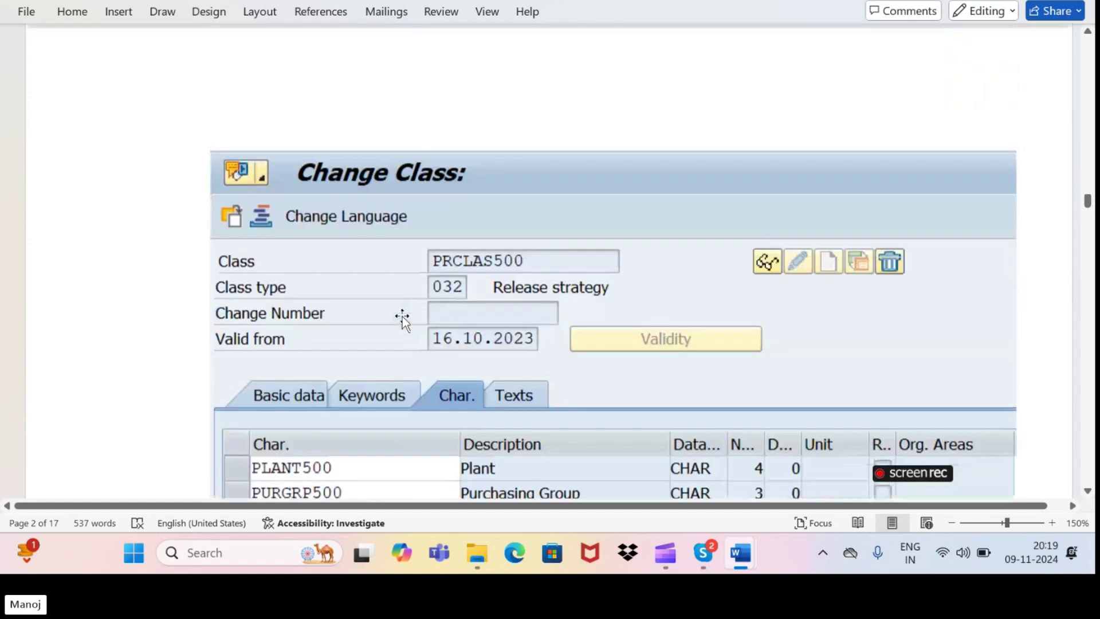
- Review the Word guide from the PRCLAS500 class setup through the release strategy steps to its closing page
scroll(403, 321, down, 20)
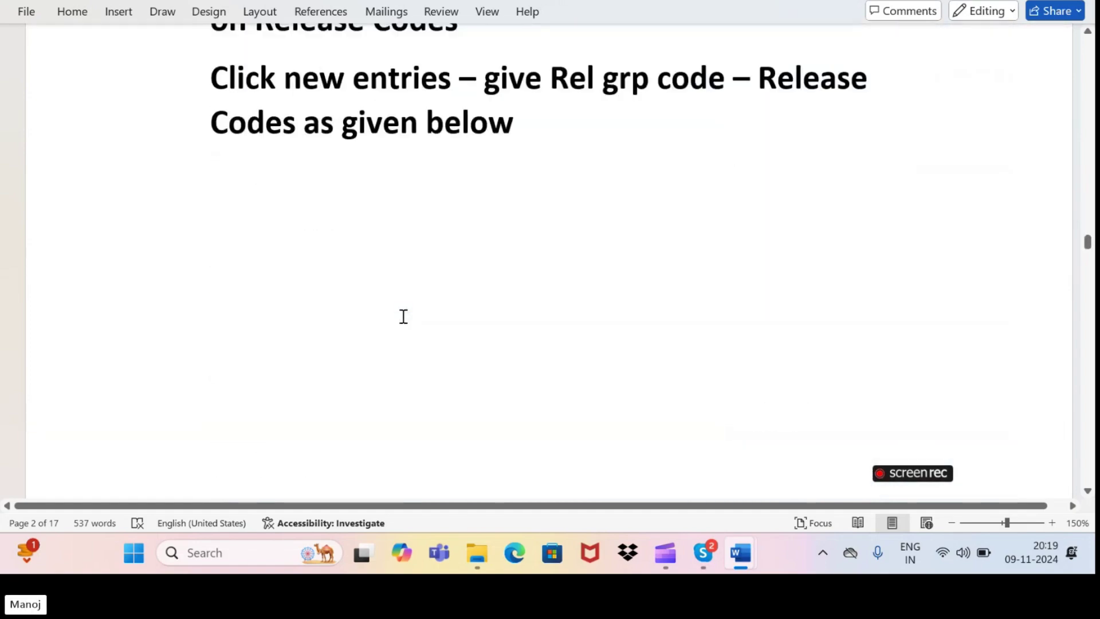
scroll(402, 323, down, 20)
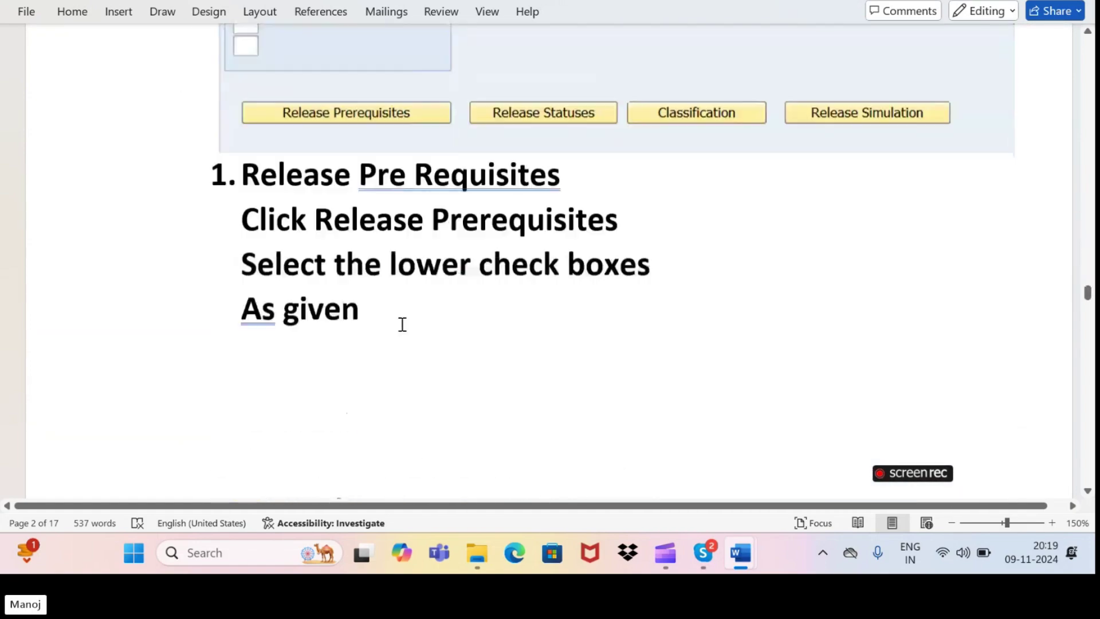
scroll(402, 327, down, 20)
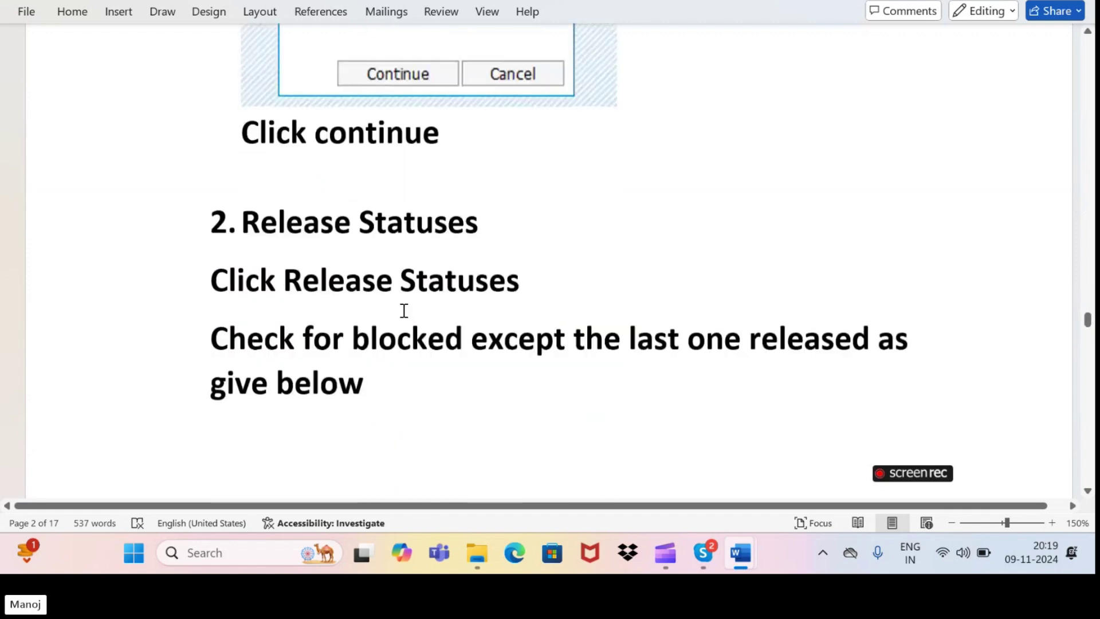
scroll(403, 318, down, 20)
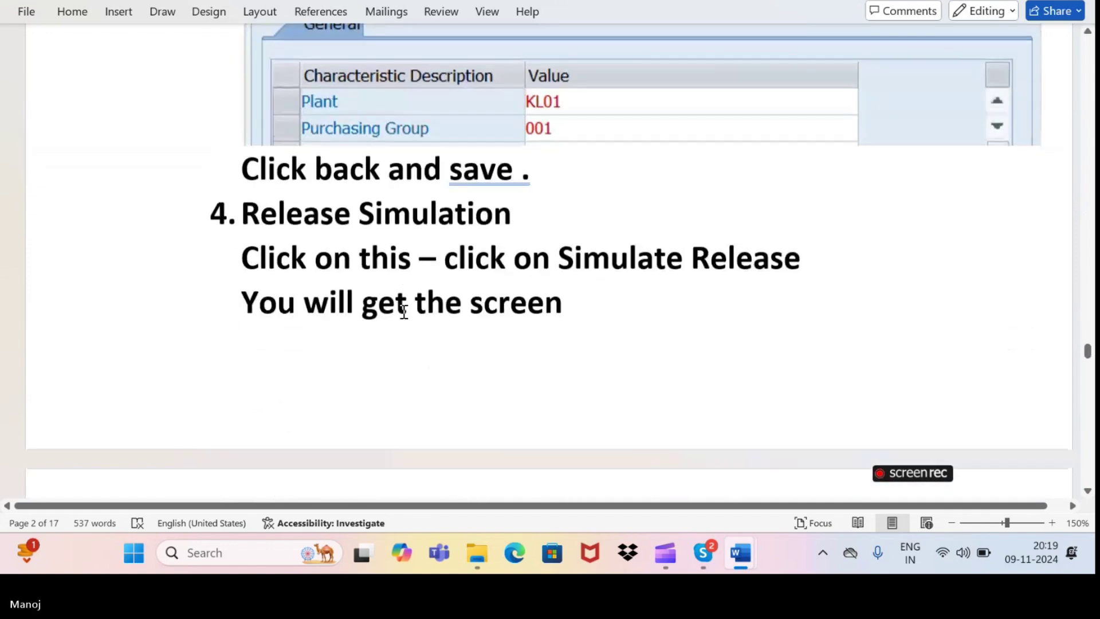
scroll(404, 315, down, 20)
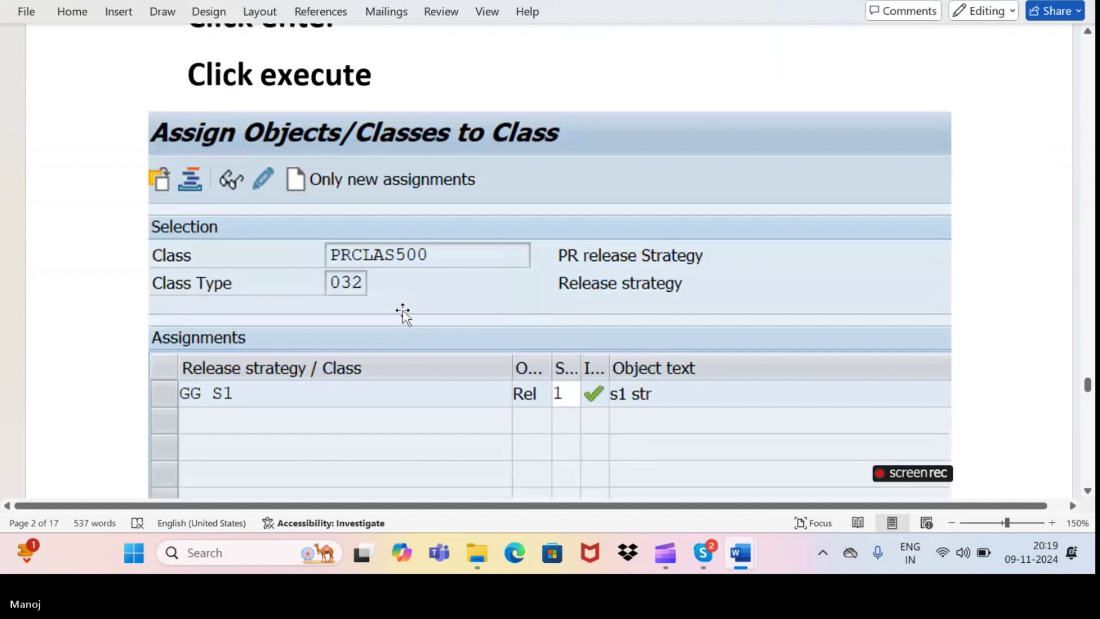
scroll(404, 310, down, 15)
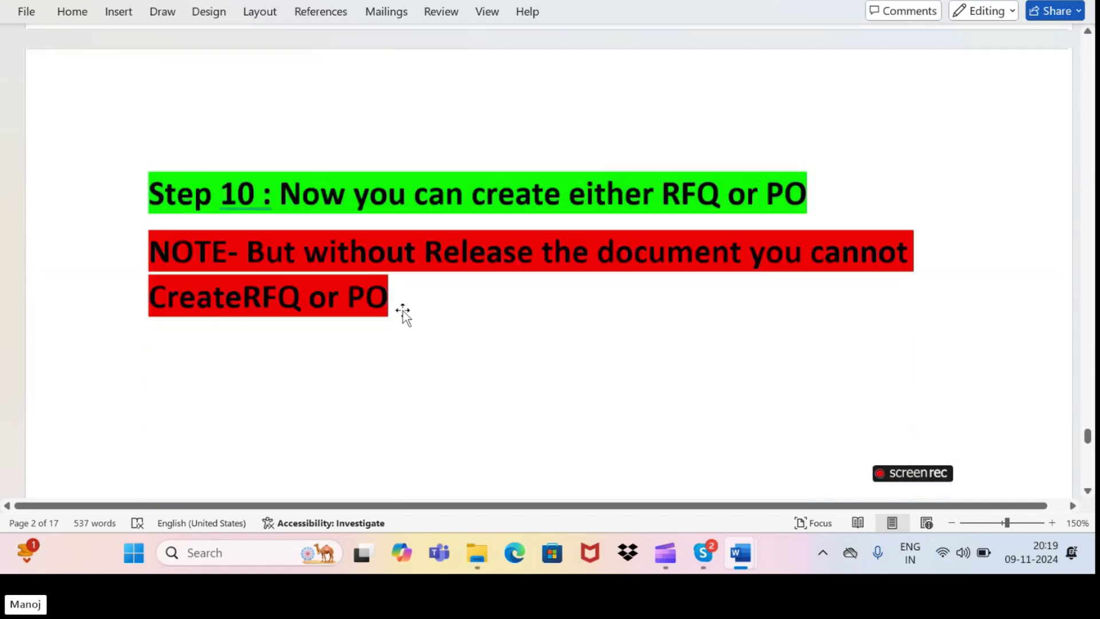
scroll(404, 310, up, 5)
scroll(404, 310, down, 8)
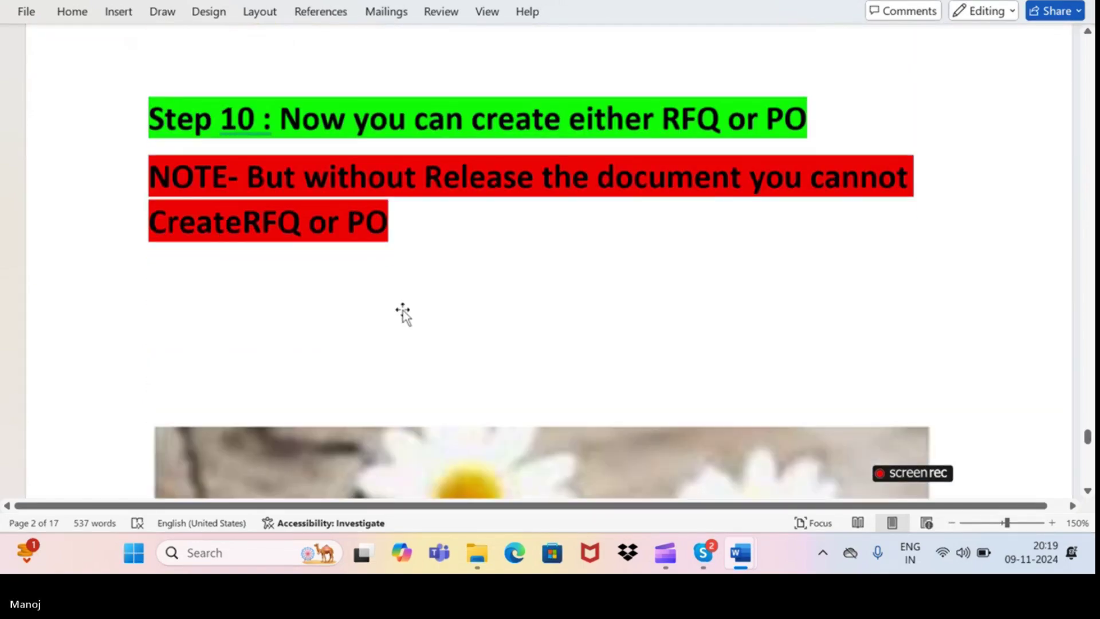
scroll(404, 310, up, 5)
scroll(404, 310, down, 10)
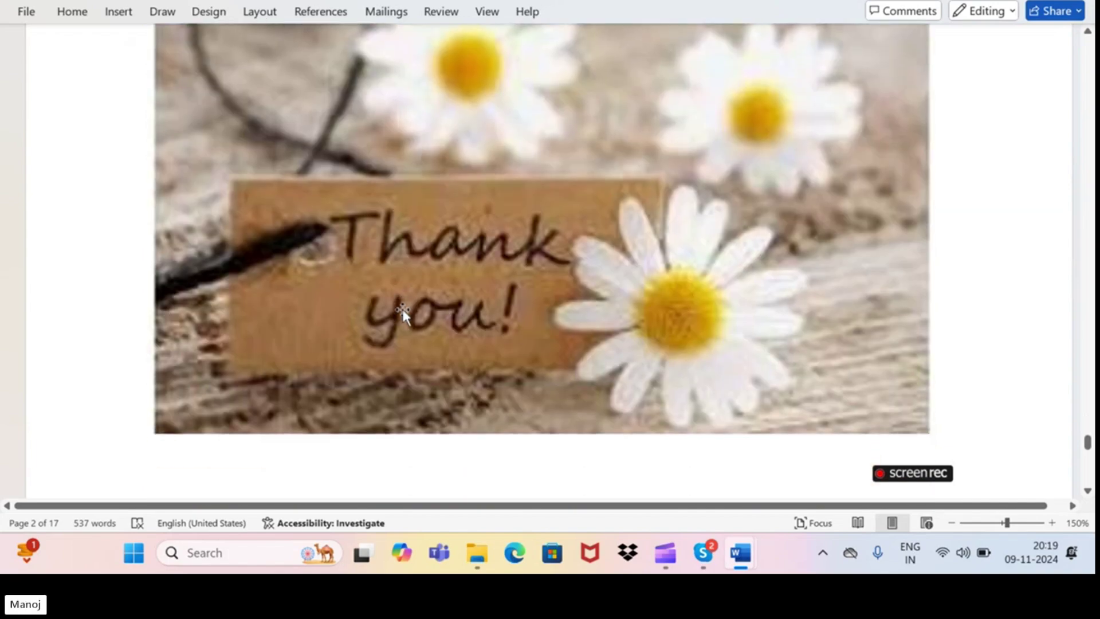
scroll(404, 310, up, 6)
scroll(404, 286, up, 5)
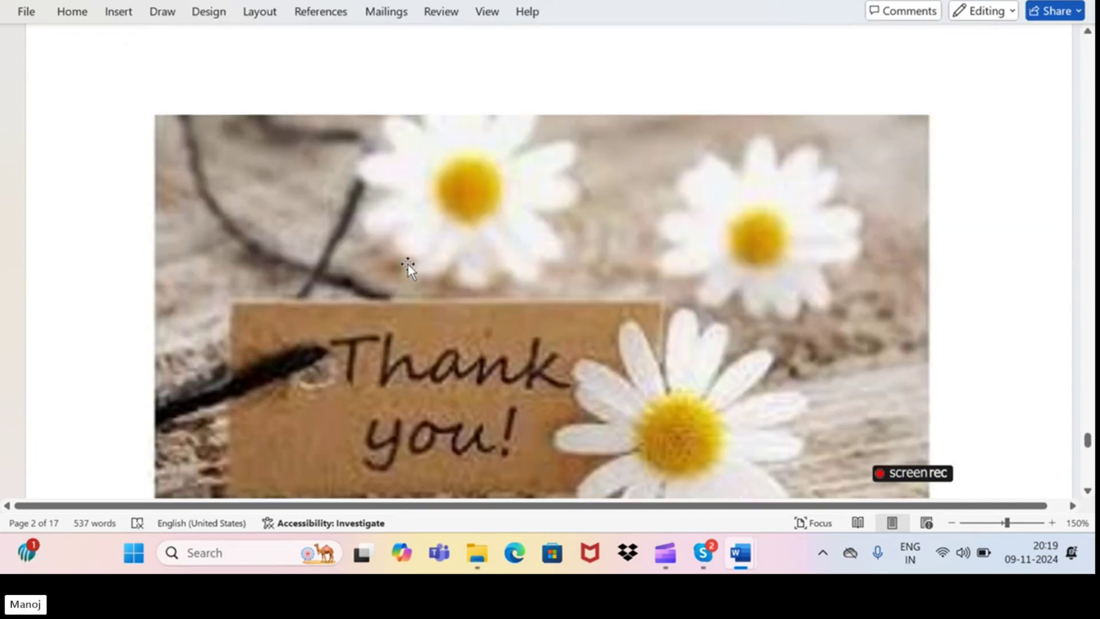
- Switch to SAP Logon from the desktop and connect to the SAP Class server system
key(super+d)
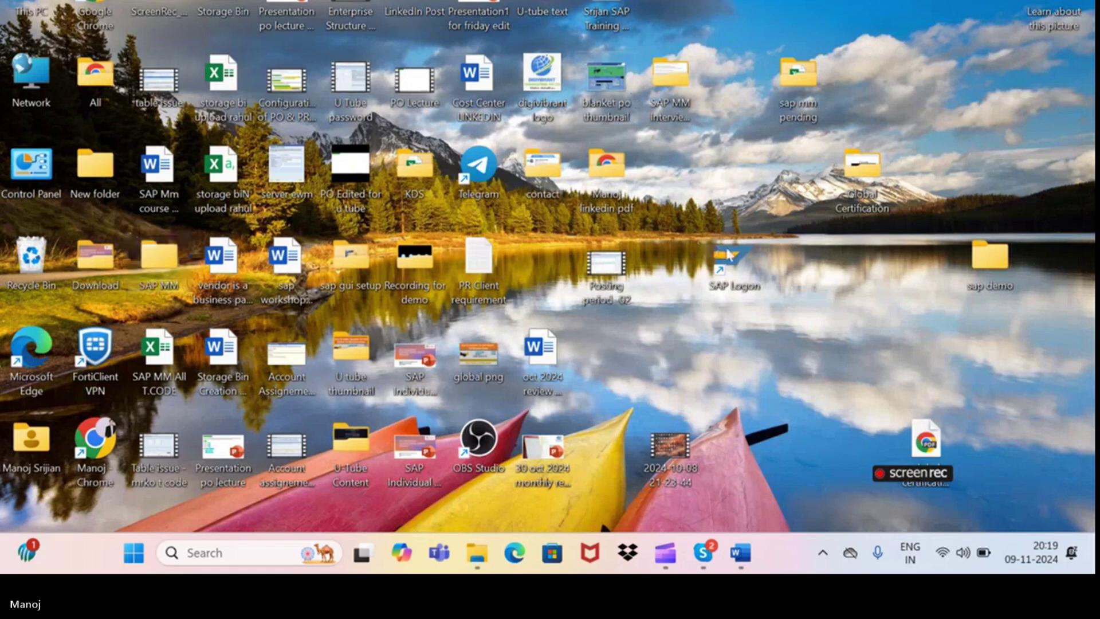
double_click(729, 256)
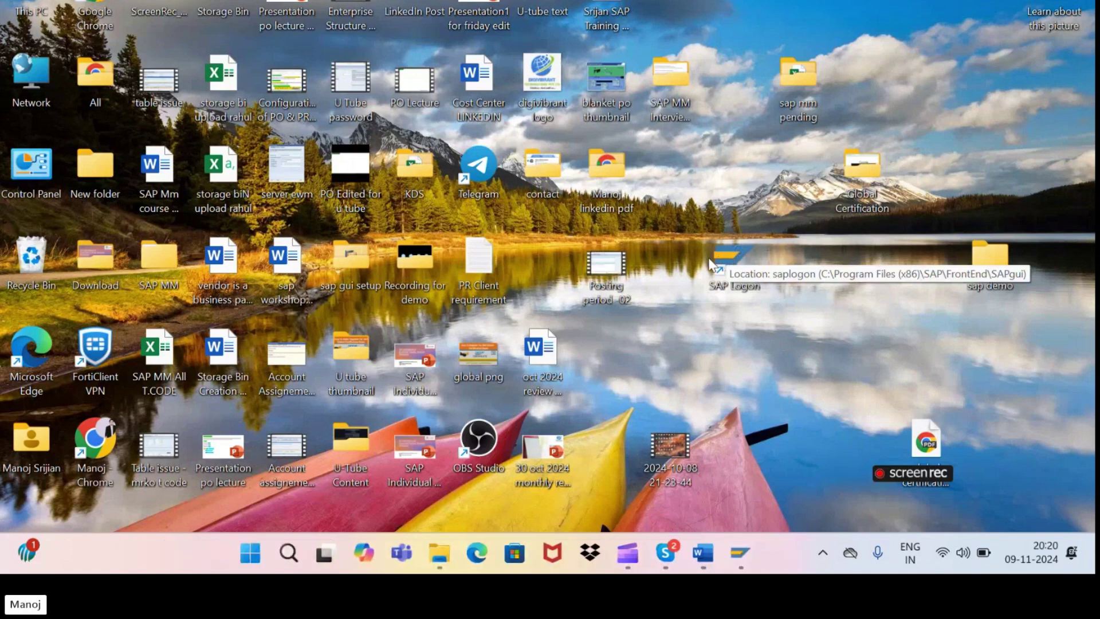
click(739, 553)
click(331, 2)
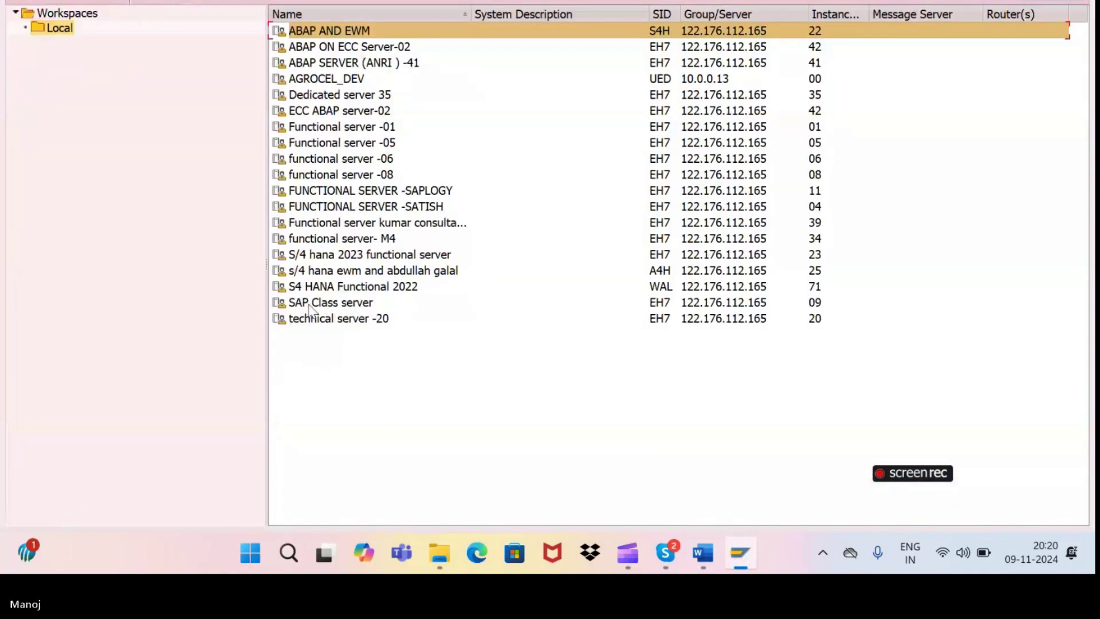
double_click(309, 304)
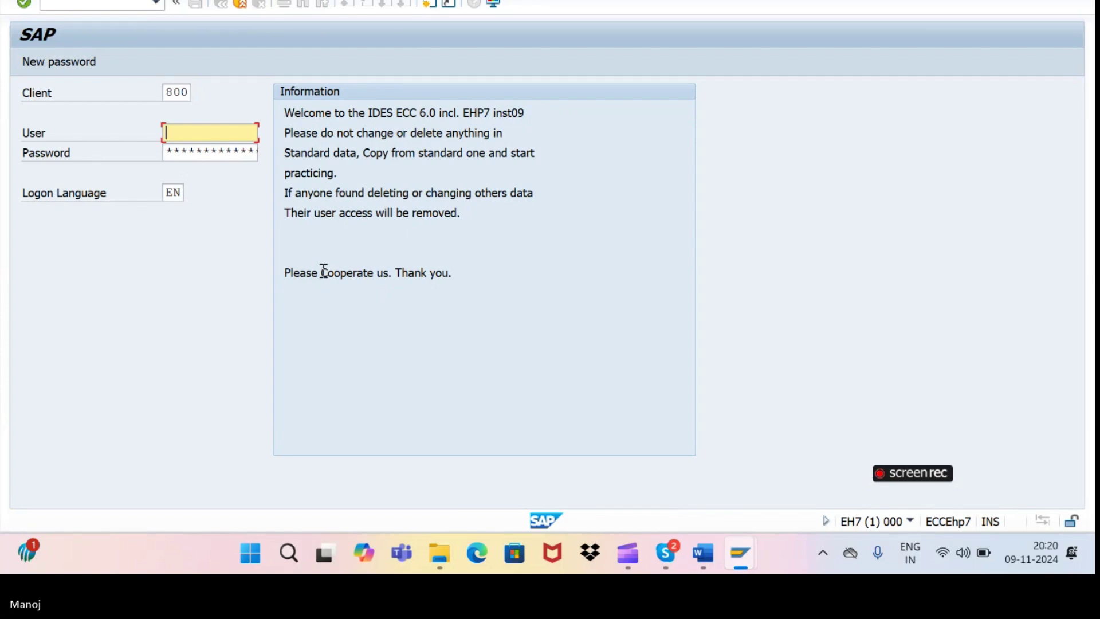
- Log on to client 800 as user admin with the account password
click(194, 127)
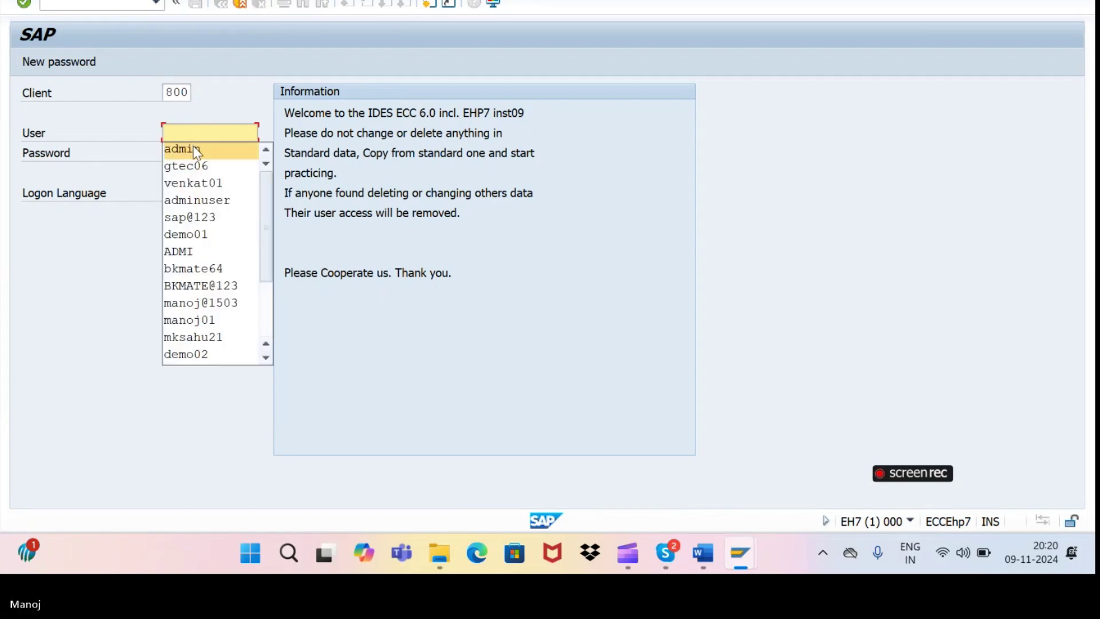
click(193, 147)
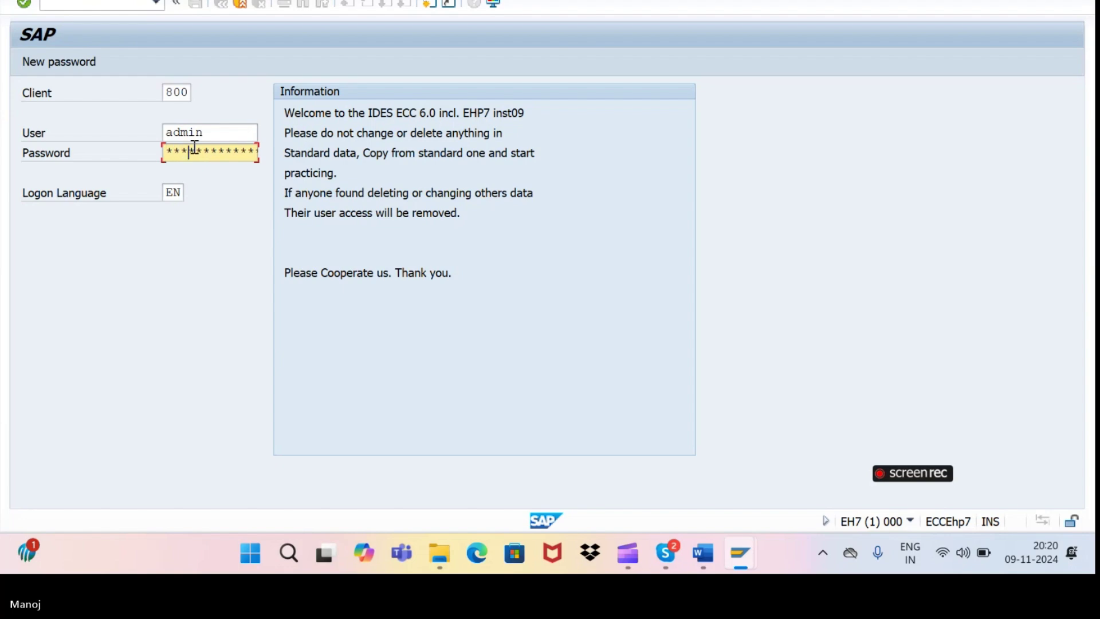
key(Return)
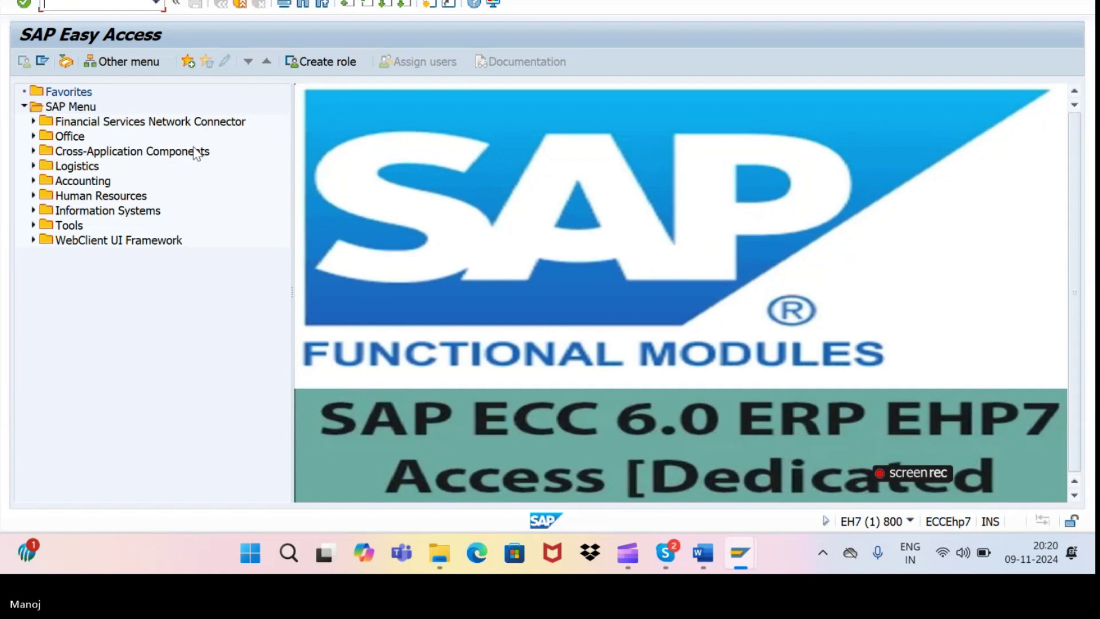
- Start a new purchase requisition with transaction ME51N and go to the first item's material
text(me51n)
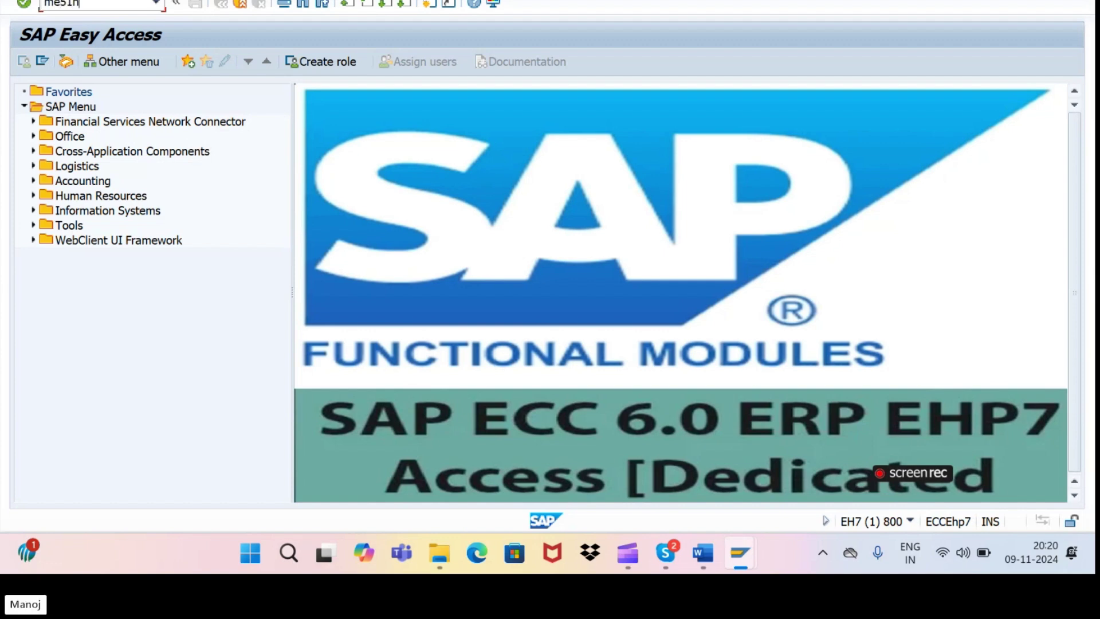
key(Return)
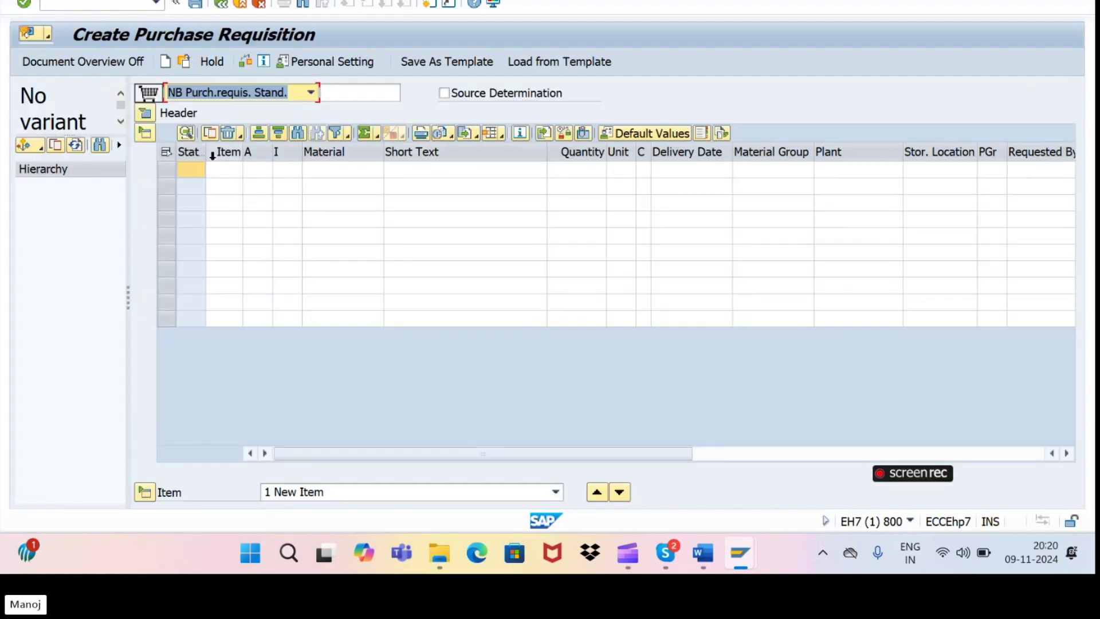
click(331, 174)
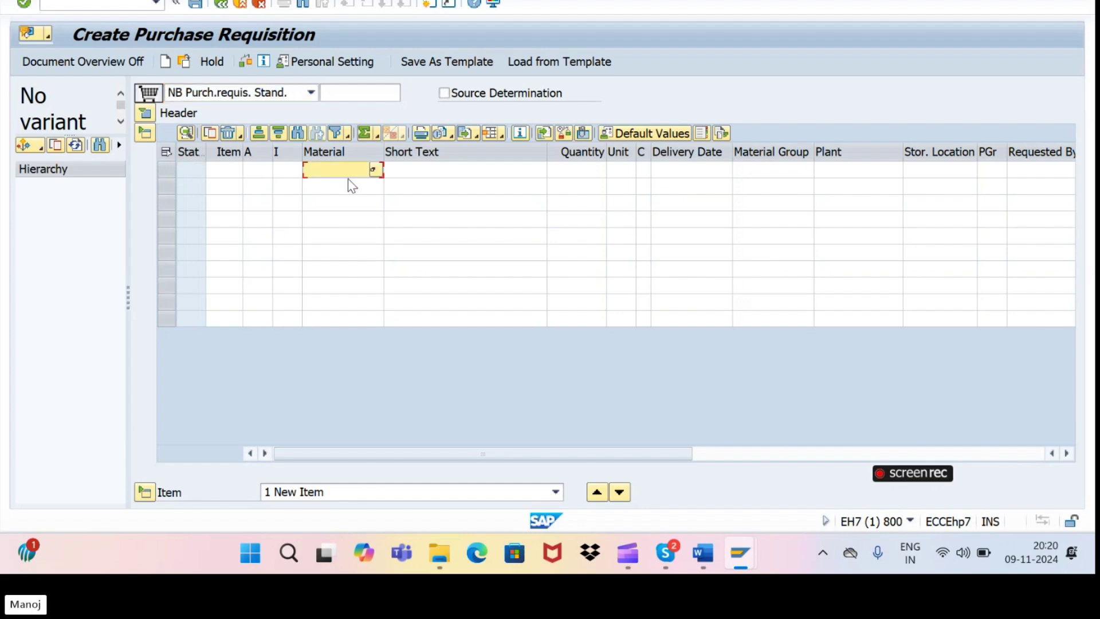
click(337, 188)
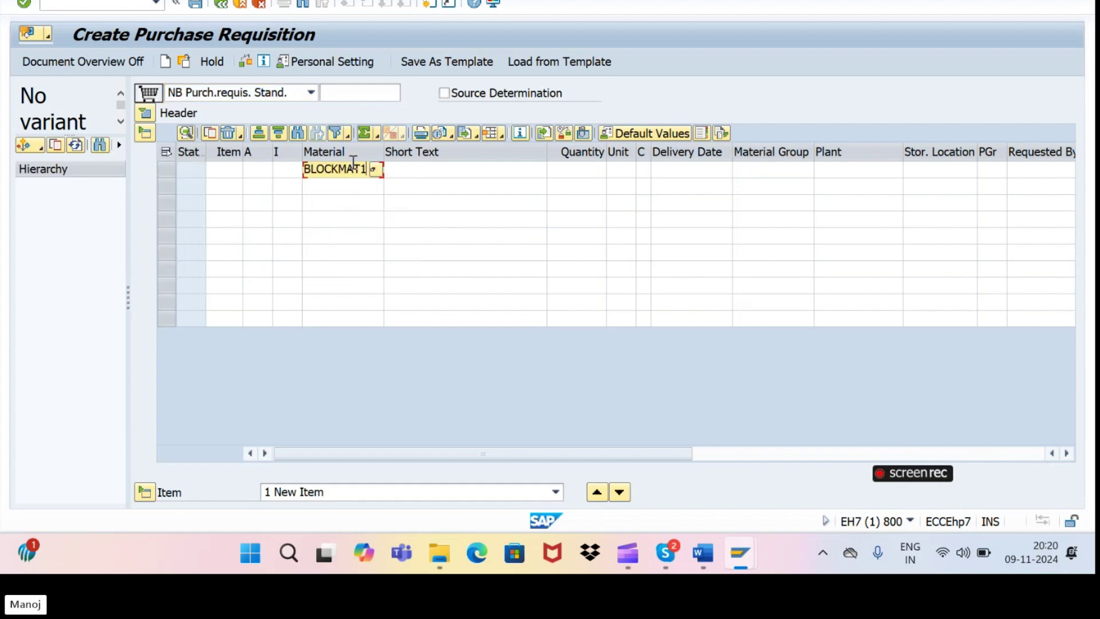
key(BackSpace)
key(BackSpace)
key(BackSpace)
key(BackSpace)
key(BackSpace)
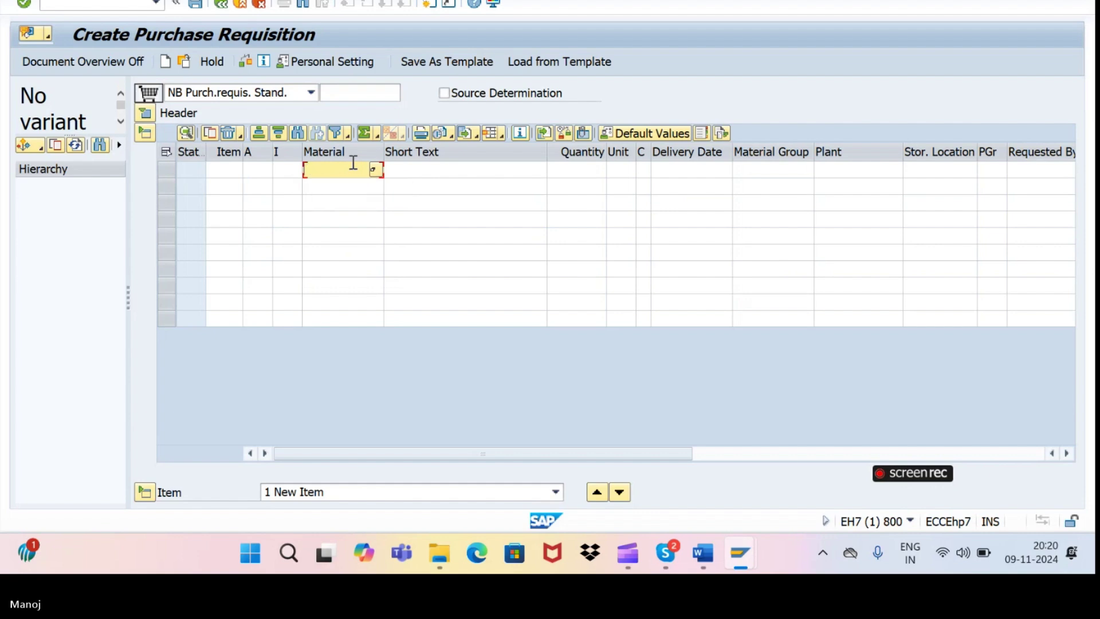
- Enter material MAT01 with a quantity of 100 in the first requisition item
click(325, 258)
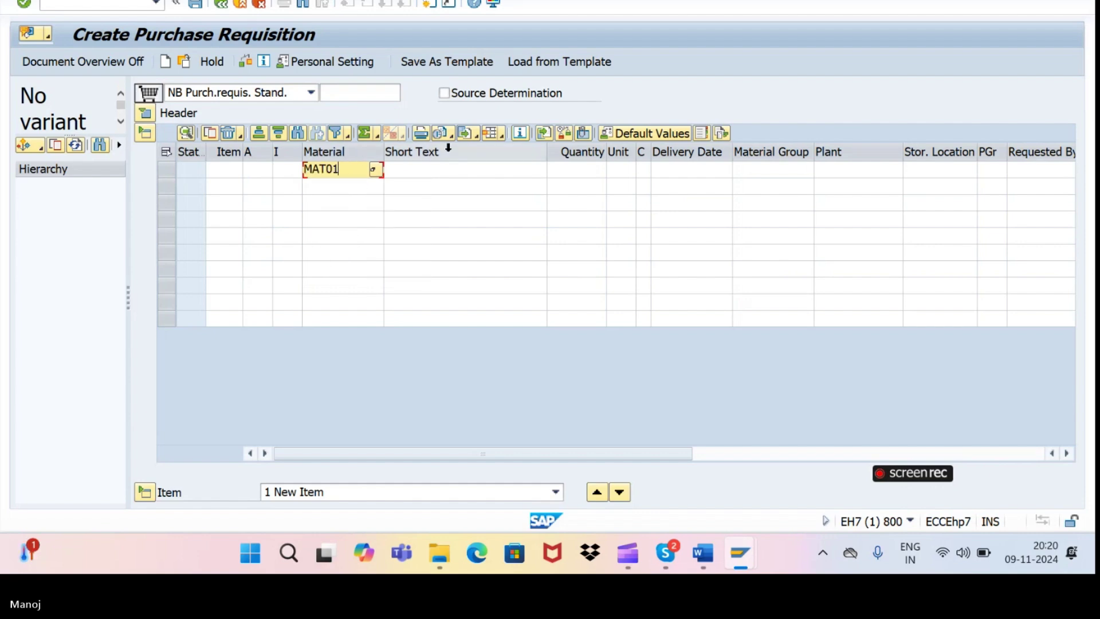
click(572, 172)
click(560, 204)
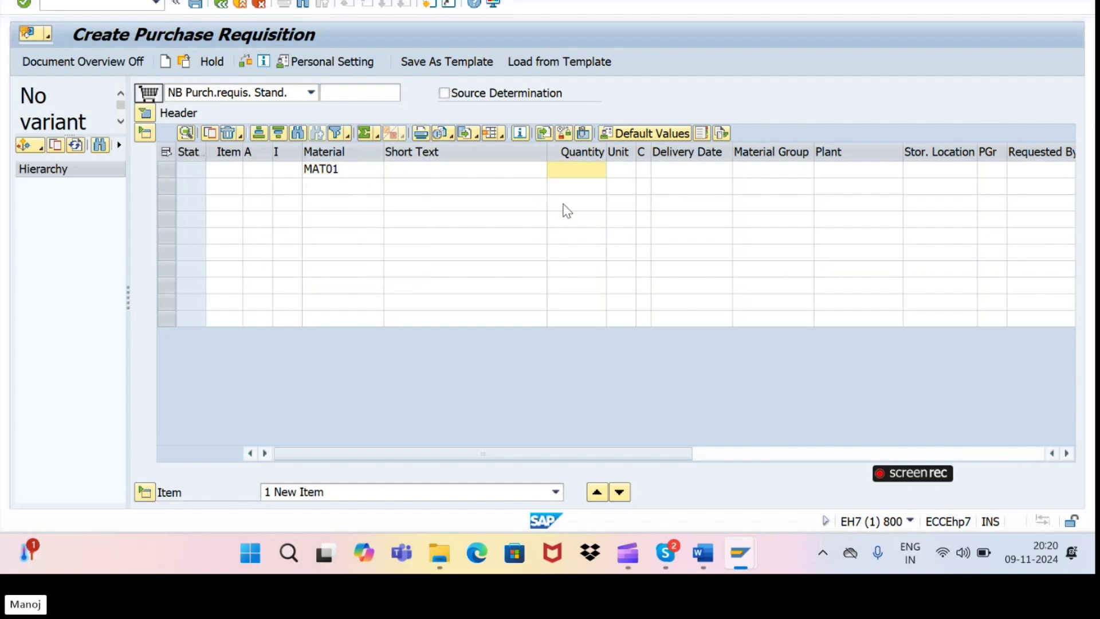
- Search the measurement units for "ea" and assign EA (Each) as the MAT01 item's unit
click(628, 171)
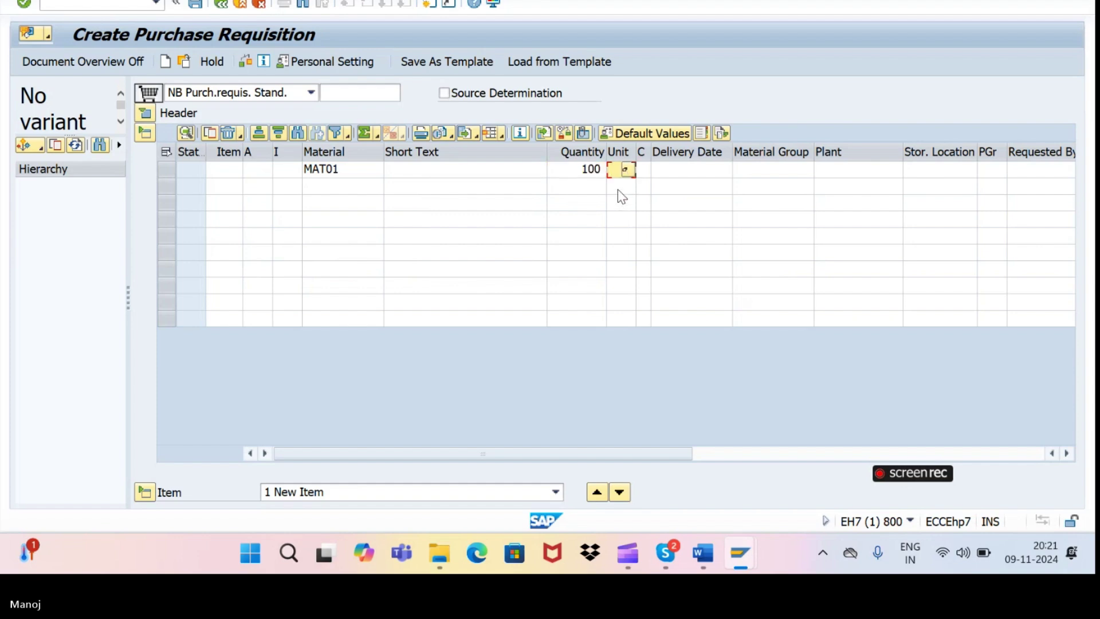
click(625, 169)
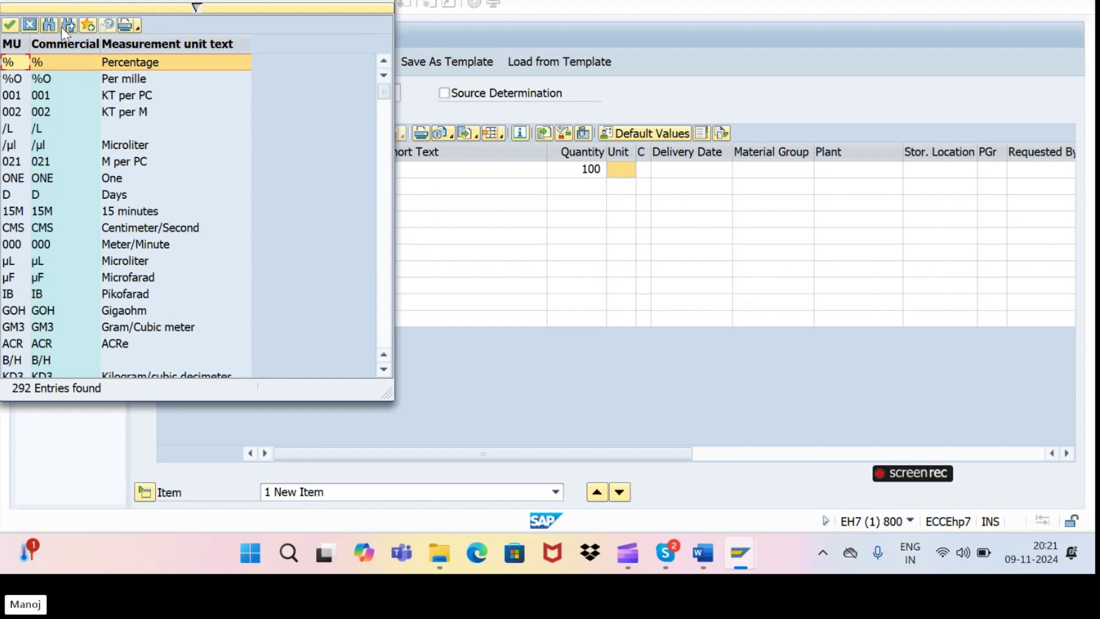
click(69, 26)
text(ea)
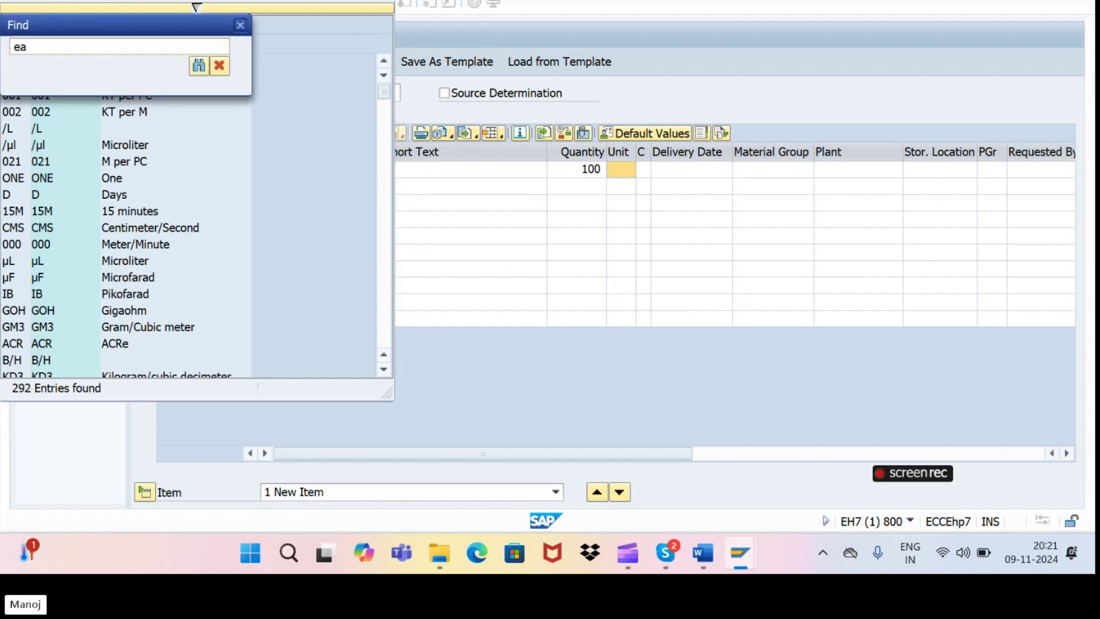
key(Return)
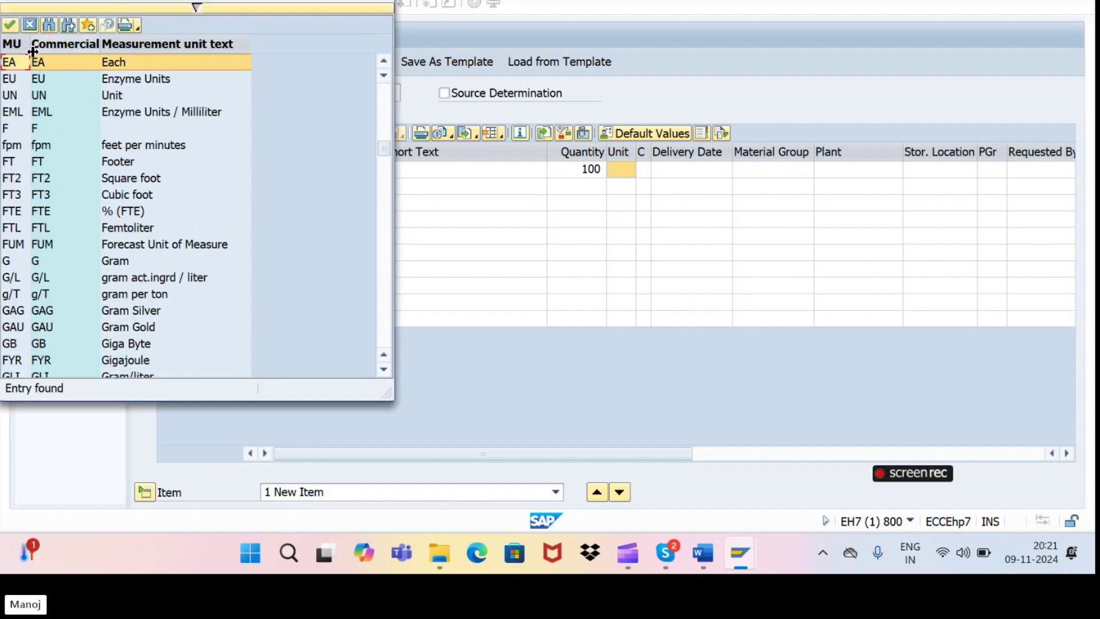
double_click(30, 64)
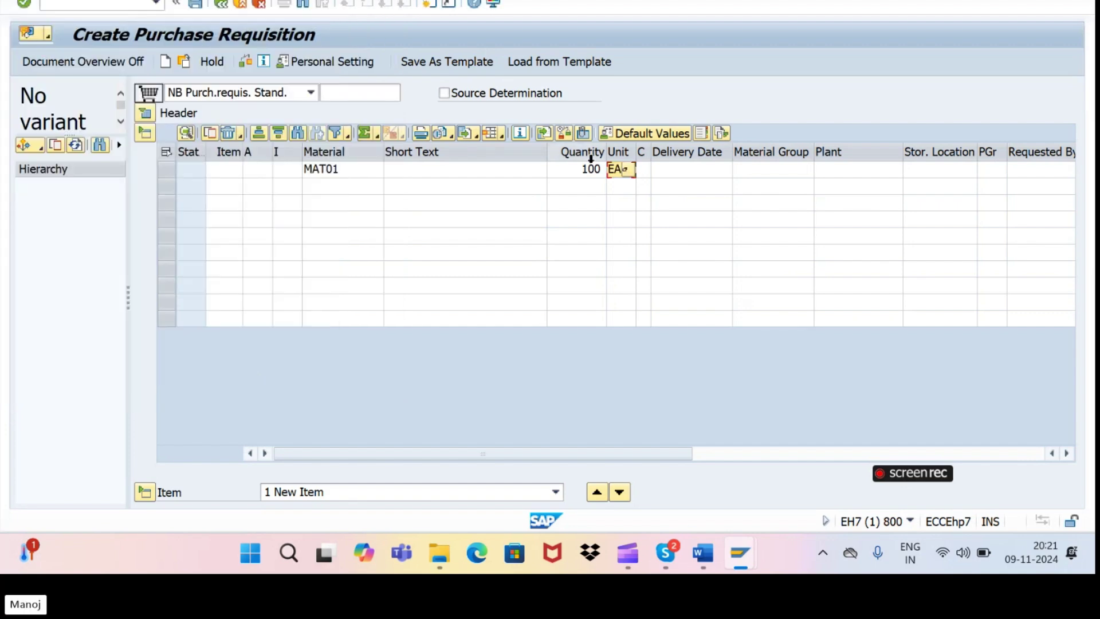
- Look through the available material groups and set the item's material group to 001
click(794, 169)
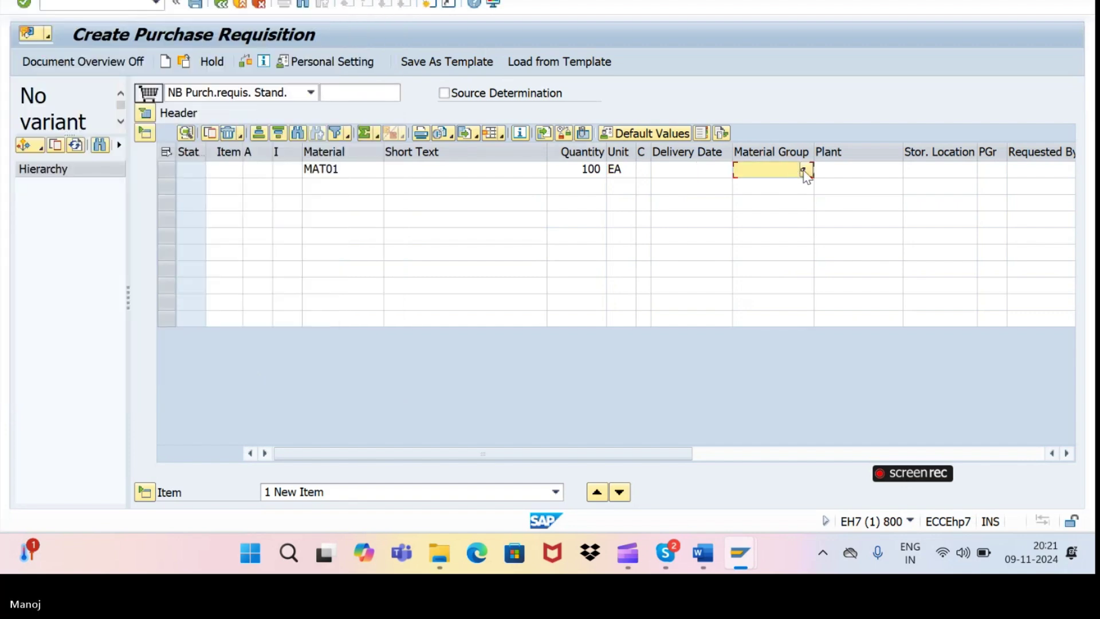
click(805, 170)
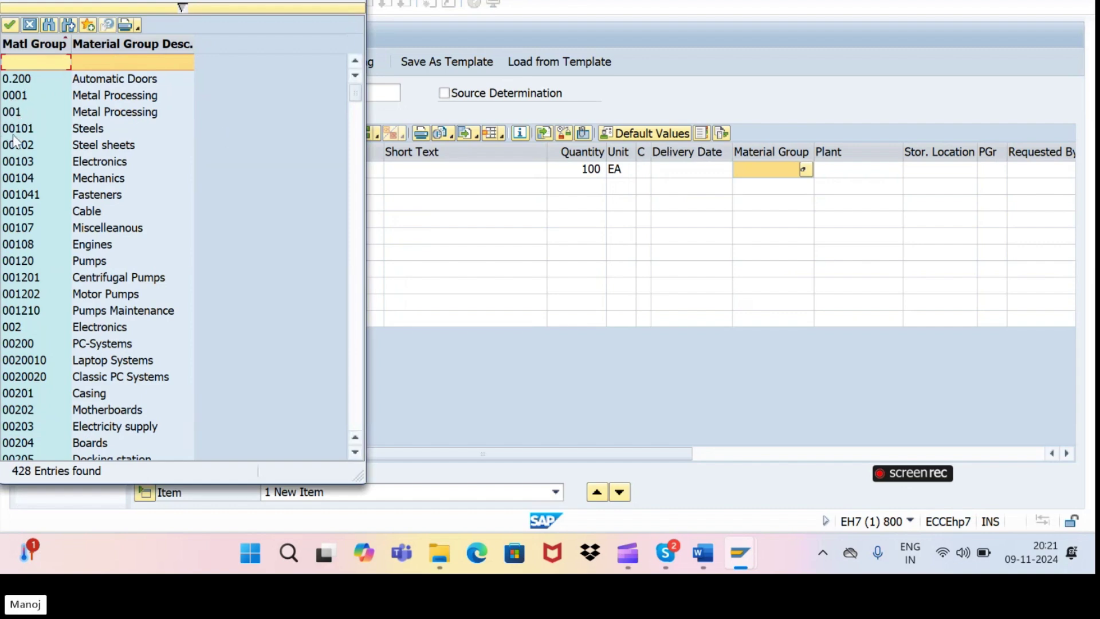
key(Escape)
text(001)
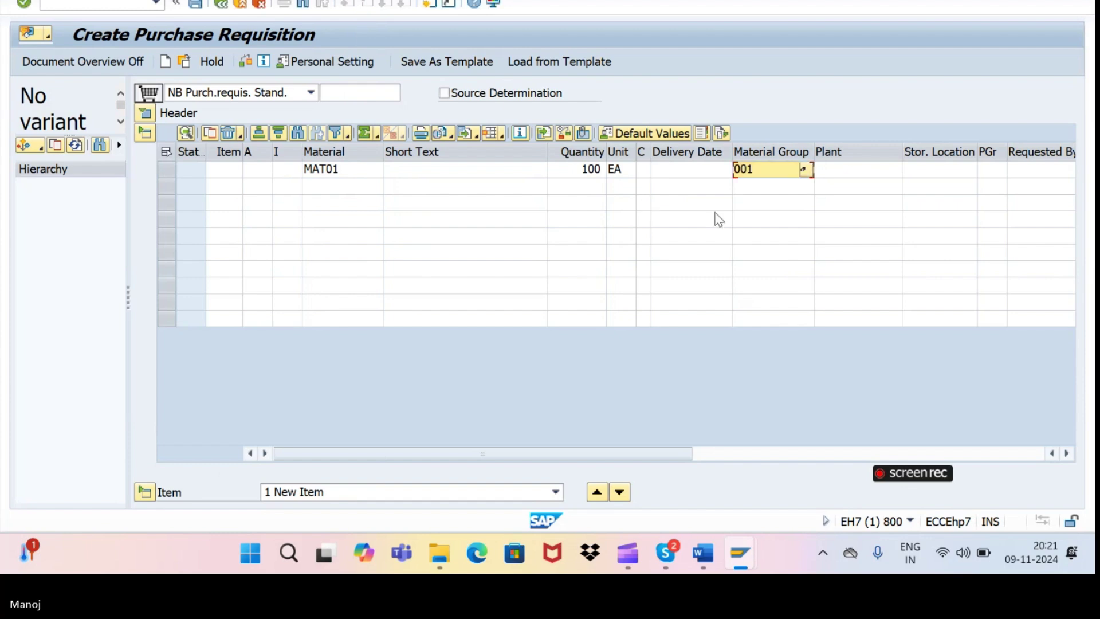
- Look through the available plants and set the MAT01 item's plant to kl01
click(850, 171)
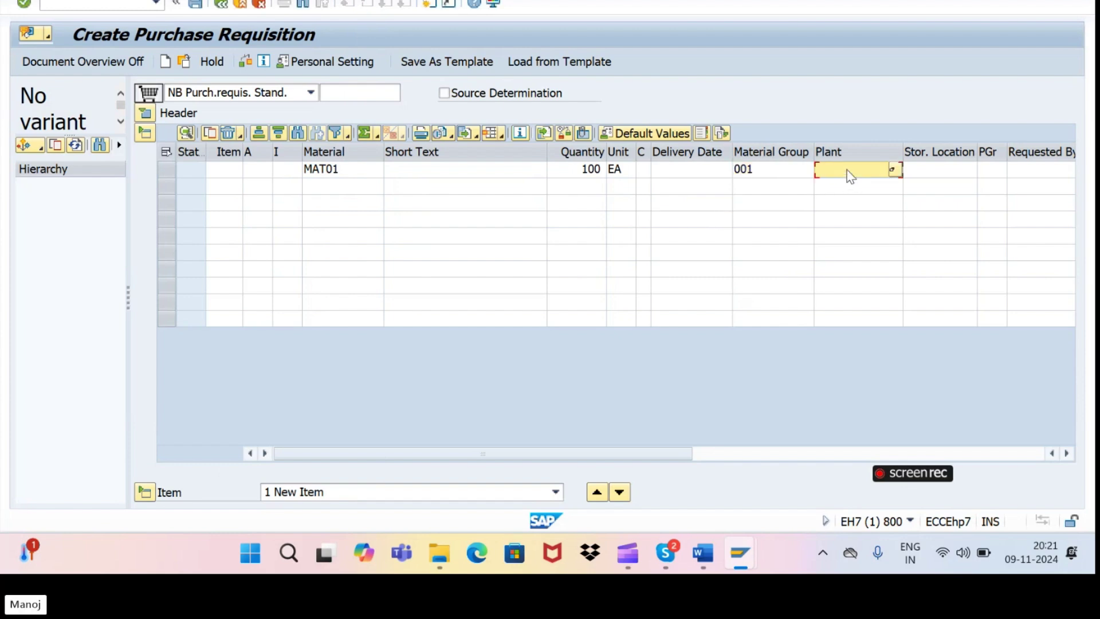
click(893, 170)
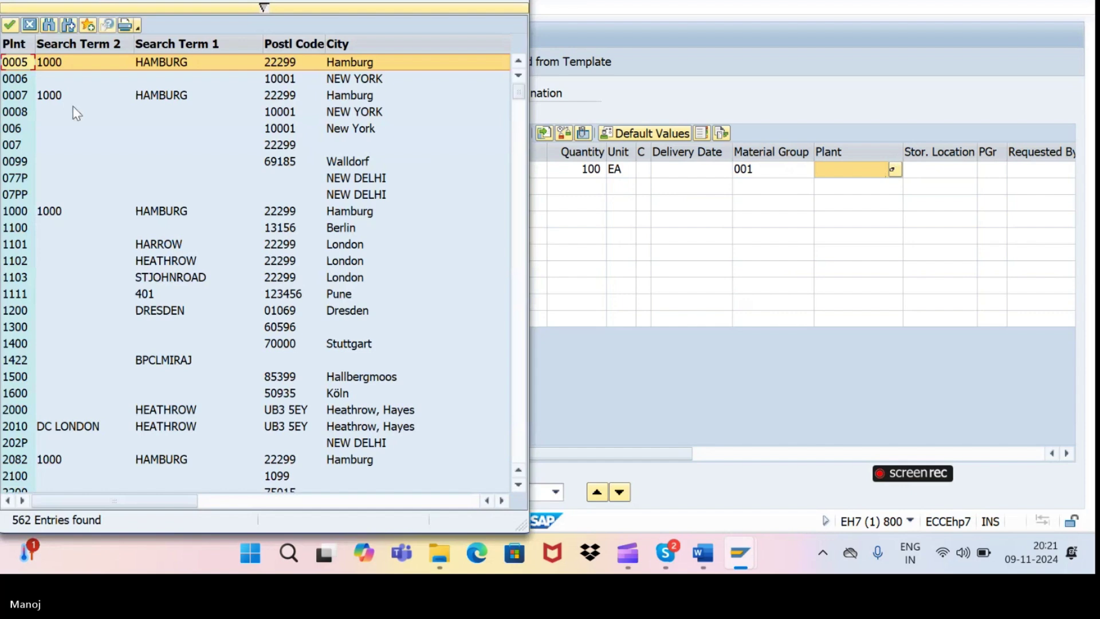
click(853, 170)
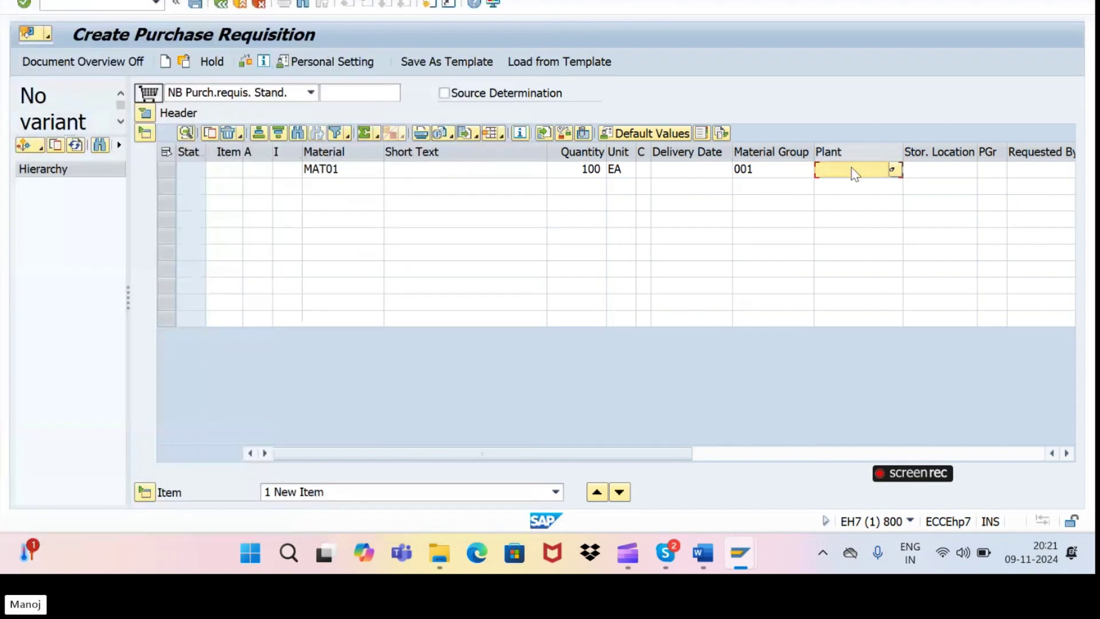
text(kl01)
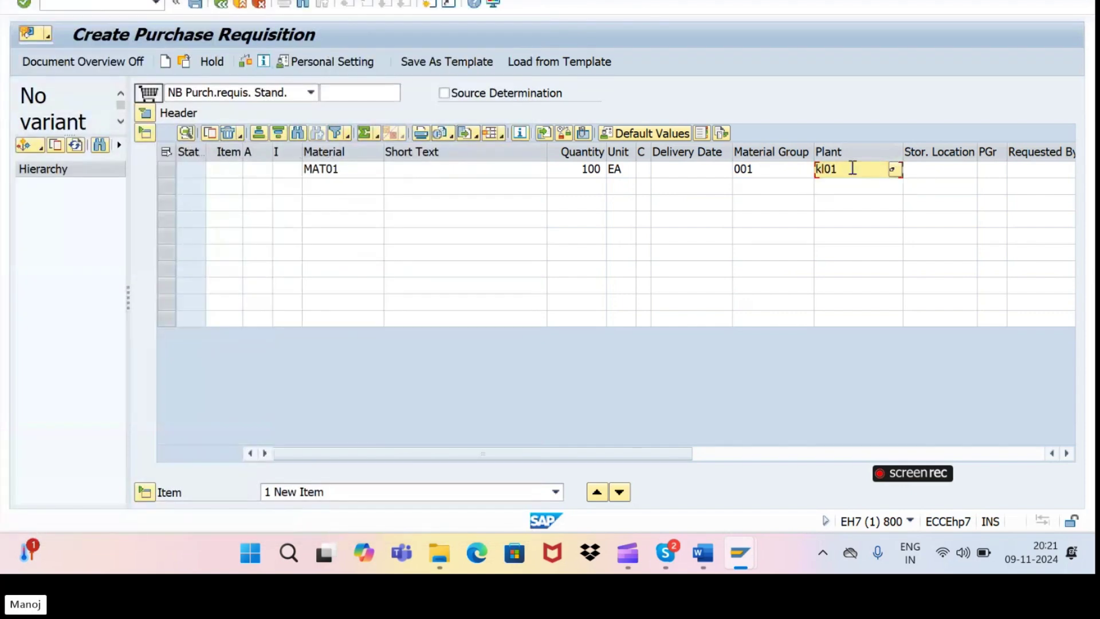
- Pick purchasing group 001 from the available groups for the MAT01 requisition item
click(989, 169)
click(997, 169)
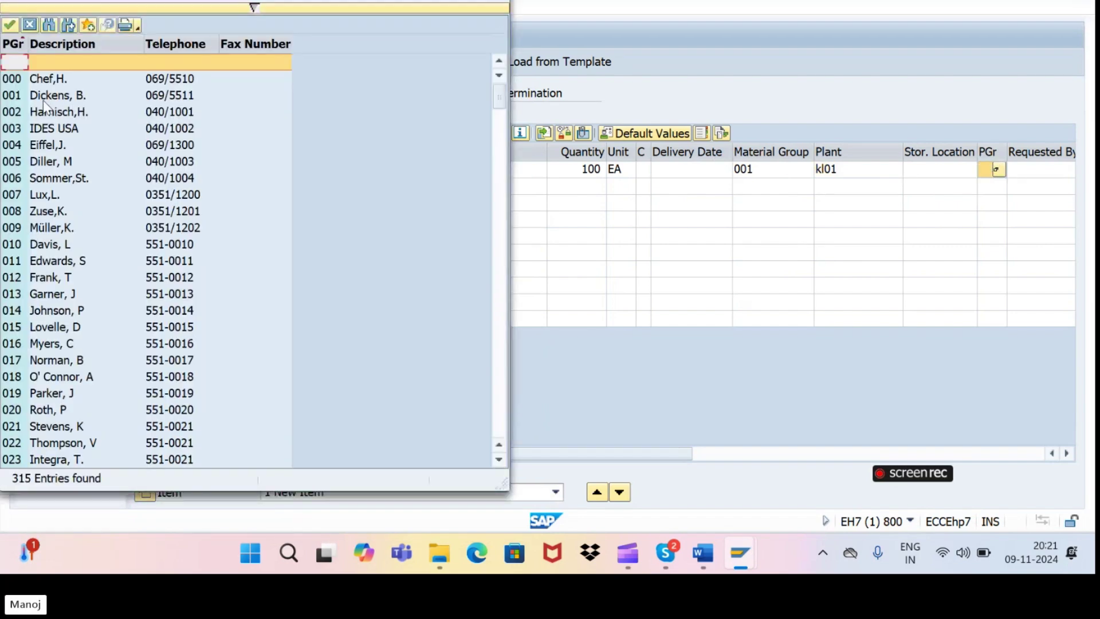
click(44, 99)
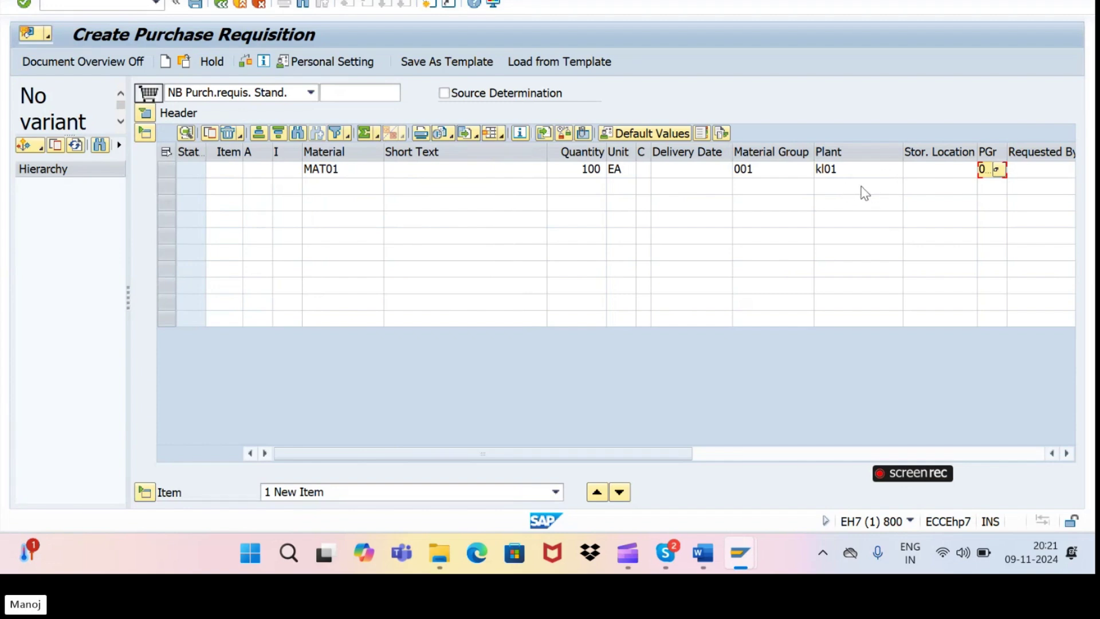
click(992, 175)
click(848, 173)
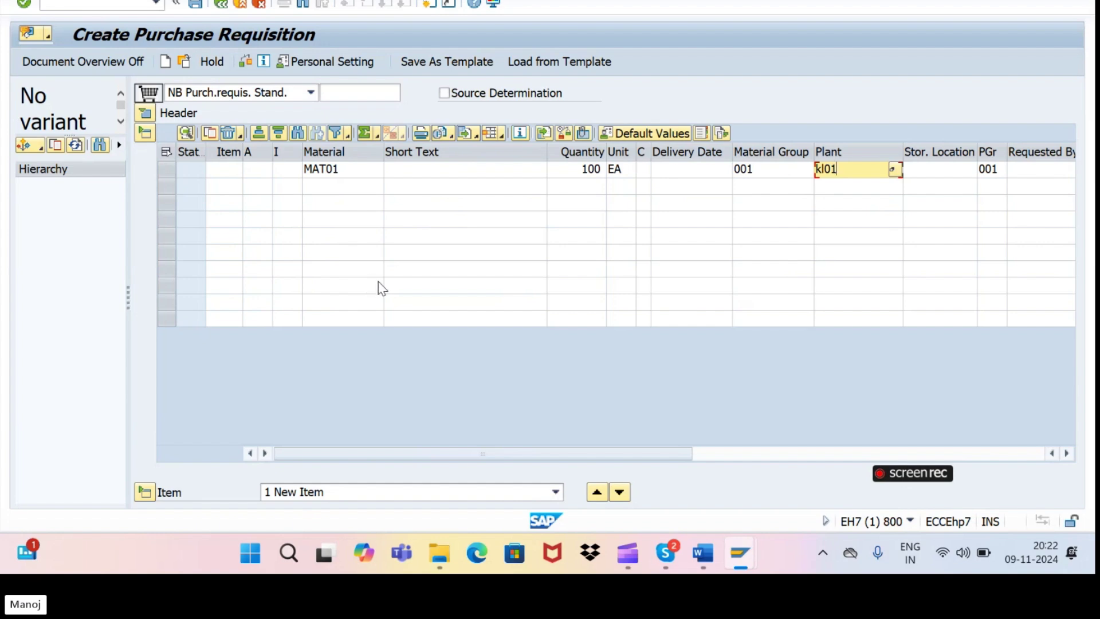
- Open the Create Purchase Order transaction in a second SAP session
key(ctrl+slash)
text(/)
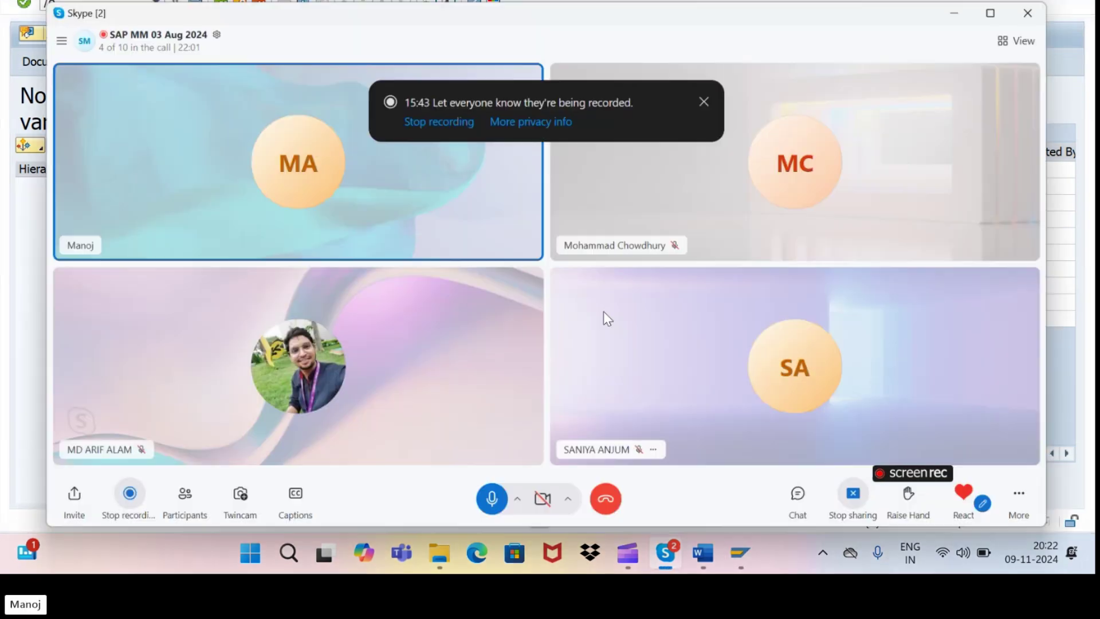
key(alt+Tab)
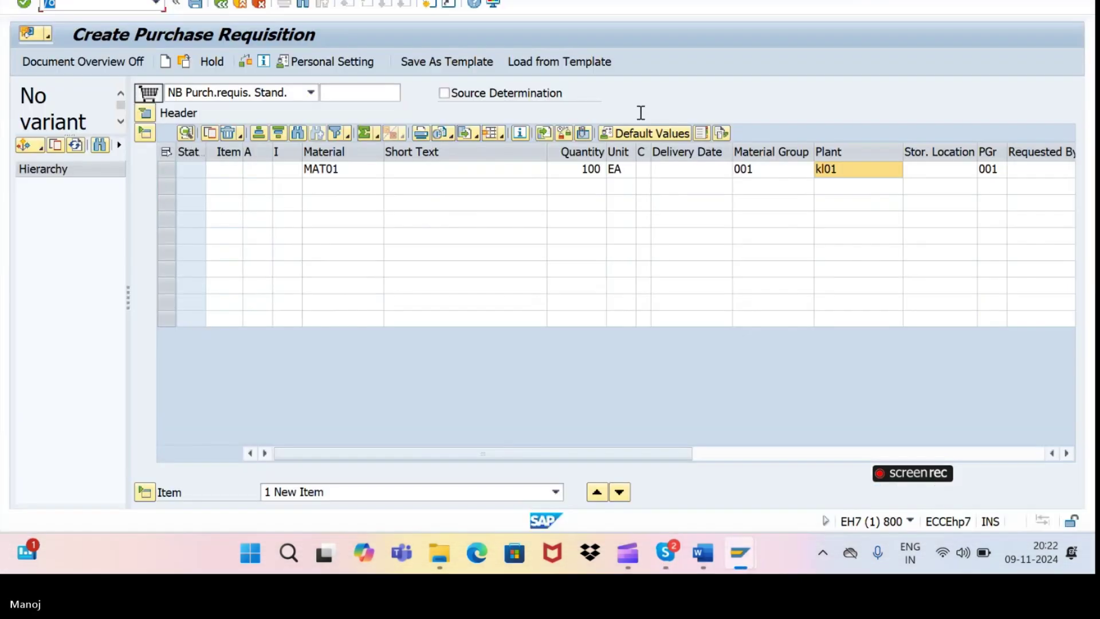
click(60, 6)
text(me2)
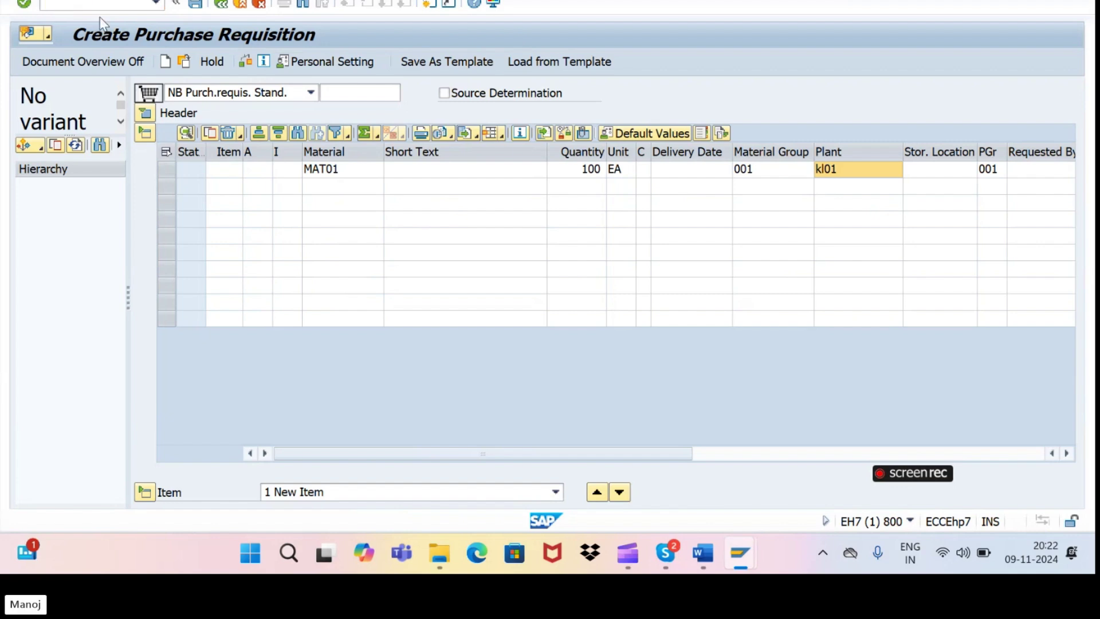
key(Return)
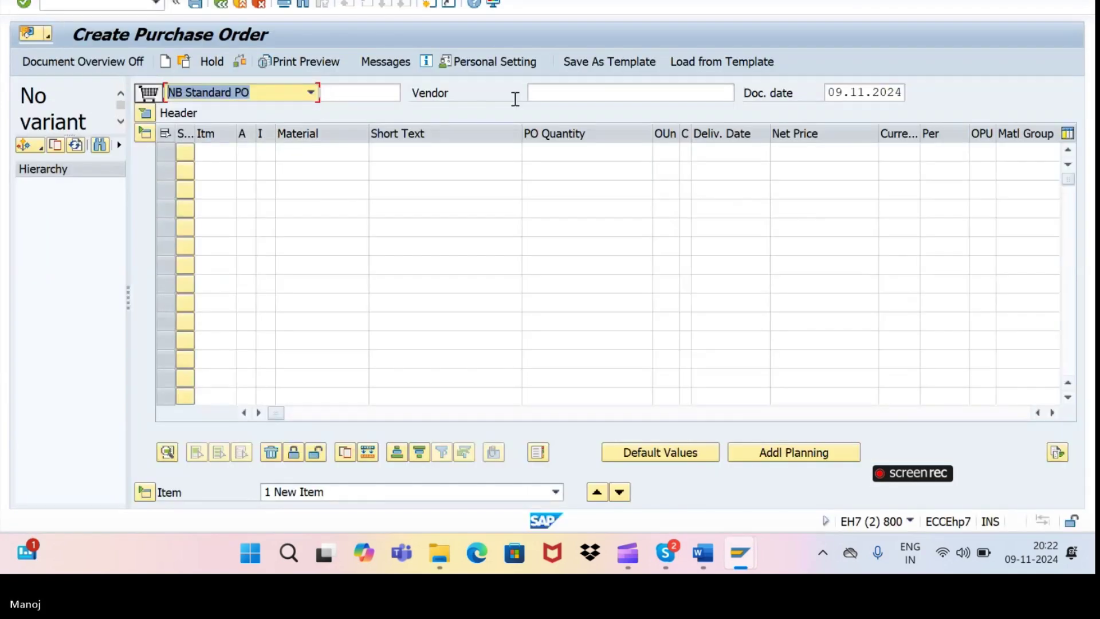
- Enter vendor ven1 in the purchase order, check the document, and set the purchasing organization to krp1
click(561, 98)
text(ven1)
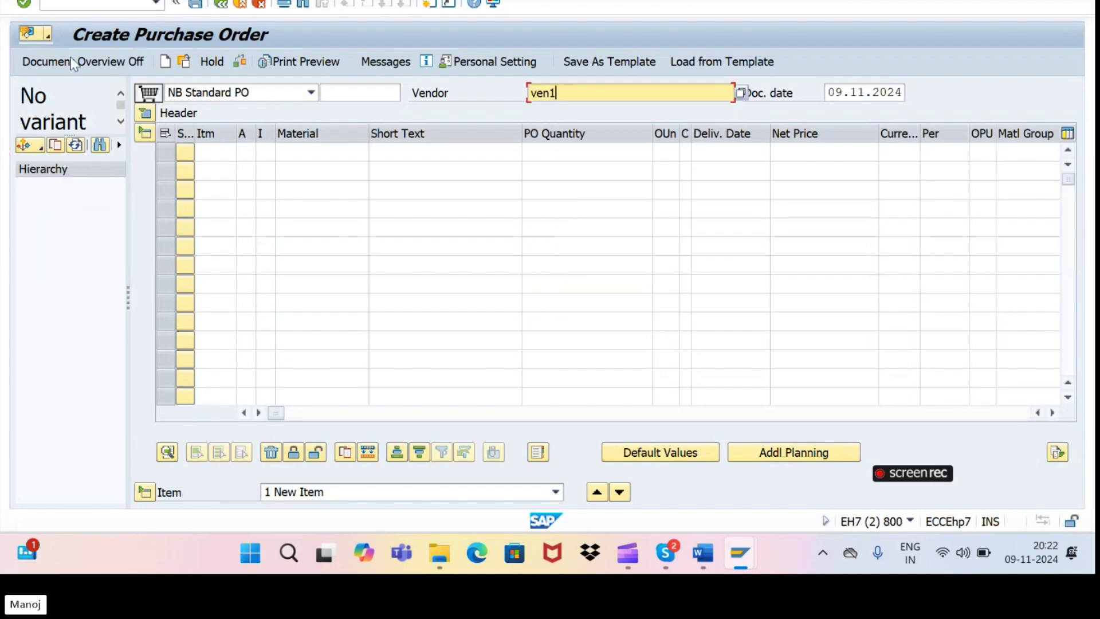
click(240, 62)
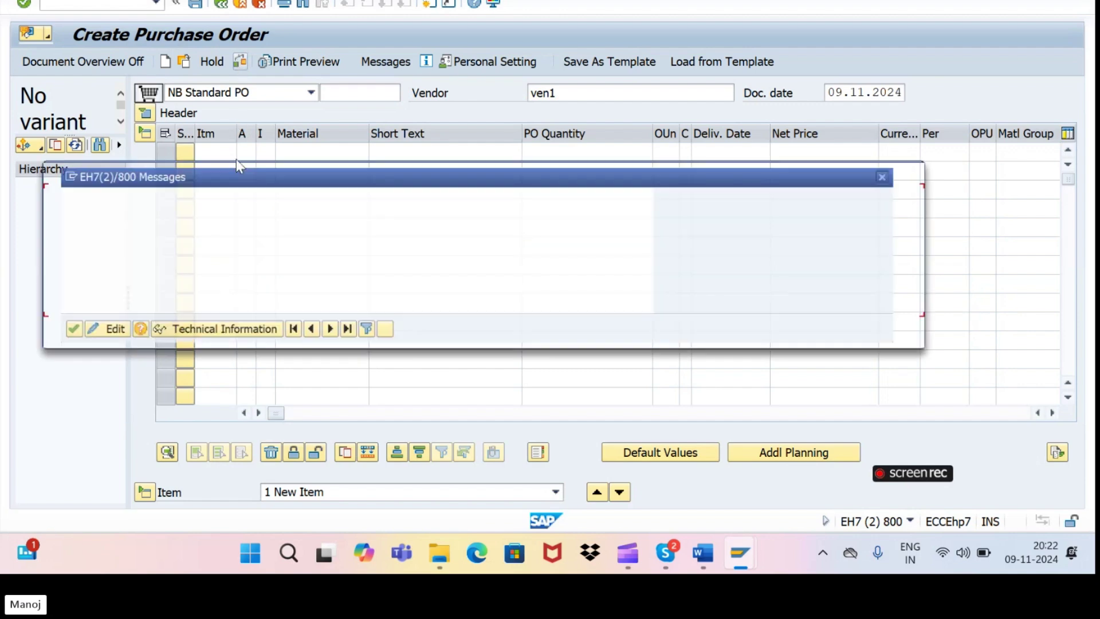
key(Return)
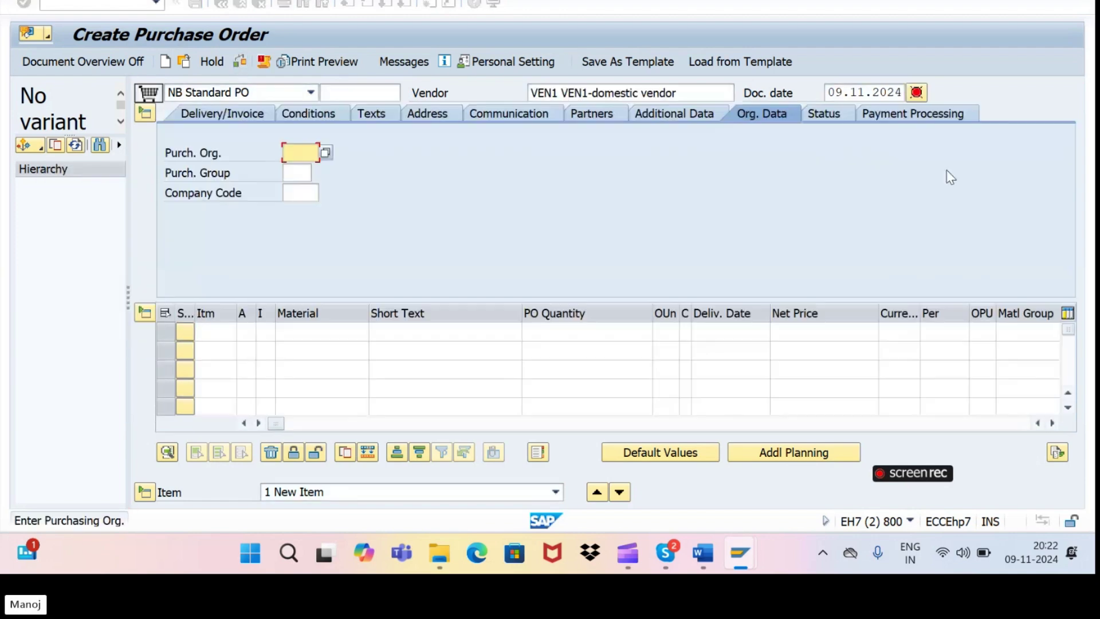
click(299, 154)
click(302, 173)
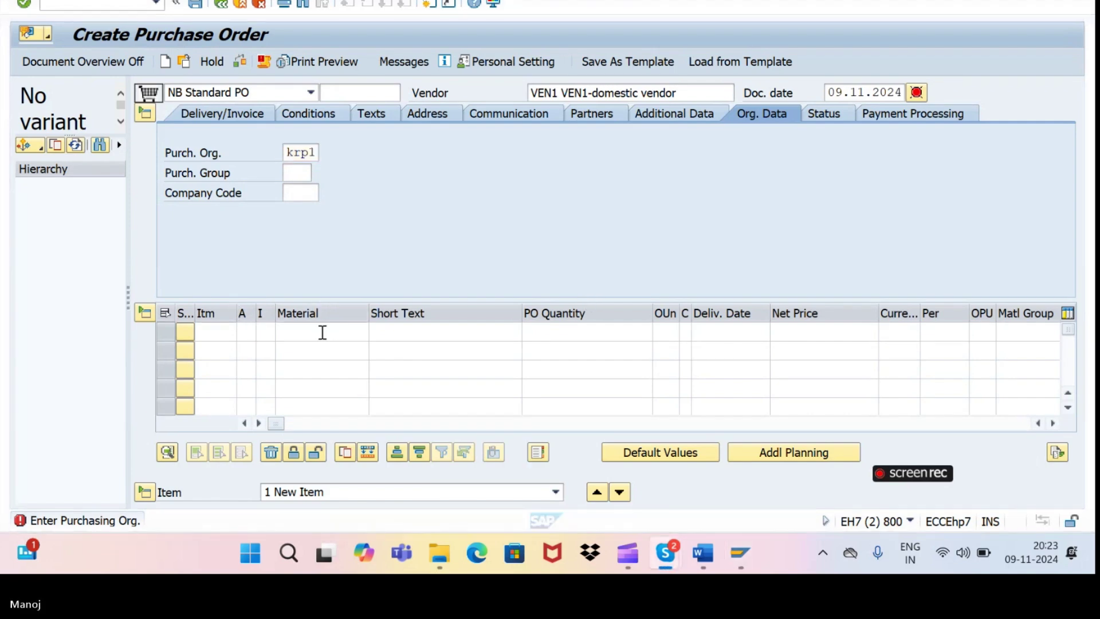
- Enter material MAT01 in the first order item with quantity 10 and a net price of 10 inr
click(321, 332)
key(Escape)
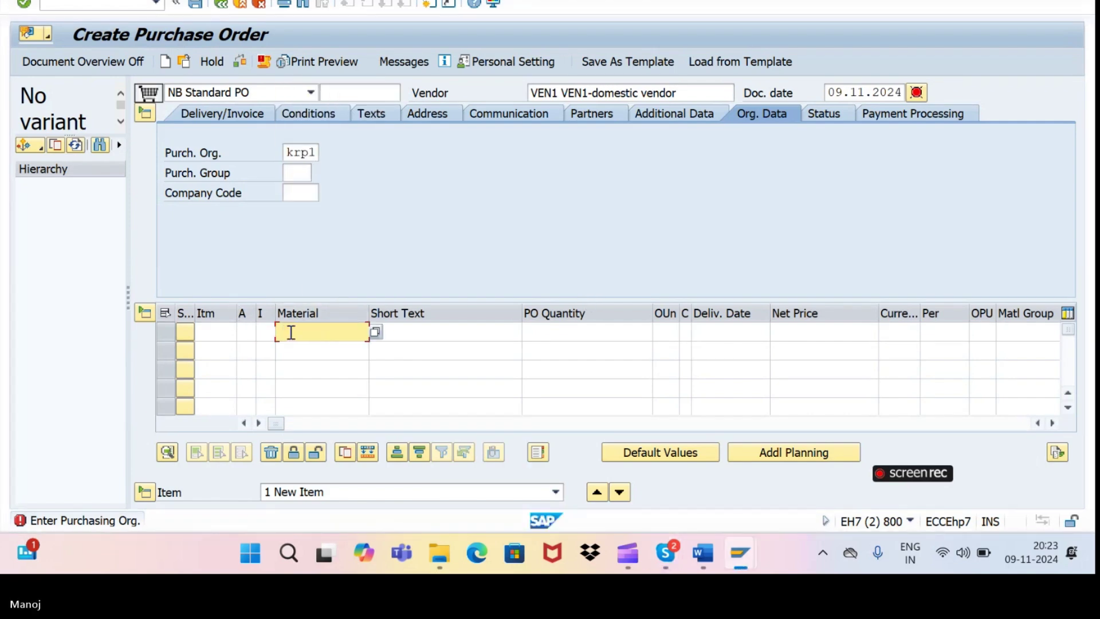
click(289, 332)
click(304, 90)
click(566, 336)
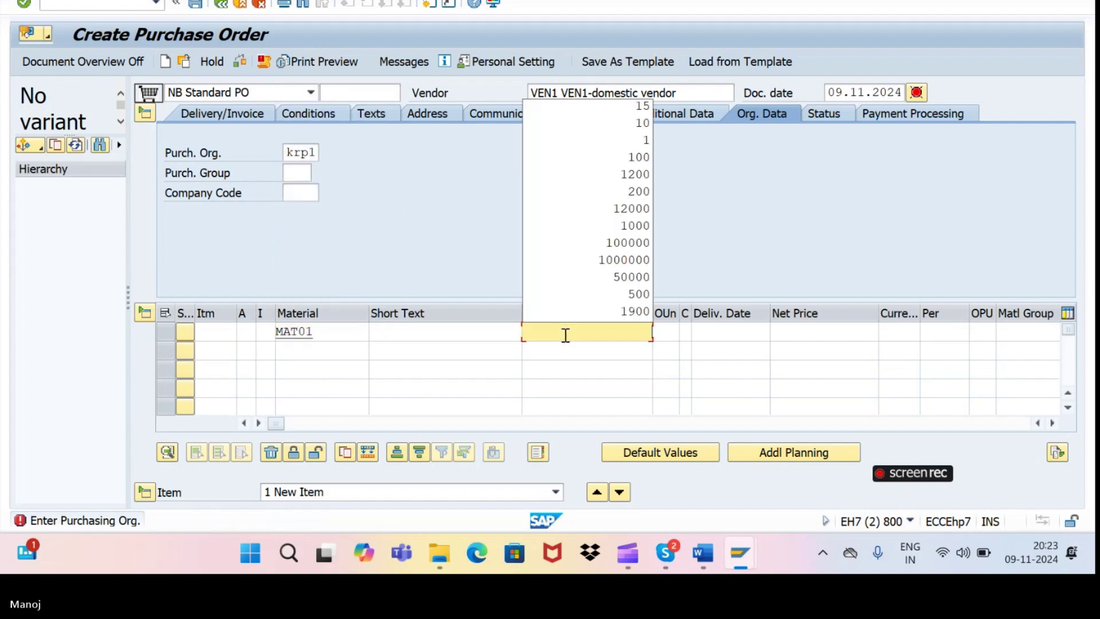
click(641, 123)
click(789, 328)
click(840, 347)
click(894, 335)
click(902, 356)
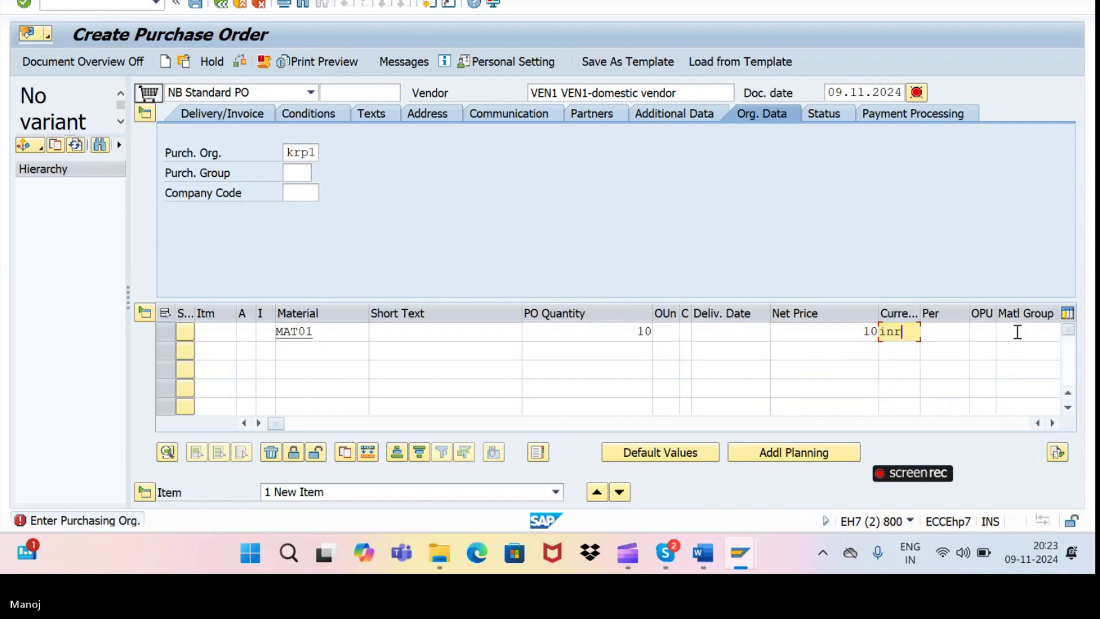
- Set the plant of the MAT01 purchase order item to kl01
click(1053, 424)
click(1053, 423)
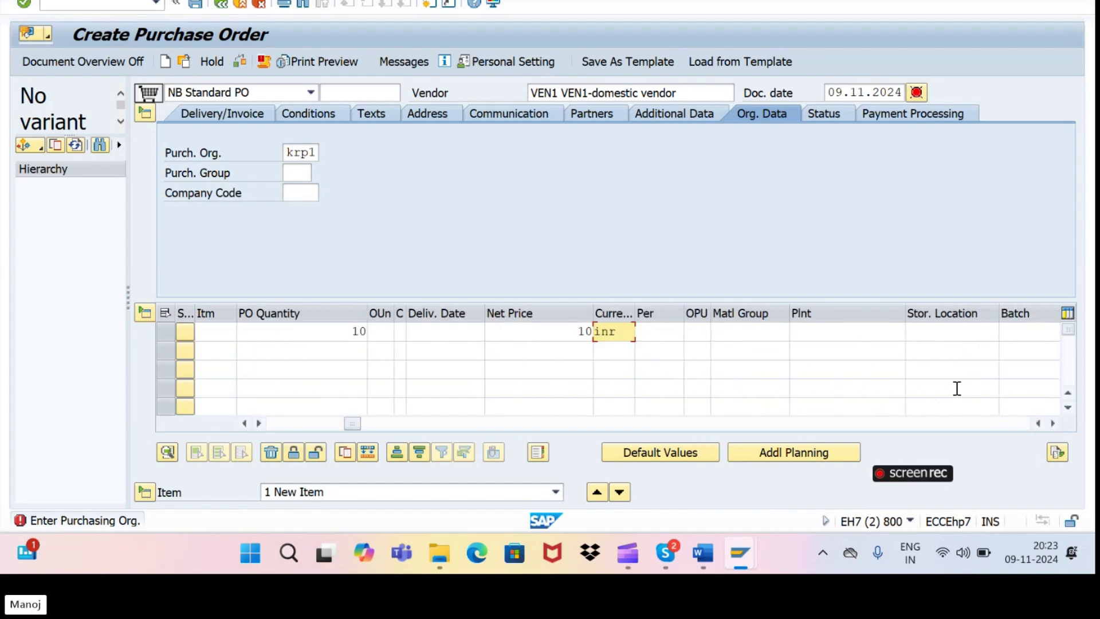
click(825, 331)
text(kl01)
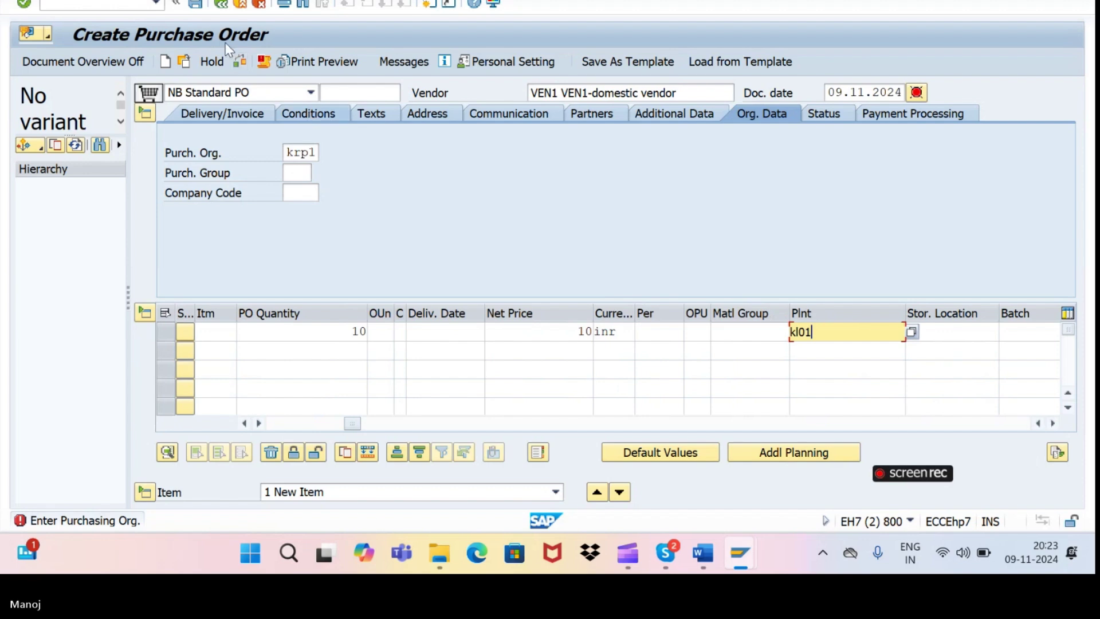
- Set purchasing group 001 and company code krip in the order header, confirm the entries and close the messages
click(297, 172)
click(298, 189)
click(298, 190)
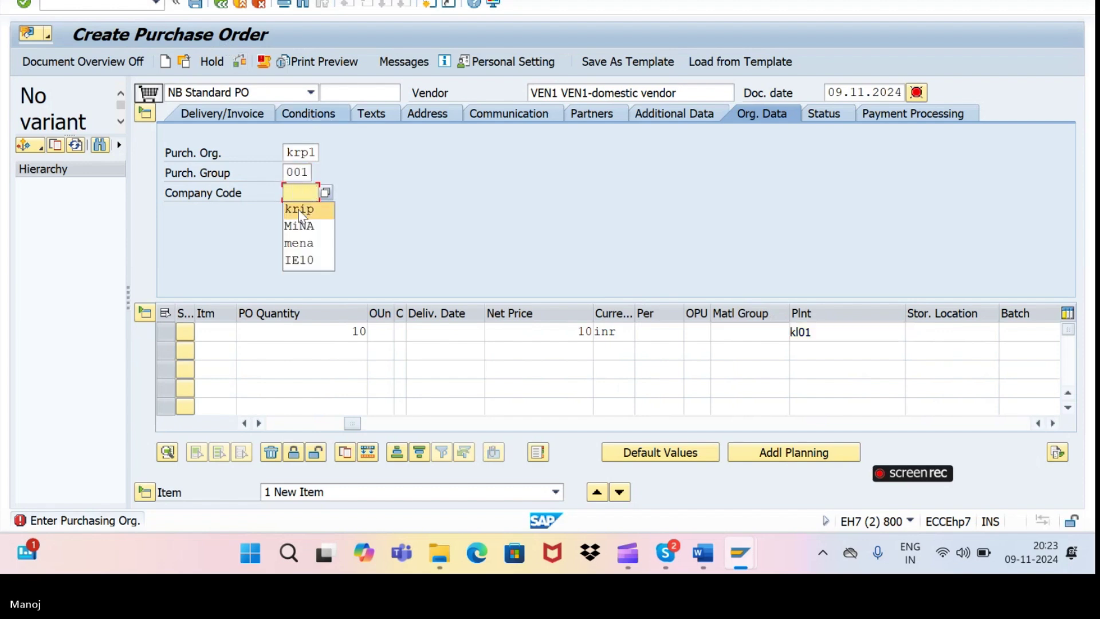
click(298, 209)
key(Return)
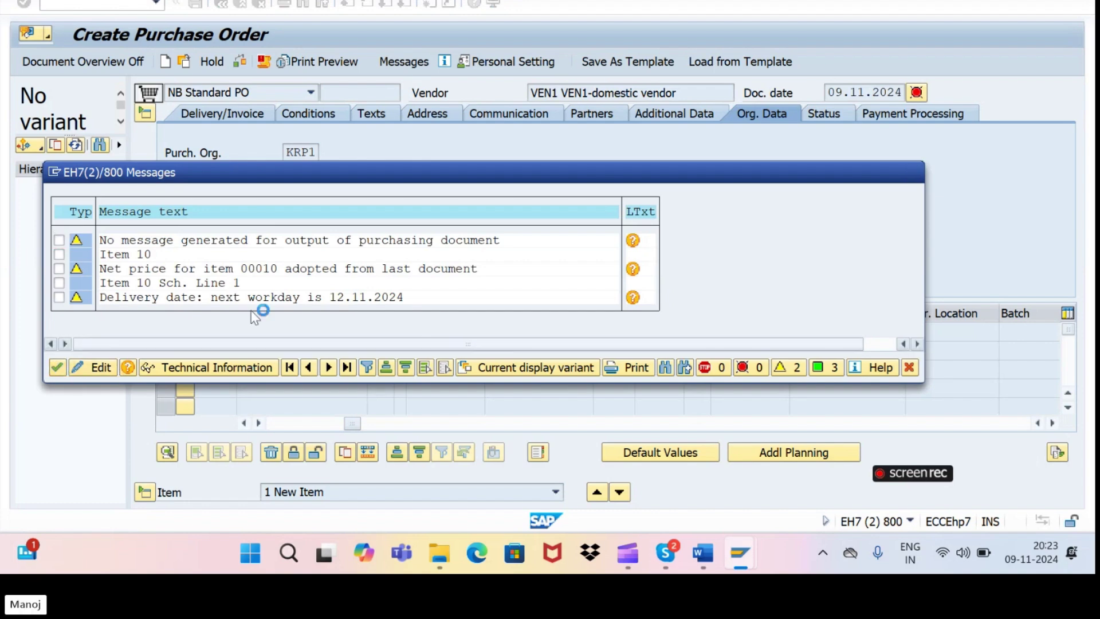
click(57, 367)
- Examine the pricing elements in the MAT01 item's conditions, from gross price to packing charges
scroll(1078, 196, down, 5)
drag(1077, 196, 1080, 145)
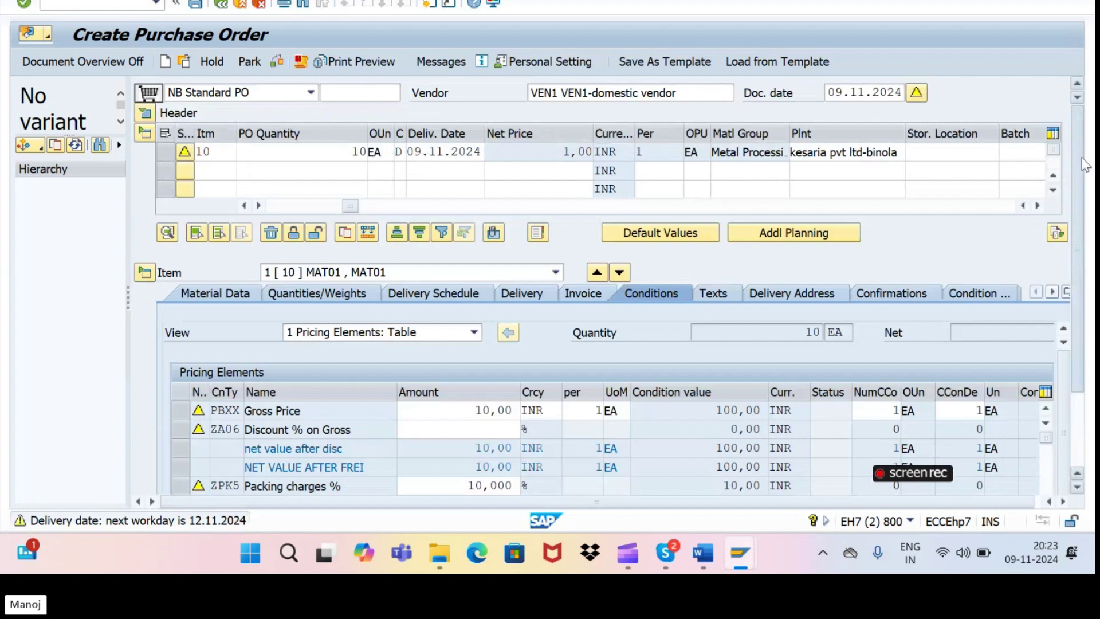
scroll(1085, 165, down, 2)
scroll(1085, 156, up, 1)
drag(1085, 156, 1085, 240)
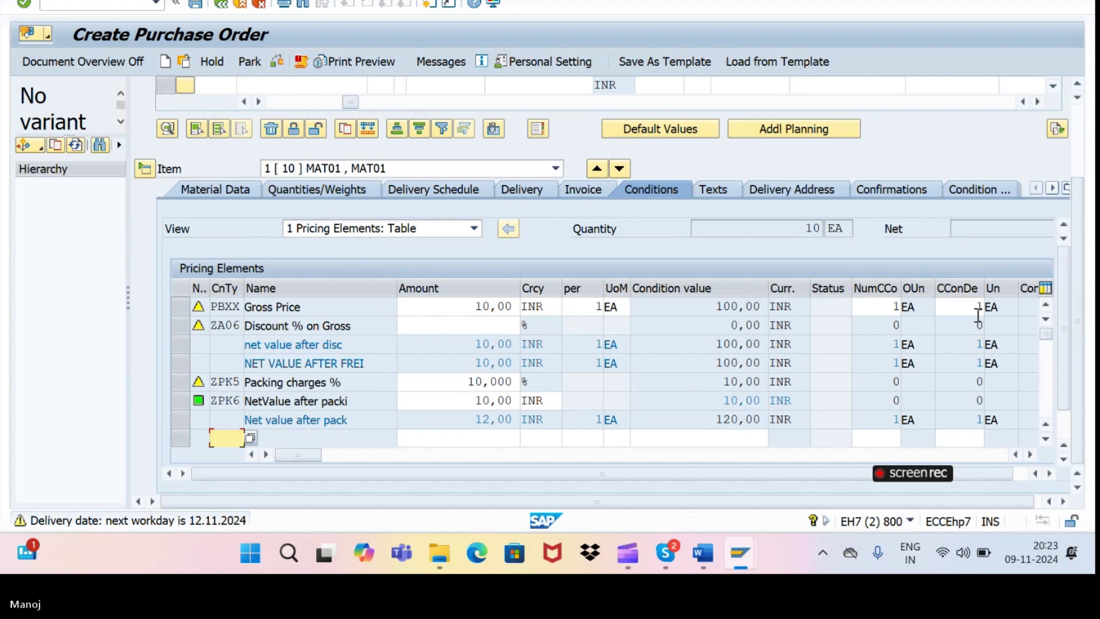
drag(1078, 332, 1089, 256)
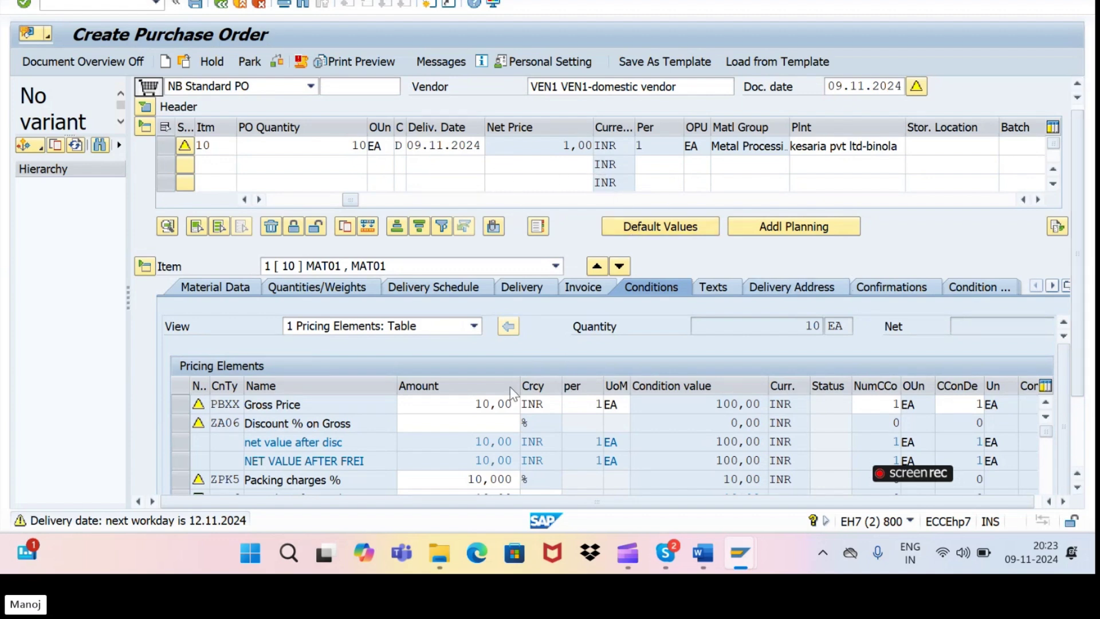
- Check the item's invoice data and its net value after packing, and look across the remaining item overview columns
key(Return)
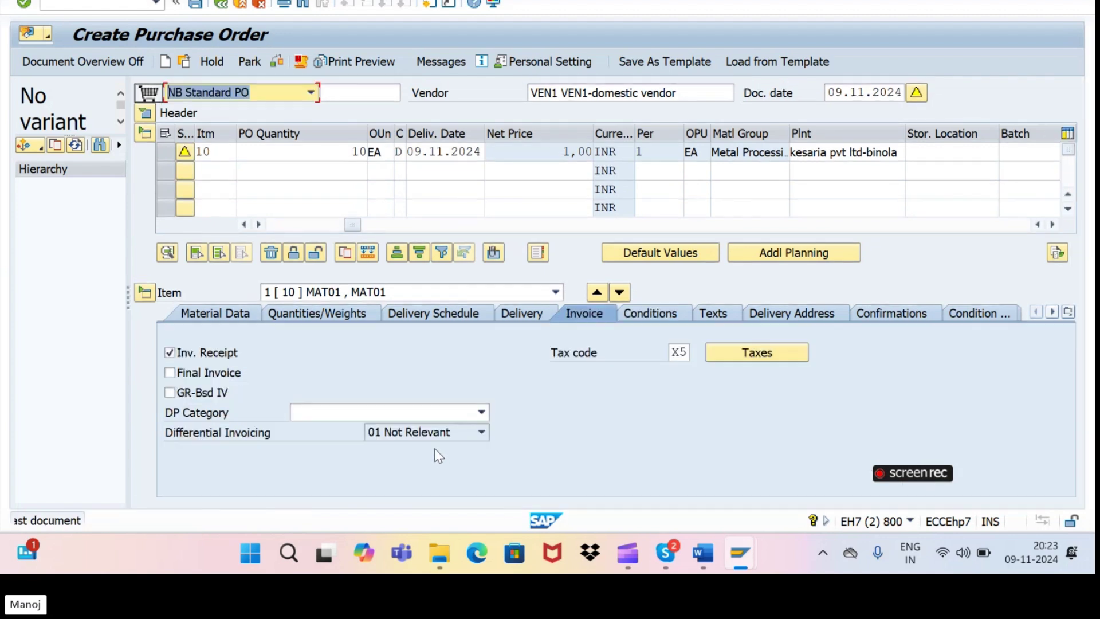
click(654, 319)
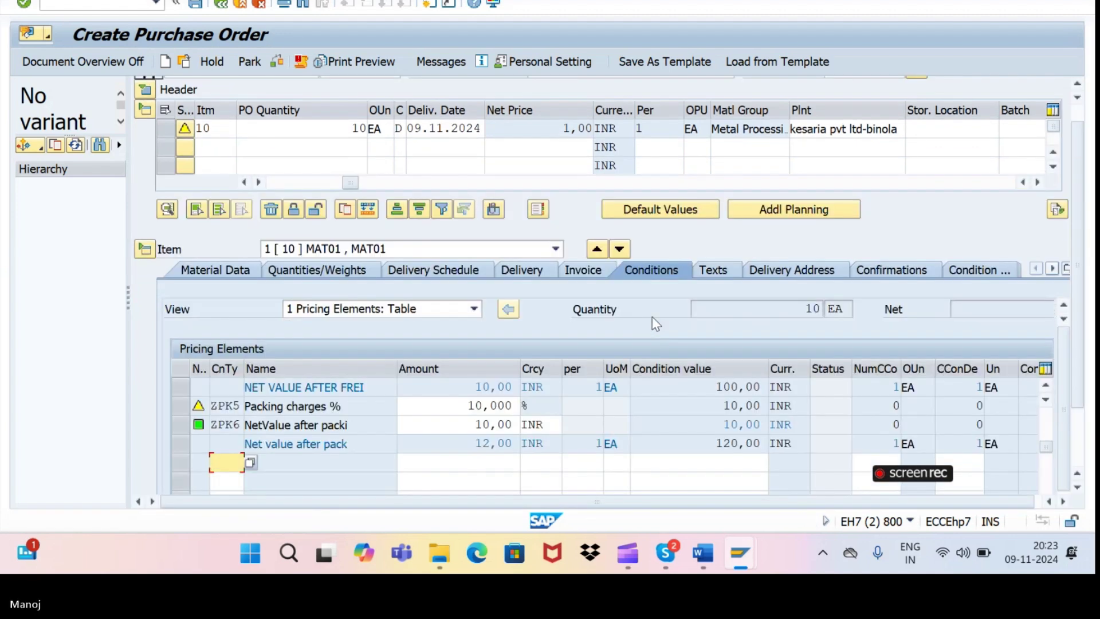
click(581, 269)
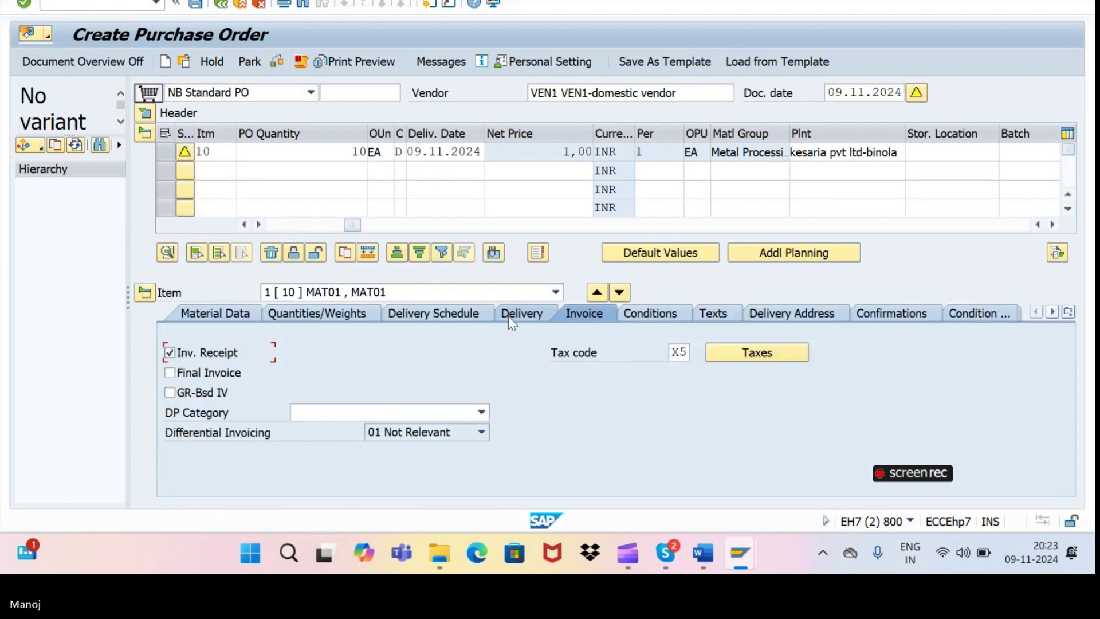
click(638, 310)
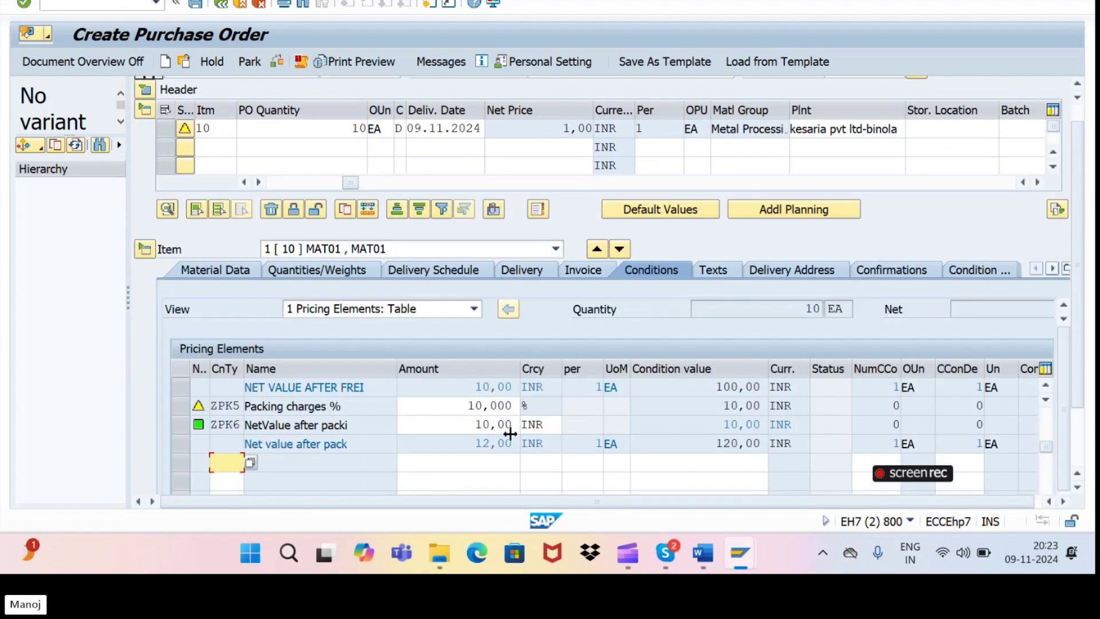
drag(474, 445, 510, 451)
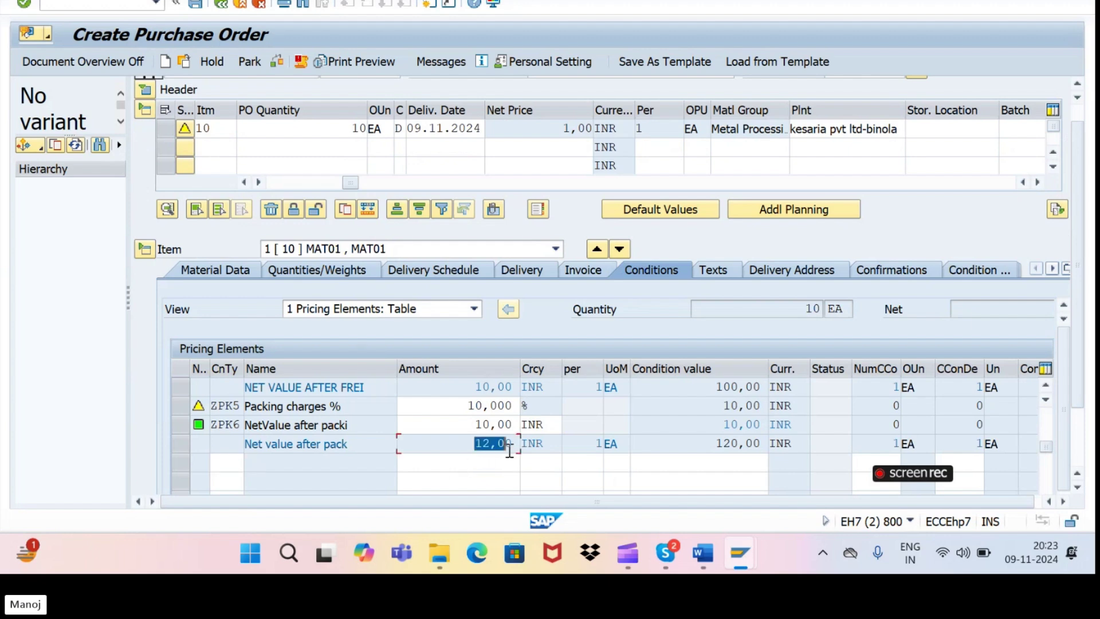
click(511, 447)
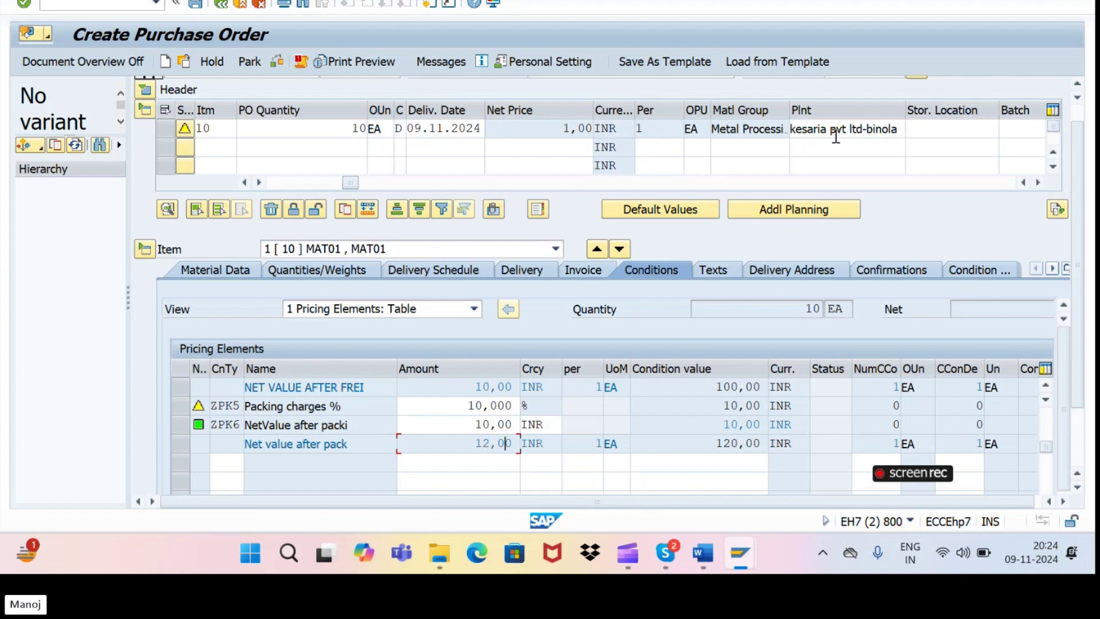
click(1038, 182)
click(1038, 182)
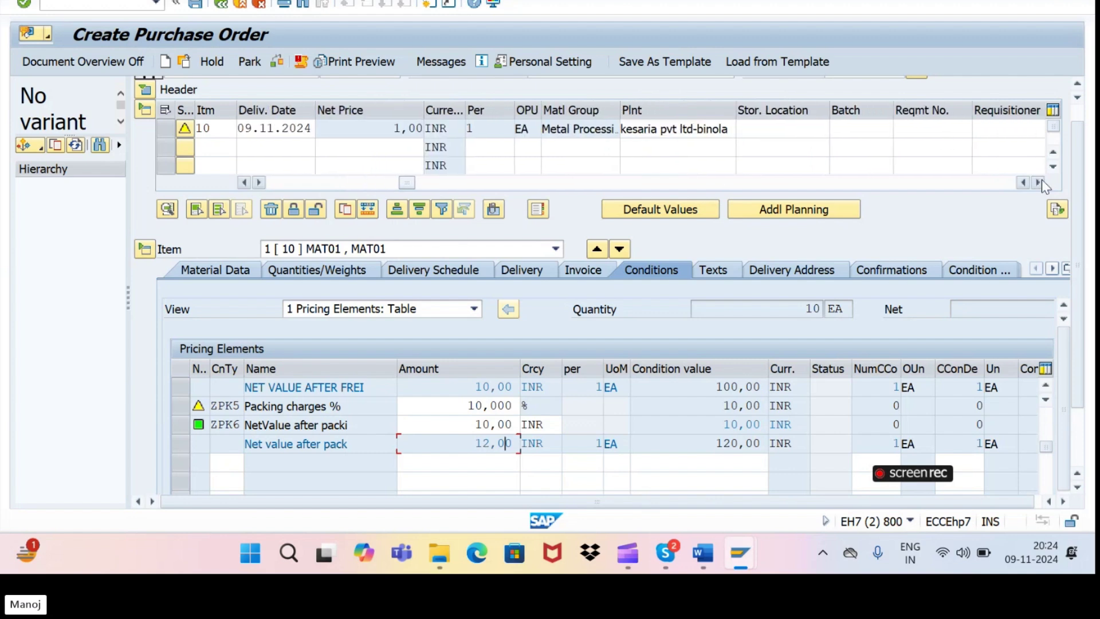
click(1038, 182)
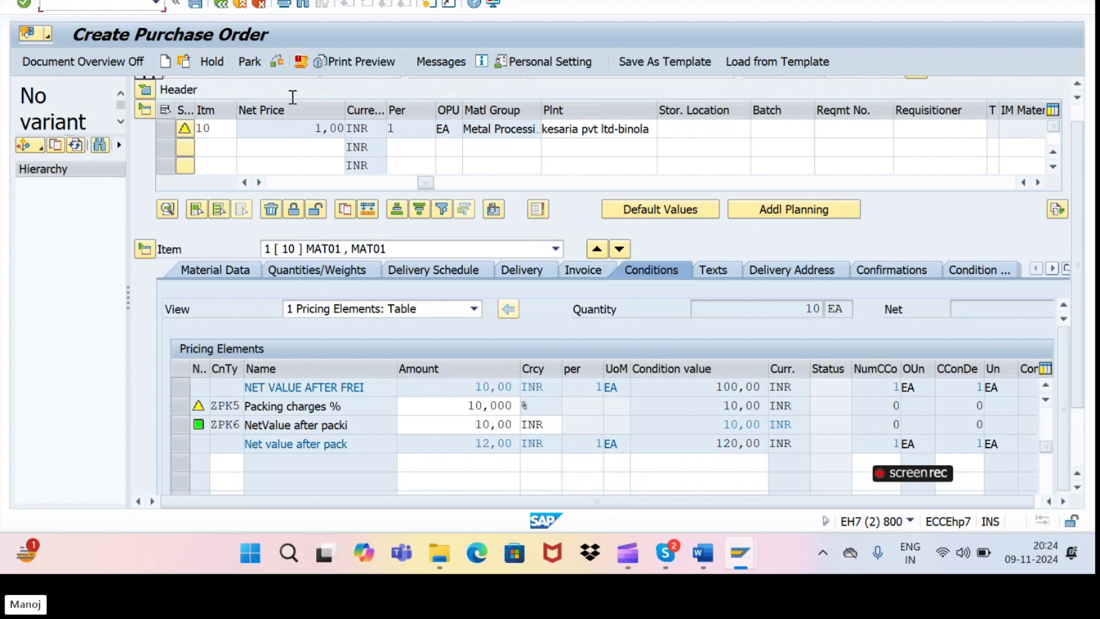
- Switch back to the session with the Create Purchase Requisition screen
key(alt+Tab)
key(alt+Tab)
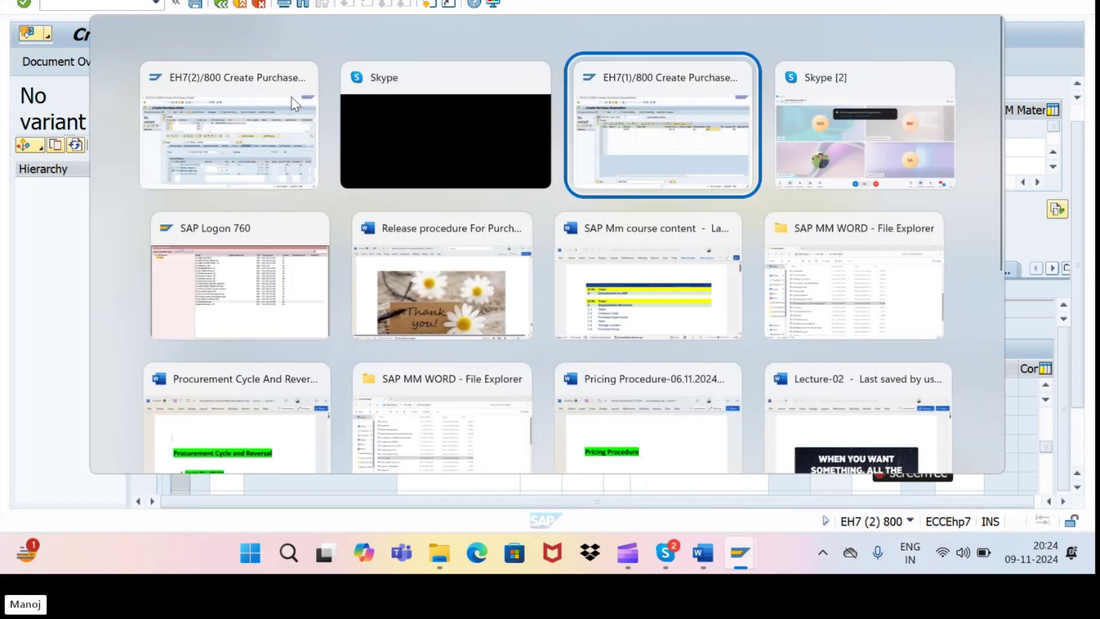
key(alt+shift+Tab)
key(alt+Tab)
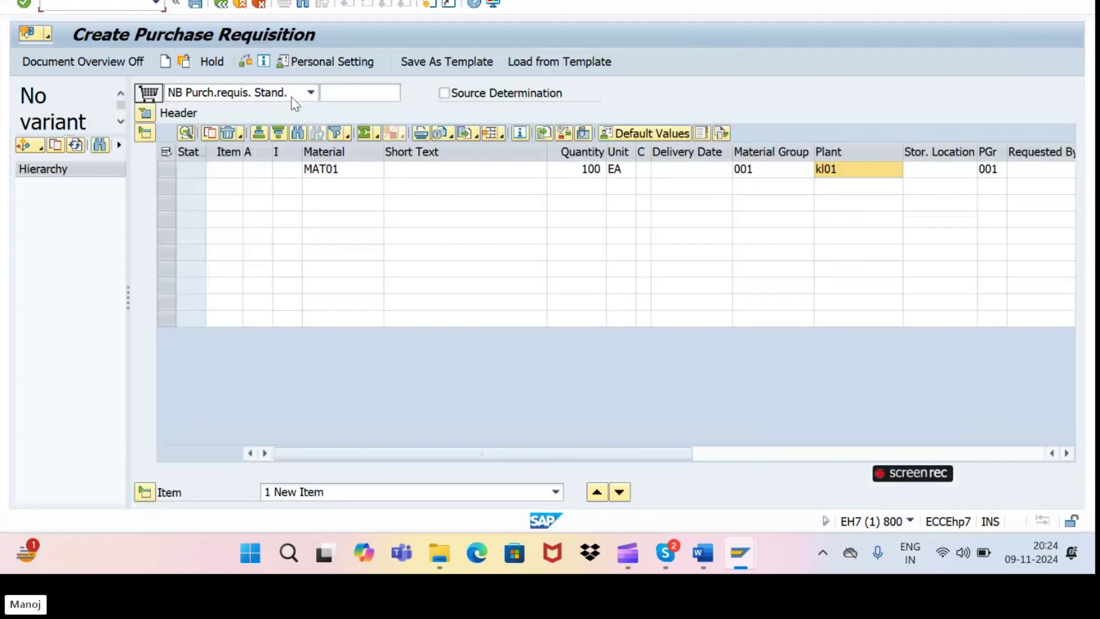
- Switch to the Word document on the release procedure for purchase requisitions among the open windows
key(alt+Tab)
key(Down)
key(Left)
key(Down)
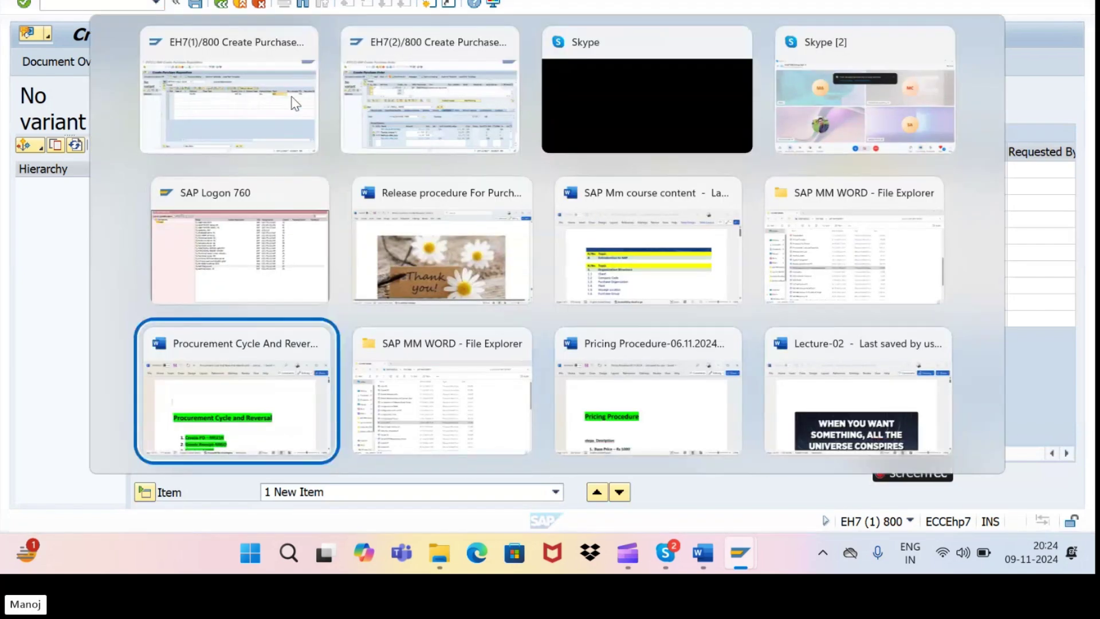
key(Up)
key(Up)
key(Right)
key(Right)
key(Right)
key(Left)
key(Left)
key(Down)
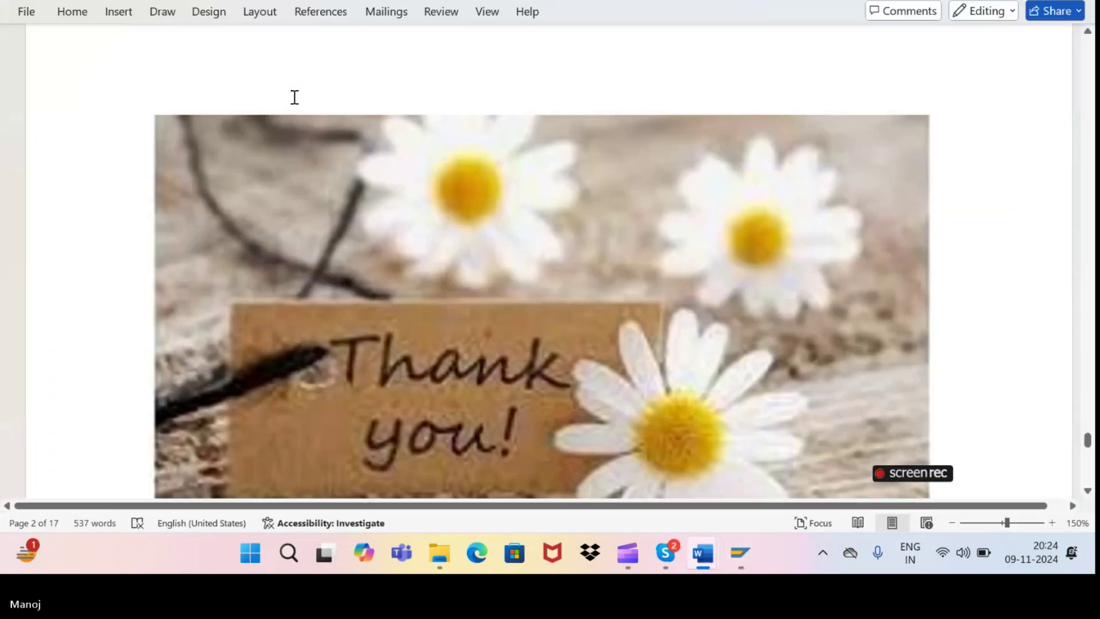
- Go back through the release procedure guide from its closing picture to the opening page
scroll(294, 98, up, 20)
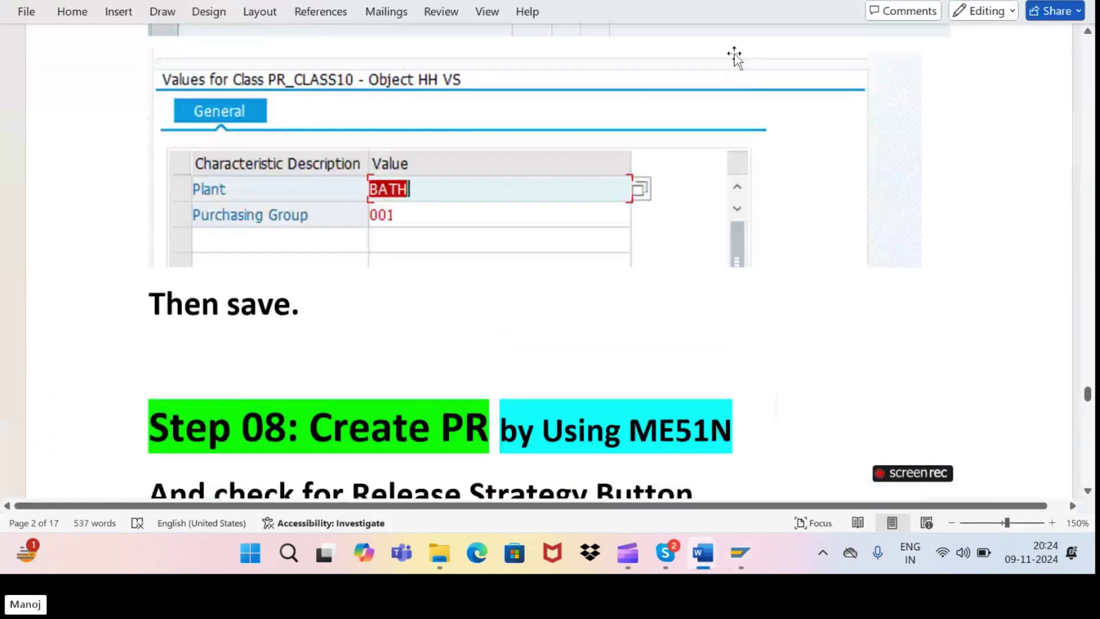
scroll(1074, 128, up, 15)
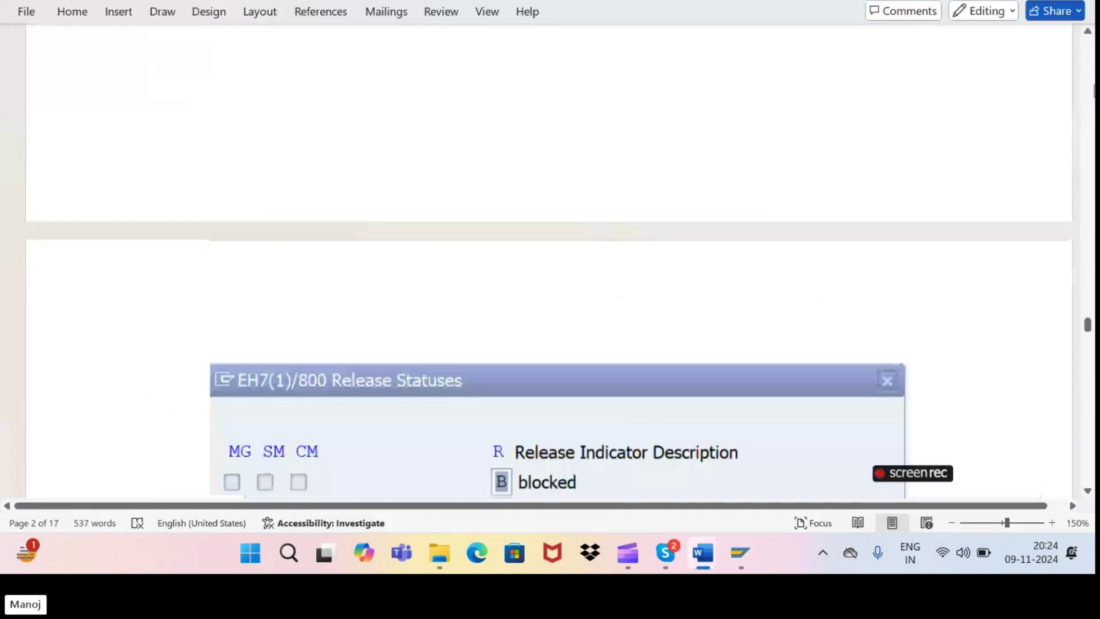
scroll(1092, 89, up, 15)
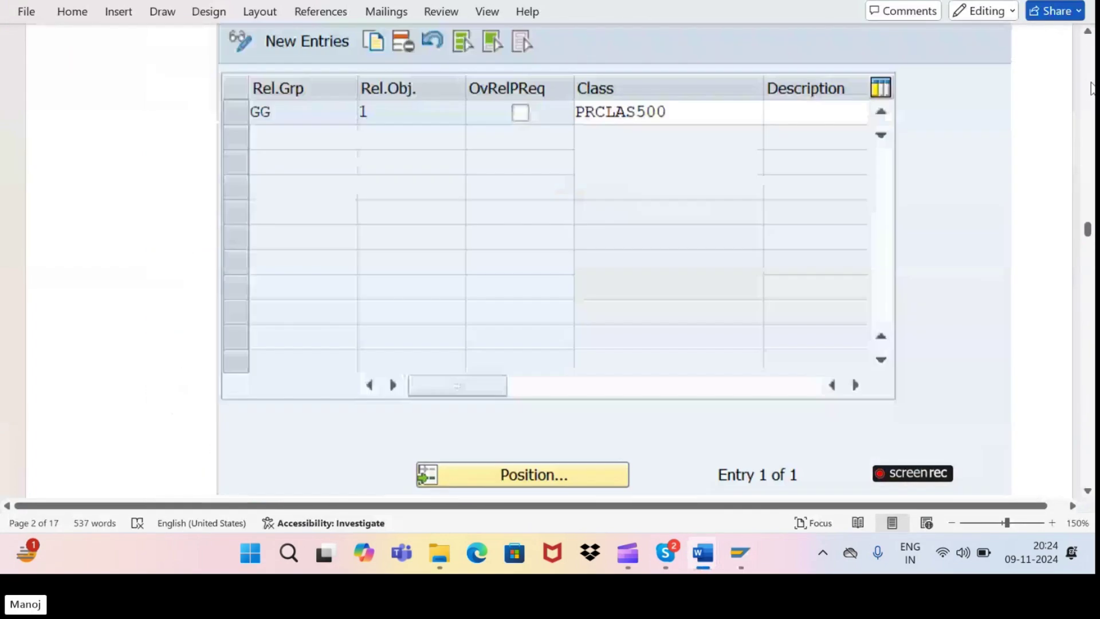
scroll(1091, 89, up, 5)
drag(1088, 227, 1087, 57)
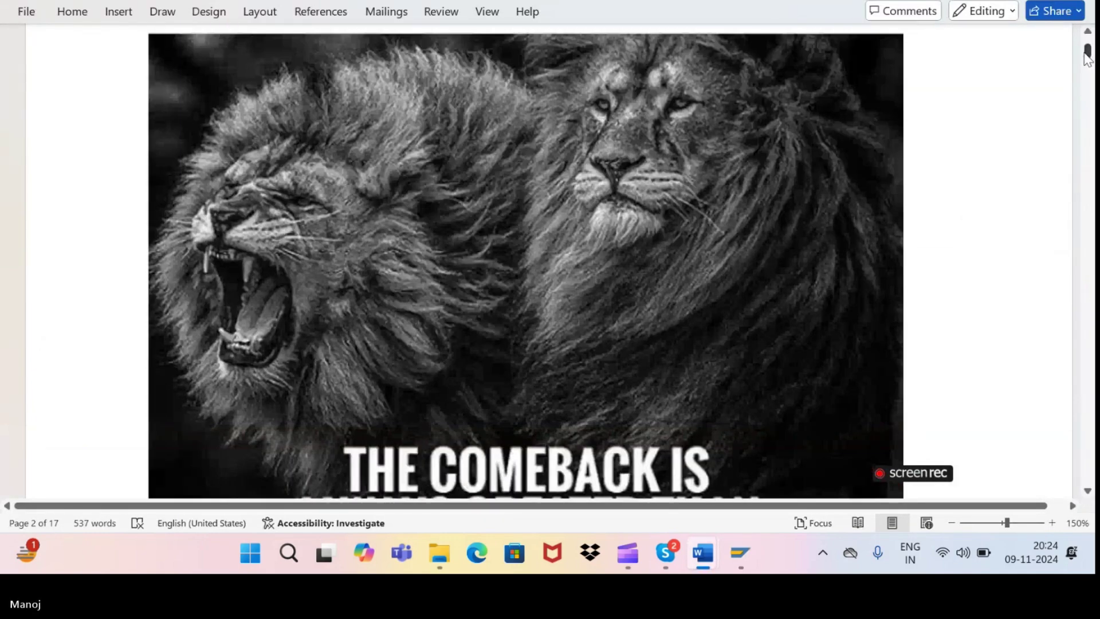
- Check the Skype call window and return to the release procedure document in Word
mouse_move(662, 547)
click(616, 465)
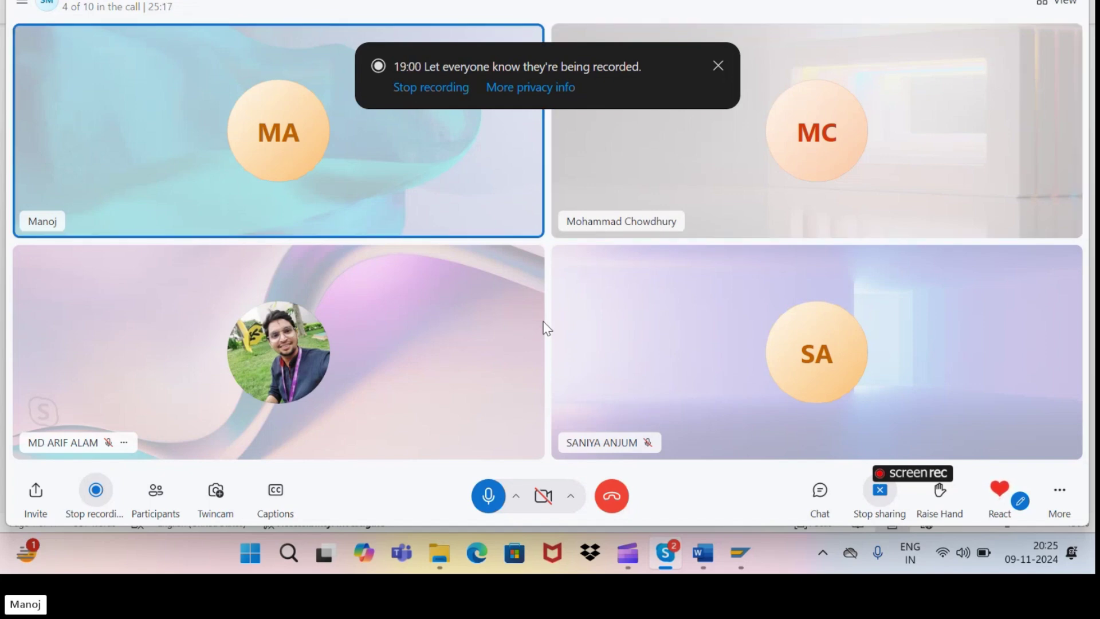
mouse_move(717, 556)
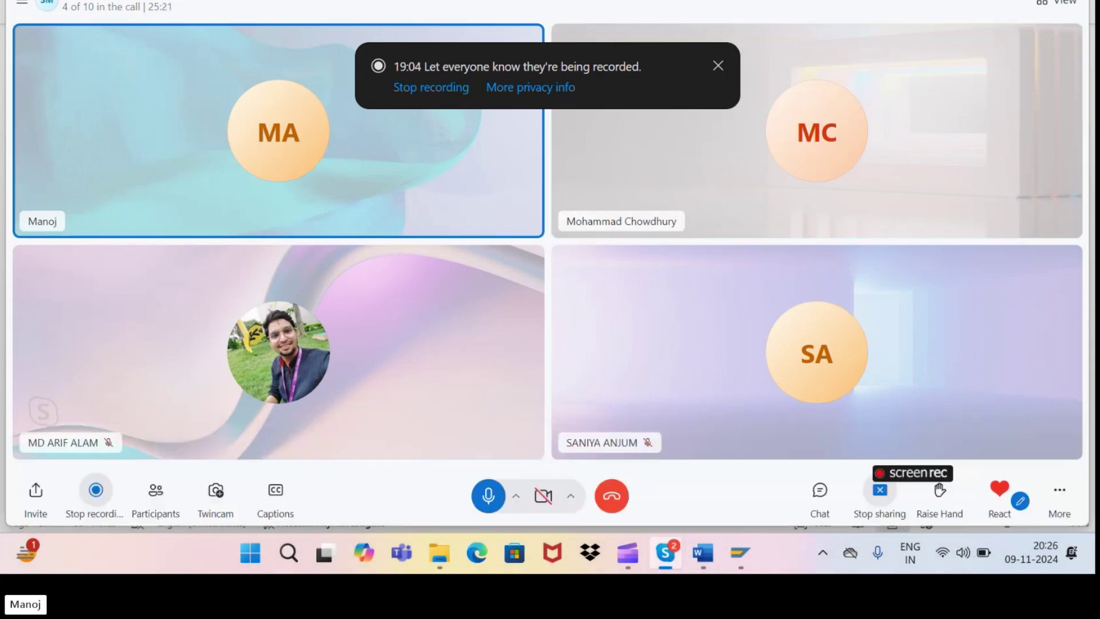
key(alt+Tab)
- Read the Release Procedures heading and the purchase requisition line with its Mgr, SM and CM approvers
scroll(739, 307, down, 5)
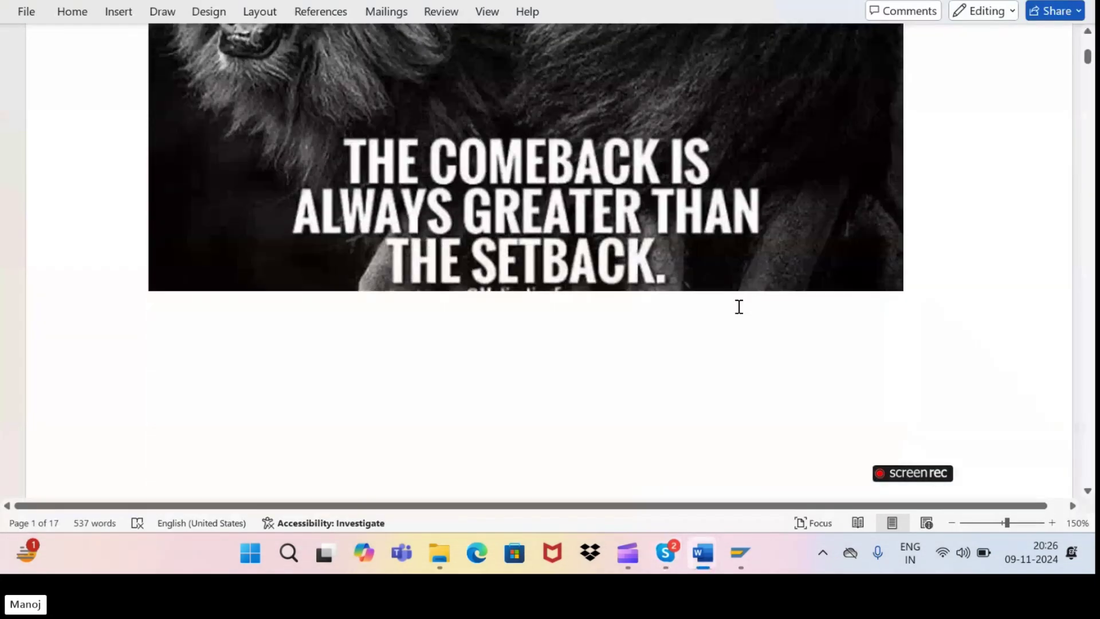
mouse_move(900, 474)
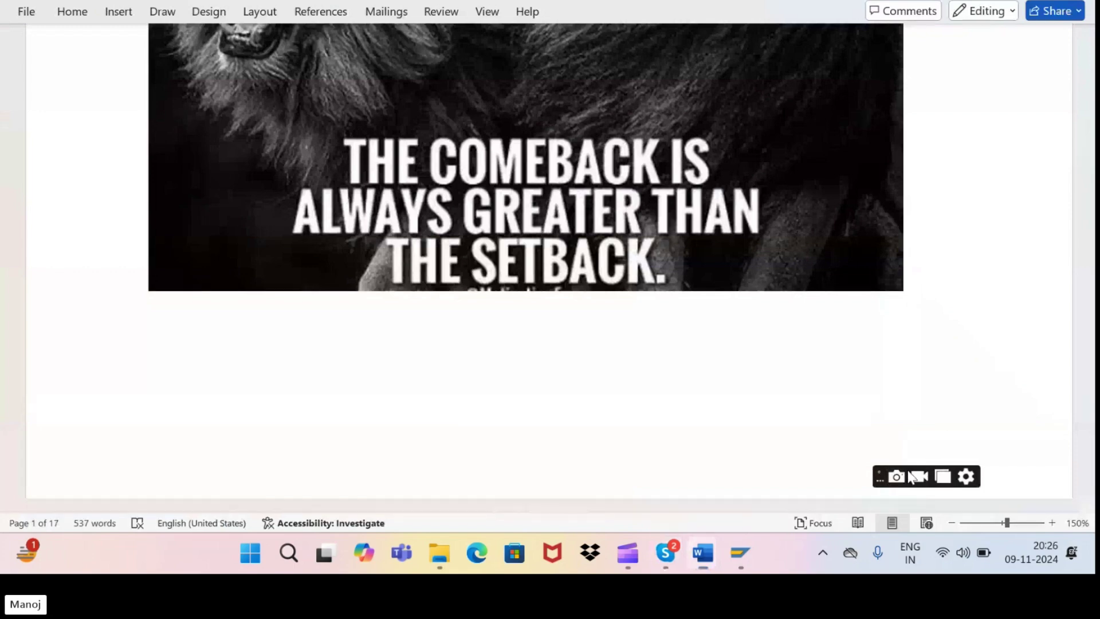
drag(878, 476, 743, 562)
scroll(609, 407, down, 7)
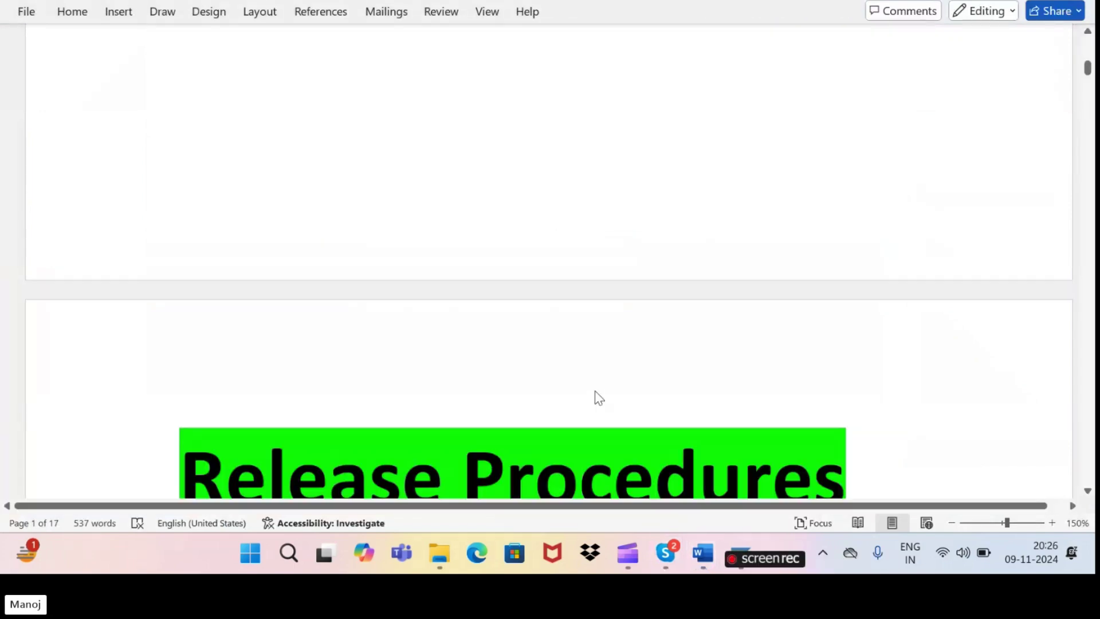
scroll(596, 396, down, 10)
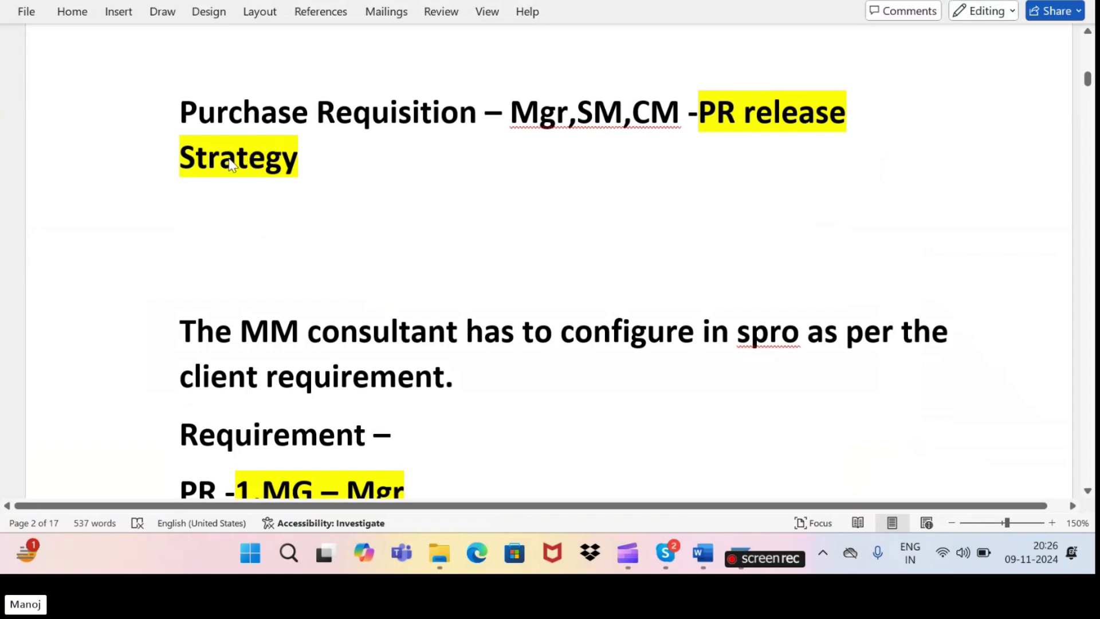
scroll(392, 152, up, 8)
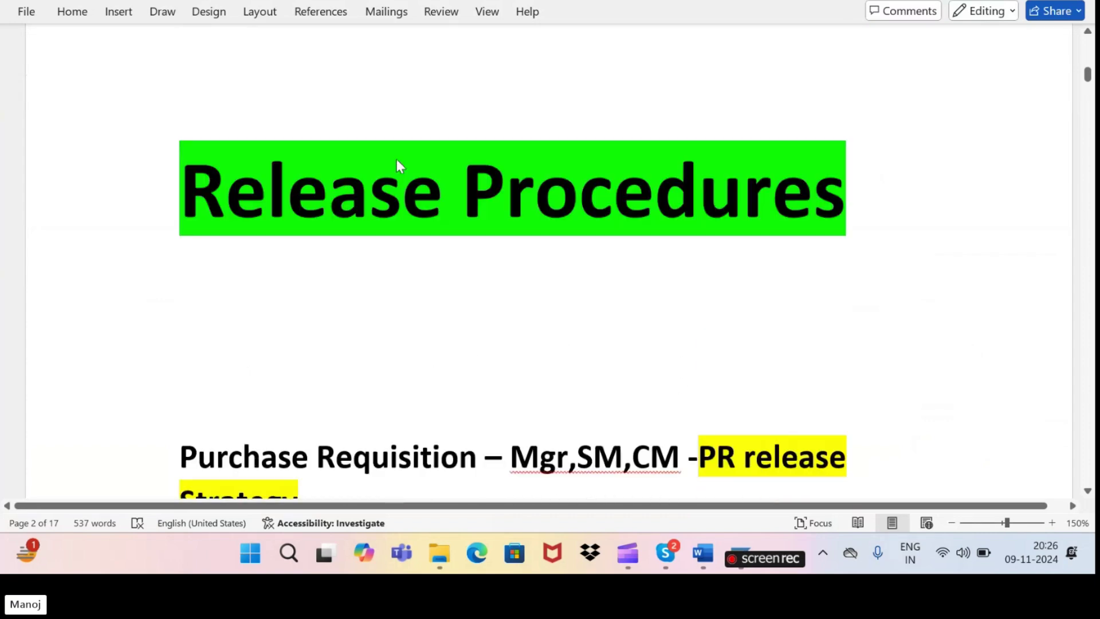
scroll(395, 169, up, 4)
scroll(393, 177, down, 10)
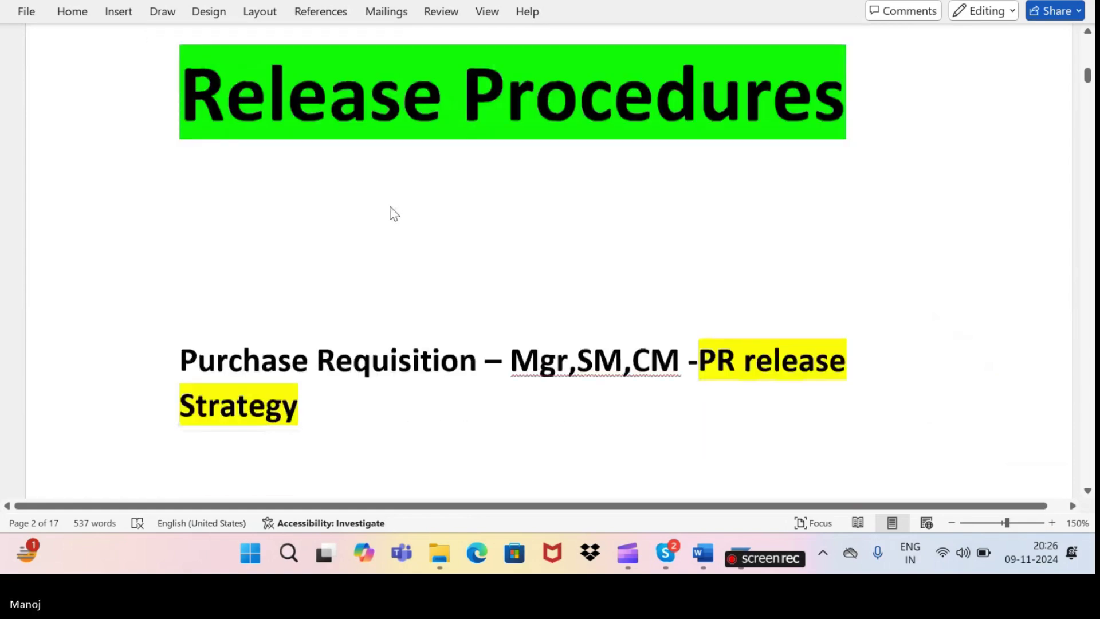
scroll(395, 215, up, 3)
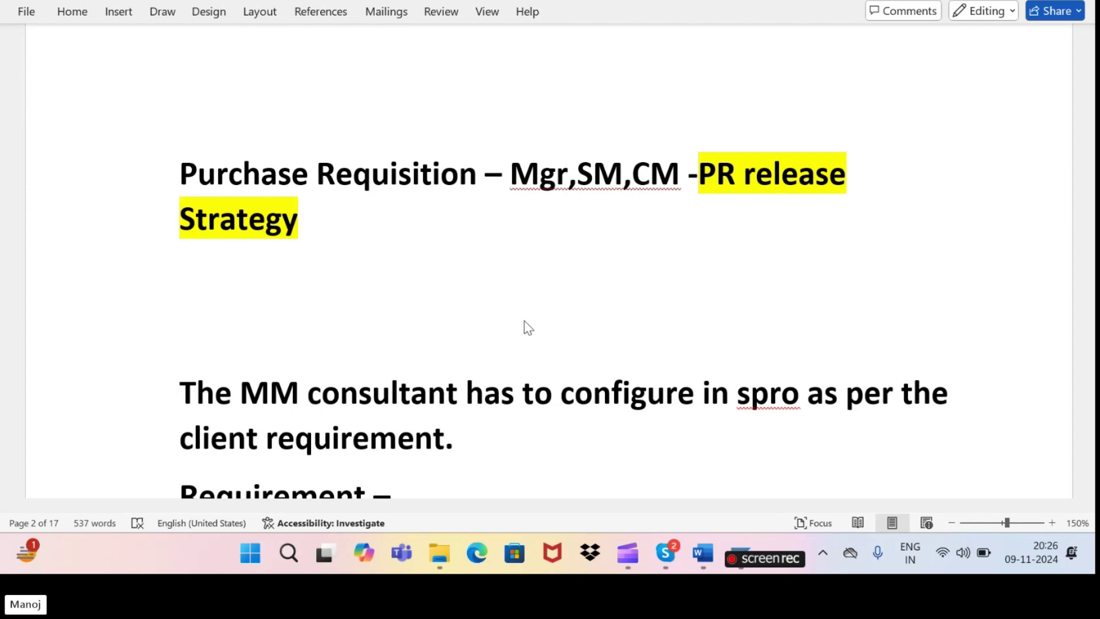
scroll(528, 327, up, 3)
scroll(524, 330, down, 3)
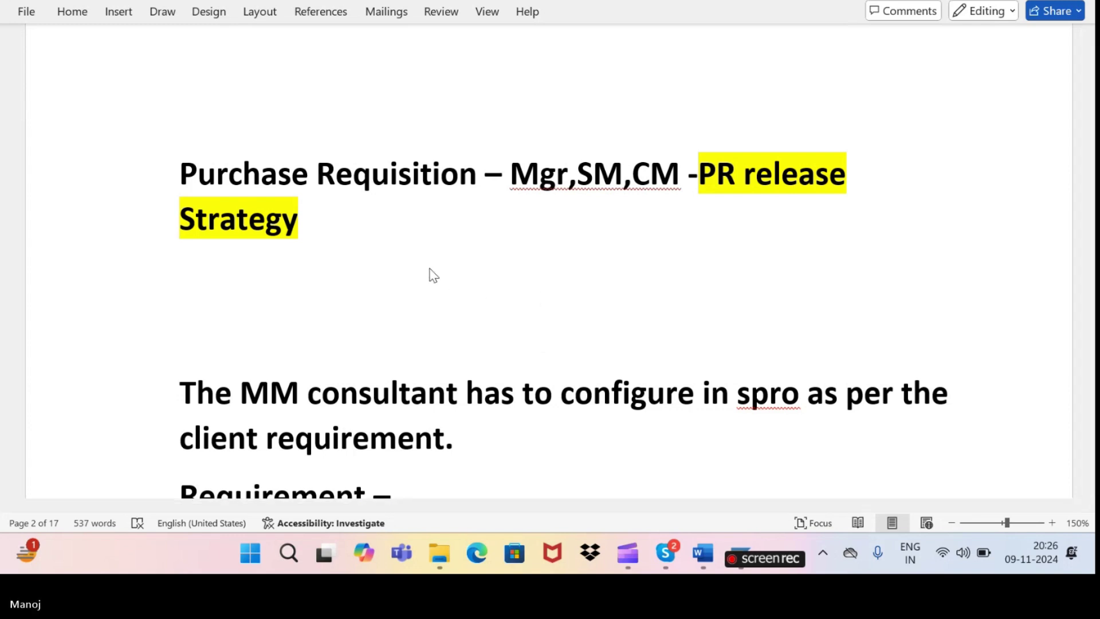
- Review the client requirement with release levels MG, SM and CM, and the release procedure with classification
scroll(431, 284, down, 3)
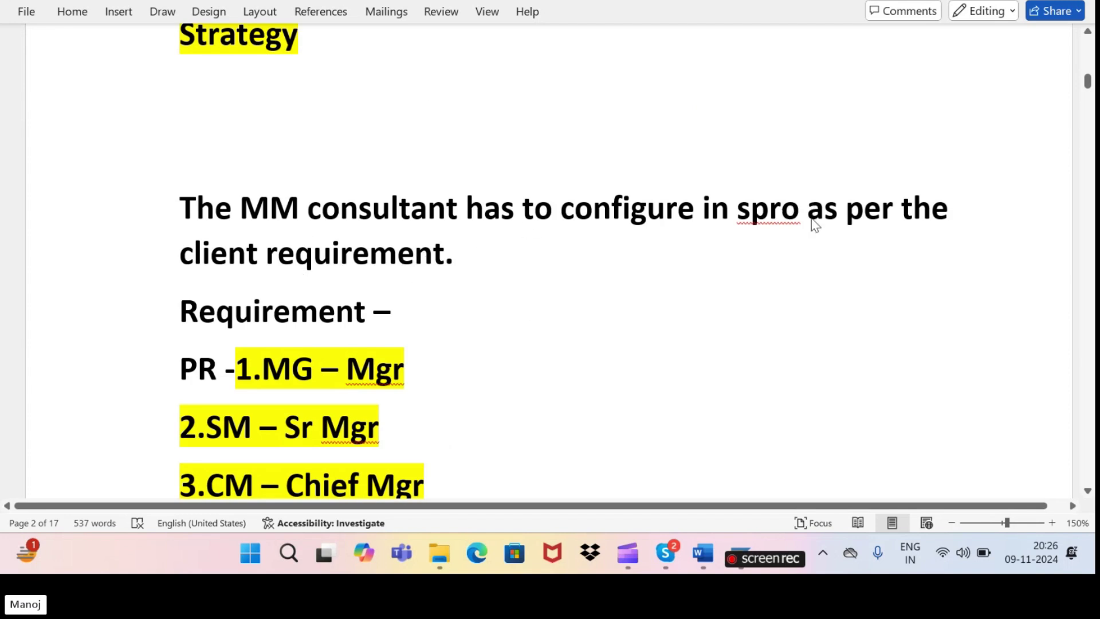
scroll(446, 323, down, 1)
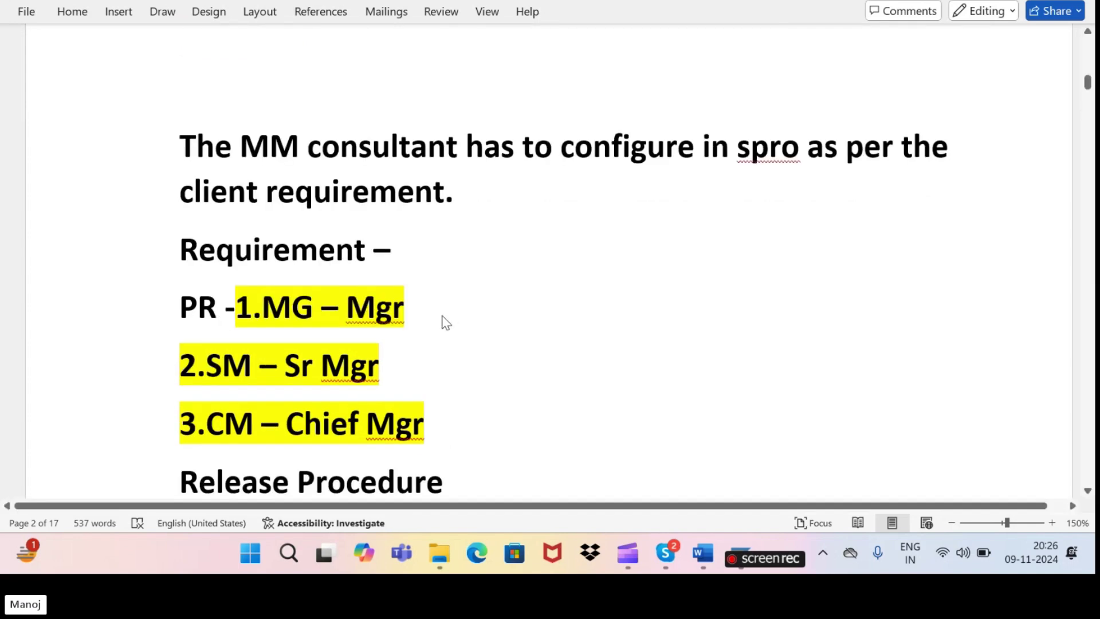
scroll(446, 323, down, 1)
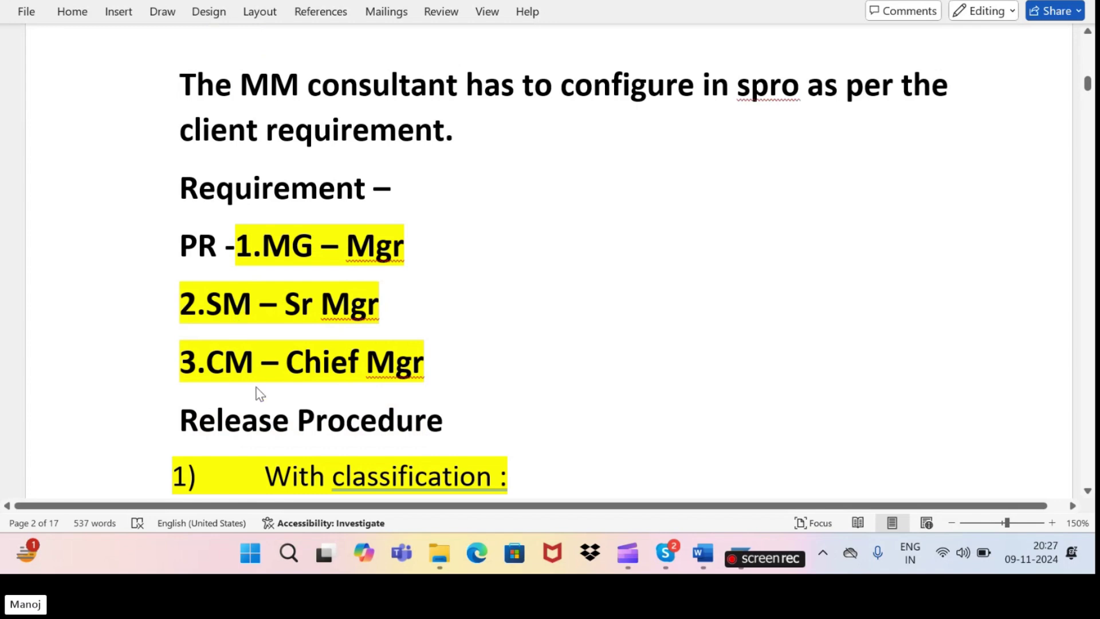
scroll(262, 396, down, 3)
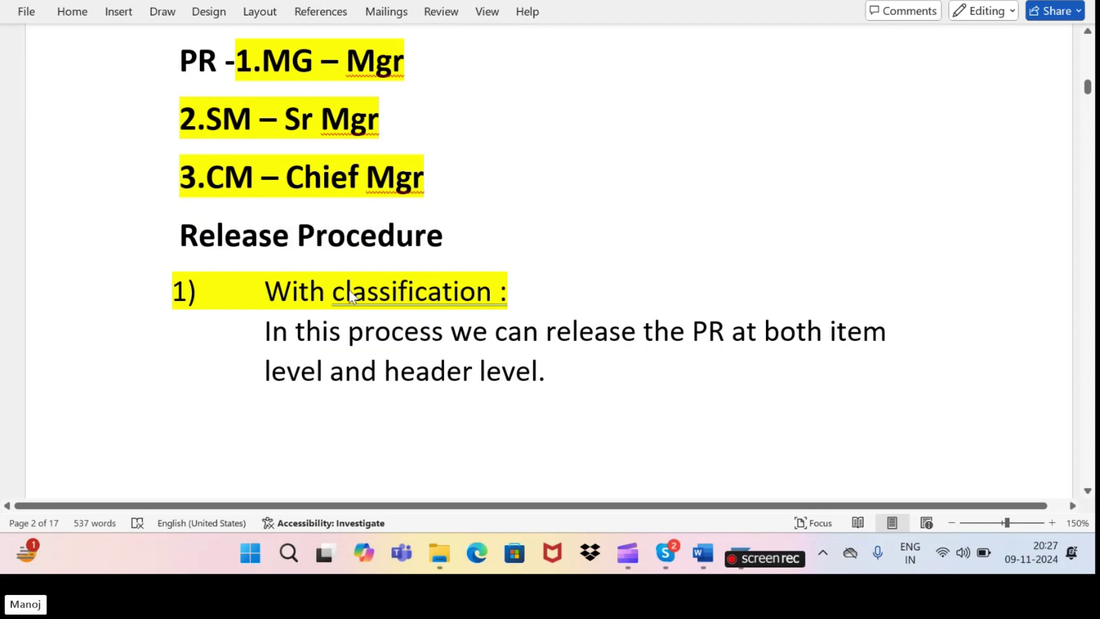
scroll(365, 274, down, 1)
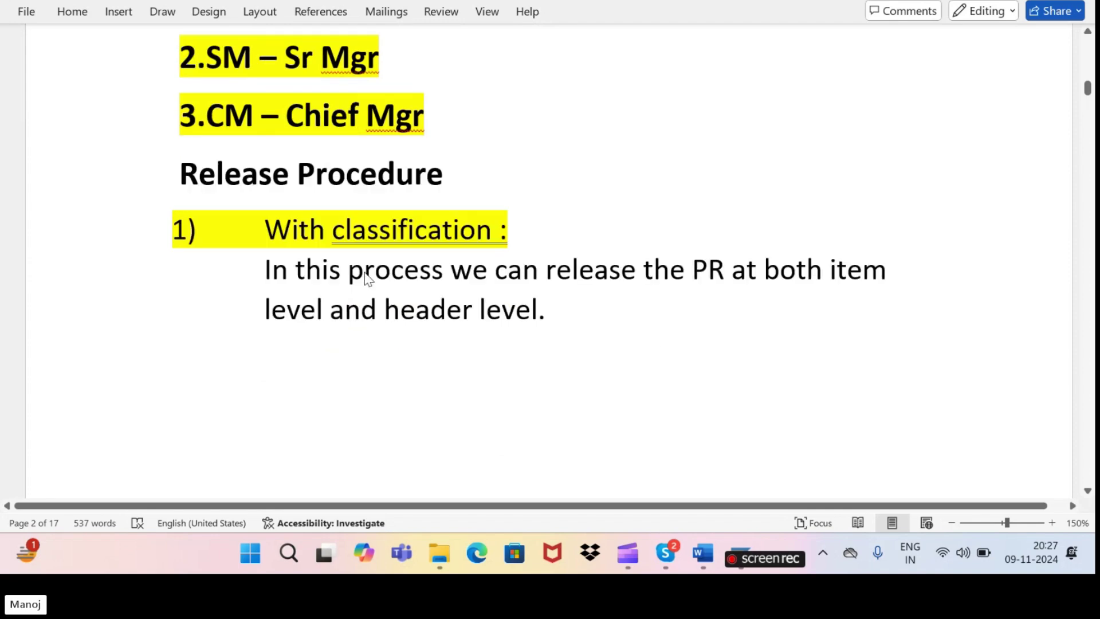
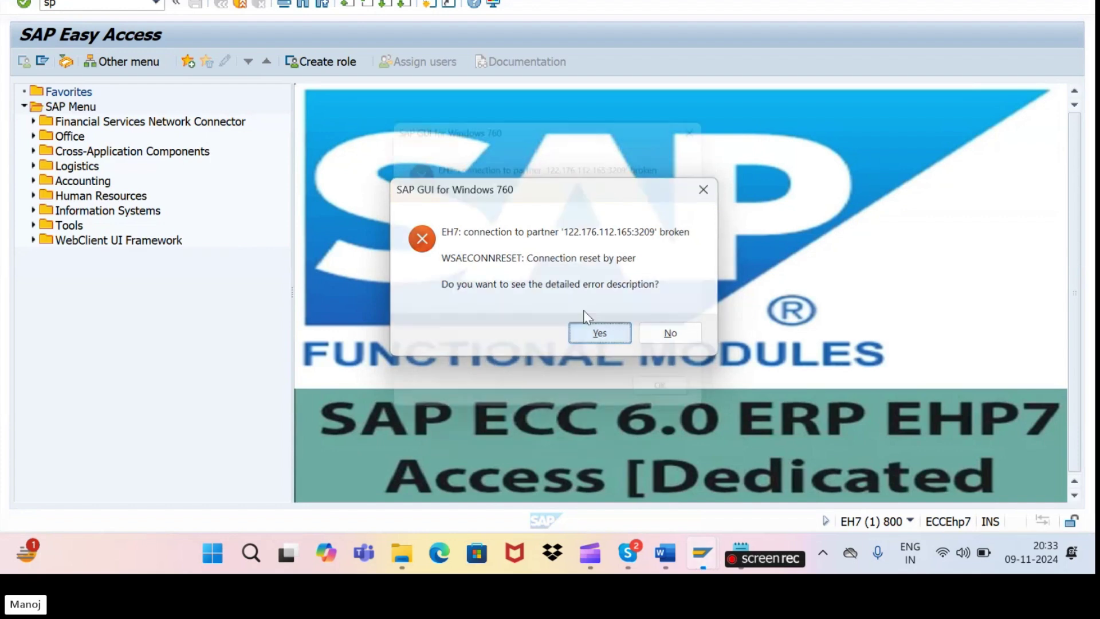
- Dismiss the connection error in SAP, start transaction SPRO and display the SAP Reference IMG
key(Return)
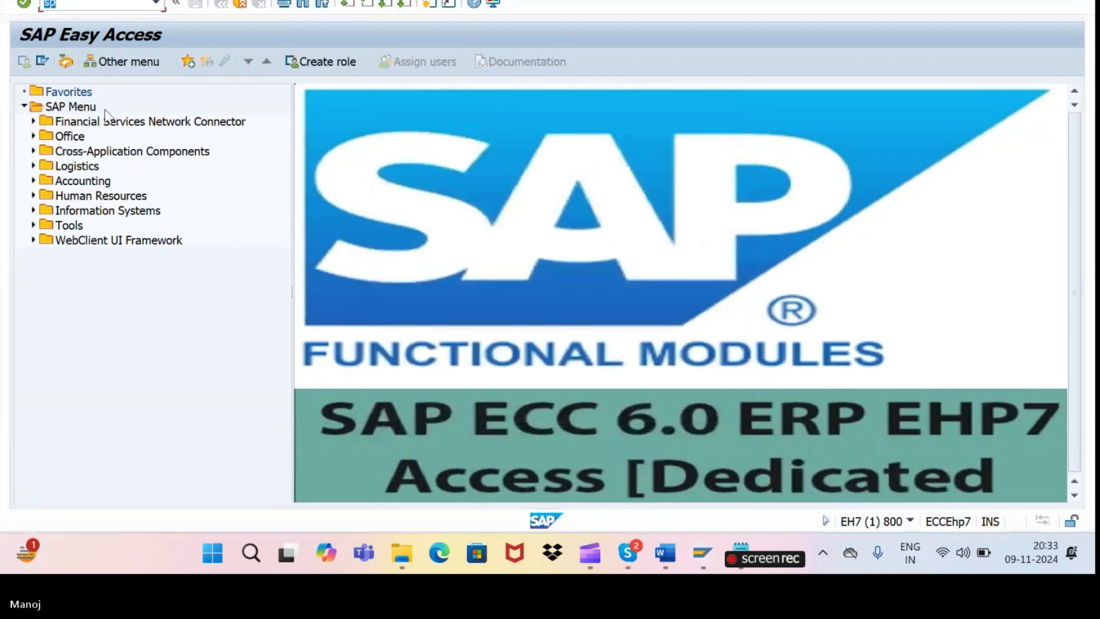
click(73, 8)
text(spr)
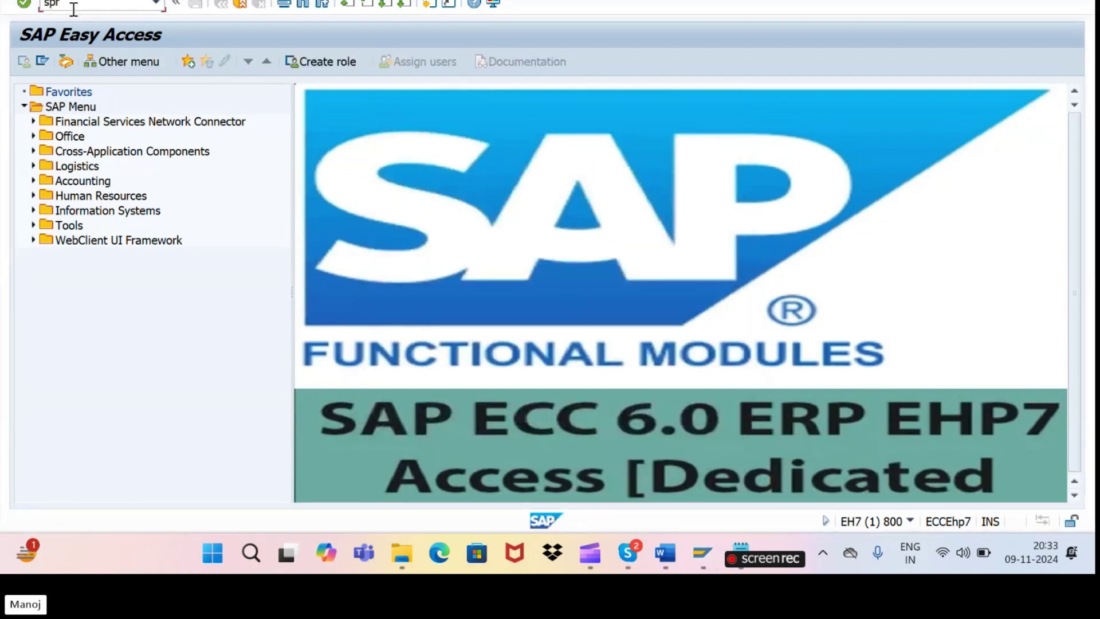
text(o)
key(Return)
click(83, 62)
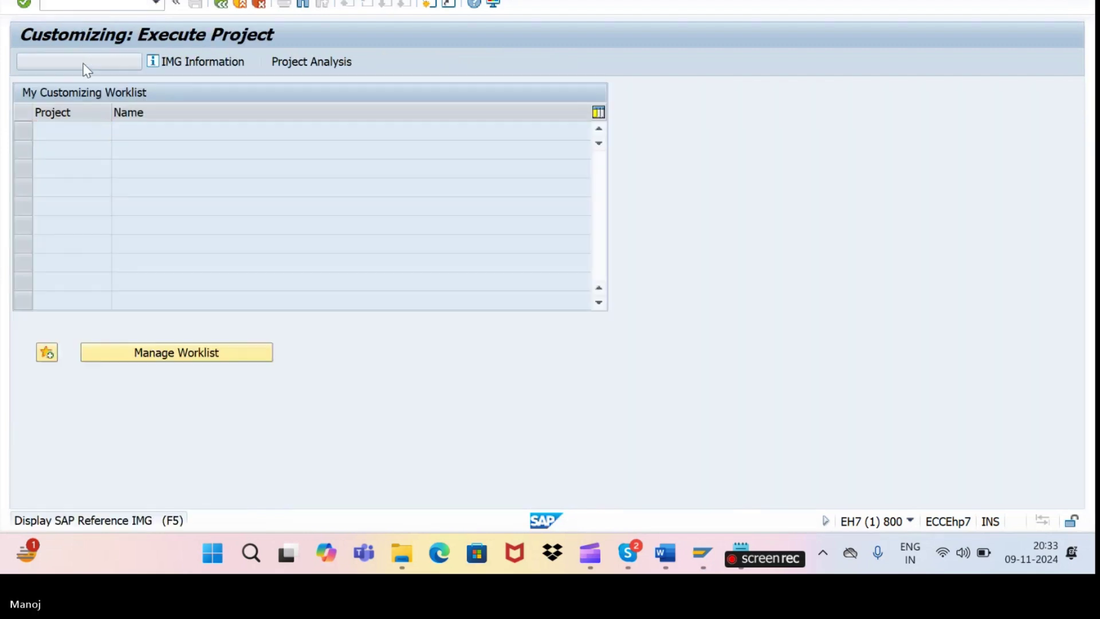
- Expand Materials Management and its Purchasing node in the IMG structure
scroll(34, 253, down, 3)
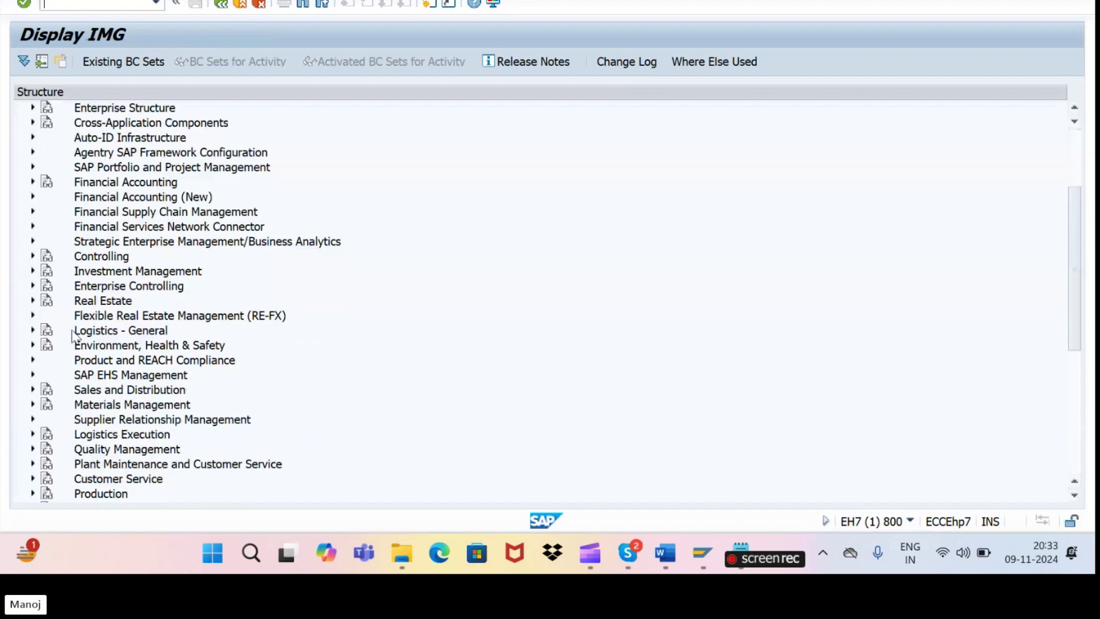
scroll(74, 337, down, 1)
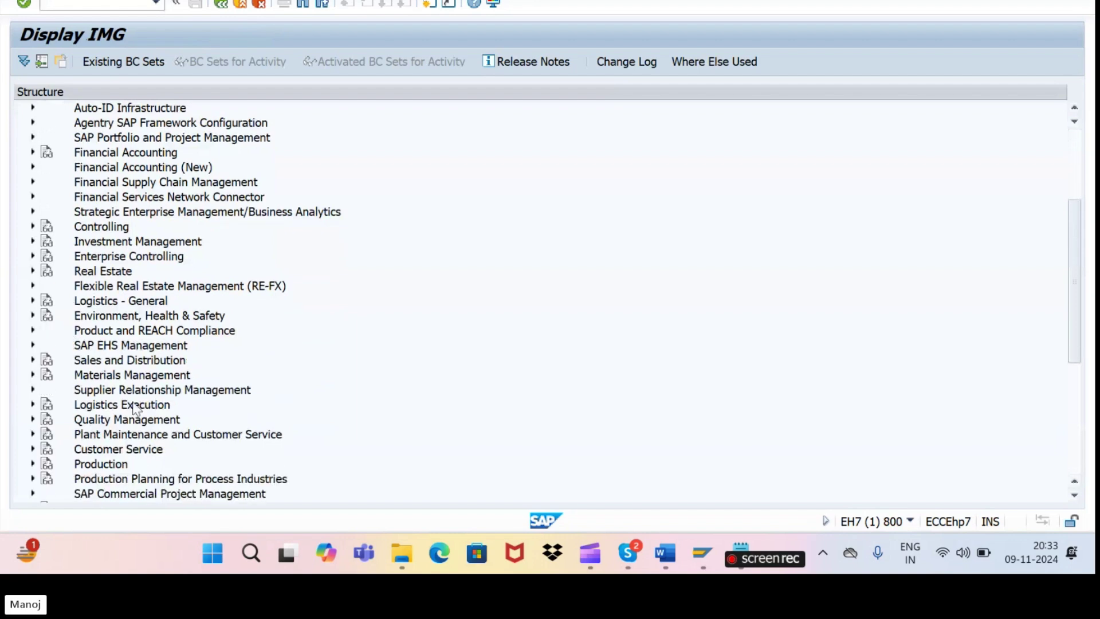
click(32, 375)
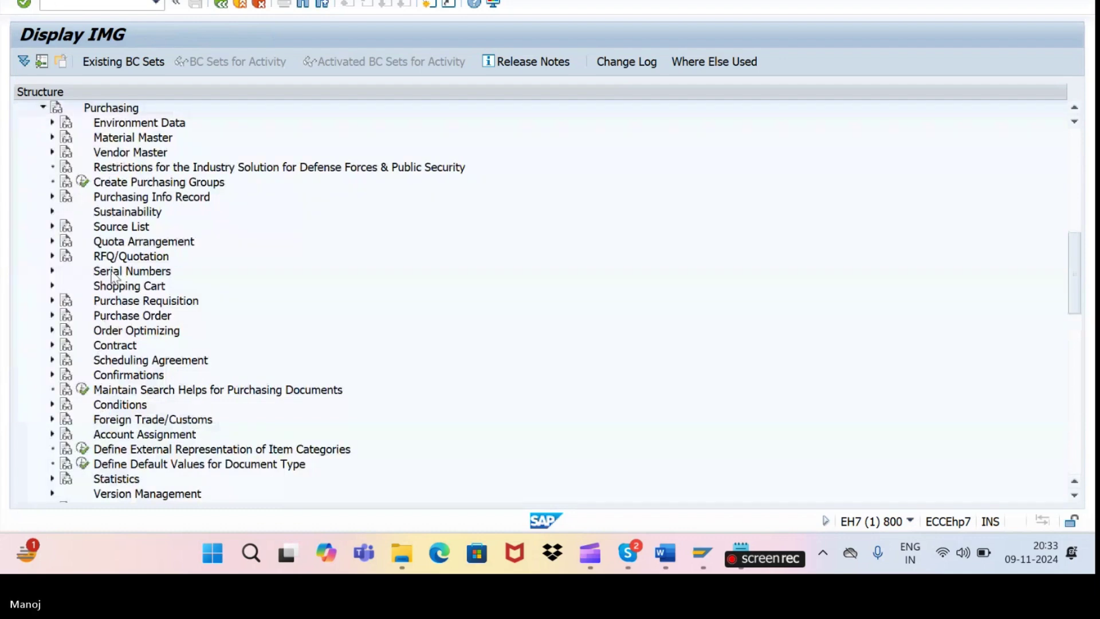
- Expand Purchase Requisition under Purchasing, down through Release Procedure to the activities of Procedure with Classification
scroll(126, 263, up, 1)
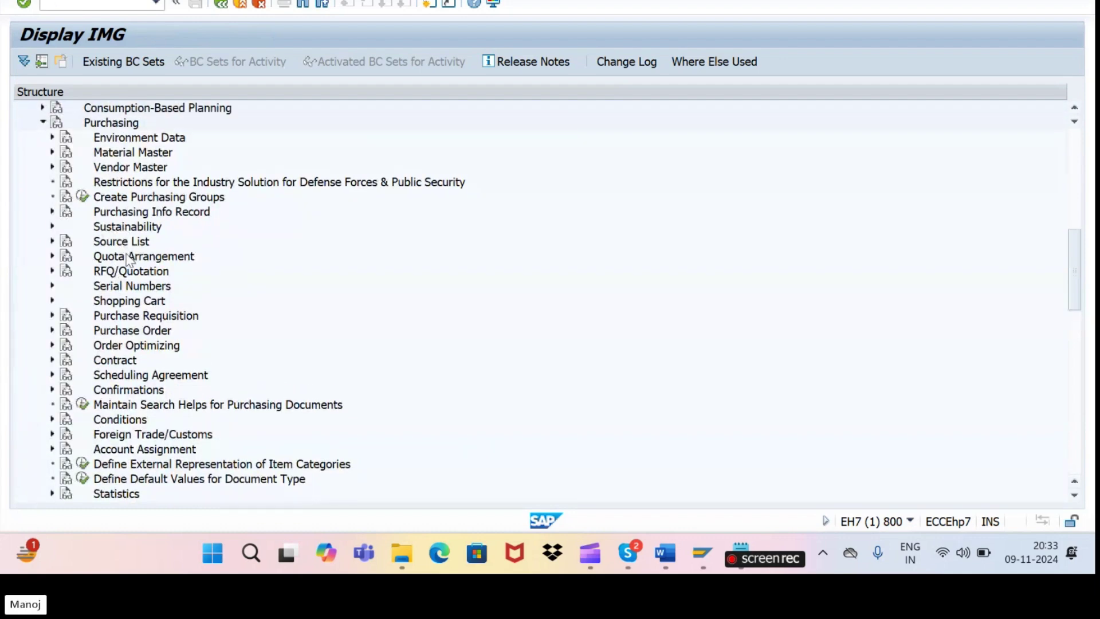
scroll(130, 261, up, 2)
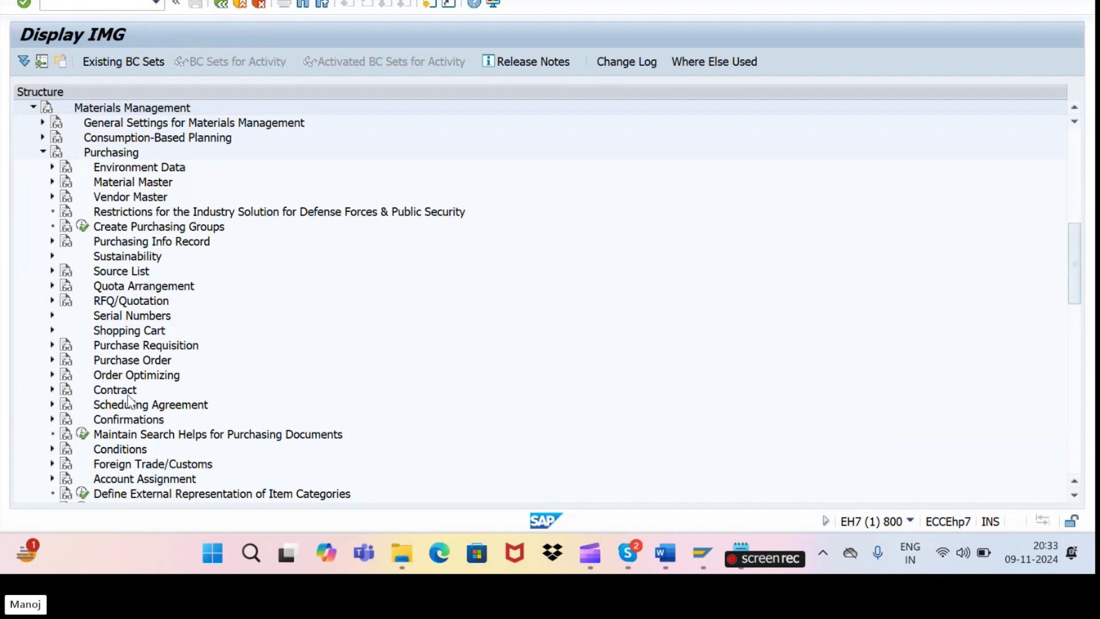
click(52, 345)
scroll(112, 398, down, 2)
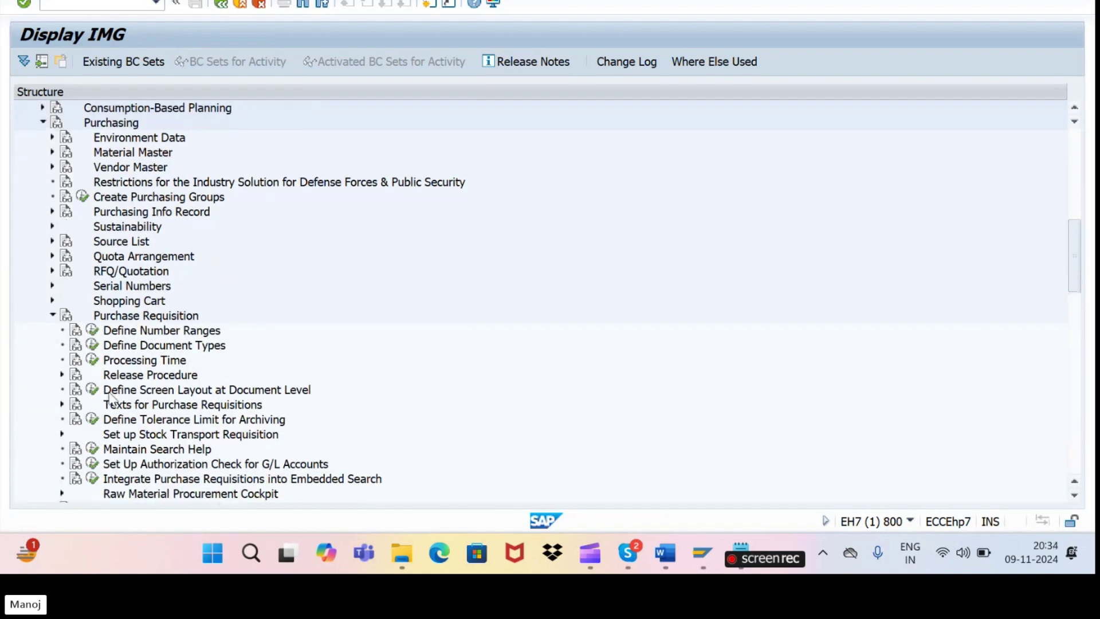
scroll(110, 396, down, 1)
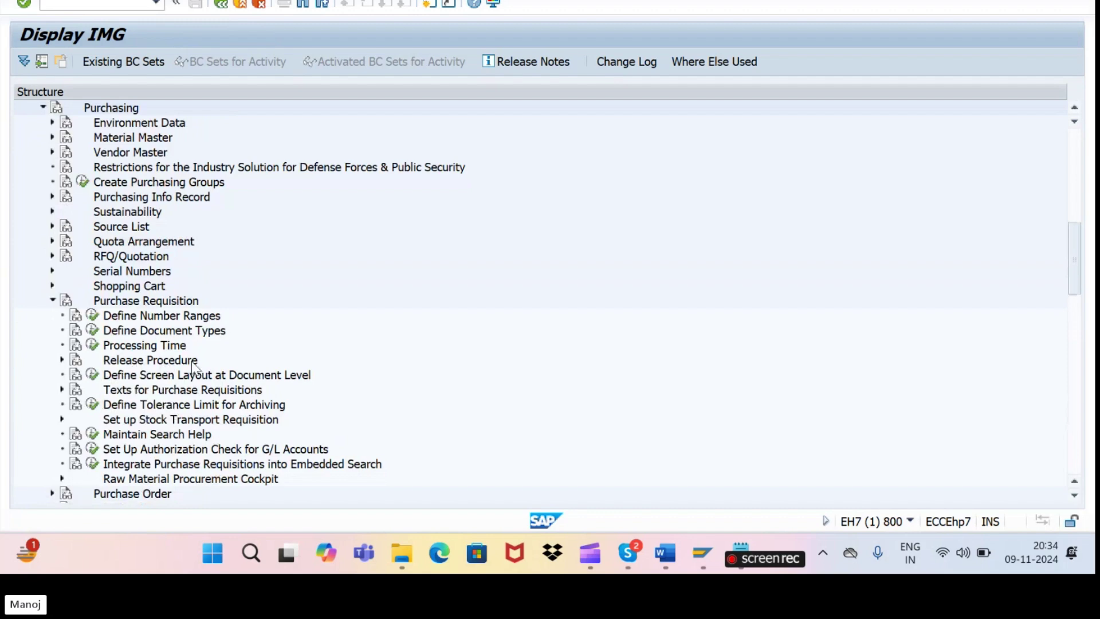
click(122, 364)
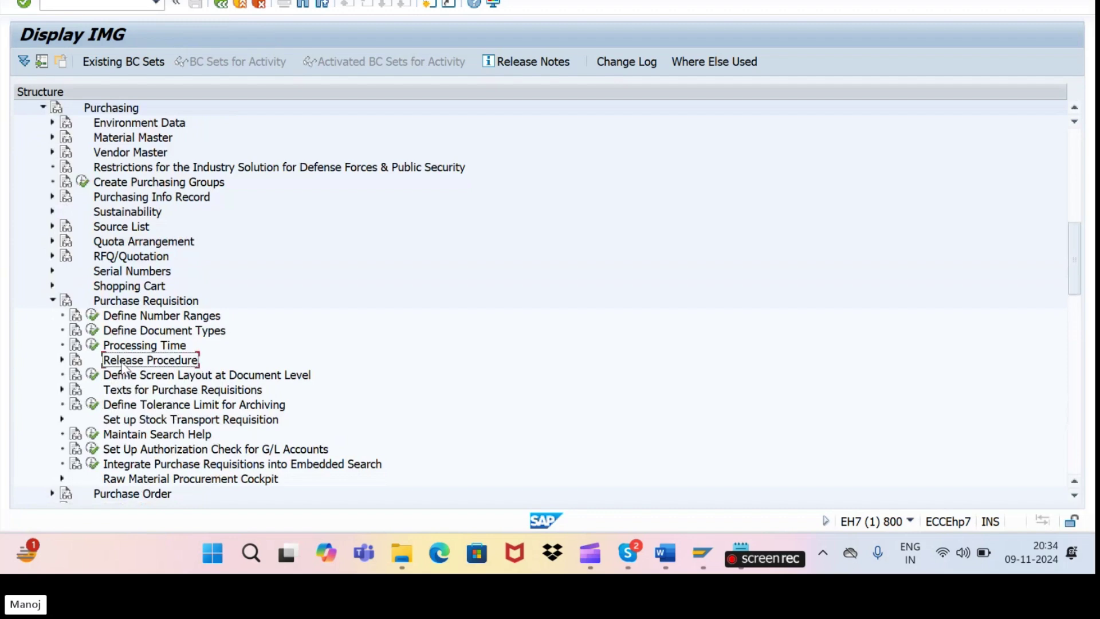
click(61, 360)
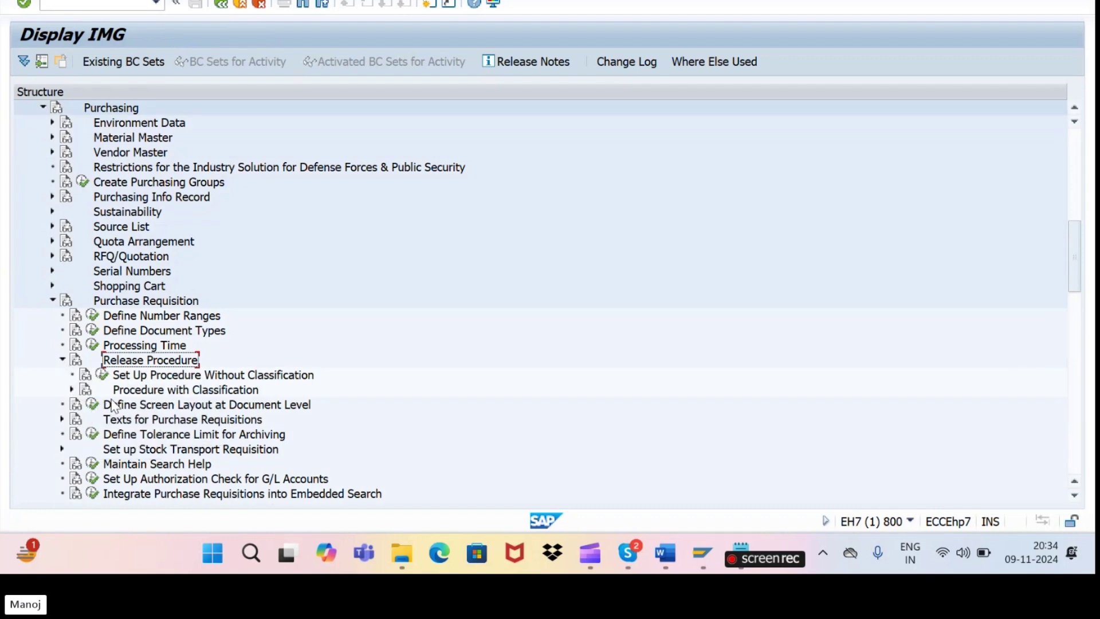
click(71, 390)
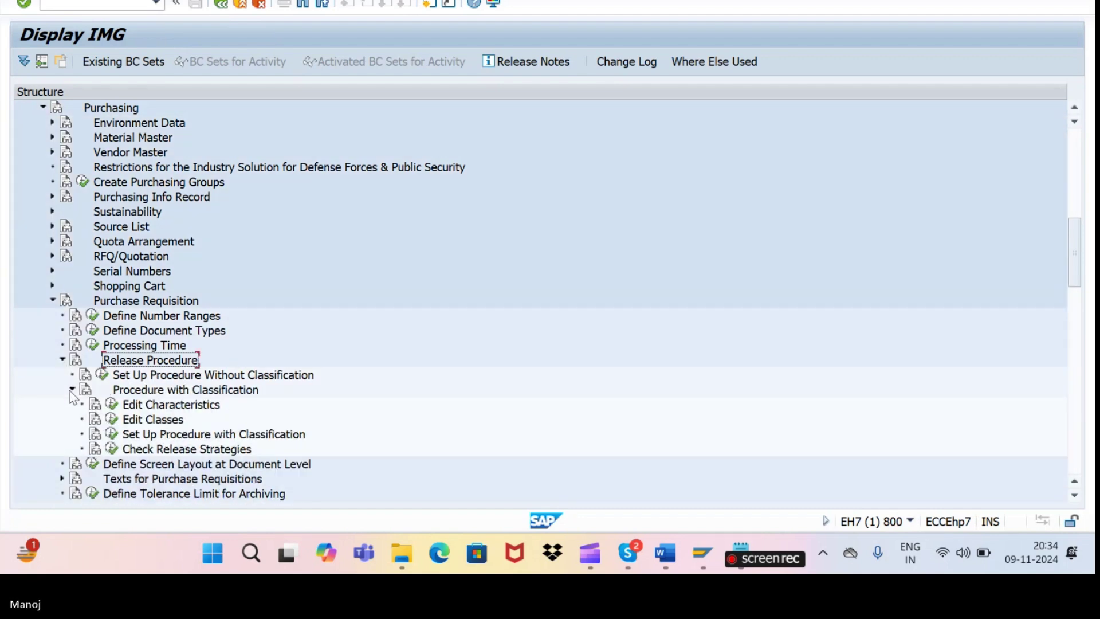
- Execute the Edit Characteristics activity and look up its transaction code in the Step01 section of the Word guide
click(113, 405)
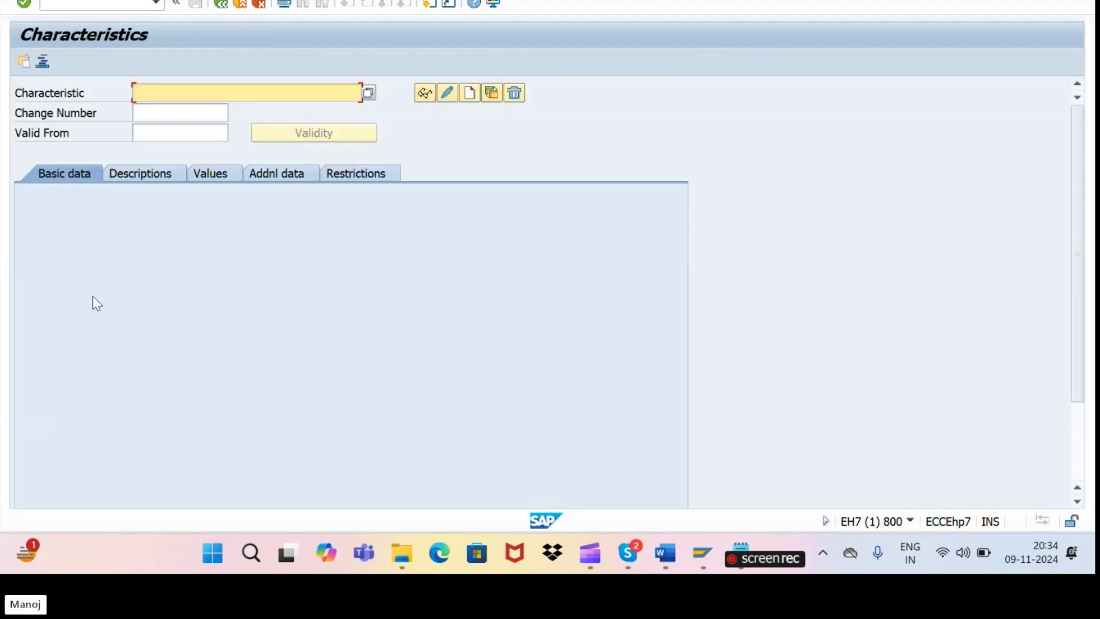
key(alt+Tab)
key(alt+Tab)
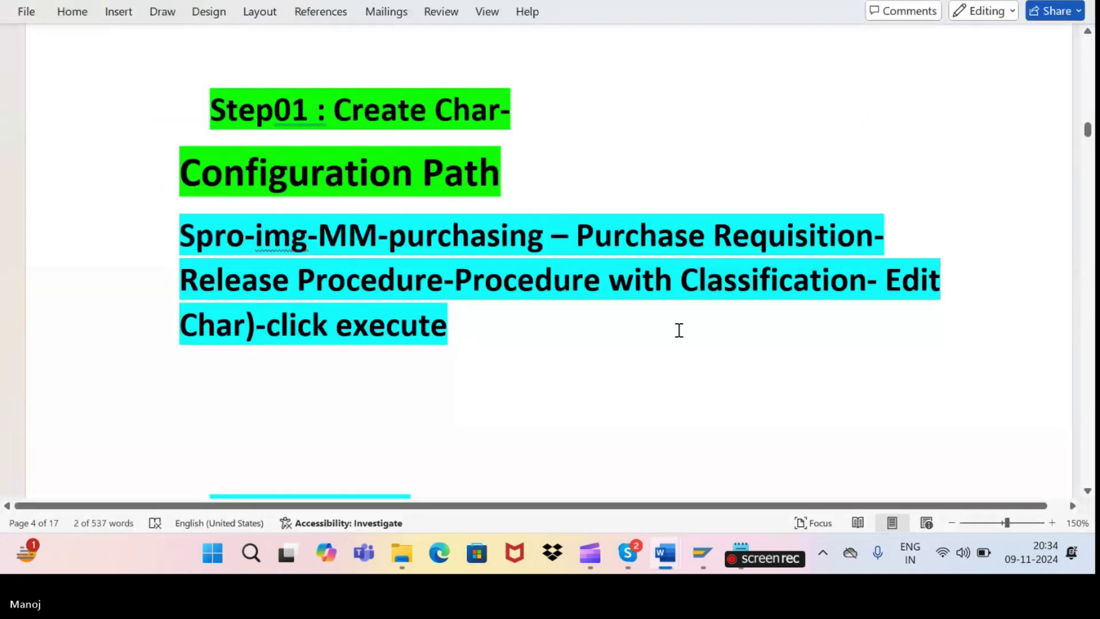
scroll(568, 407, down, 3)
drag(429, 391, 341, 395)
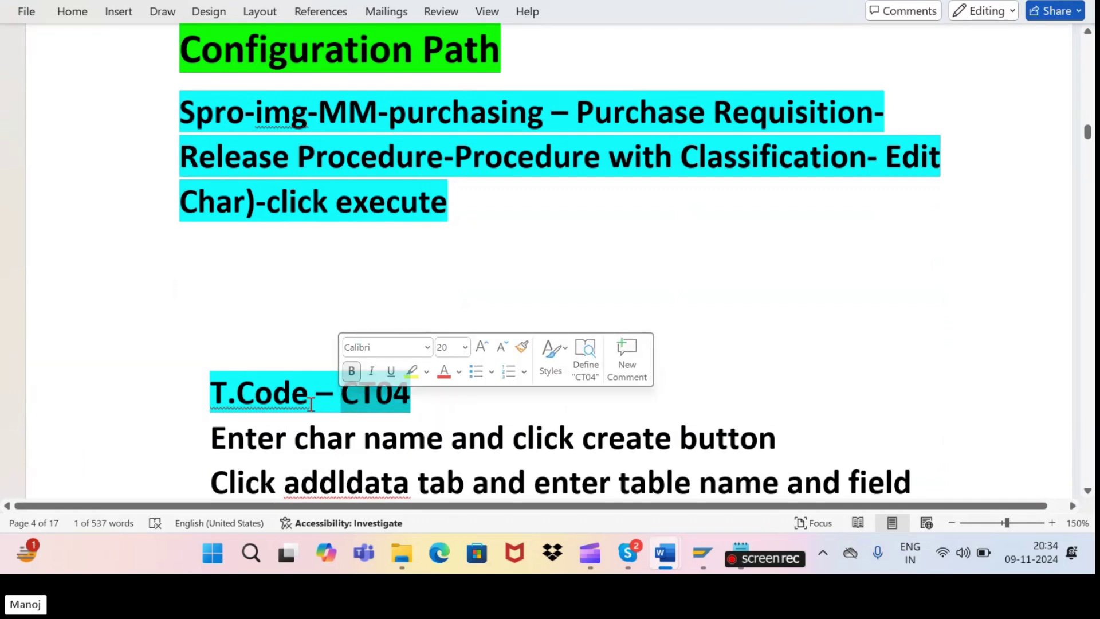
- Return to SAP, leave the Characteristics screen with /n and start transaction CT04
key(alt+Tab)
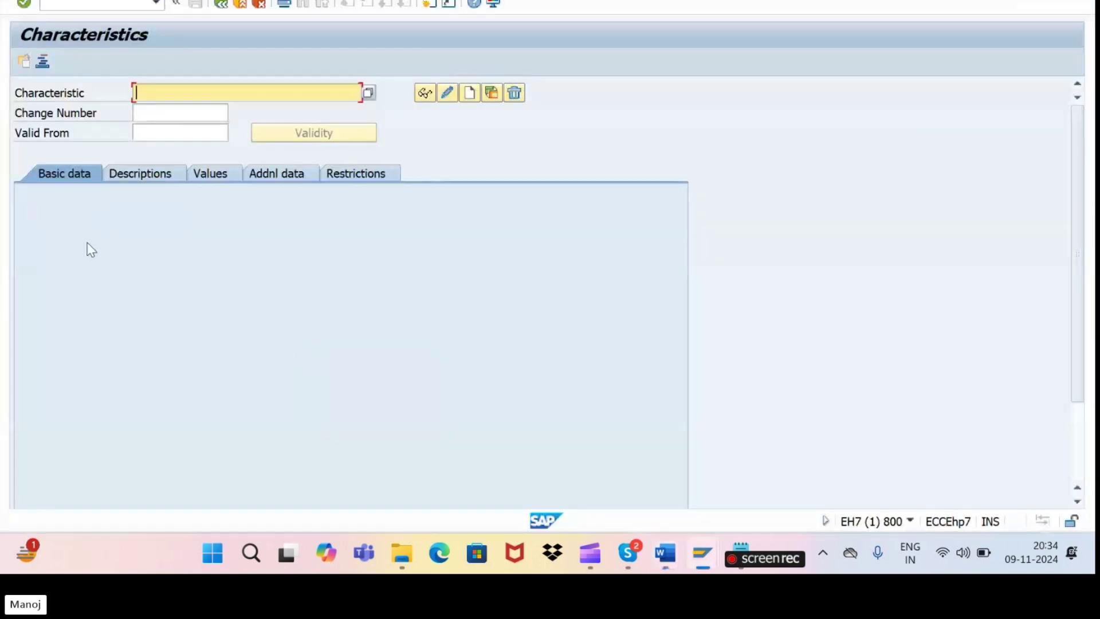
click(77, 5)
text(/n)
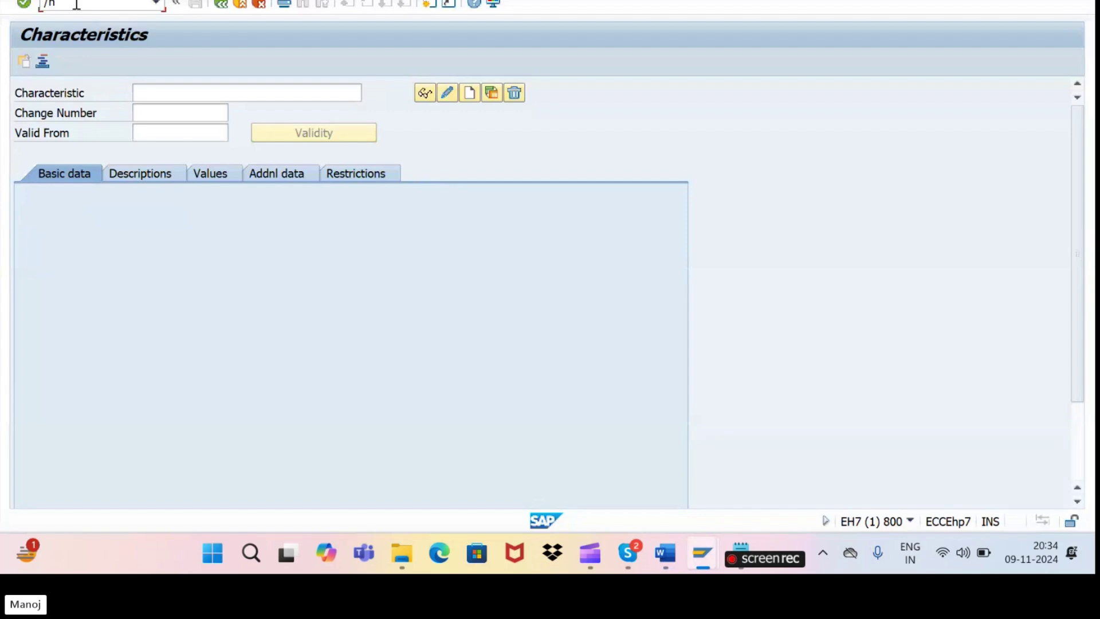
key(Return)
text(ct)
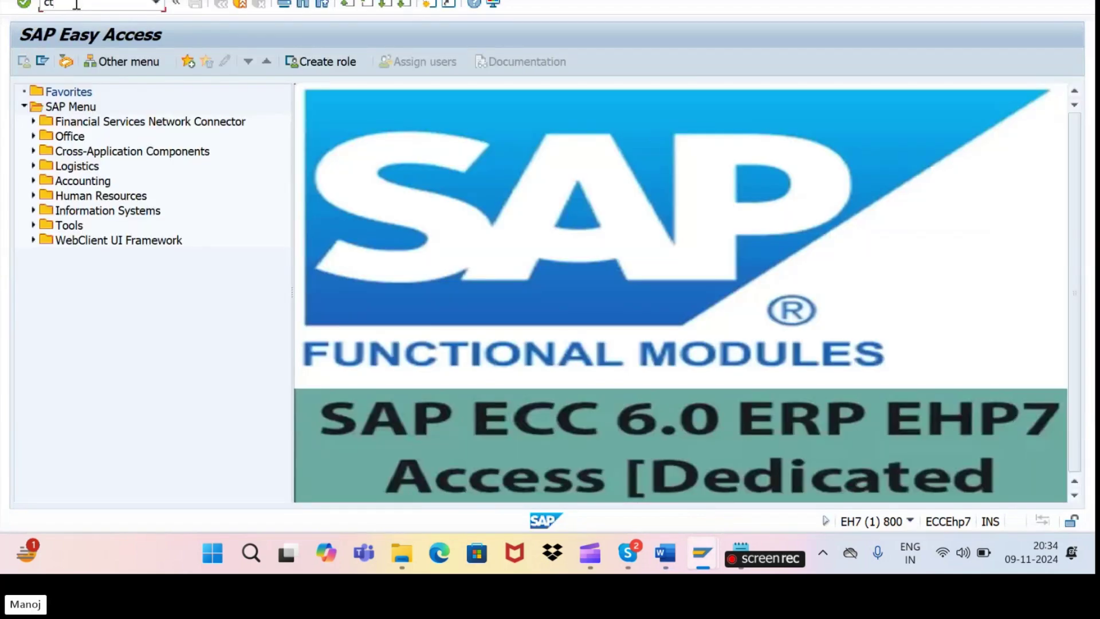
key(Return)
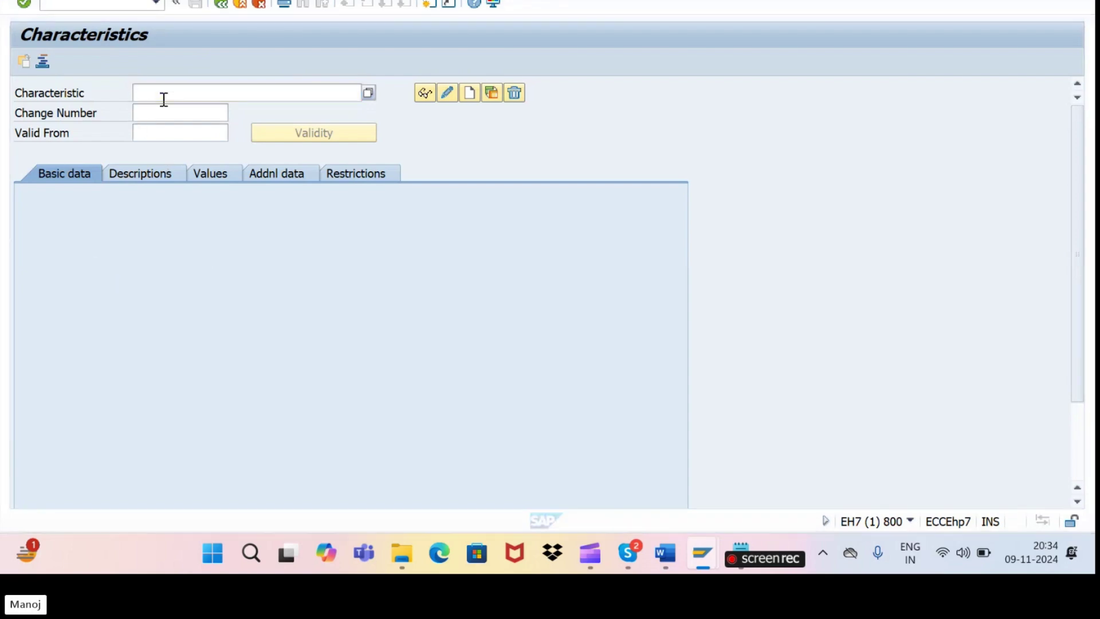
- Check the plant characteristic's name in the Notepad notes and create the characteristic charpl01 in SAP
key(alt+Tab)
key(alt+Tab)
key(alt+Tab)
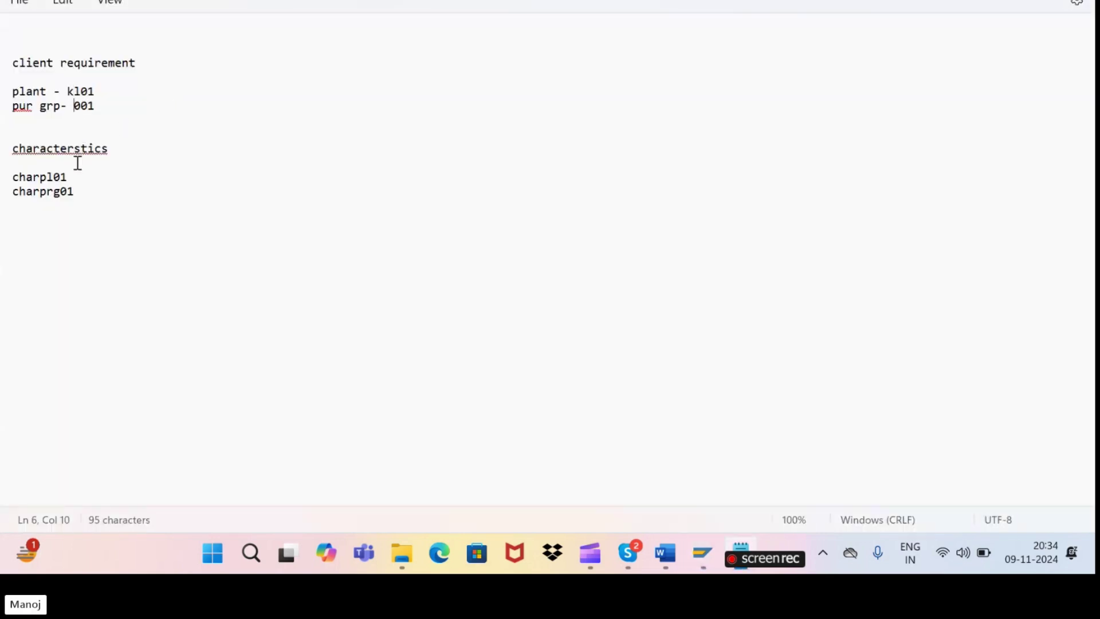
drag(69, 179, 15, 184)
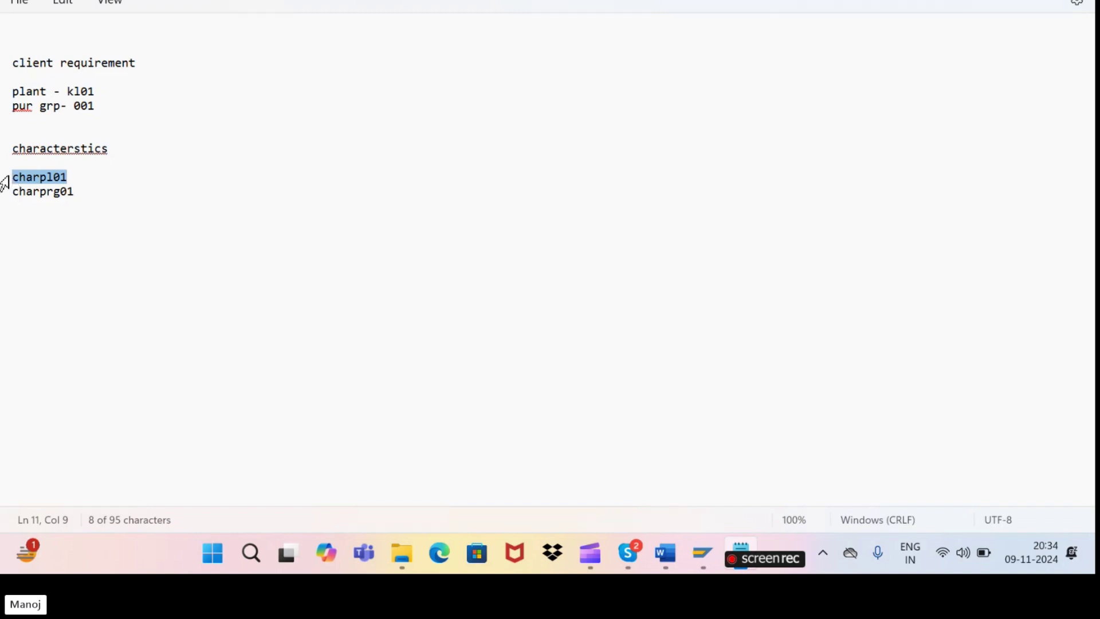
key(alt+Tab)
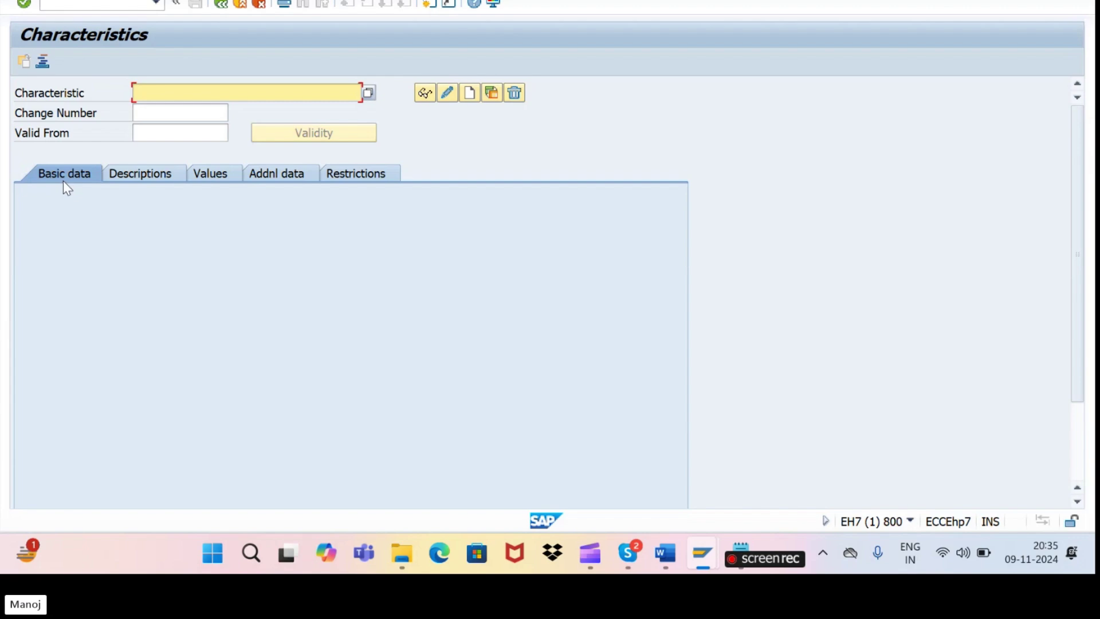
text(charp101)
click(470, 100)
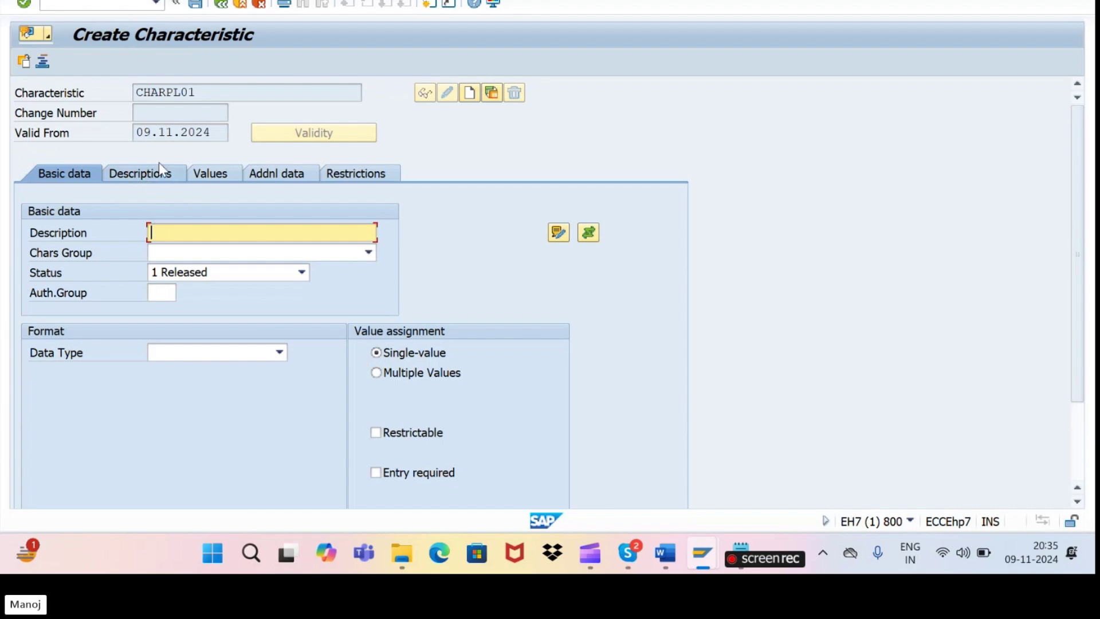
- Copy the characteristic name CHARPL01 into its description and go to the table name in its additional data
drag(205, 93, 121, 98)
key(ctrl+c)
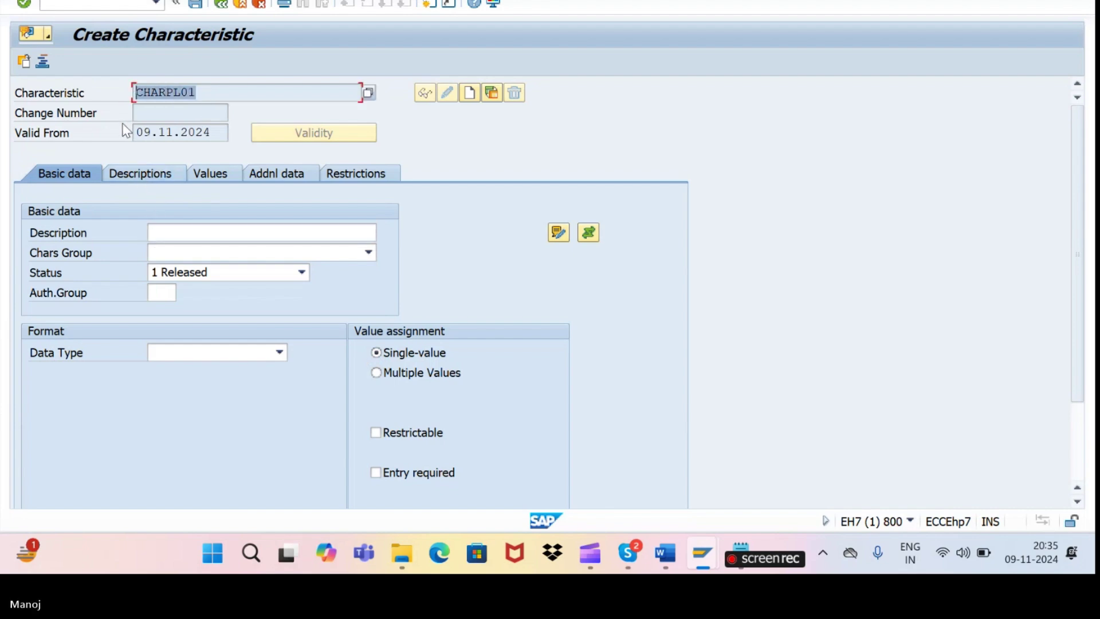
click(179, 233)
key(ctrl+v)
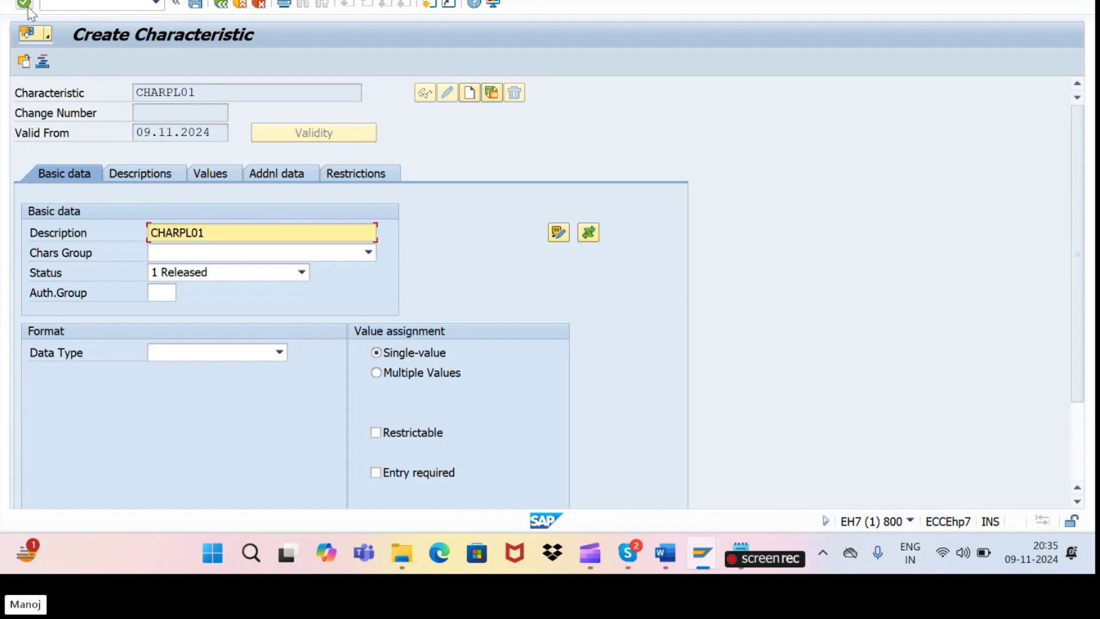
key(ctrl+a)
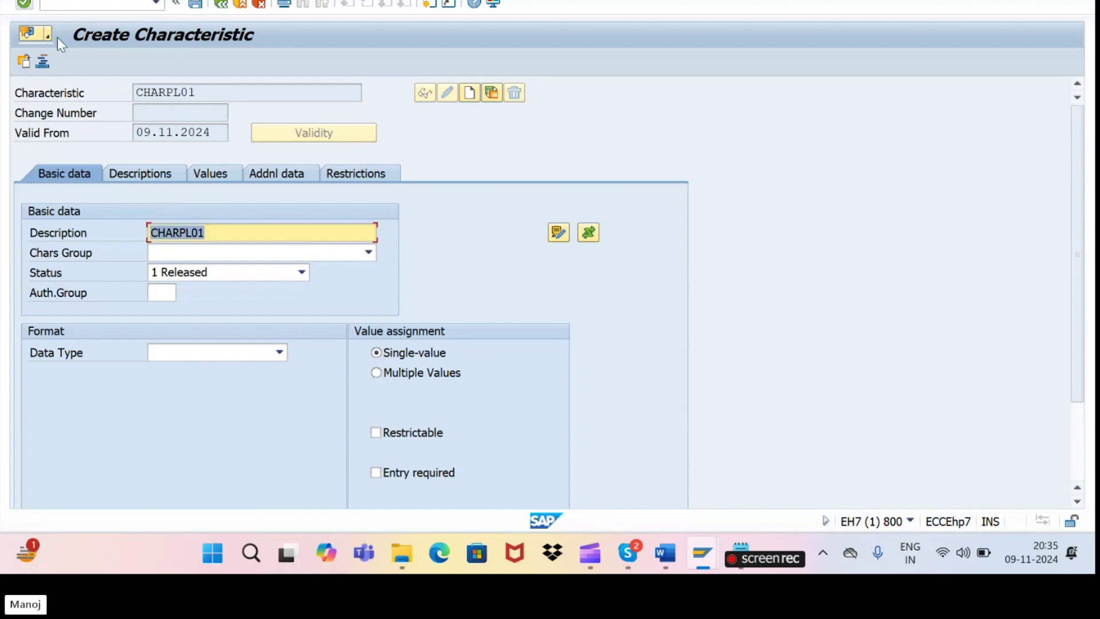
click(276, 174)
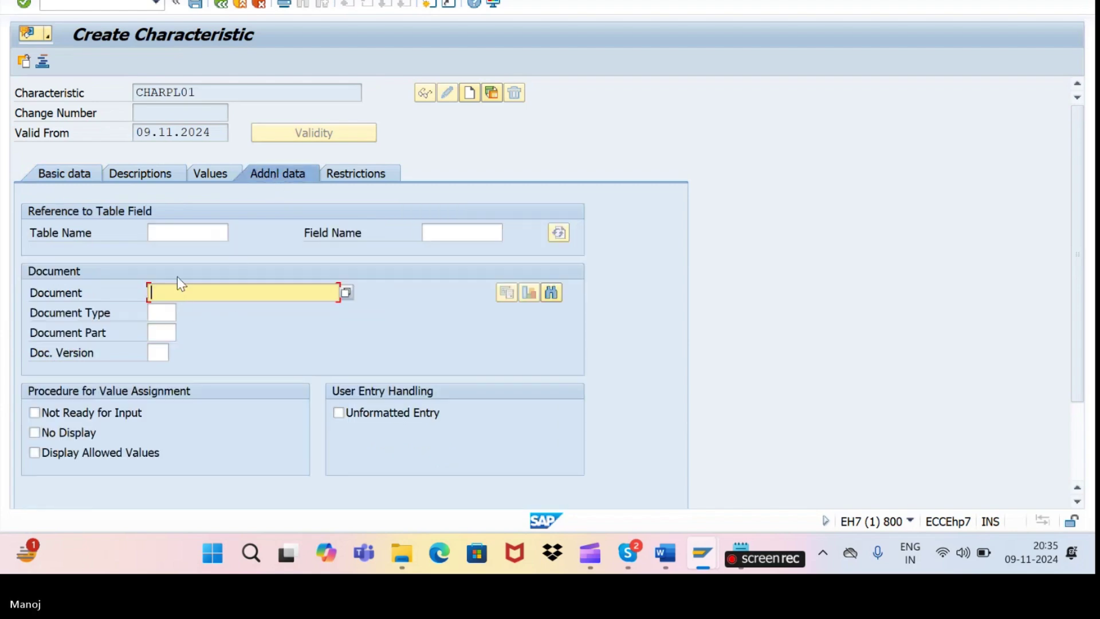
click(177, 235)
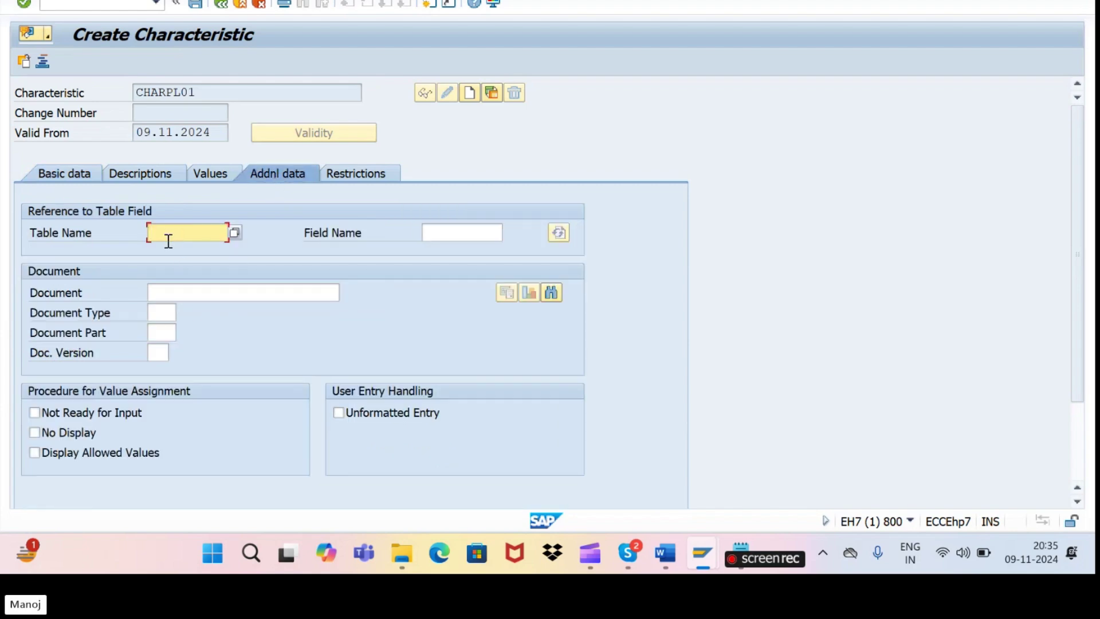
- Find the note on the communication structure for purchase requisitions in the Word guide
key(alt+Tab)
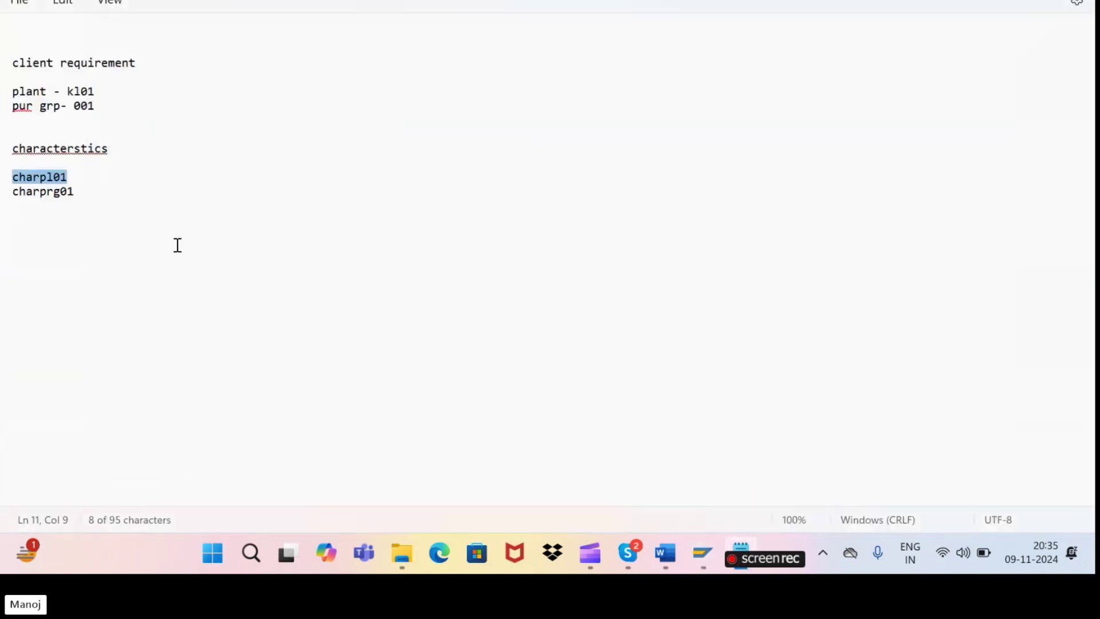
click(178, 245)
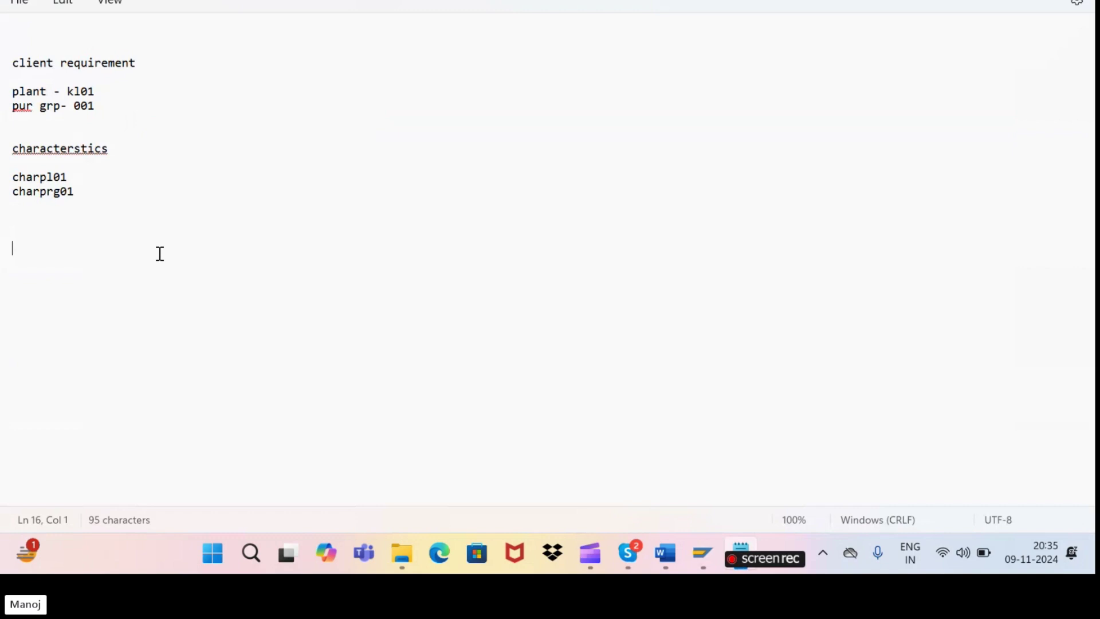
key(alt+Tab)
key(alt+Tab)
scroll(389, 414, down, 6)
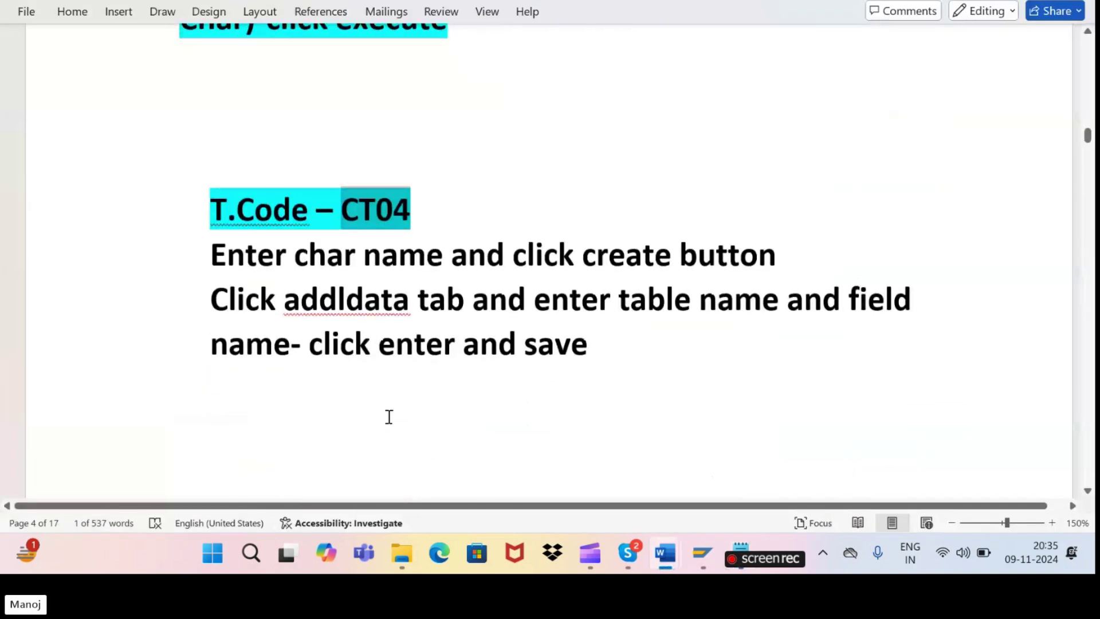
scroll(389, 414, up, 4)
scroll(389, 414, up, 15)
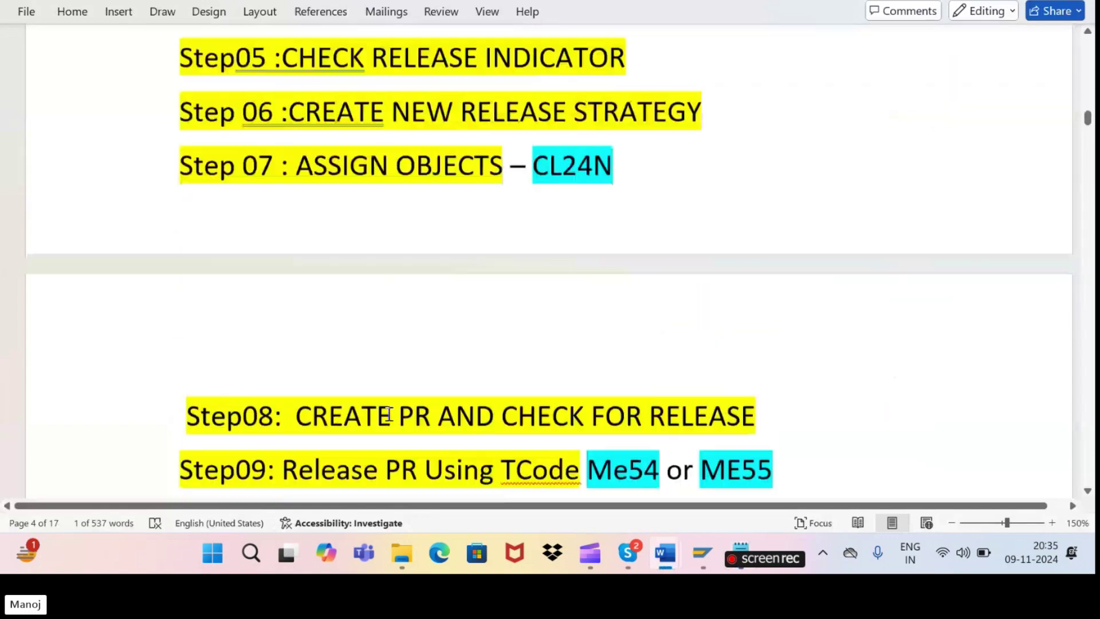
scroll(389, 414, up, 1)
scroll(380, 410, down, 2)
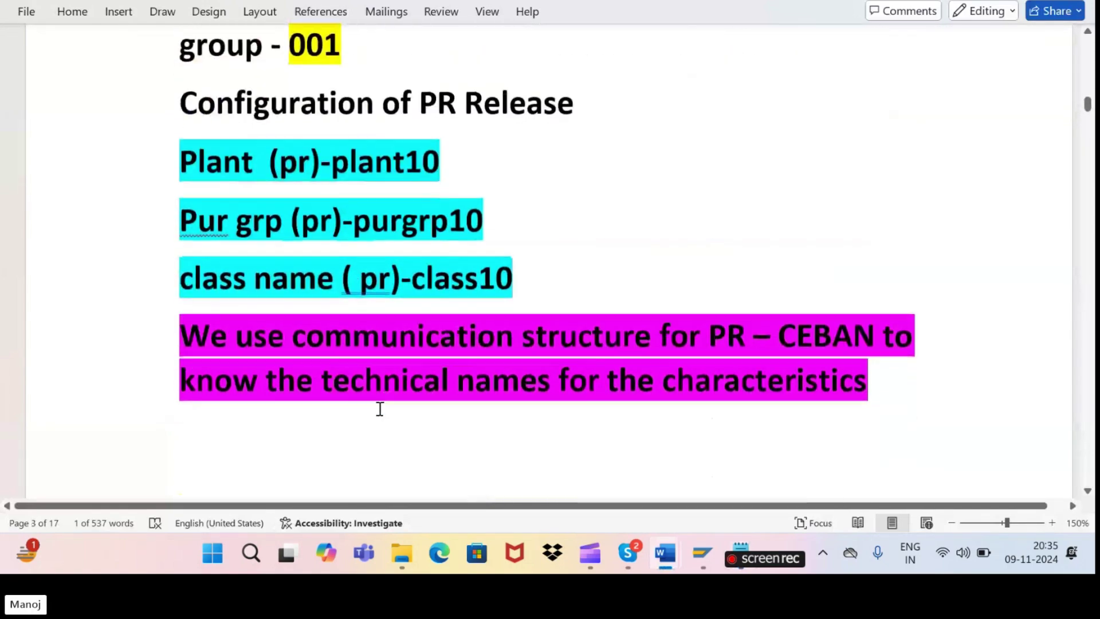
- Highlight the structure name CEBAN in the guide's note on technical names for the characteristics
drag(876, 336, 781, 338)
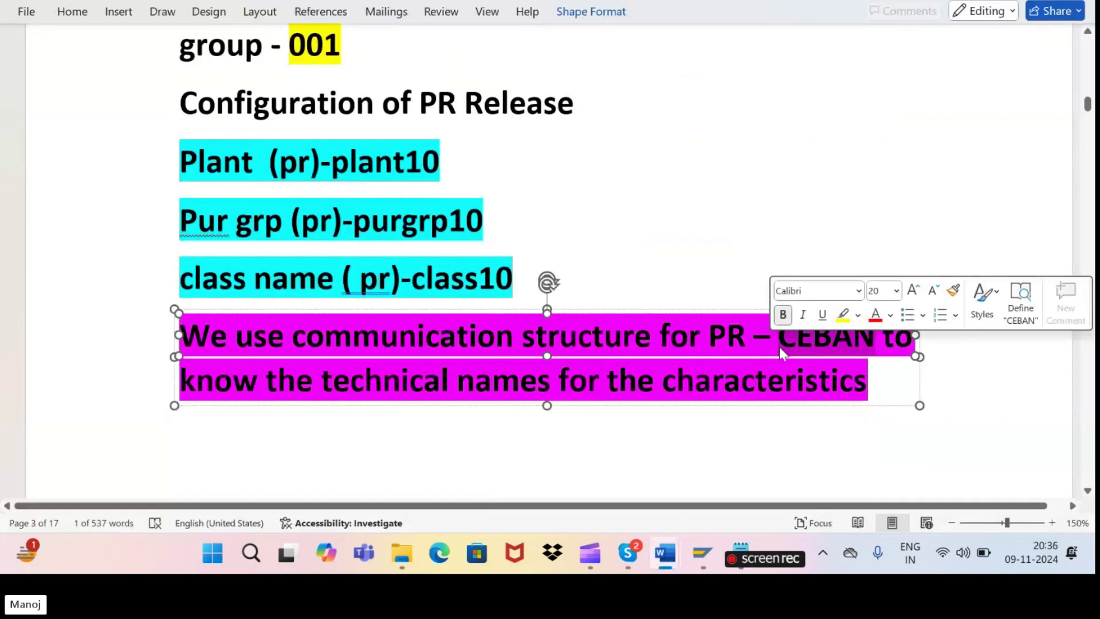
click(778, 367)
drag(715, 334, 880, 335)
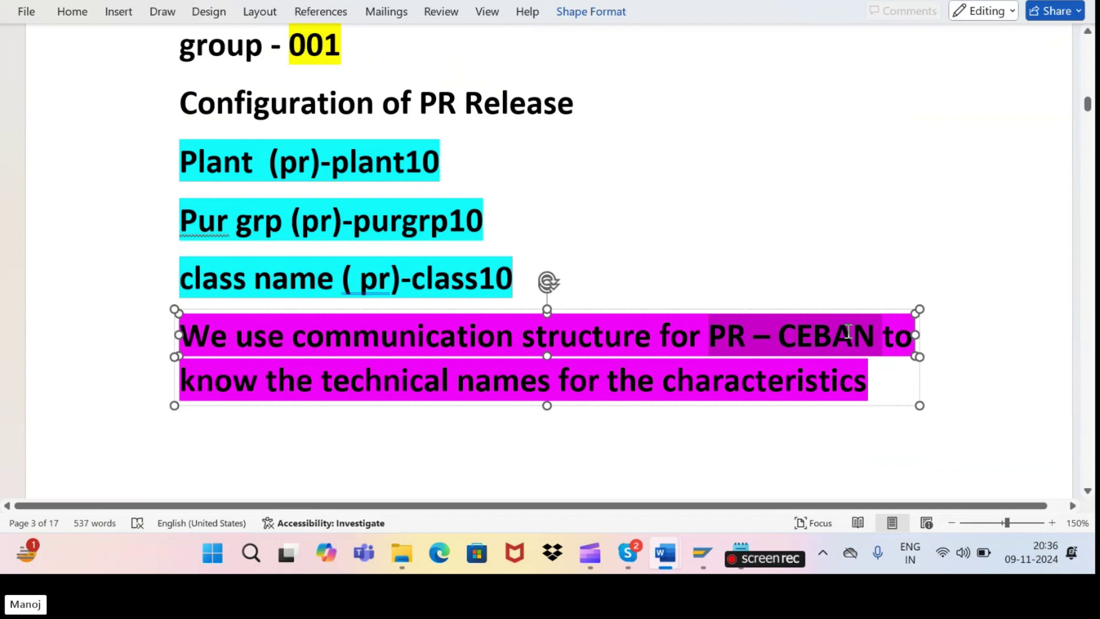
click(308, 338)
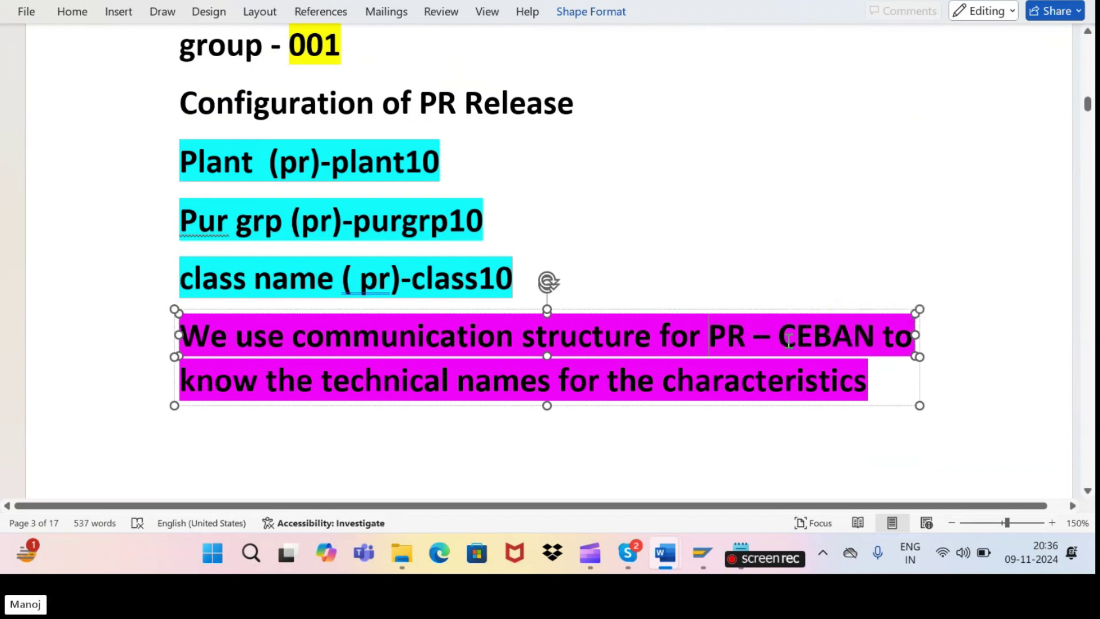
drag(773, 343, 881, 342)
click(823, 341)
- Examine the guide's characteristic creation screenshots, including the table and field names in the PLANT500 example
scroll(774, 382, down, 1)
scroll(767, 380, up, 1)
scroll(296, 334, down, 15)
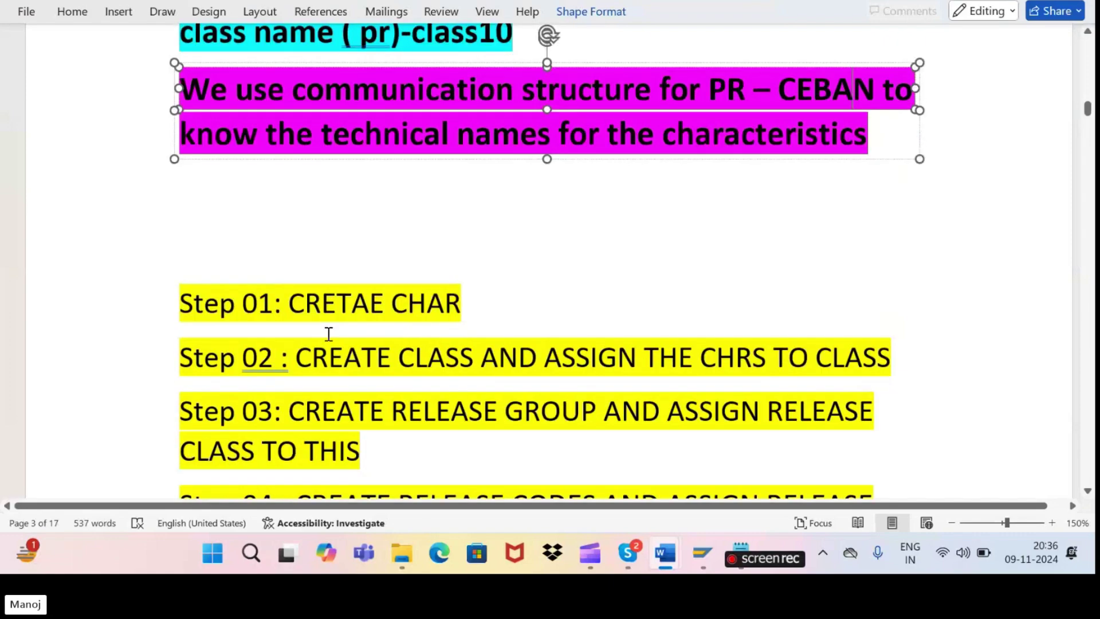
scroll(345, 360, down, 12)
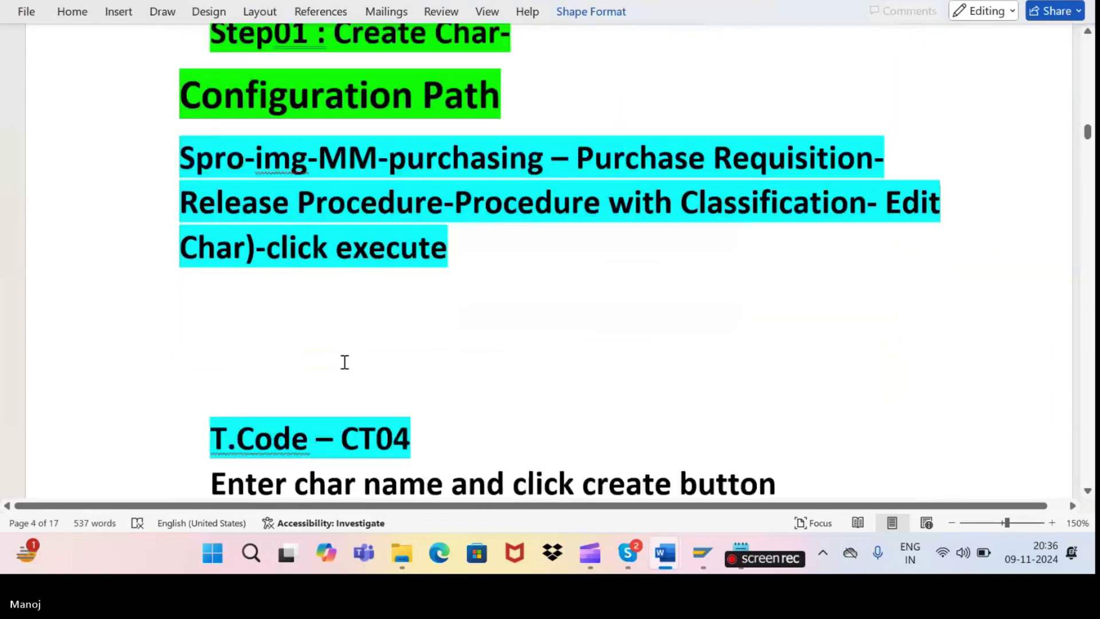
scroll(339, 361, down, 1)
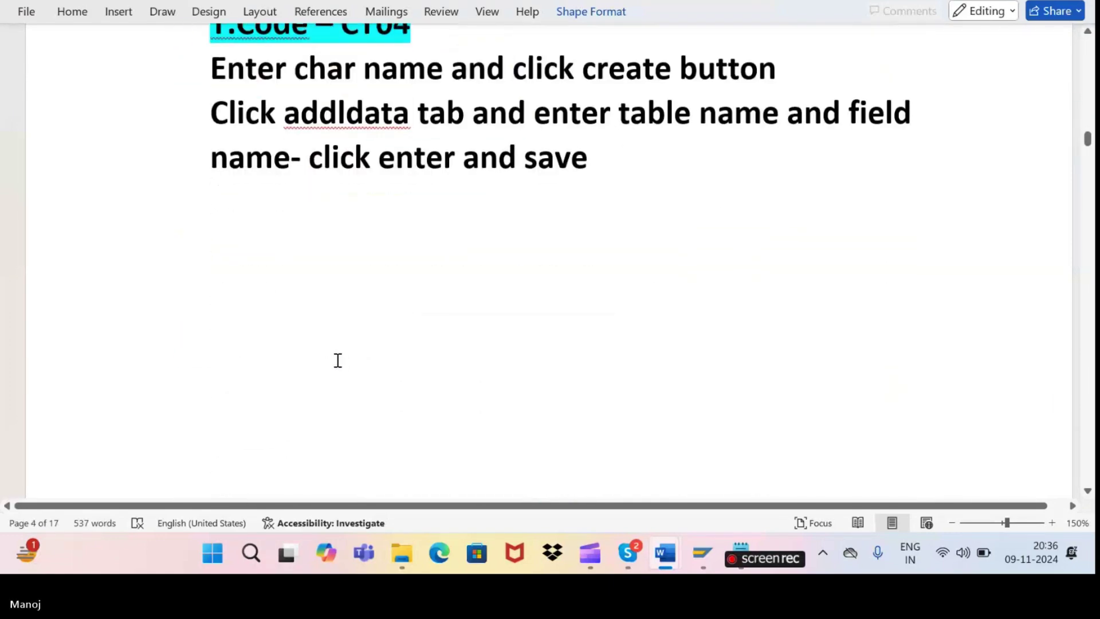
scroll(338, 360, down, 2)
scroll(339, 360, down, 10)
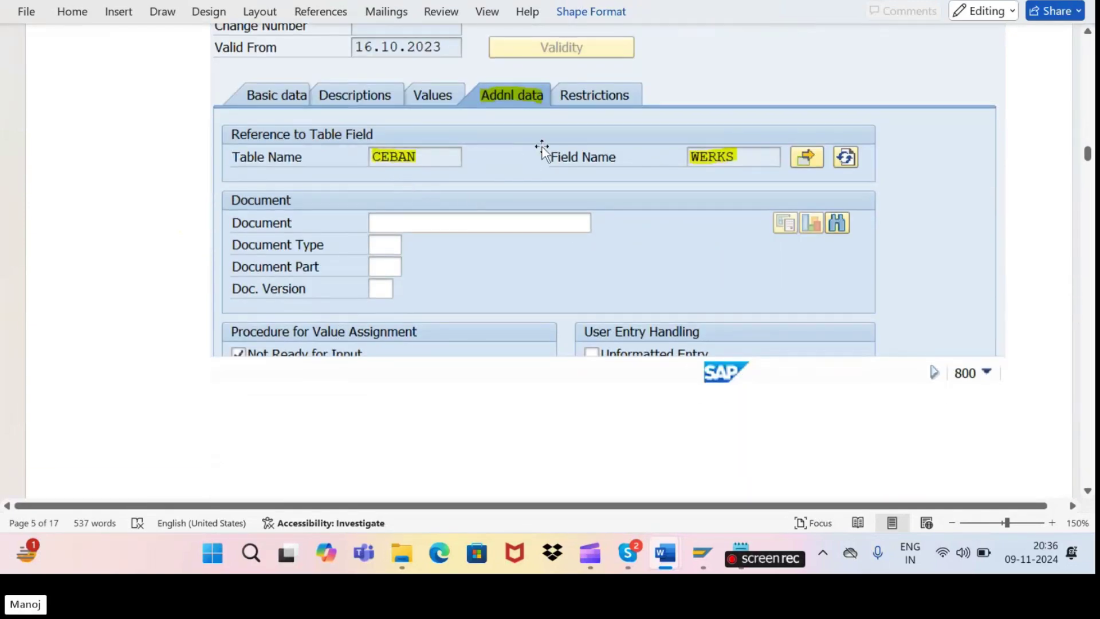
scroll(522, 200, down, 4)
scroll(525, 202, down, 12)
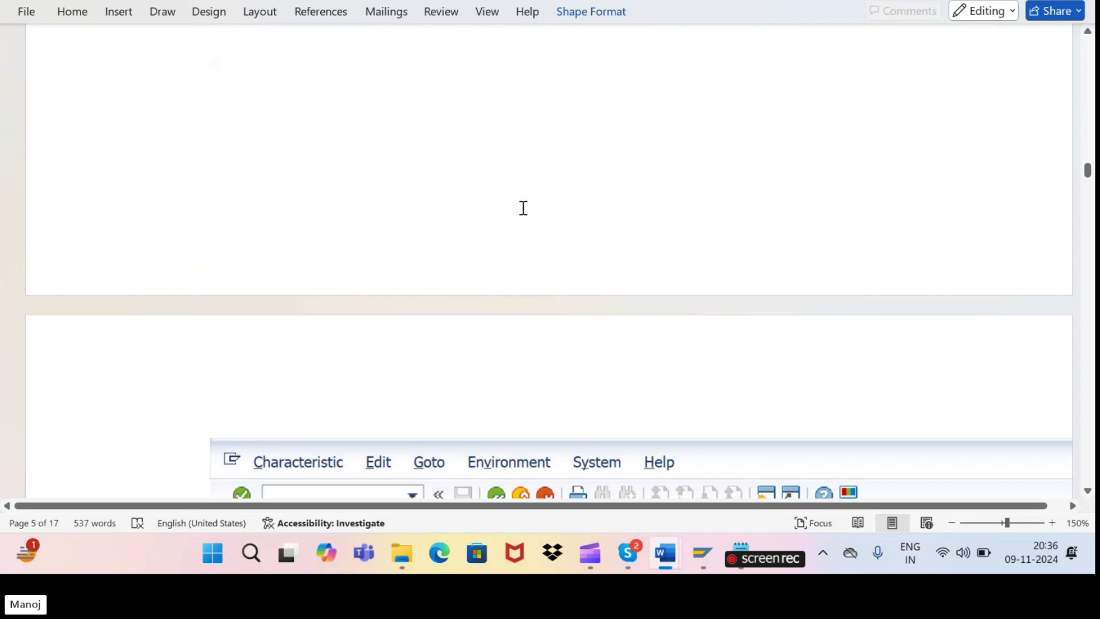
scroll(520, 210, down, 10)
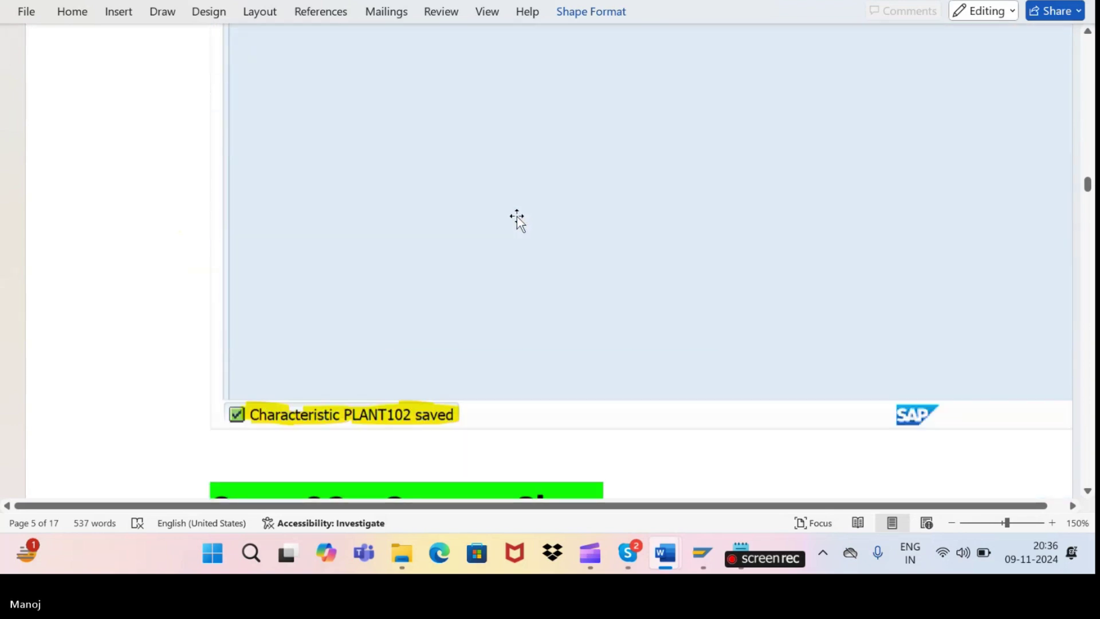
scroll(518, 216, up, 15)
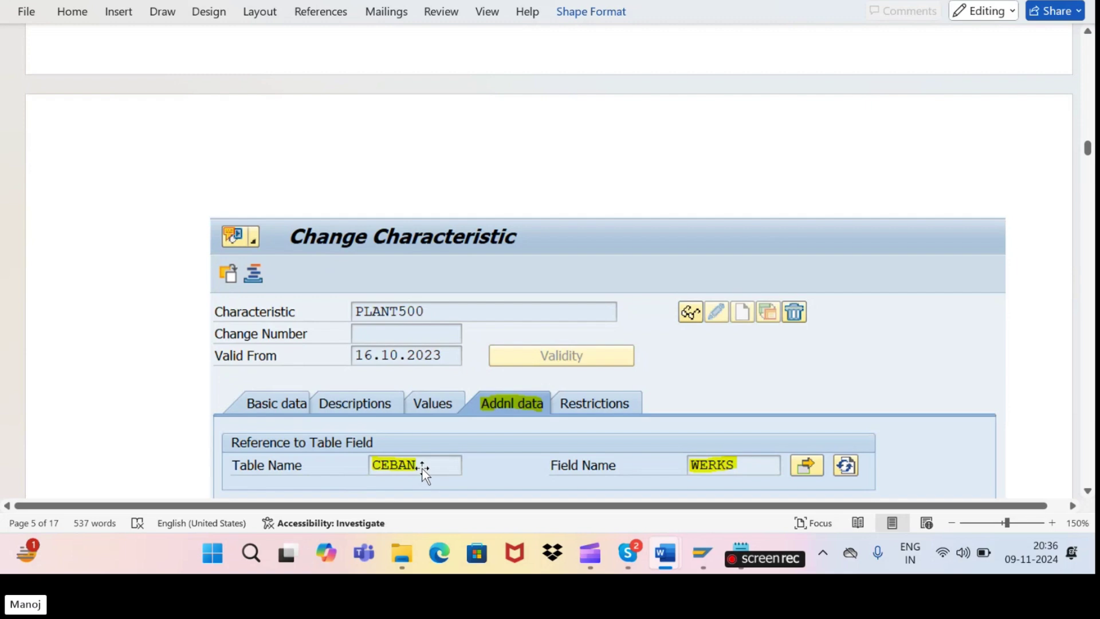
- Switch to the SAP Create Characteristic window and enter ceban as the table name in CHARPL01's additional data
key(alt+Tab)
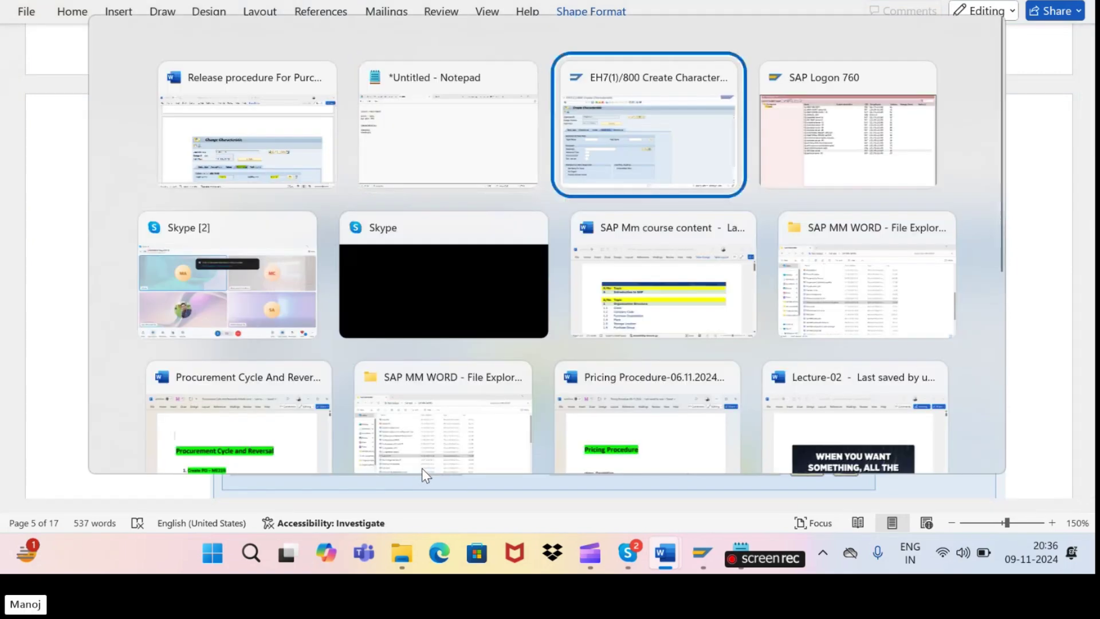
click(165, 233)
text(ce)
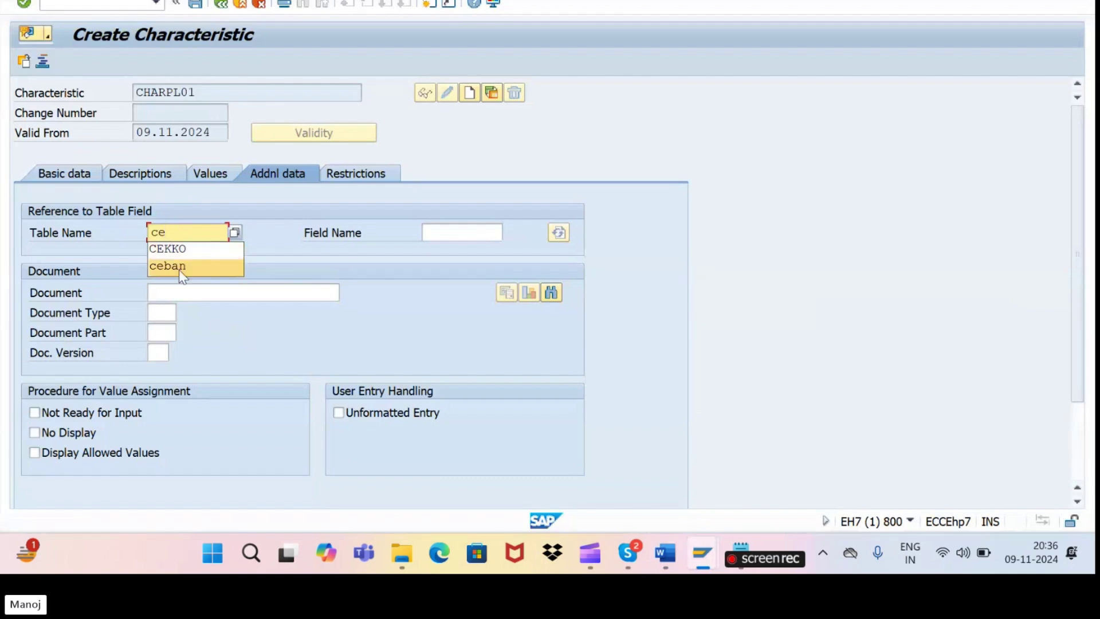
click(176, 266)
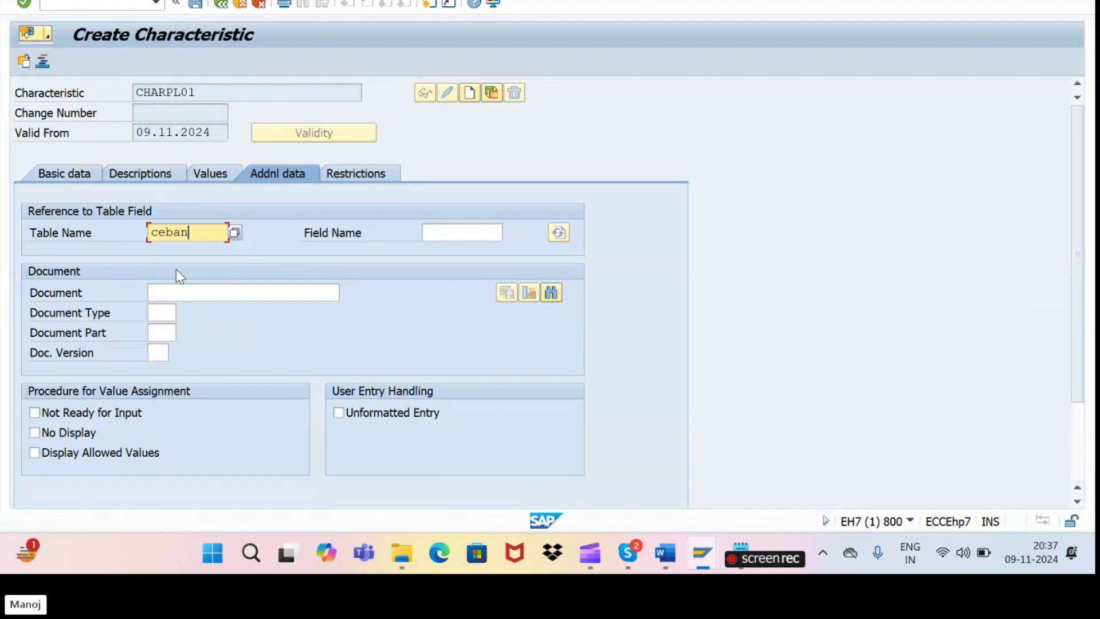
click(434, 232)
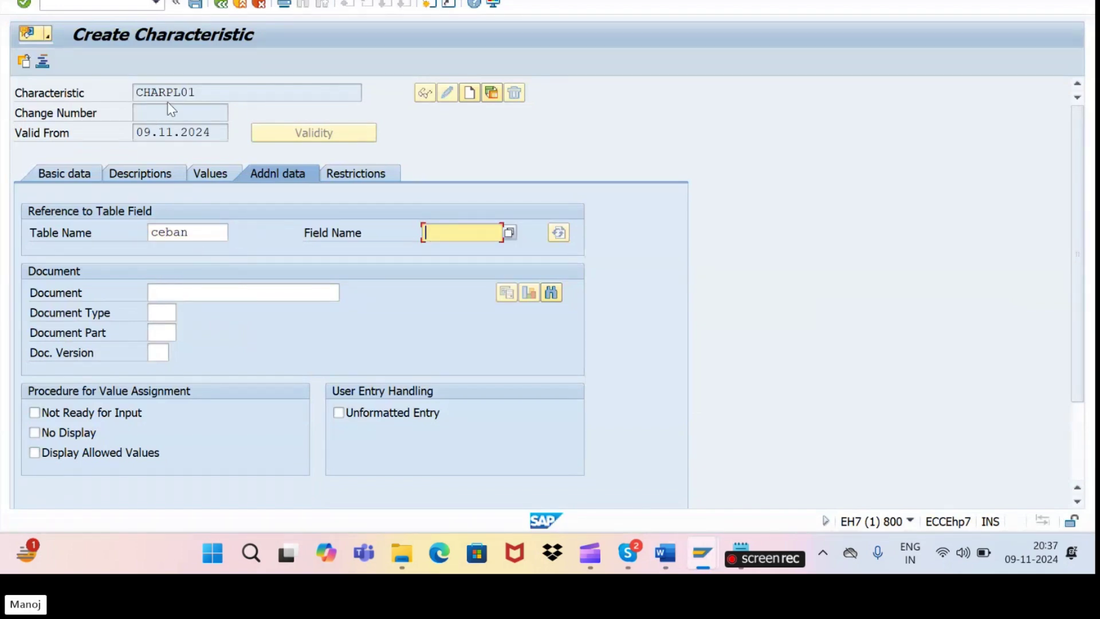
- Start the General Table Display transaction SE16N in a new session
click(77, 3)
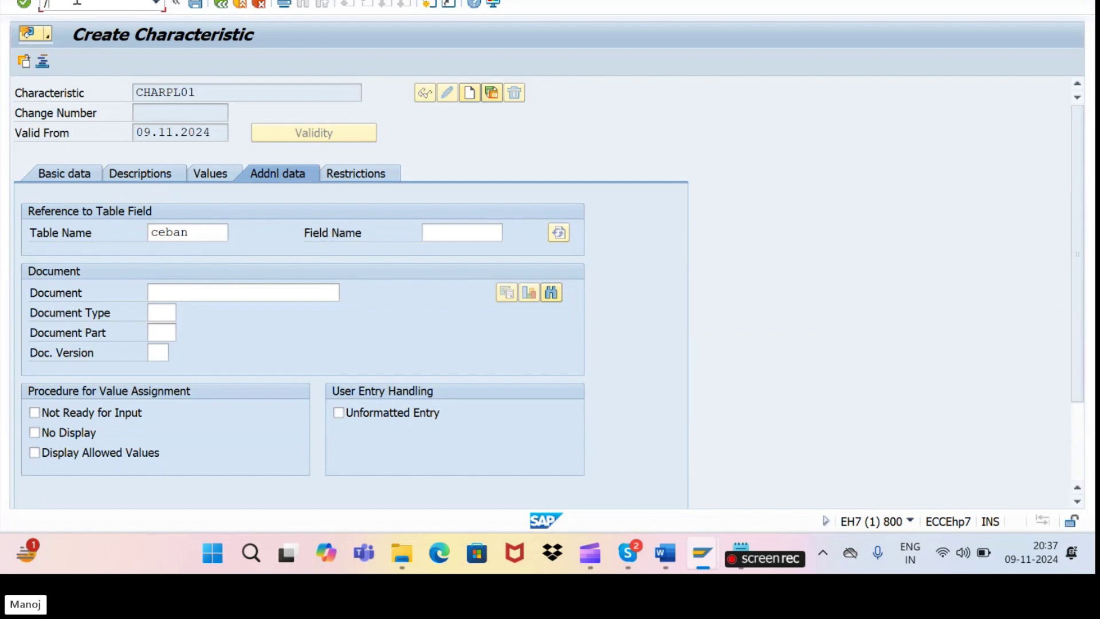
text(/ose16)
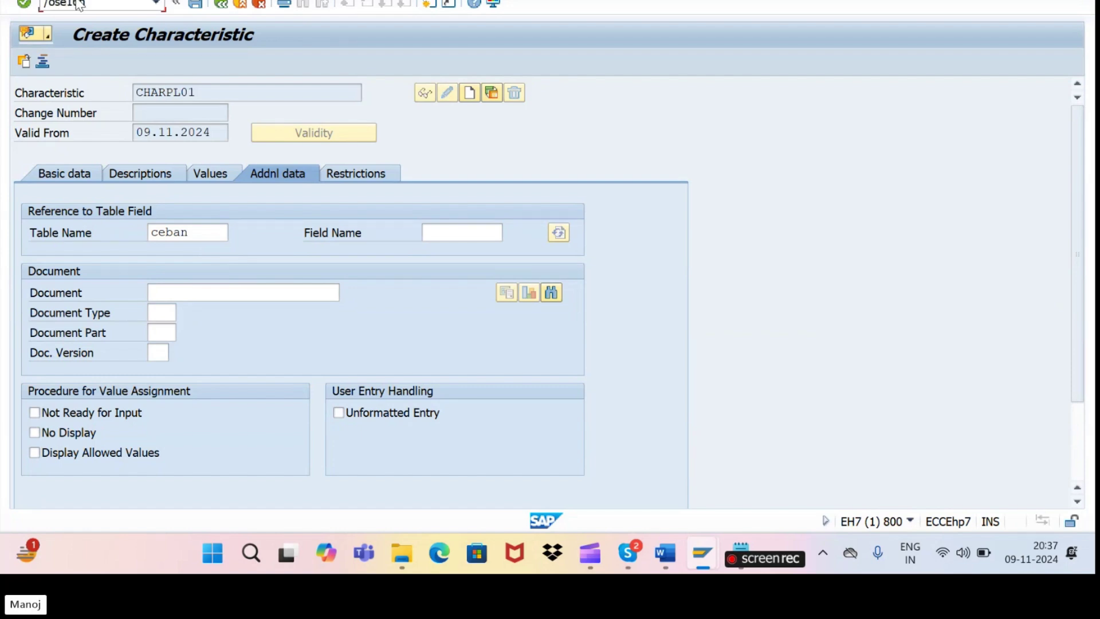
key(Return)
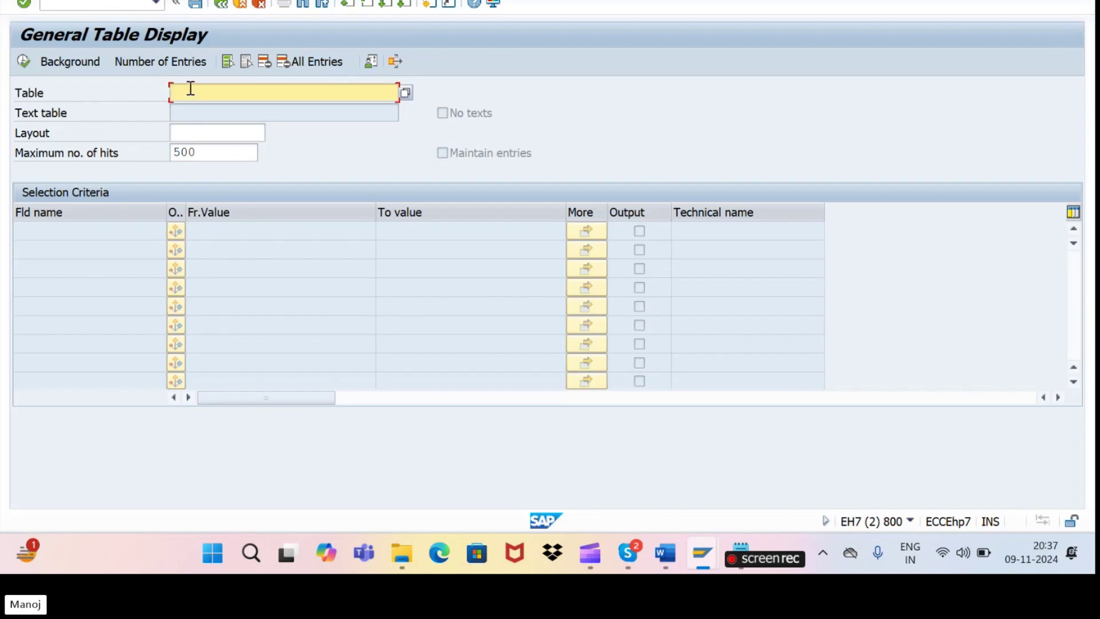
- Try to display the table CEBAN in General Table Display
text(CHARPL01)
key(BackSpace)
key(BackSpace)
key(BackSpace)
key(BackSpace)
key(BackSpace)
key(BackSpace)
key(BackSpace)
key(BackSpace)
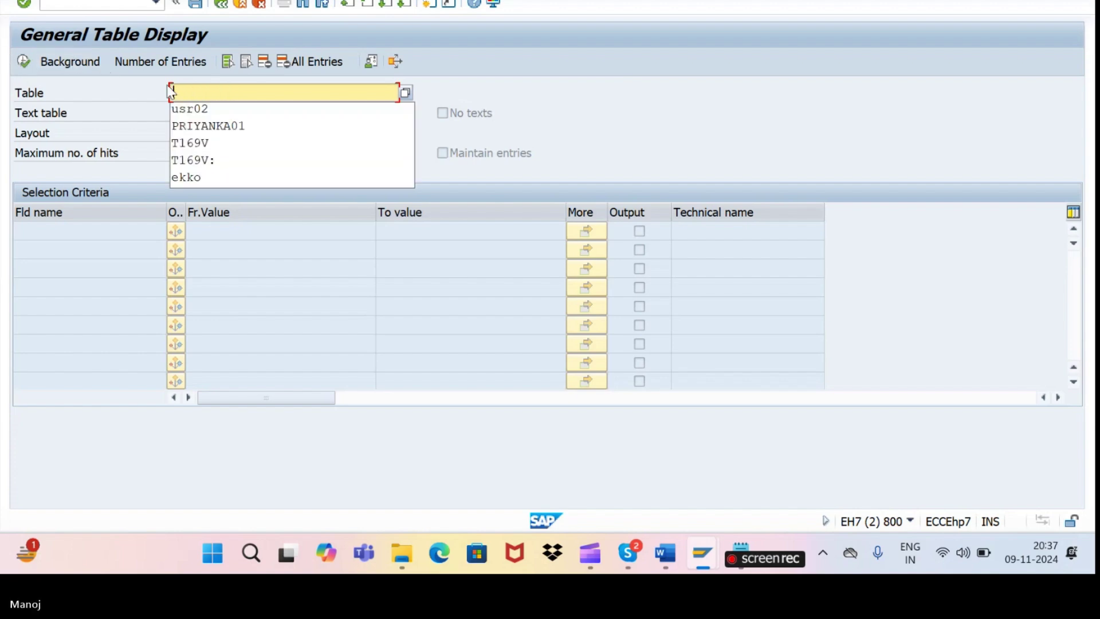
text(ceban)
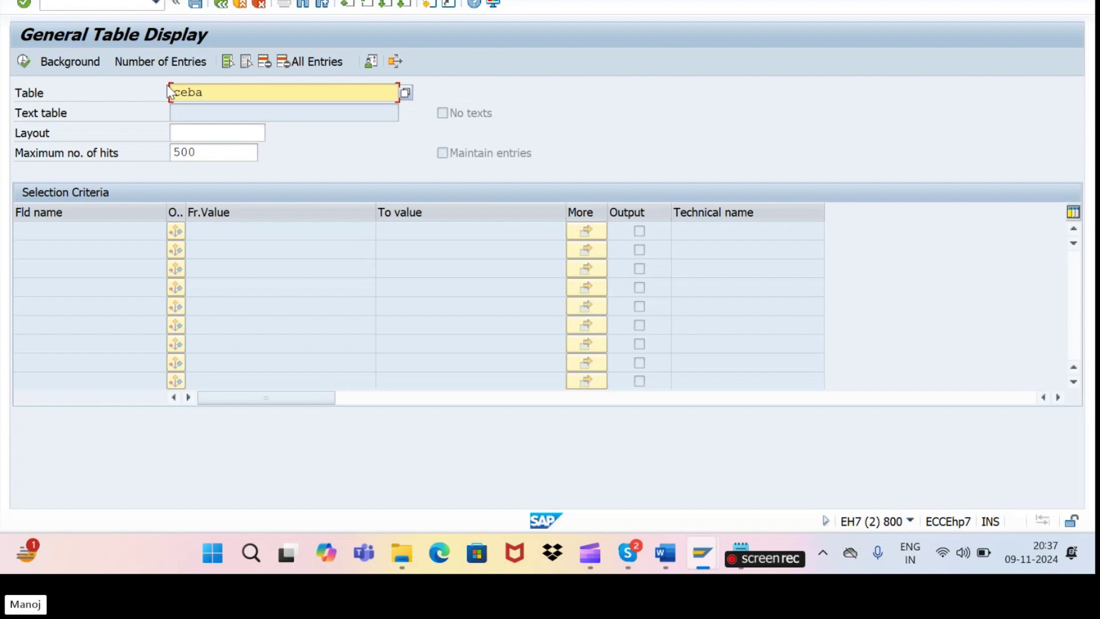
click(24, 62)
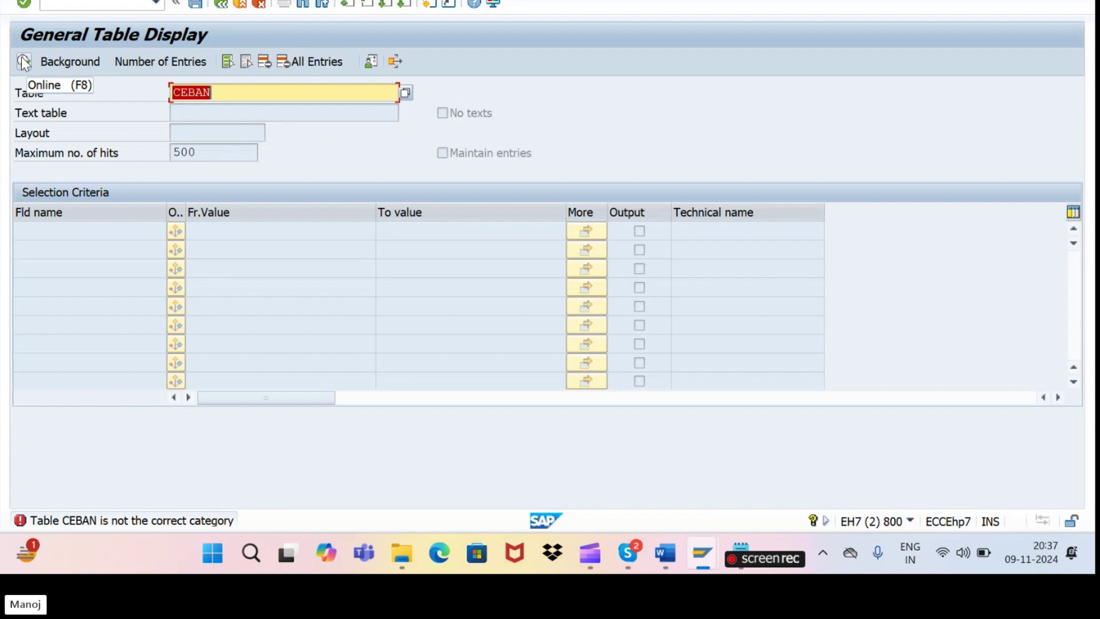
- Go to transaction SE11 in the same session and display the structure CEBAN
click(87, 4)
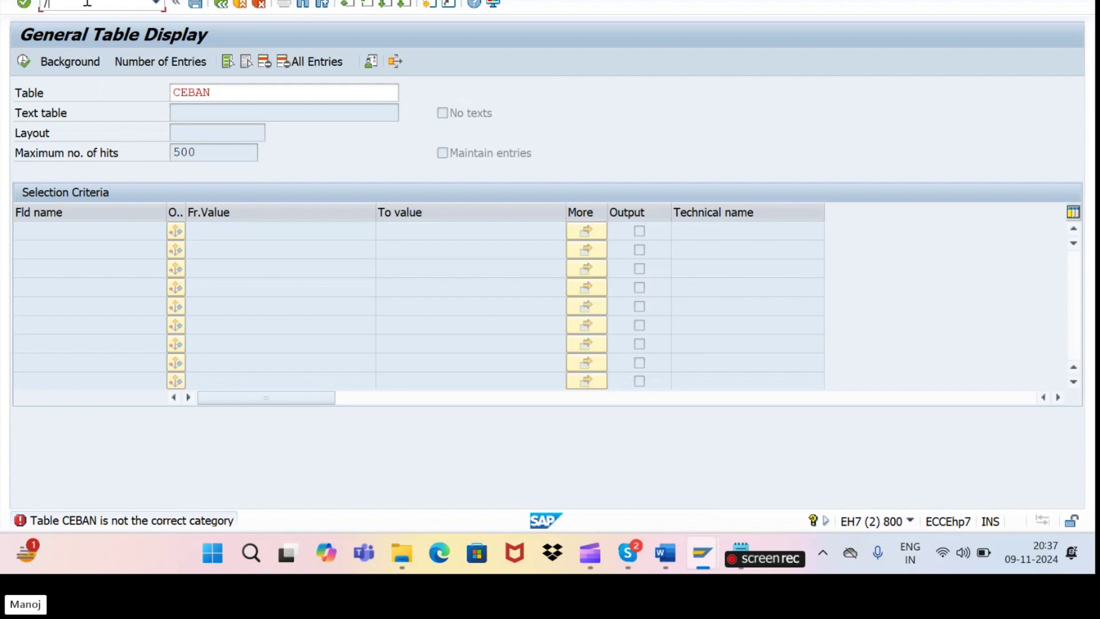
text(/nse11)
key(Return)
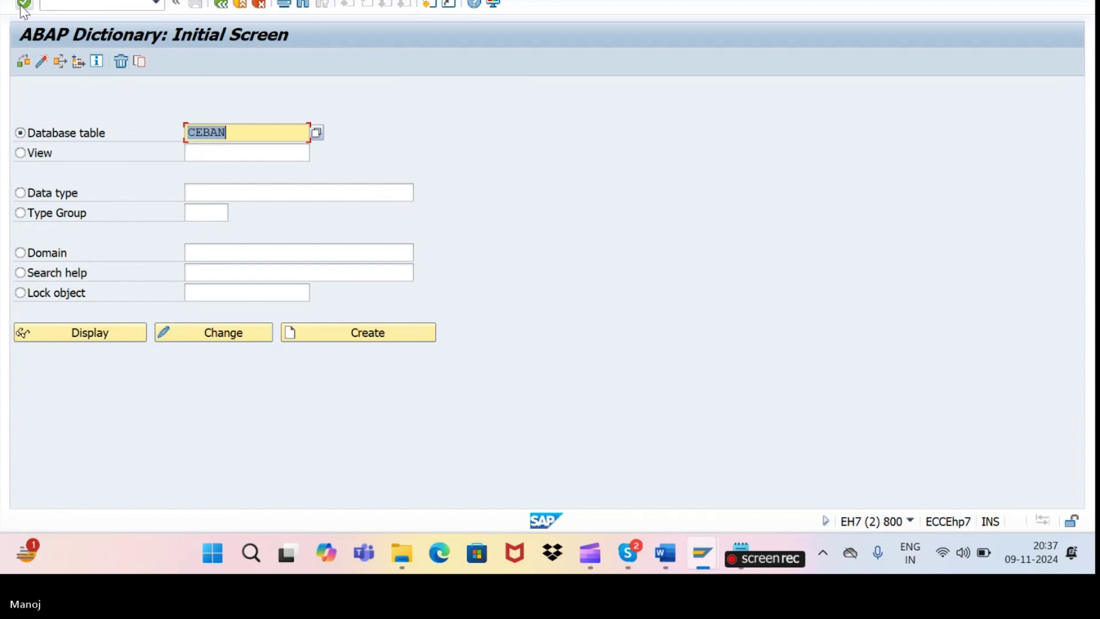
click(81, 334)
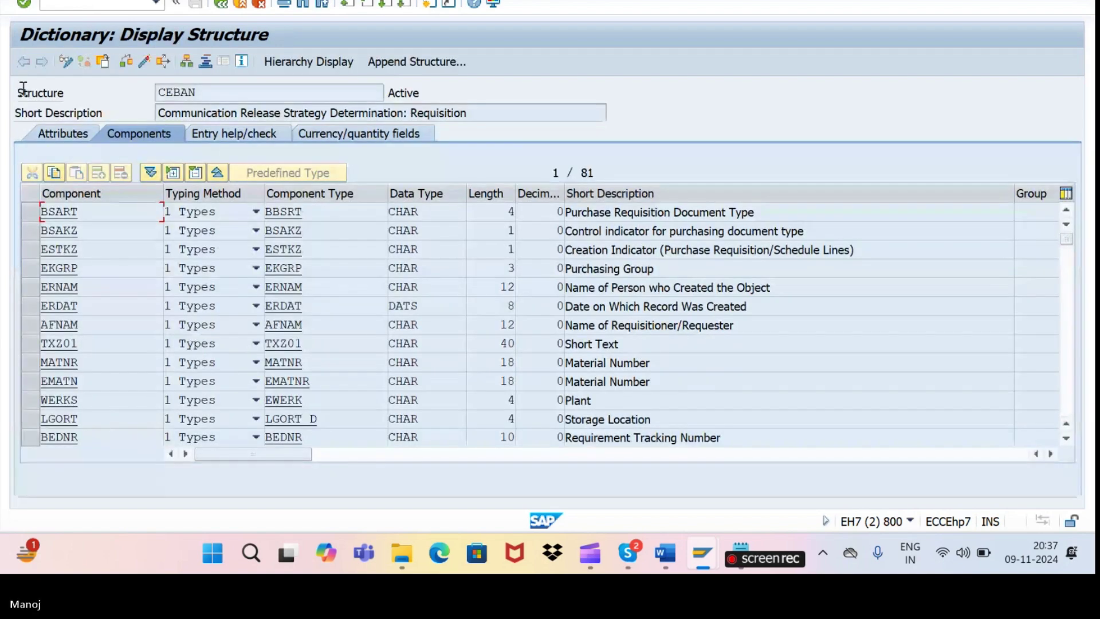
- Restart transaction SE11 from the structure display and show the components of CEBAN again
click(113, 6)
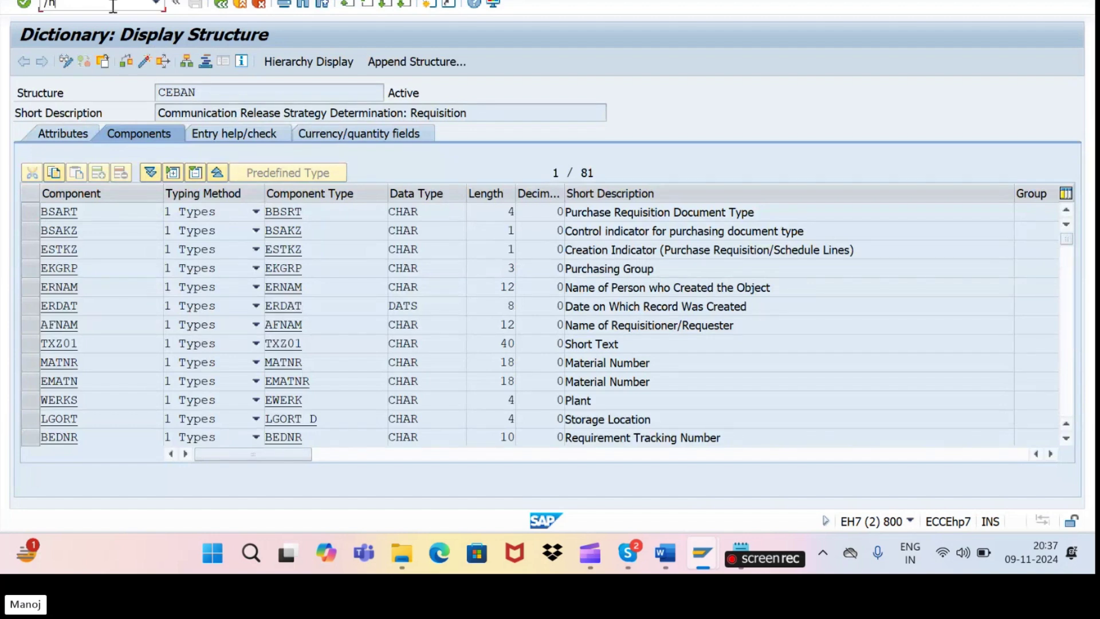
click(156, 3)
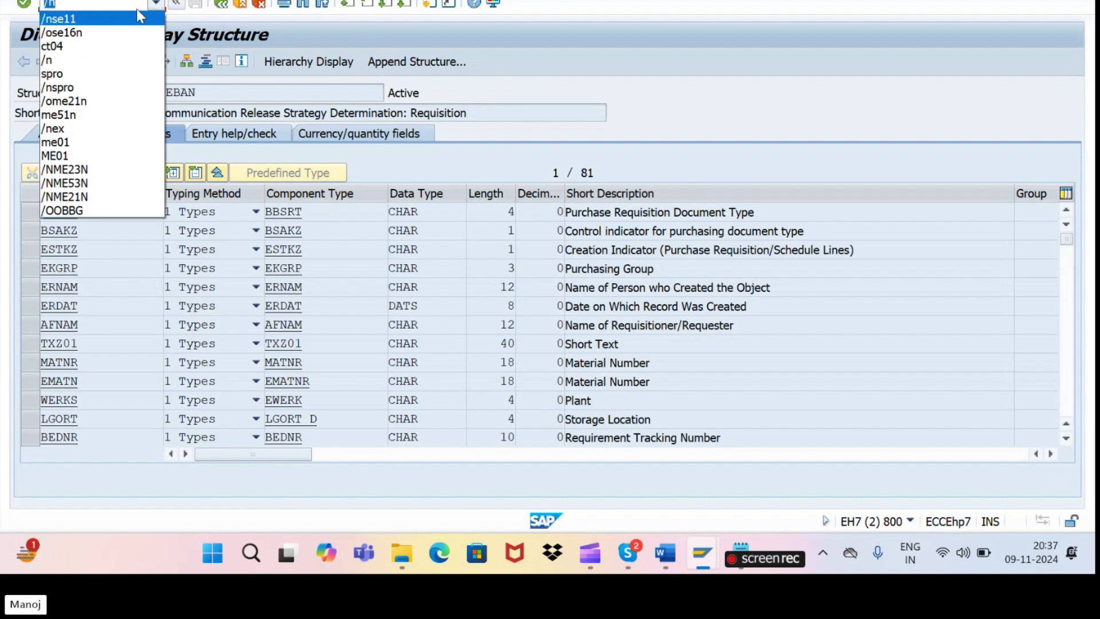
click(62, 19)
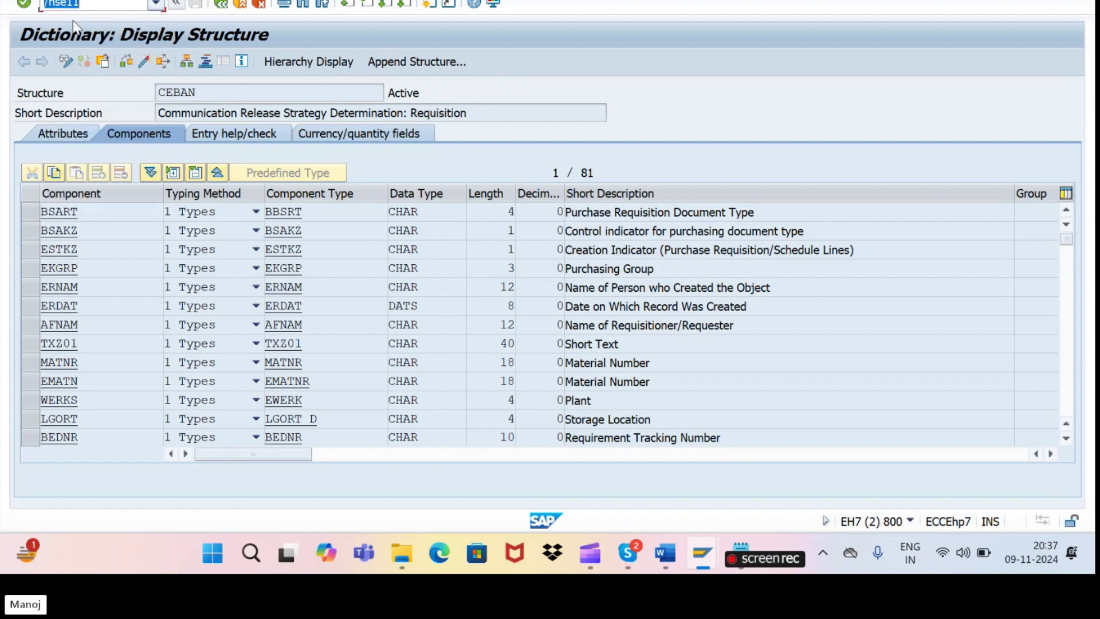
key(Return)
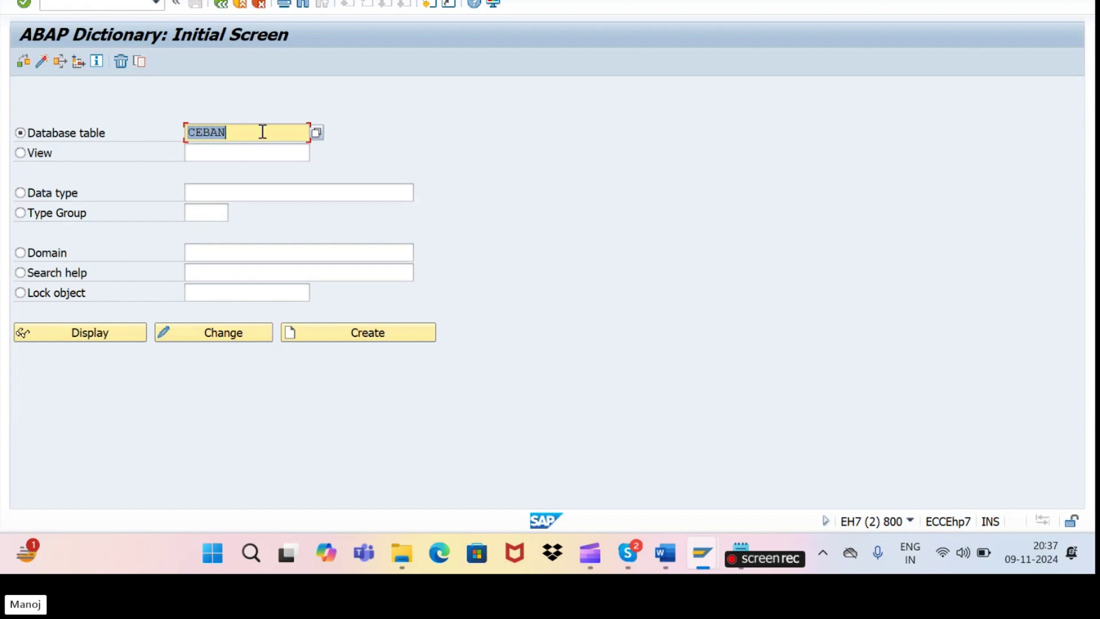
click(244, 133)
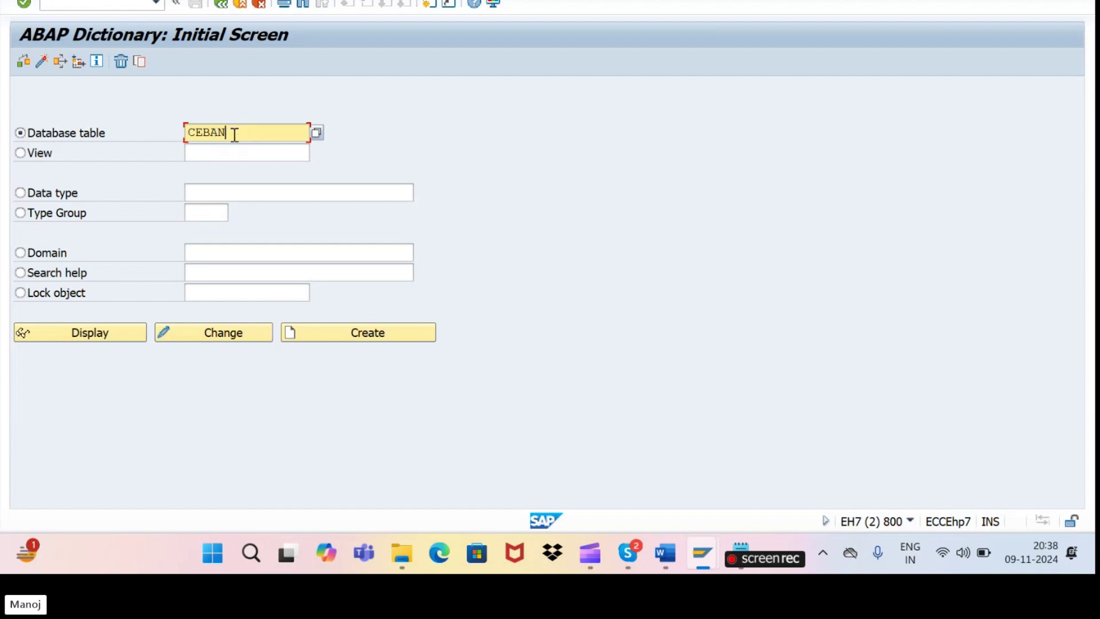
drag(234, 134, 186, 134)
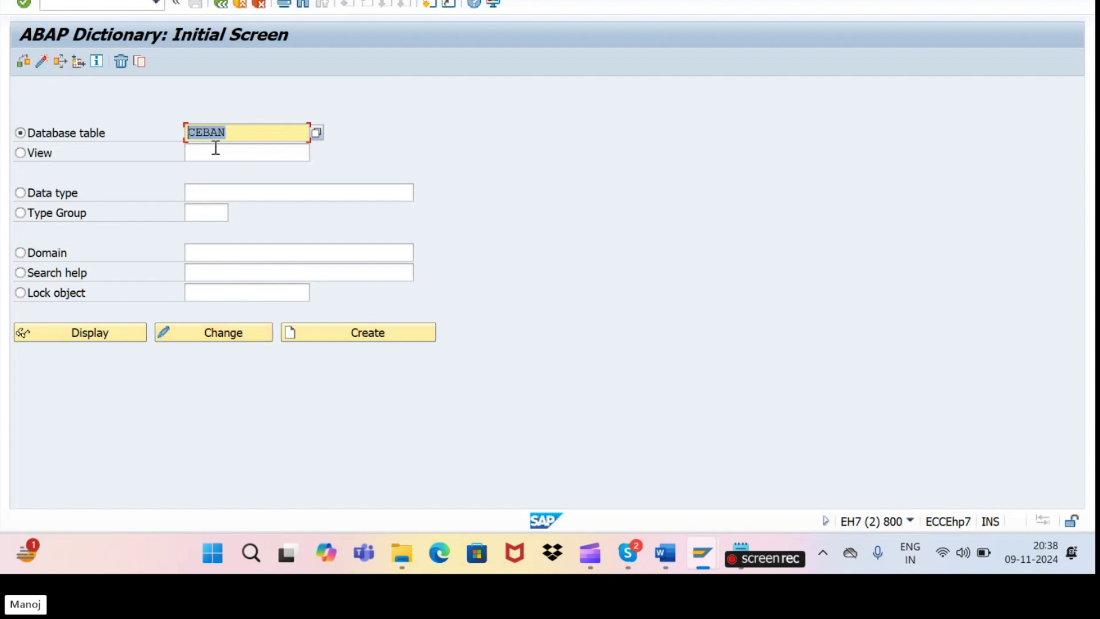
click(94, 344)
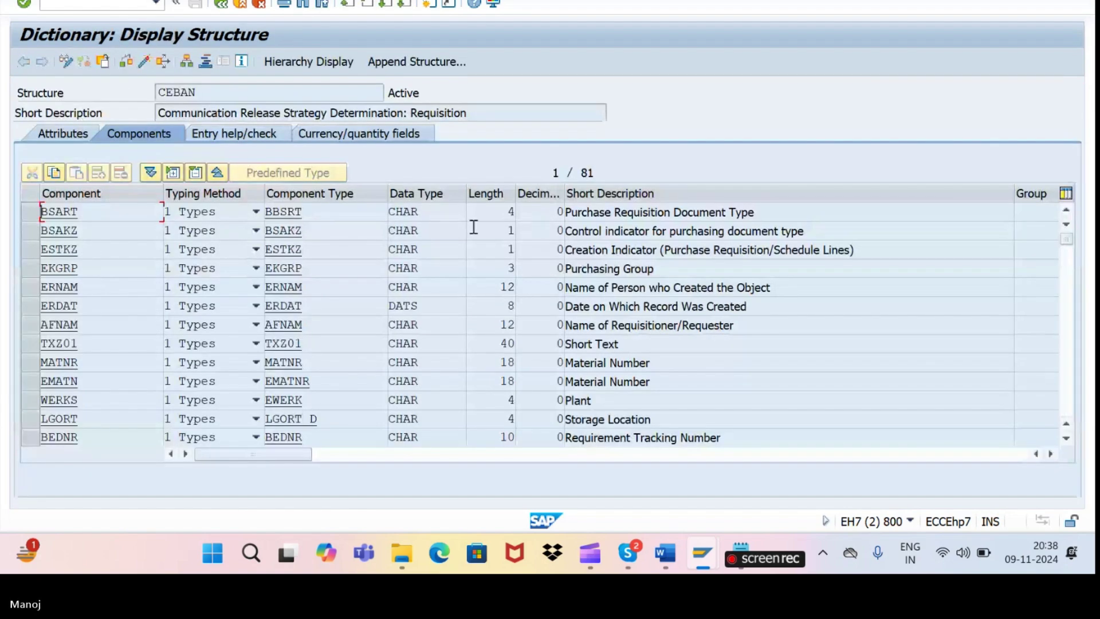
- Copy the Plant component name WERKS from structure CEBAN into the field name of characteristic CHARPL01
click(33, 214)
click(33, 214)
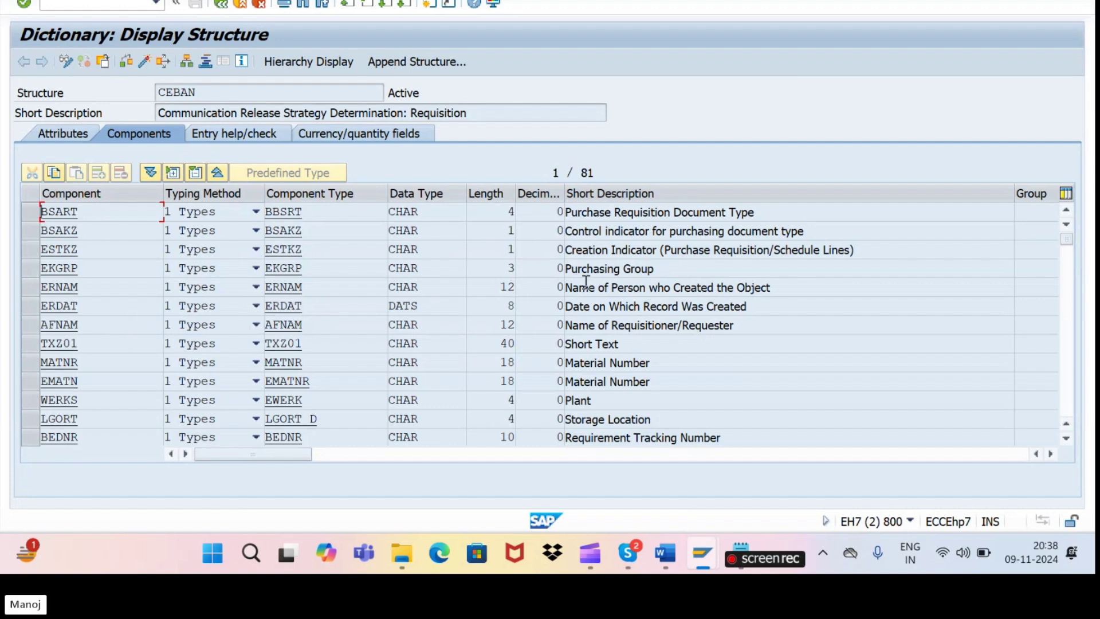
click(594, 404)
drag(594, 404, 539, 405)
click(36, 398)
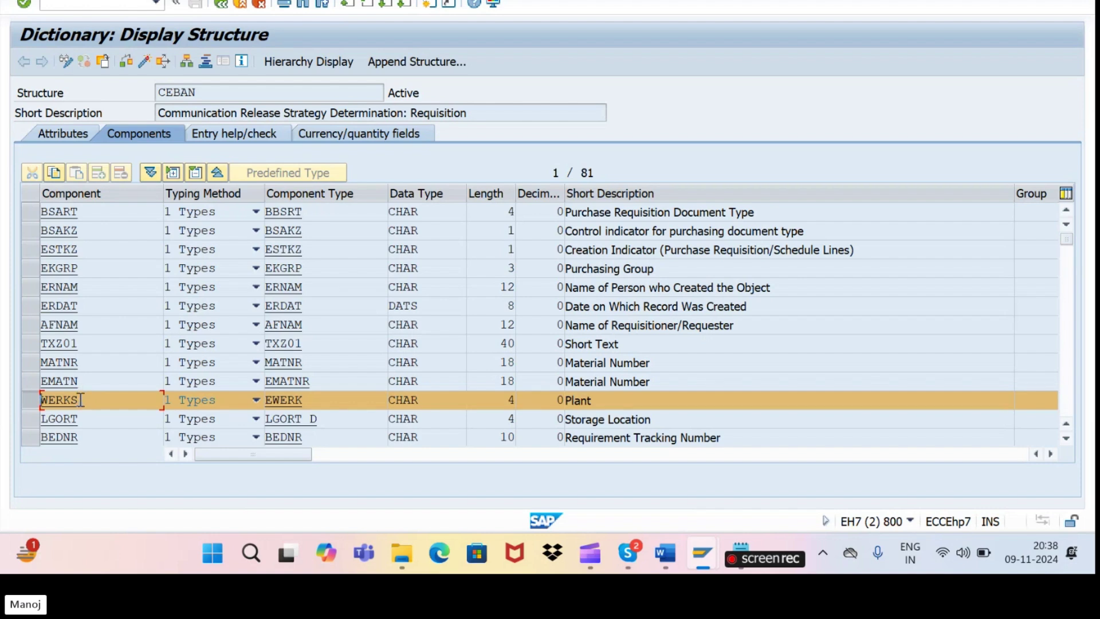
drag(78, 400, 42, 399)
key(ctrl+c)
key(alt+Tab)
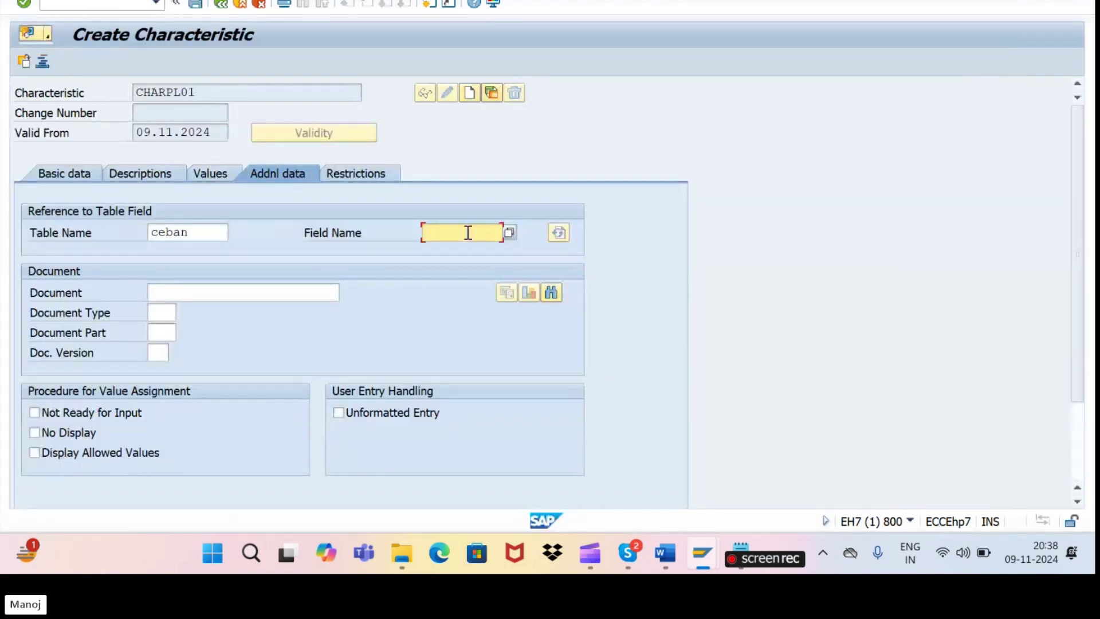
key(ctrl+v)
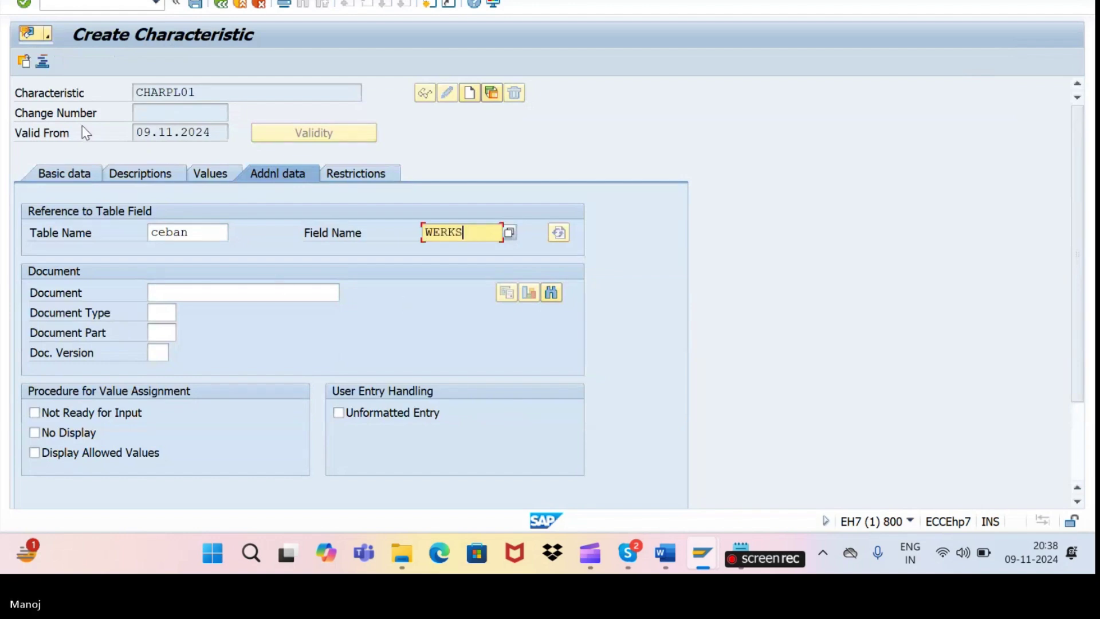
- Confirm the CEBAN-WERKS table field reference, accept the dictionary format data, and save characteristic CHARPL01
click(24, 6)
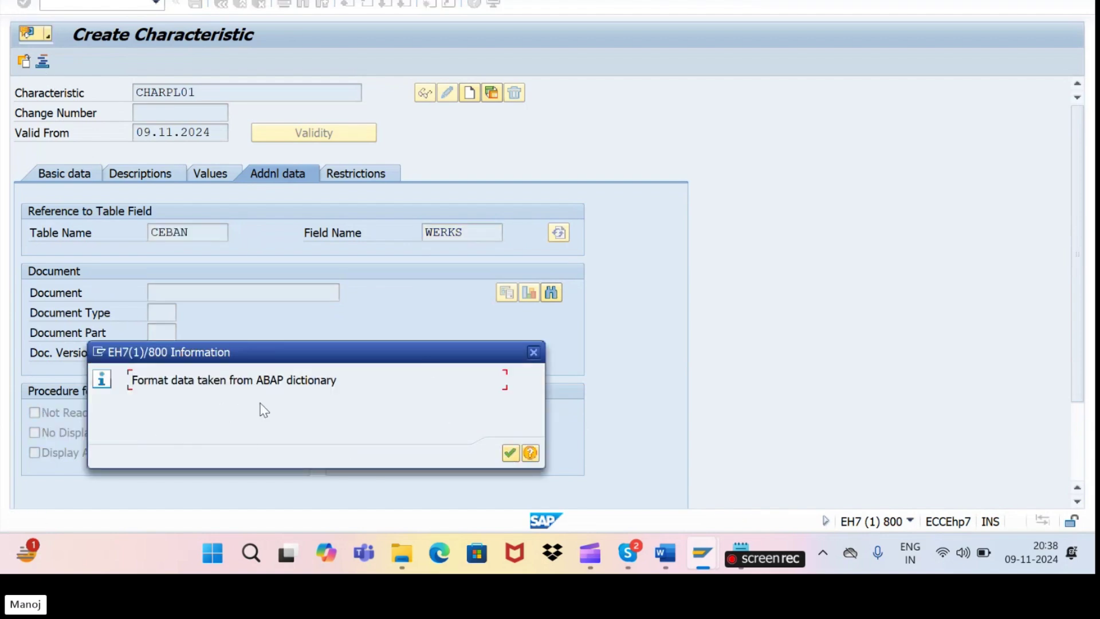
click(510, 454)
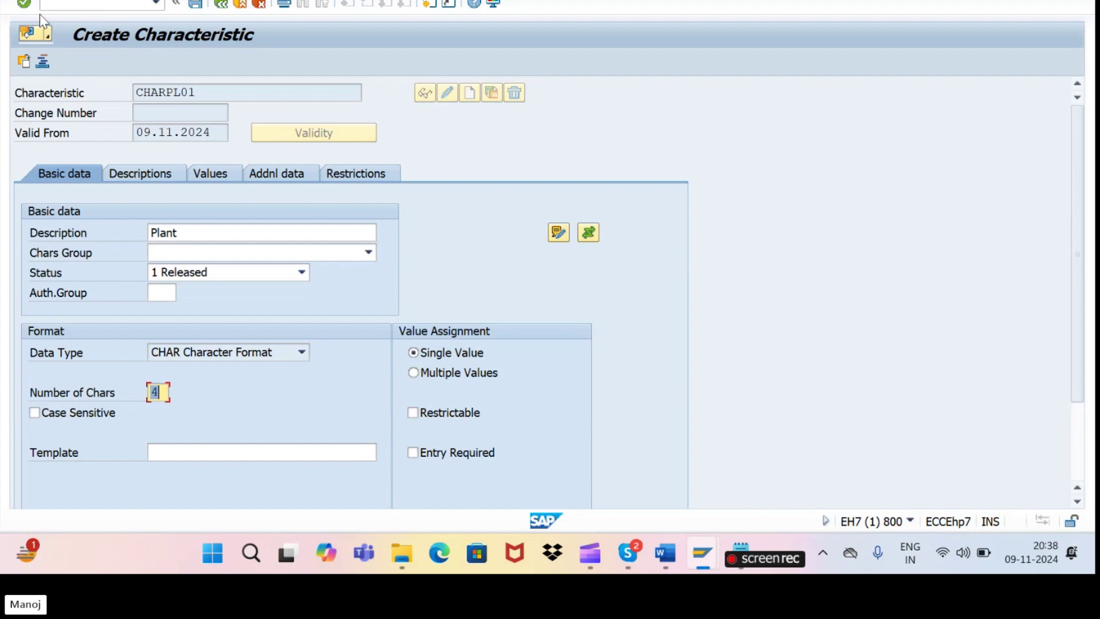
click(196, 6)
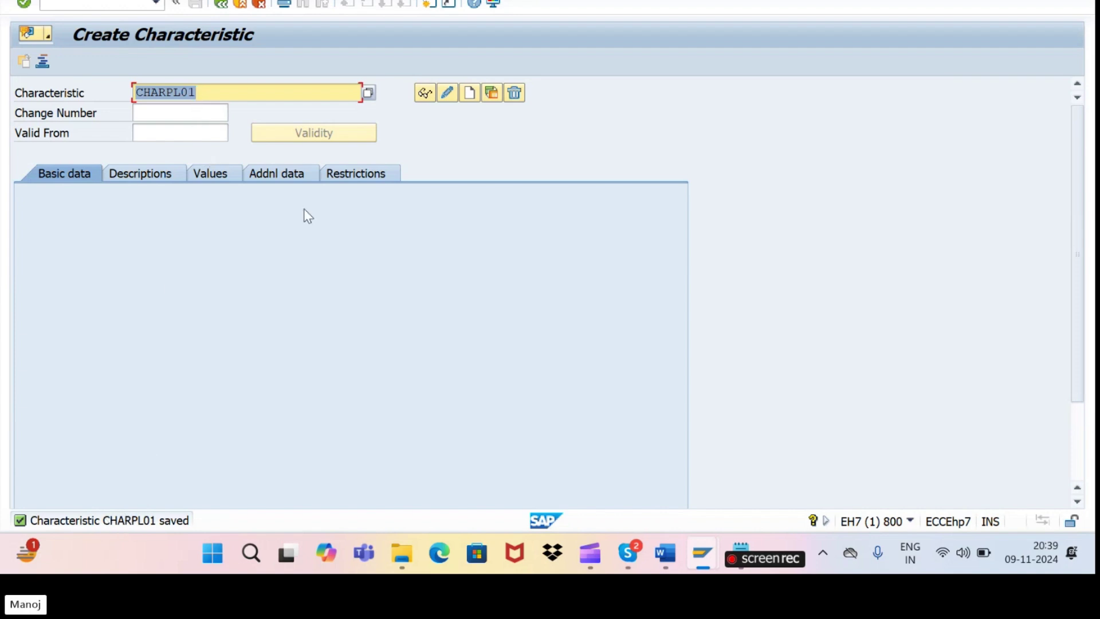
- Mute and unmute the microphone in the Skype call and return to the SAP Create Characteristic window
mouse_move(631, 548)
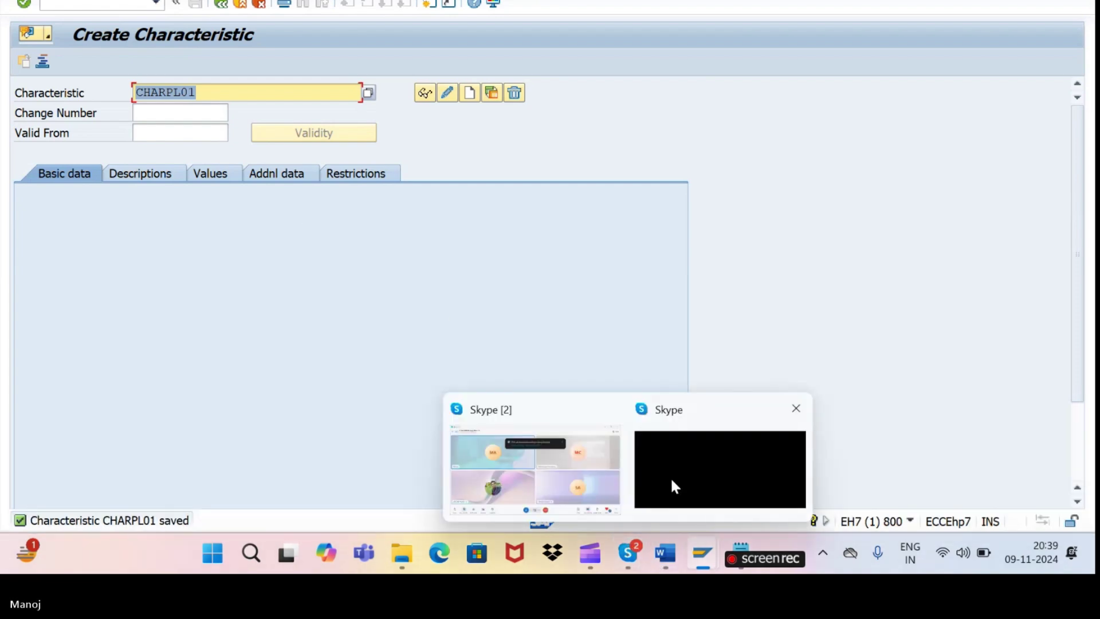
click(674, 486)
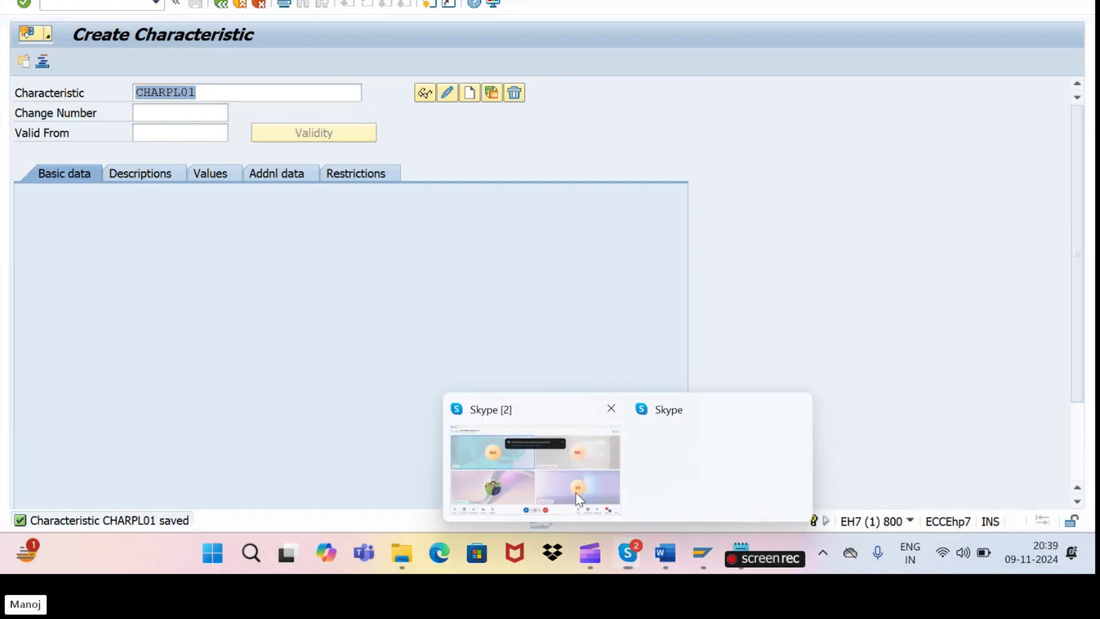
click(577, 494)
click(489, 496)
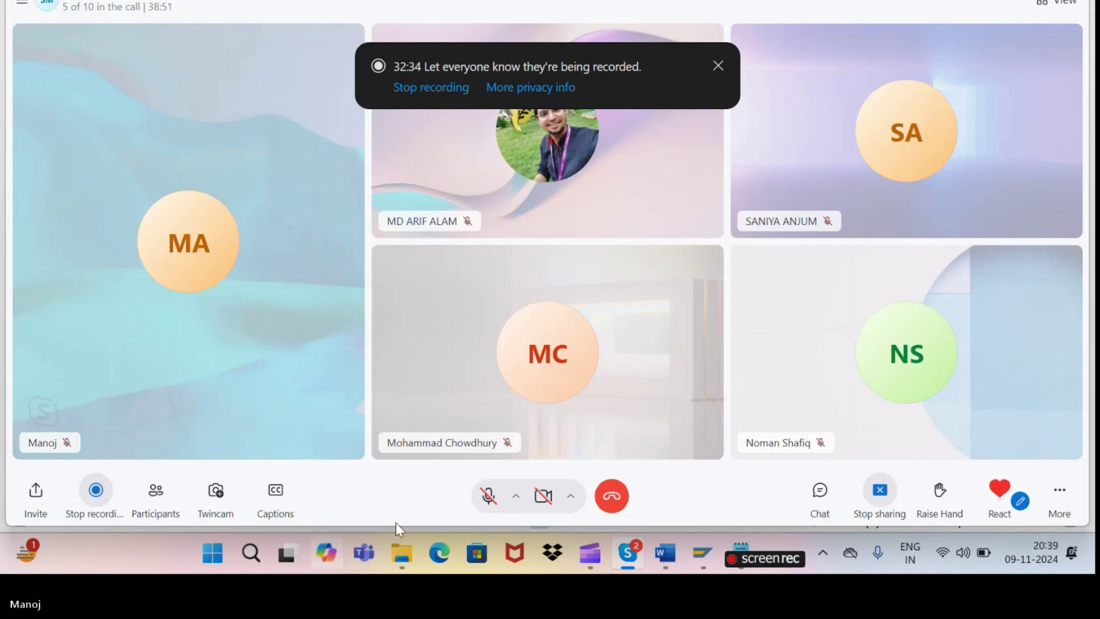
click(473, 503)
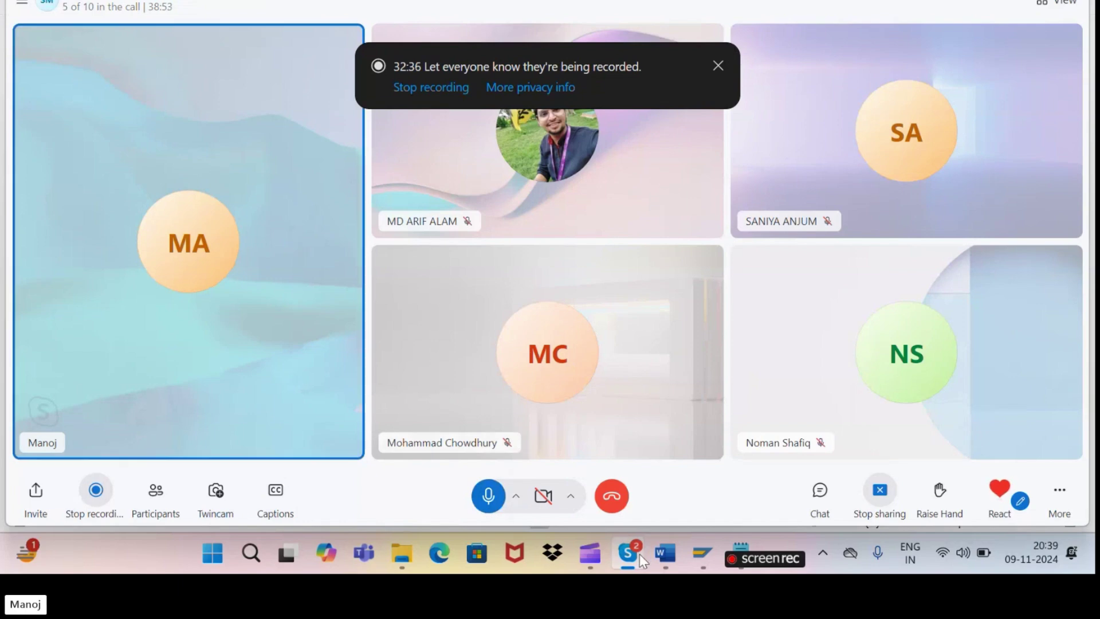
mouse_move(640, 555)
mouse_move(703, 554)
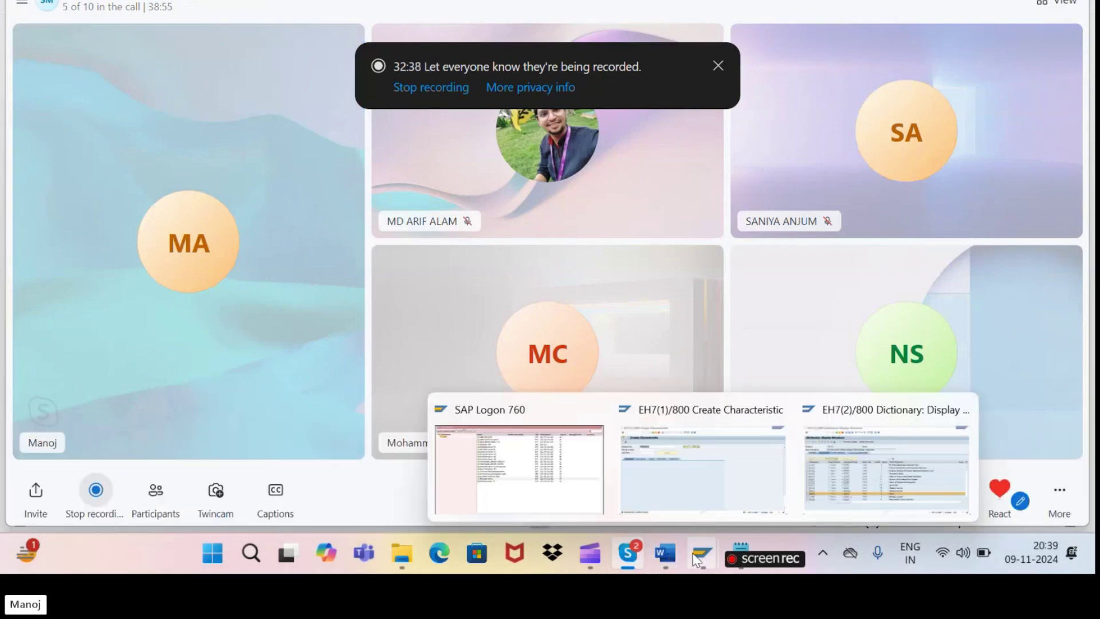
click(709, 473)
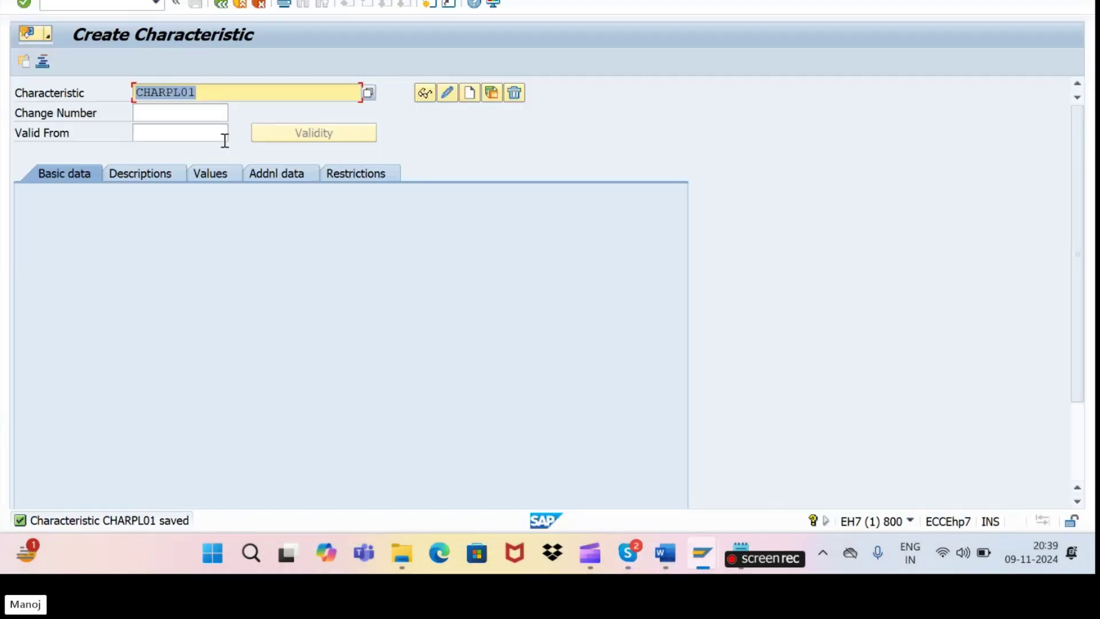
- Switch to the Notepad notes with the client requirement and the planned characteristic names
key(alt+Tab)
key(alt+Tab)
key(alt+shift+Tab)
key(alt+shift+Tab)
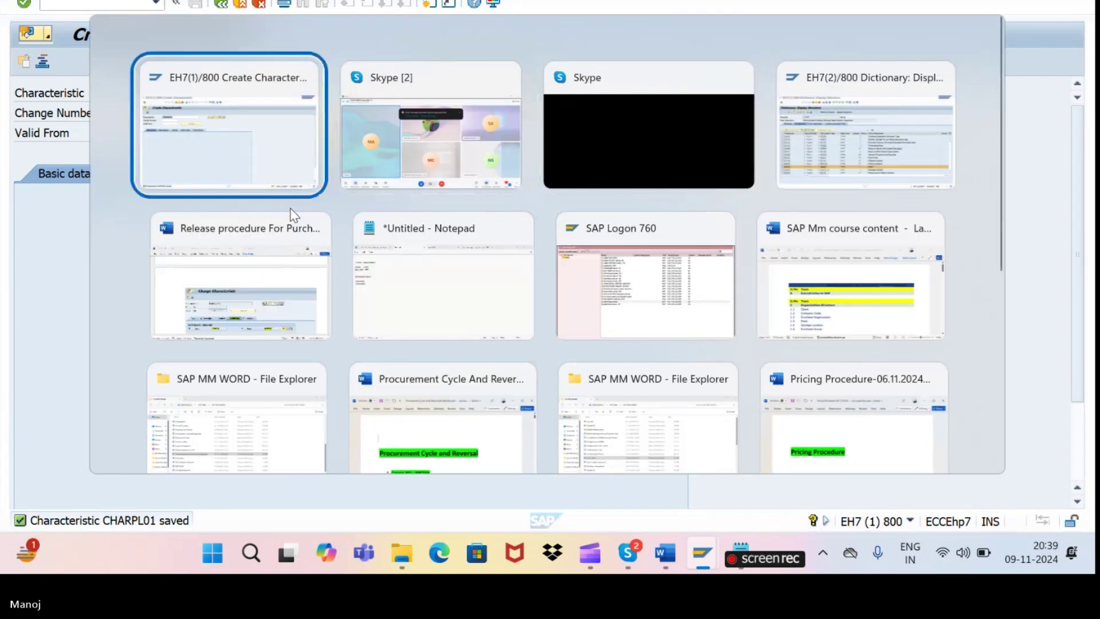
key(alt+Tab)
key(Down)
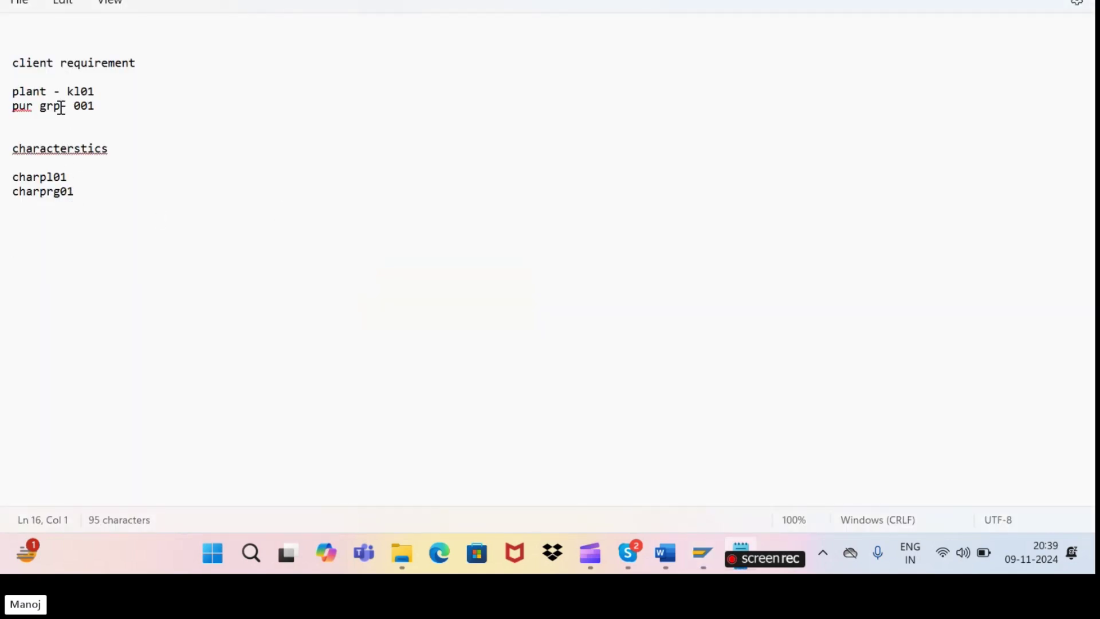
- Review the purchasing group requirement and the planned characteristic names in the notes
drag(19, 106, 88, 108)
drag(76, 192, 19, 201)
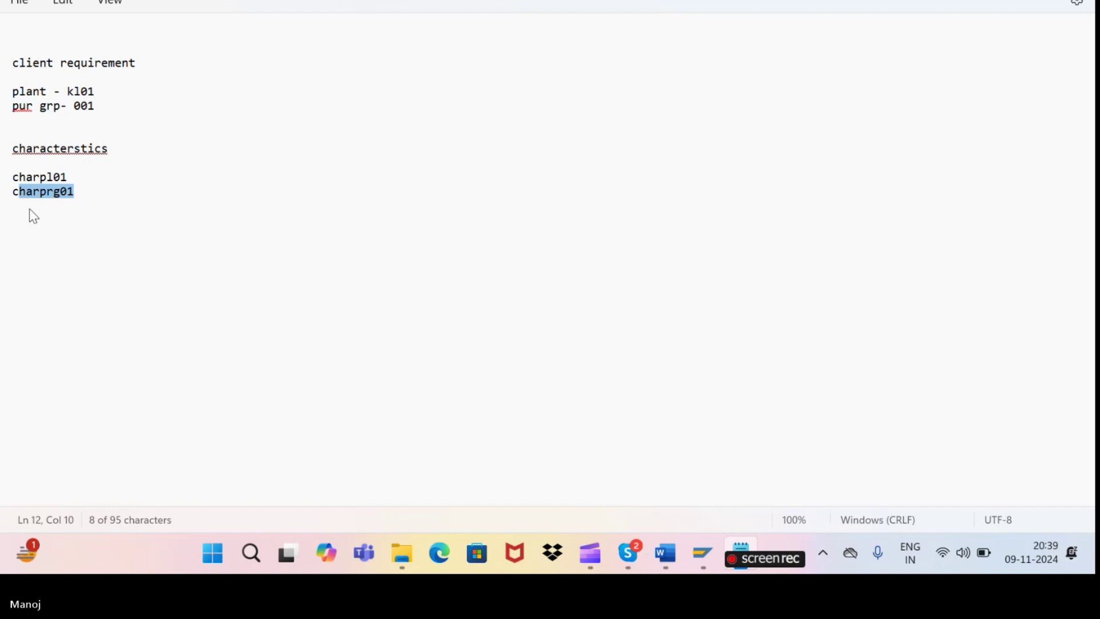
click(30, 206)
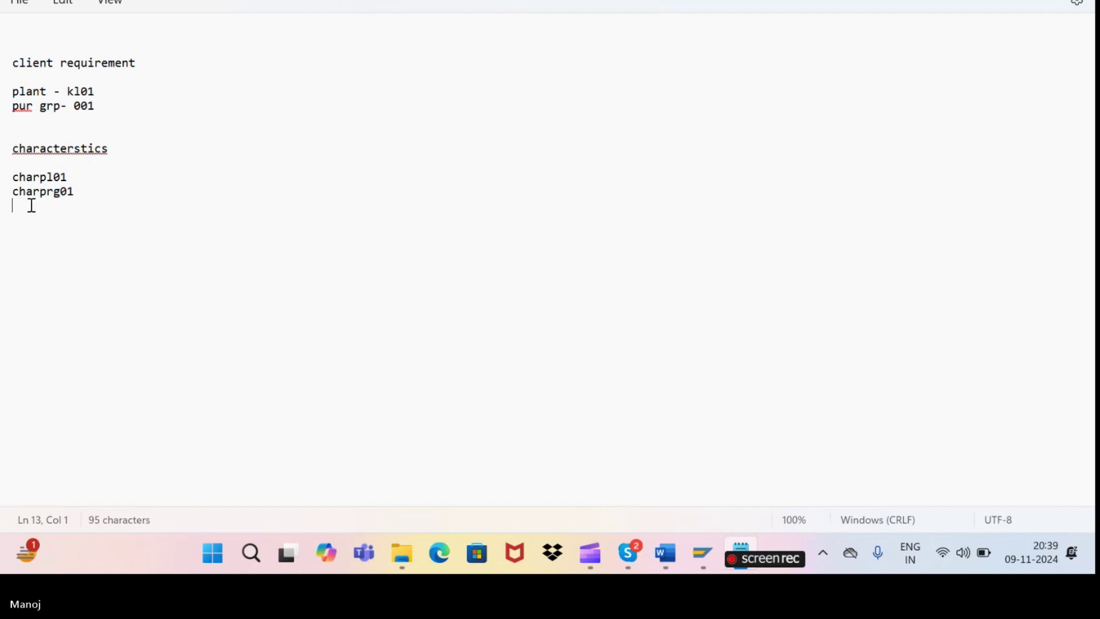
click(67, 176)
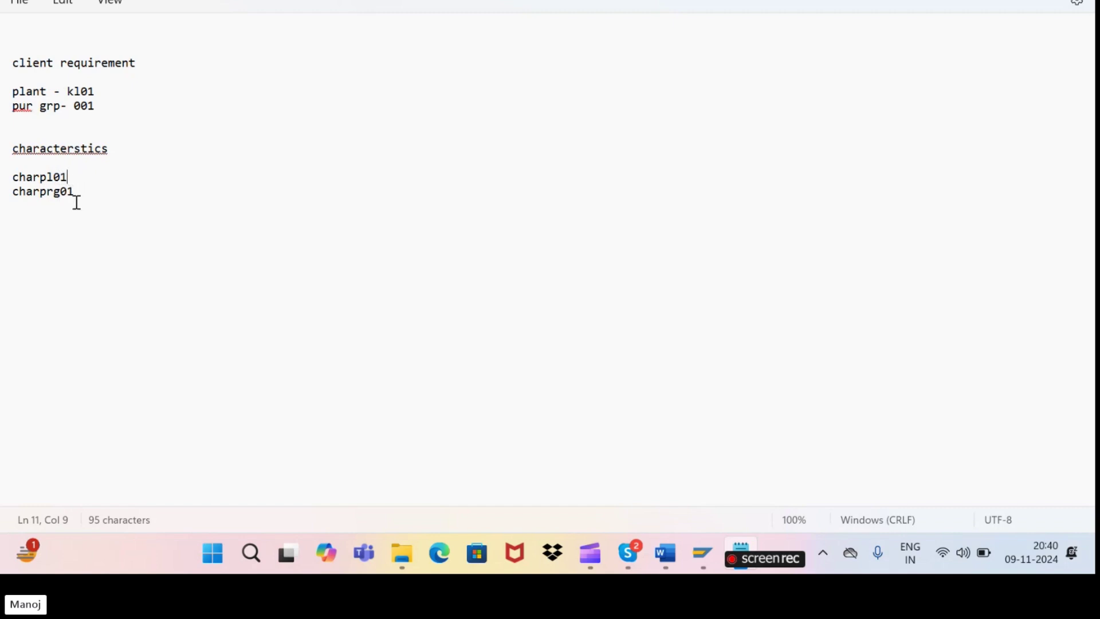
- Copy charprg01 from the Notepad notes and start creating a characteristic with that name in SAP
drag(74, 192, 11, 191)
key(ctrl+c)
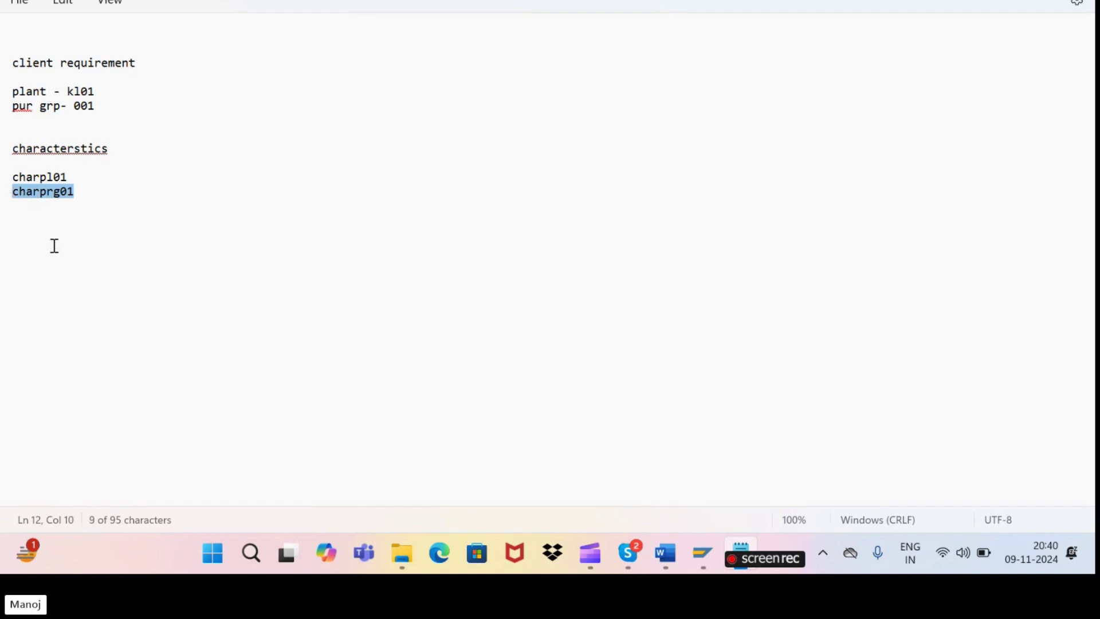
key(alt+Tab)
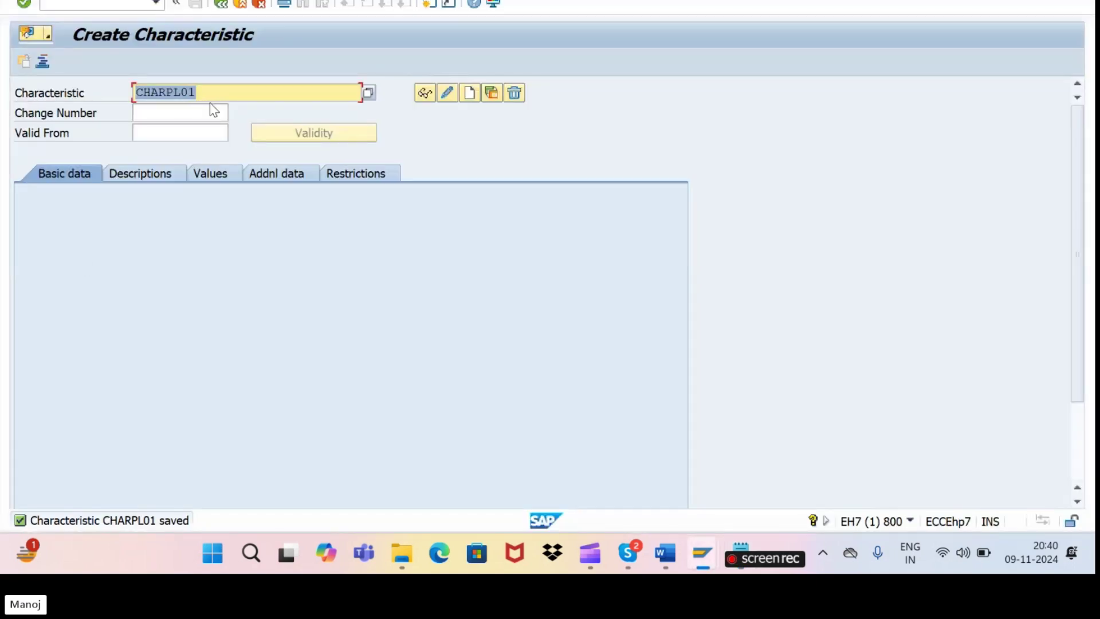
key(BackSpace)
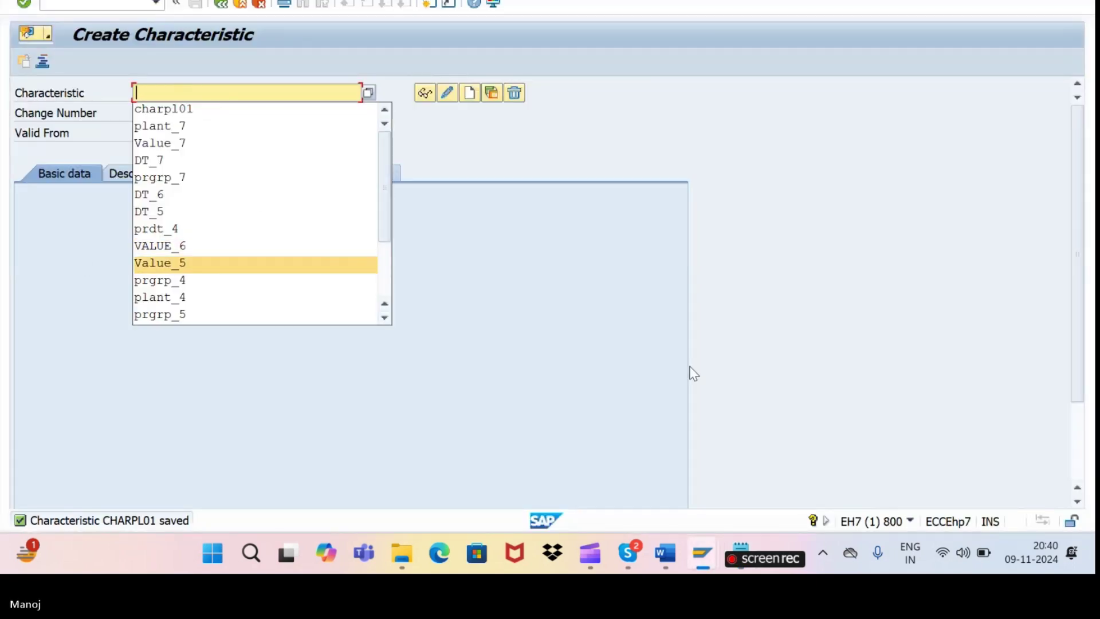
key(ctrl+v)
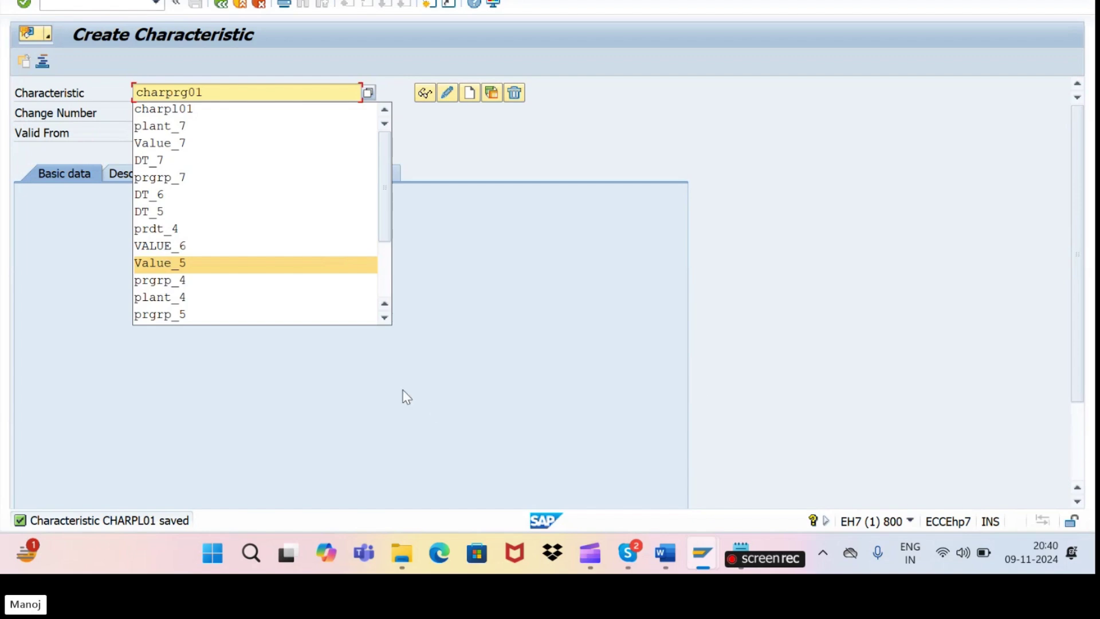
click(543, 378)
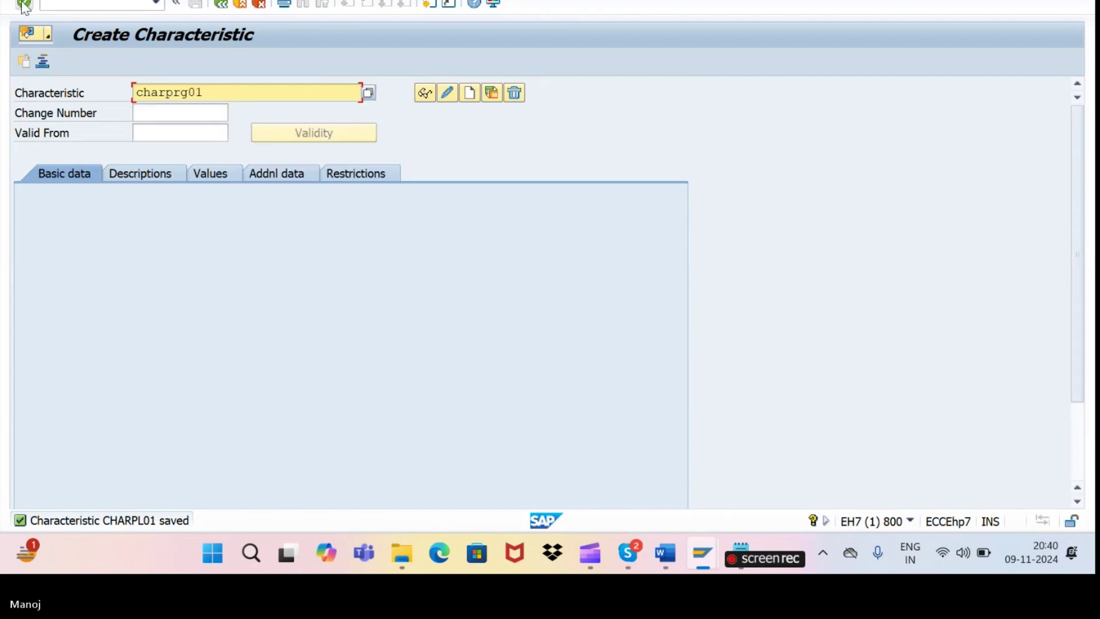
click(475, 97)
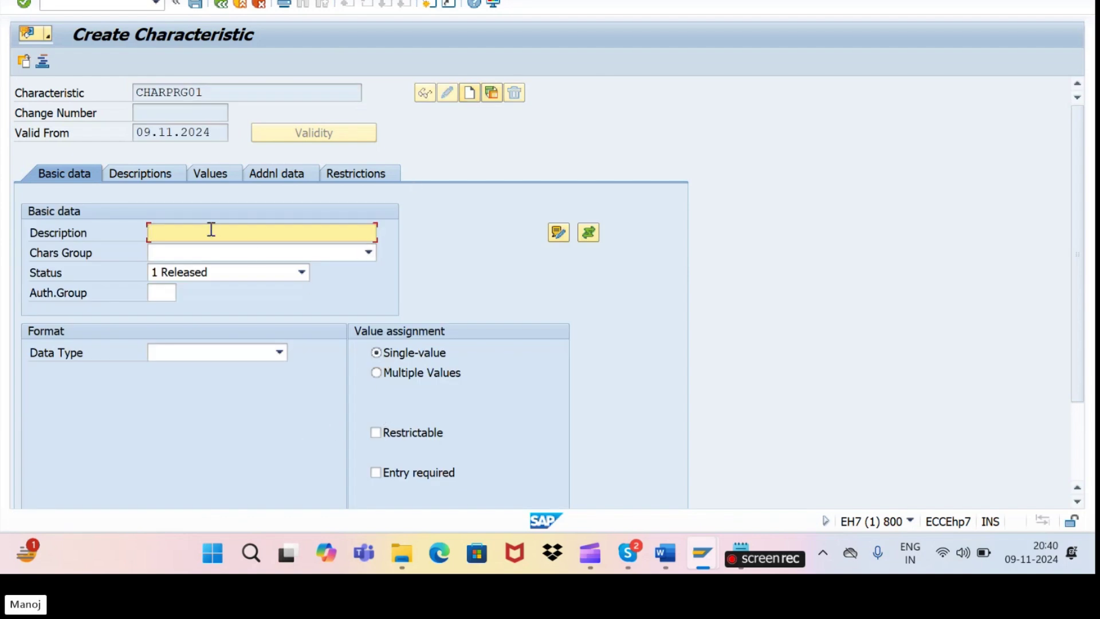
- Copy the characteristic name CHARPRG01 into its description and confirm the basic data
click(135, 92)
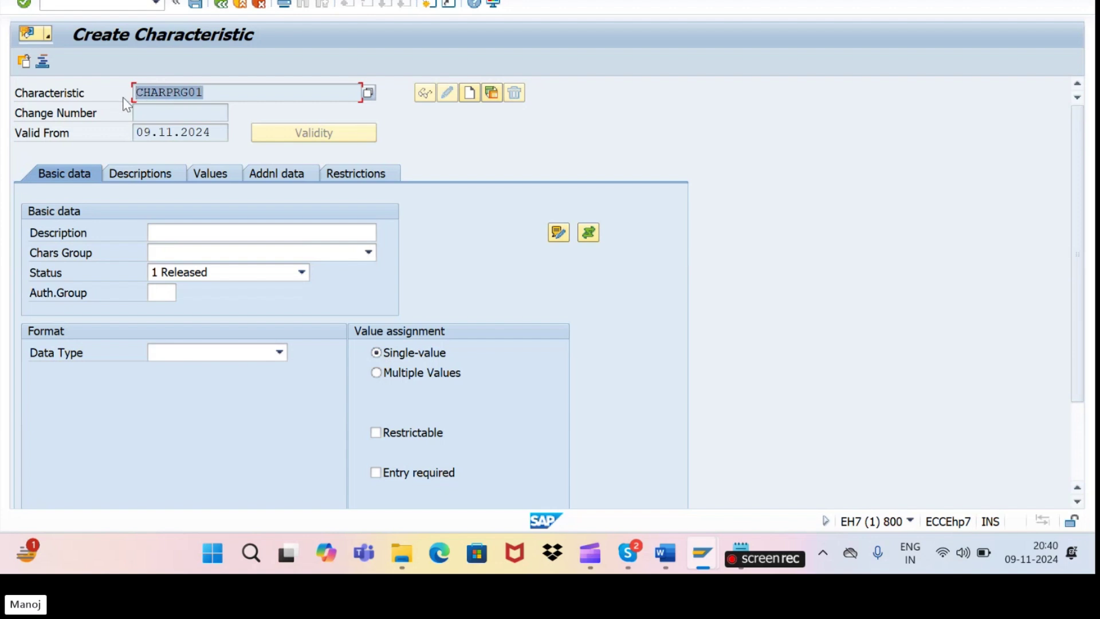
click(201, 232)
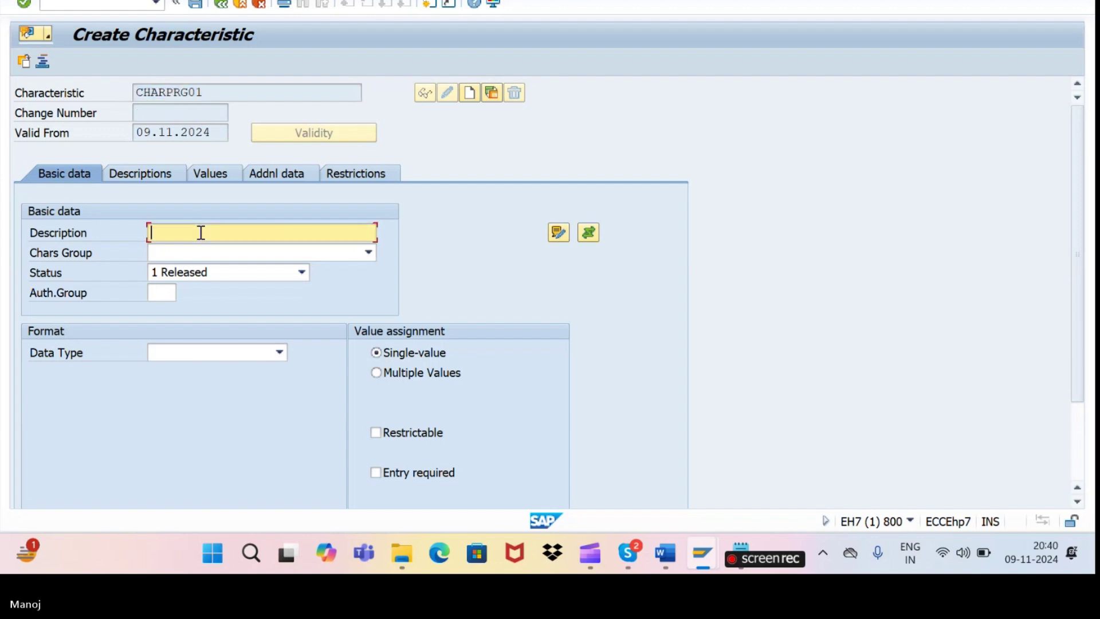
text(CHARPRG01)
click(24, 7)
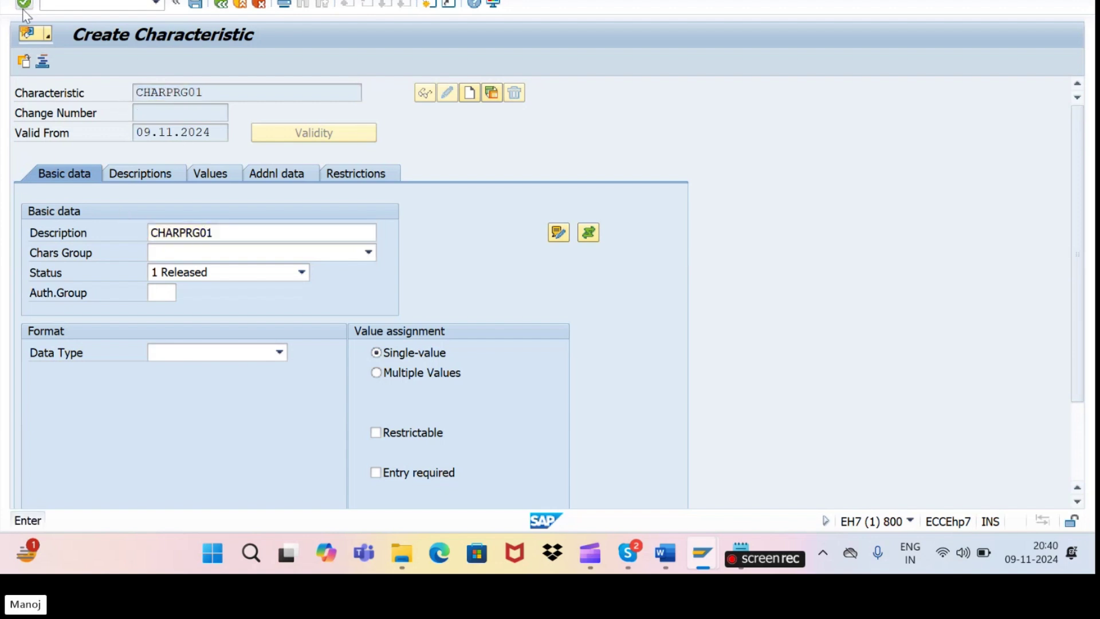
- Enter ceban as the reference table name in the additional data of characteristic CHARPRG01
click(275, 181)
click(164, 233)
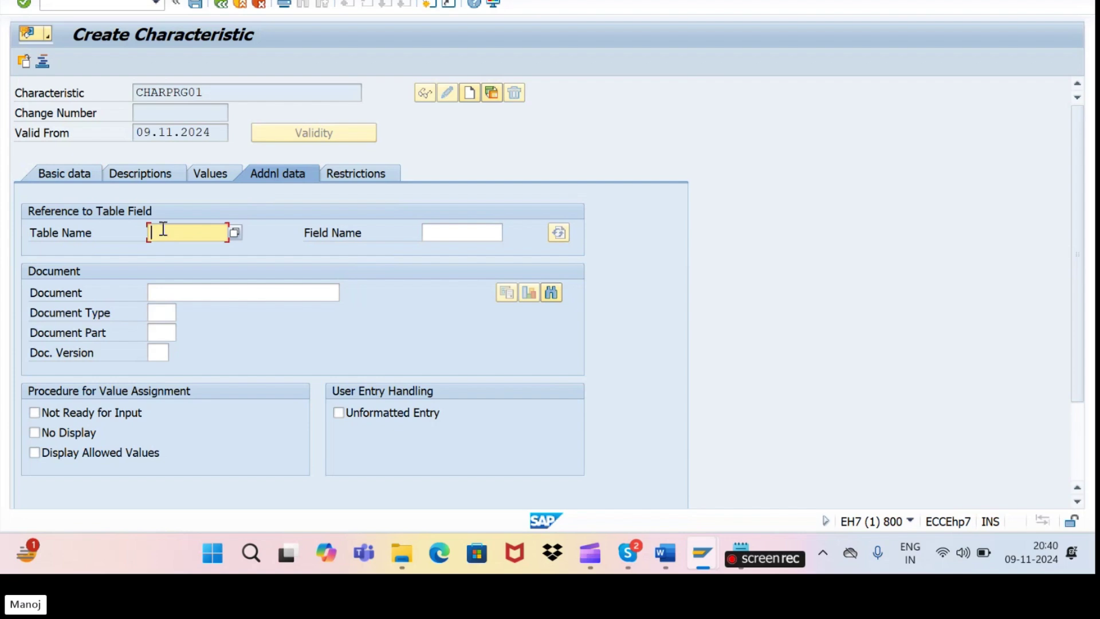
text(c)
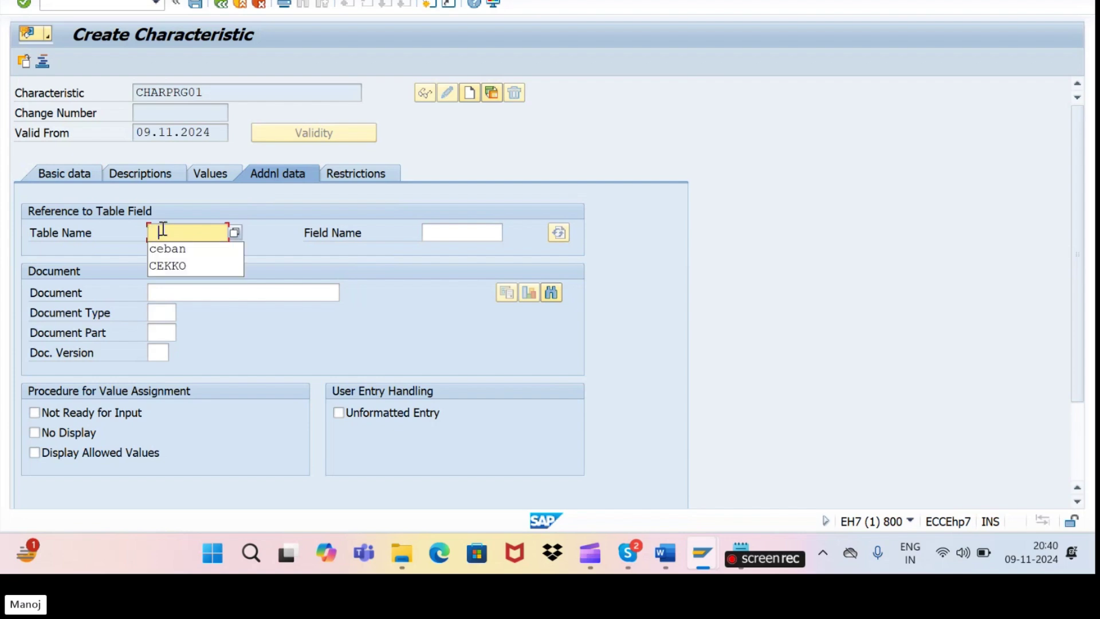
click(167, 250)
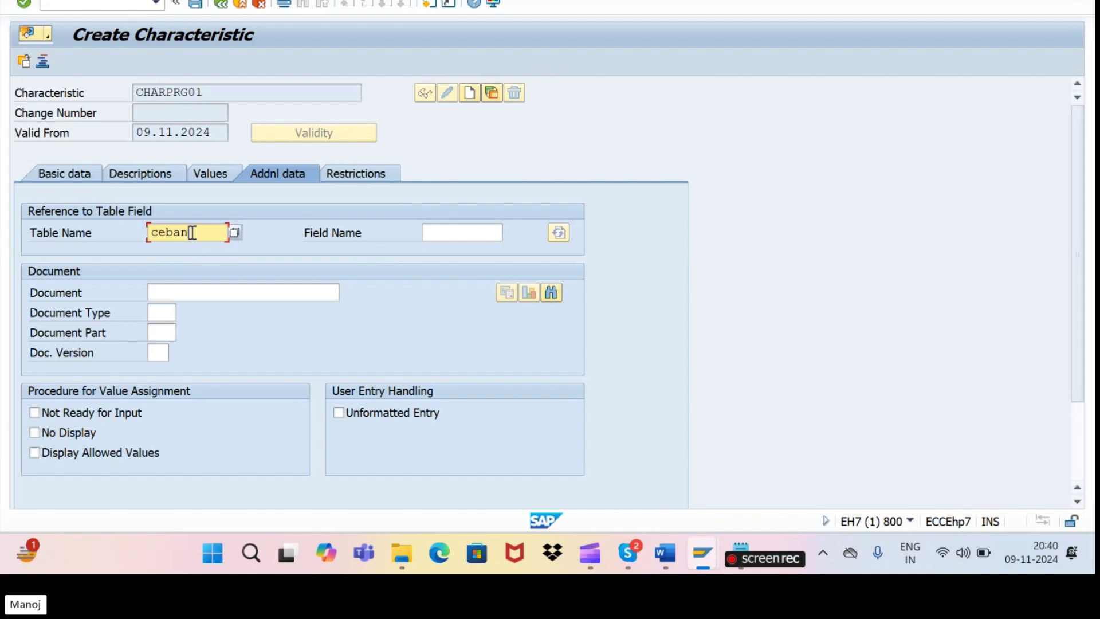
drag(196, 233, 151, 233)
click(435, 236)
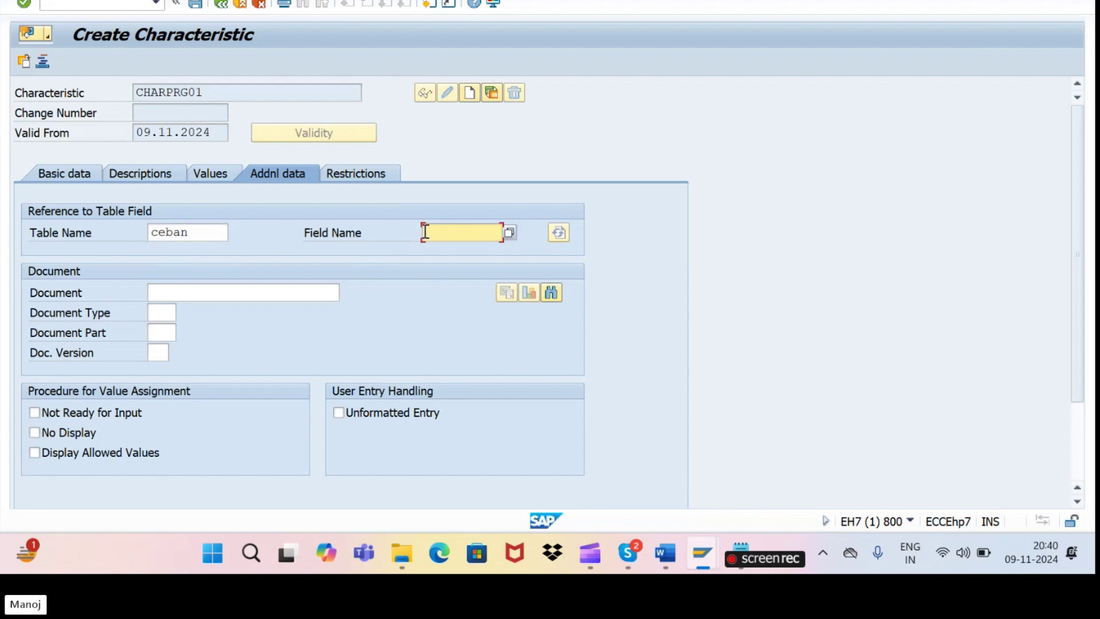
- Open the ABAP Dictionary in a new SAP session and display the components of structure CEBAN
click(109, 5)
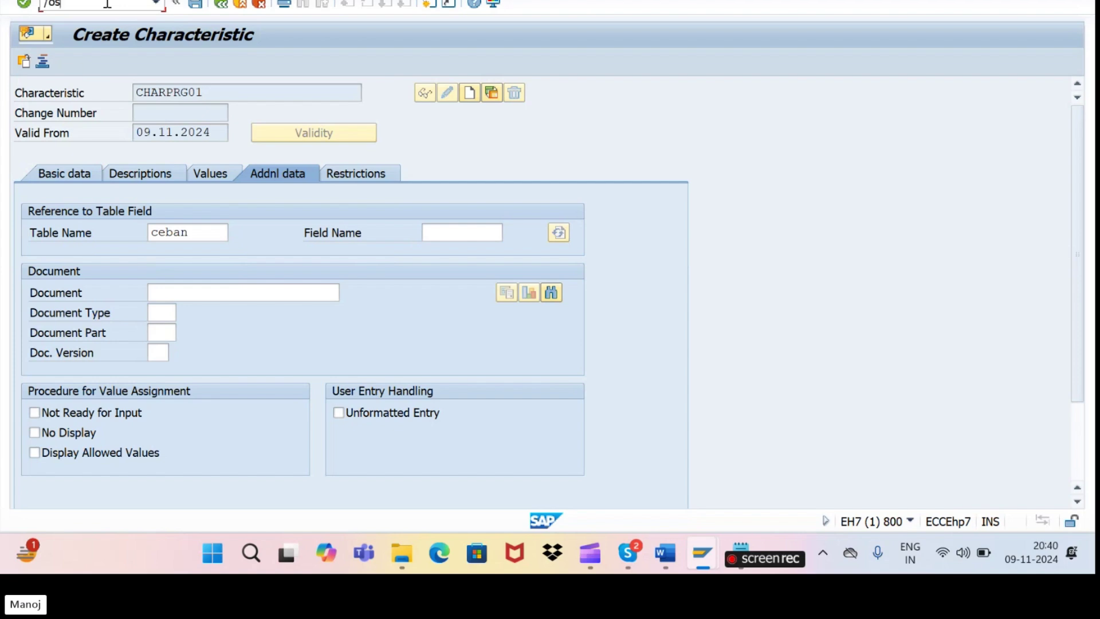
key(Return)
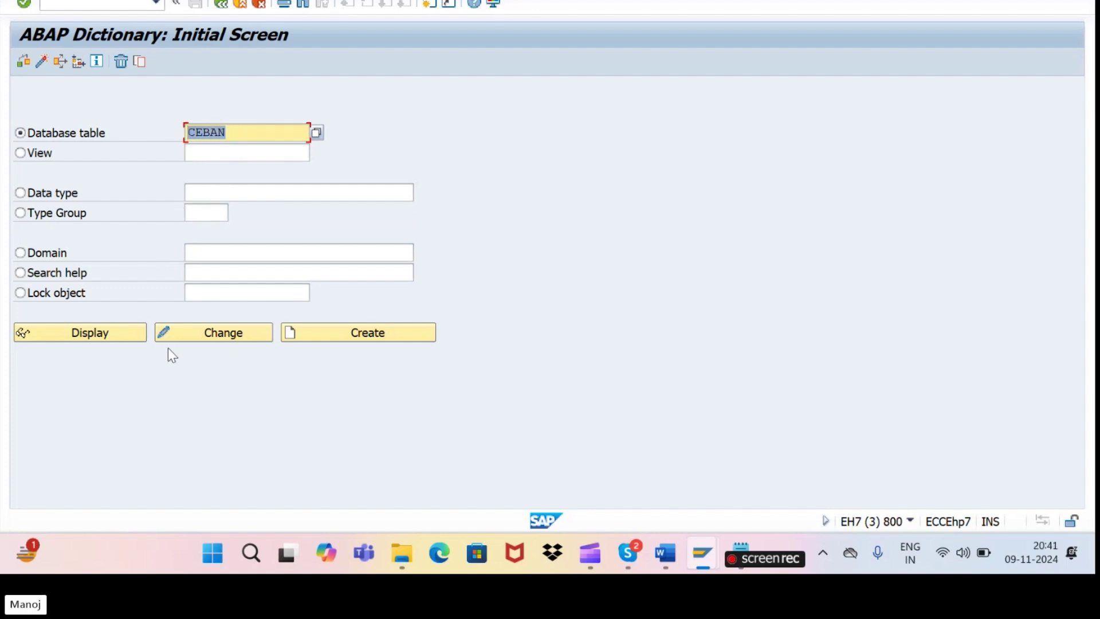
click(118, 335)
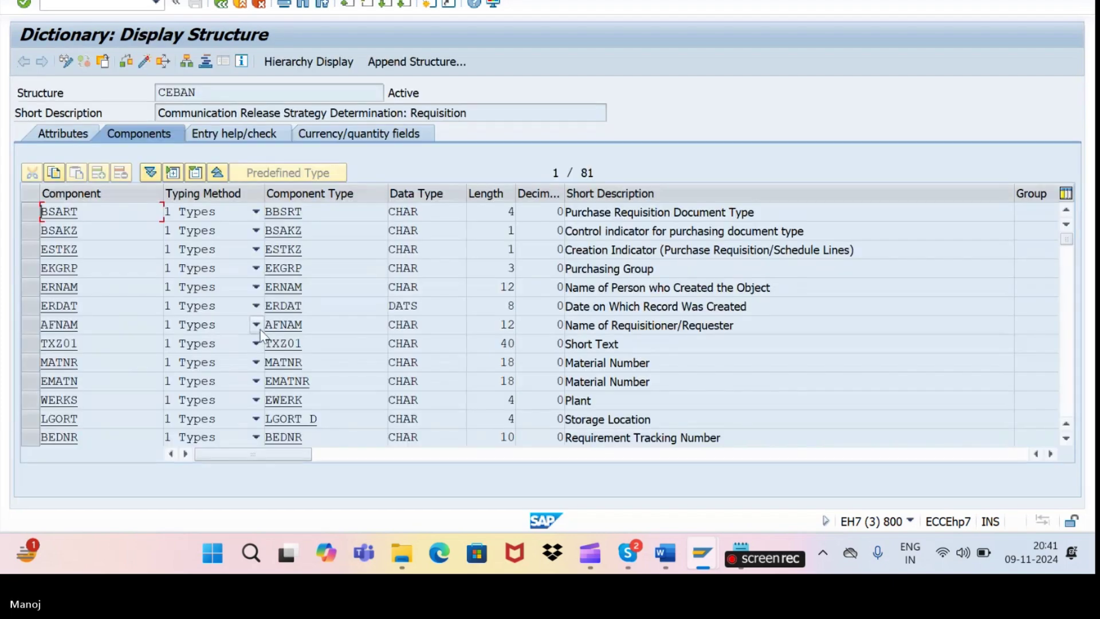
scroll(260, 335, down, 2)
scroll(261, 335, up, 2)
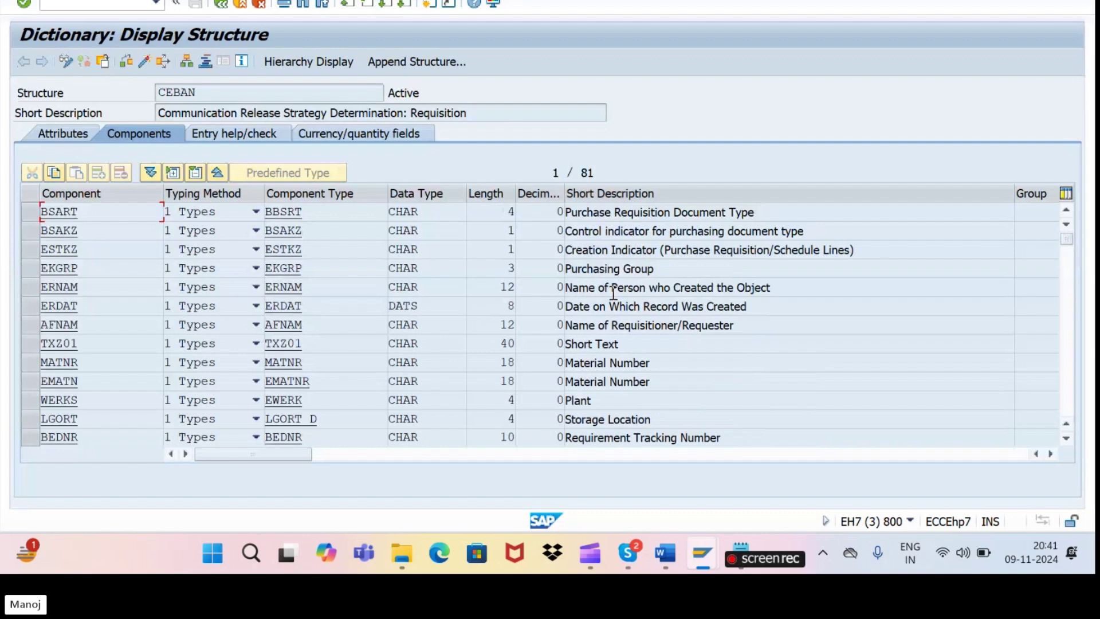
- Copy the Purchasing Group component name EKGRP from structure CEBAN into the field name of characteristic CHARPRG01
drag(666, 270, 565, 271)
drag(81, 268, 38, 269)
key(ctrl+c)
key(alt+Tab)
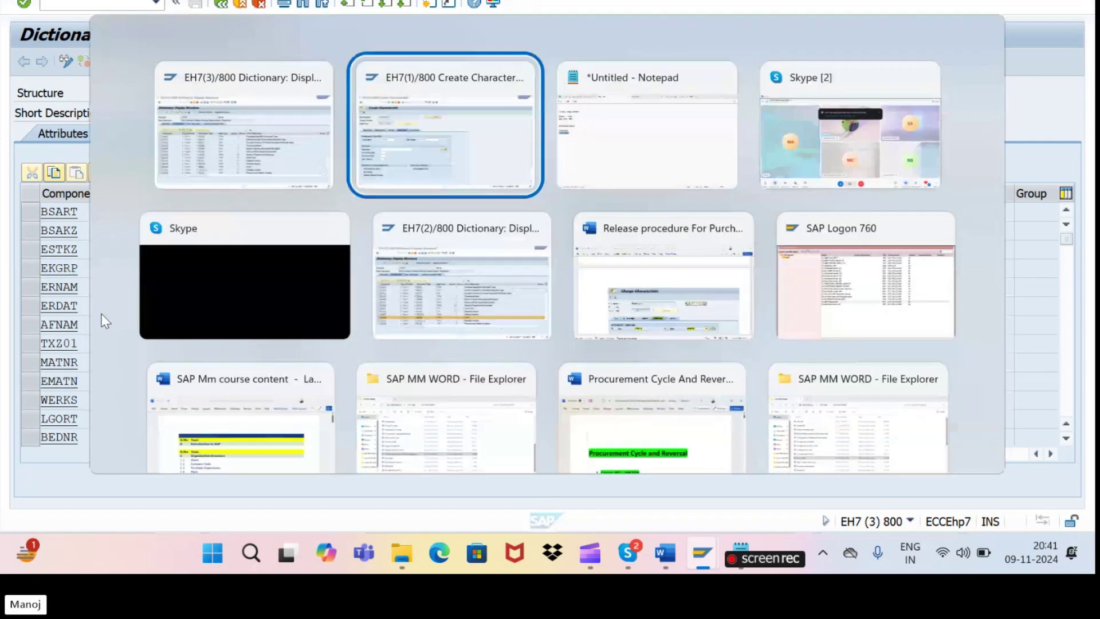
key(ctrl+v)
- Confirm the CEBAN-EKGRP table field reference, accept the dictionary format data, and save characteristic CHARPRG01
key(Return)
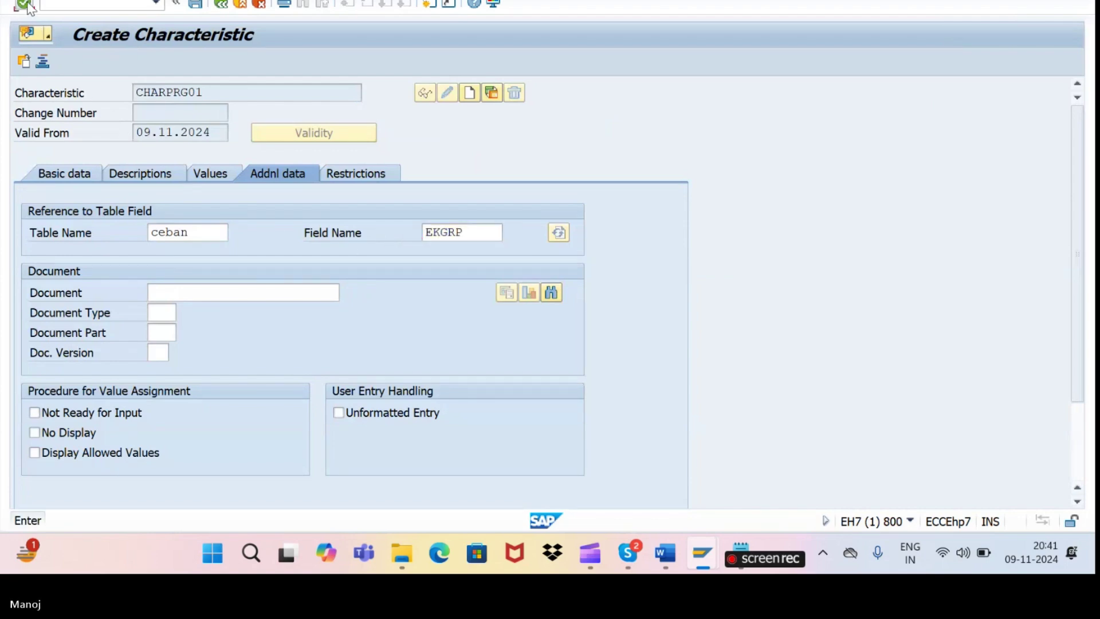
click(510, 453)
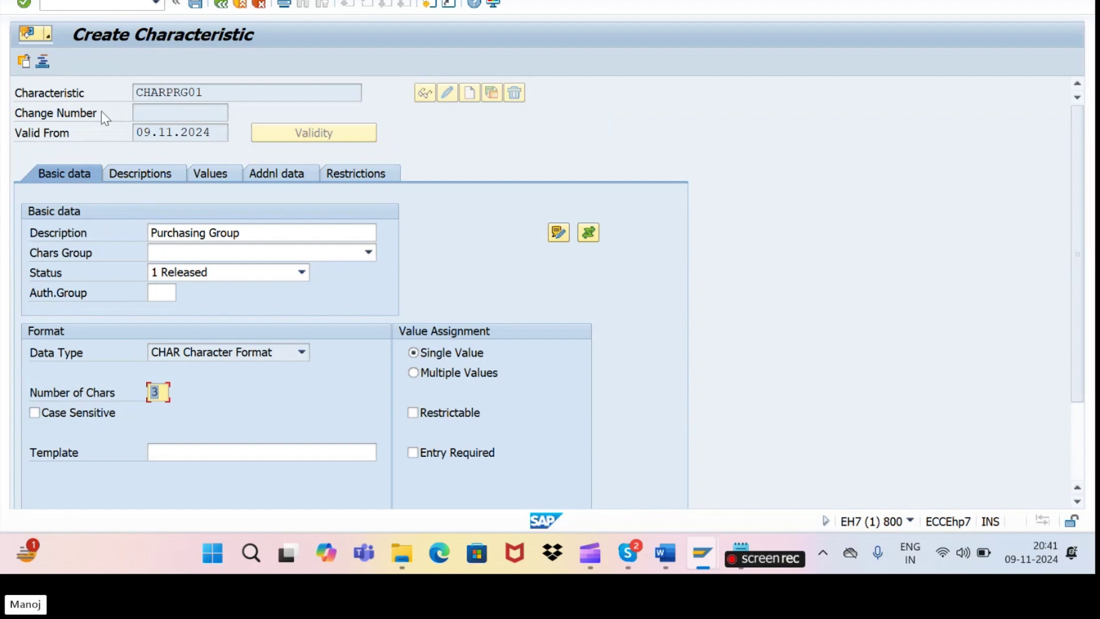
click(23, 4)
click(198, 6)
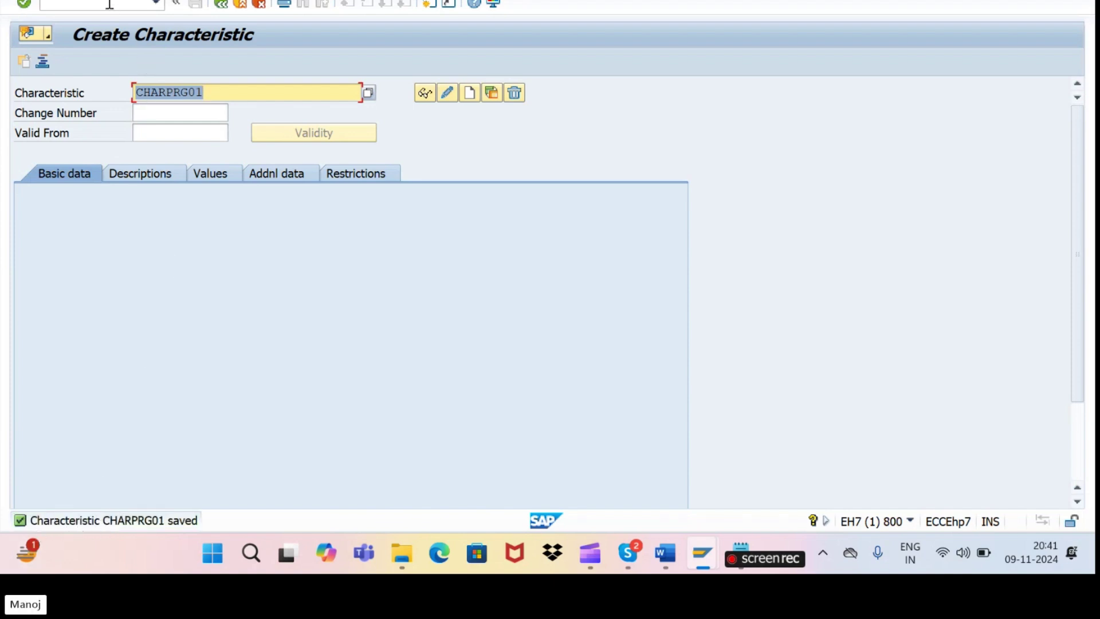
- Switch to the Word document describing the release procedure
key(alt+Tab)
key(alt+Tab)
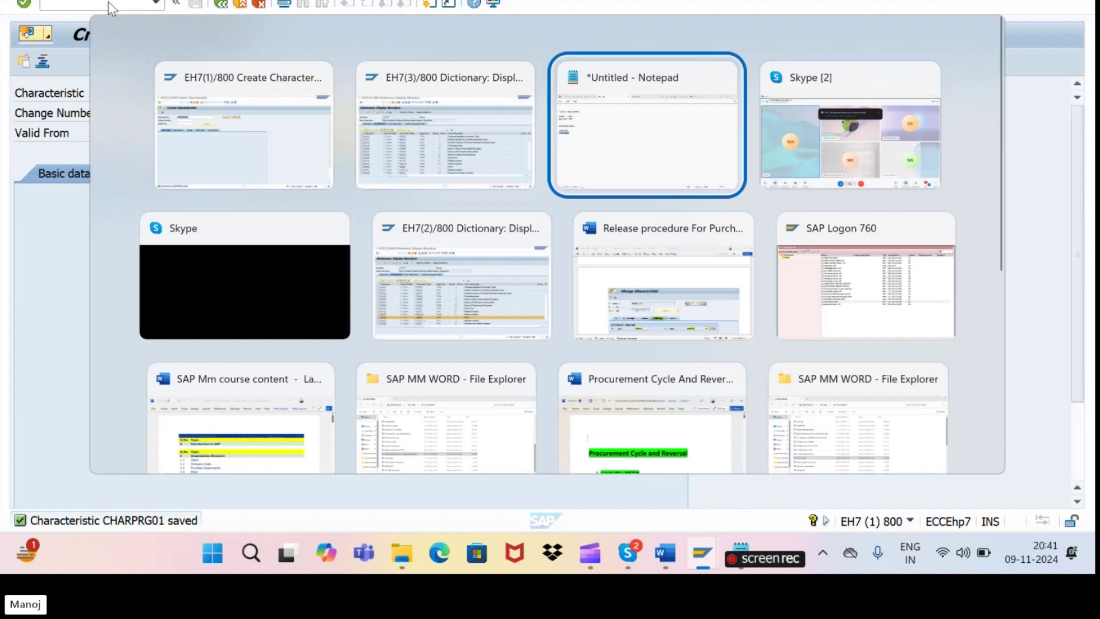
key(alt+shift+Tab)
key(alt+shift+Tab)
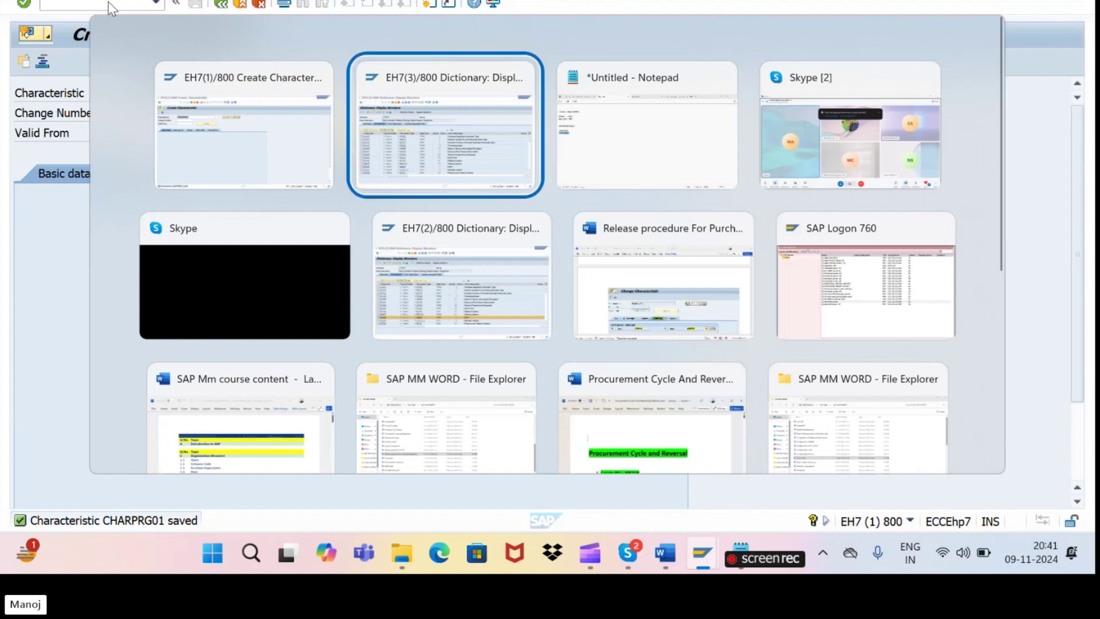
key(alt+Tab)
key(alt+Tab)
key(Down)
key(Left)
key(Right)
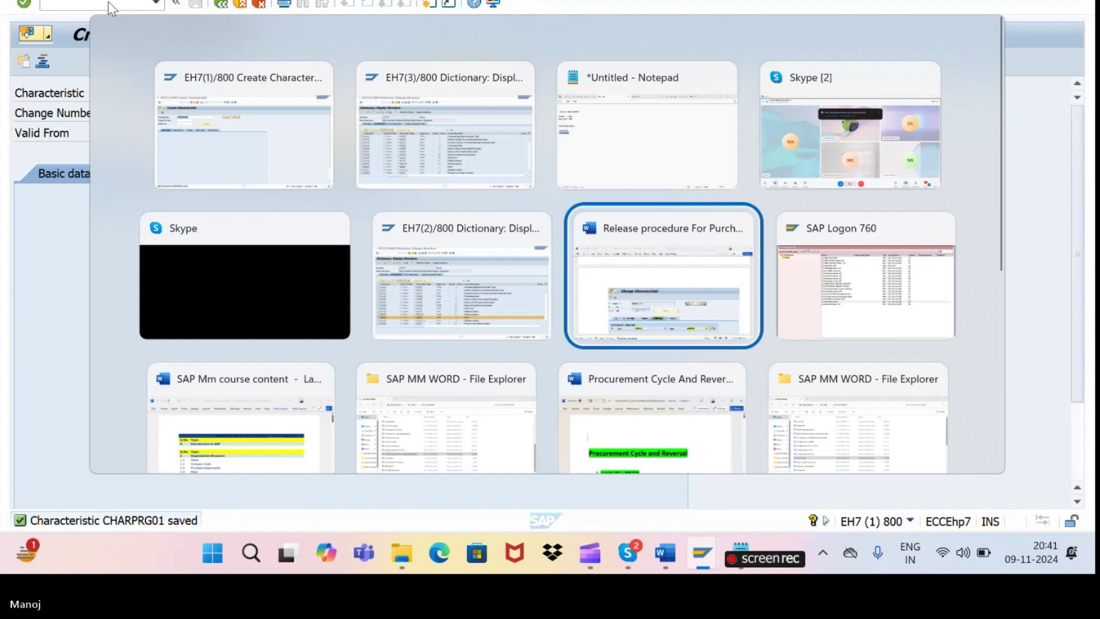
key(Down)
key(Up)
key(Up)
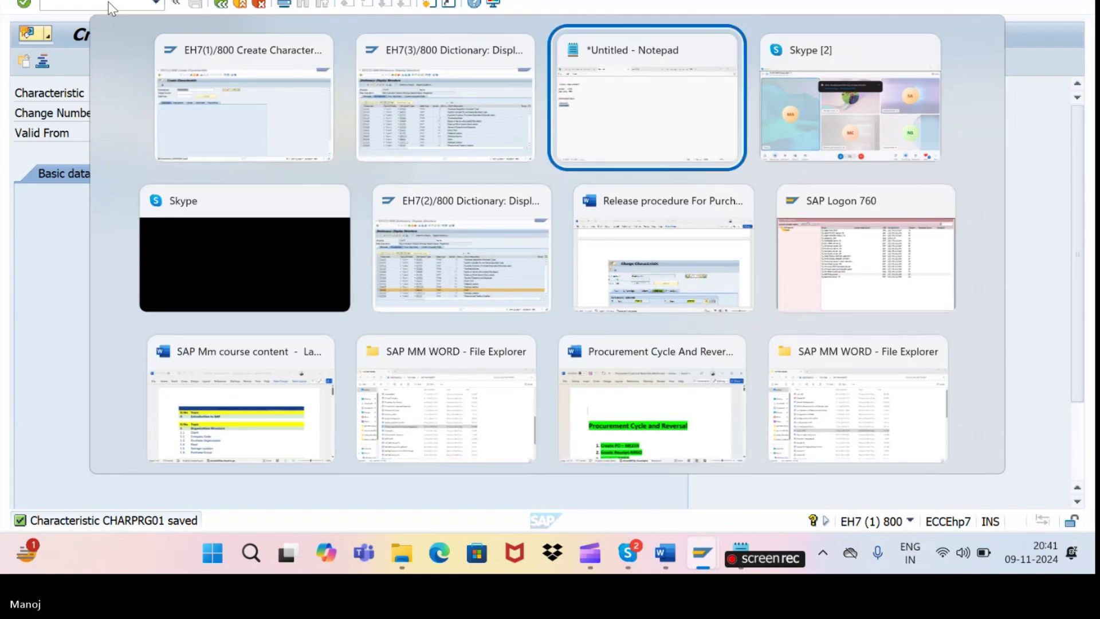
key(Left)
key(Right)
key(Down)
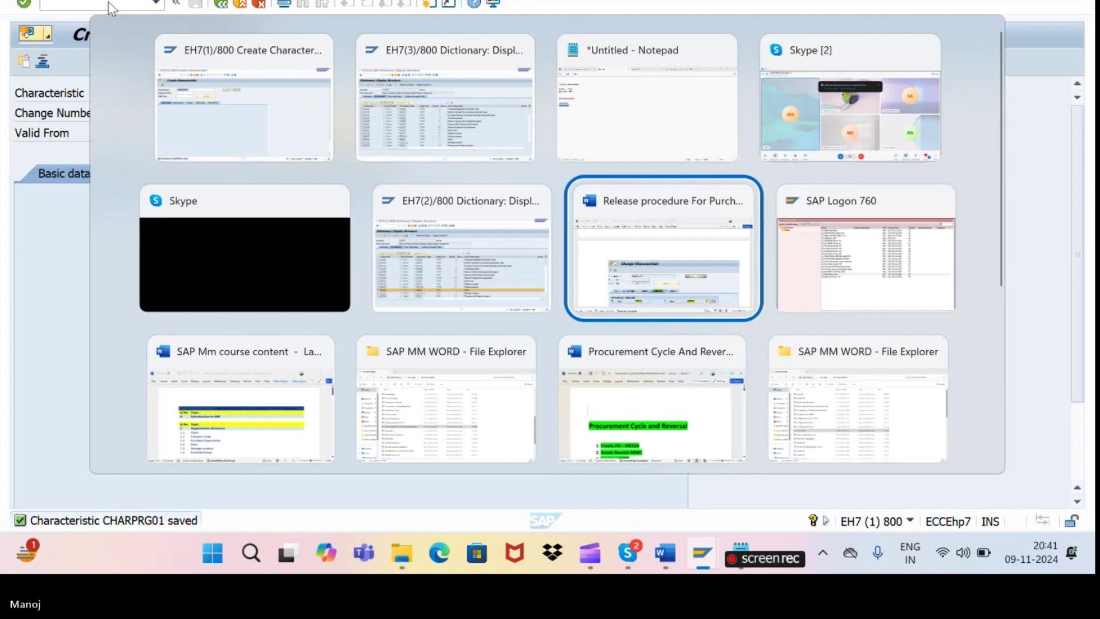
- Find the Step 02 Create Class section in the procedure document and examine its transaction code
scroll(120, 34, down, 10)
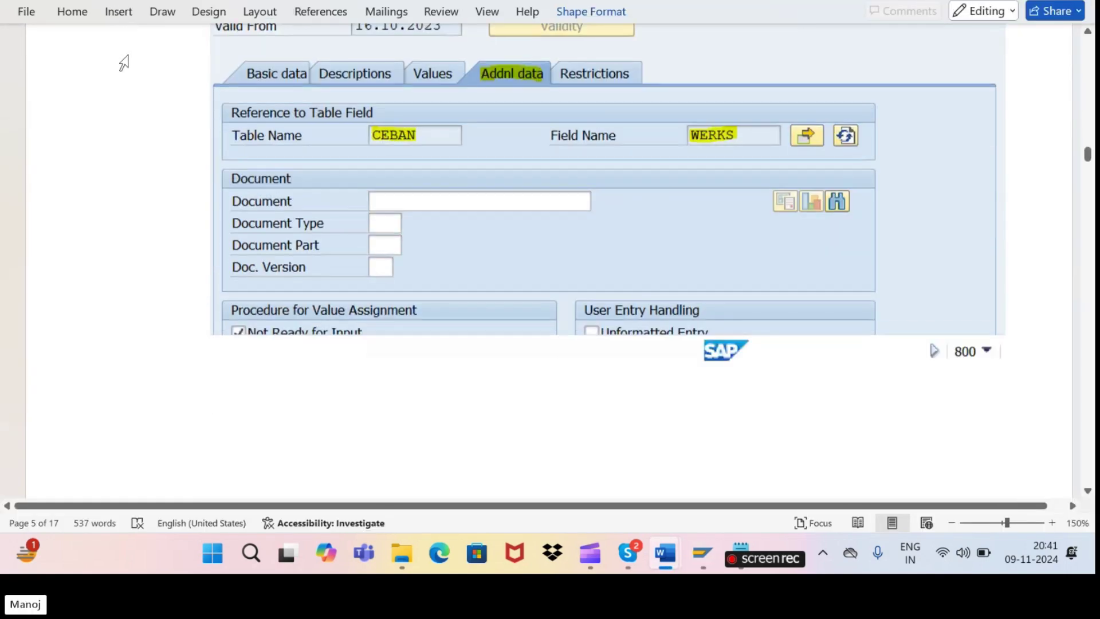
scroll(121, 72, down, 8)
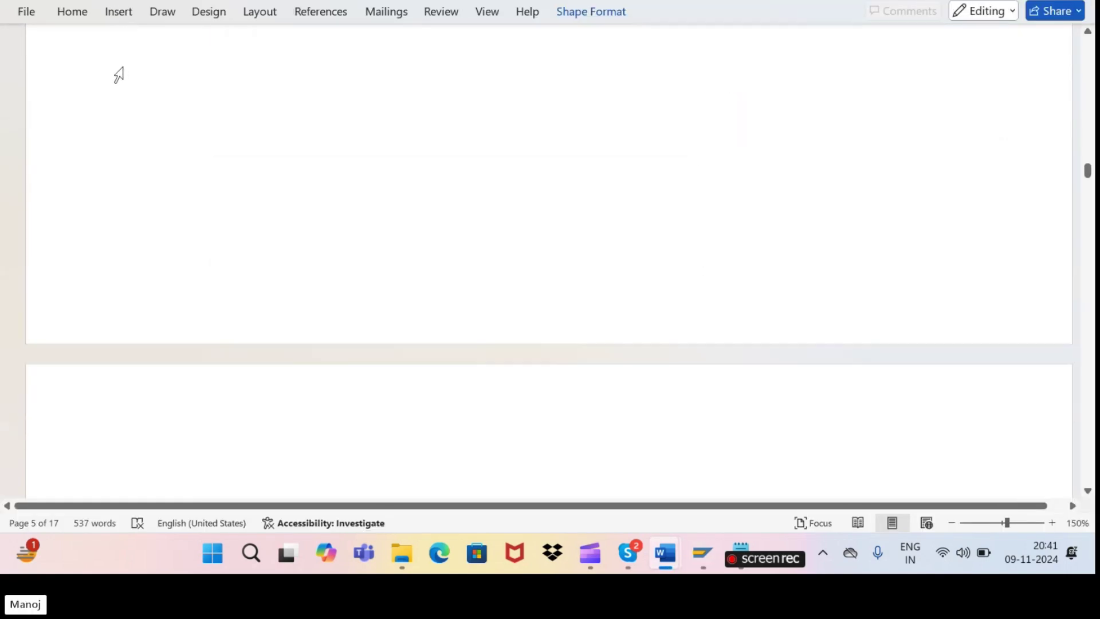
scroll(119, 73, down, 8)
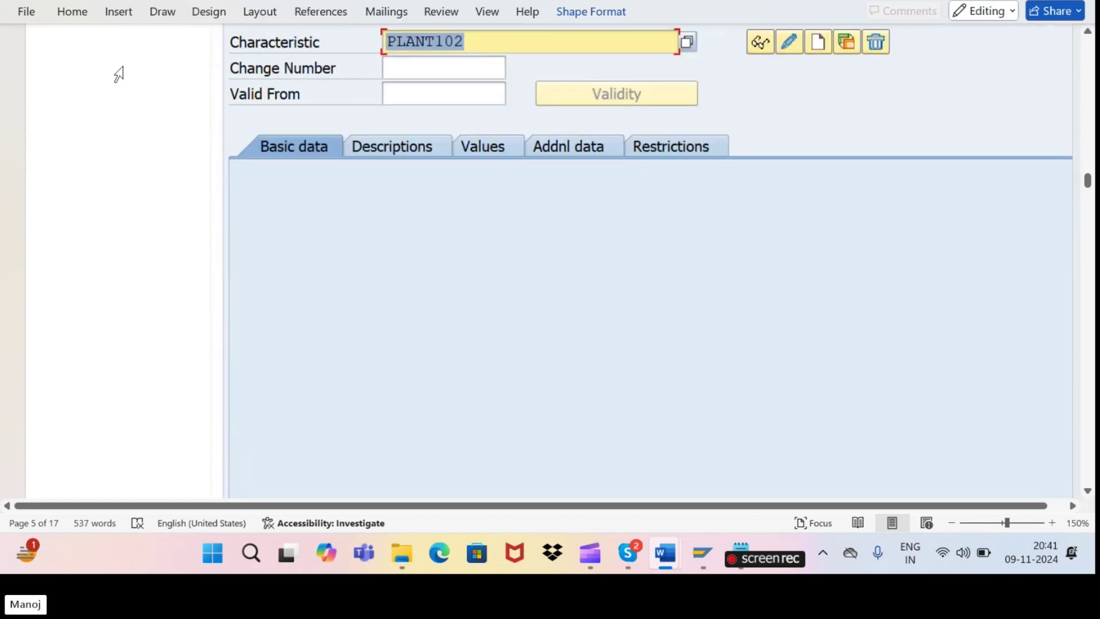
scroll(119, 74, down, 8)
scroll(118, 74, down, 5)
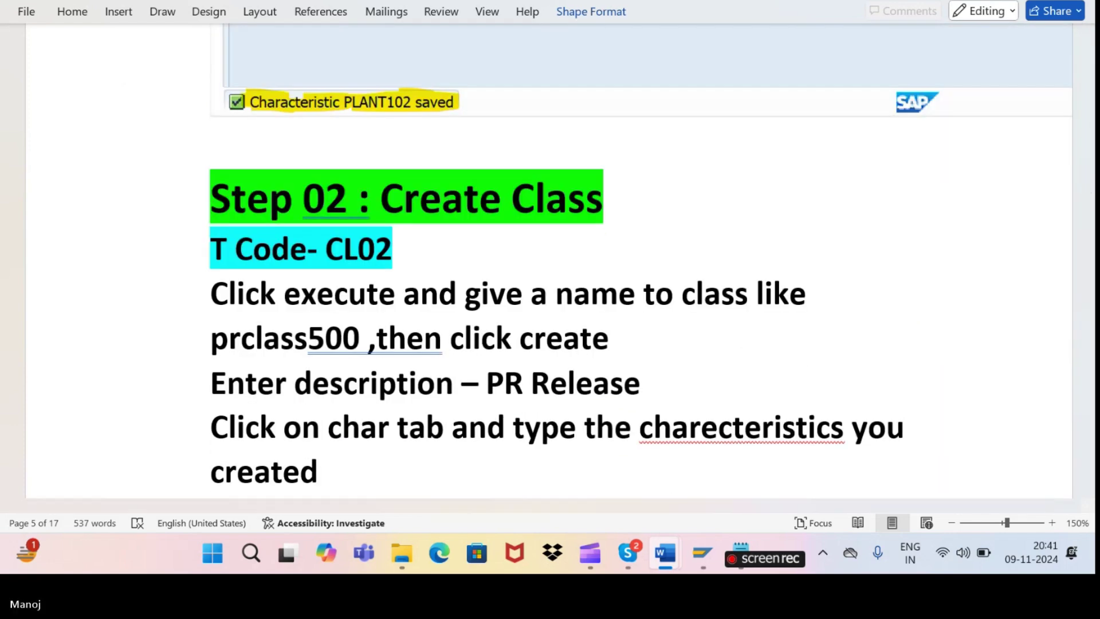
drag(396, 249, 228, 254)
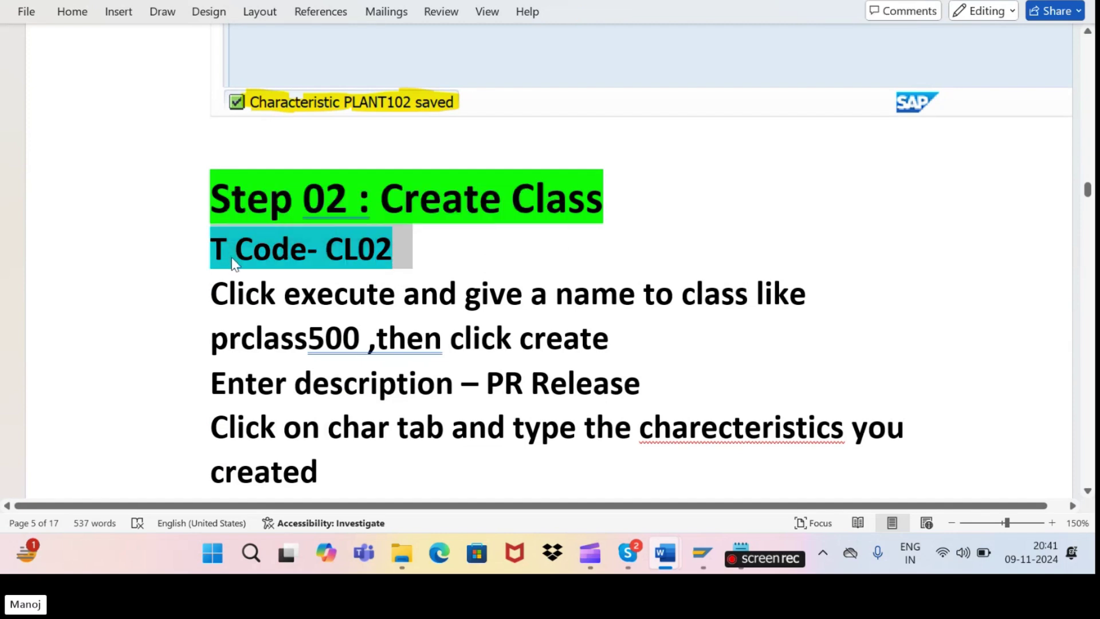
click(233, 255)
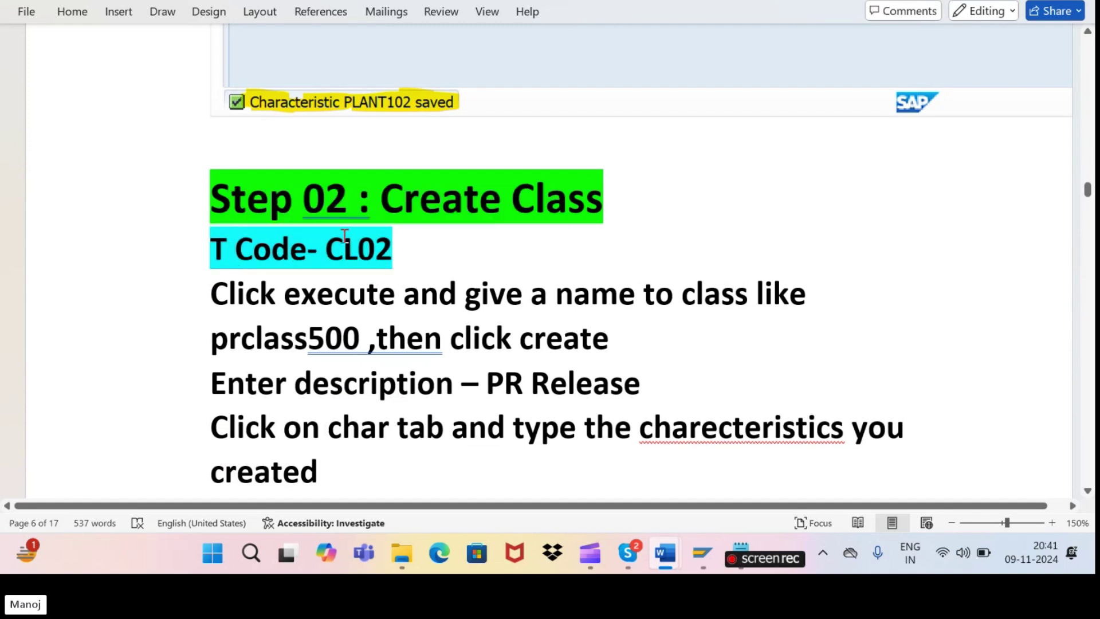
- Switch to the SAP session displaying structure CEBAN and exit the dictionary back to the SAP Easy Access screen
key(alt+Tab)
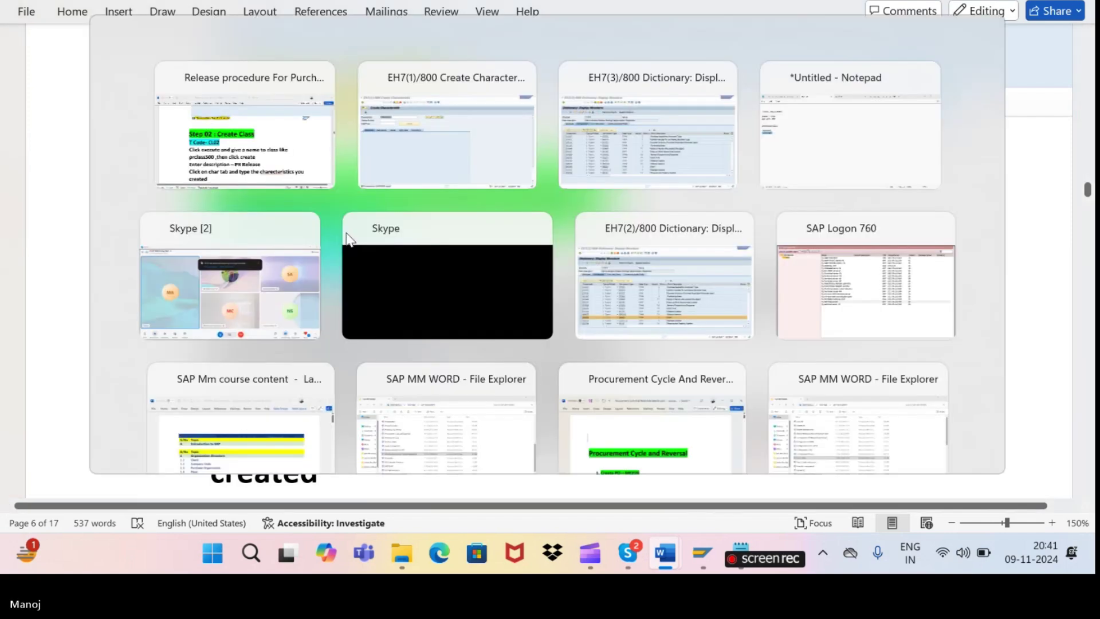
key(alt+Tab)
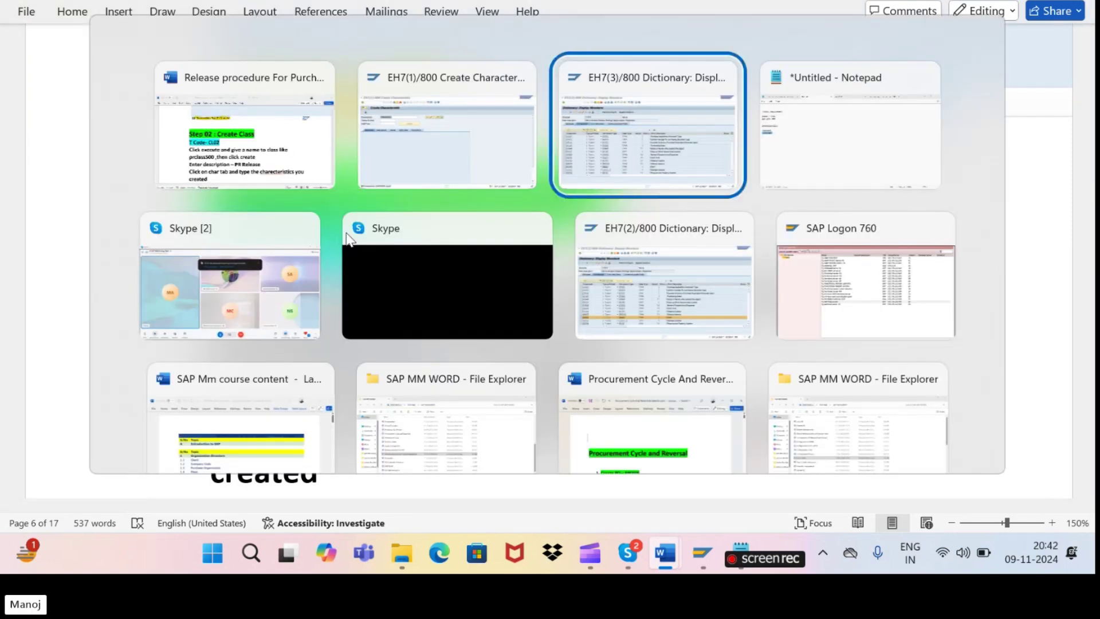
key(alt+shift+Tab)
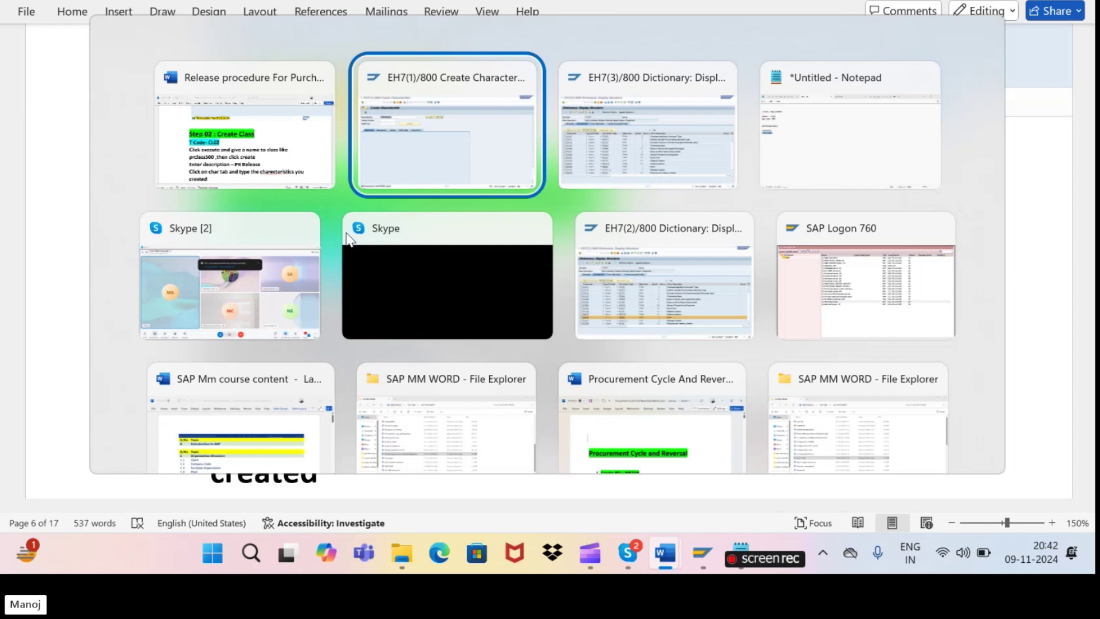
key(alt+Tab)
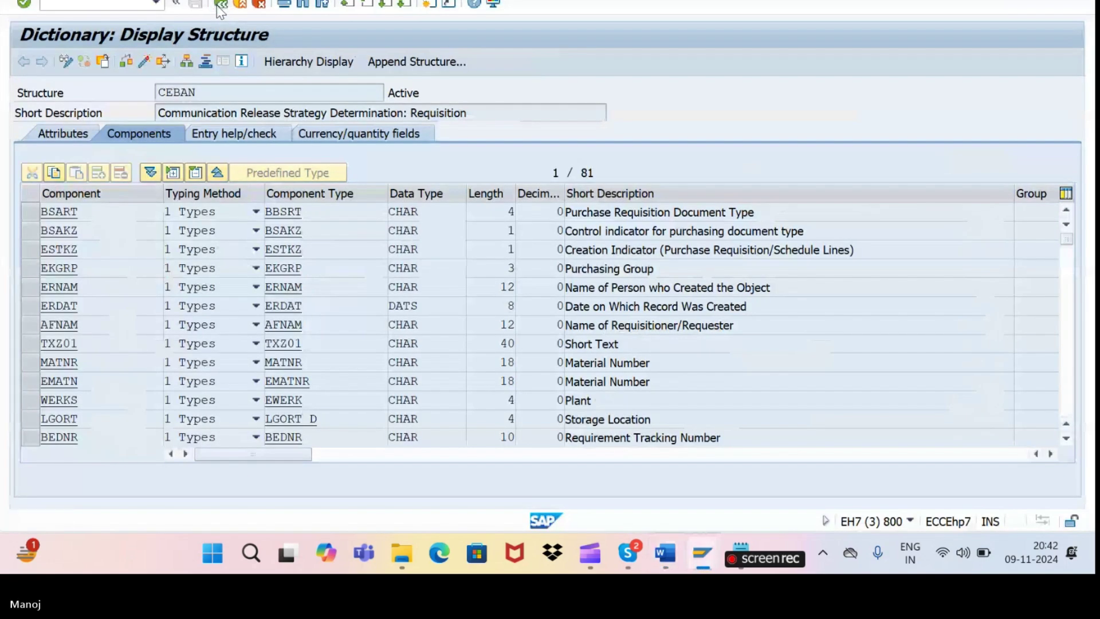
click(220, 5)
click(222, 4)
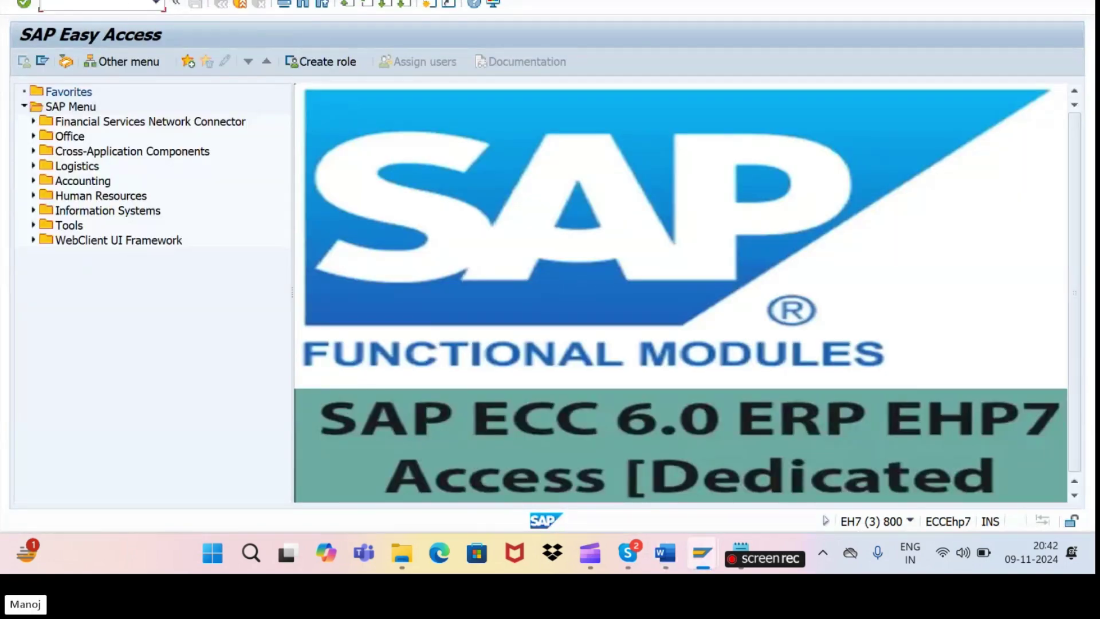
- Run transaction spro and display the SAP Customizing Implementation Guide
click(107, 3)
text(spro)
key(Return)
click(77, 62)
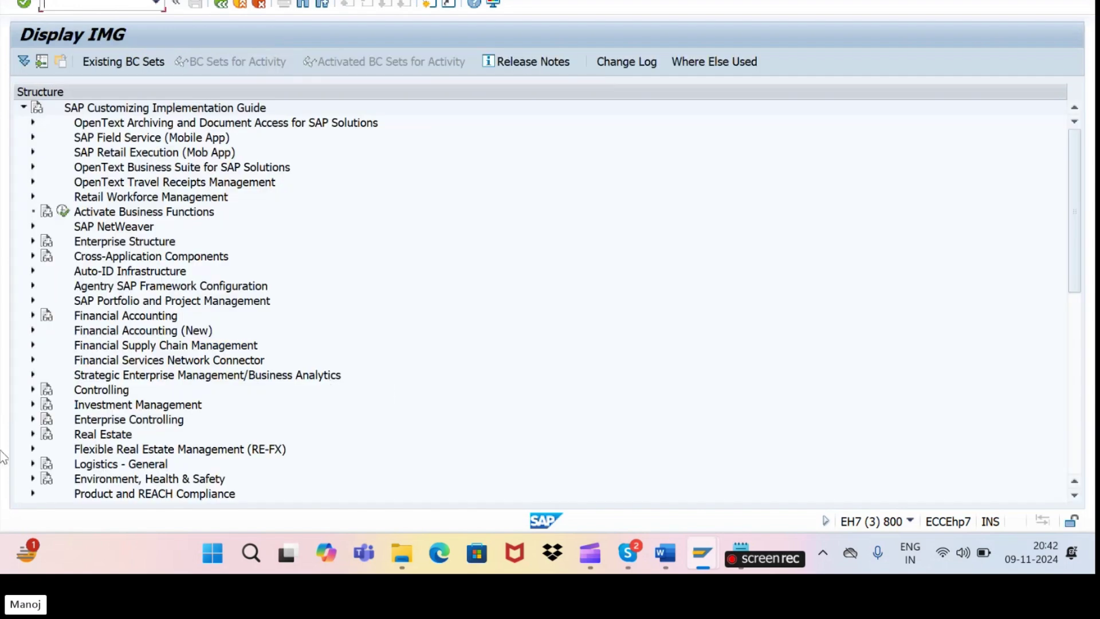
- Open the Edit Classes activity under Materials Management, Purchasing, Purchase Requisition, Release Procedure, Procedure with Classification
scroll(138, 402, down, 2)
scroll(137, 402, down, 3)
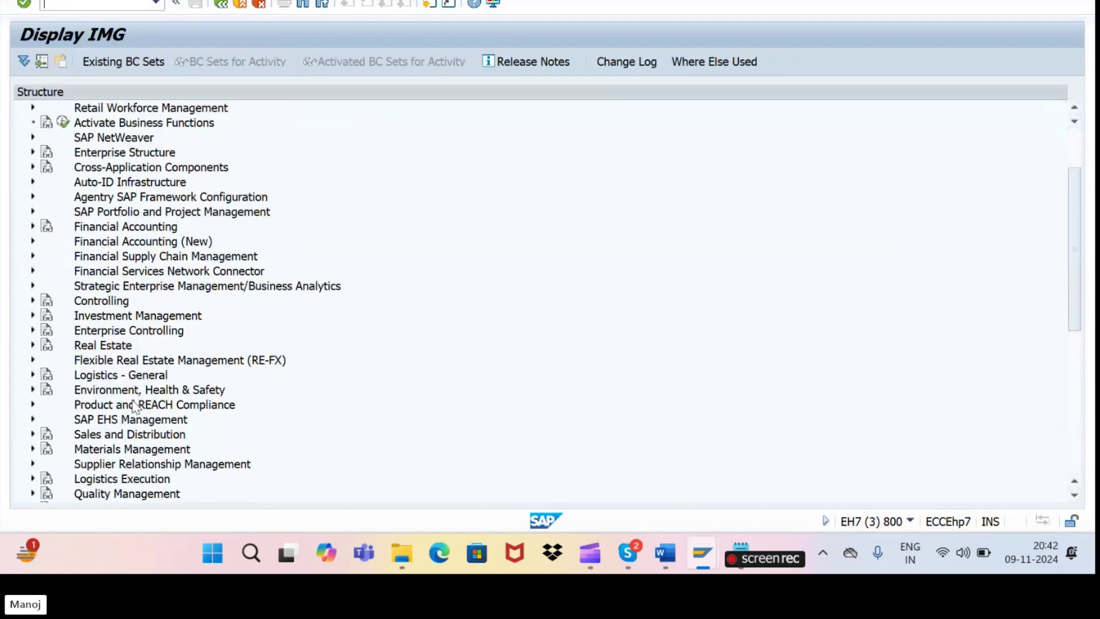
click(33, 435)
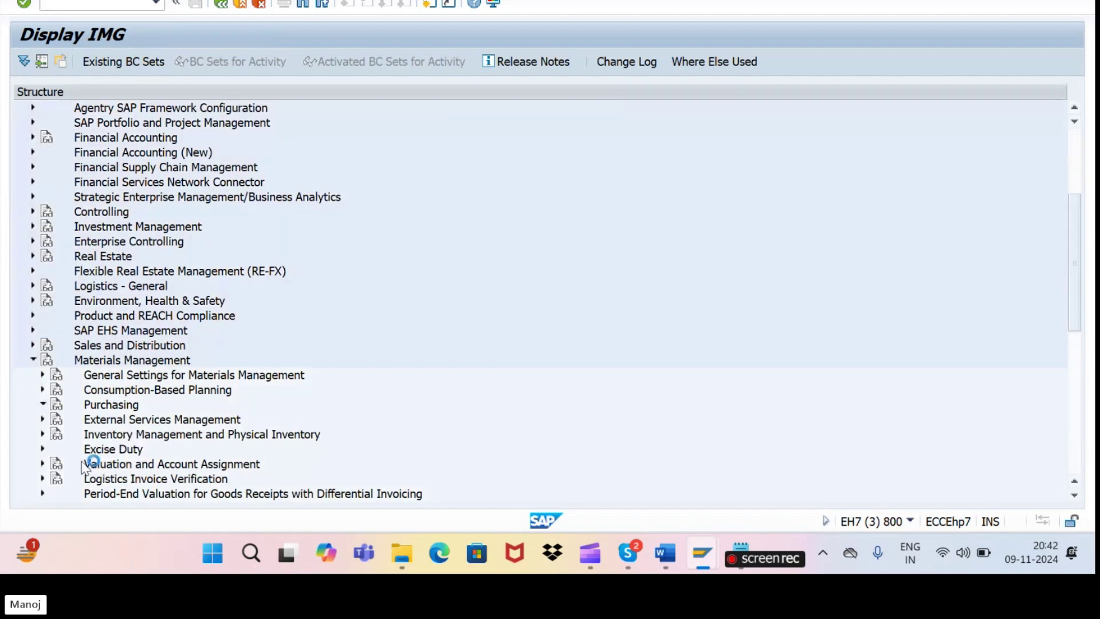
double_click(89, 404)
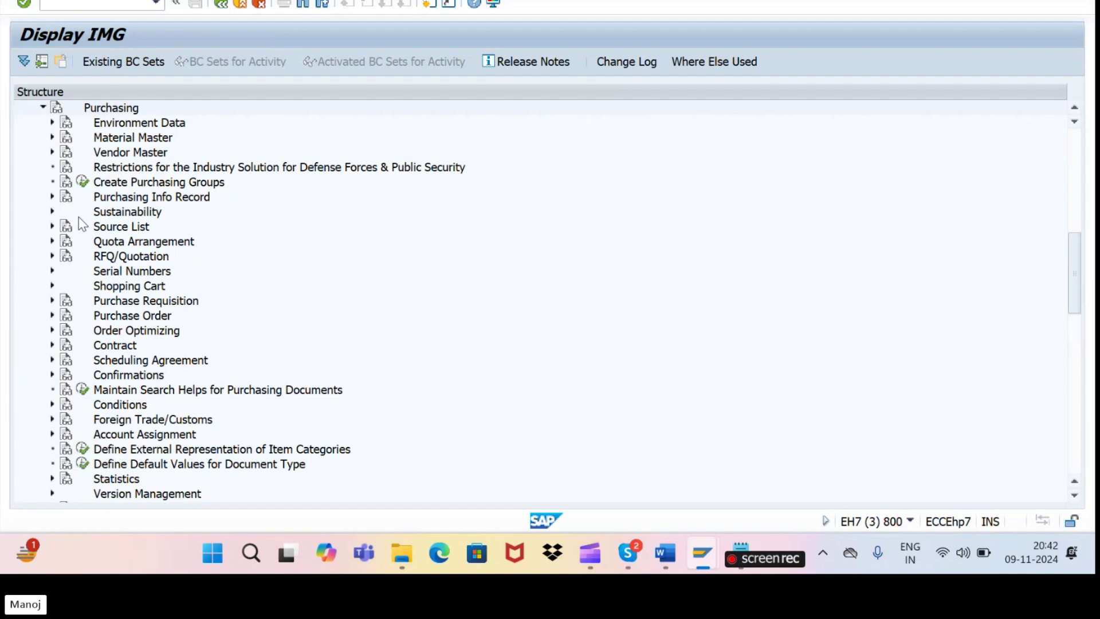
click(52, 302)
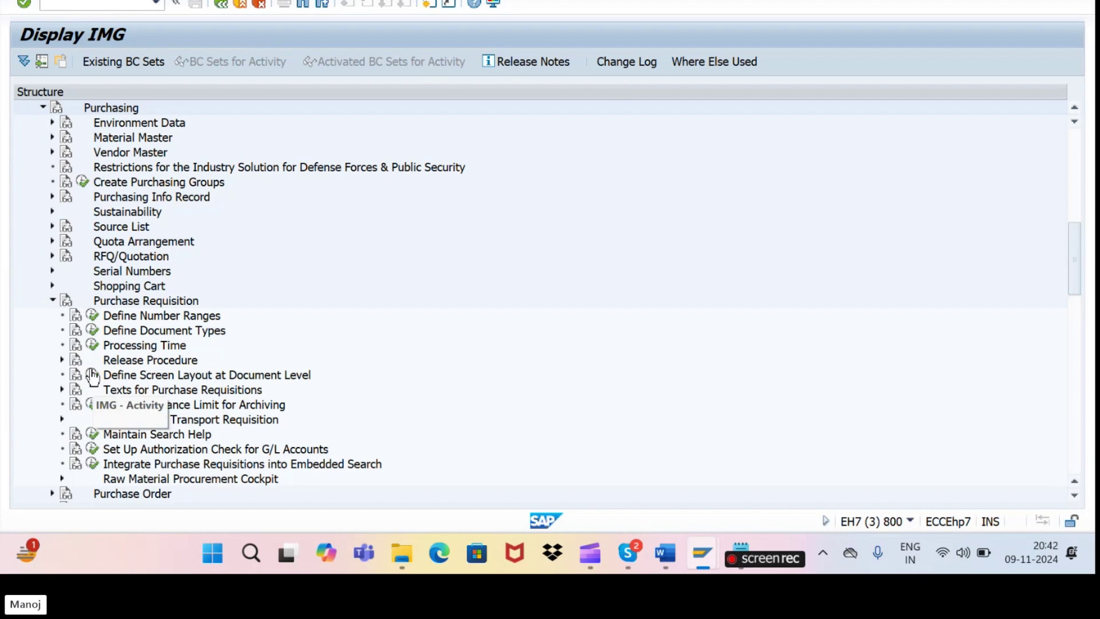
click(62, 360)
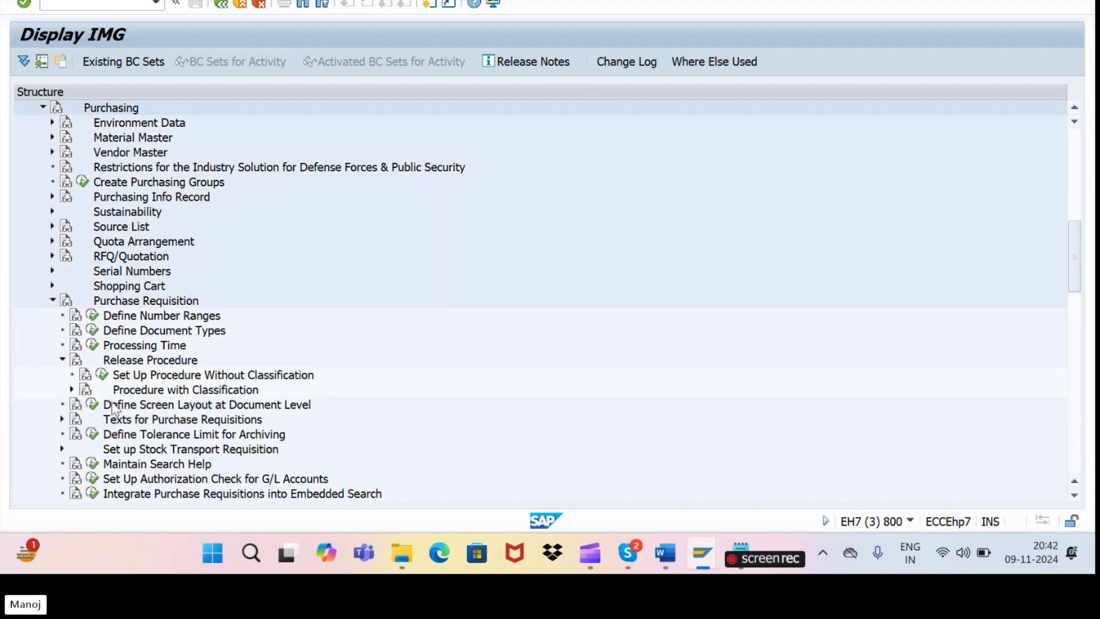
click(71, 389)
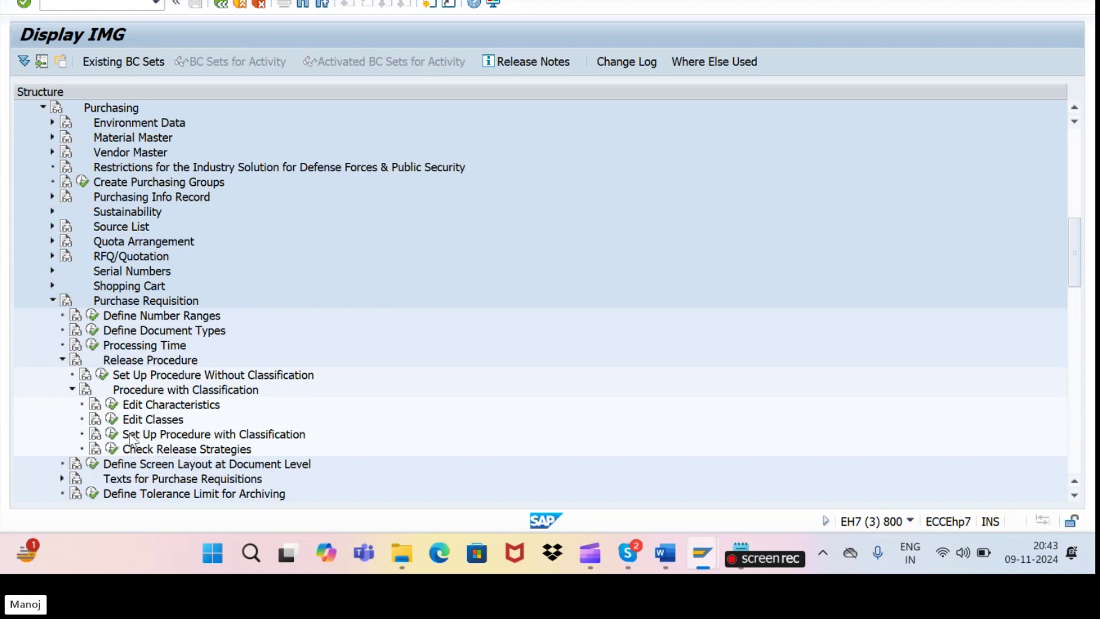
click(112, 423)
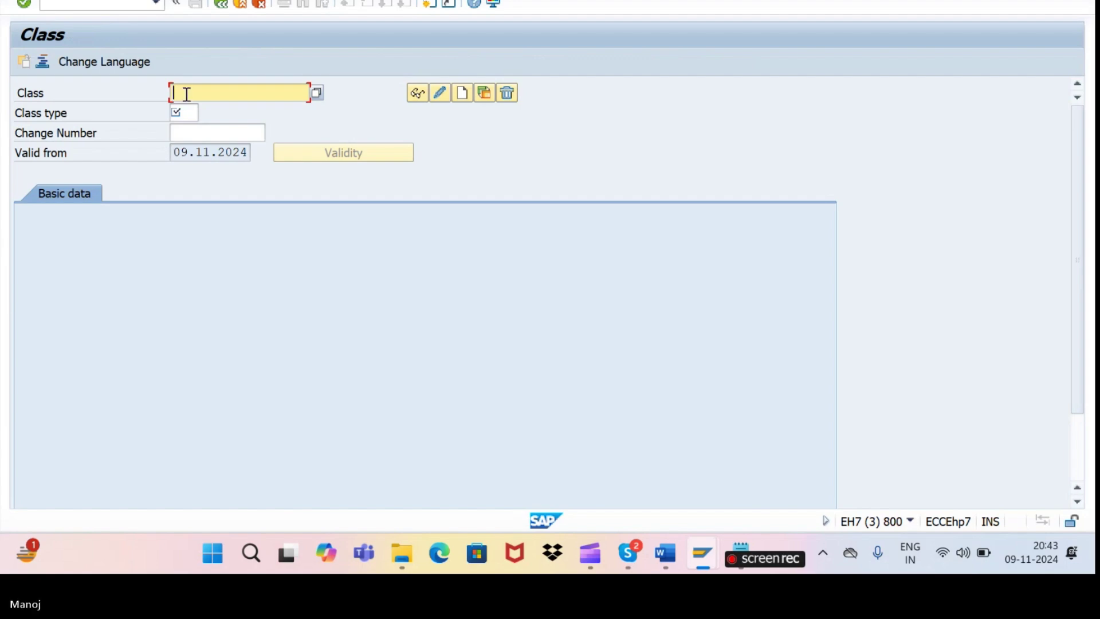
- Switch to the Notepad notes and add the heading Class below the characteristic names
key(alt+Tab)
key(alt+Tab)
key(alt+Tab)
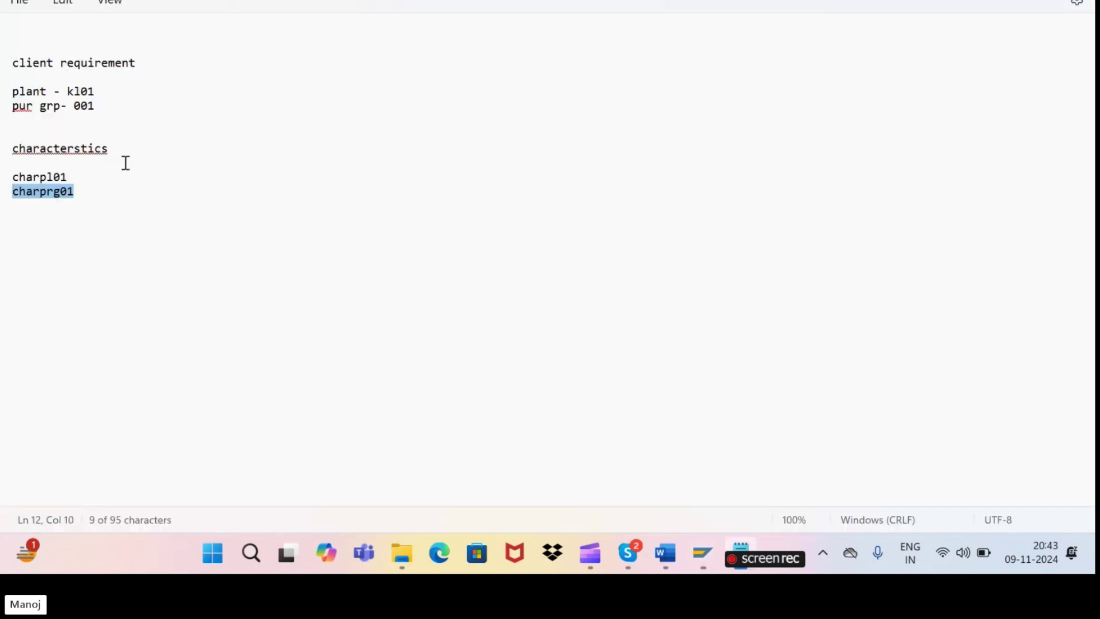
click(115, 192)
key(Return)
key(Return)
key(Return)
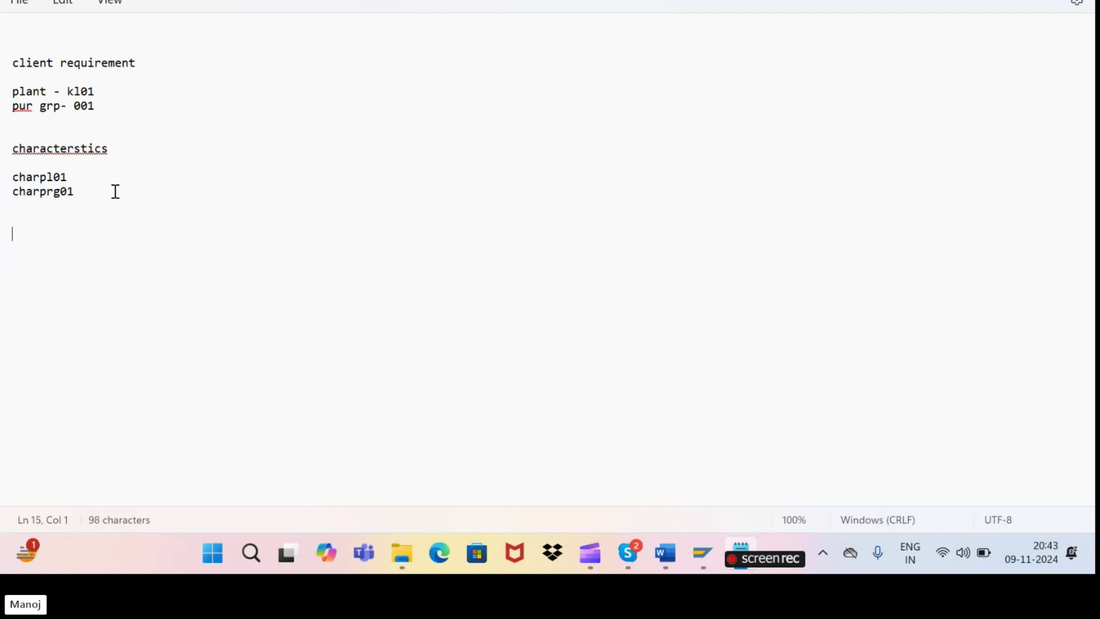
text(cl)
key(Caps_Lock)
key(BackSpace)
key(BackSpace)
text(C1AA)
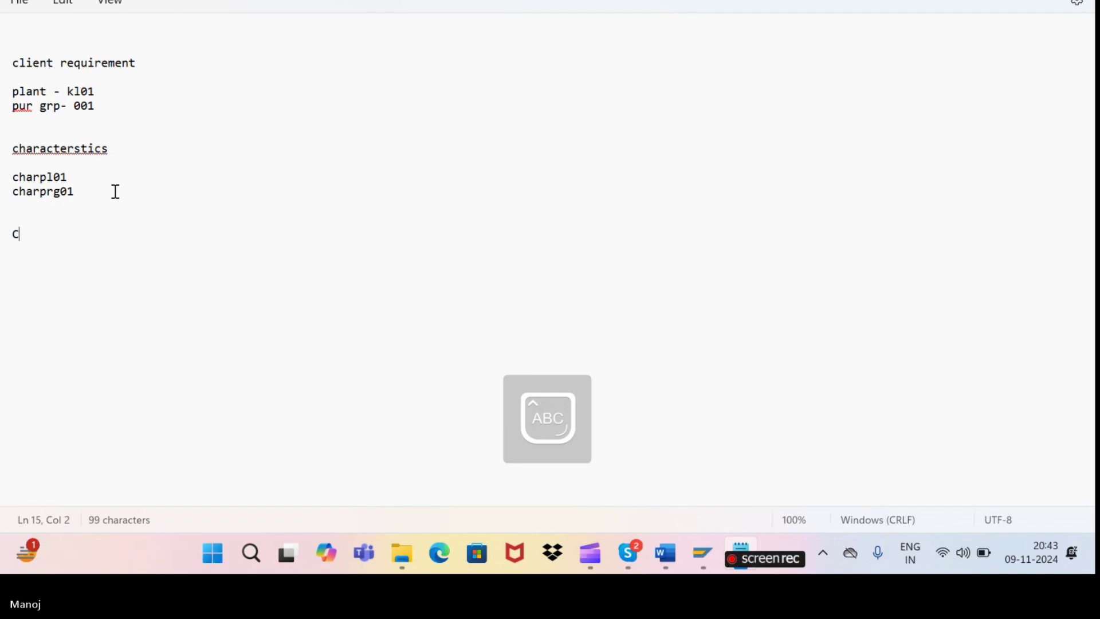
key(BackSpace)
key(BackSpace)
key(Caps_Lock)
key(Caps_Lock)
key(Caps_Lock)
text(ass)
key(Return)
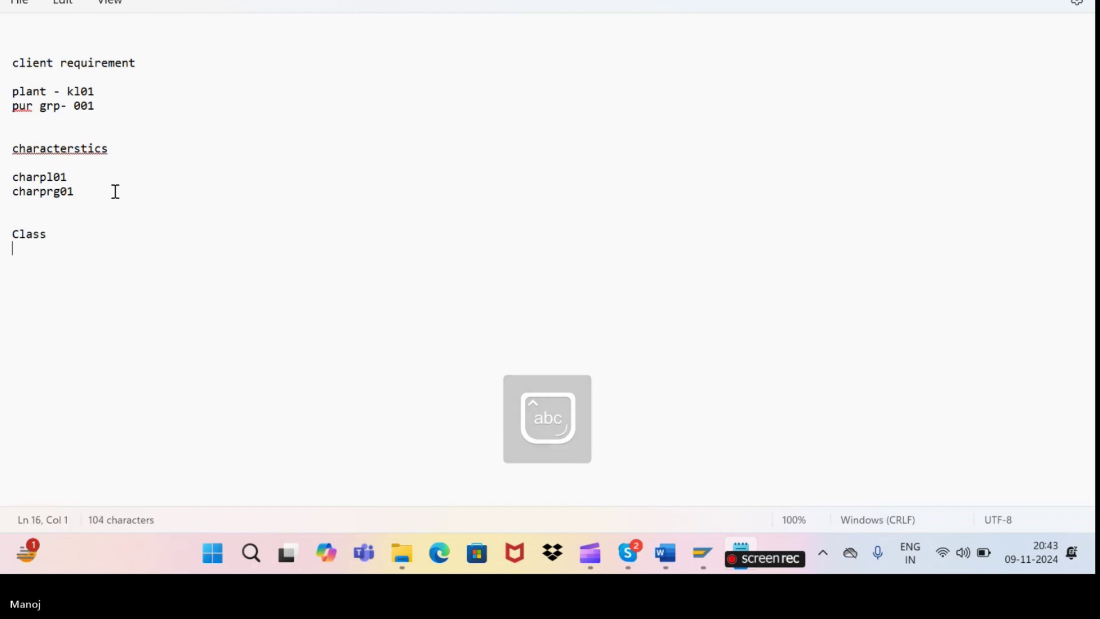
- Write the class name clas_01 under the Class heading, separated by a blank line
text(\)
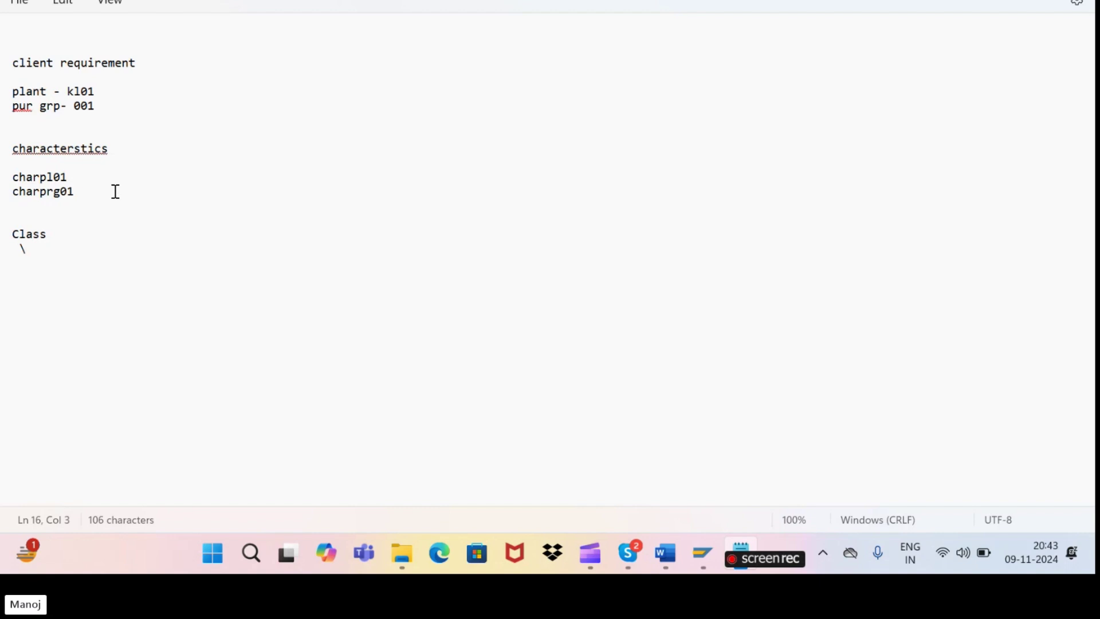
key(BackSpace)
key(BackSpace)
key(Return)
text(clas_01)
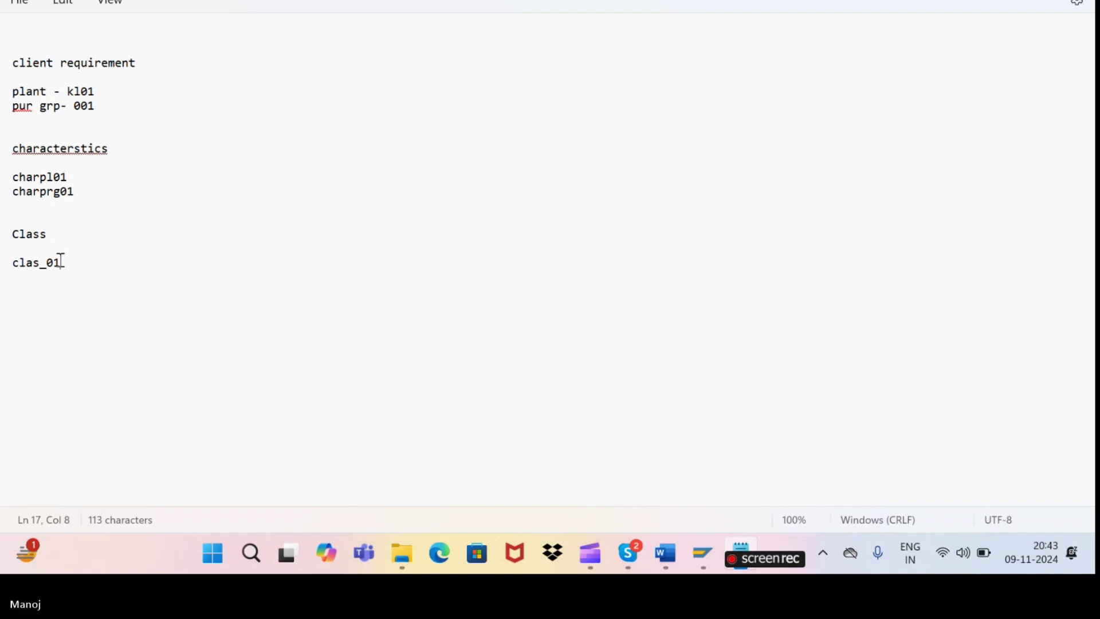
- Copy the class name clas_01 from the notes into the Class field in SAP
double_click(20, 265)
key(ctrl+c)
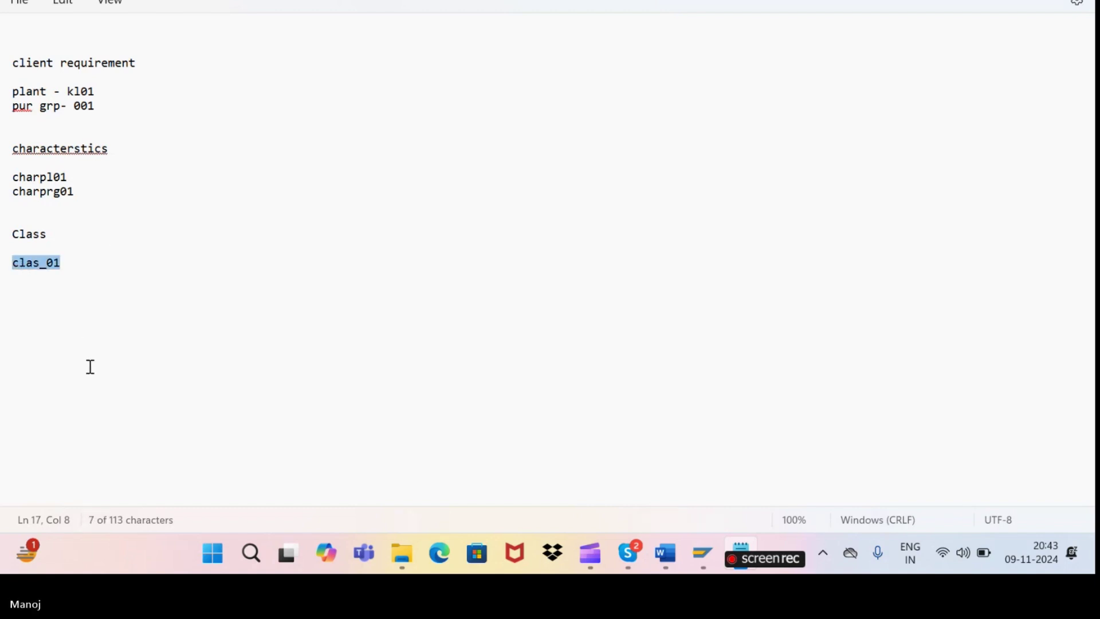
key(alt+Tab)
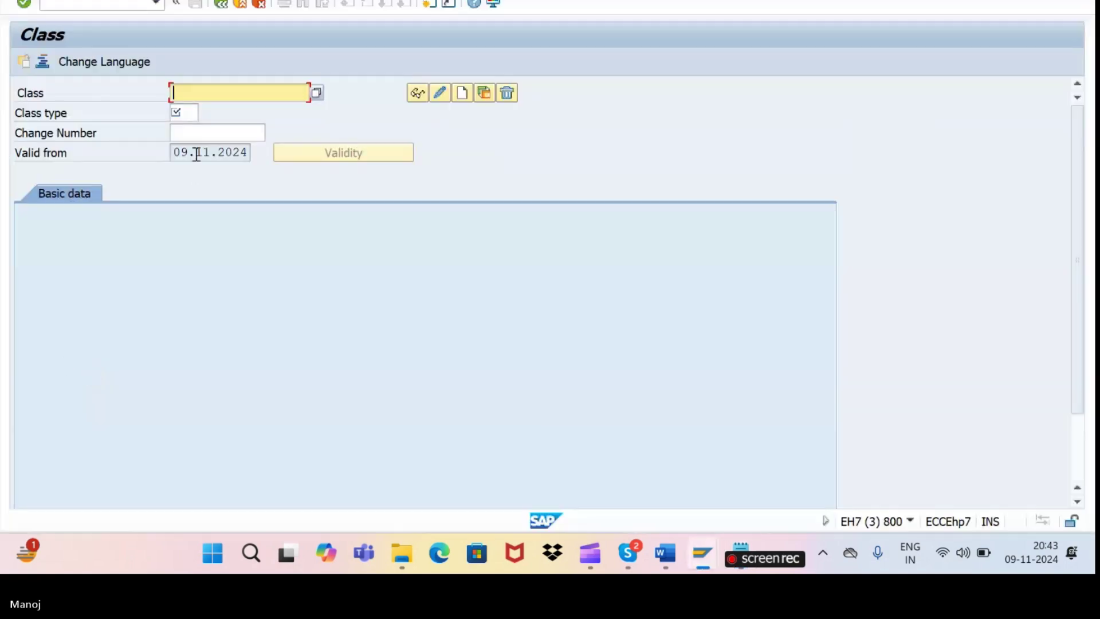
key(ctrl+v)
- Choose class type 032 Release strategy for clas_01 and start creating the class
click(192, 114)
click(206, 112)
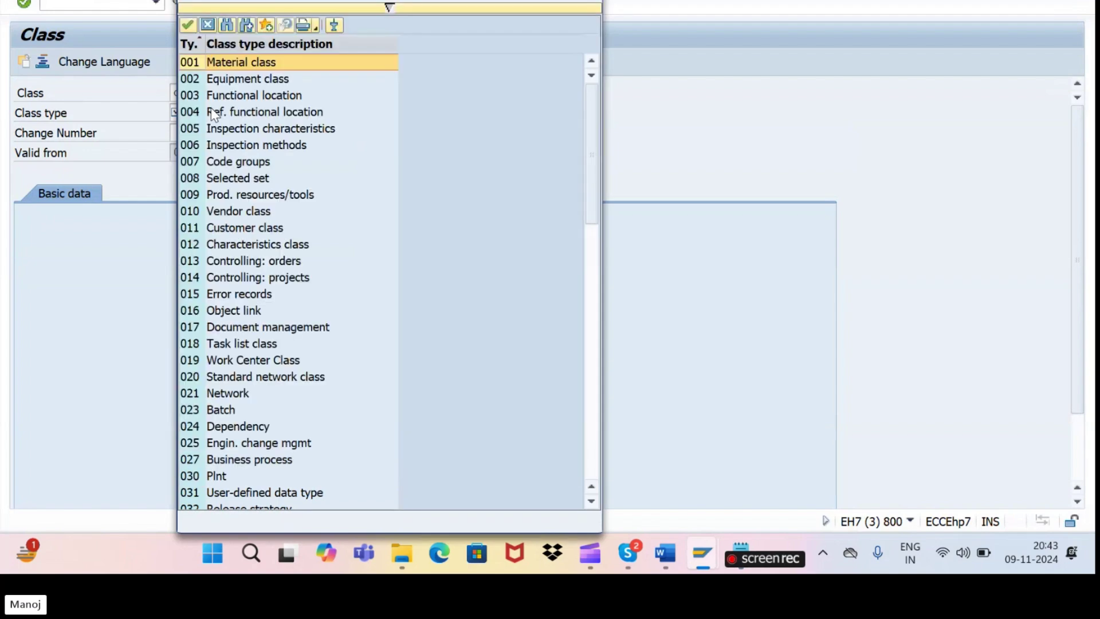
scroll(212, 264, down, 2)
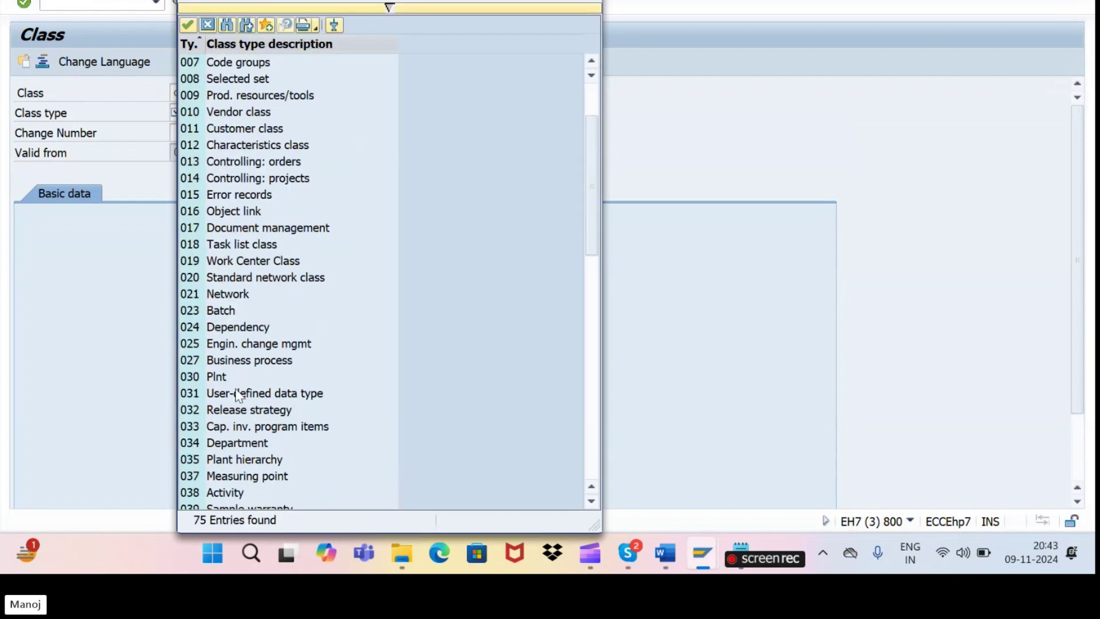
scroll(238, 466, down, 1)
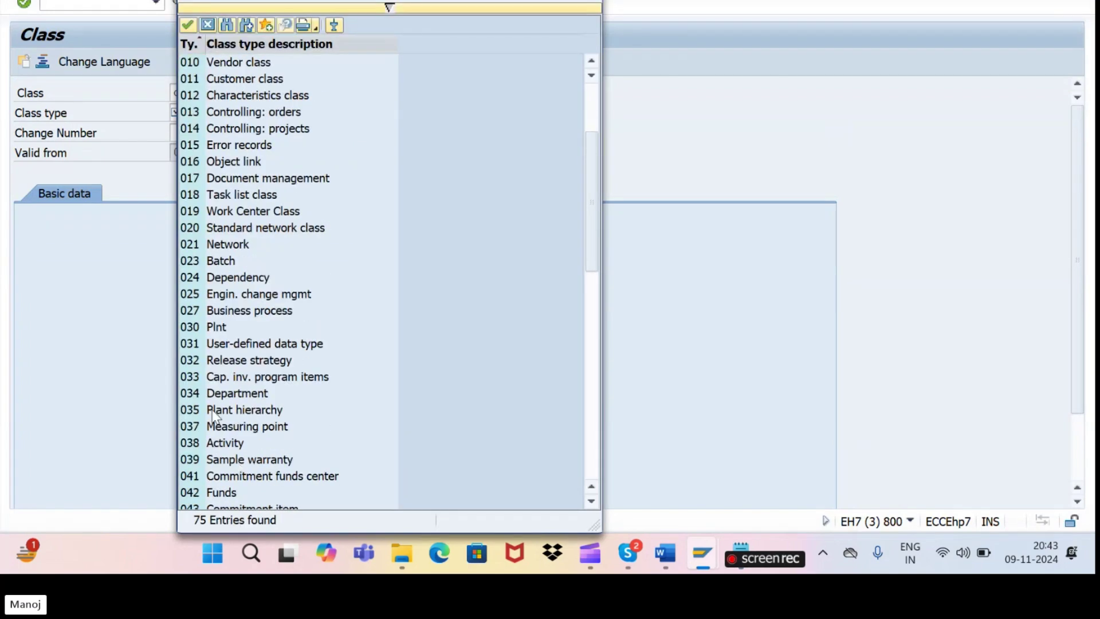
double_click(240, 361)
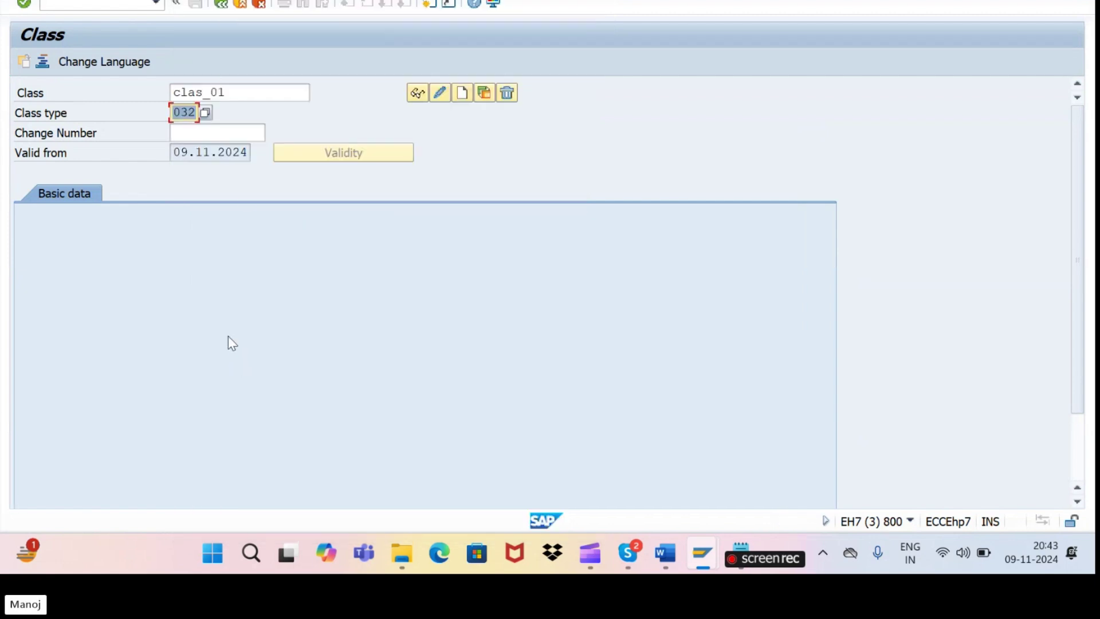
click(227, 93)
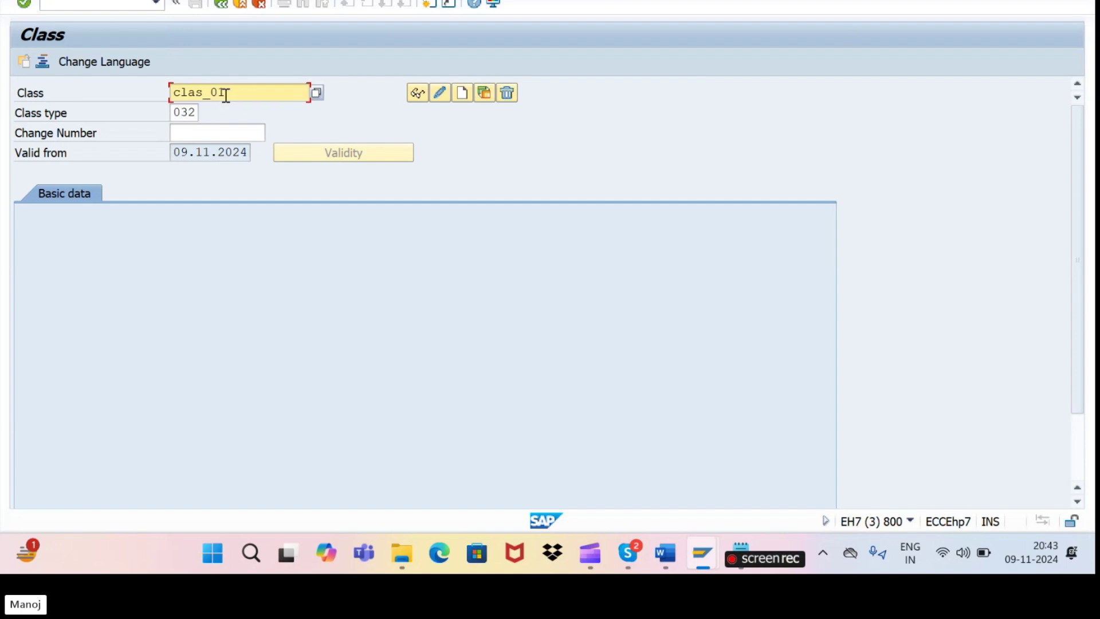
click(462, 94)
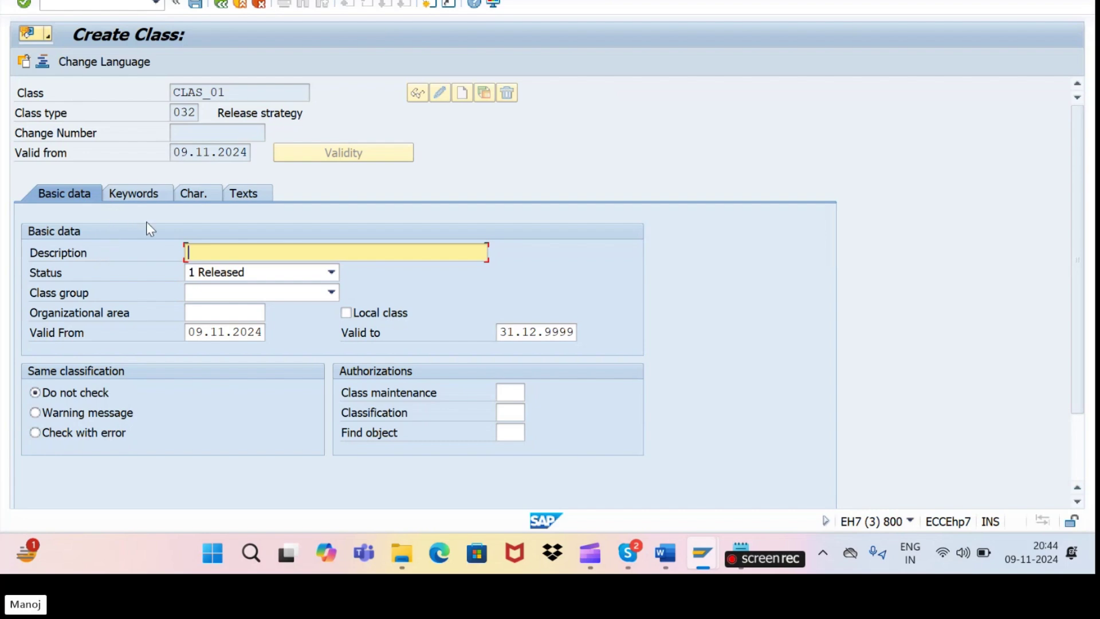
- Copy the class name CLAS_01 into the class description and confirm the basic data
drag(227, 92, 162, 92)
key(ctrl+c)
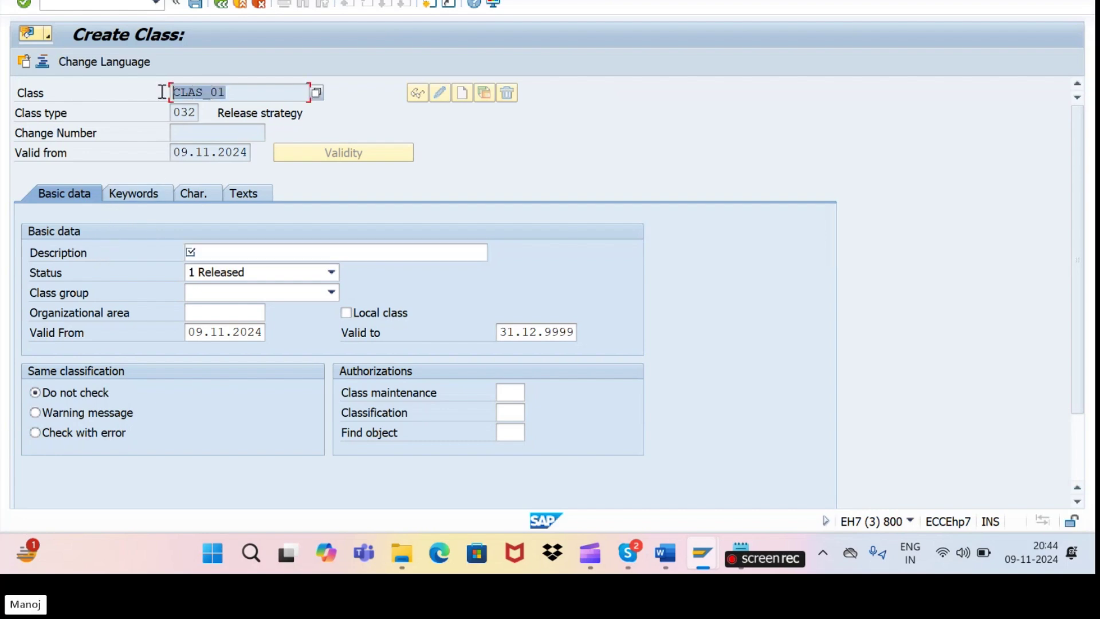
click(164, 91)
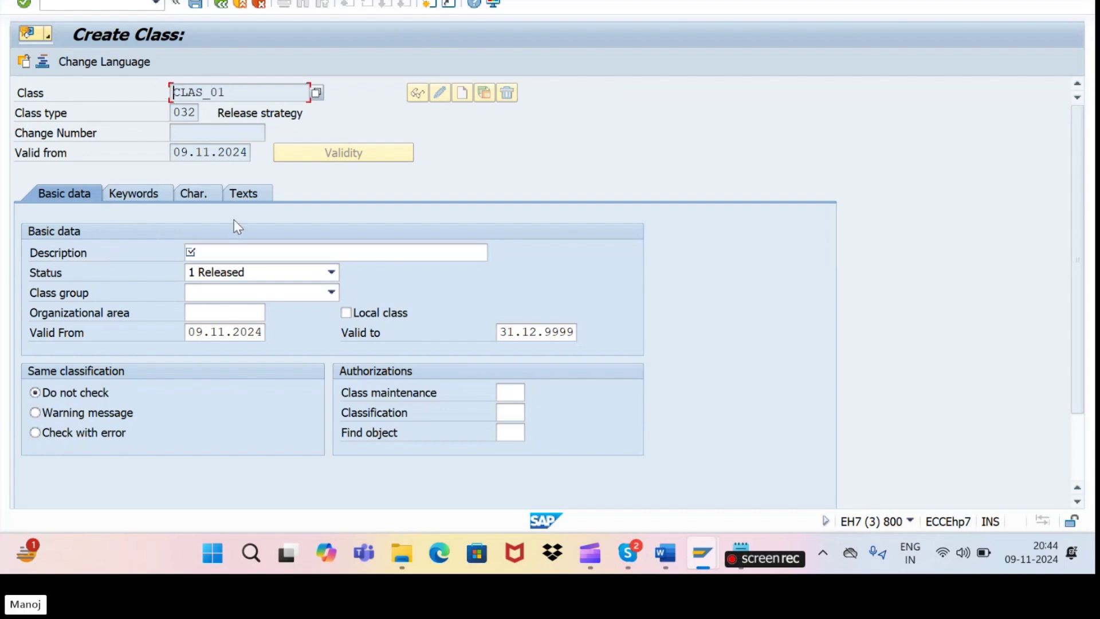
click(225, 255)
key(ctrl+v)
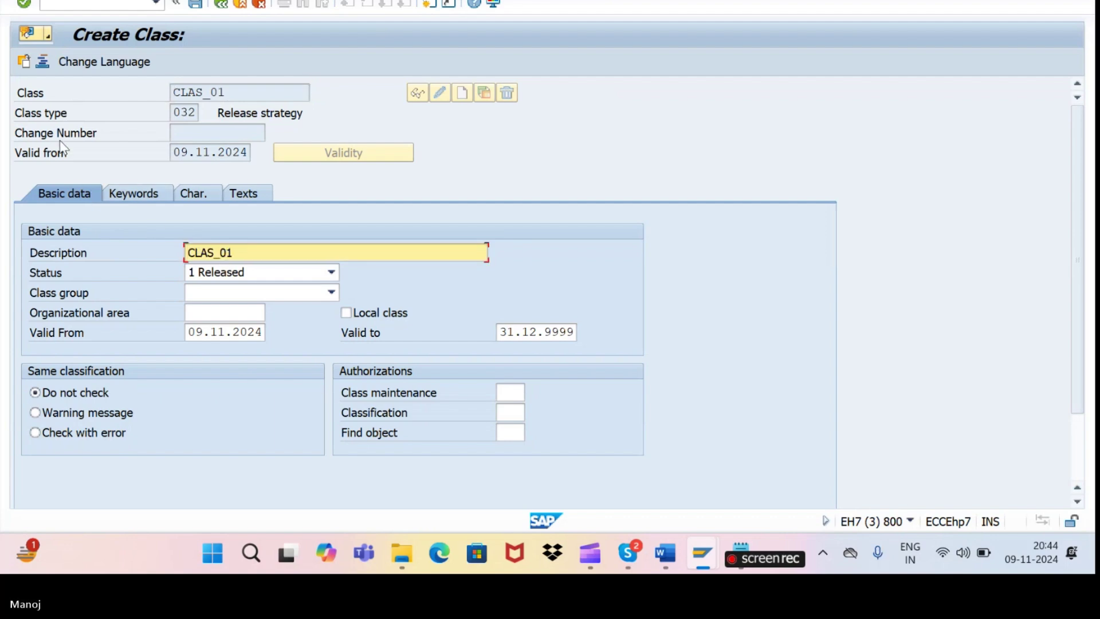
click(23, 3)
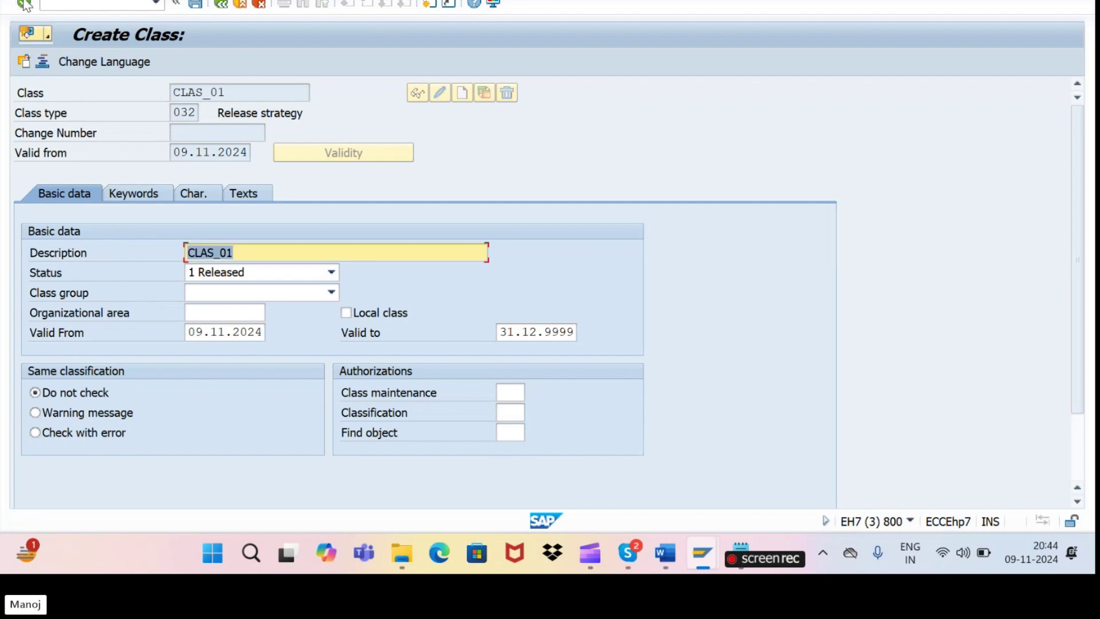
- Copy the characteristics charpl01 and charprg01 from the notes into the characteristics list of class CLAS_01 and save the class
click(132, 193)
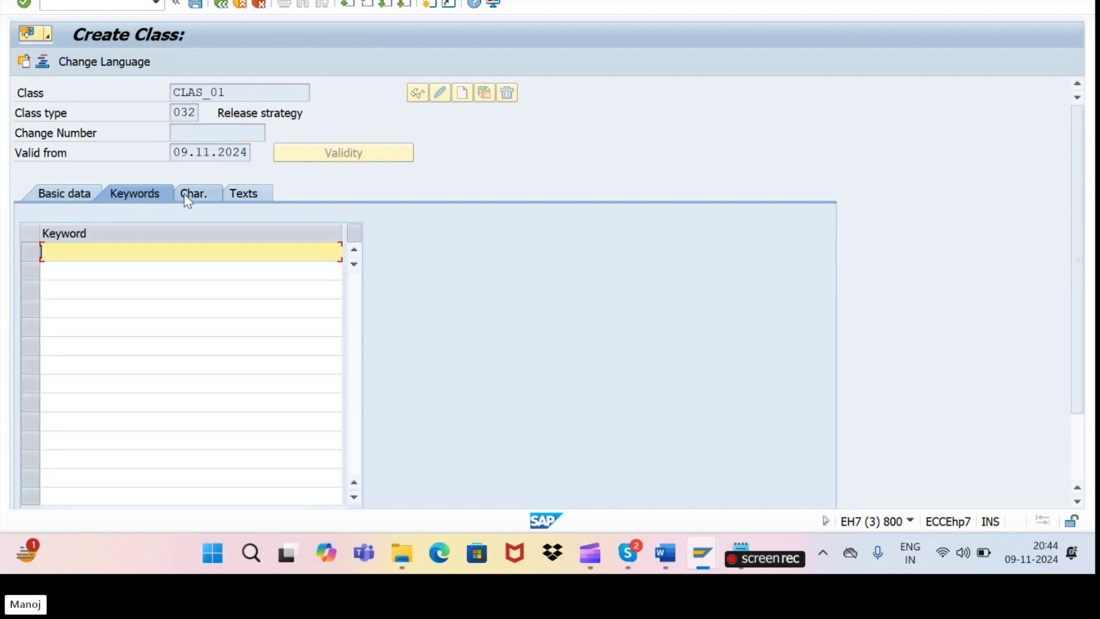
click(182, 193)
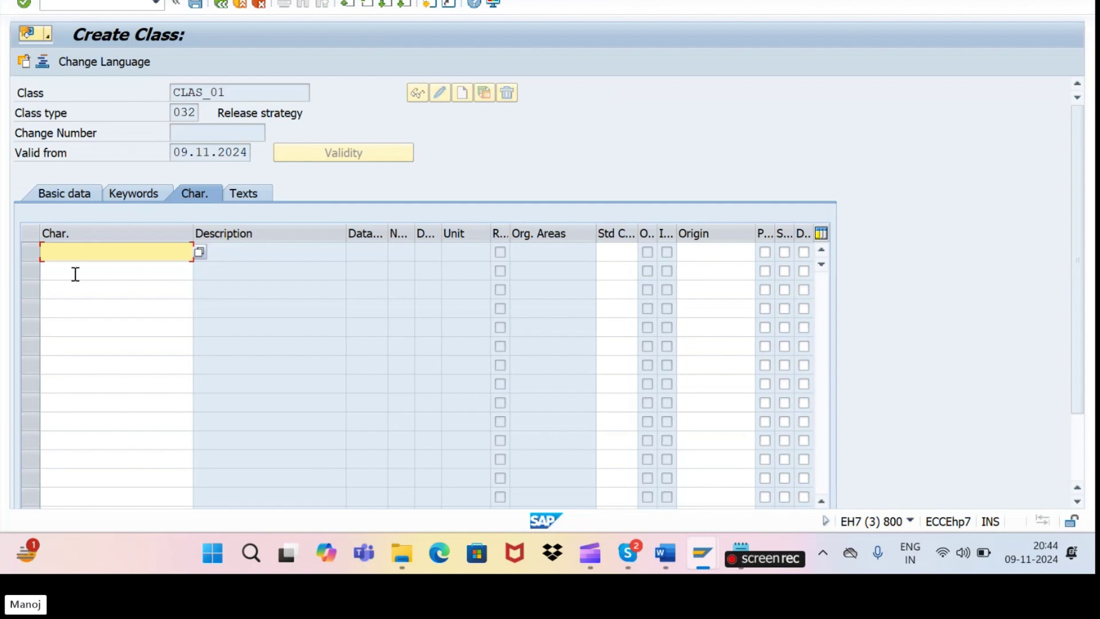
key(alt+Tab)
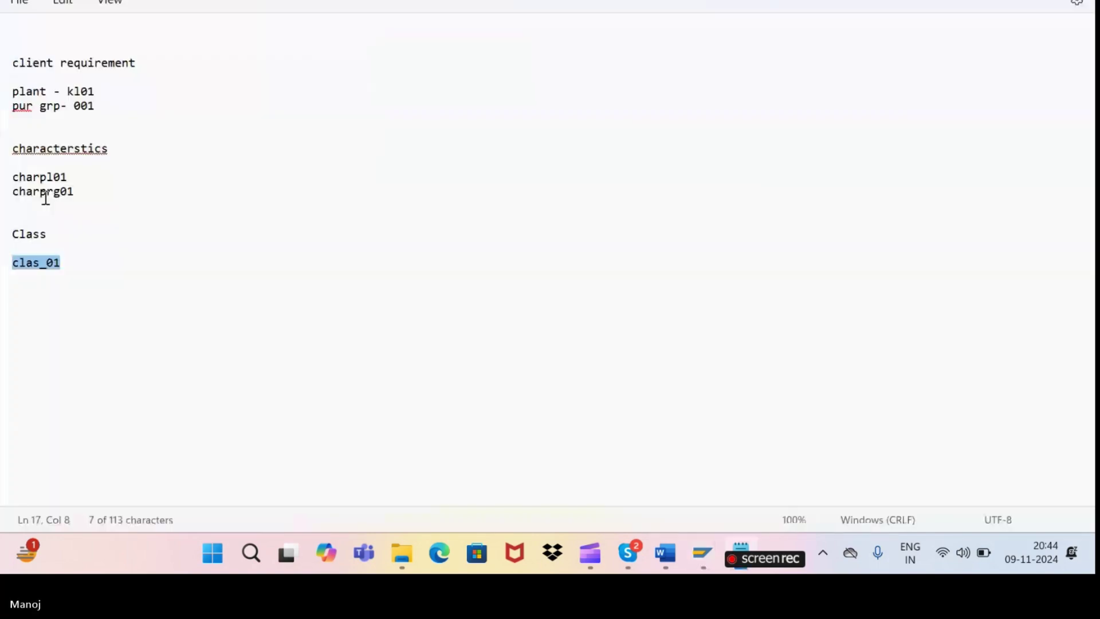
drag(12, 177, 76, 193)
key(ctrl+c)
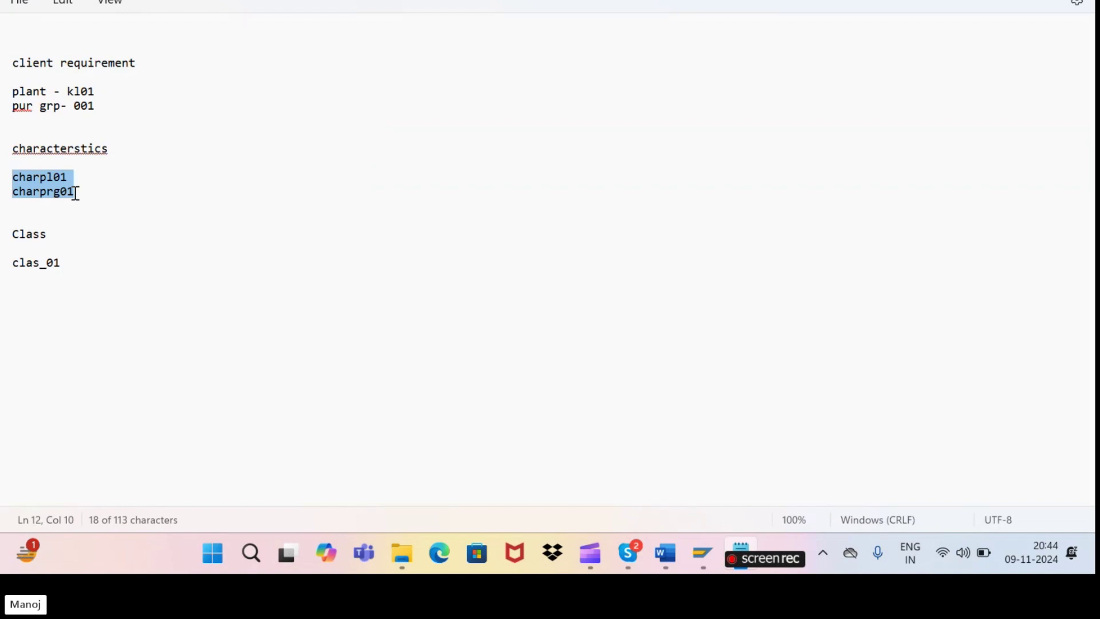
key(alt+Tab)
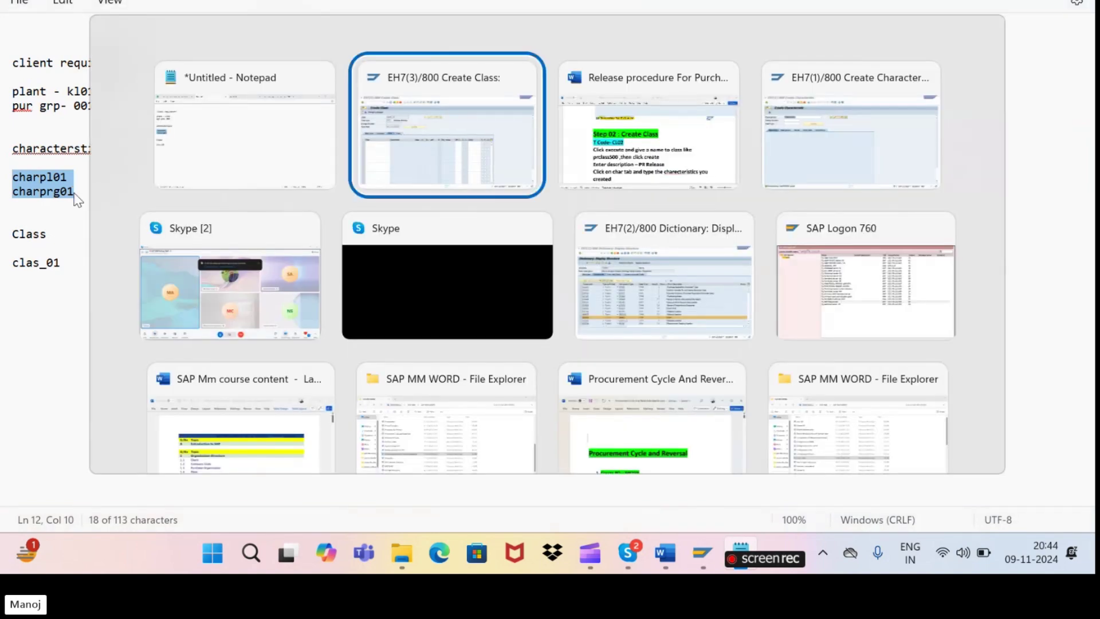
key(ctrl+v)
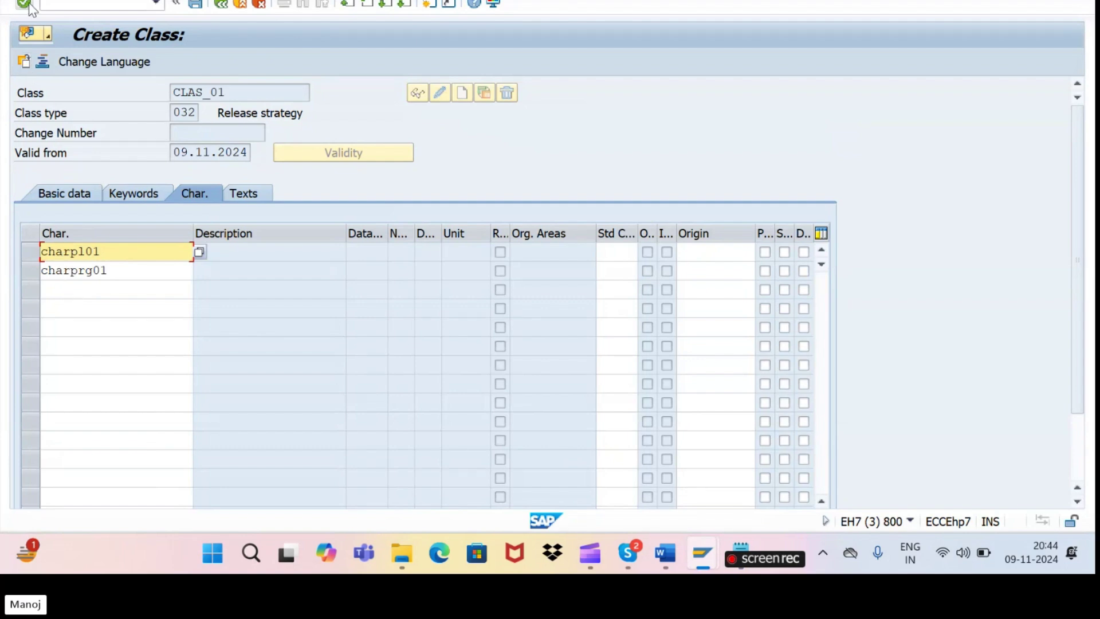
key(Return)
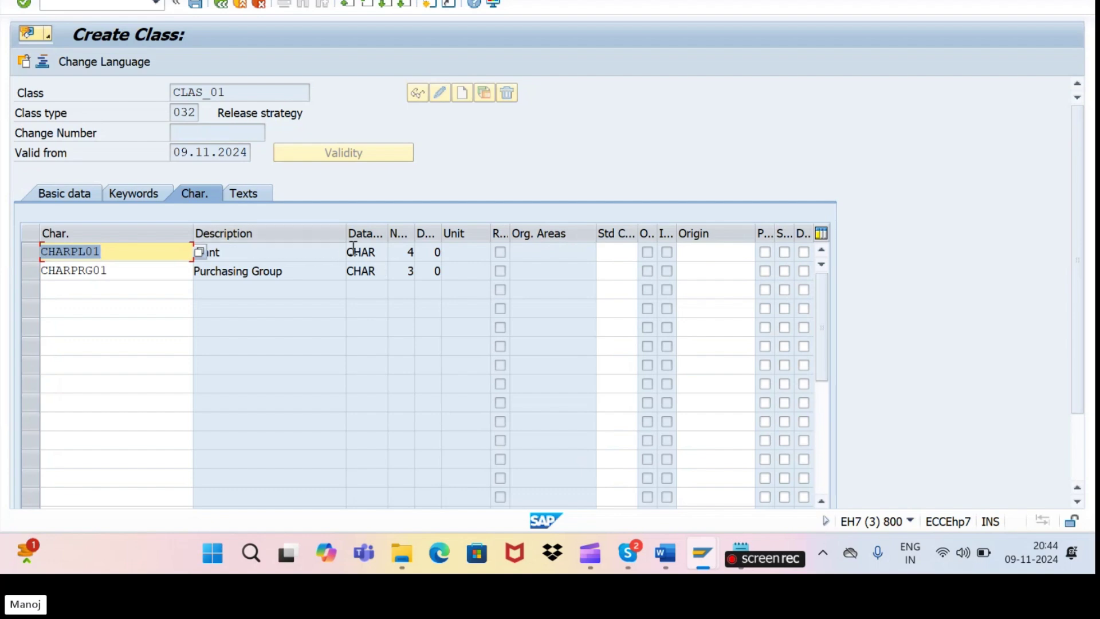
click(201, 6)
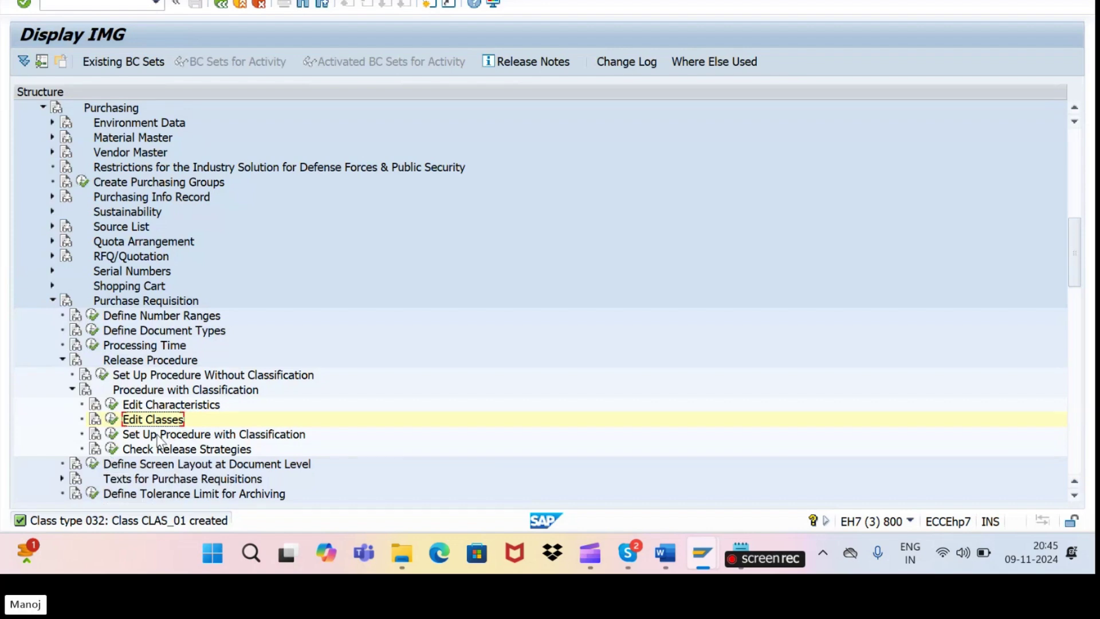
- Switch to the Word guide and read the Step 03 instructions for creating a release group
key(alt+Tab)
key(alt+Tab)
scroll(251, 462, down, 15)
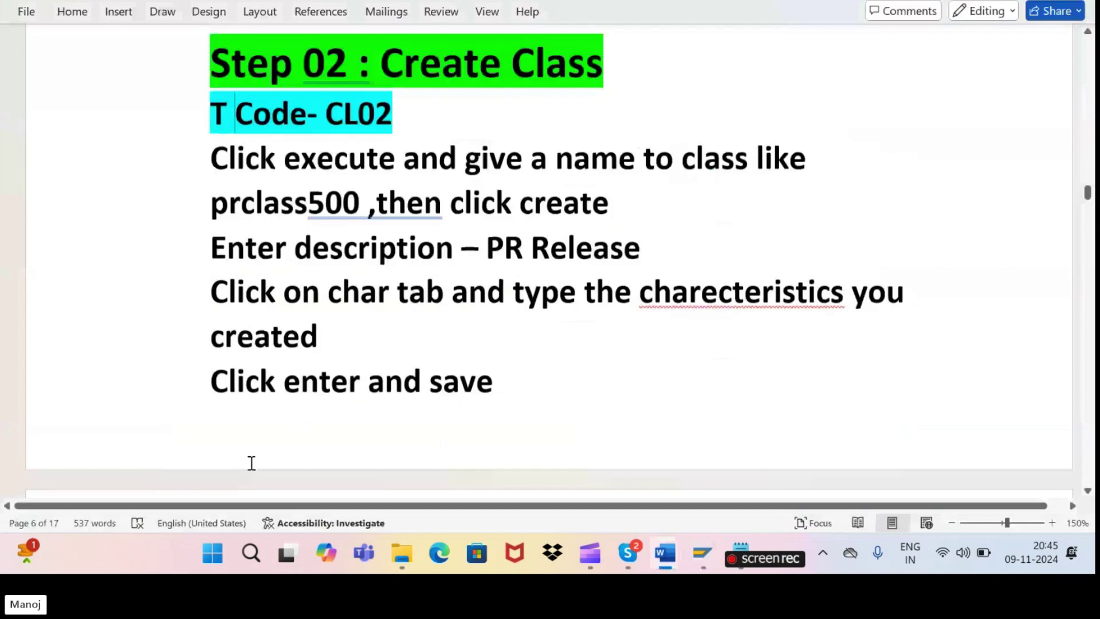
scroll(237, 478, down, 3)
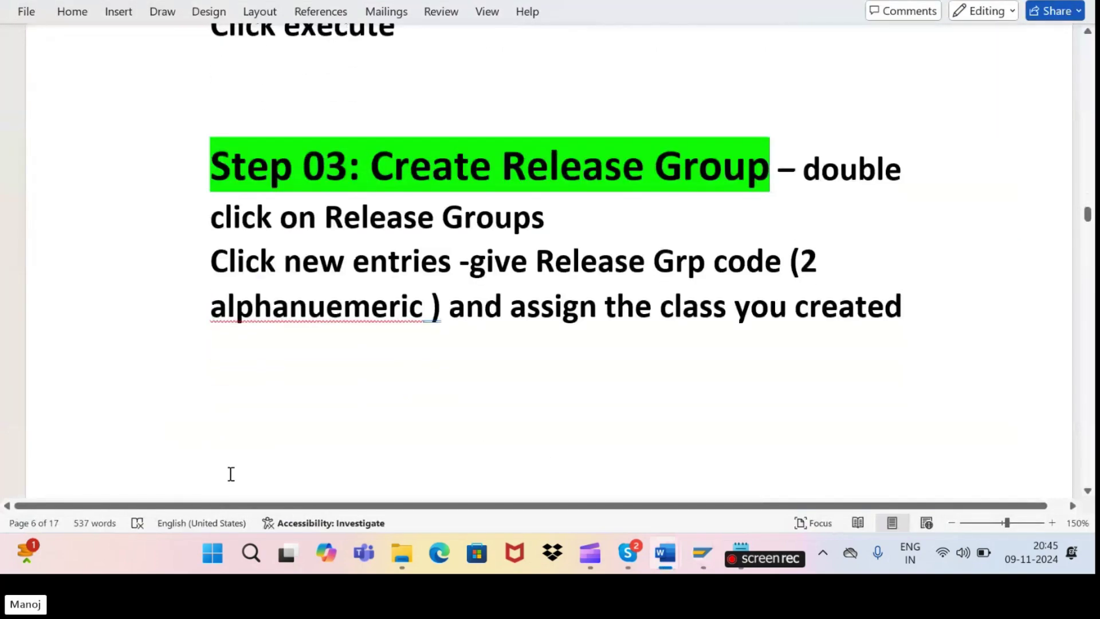
drag(382, 163, 755, 162)
click(718, 219)
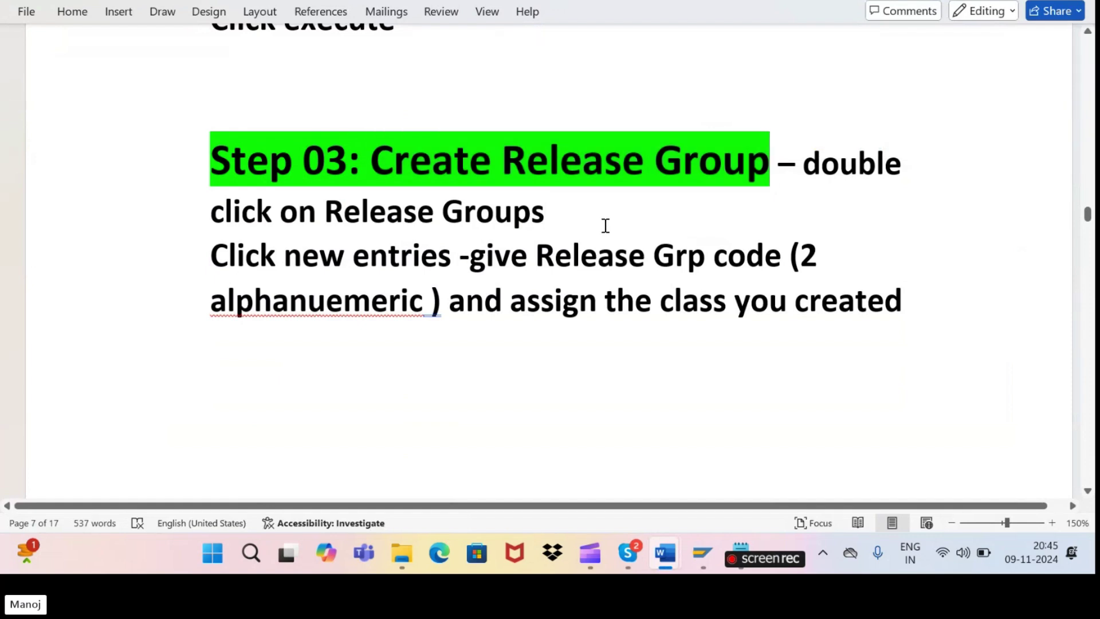
- Return to SAP and open the activity list of Set Up Procedure with Classification for purchase requisitions
key(alt+Tab)
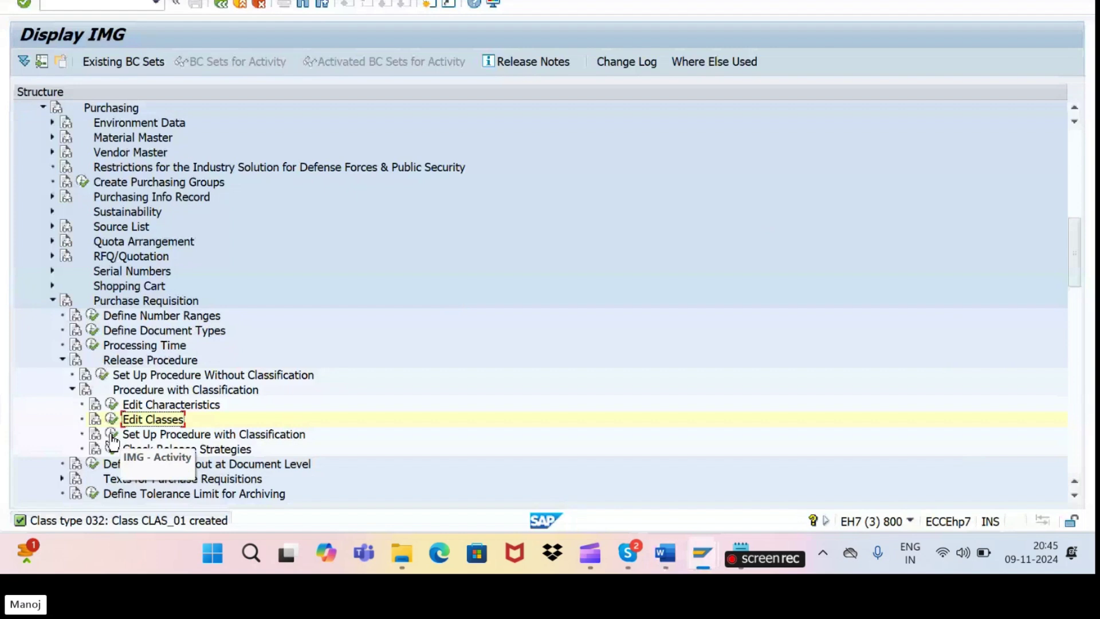
scroll(113, 435, down, 1)
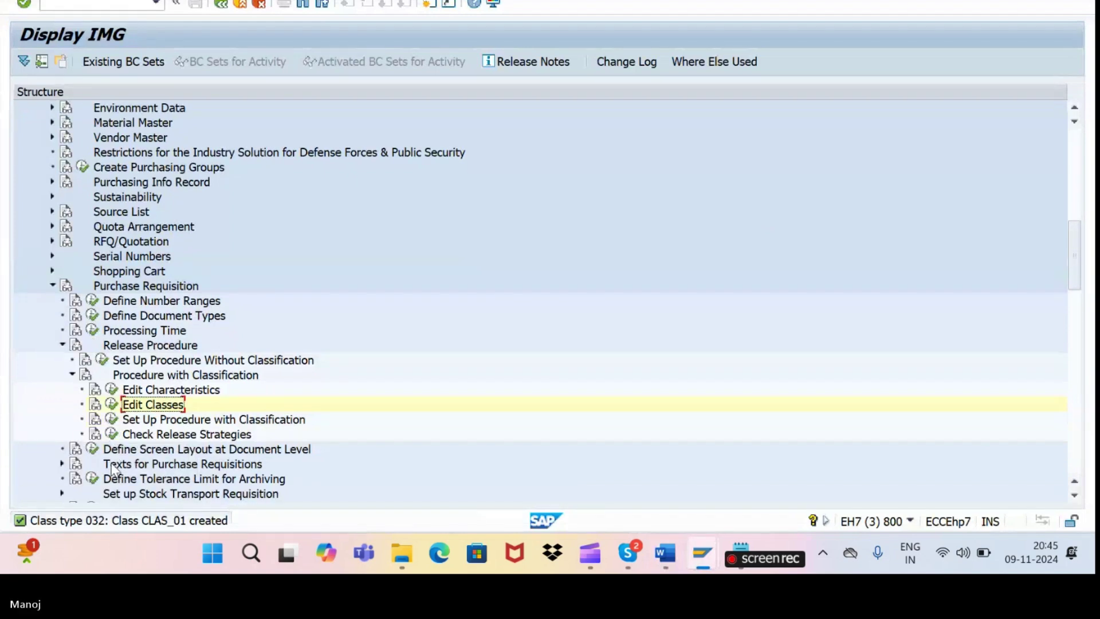
click(111, 421)
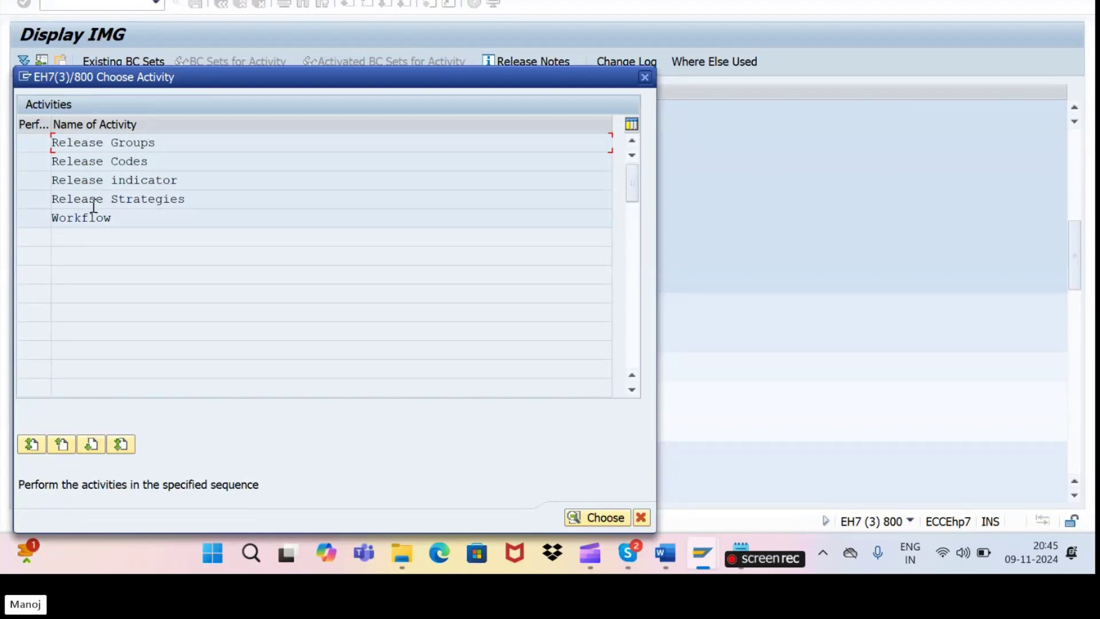
drag(309, 85, 501, 97)
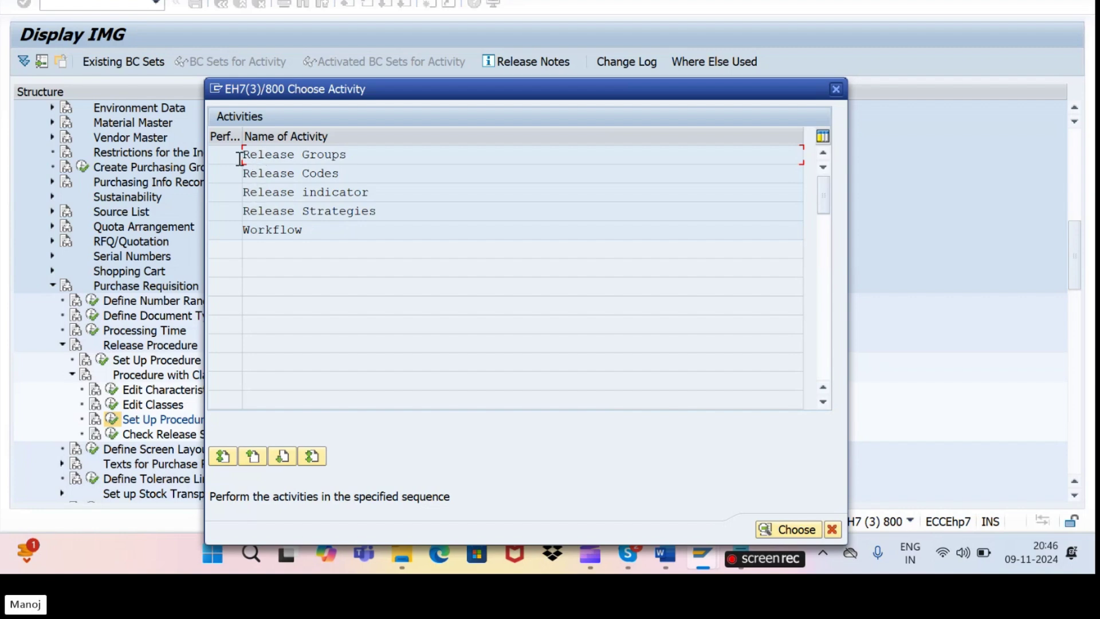
- Delete the release strategies S1 and S2 of group PR, save with the proposed customizing request, and return to the activities
double_click(240, 212)
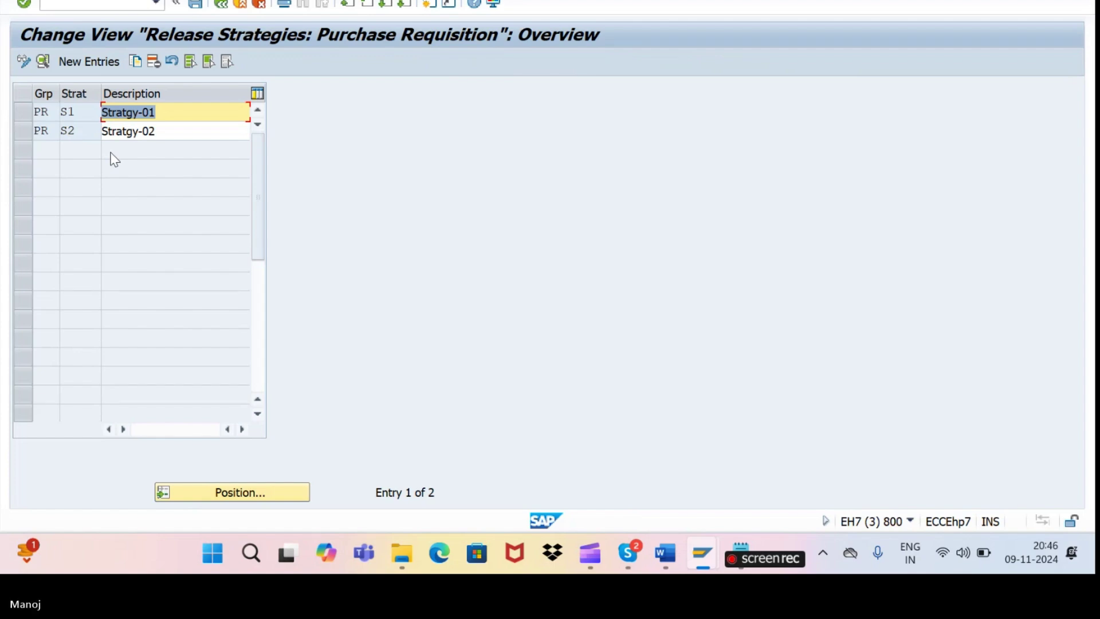
click(19, 132)
click(17, 115)
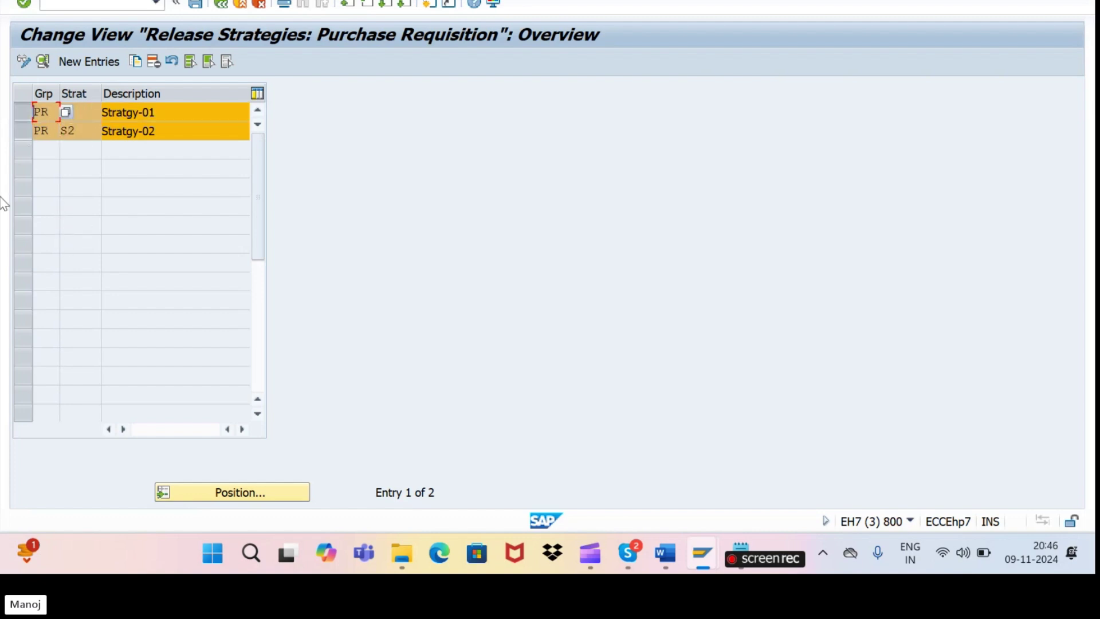
click(153, 61)
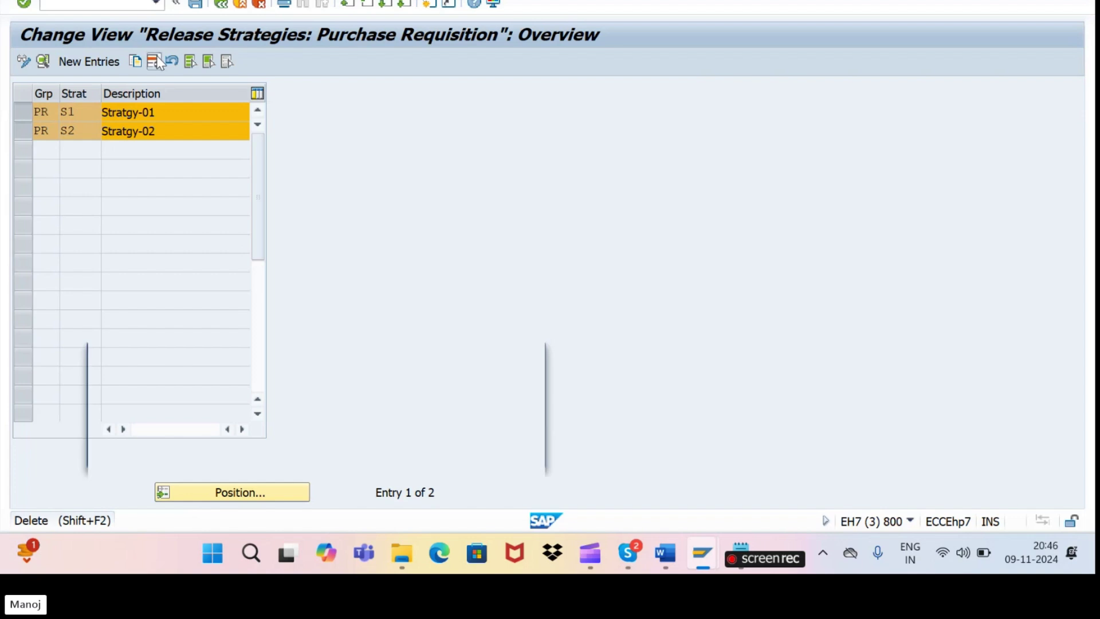
click(511, 454)
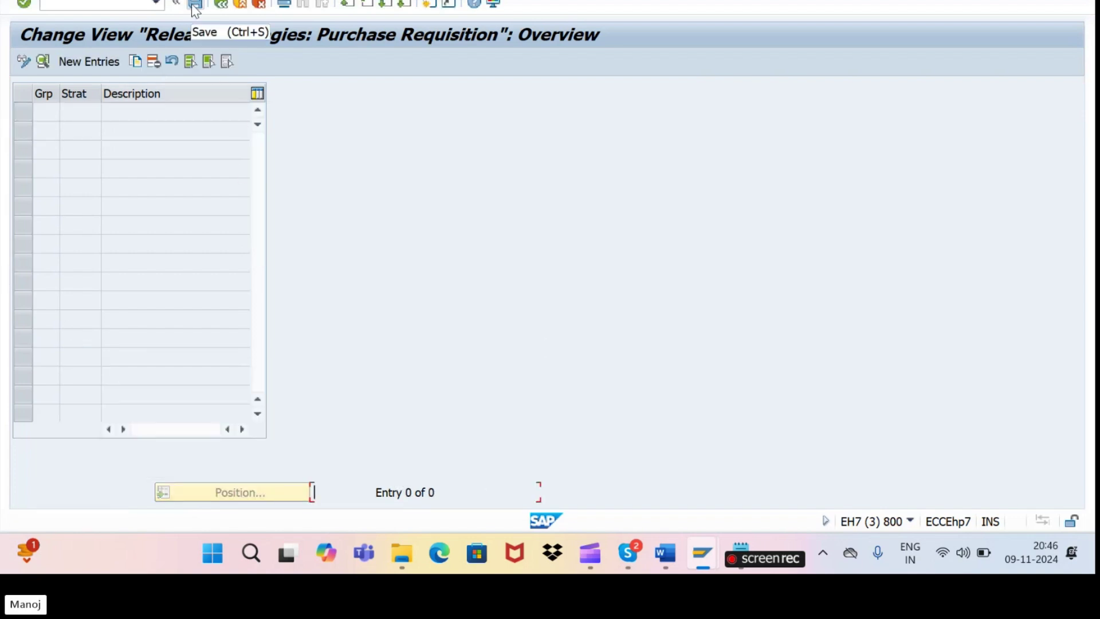
click(195, 5)
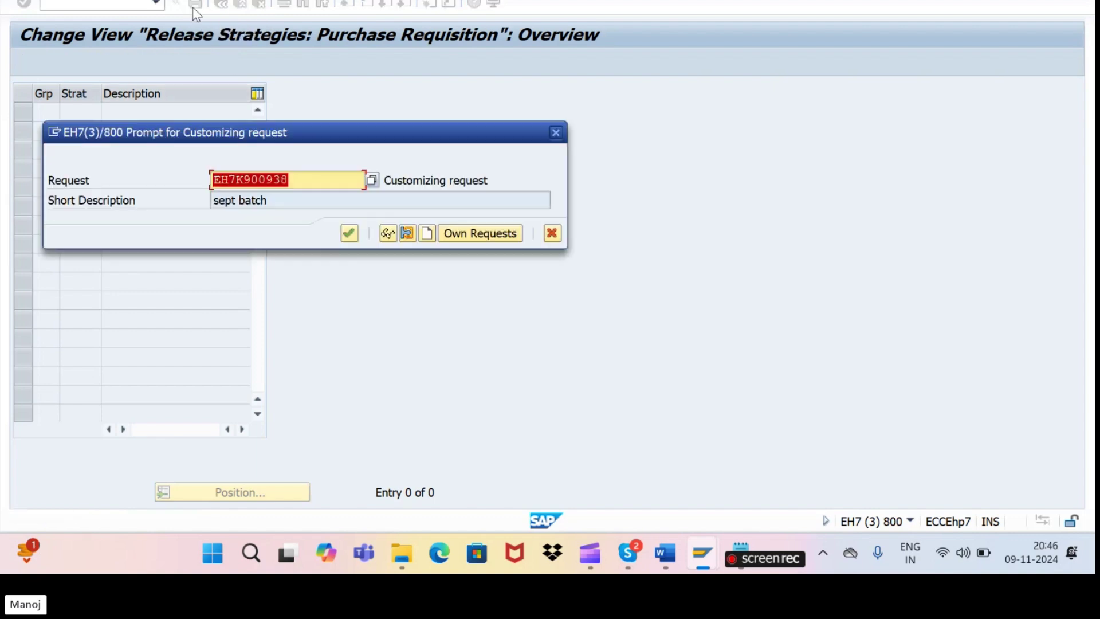
click(345, 235)
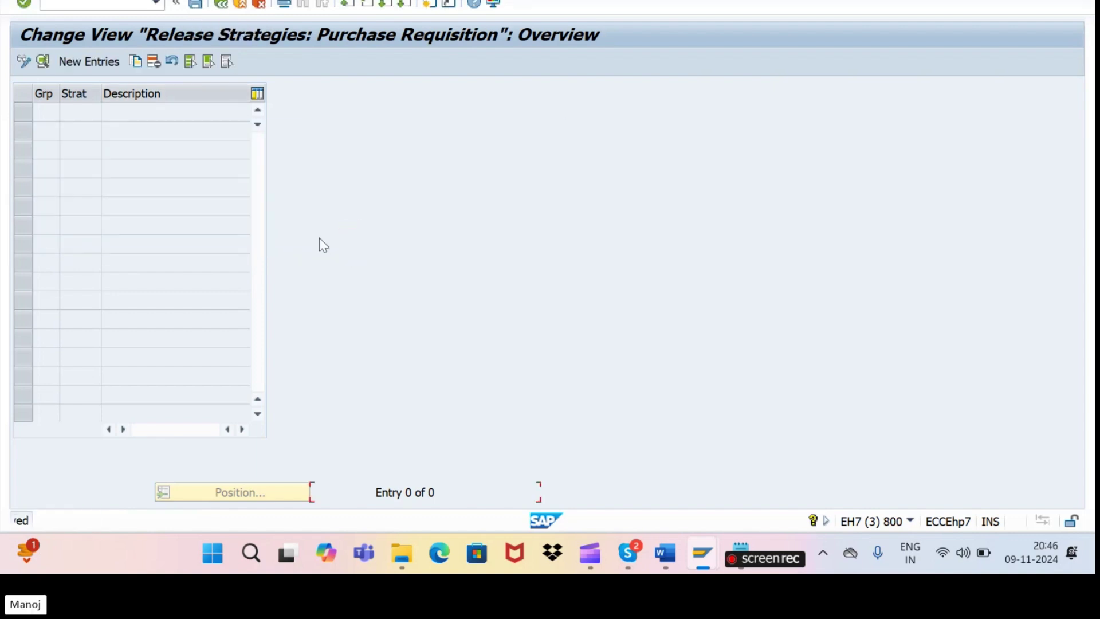
click(218, 6)
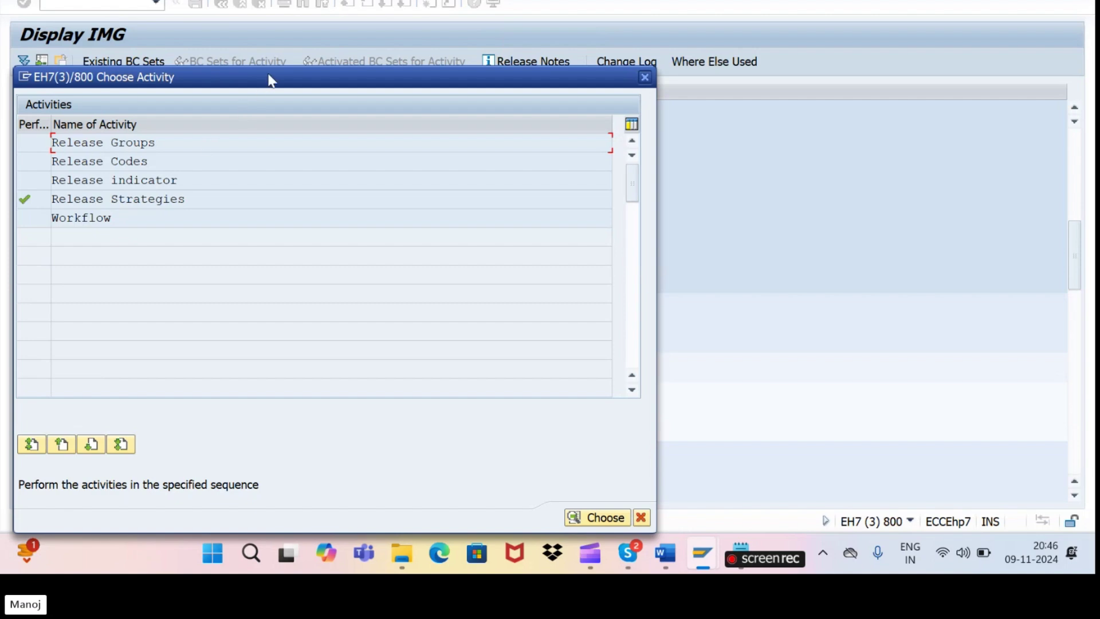
- Check the Release Strategies overview again and review the existing release indicators
drag(270, 79, 425, 46)
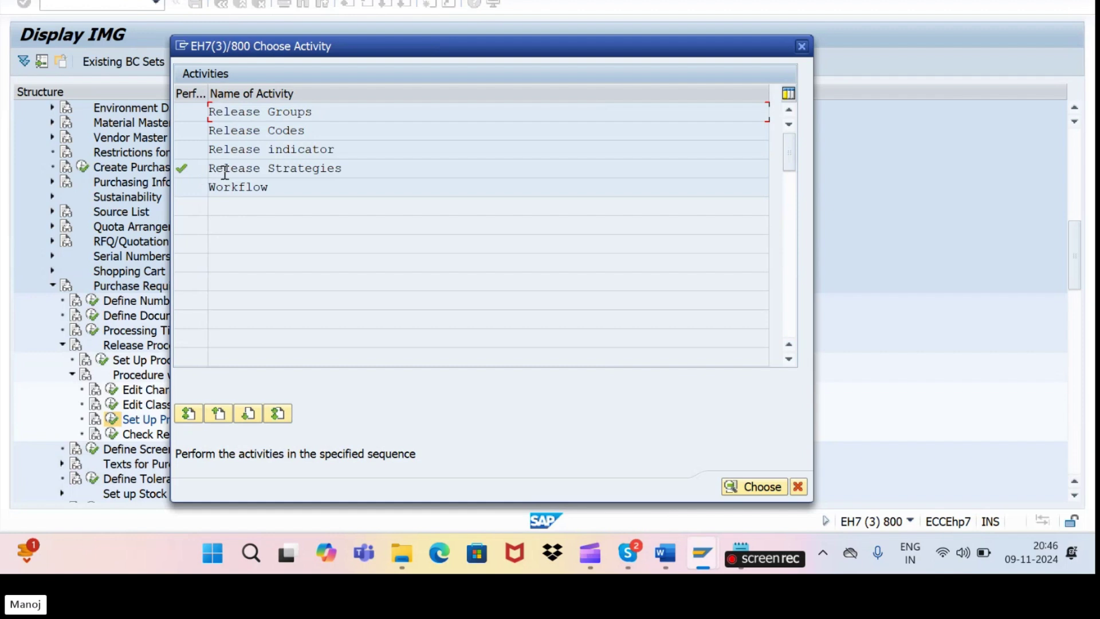
double_click(193, 168)
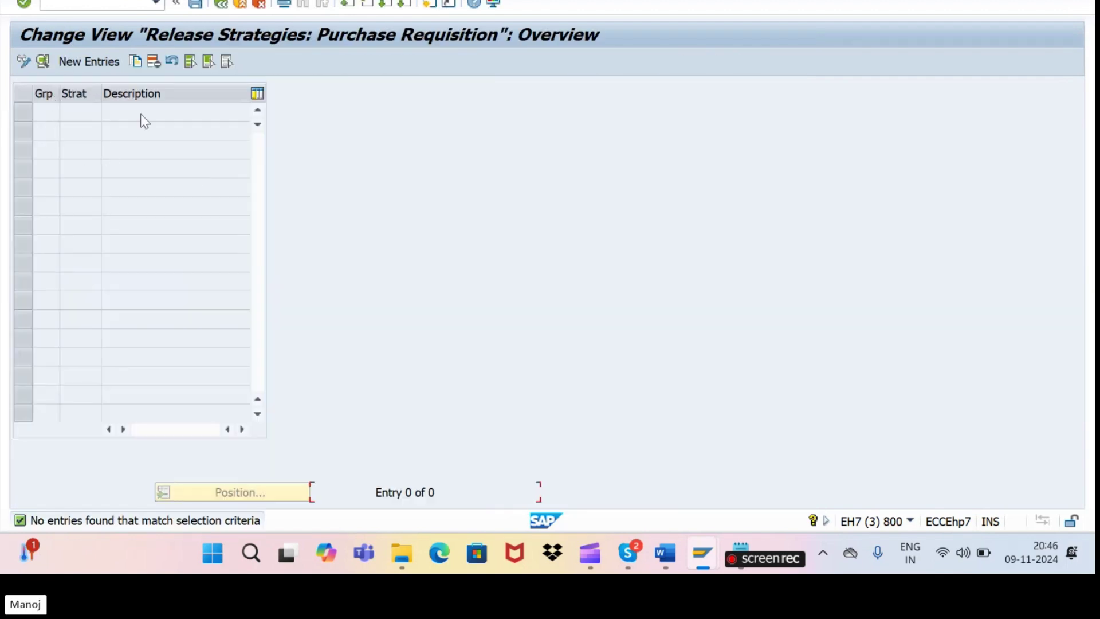
click(221, 5)
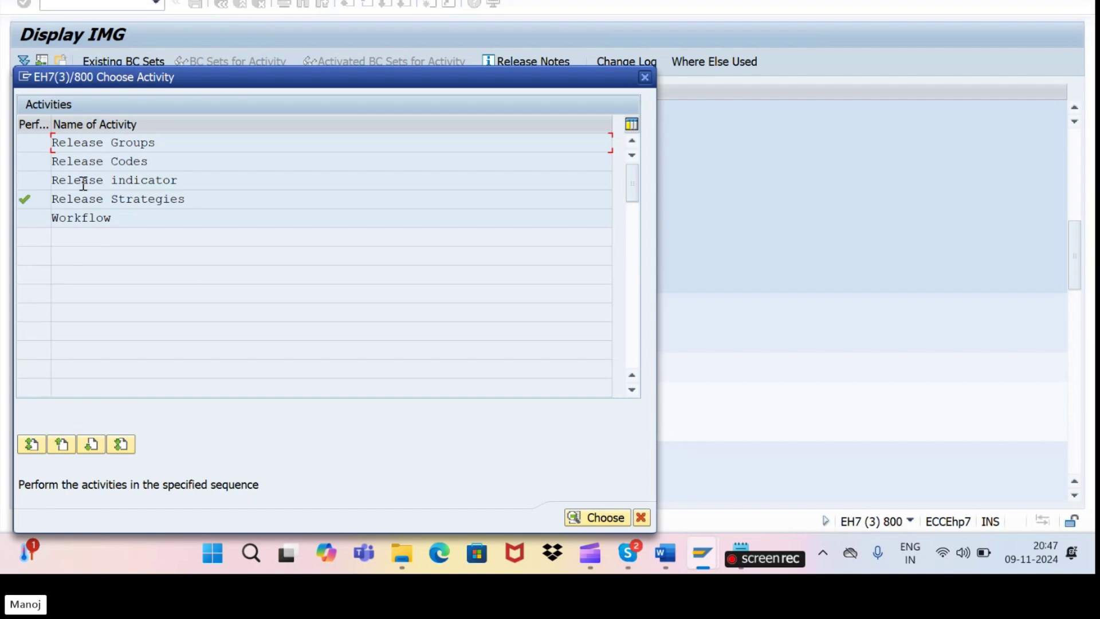
double_click(46, 183)
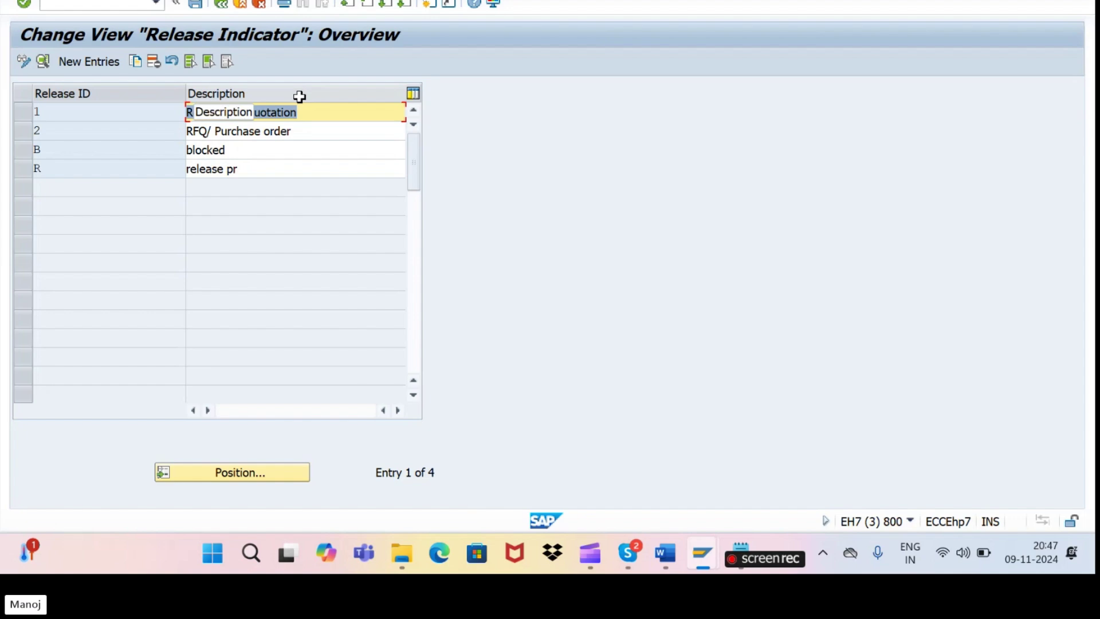
click(219, 6)
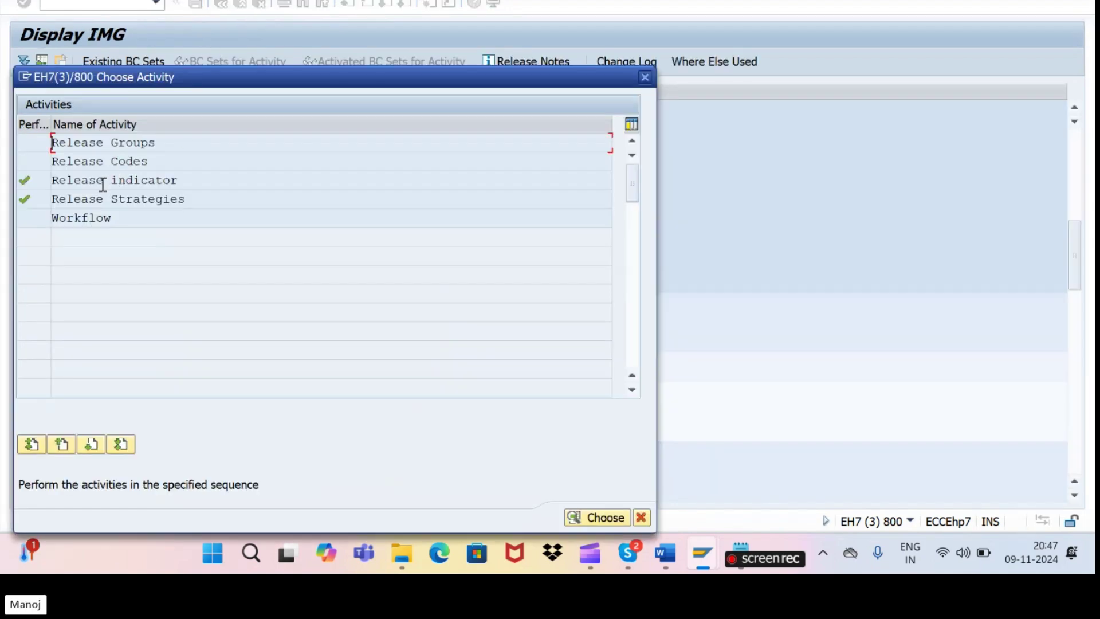
- Delete all release codes of group PR and save the deletion with the proposed customizing request
double_click(53, 163)
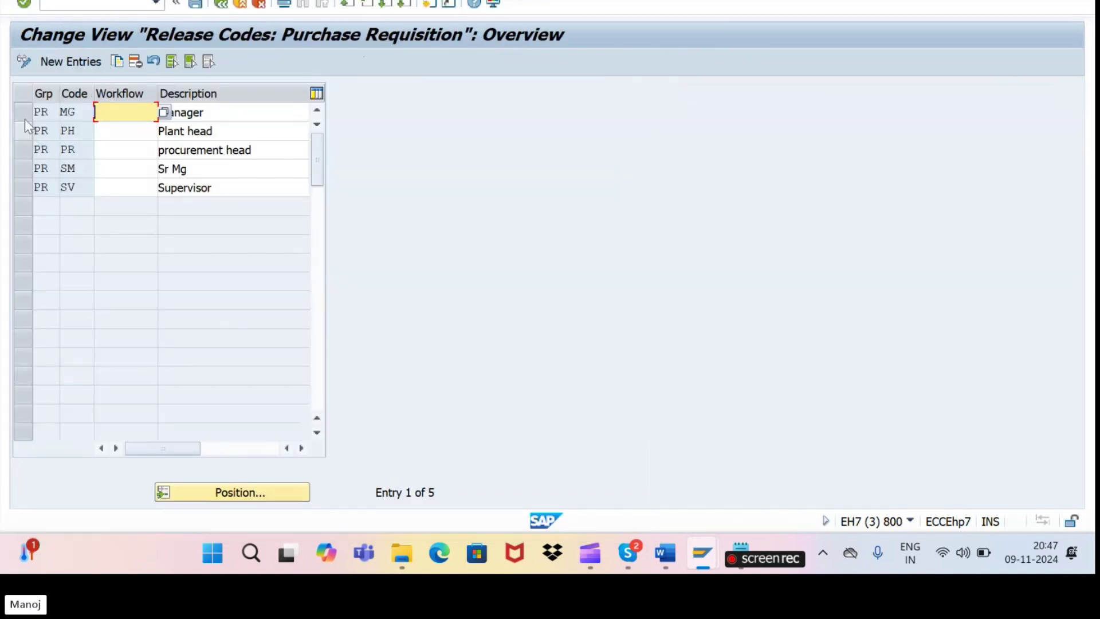
click(24, 114)
click(24, 130)
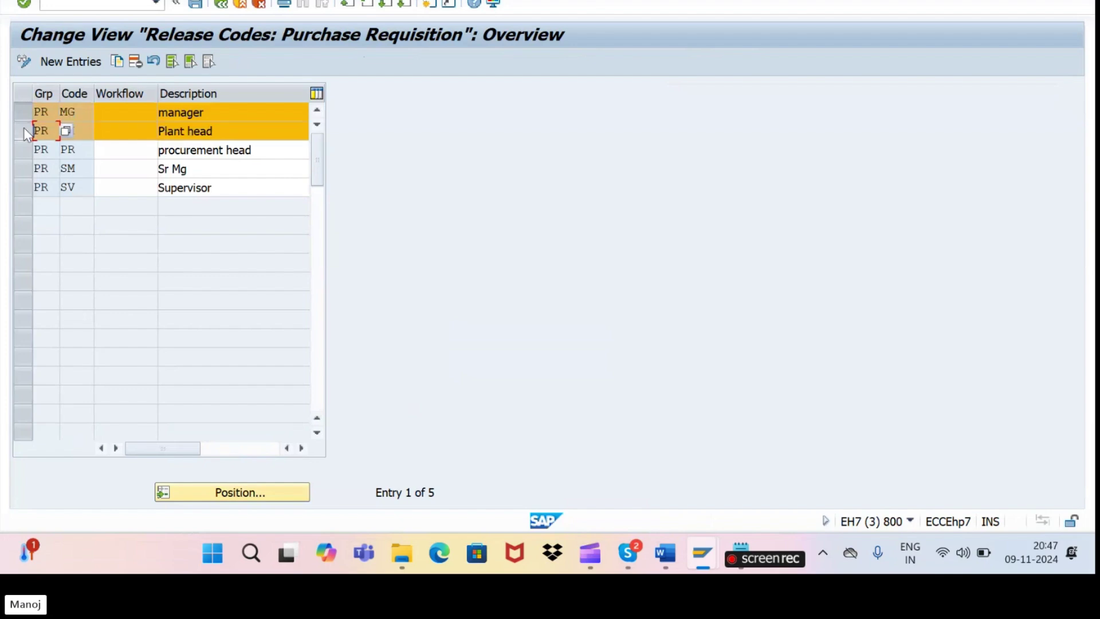
click(24, 147)
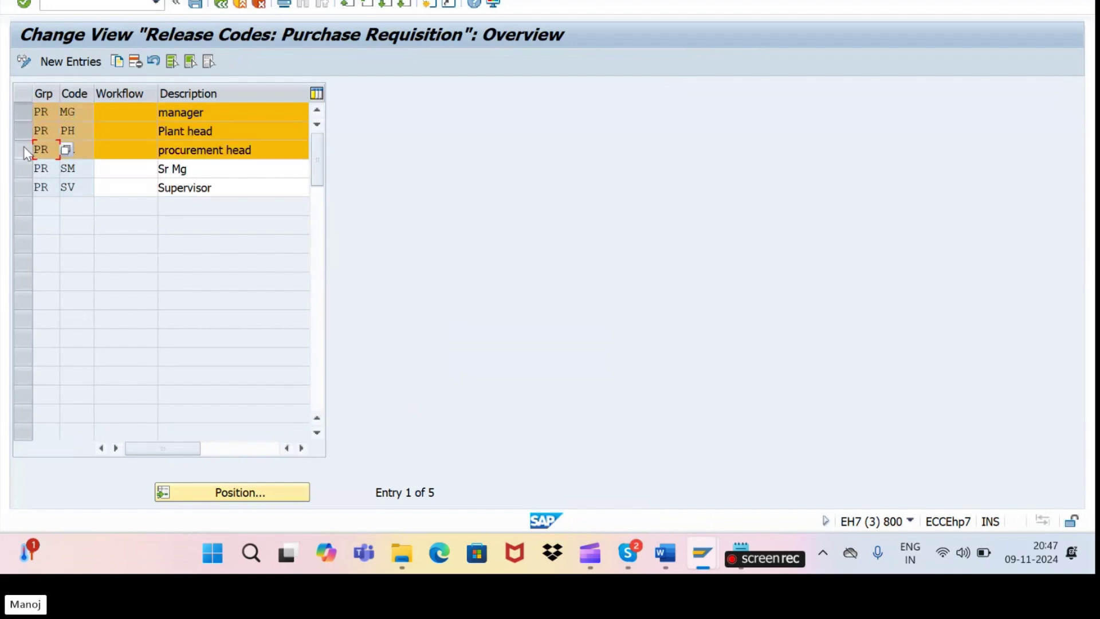
click(172, 61)
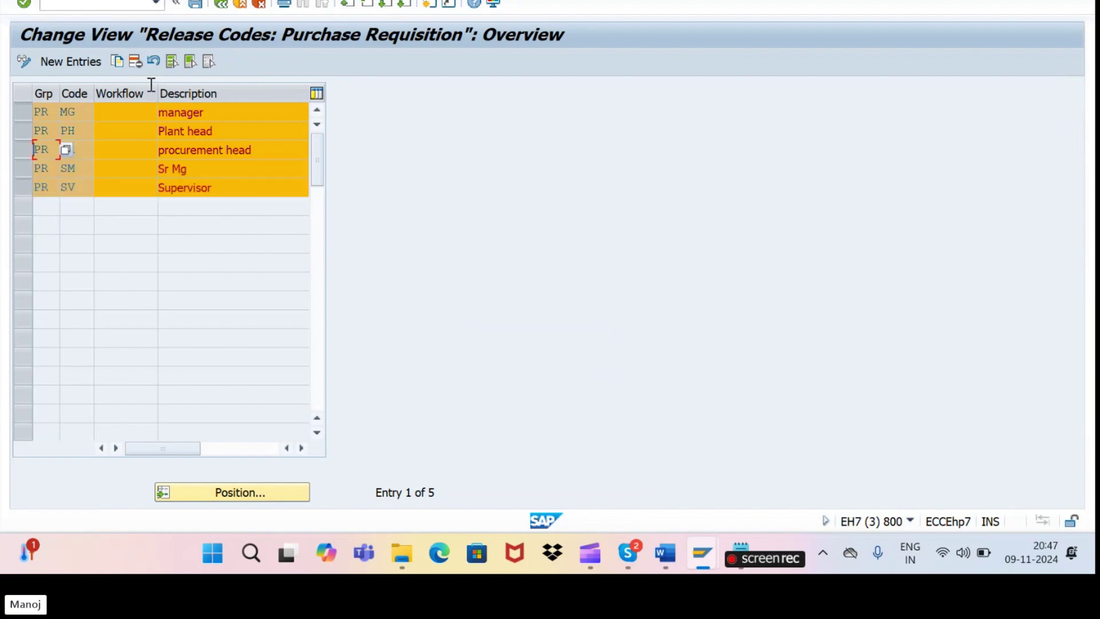
click(135, 61)
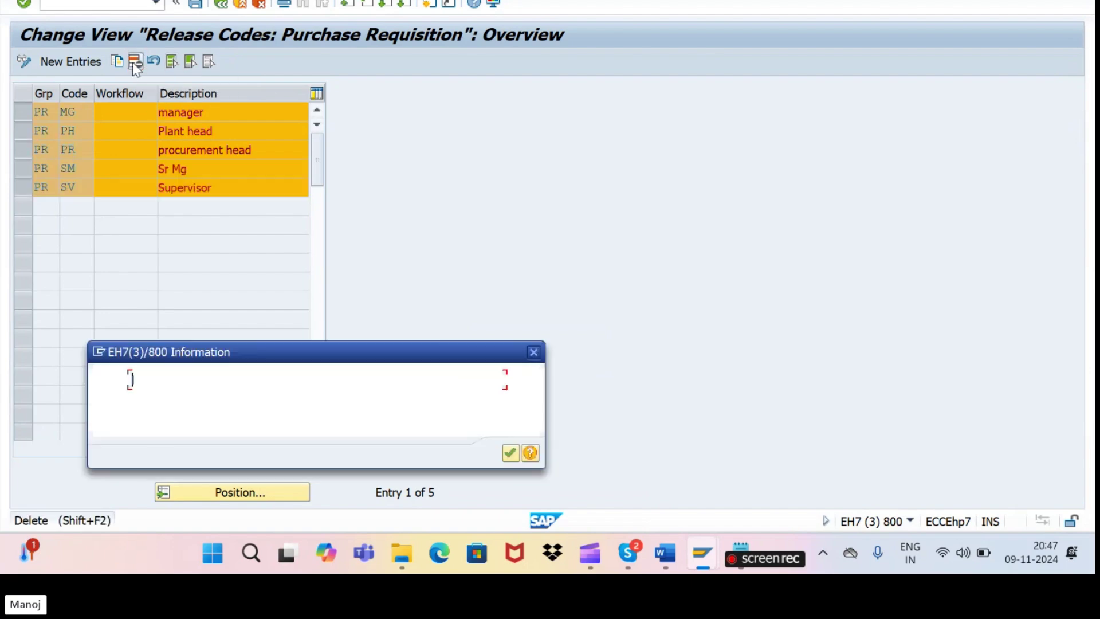
click(510, 453)
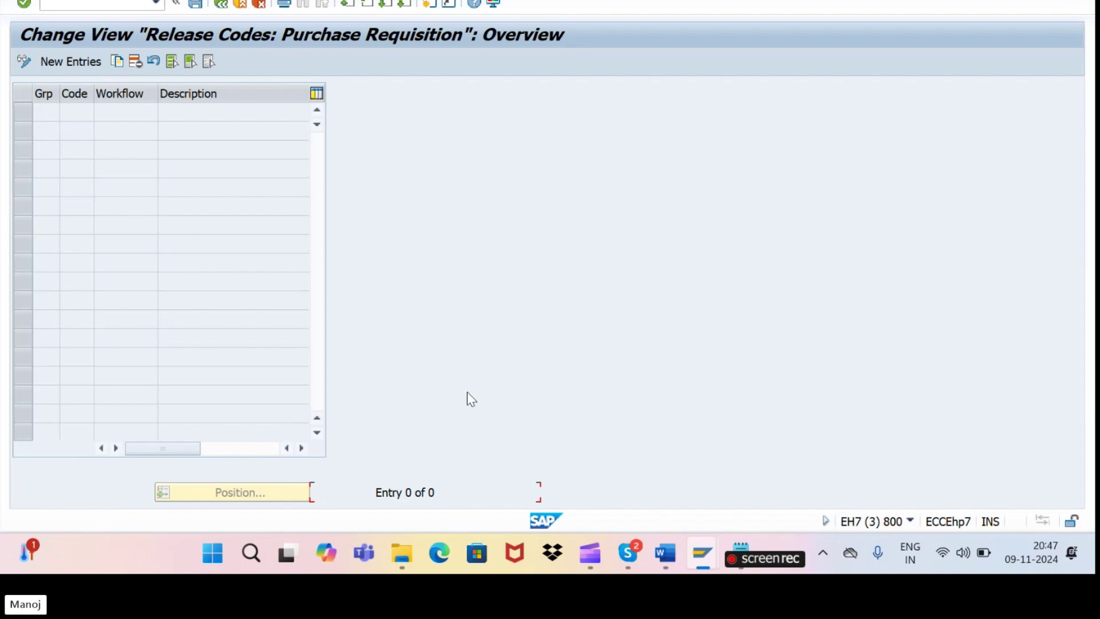
click(194, 6)
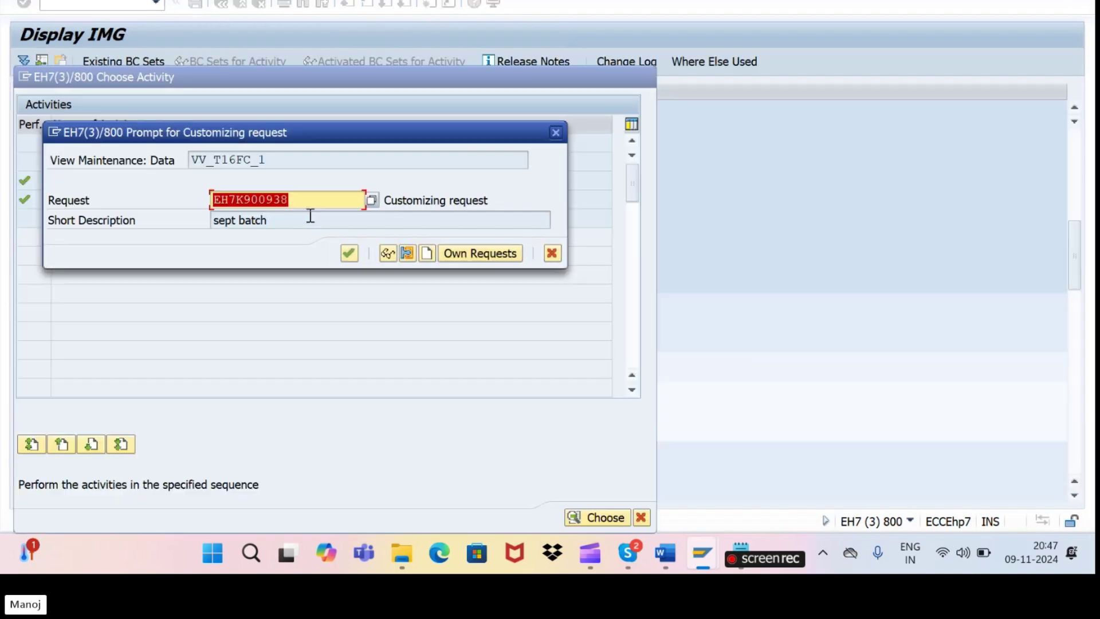
click(348, 253)
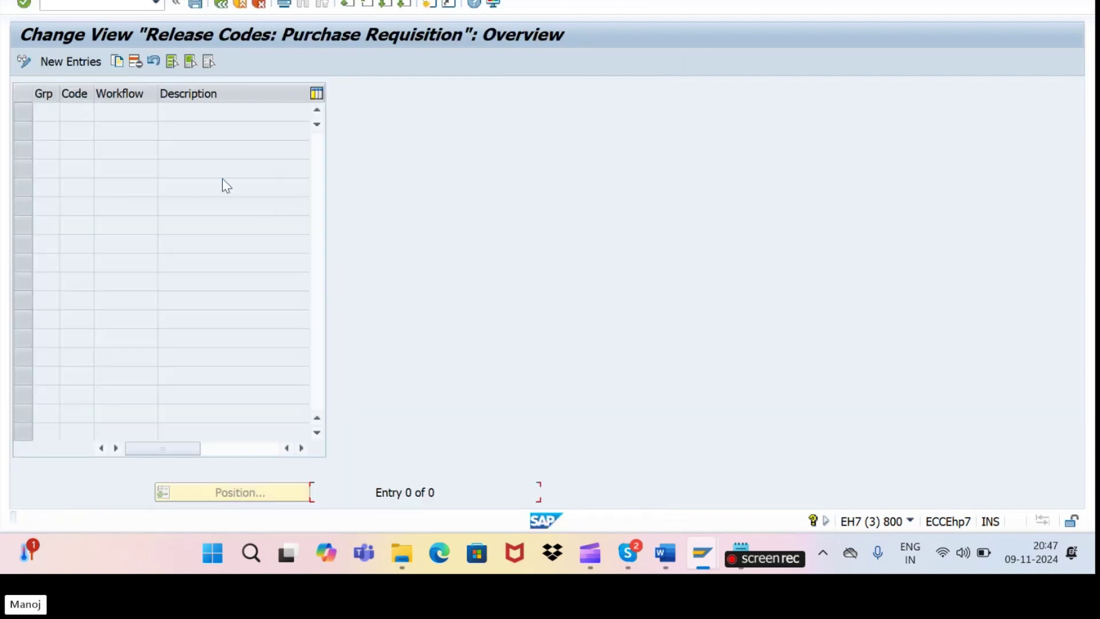
- Delete release group PR from Release Groups, save with the proposed customizing request, and return to the activity list
click(220, 4)
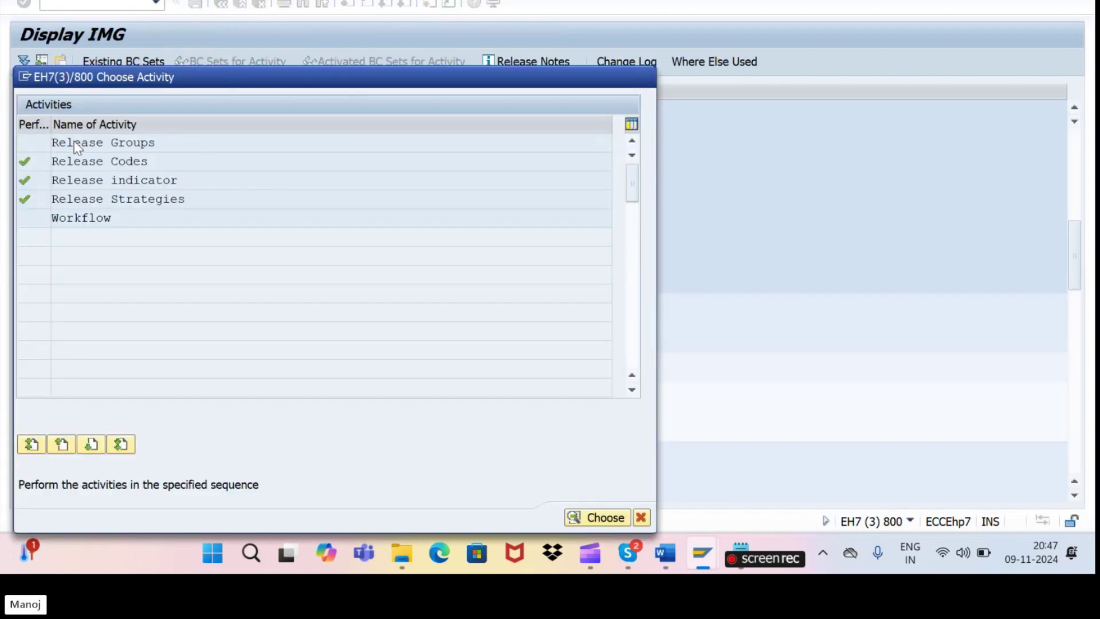
double_click(75, 143)
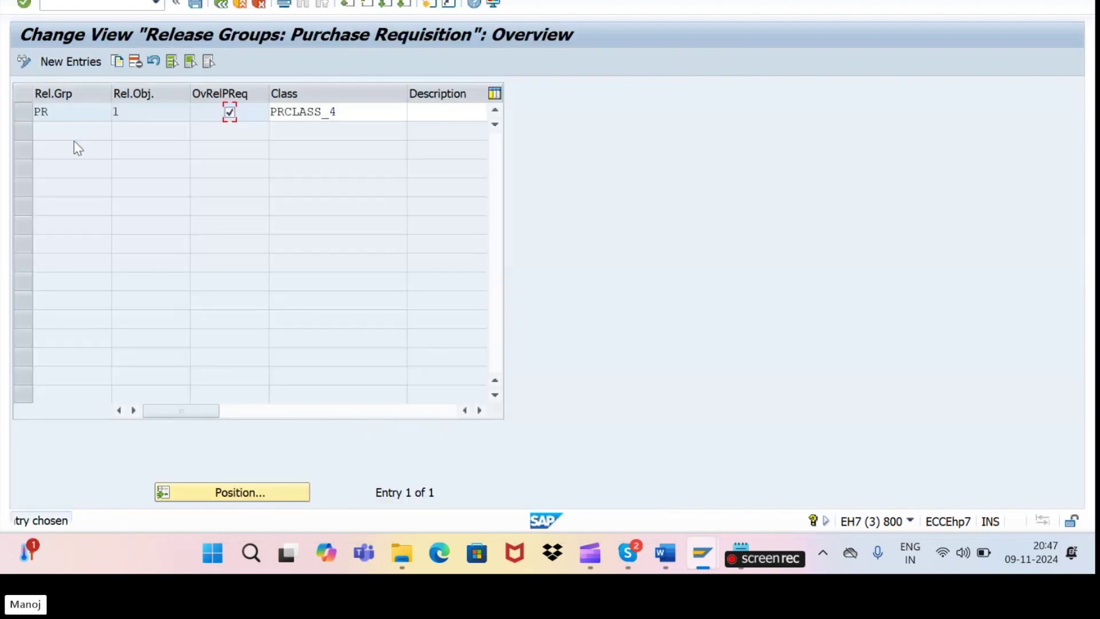
click(15, 116)
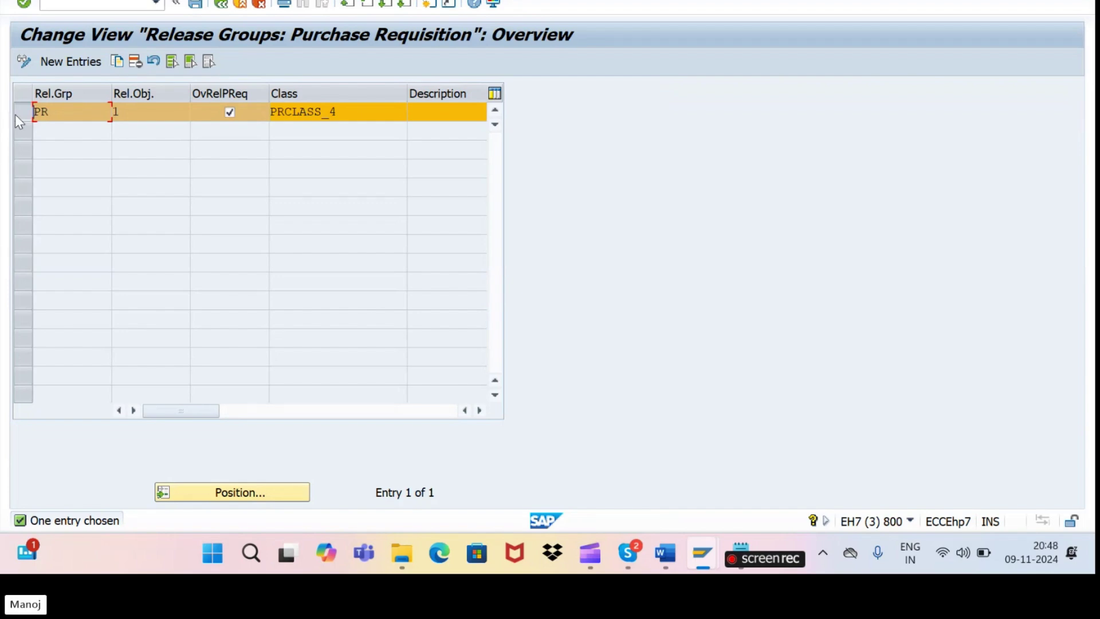
click(136, 60)
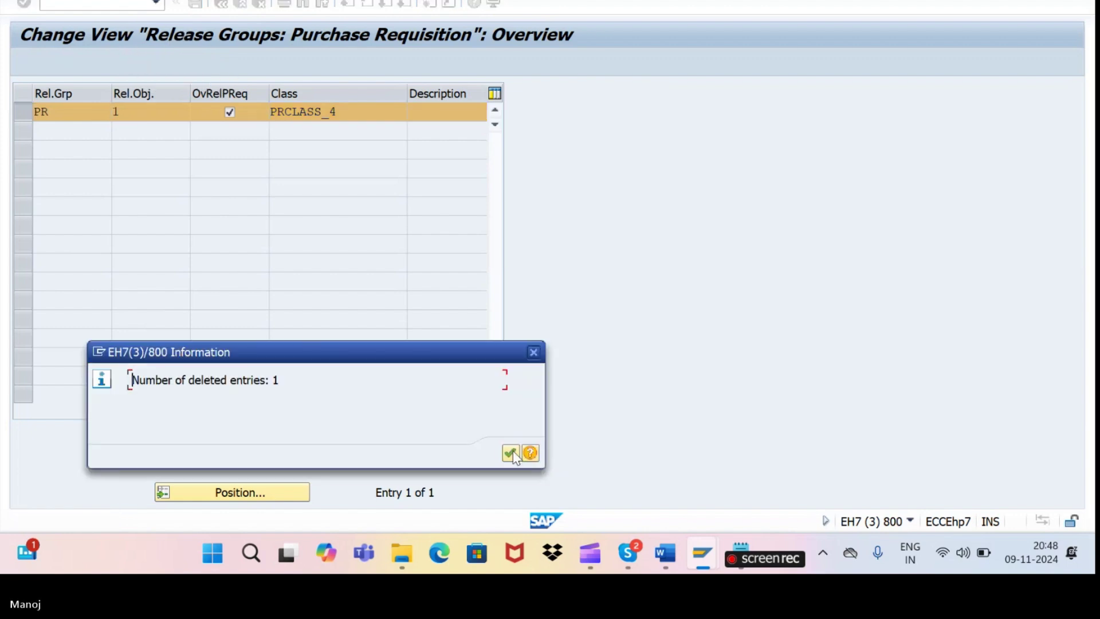
click(510, 453)
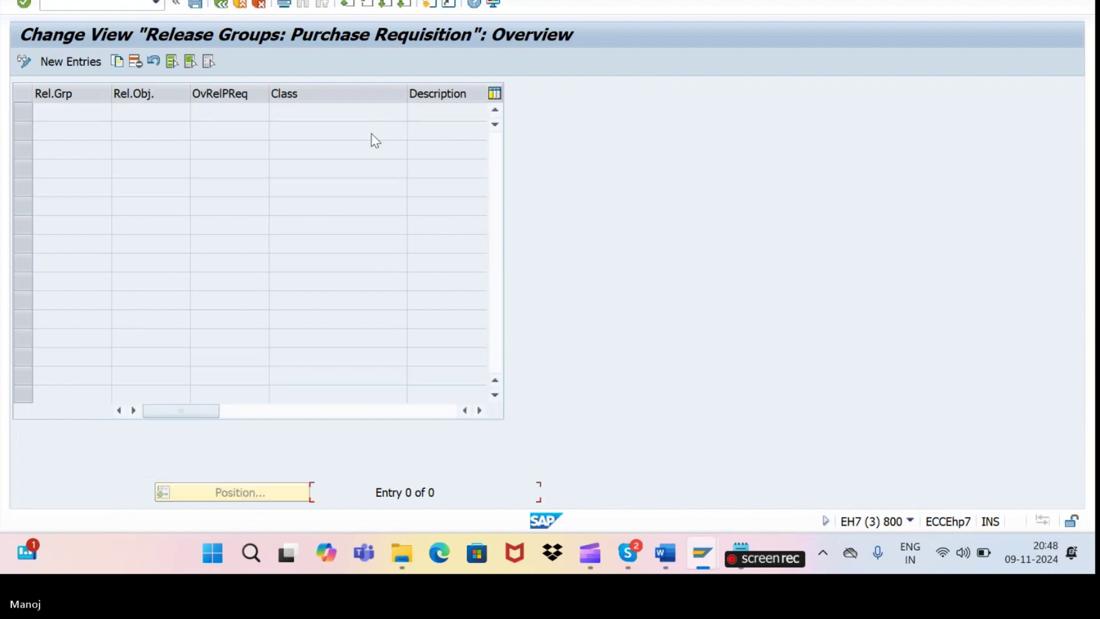
click(195, 6)
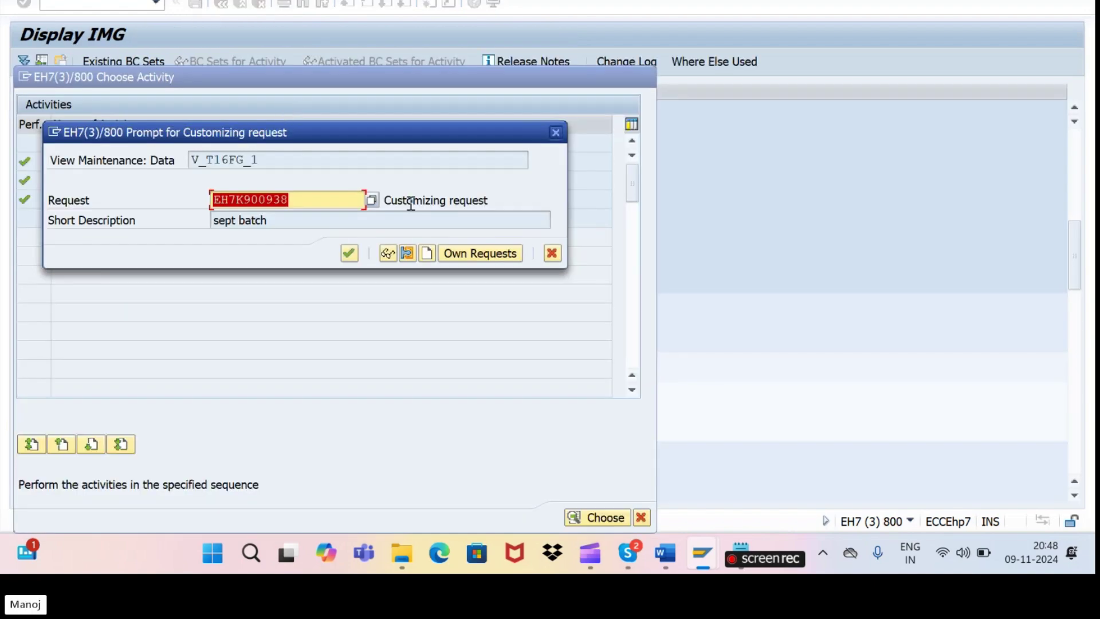
click(350, 253)
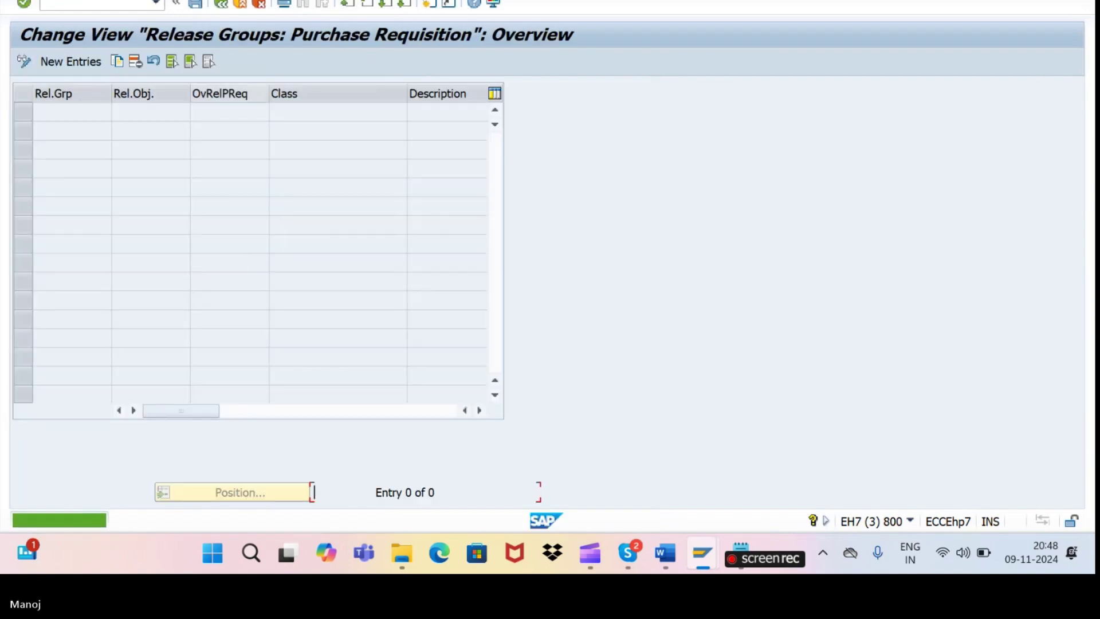
click(221, 5)
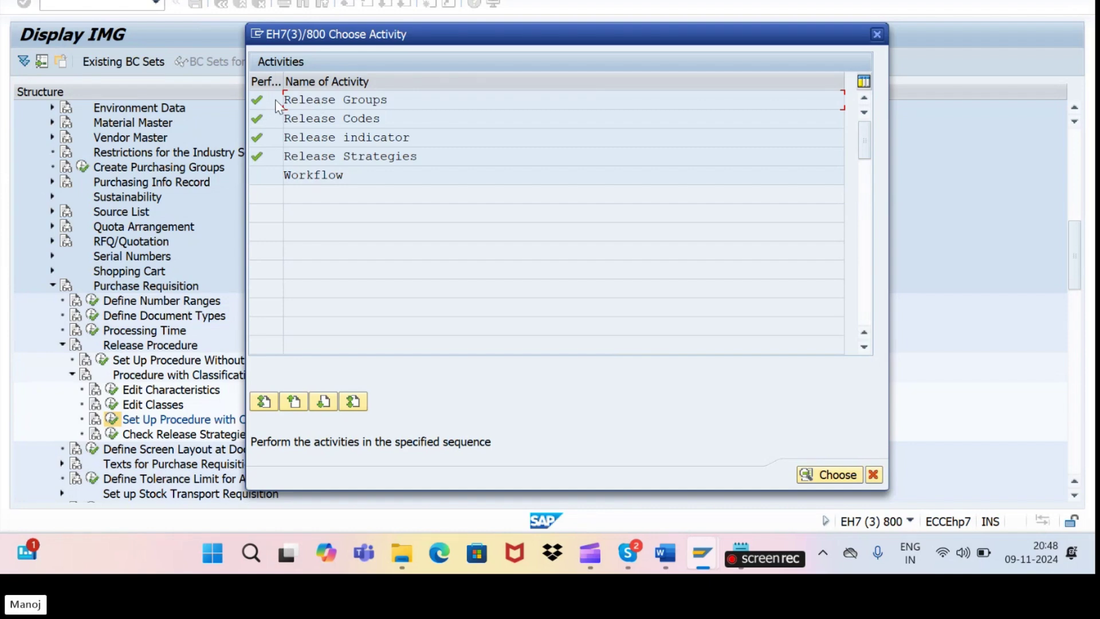
- Add a new entry in Release Groups for purchase requisitions with release group R1
double_click(299, 104)
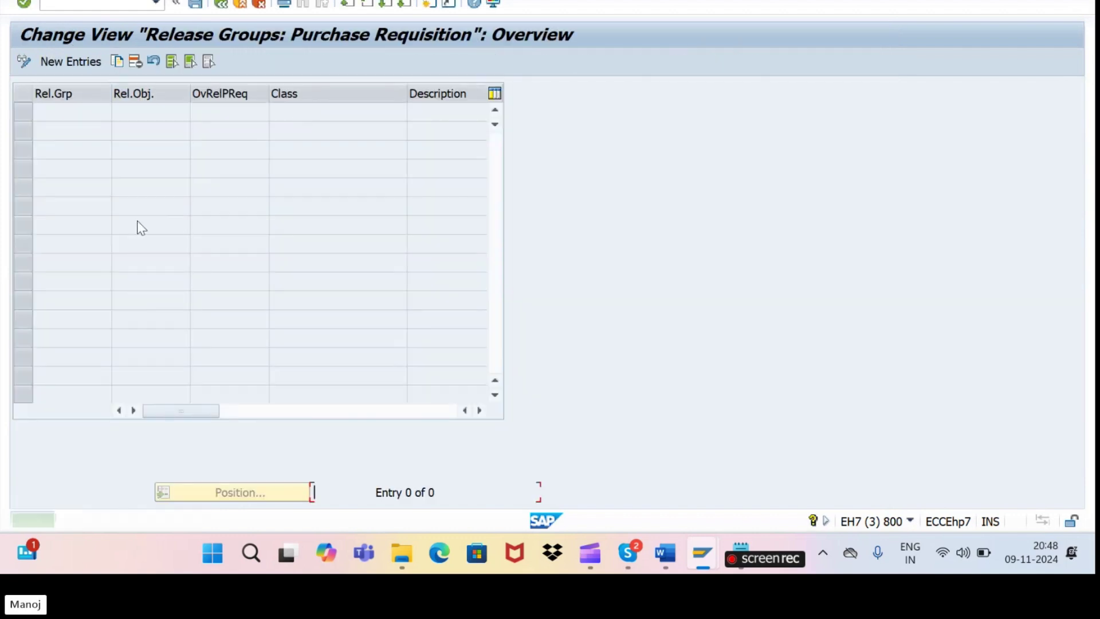
click(82, 66)
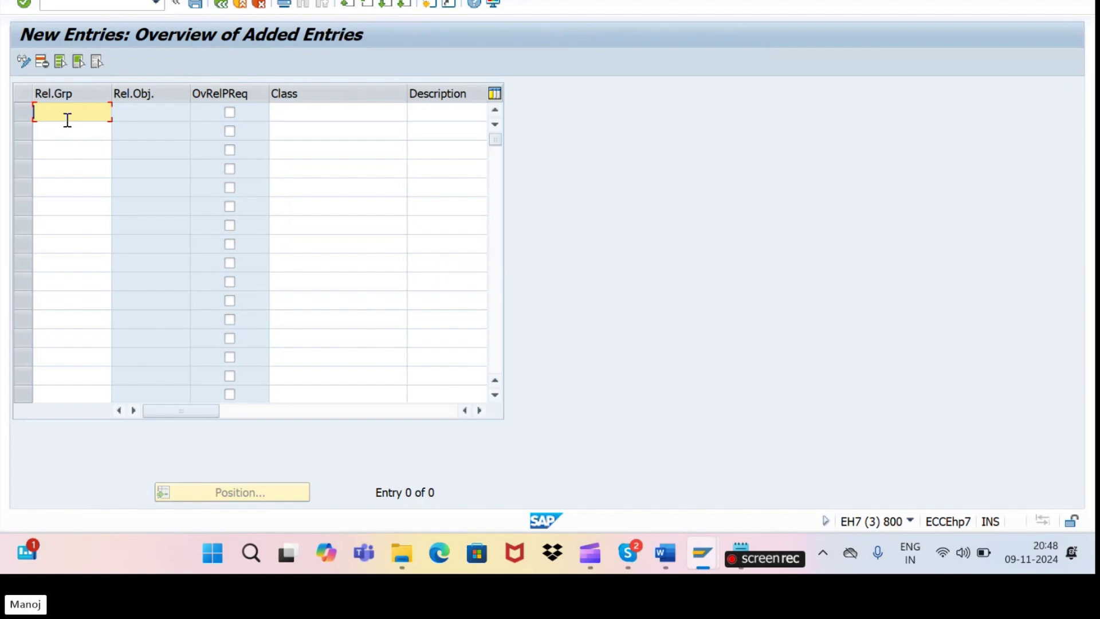
key(Caps_Lock)
text(R)
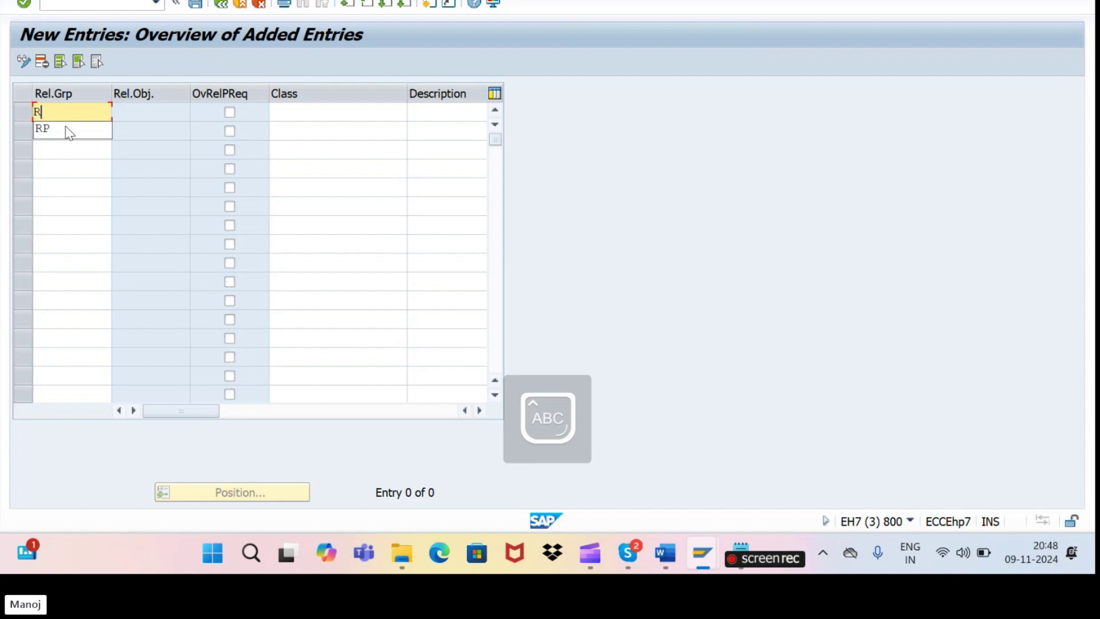
text(1)
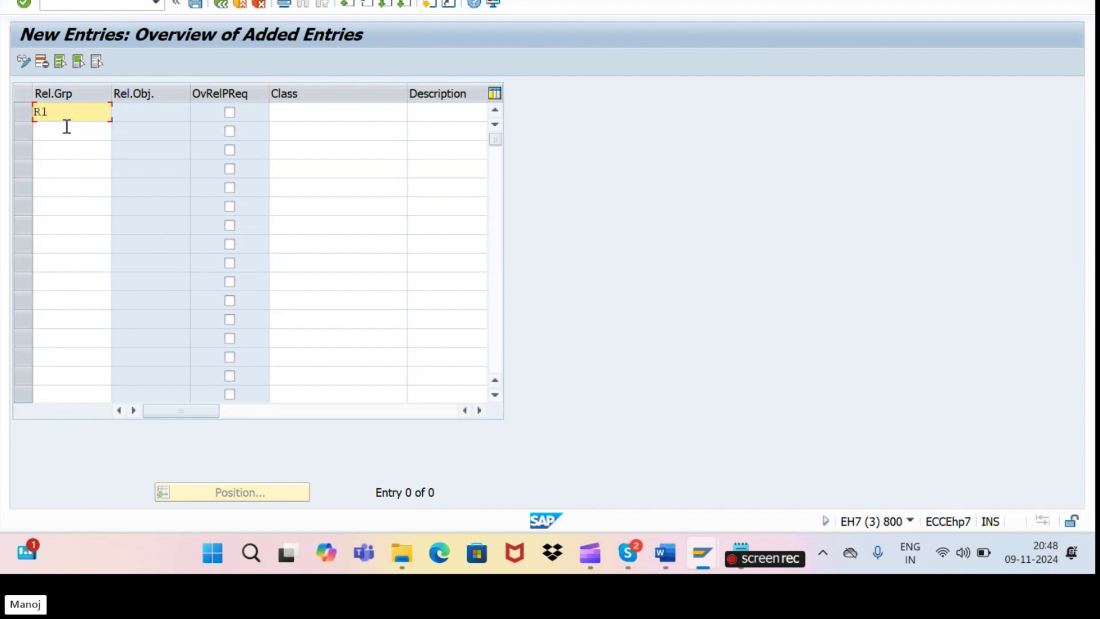
- Copy the class name clas_01 from the Notepad notes and assign it to release group R1 in SAP
click(289, 112)
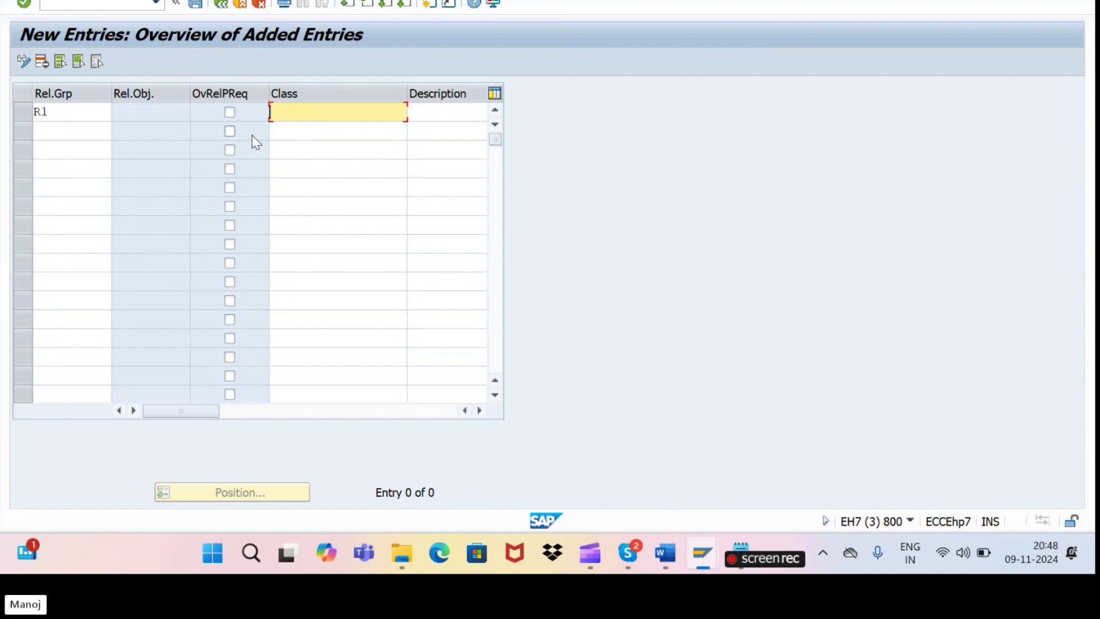
key(alt+Tab)
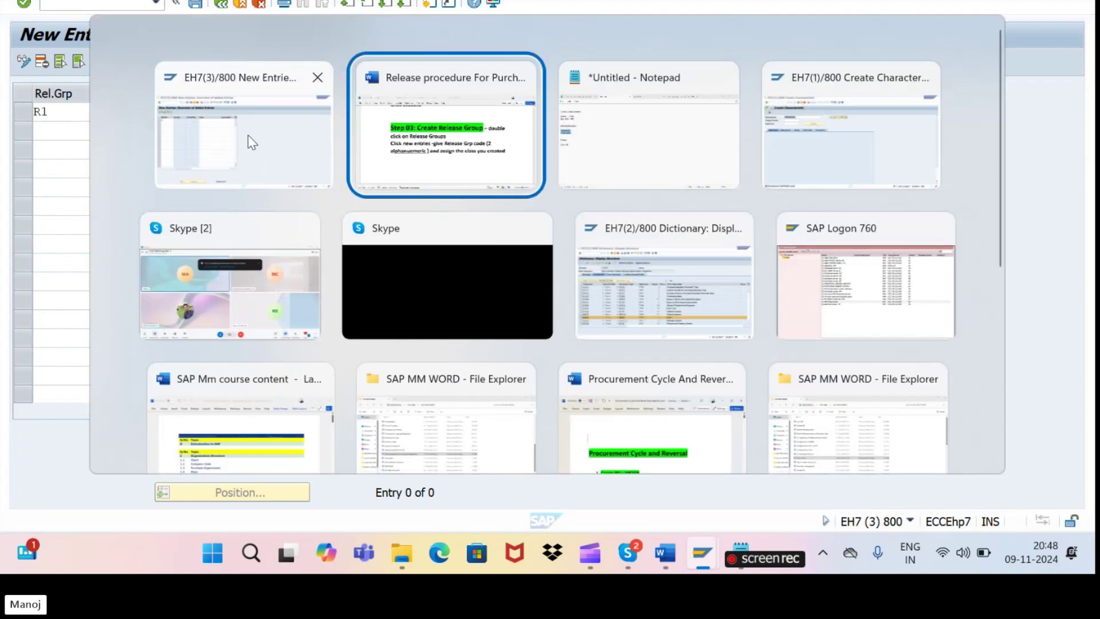
key(alt+Tab)
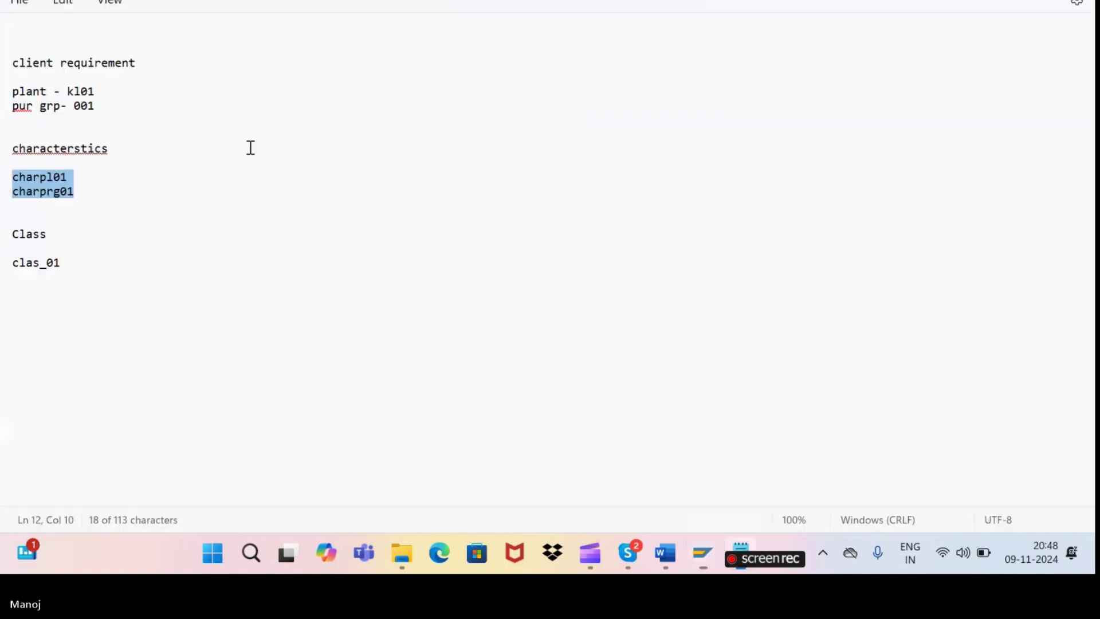
double_click(61, 268)
key(ctrl+c)
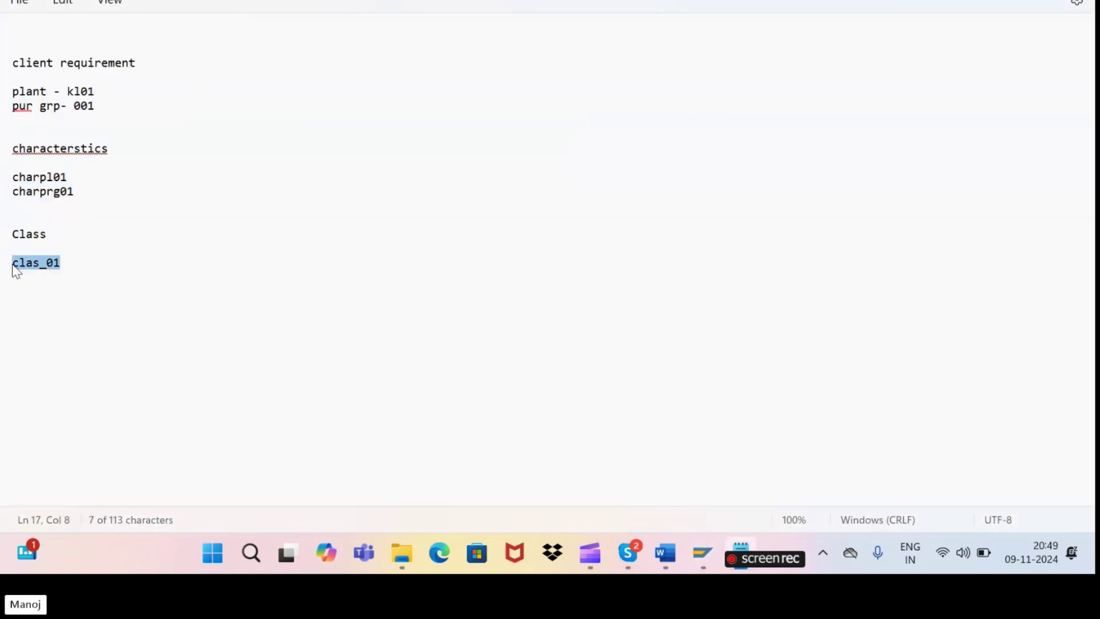
key(alt+Tab)
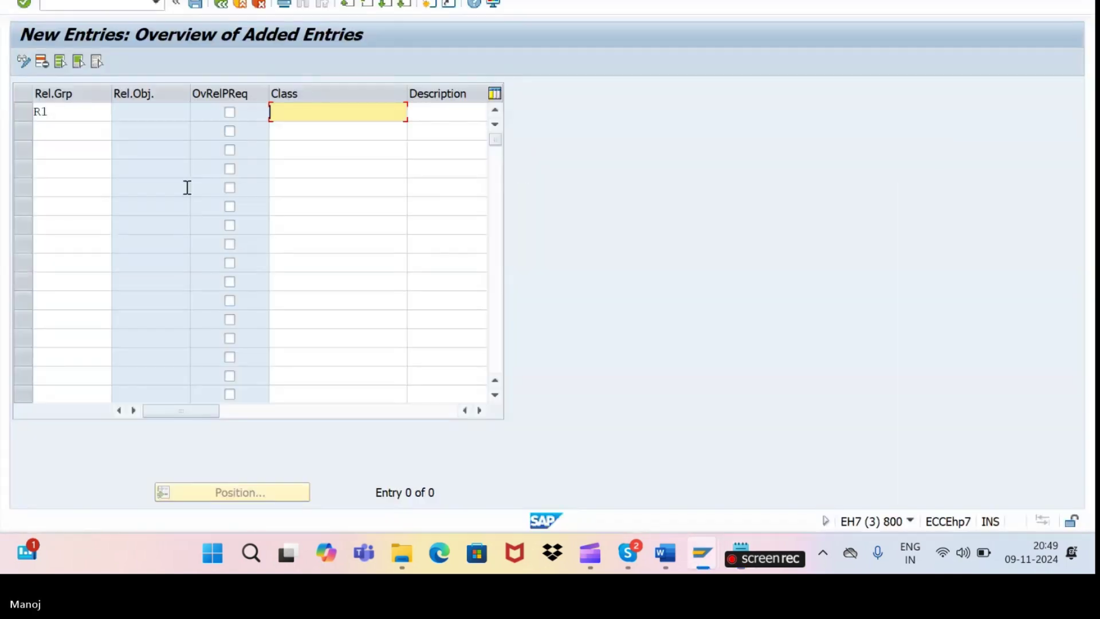
key(ctrl+v)
key(Return)
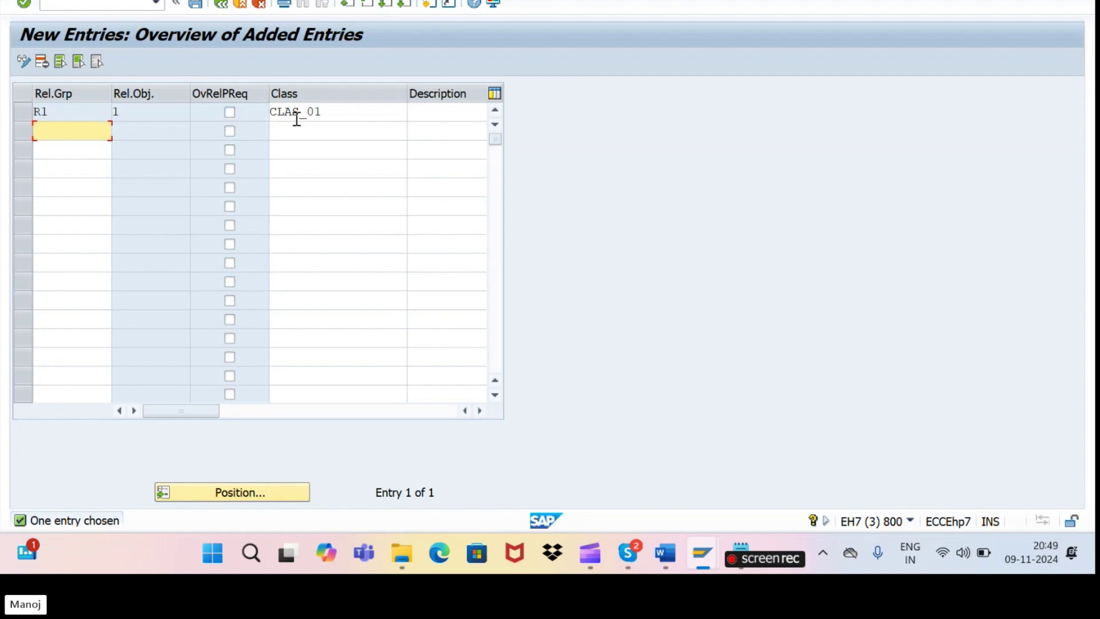
click(635, 568)
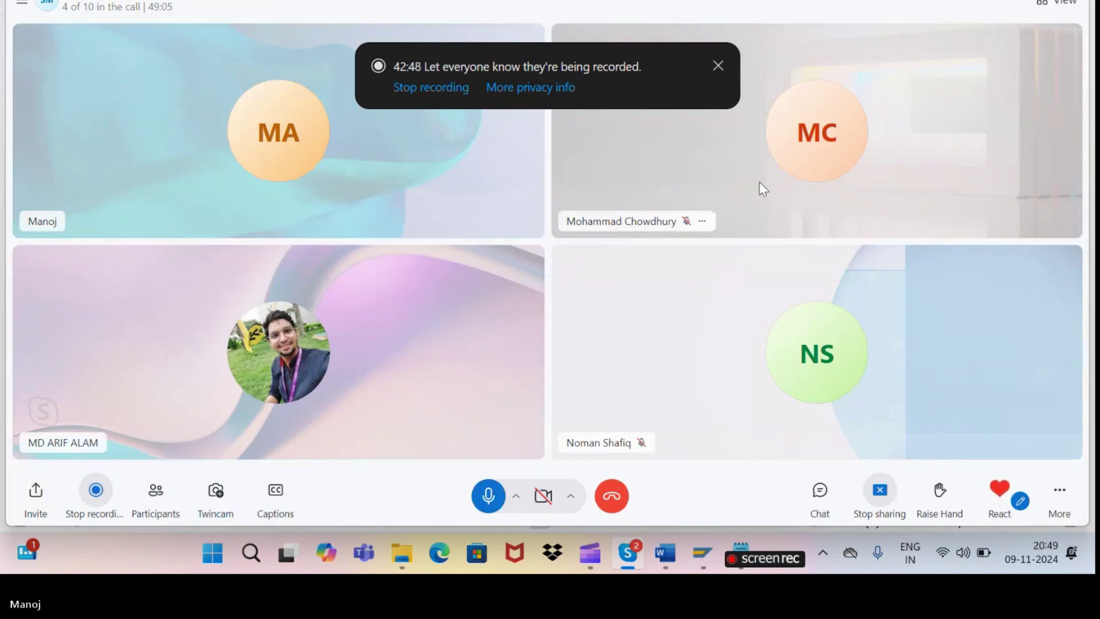
key(alt+Tab)
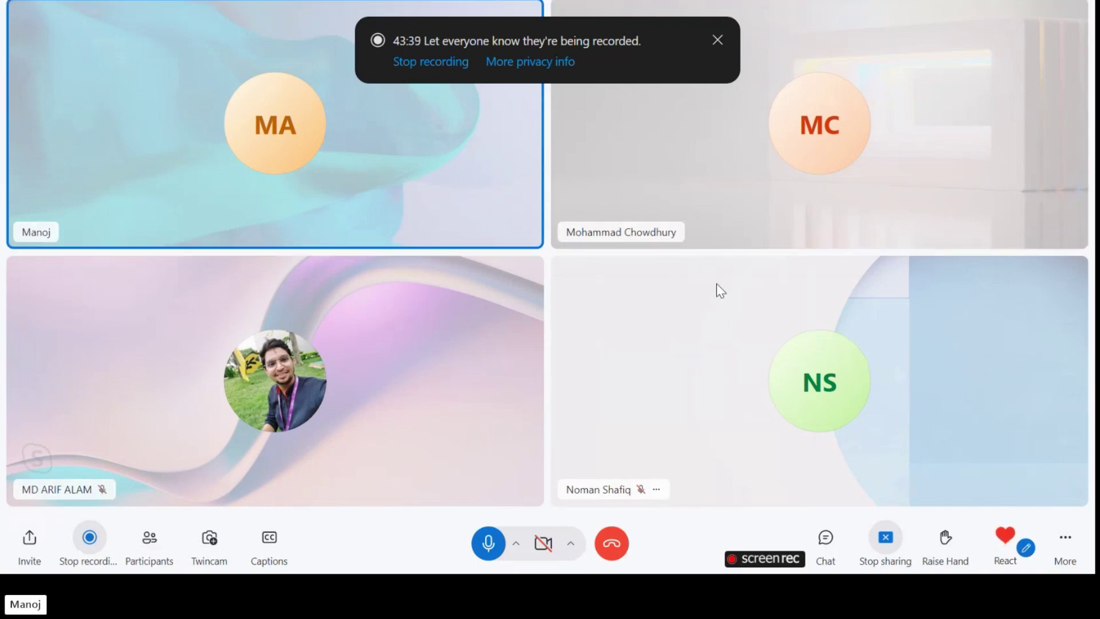
- Switch to SAP Logon and log on to SAP Class server with the user name and password, ending the other logons
key(alt+Tab)
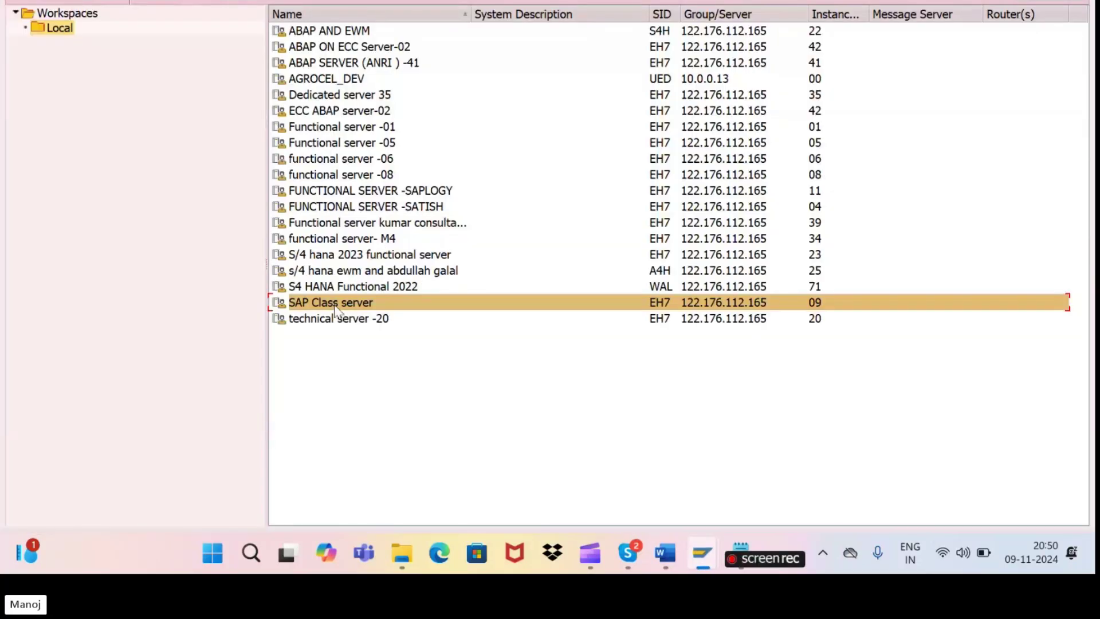
double_click(299, 308)
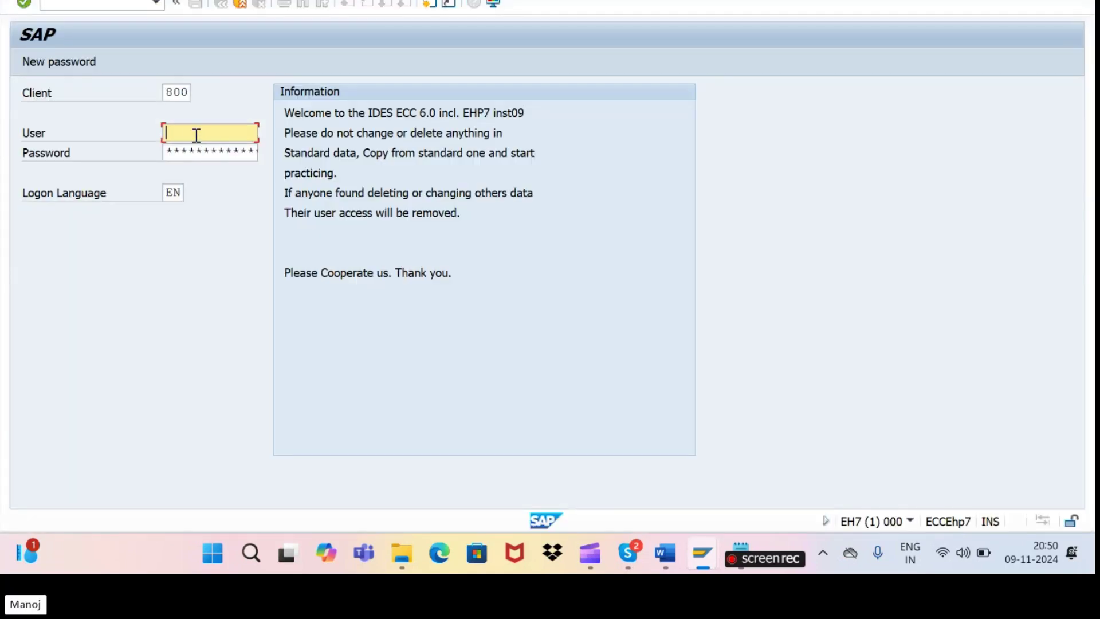
click(197, 136)
click(201, 150)
click(204, 151)
key(ctrl+v)
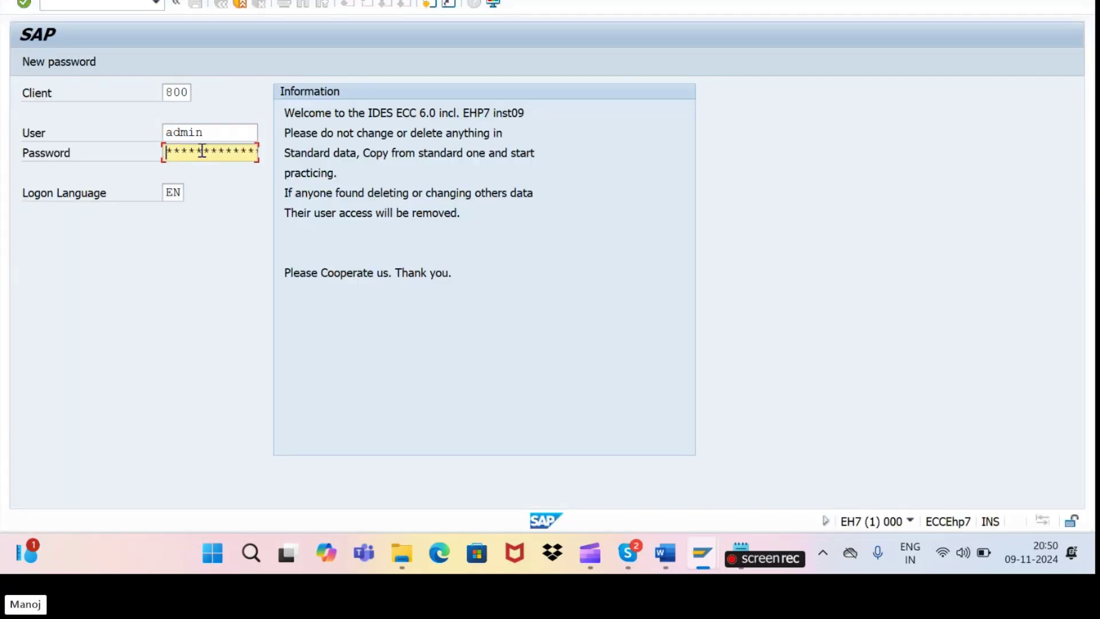
key(Caps_Lock)
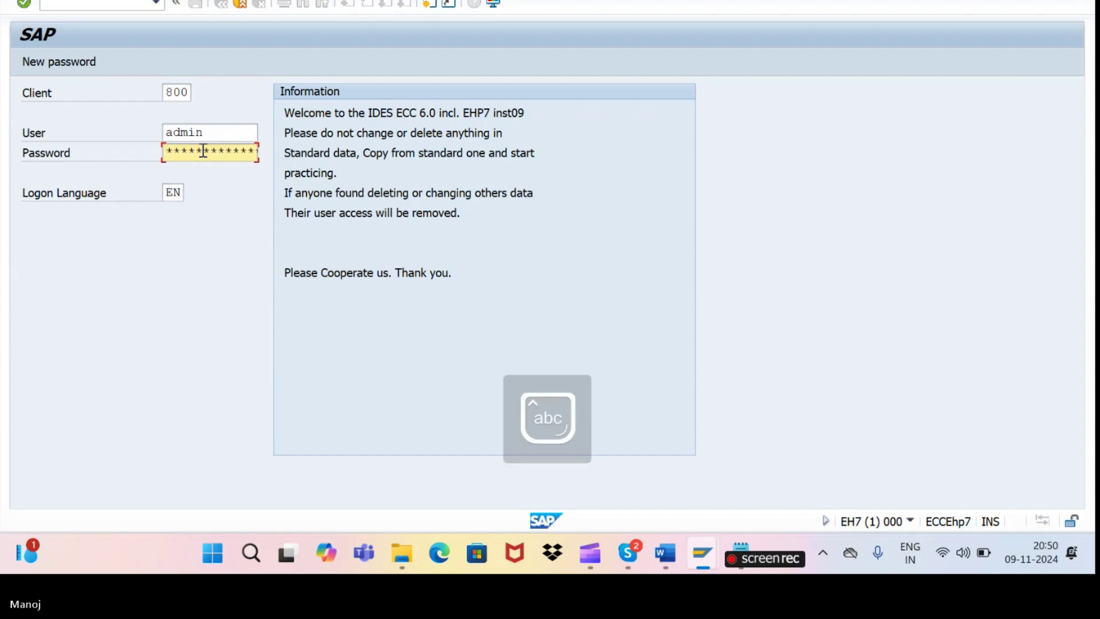
key(Return)
click(91, 405)
click(666, 518)
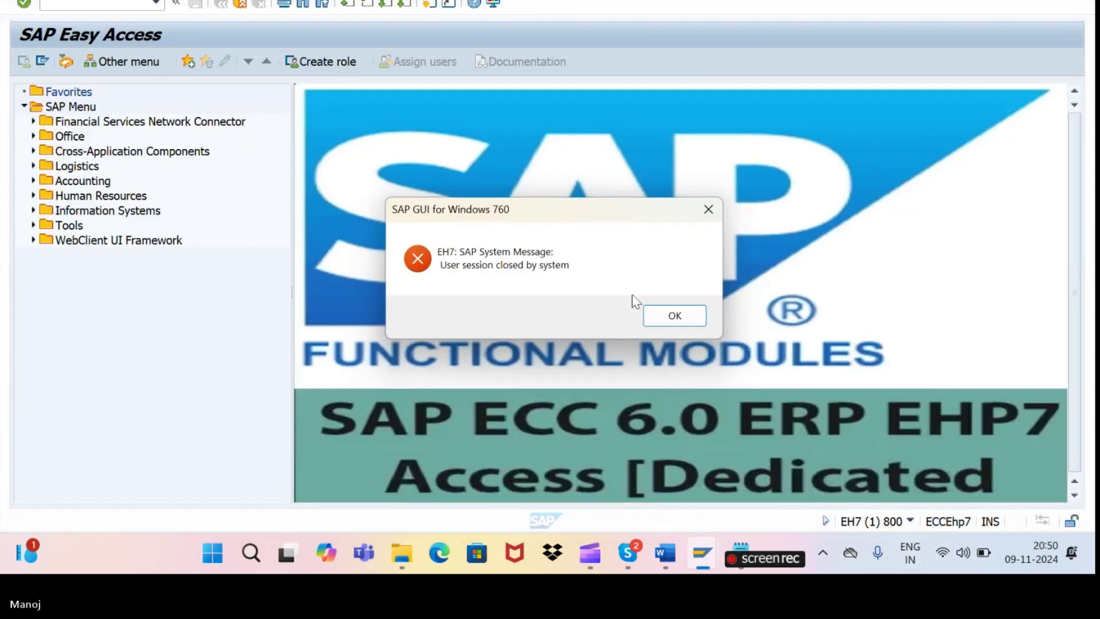
click(675, 315)
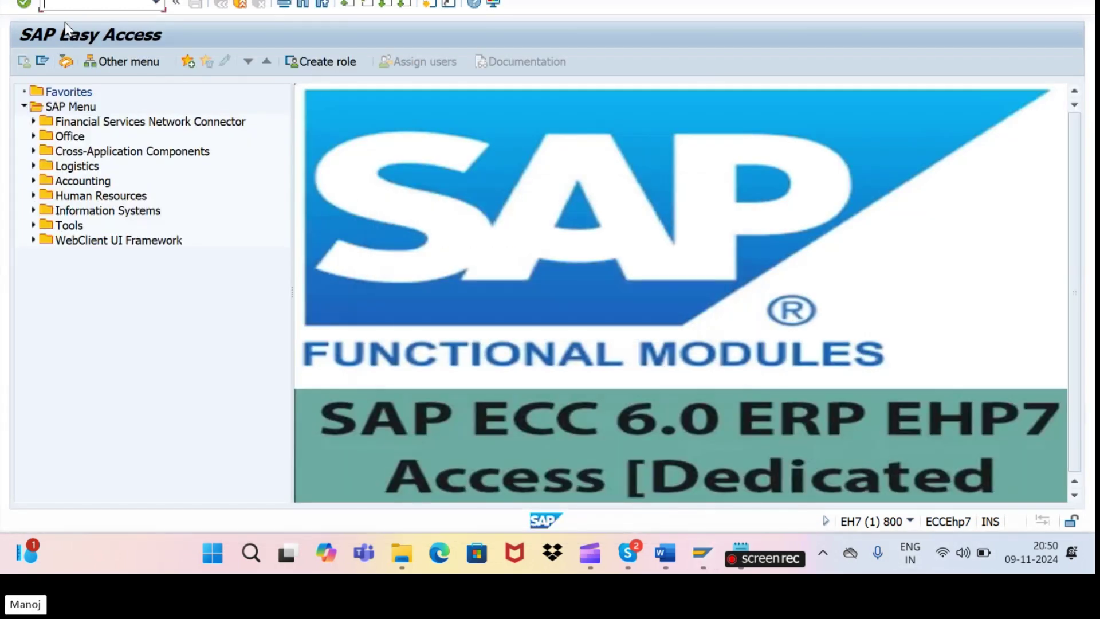
- Open transaction me51n and hide the document overview and the item overview
text(me51n)
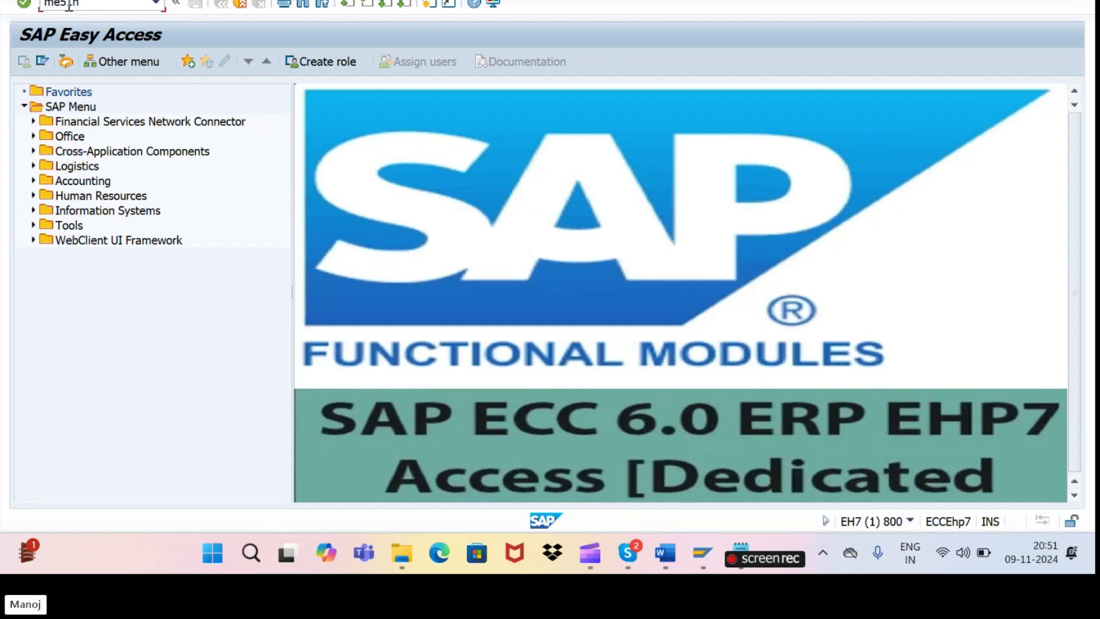
key(Return)
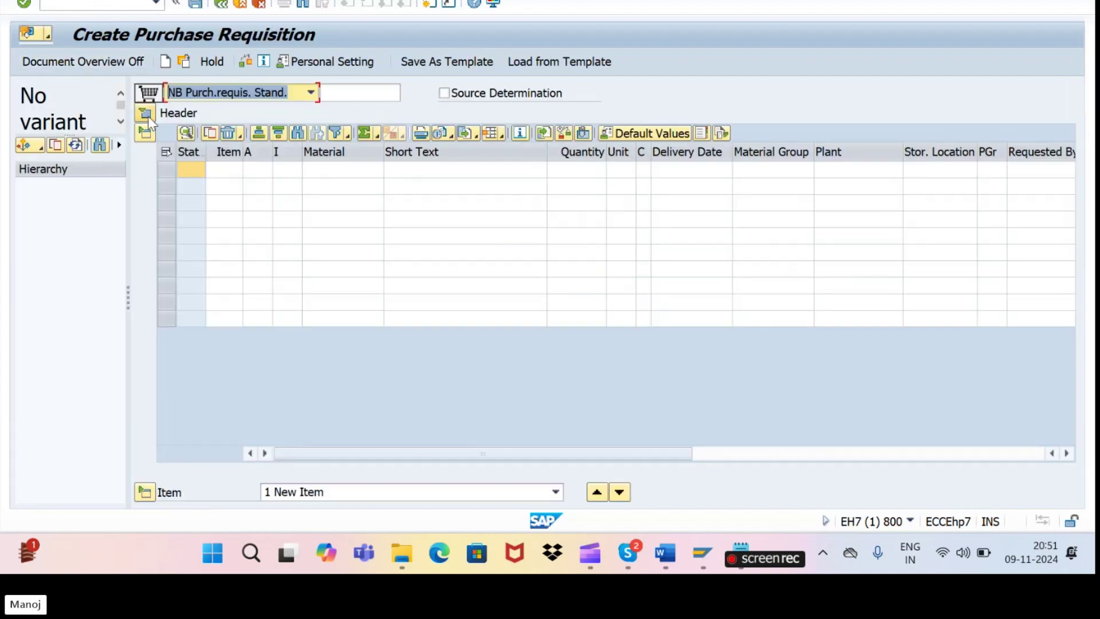
click(57, 61)
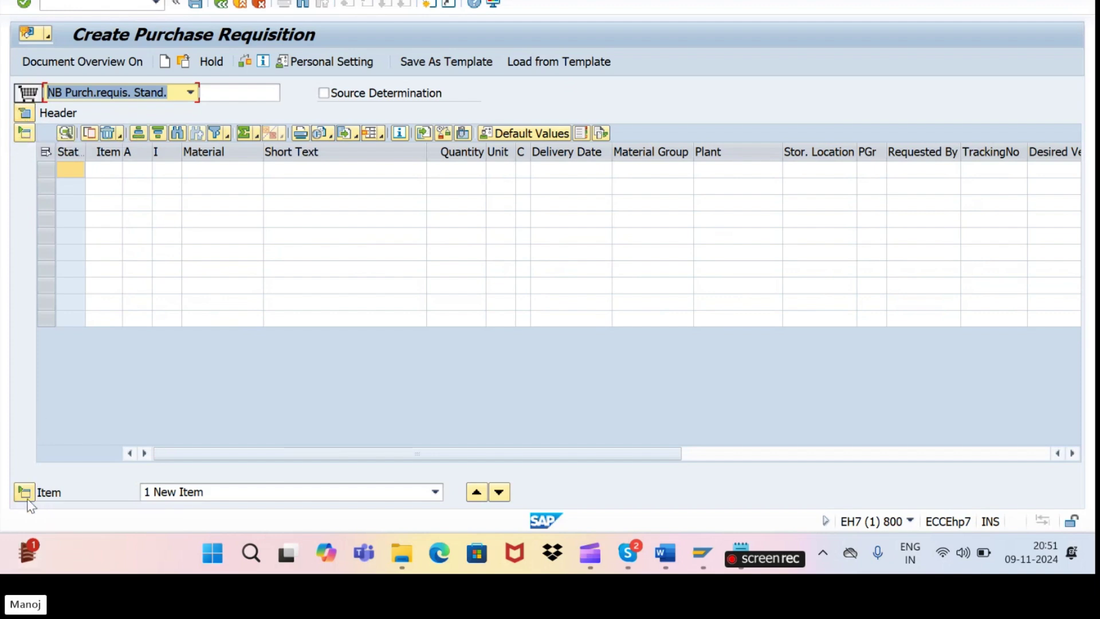
click(24, 137)
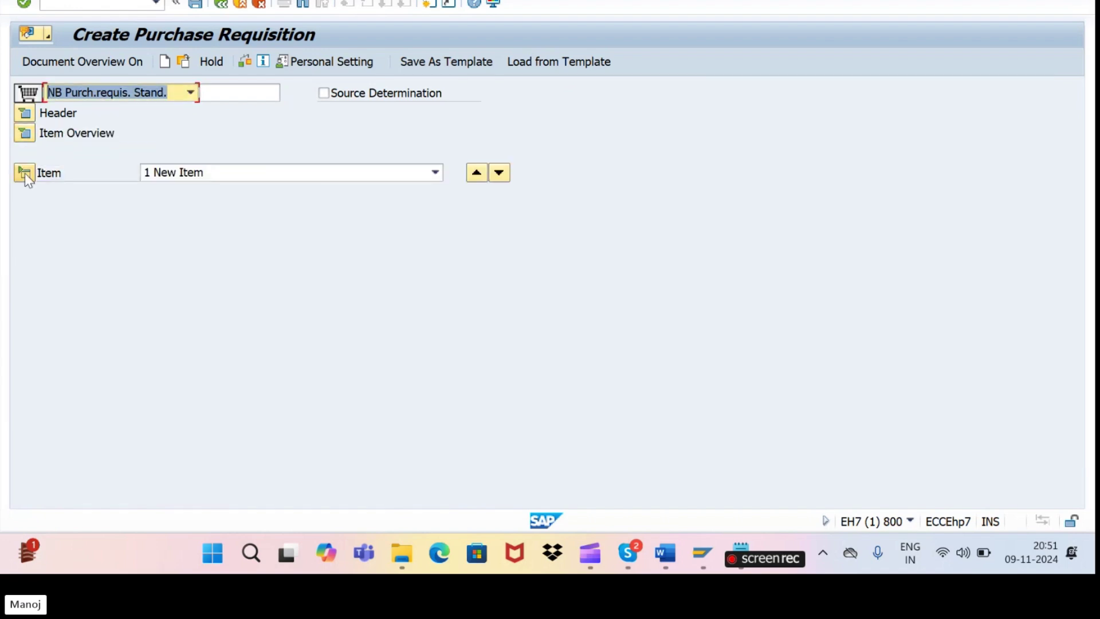
- Expand and collapse the header and item detail sections of the new purchase requisition to check their layout
click(29, 113)
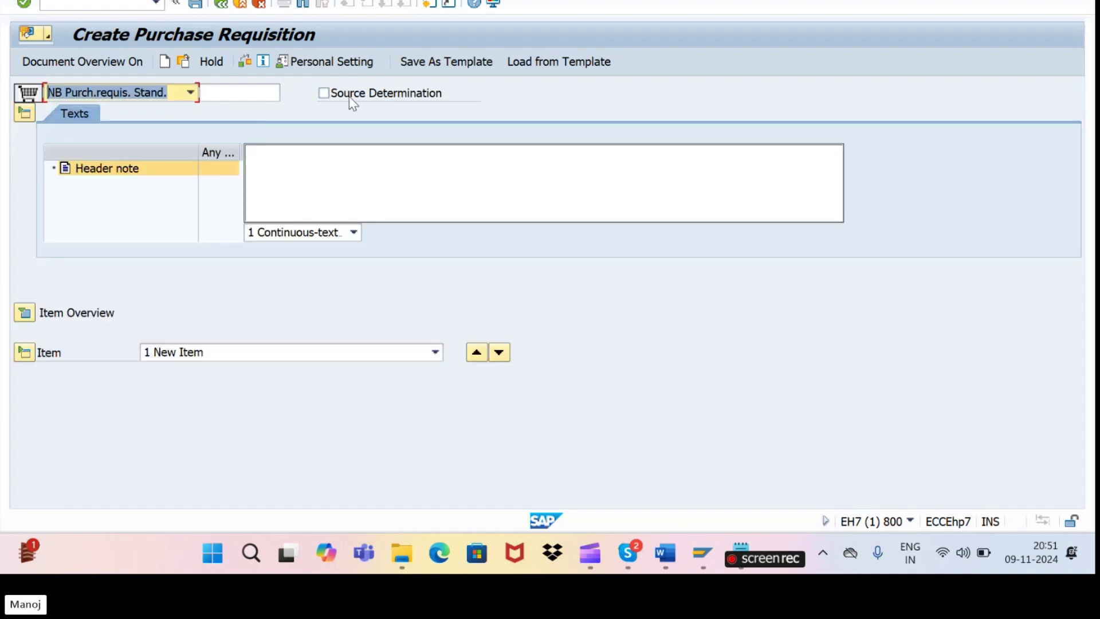
click(26, 113)
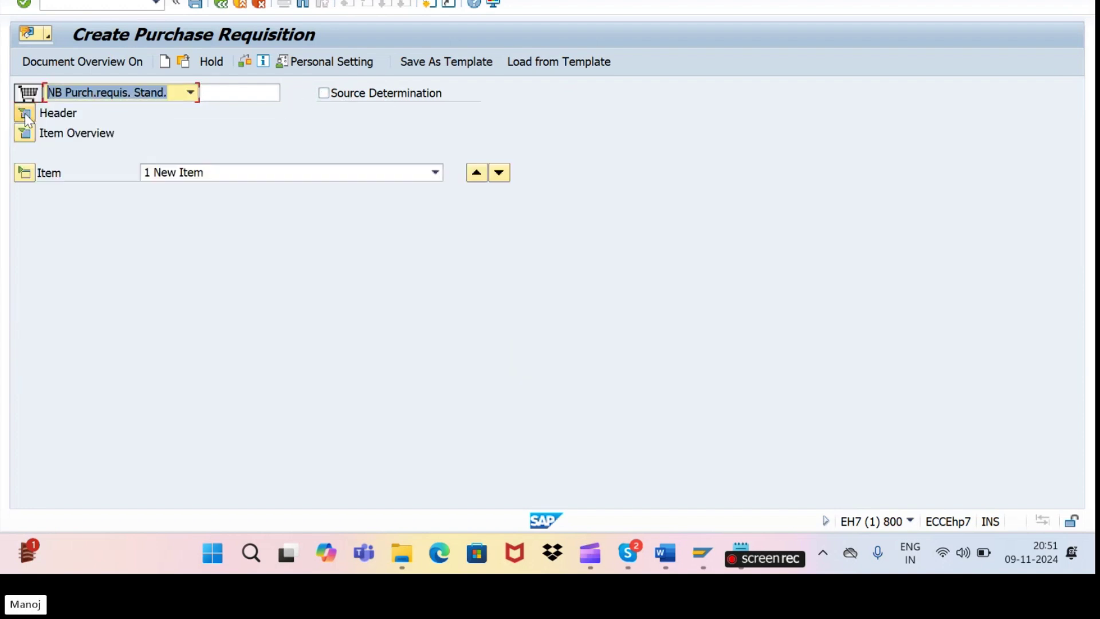
click(21, 176)
click(26, 178)
mouse_move(704, 554)
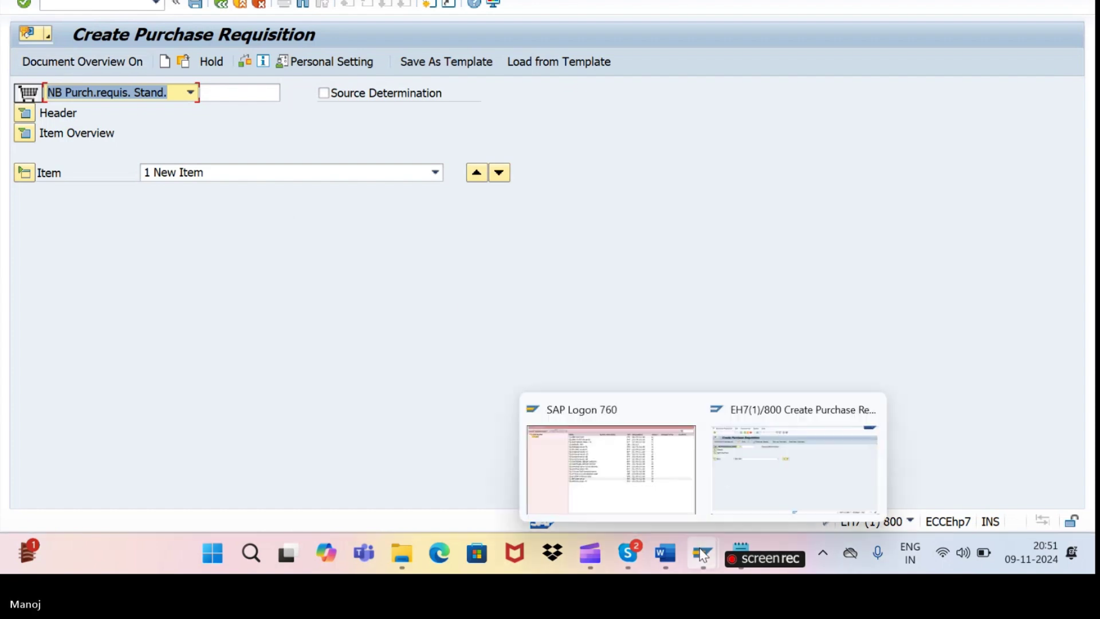
click(747, 498)
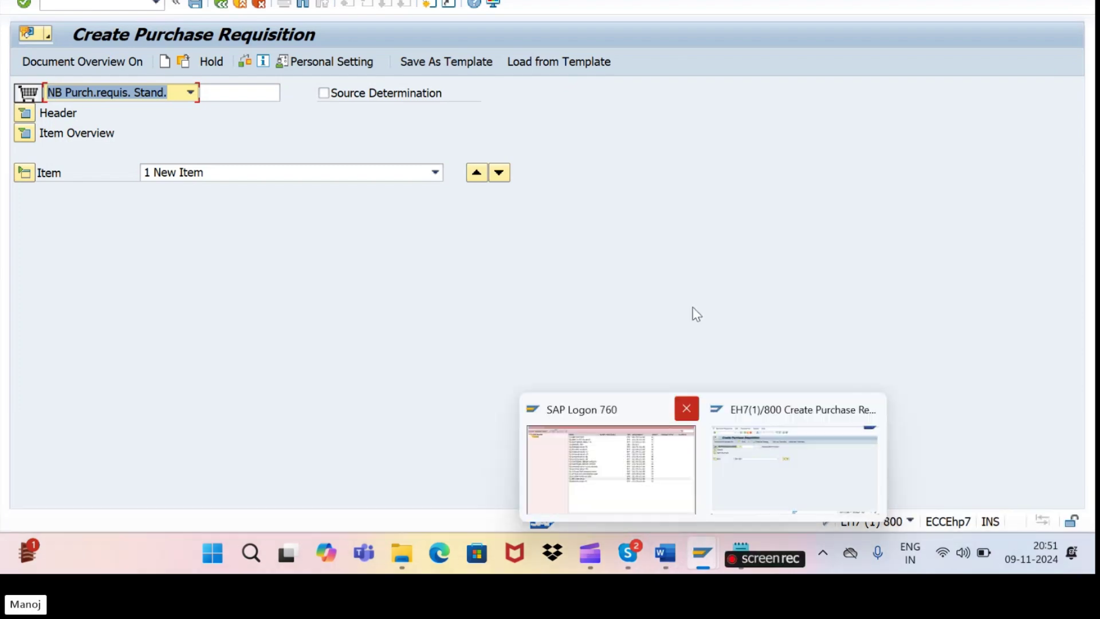
mouse_move(633, 561)
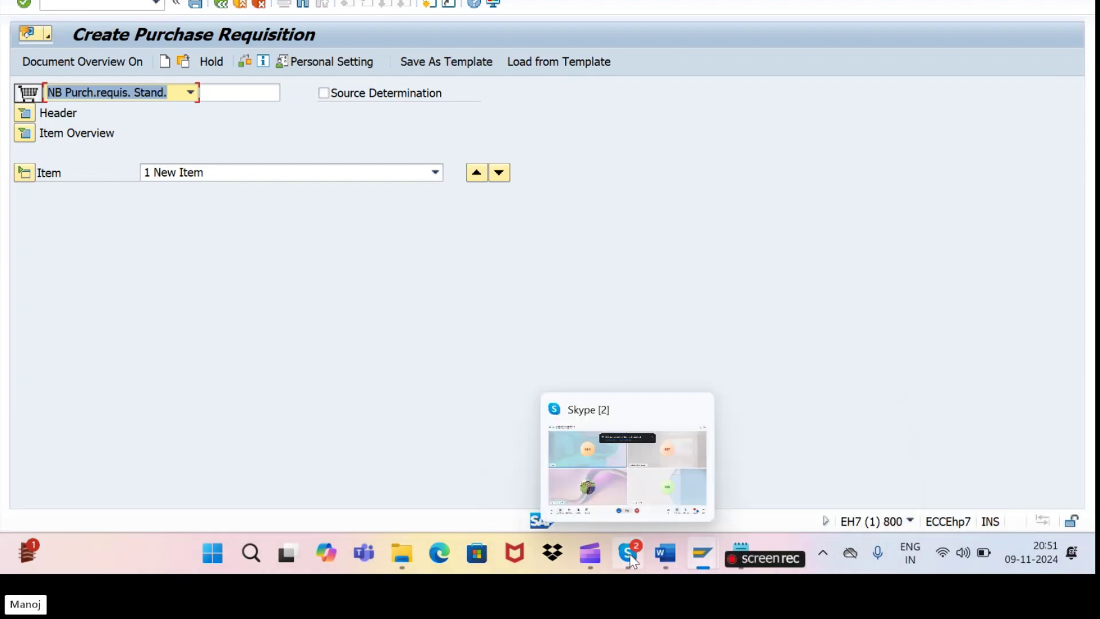
- Check the Skype call window and switch back to the Create Purchase Requisition window in SAP
click(643, 489)
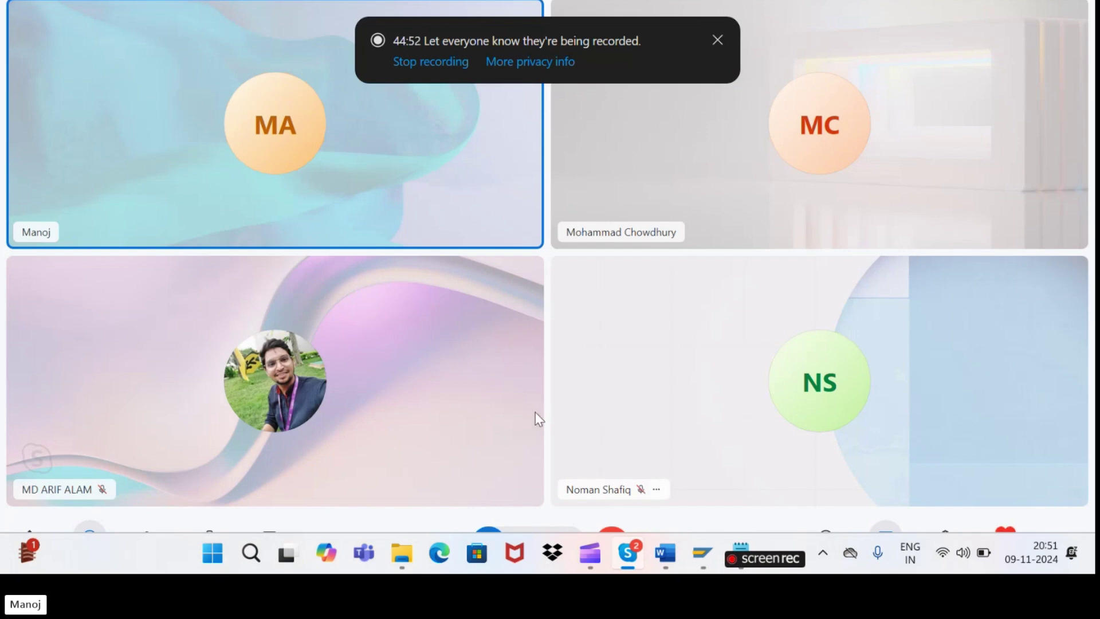
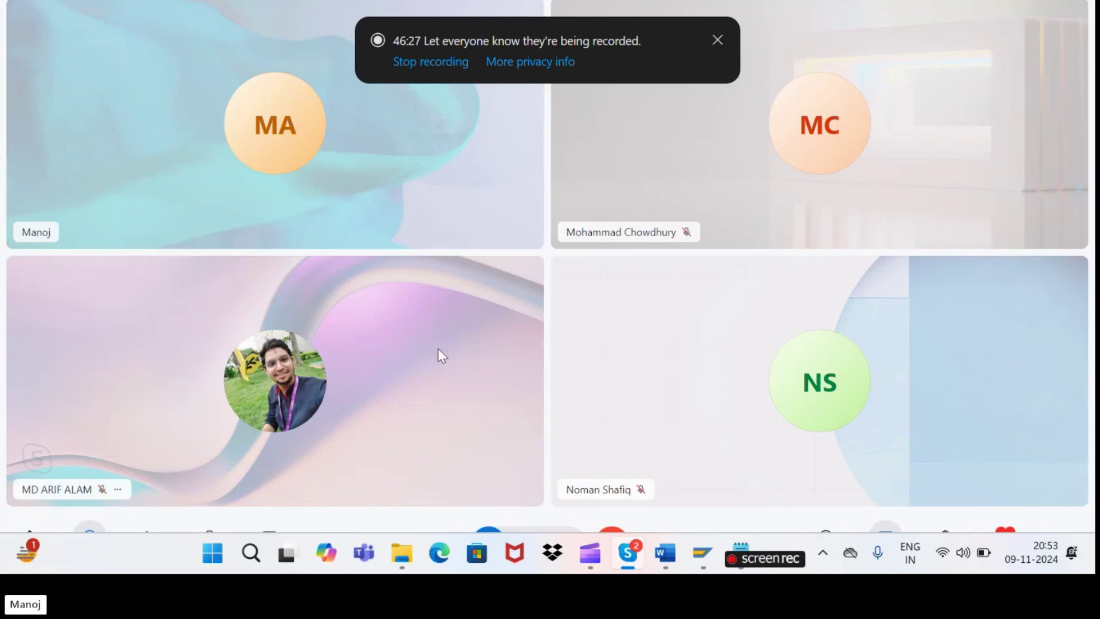
key(super+d)
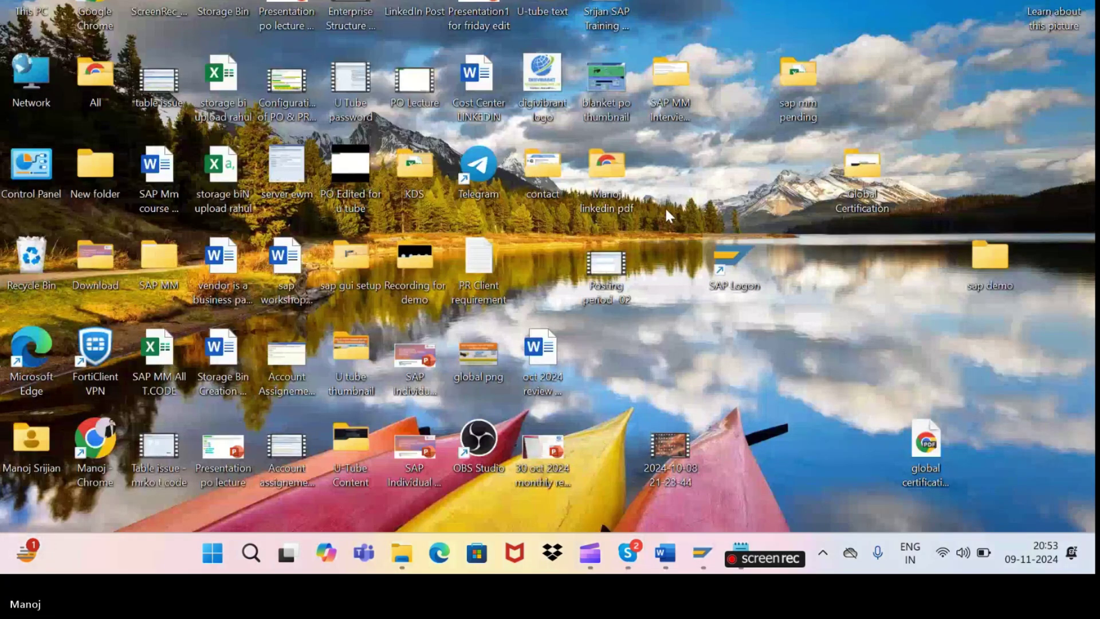
key(alt+Tab)
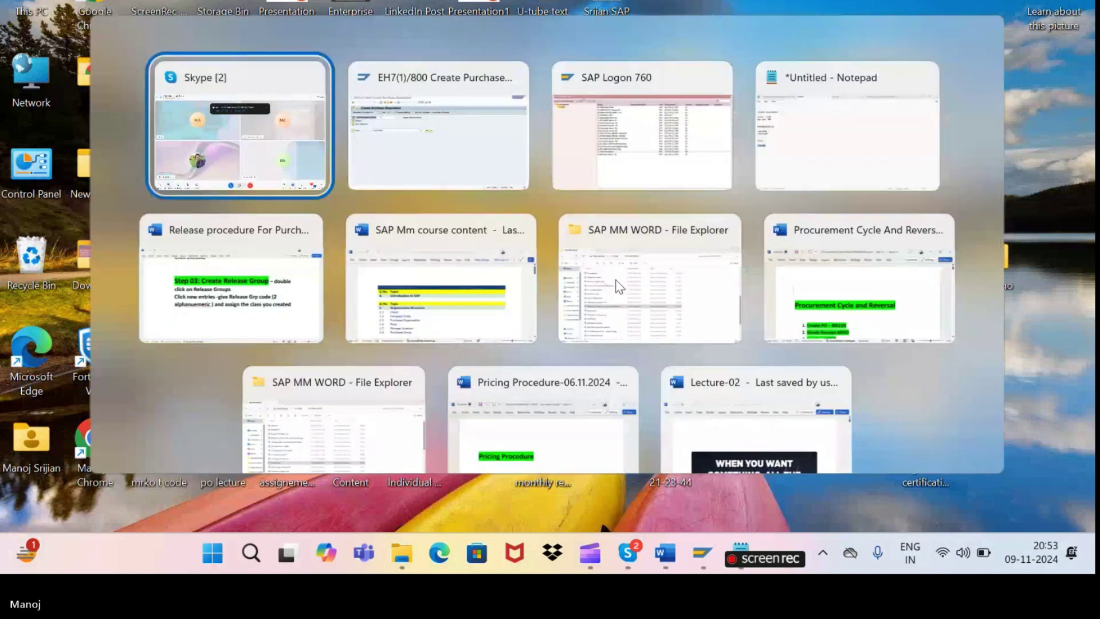
key(alt+Tab)
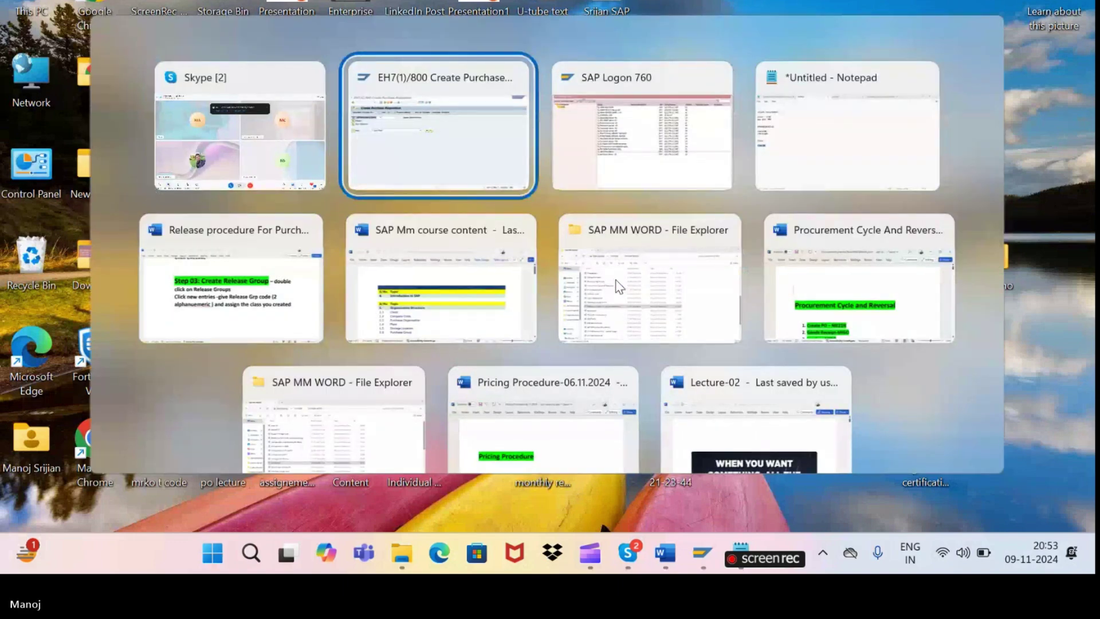
key(Left)
key(Down)
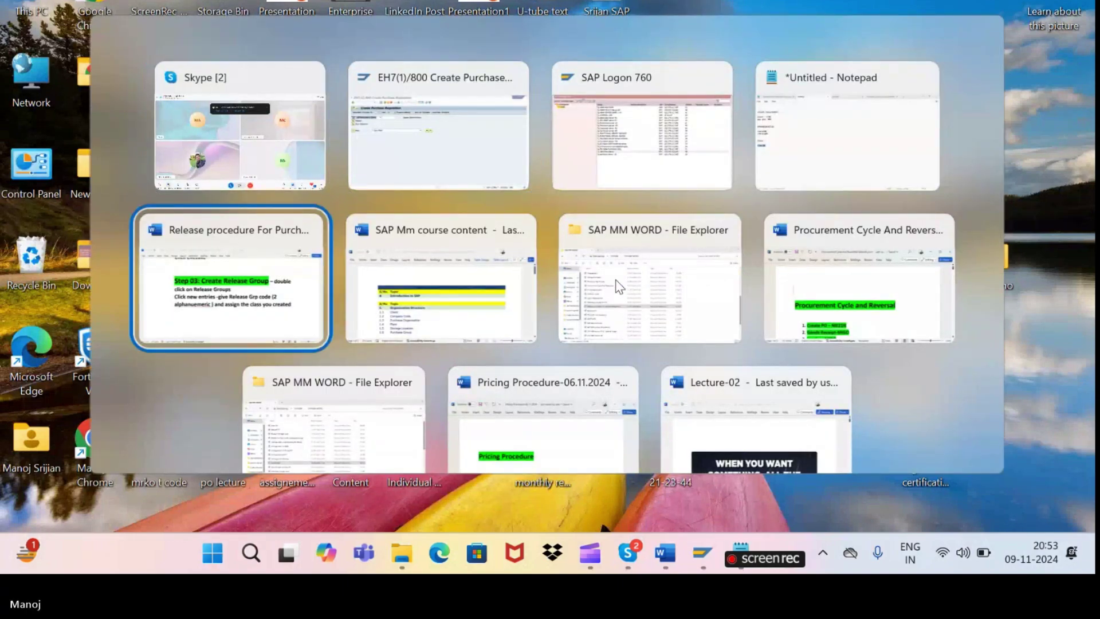
key(Right)
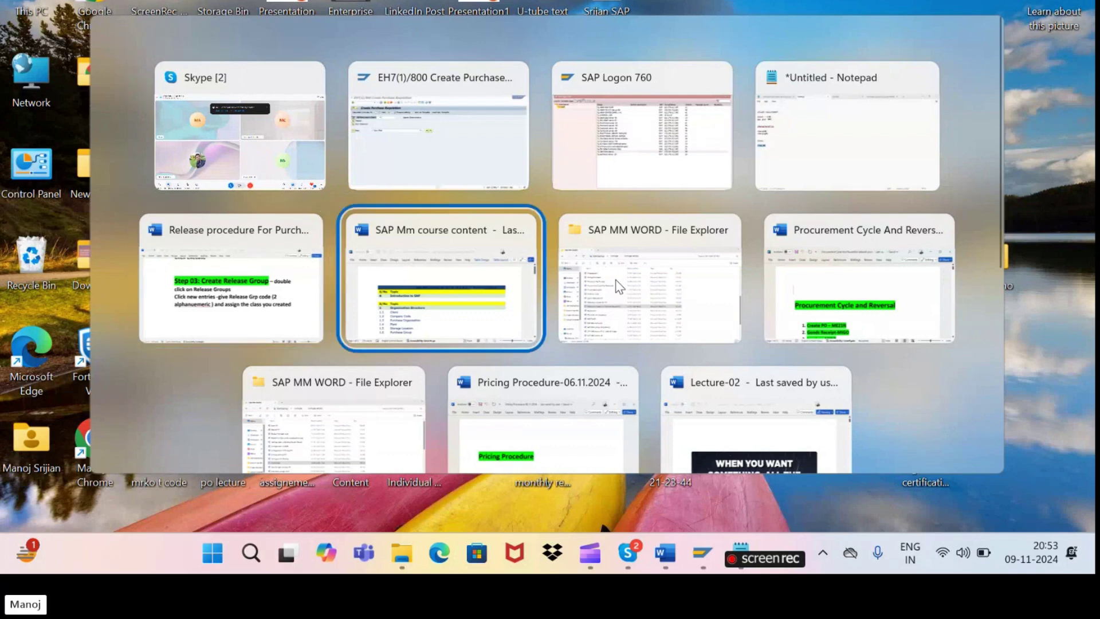
key(Up)
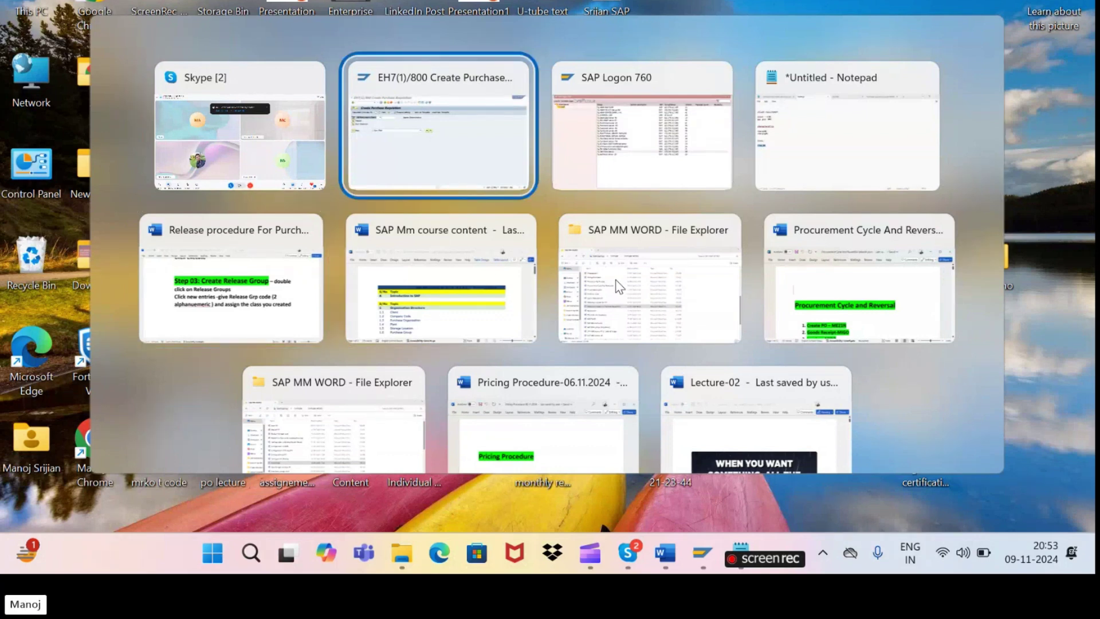
key(Return)
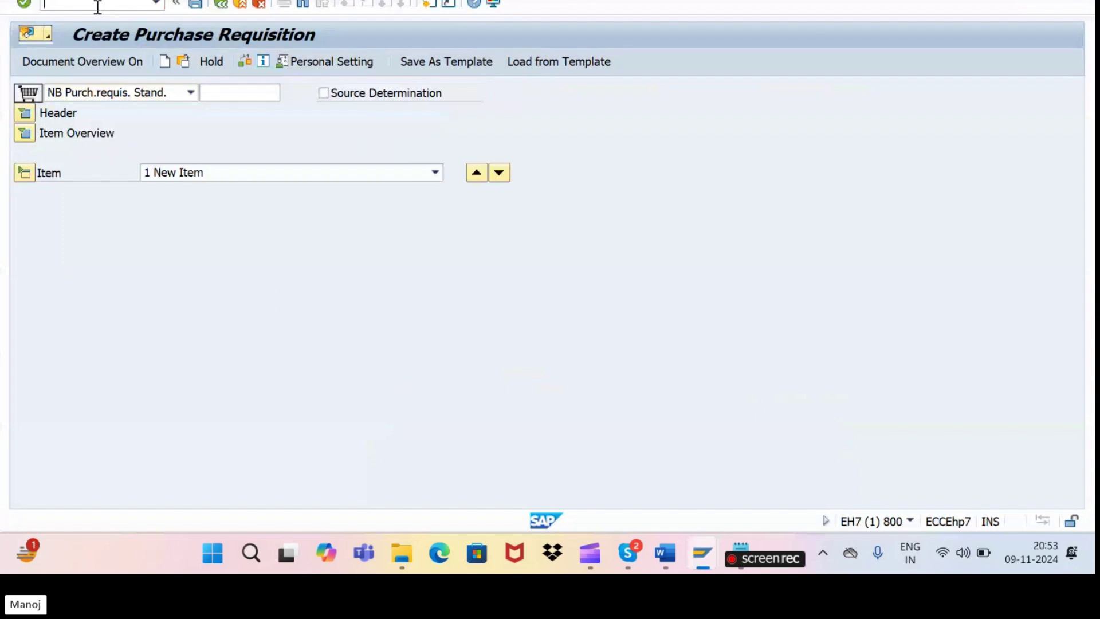
key(alt+Tab)
key(Right)
key(Left)
key(Left)
key(Return)
- Leave the purchase requisition for transaction /nspro and display the SAP Reference IMG
click(96, 9)
text(/nspro)
key(Return)
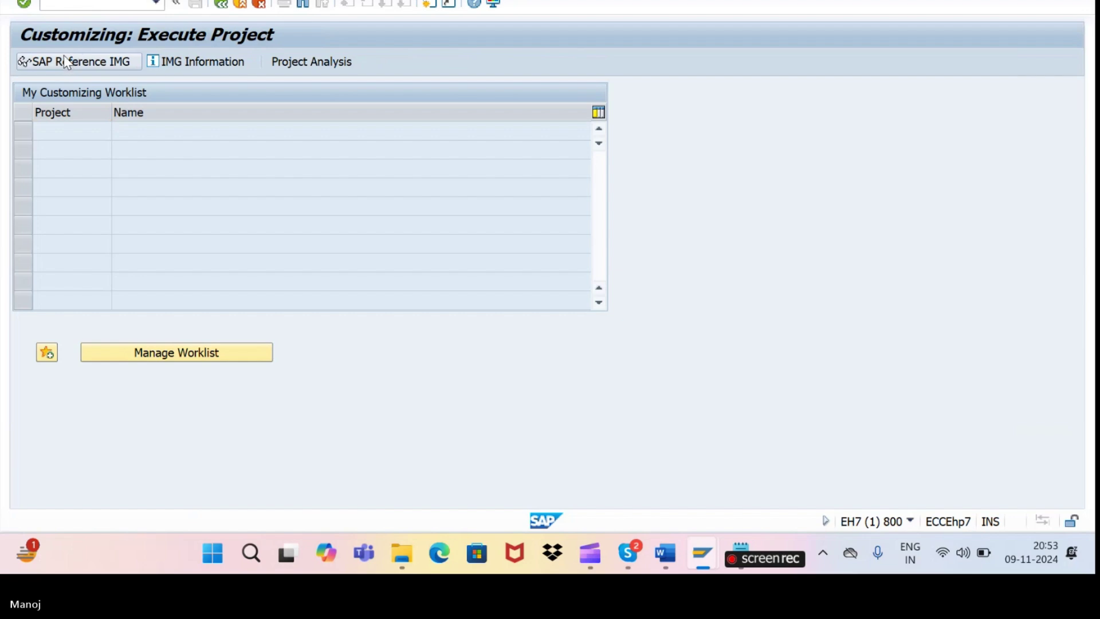
click(66, 62)
- Expand Materials Management, Purchasing, Purchase Requisition and Release Procedure in the IMG structure
scroll(104, 356, down, 2)
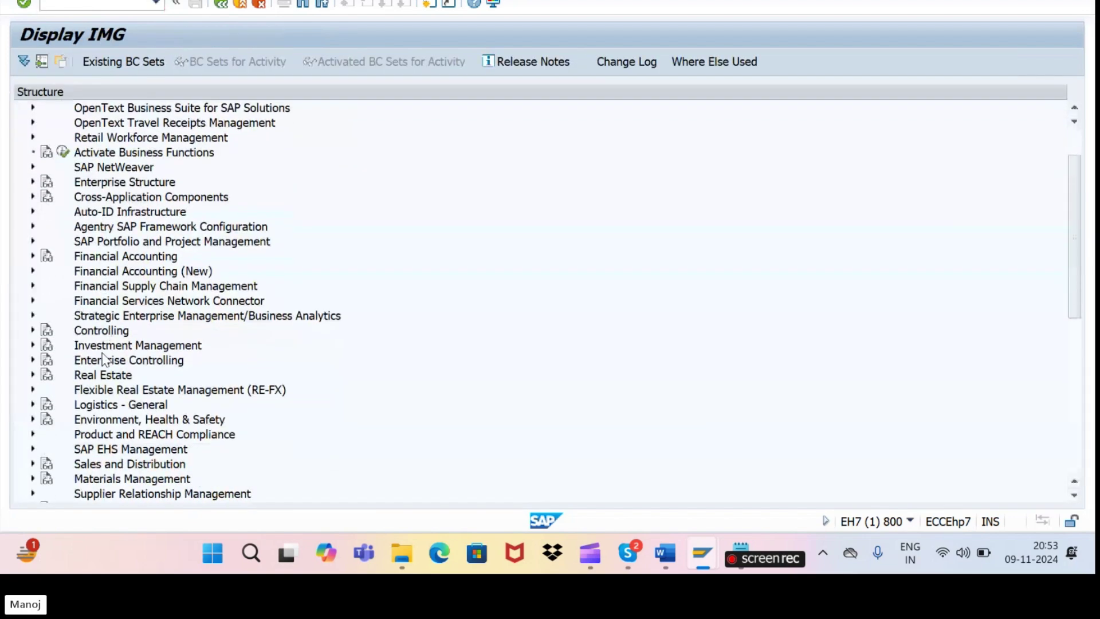
scroll(103, 360, down, 1)
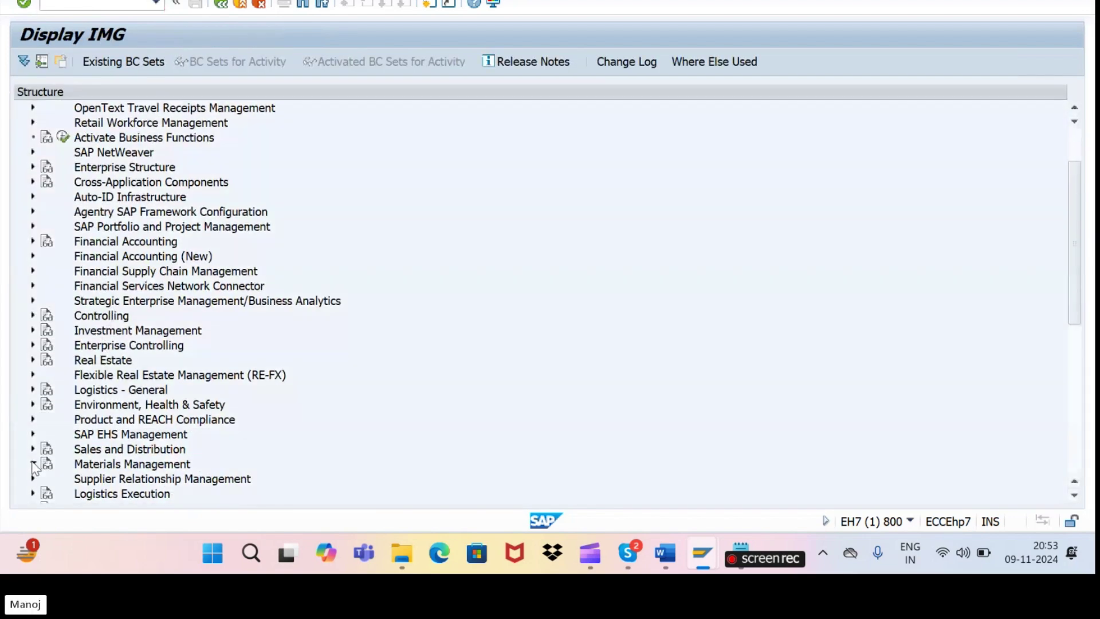
click(32, 464)
click(43, 404)
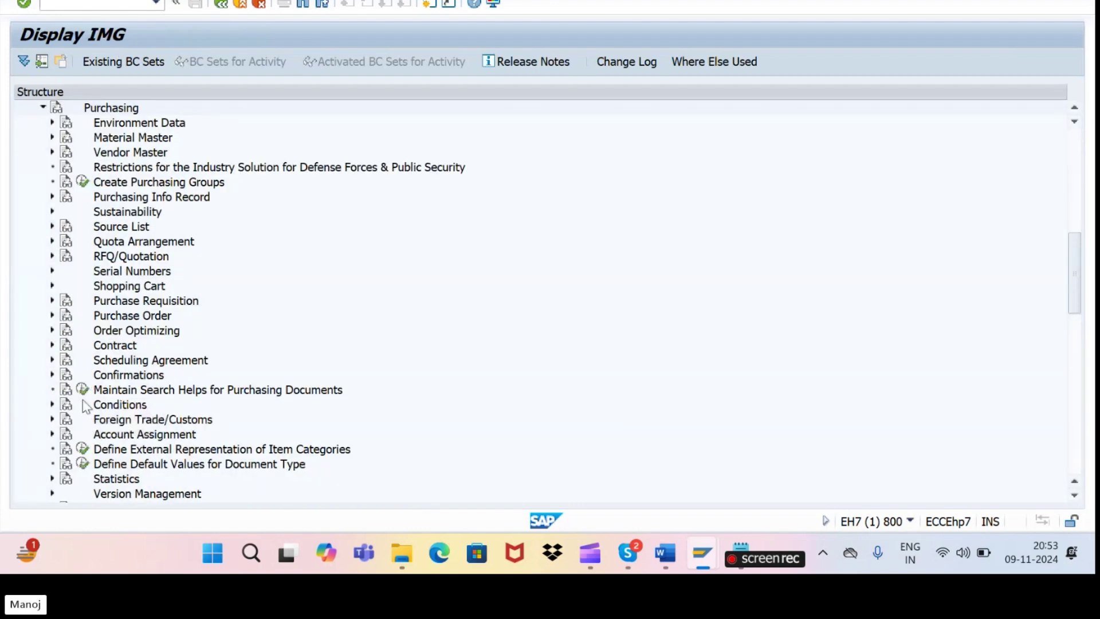
click(52, 301)
scroll(75, 355, down, 1)
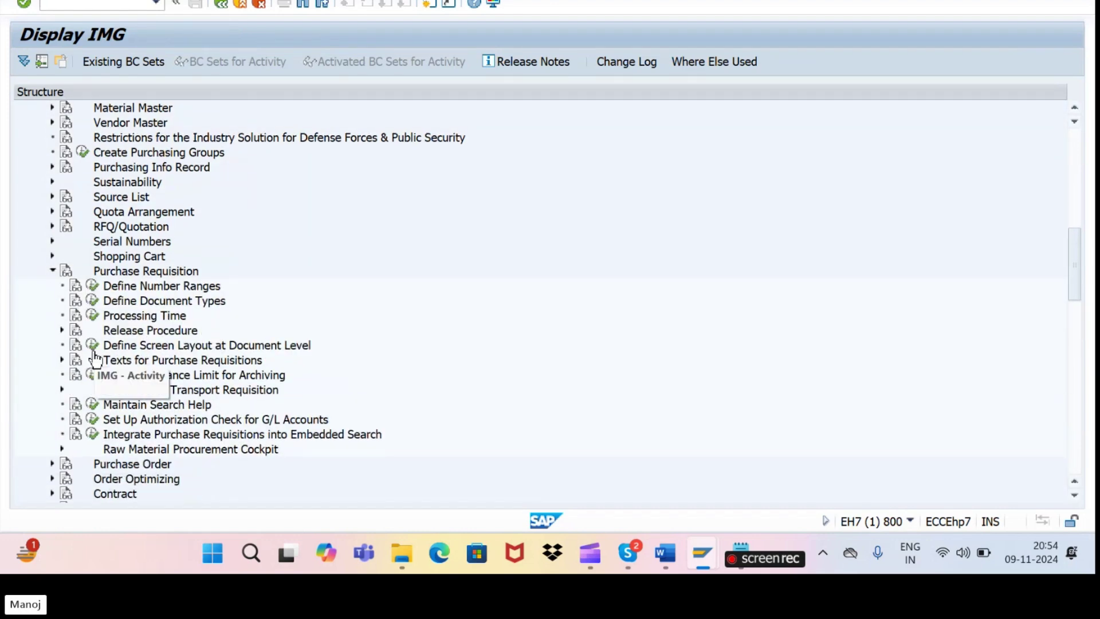
click(62, 330)
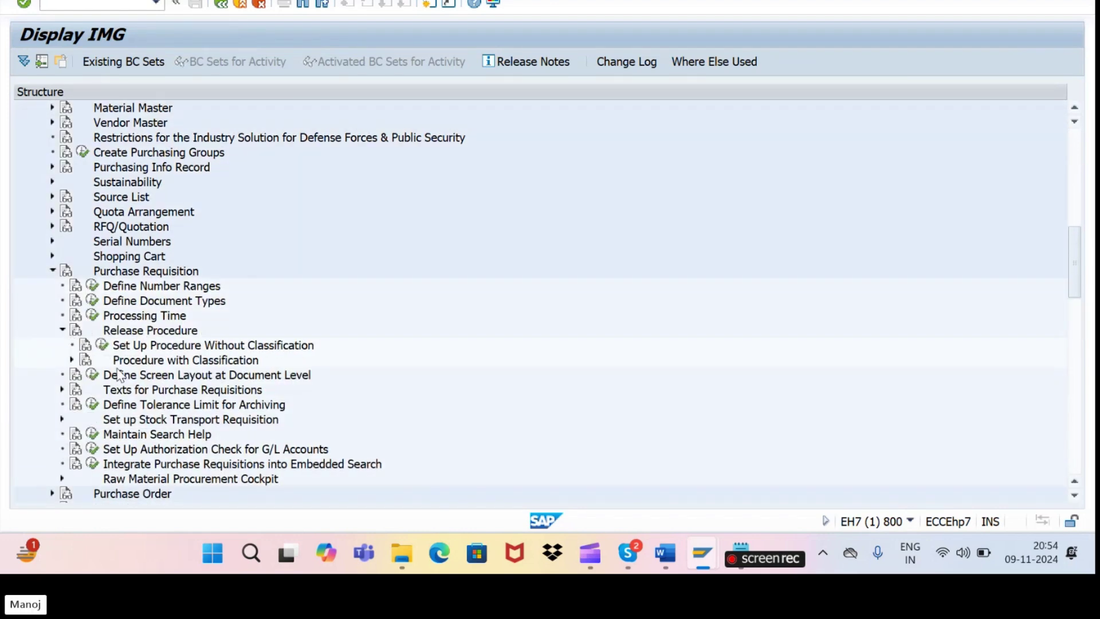
- Open the Release Groups activity of Set Up Procedure with Classification under the Purchase Requisition release procedure
scroll(117, 372, down, 1)
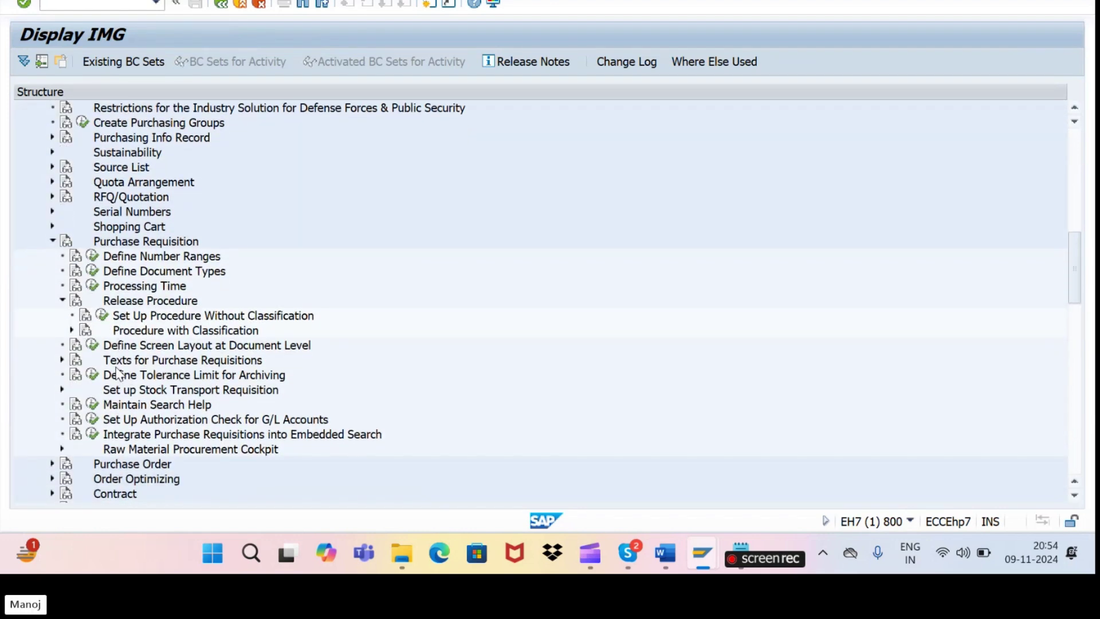
click(71, 330)
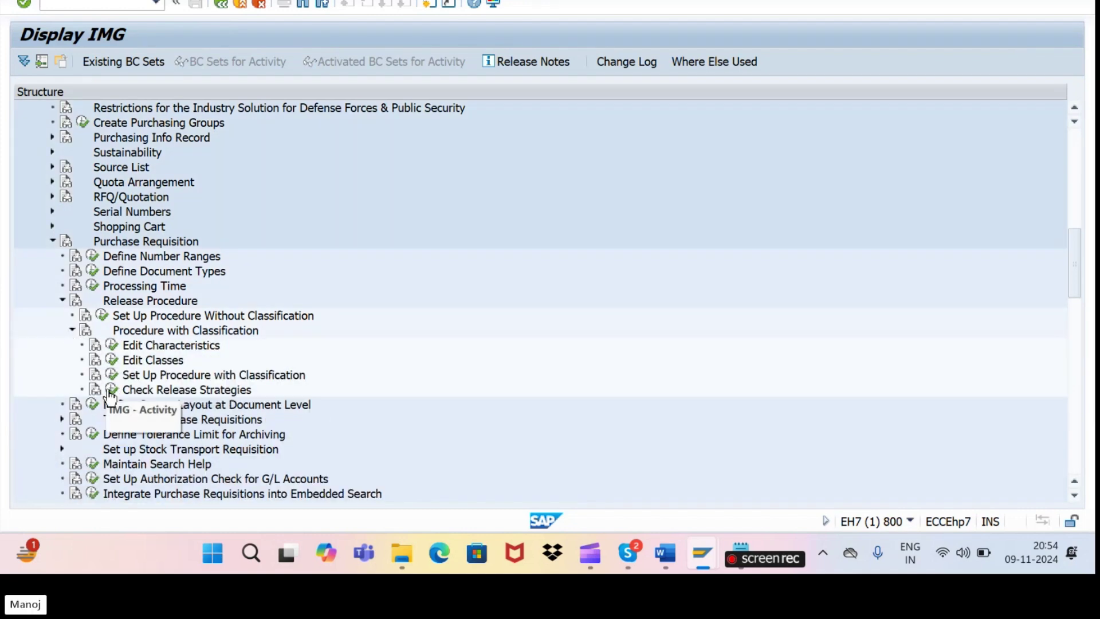
click(112, 375)
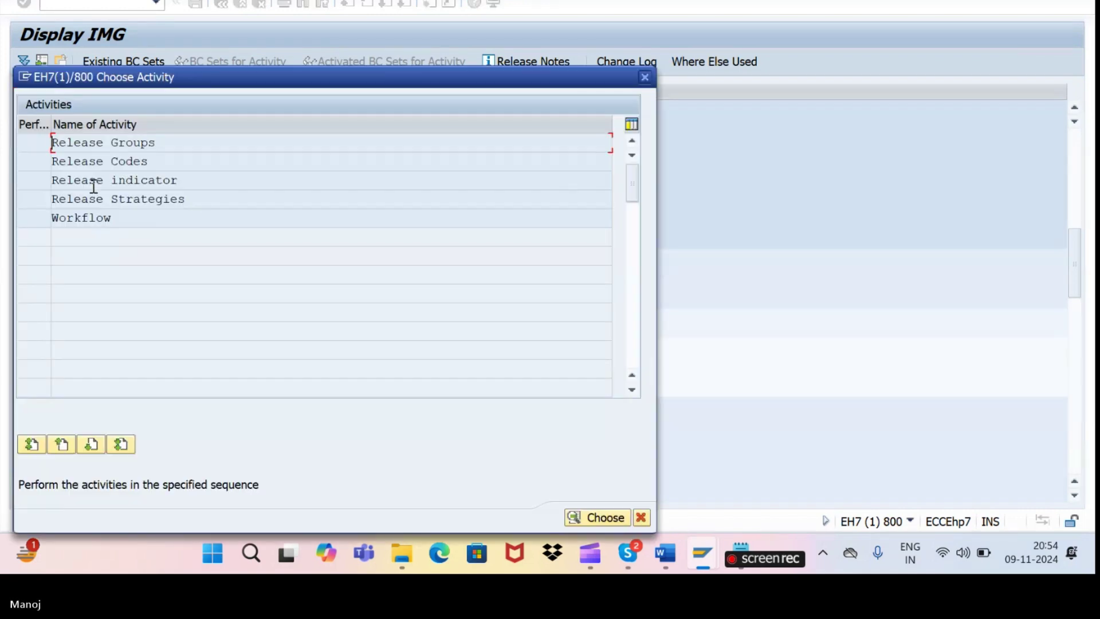
double_click(108, 143)
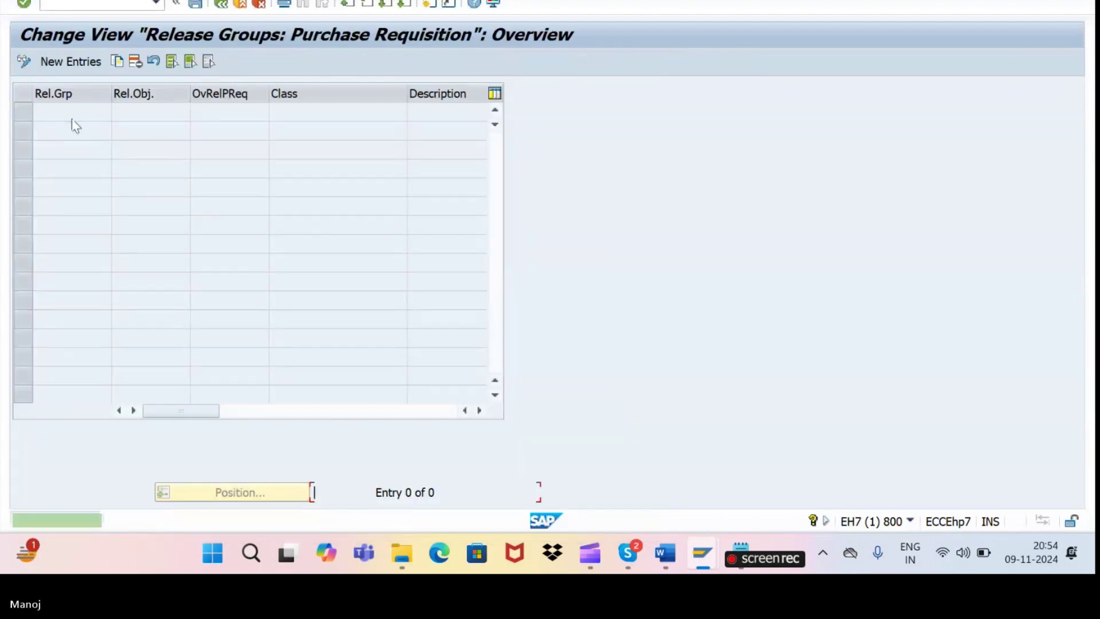
- Add a new release group R1 for purchase requisitions with class CLAS_01
click(71, 62)
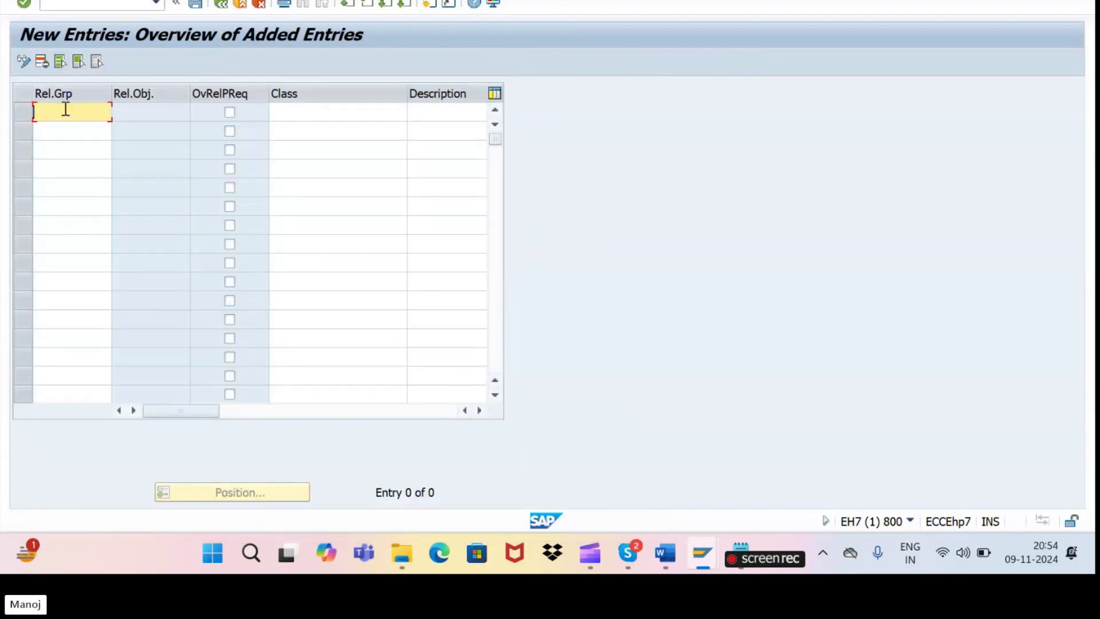
text(r1)
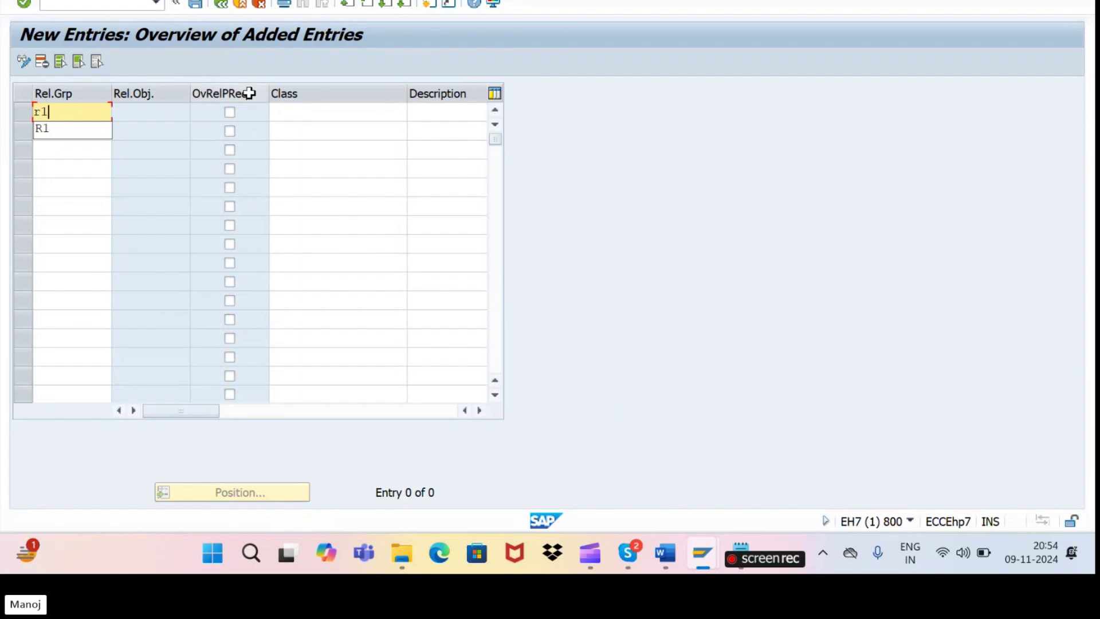
click(292, 110)
click(298, 128)
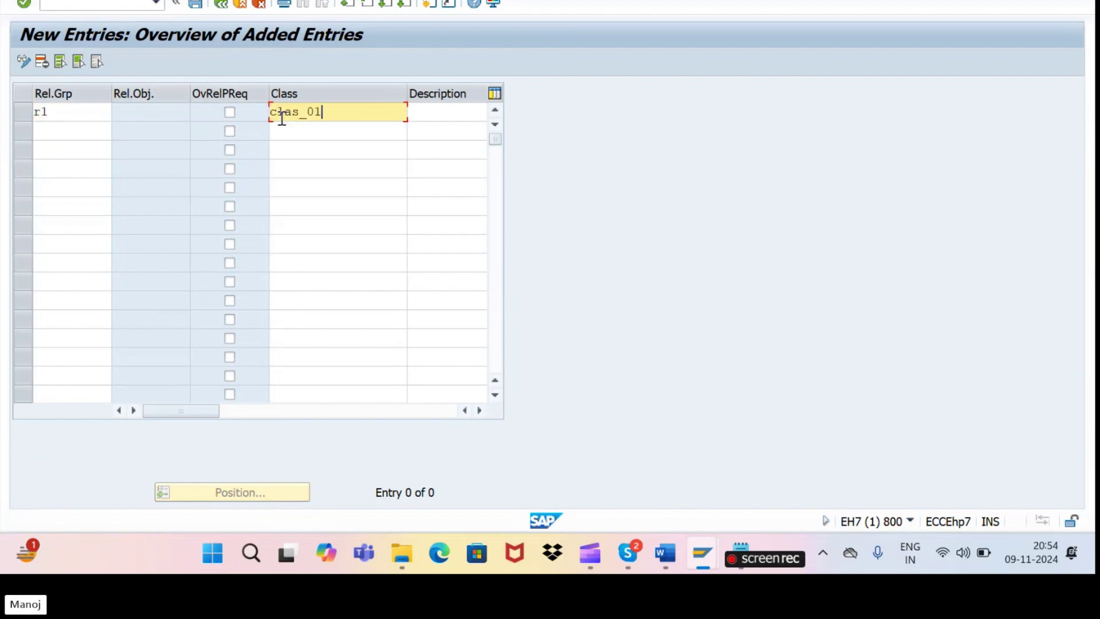
click(23, 5)
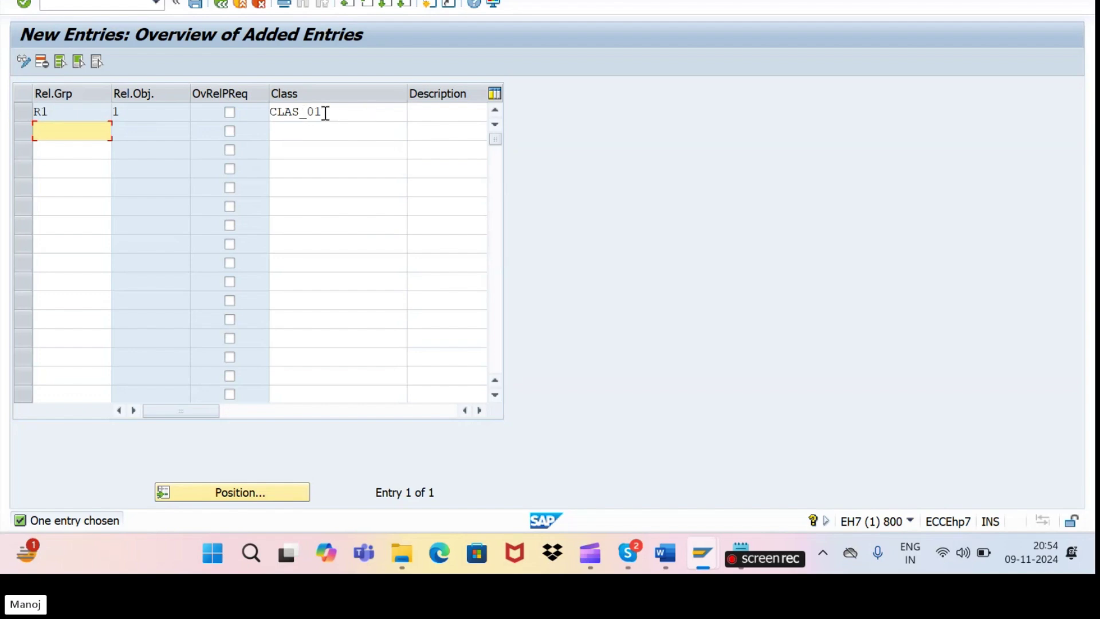
- Save the release group in customizing request EH7K900938 and return to the activity list
click(194, 5)
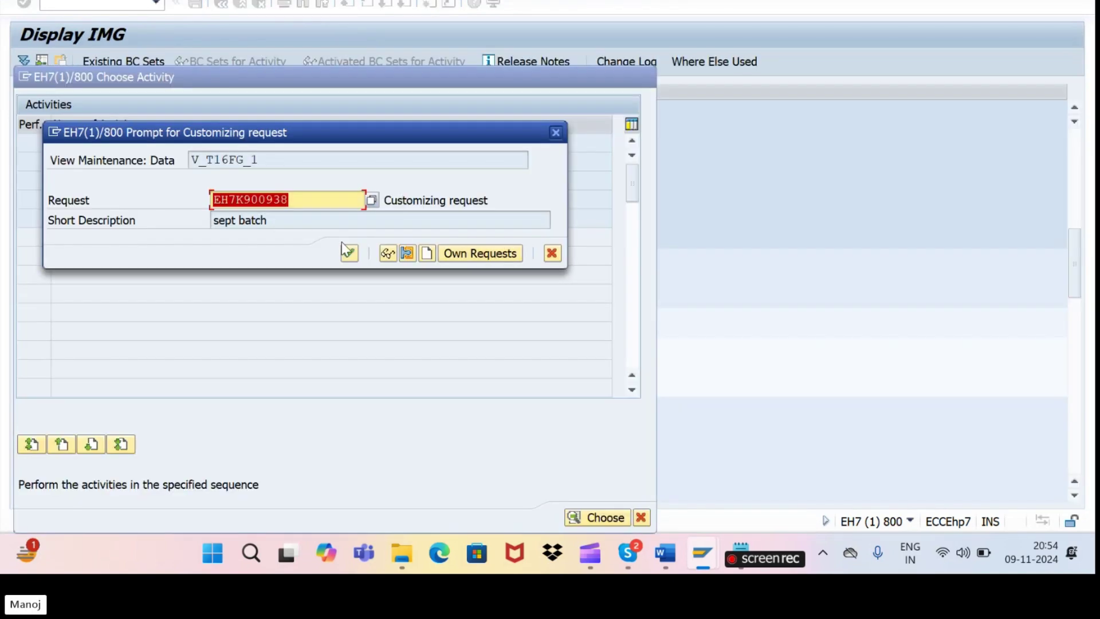
click(347, 252)
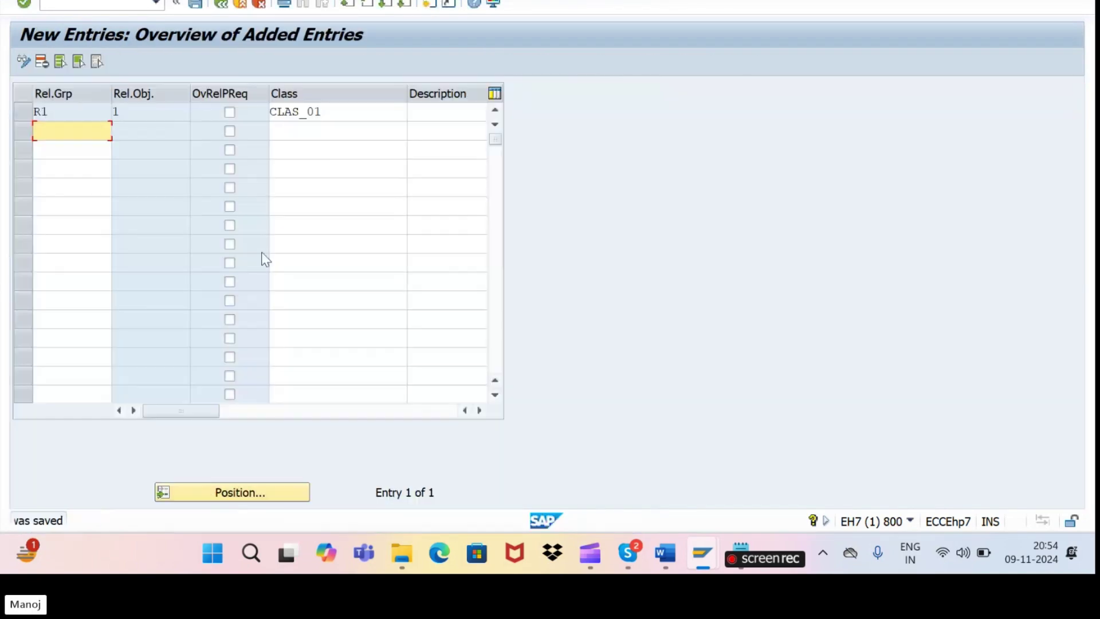
click(222, 6)
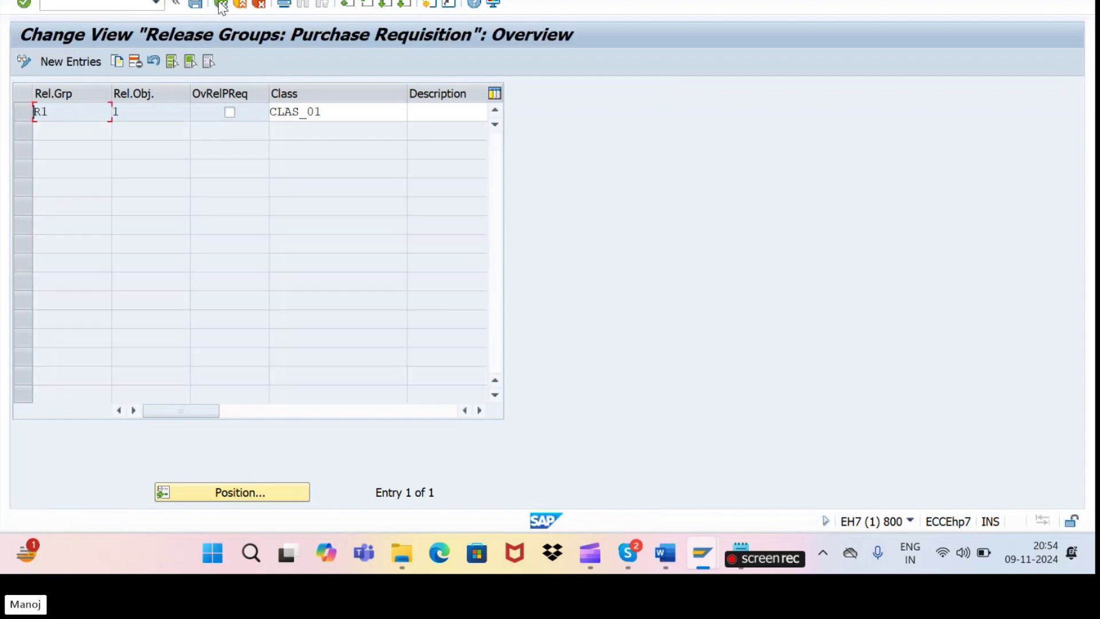
click(222, 6)
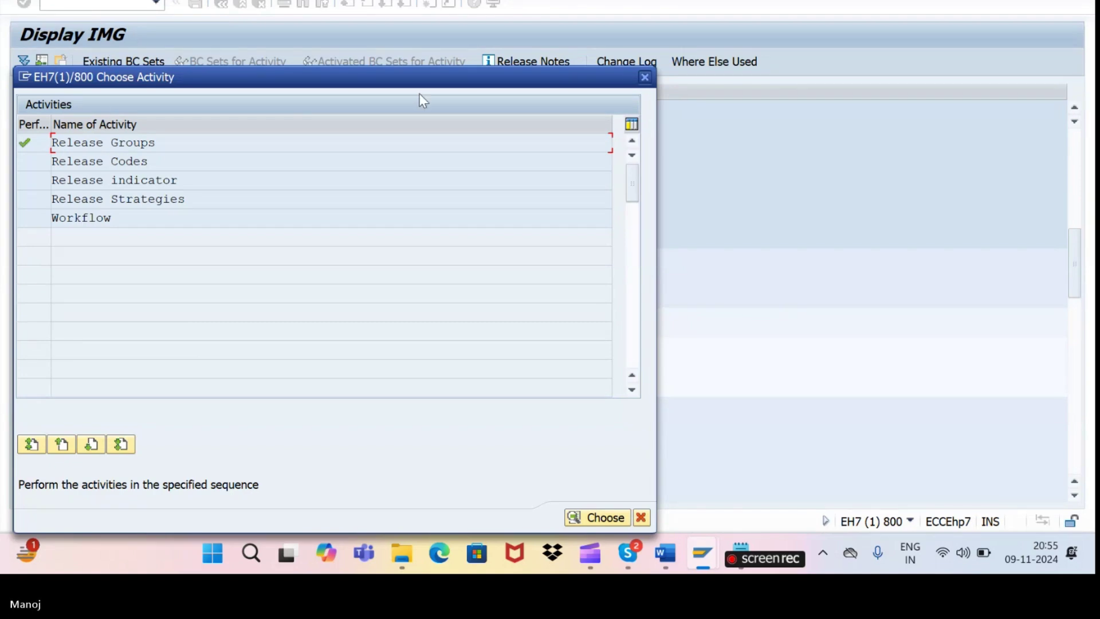
- Open the Release Codes activity for purchase requisitions and start a new entry
double_click(70, 163)
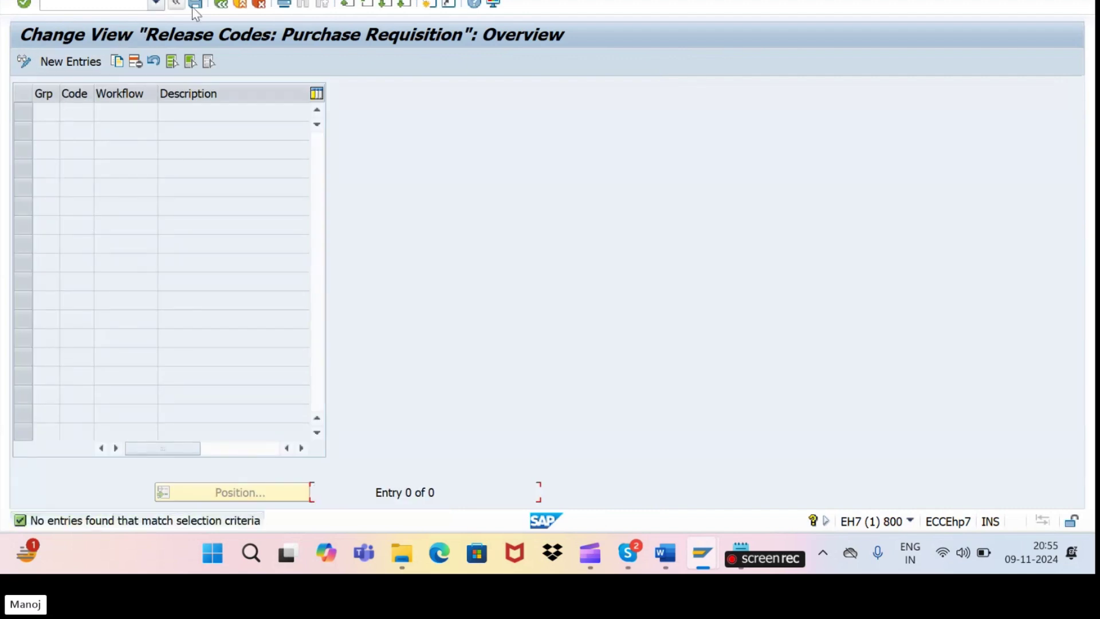
click(205, 11)
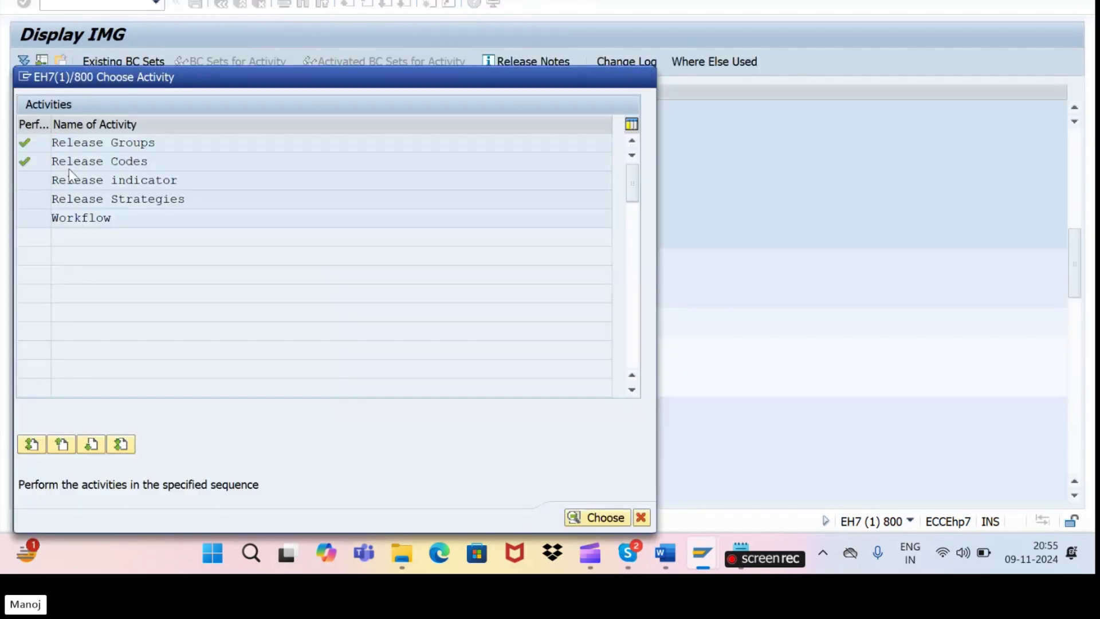
double_click(114, 158)
click(71, 61)
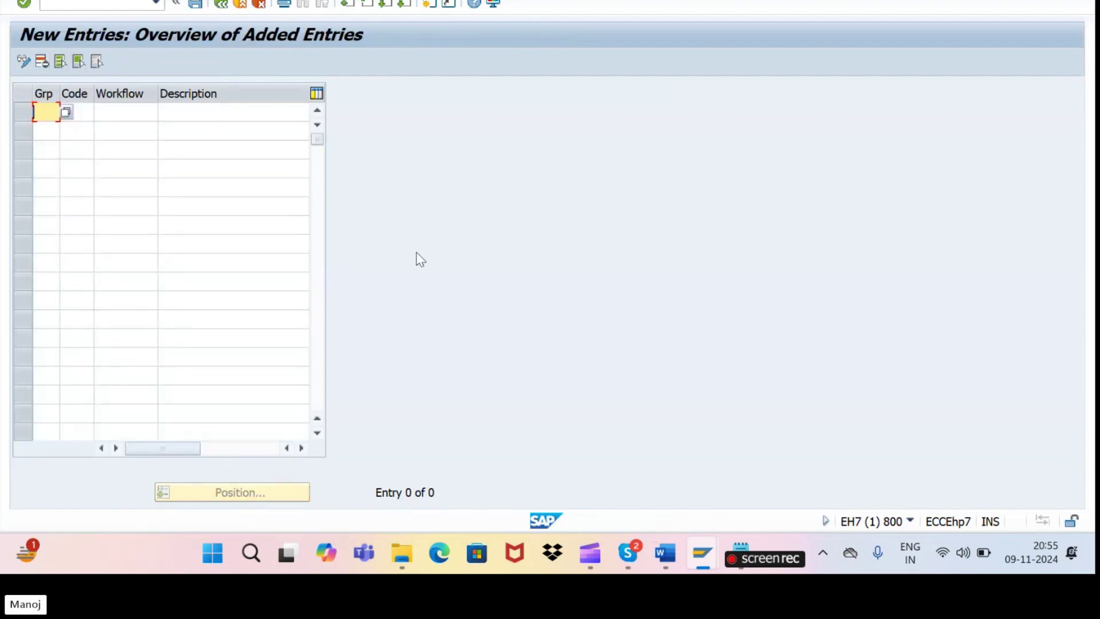
- Switch to the Skype call, unmute the microphone, and return to the SAP new entries table
mouse_move(629, 553)
click(585, 486)
click(480, 539)
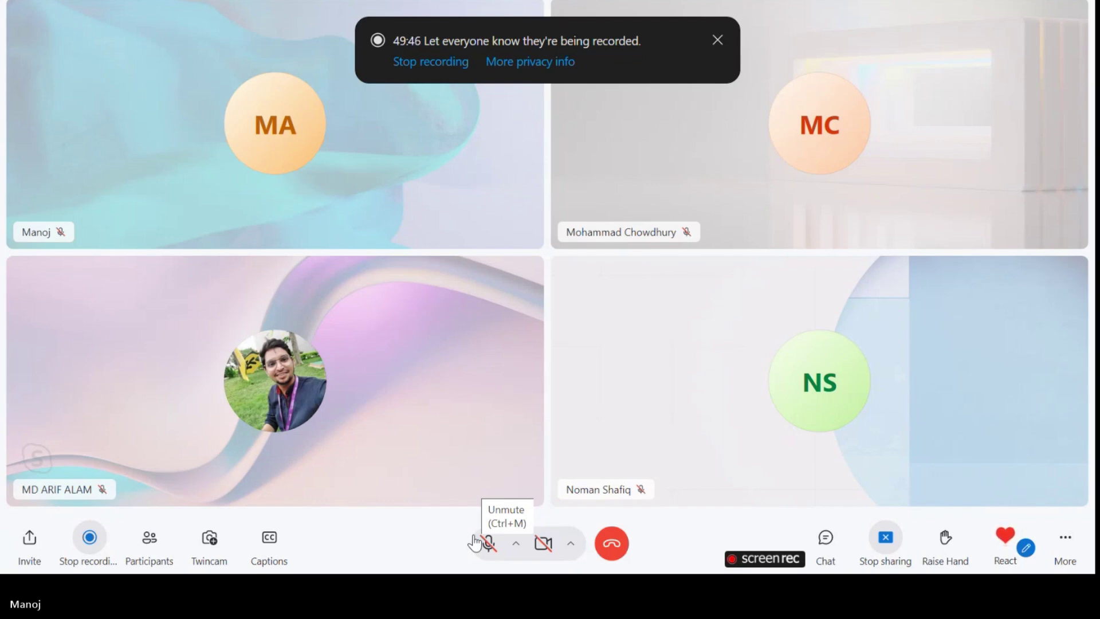
click(487, 542)
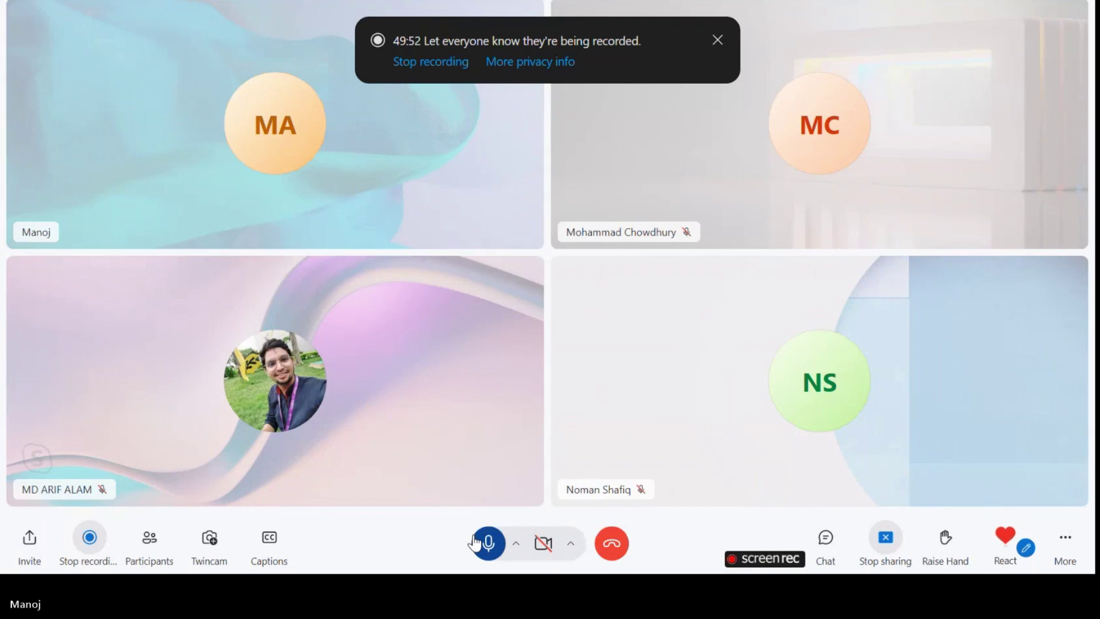
key(alt+Tab)
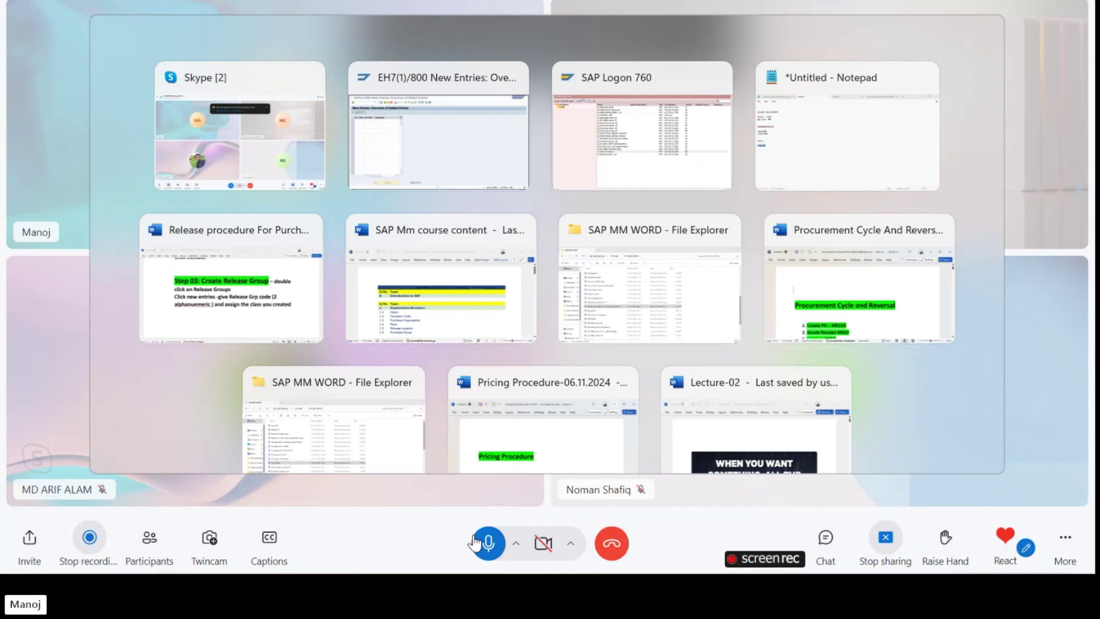
key(Escape)
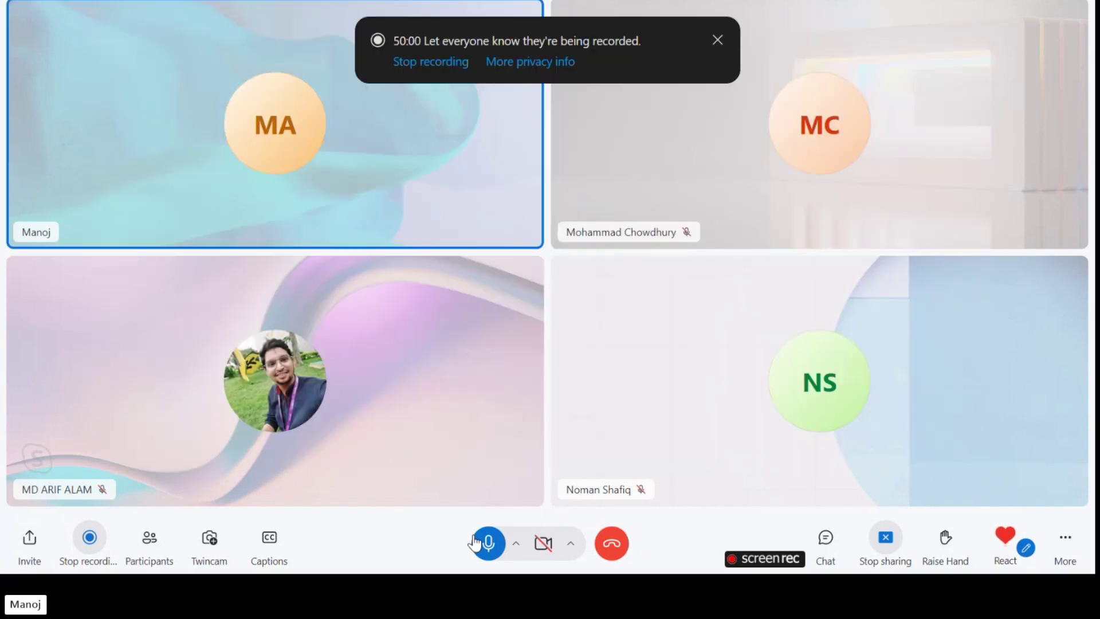
key(super+d)
key(alt+Tab)
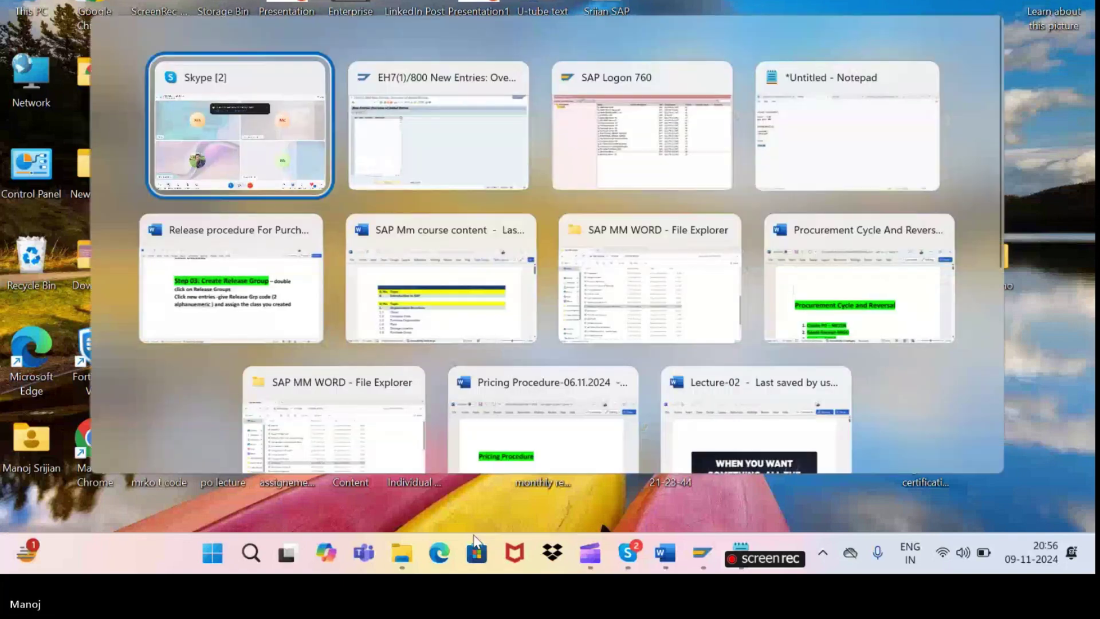
key(alt+Tab)
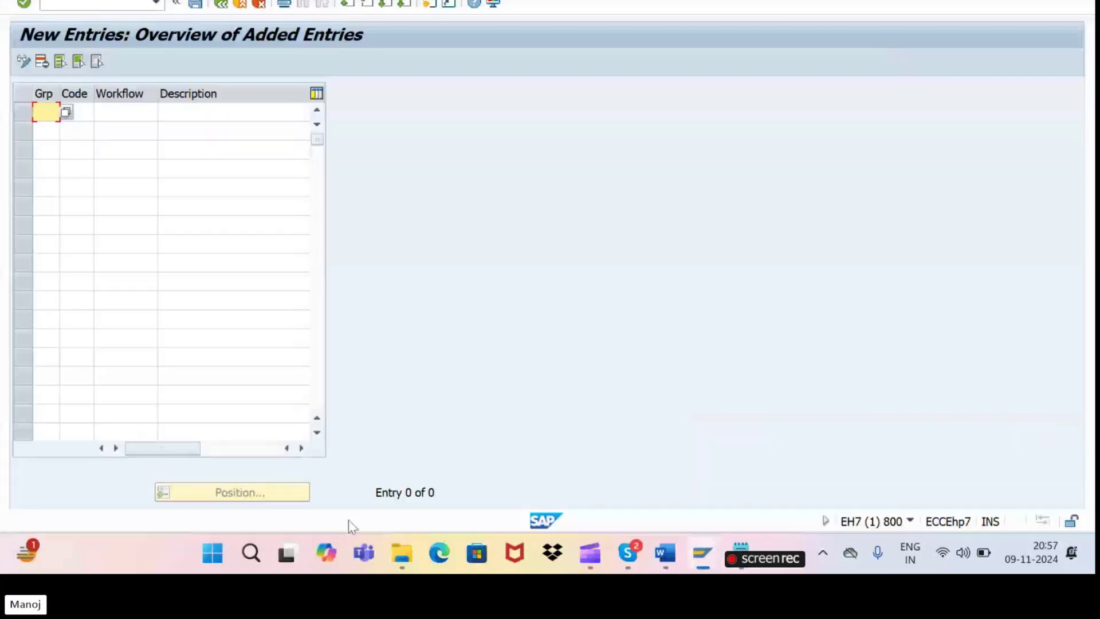
- Try to add a release code entry for group P1, discard it, and return to the activity list
click(83, 115)
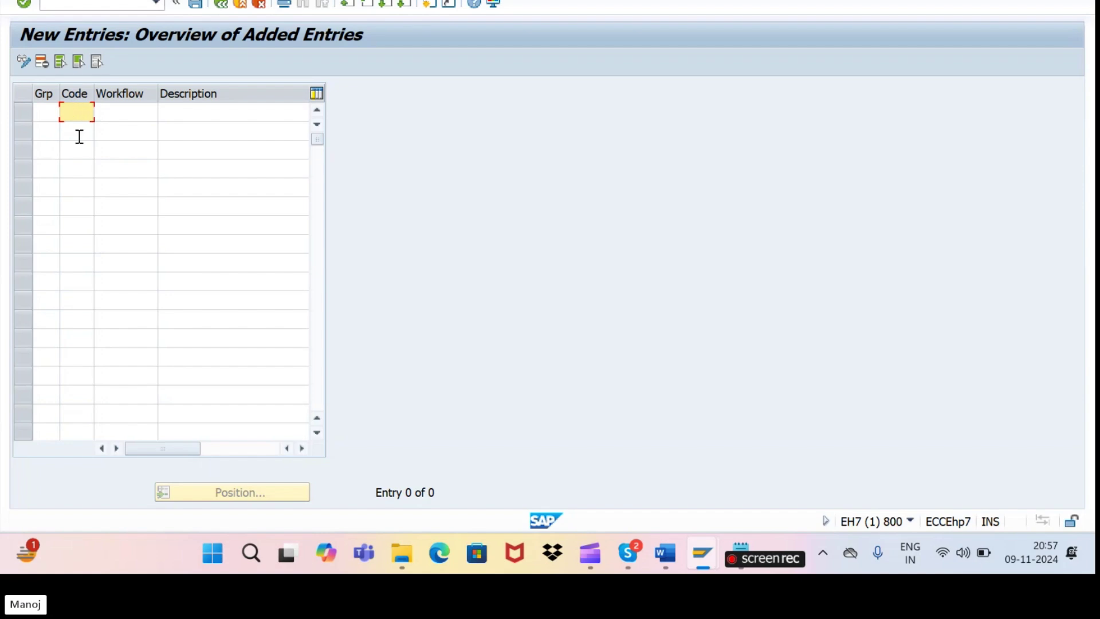
click(44, 113)
text(p1)
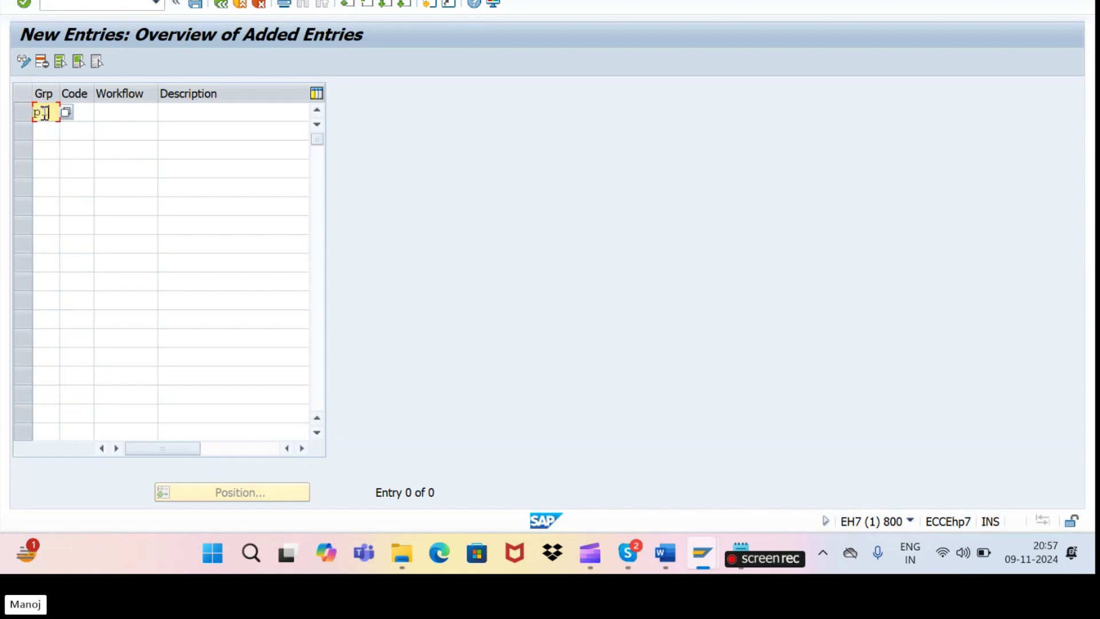
click(227, 4)
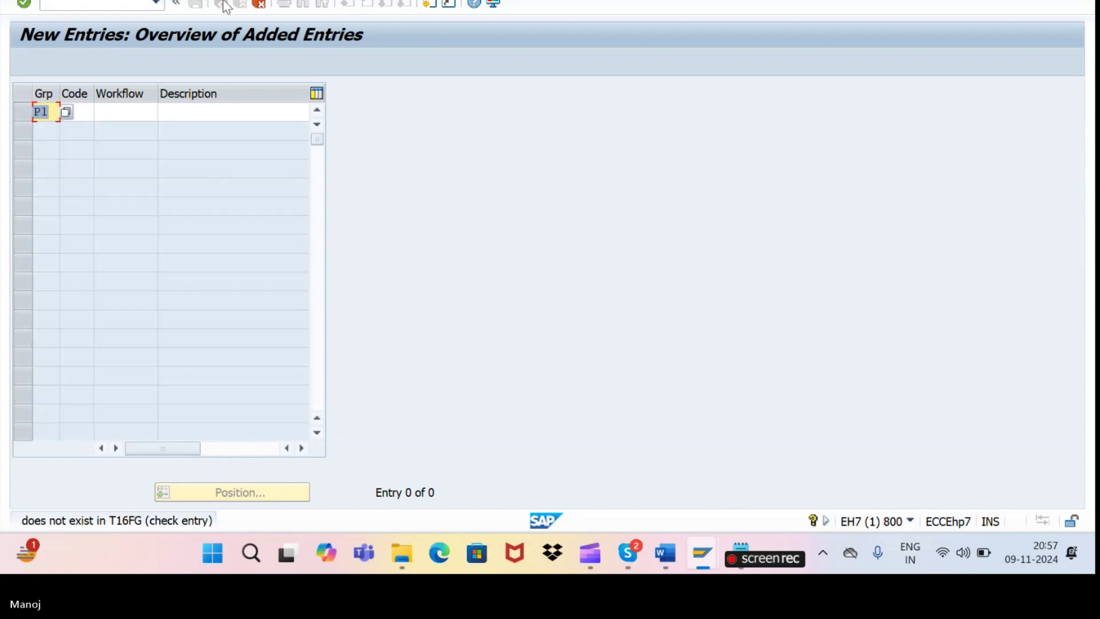
click(259, 5)
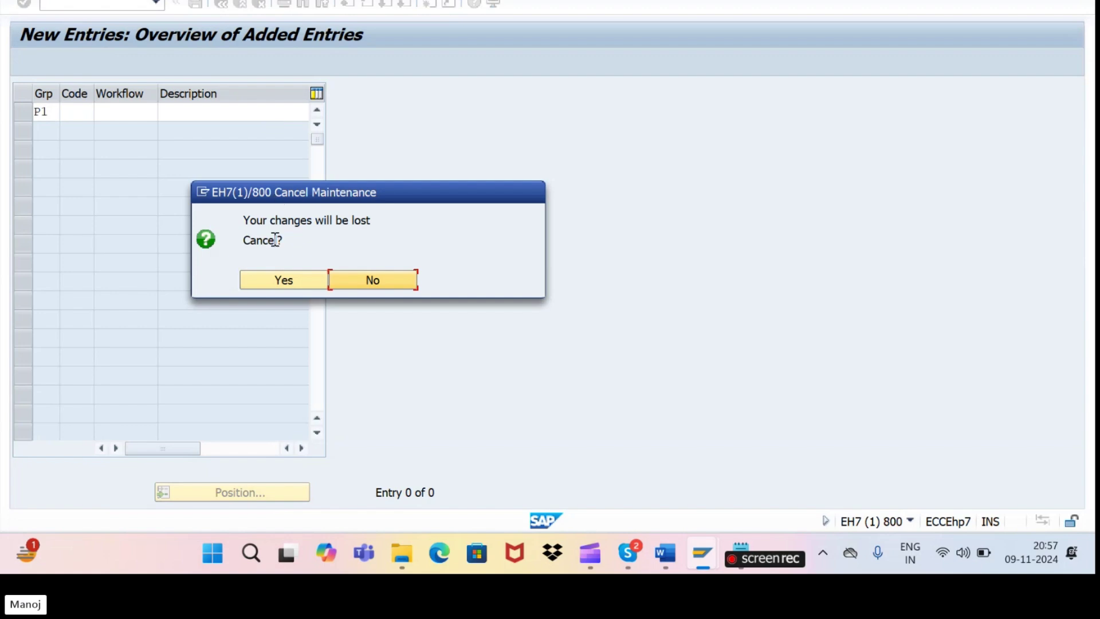
click(284, 281)
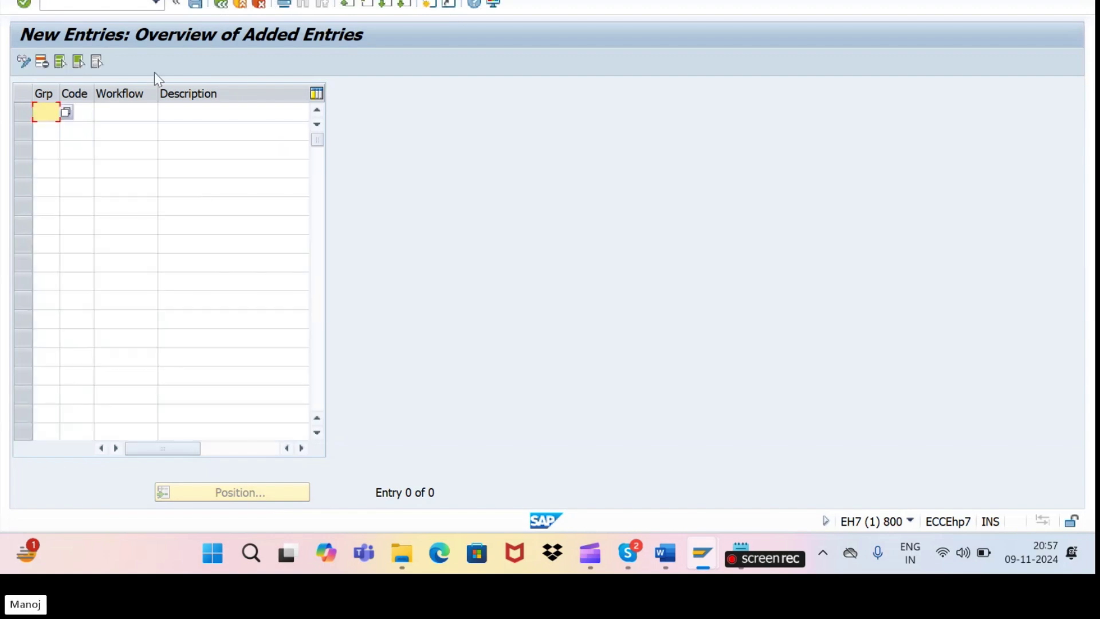
click(221, 4)
click(220, 5)
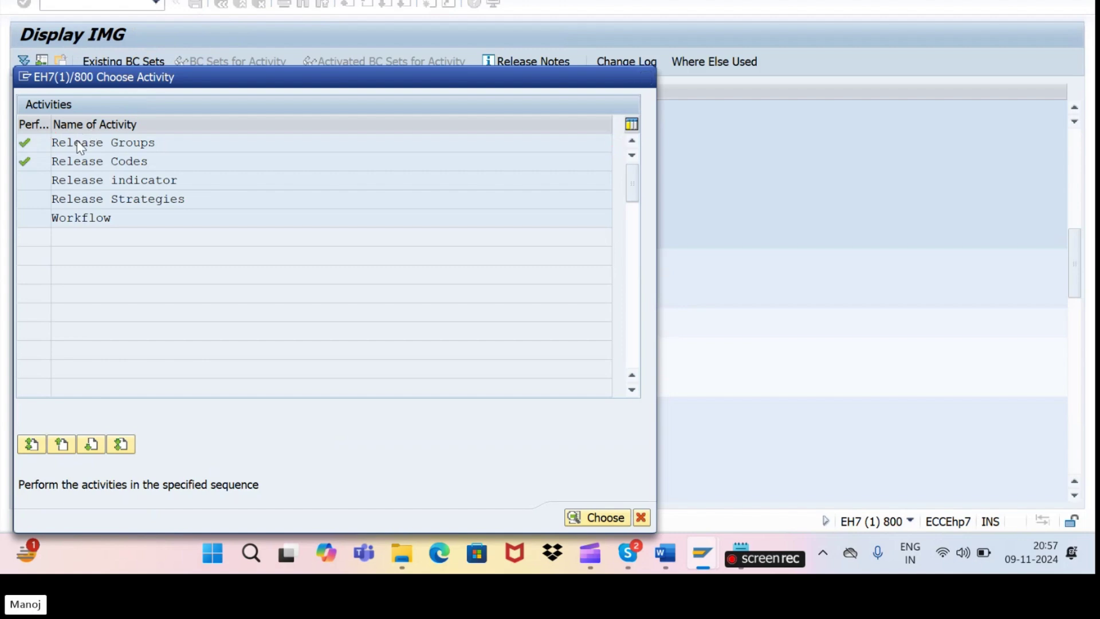
- Check the saved entry in Release Groups and start a new release code entry with group R1
double_click(77, 142)
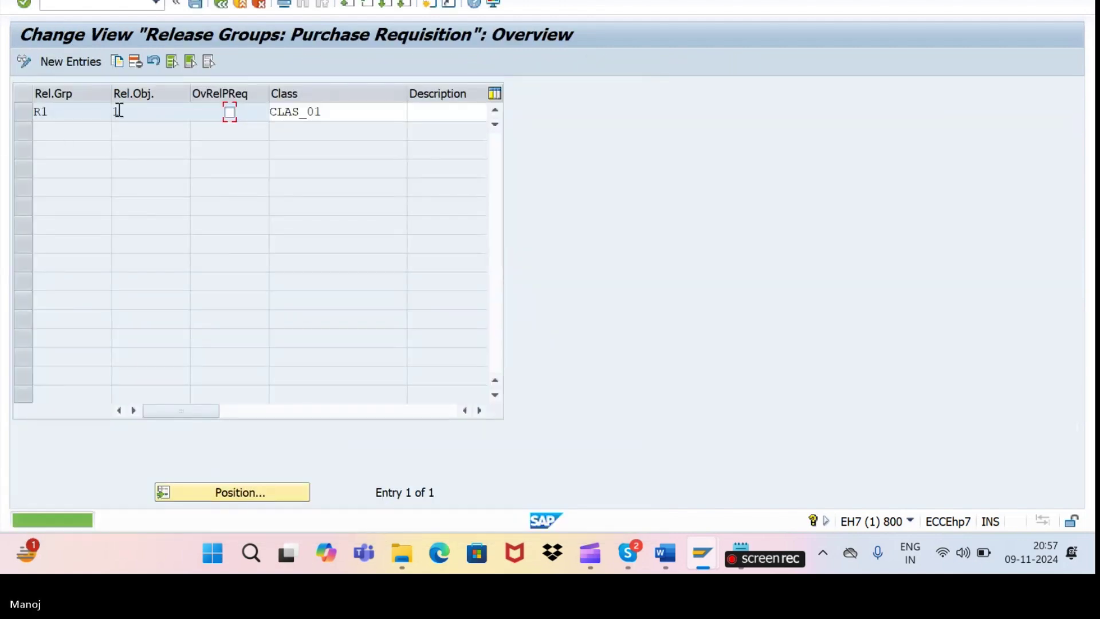
click(221, 5)
double_click(103, 163)
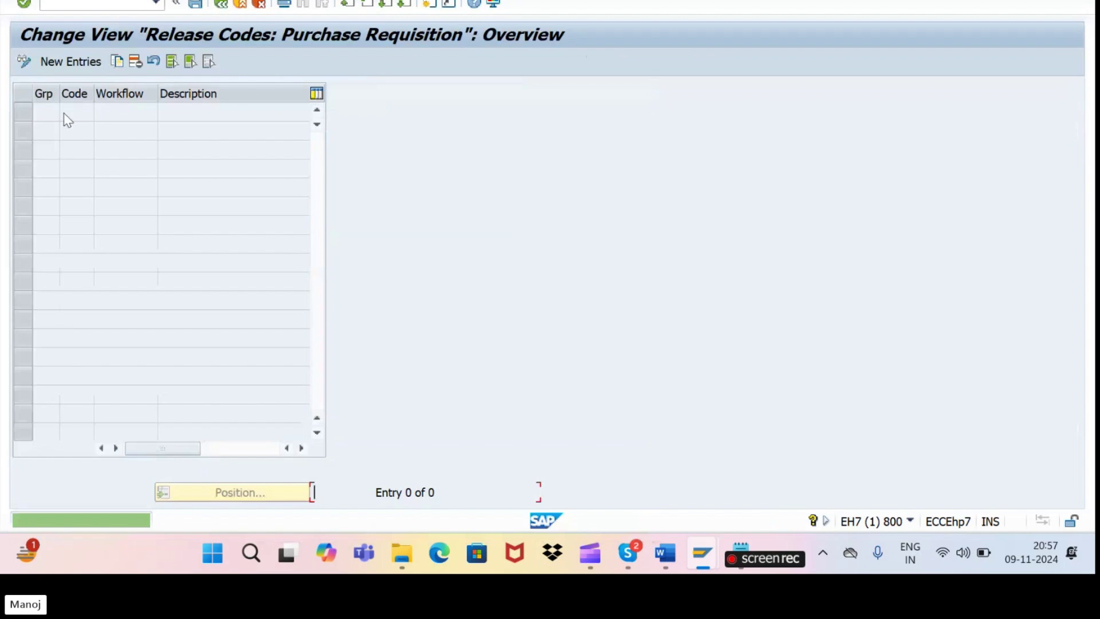
key(F5)
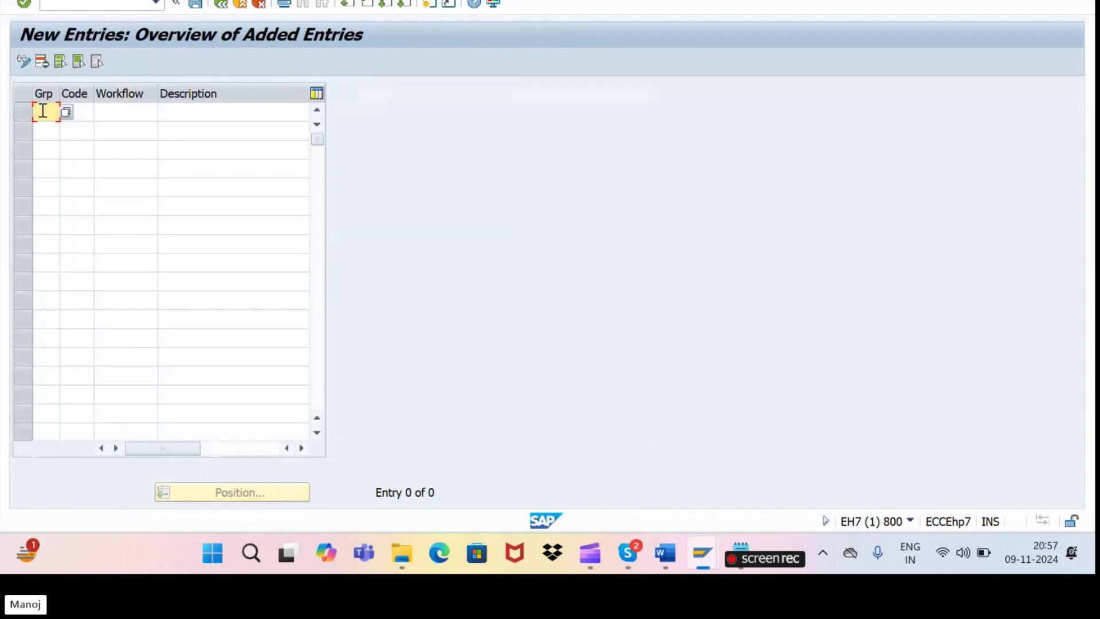
key(Caps_Lock)
text(R1)
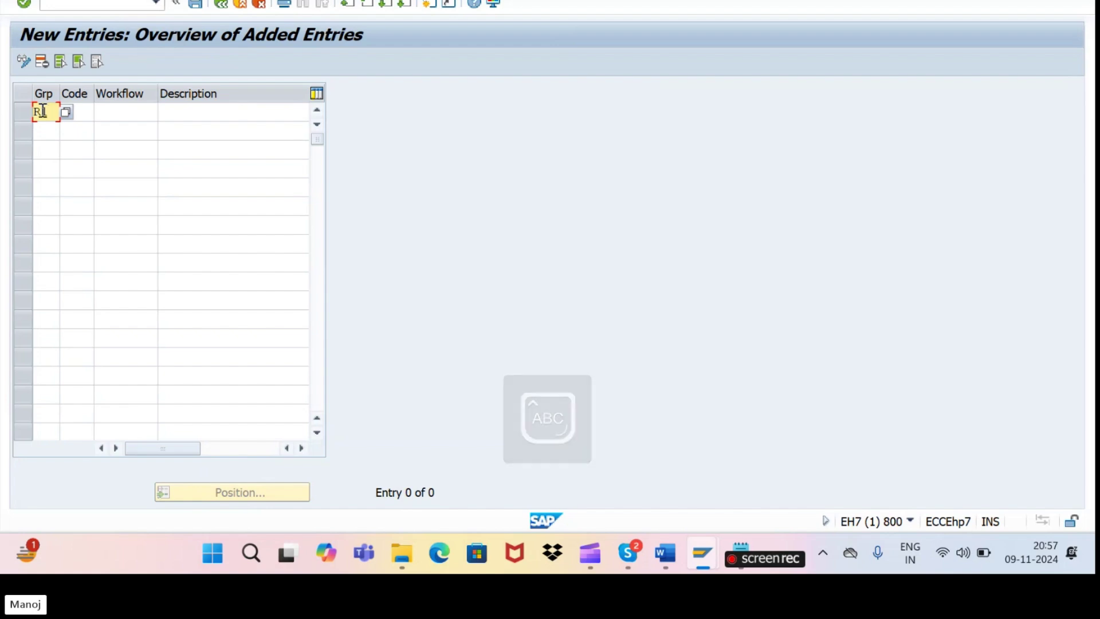
click(86, 111)
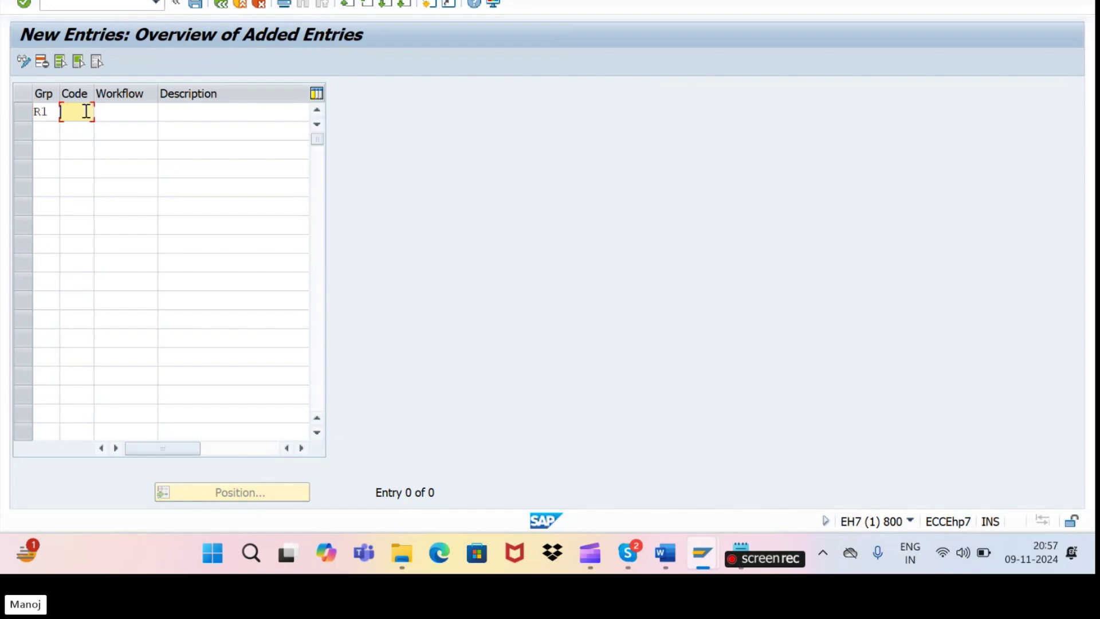
- Switch to the Notepad notes and add the heading CODES below the clas_01 entry
key(alt+Tab)
key(alt+Tab)
key(alt+Tab)
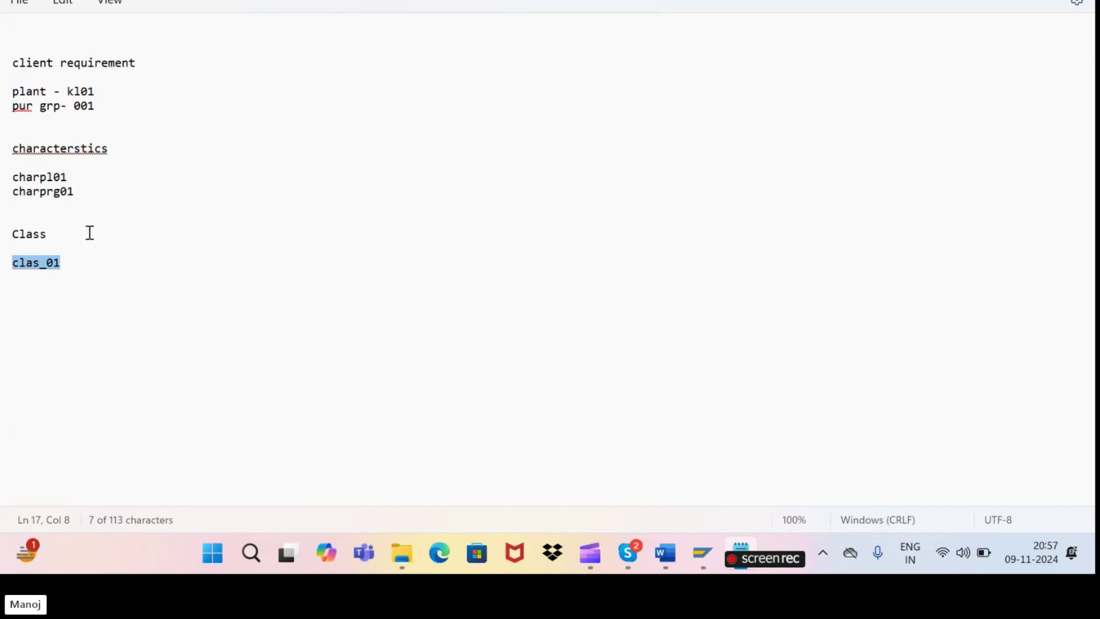
click(90, 259)
key(Return)
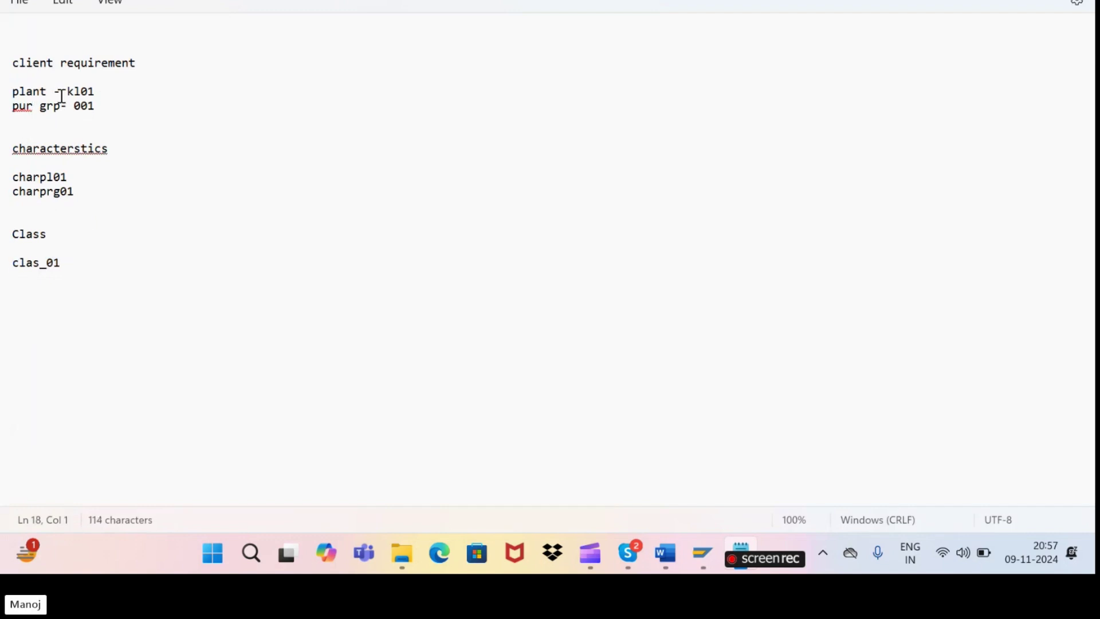
key(Return)
key(Return)
key(Return)
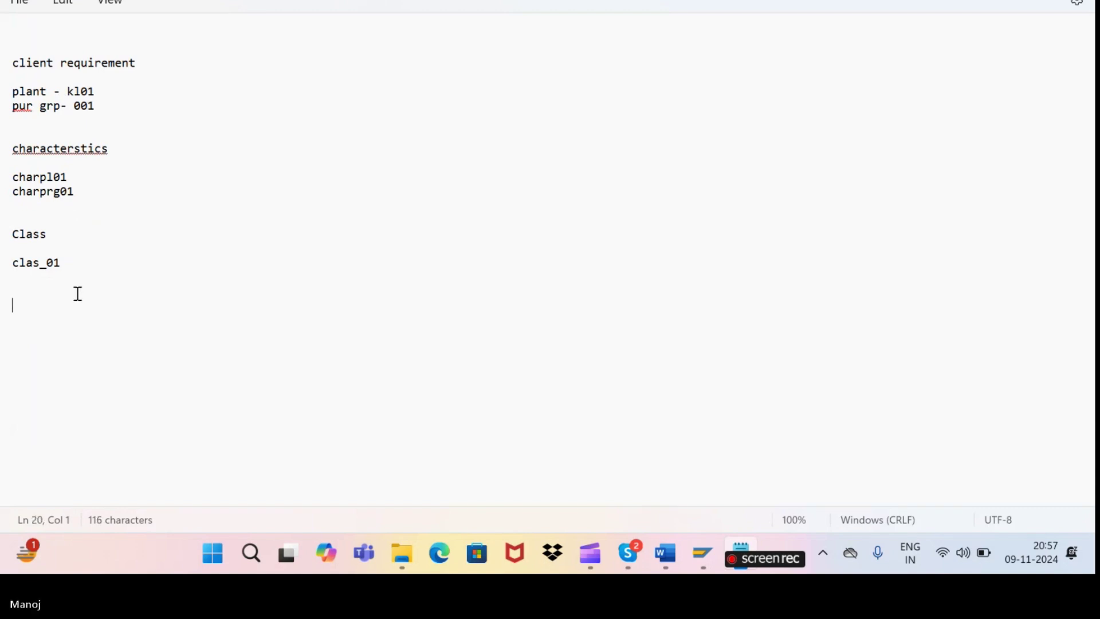
text(C)
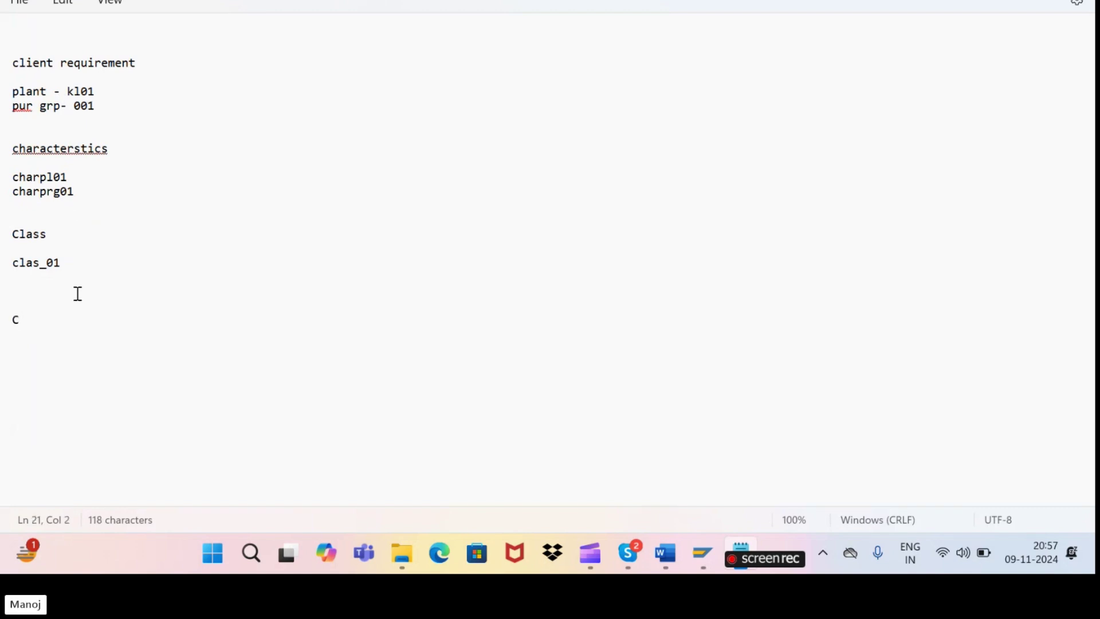
text(OSW)
key(BackSpace)
key(BackSpace)
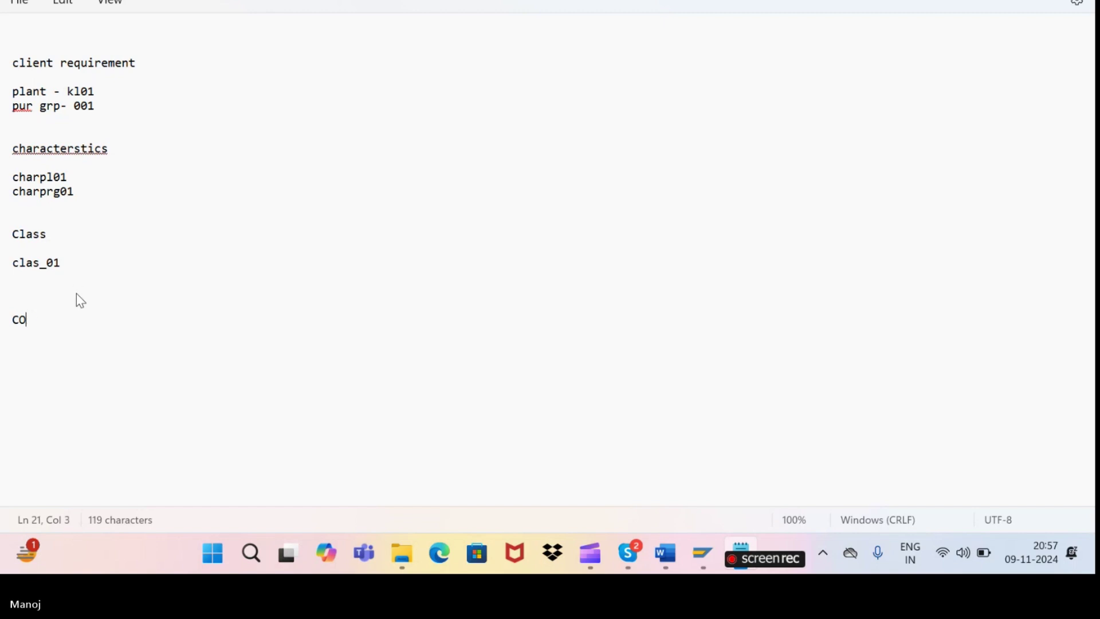
text(DES)
key(Return)
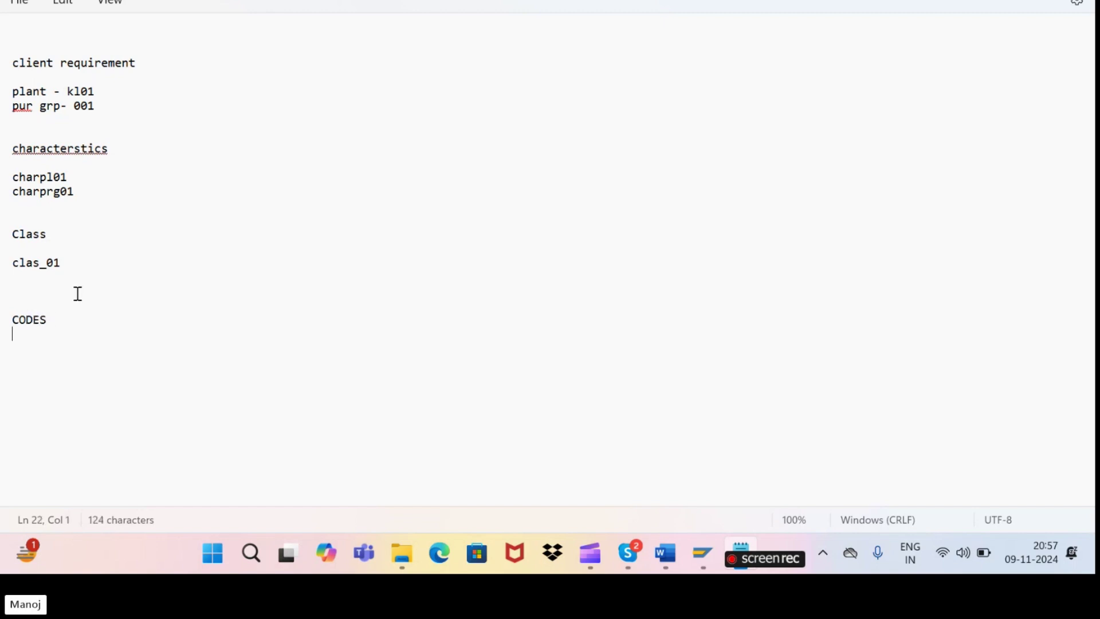
- List the codes MGR, SM and CM on separate lines under the CODES heading
text(S)
key(BackSpace)
text(MGDR)
key(BackSpace)
key(BackSpace)
text(R)
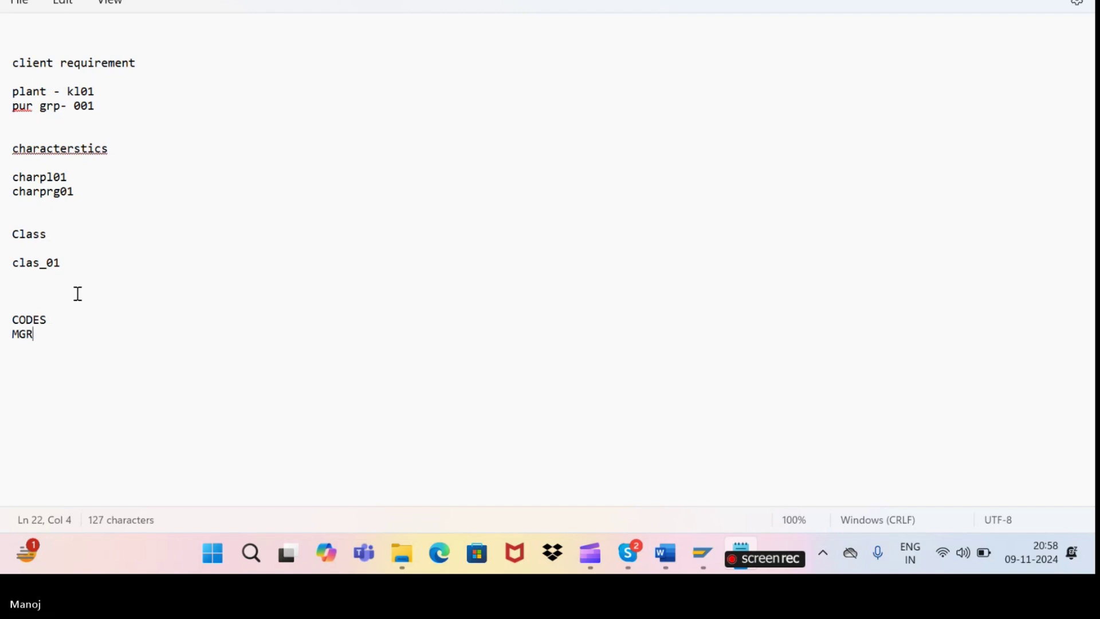
key(Return)
text(SM)
key(Return)
text(CM)
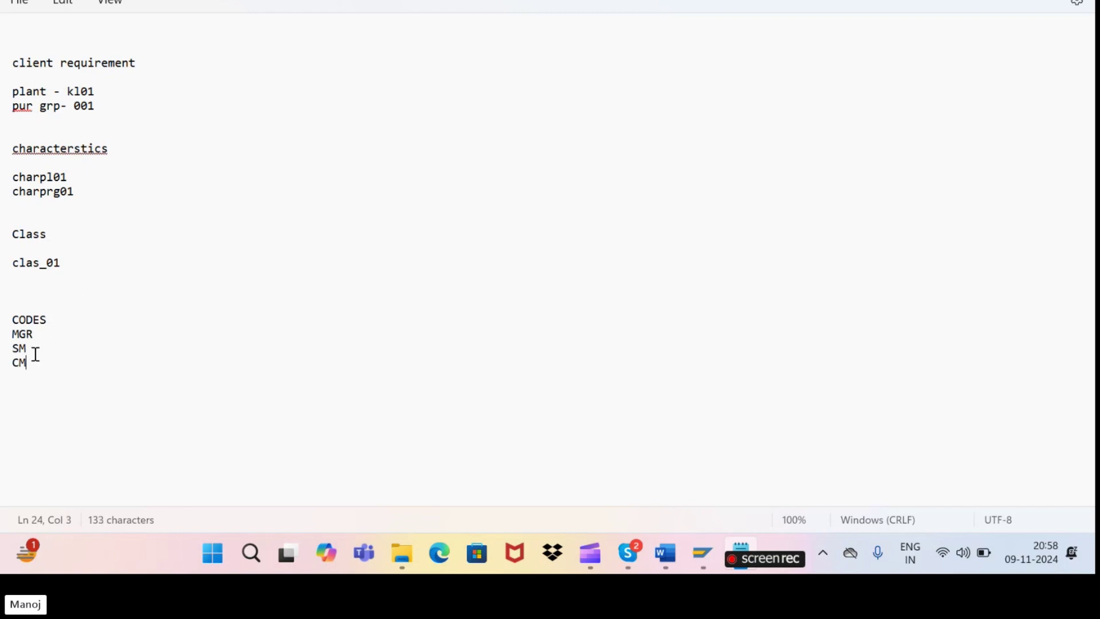
- Shorten the first code in the notes to the two-character code MG
click(33, 336)
key(BackSpace)
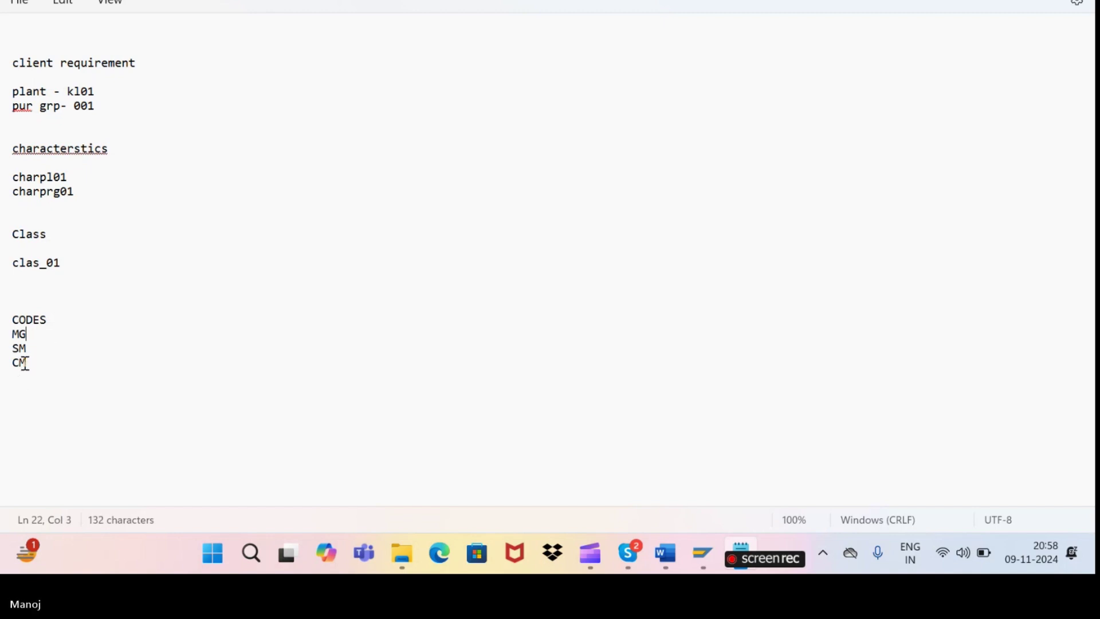
double_click(29, 333)
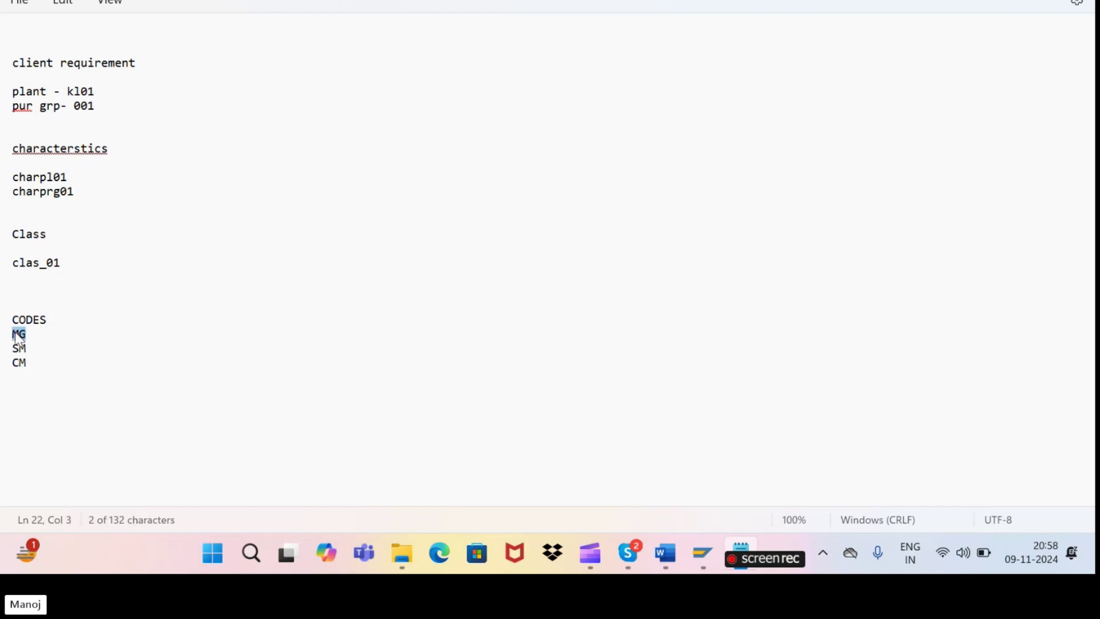
click(27, 361)
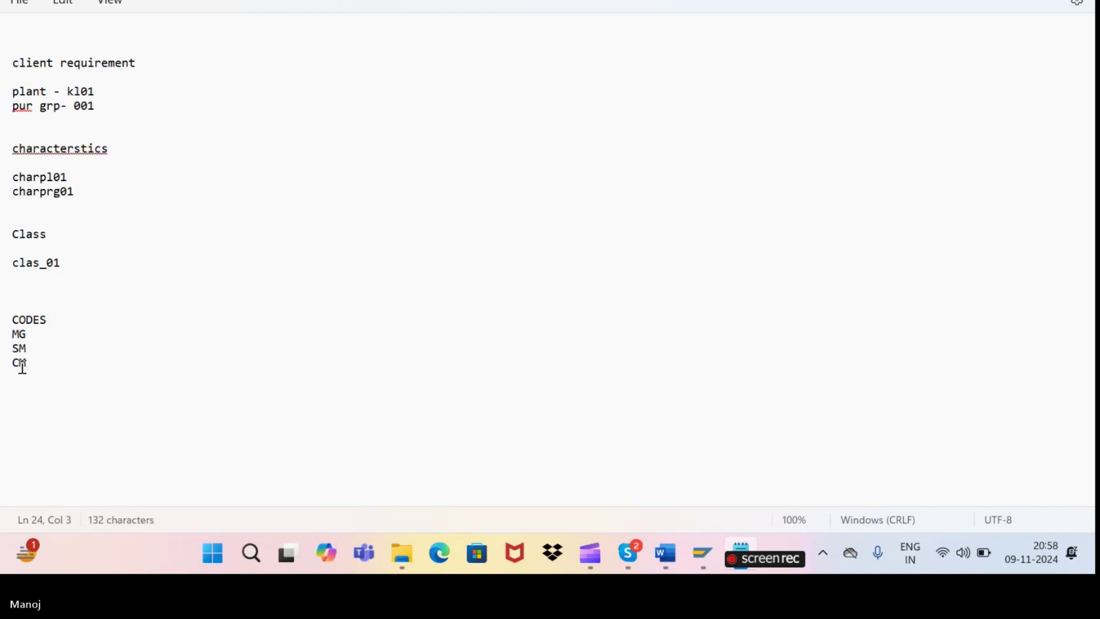
- Return to the SAP new entries table and give the R1 row code MG with the description manager
key(alt+Tab)
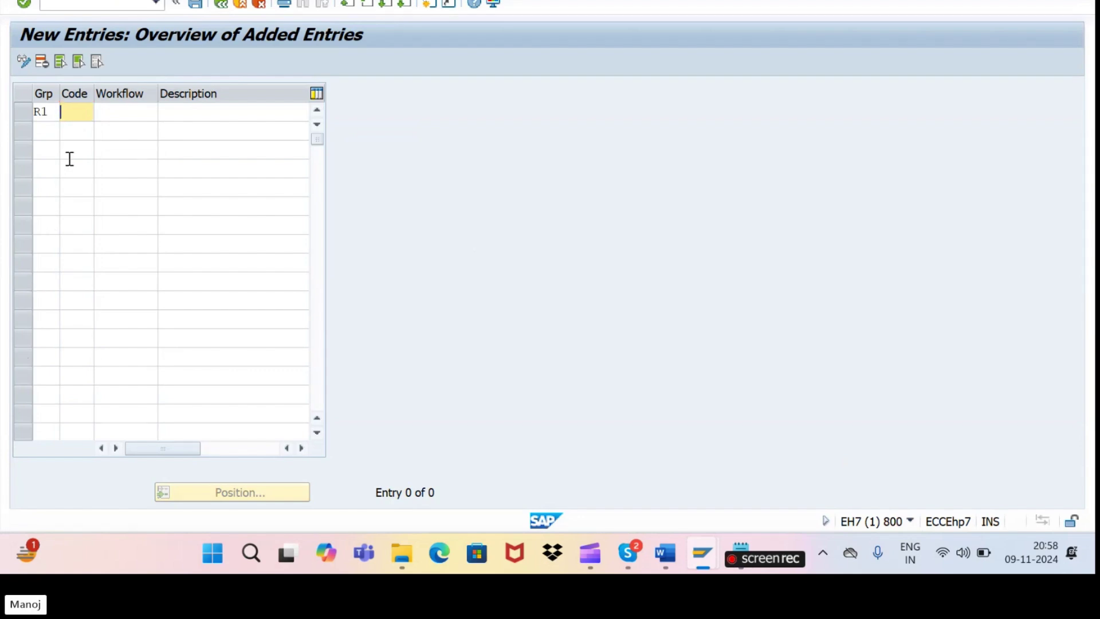
key(alt+Tab)
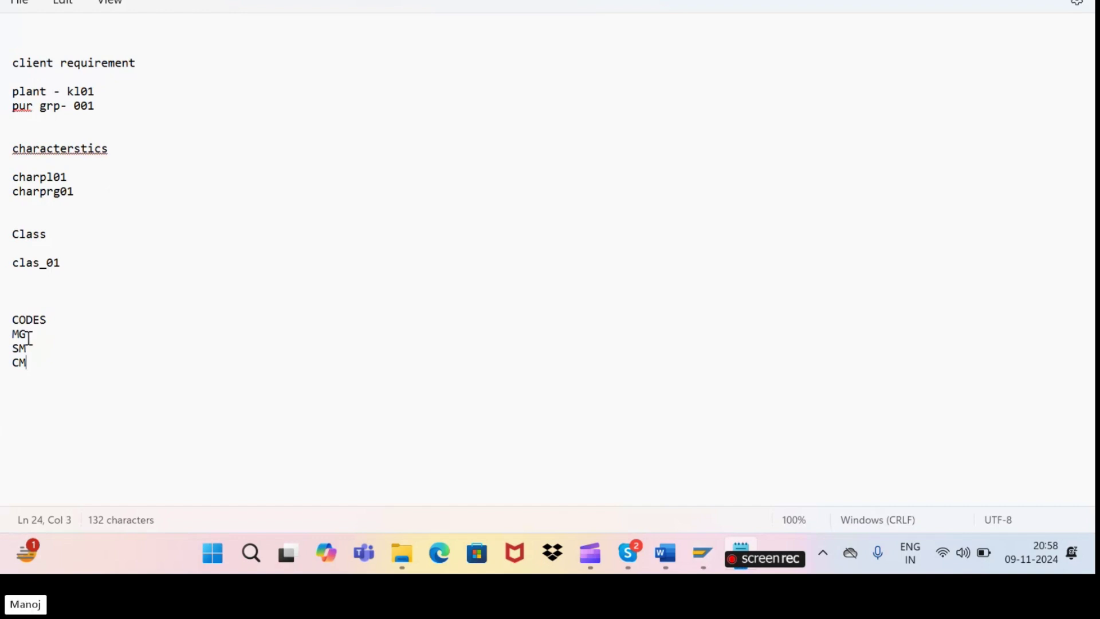
key(alt+Tab)
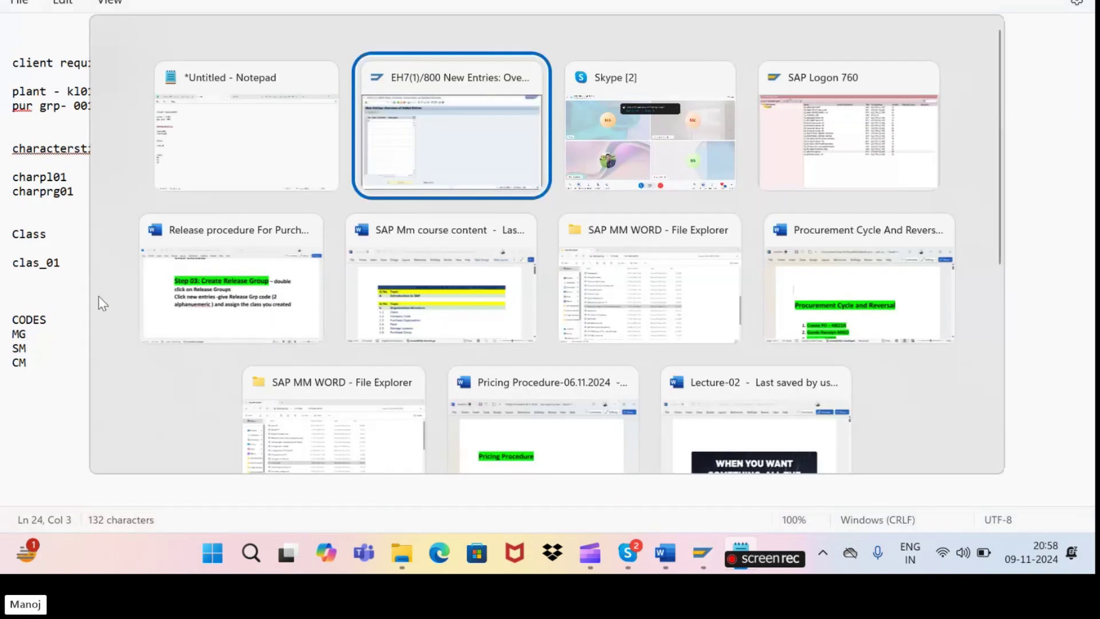
text(MG)
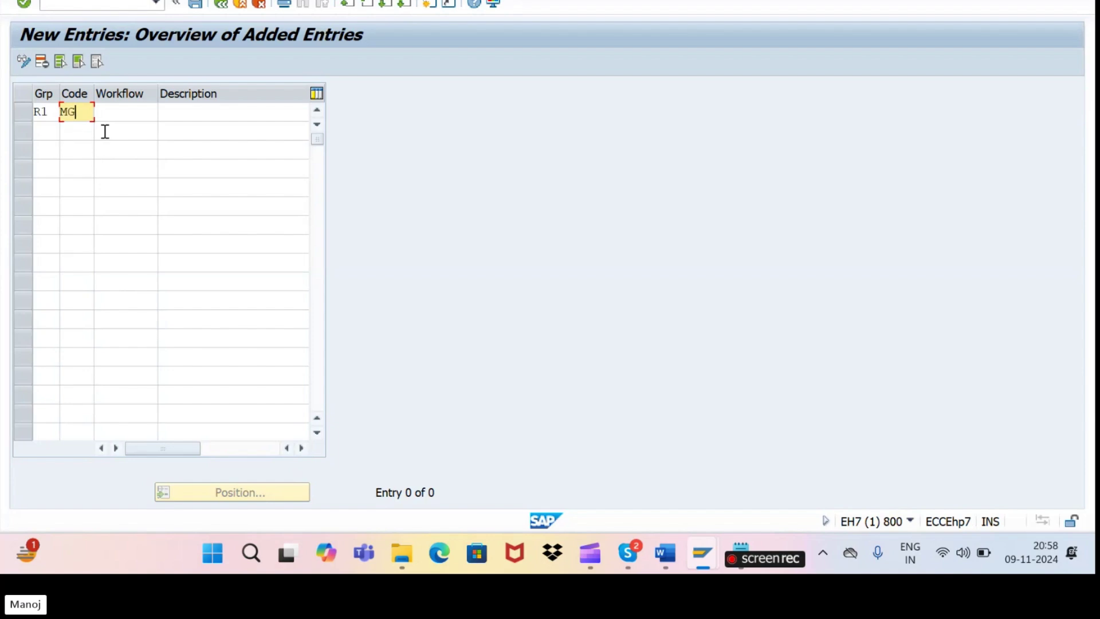
click(198, 113)
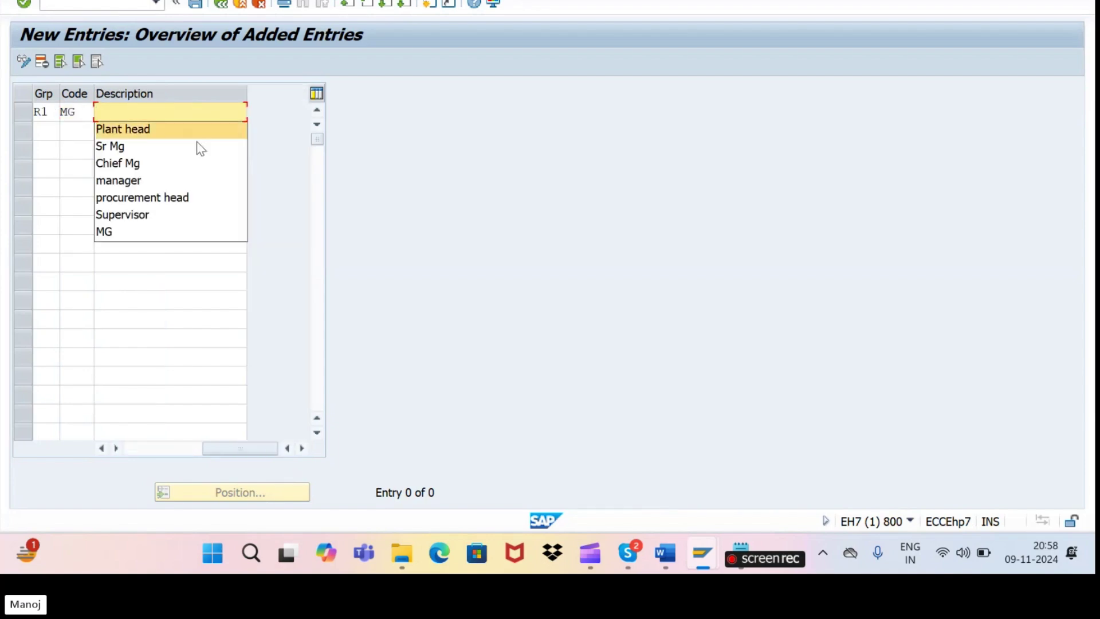
click(143, 181)
- Add a second release code row with group R1, code SM and description Sr Mg
click(43, 131)
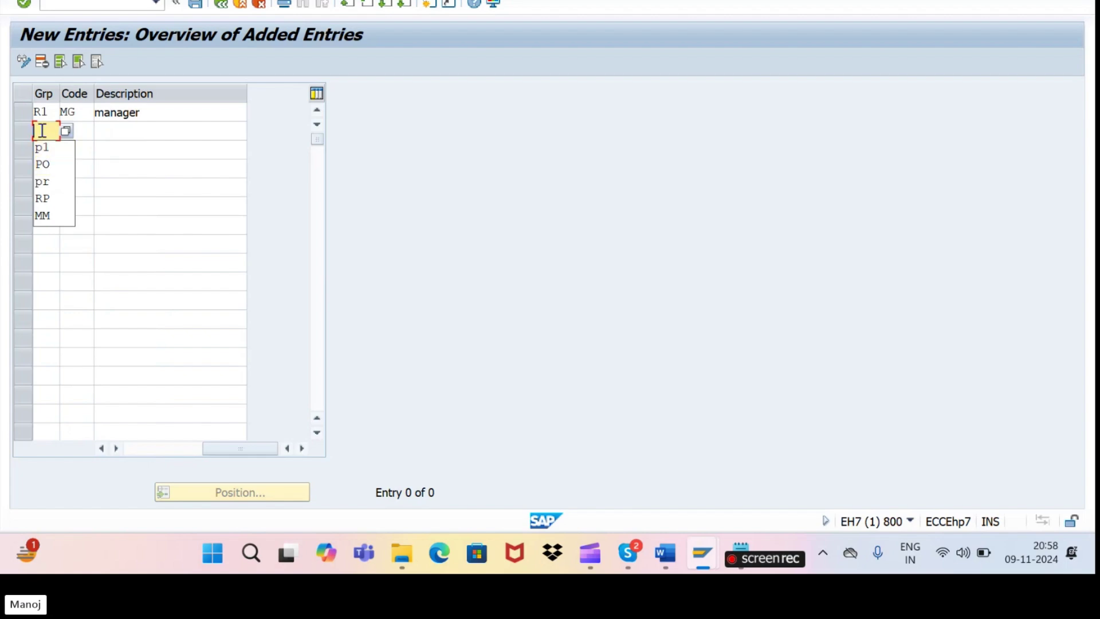
text(R2)
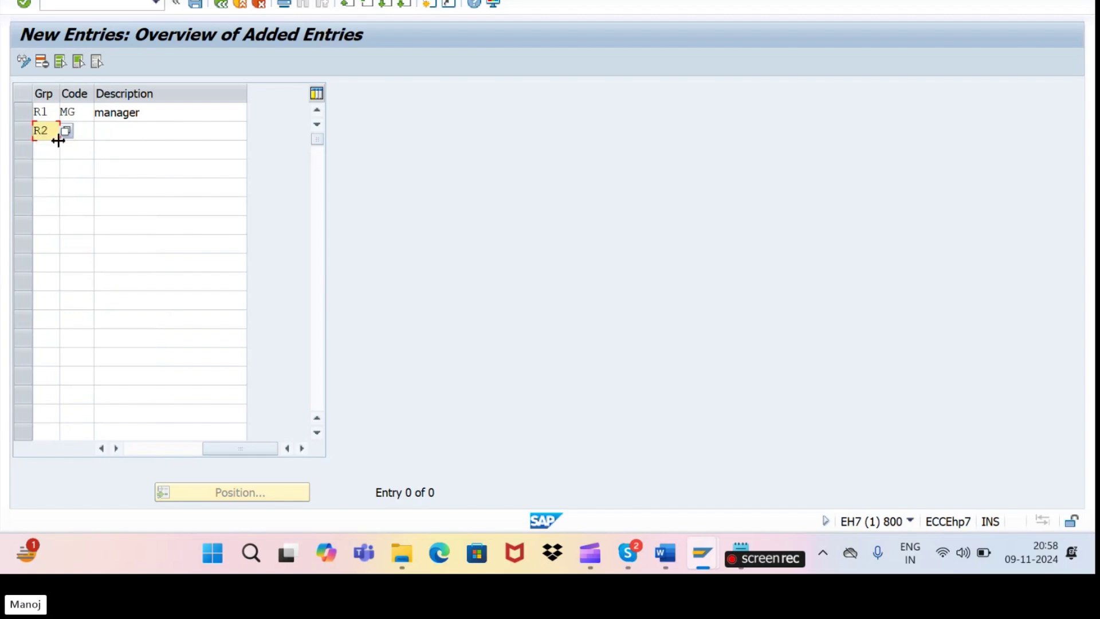
key(BackSpace)
text(1)
click(77, 138)
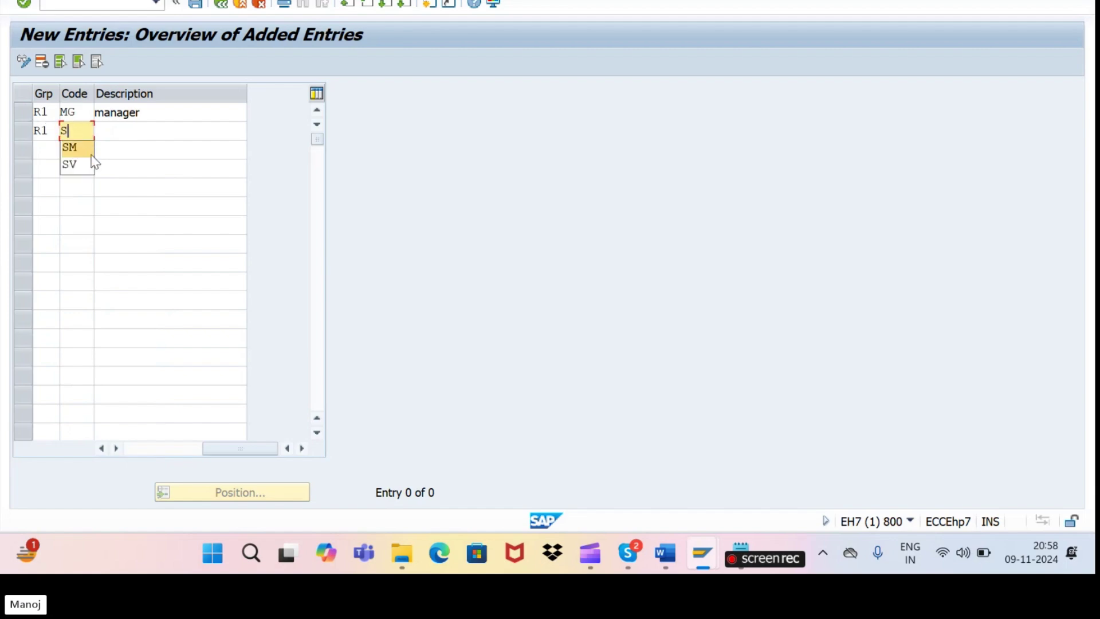
click(74, 147)
click(112, 136)
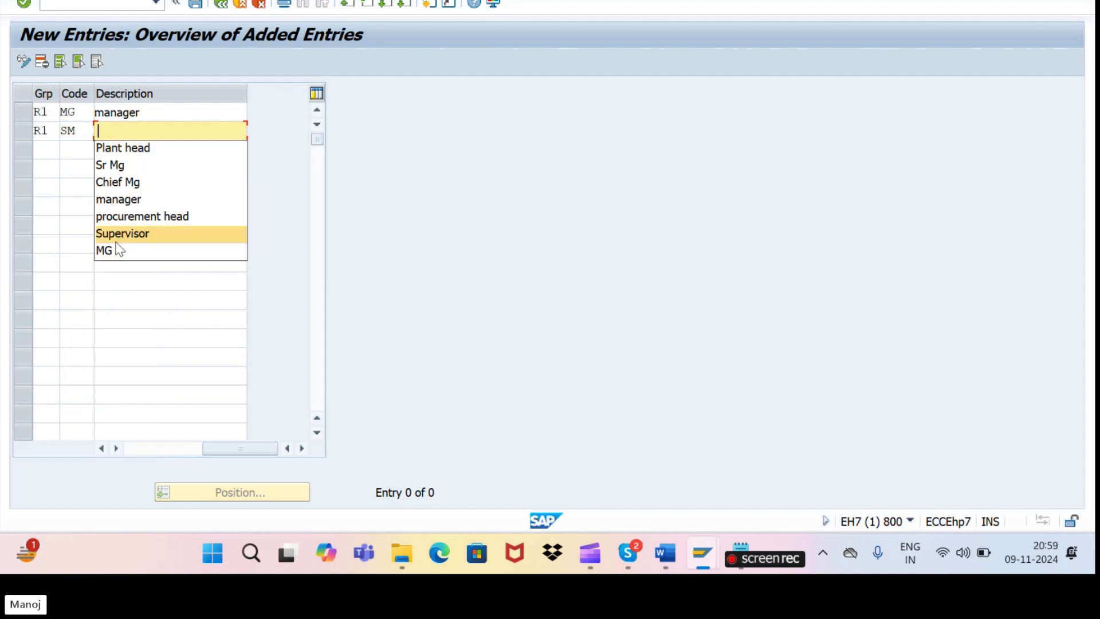
click(126, 167)
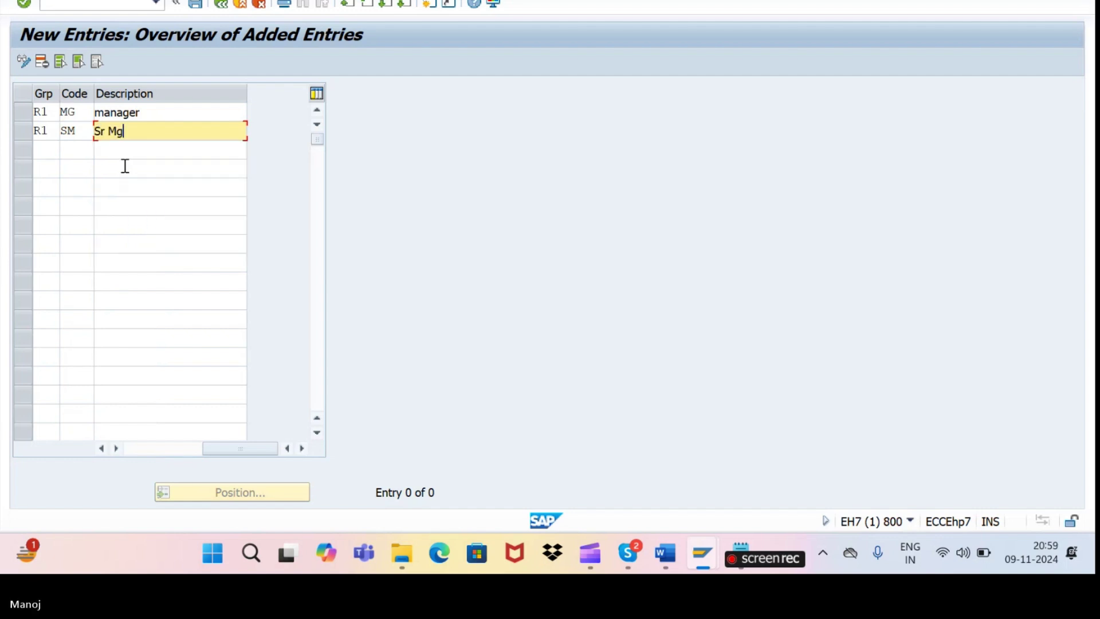
- Add a third release code row with group R1, code CM and description Chief Mg, and confirm the entries
click(46, 148)
text(R1)
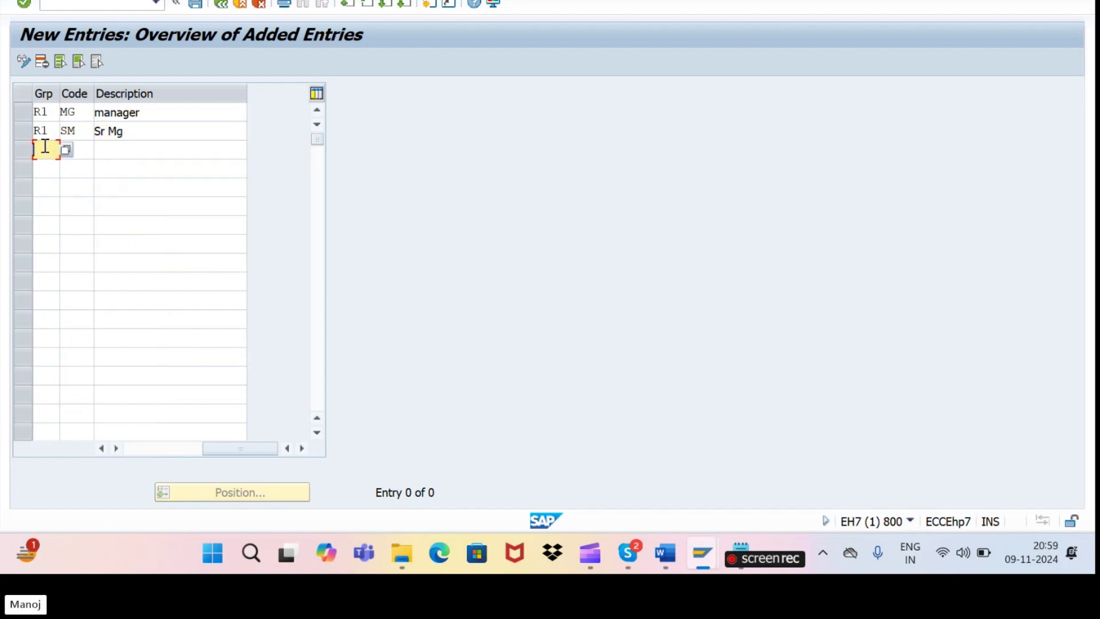
click(91, 149)
text(CM)
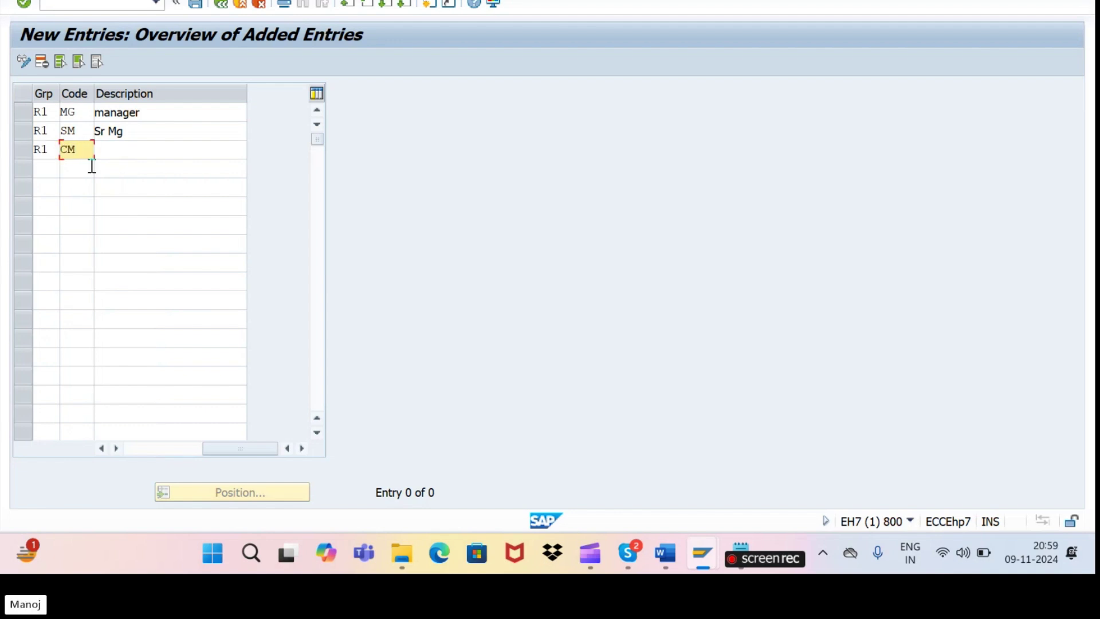
click(106, 151)
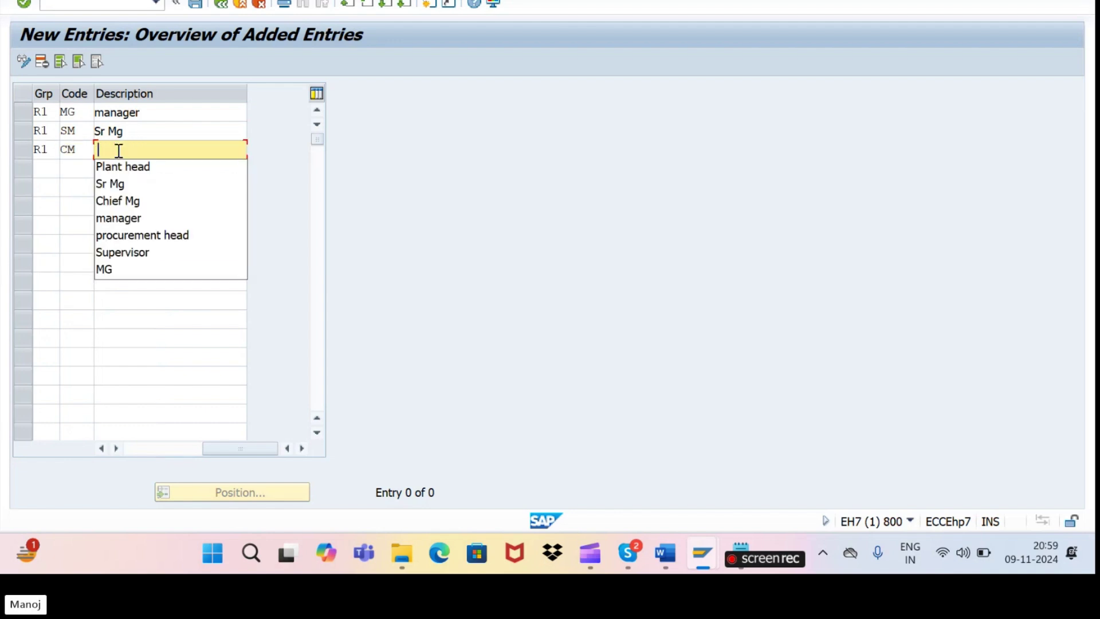
click(120, 206)
key(Return)
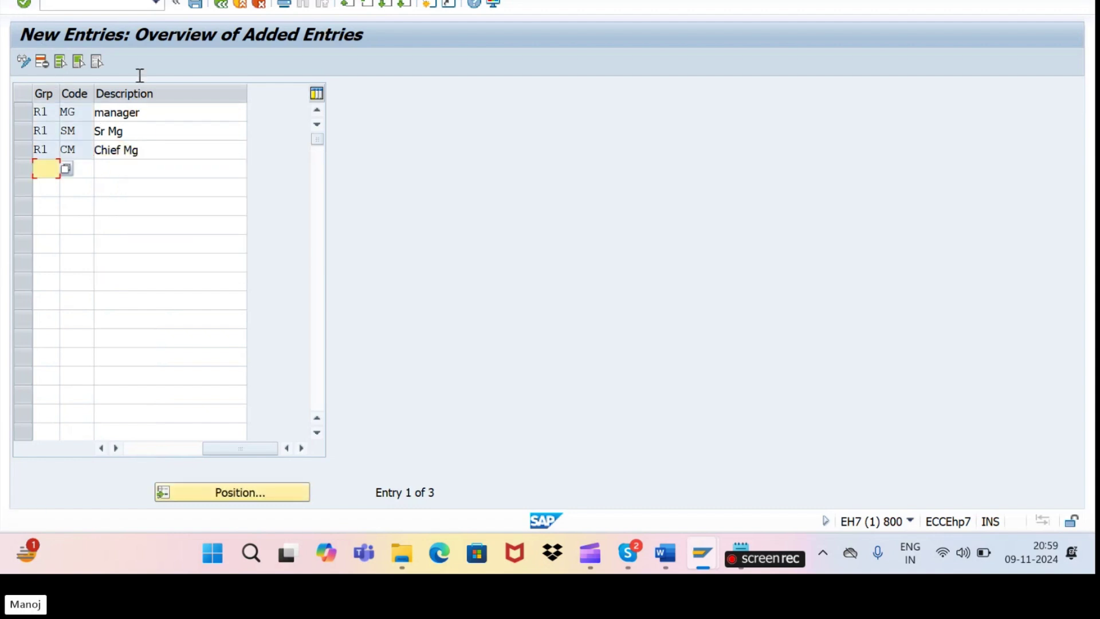
- Save the release codes to the proposed customizing request and return to the activity list
click(196, 4)
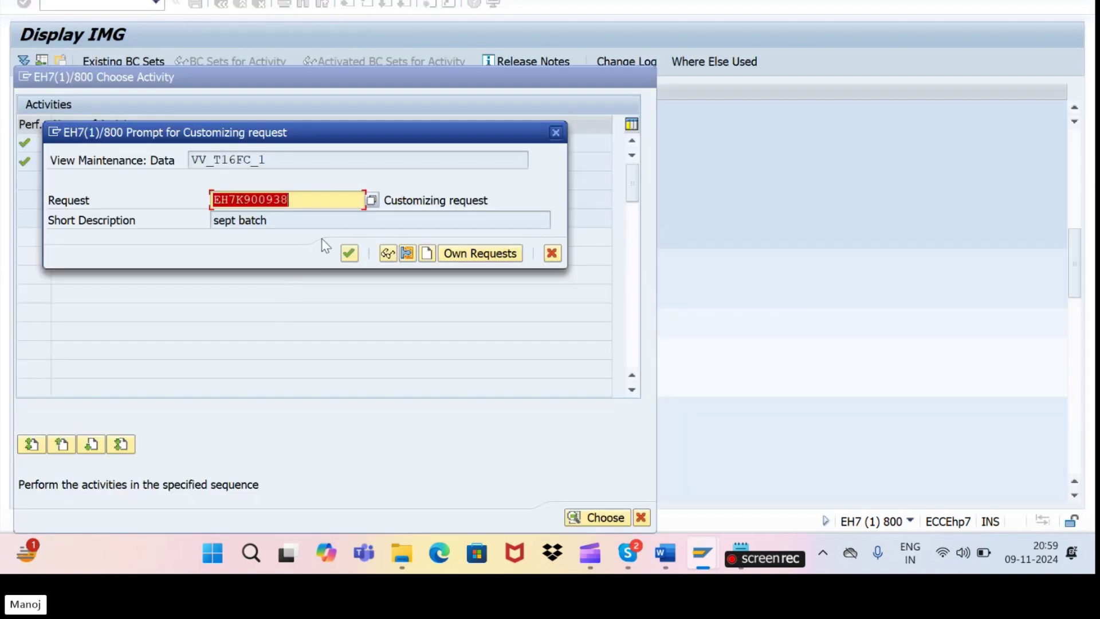
click(346, 253)
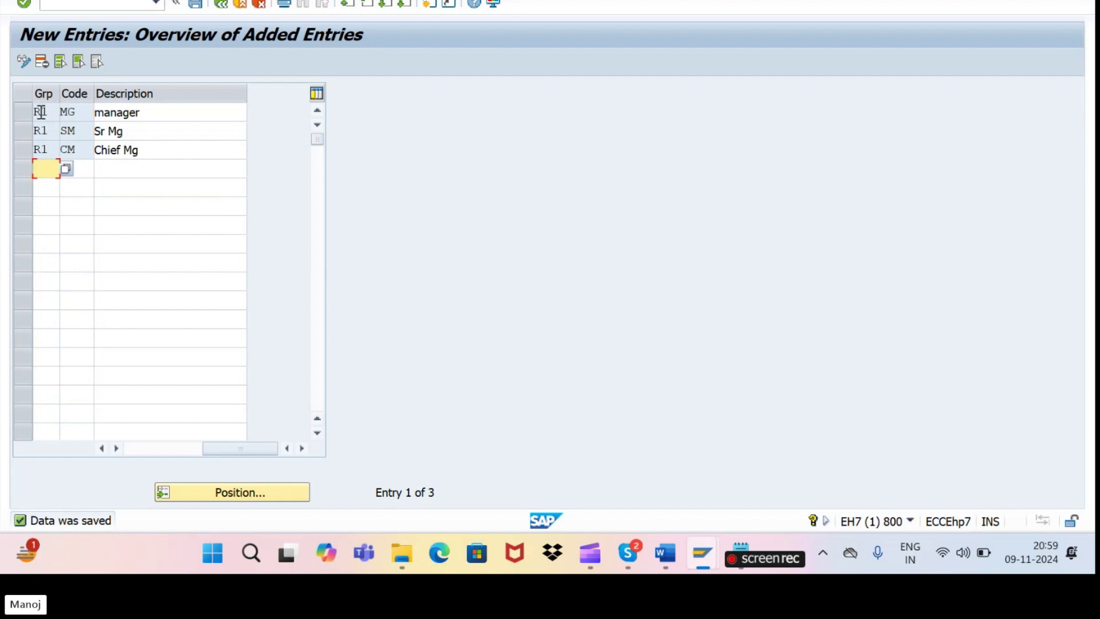
click(222, 9)
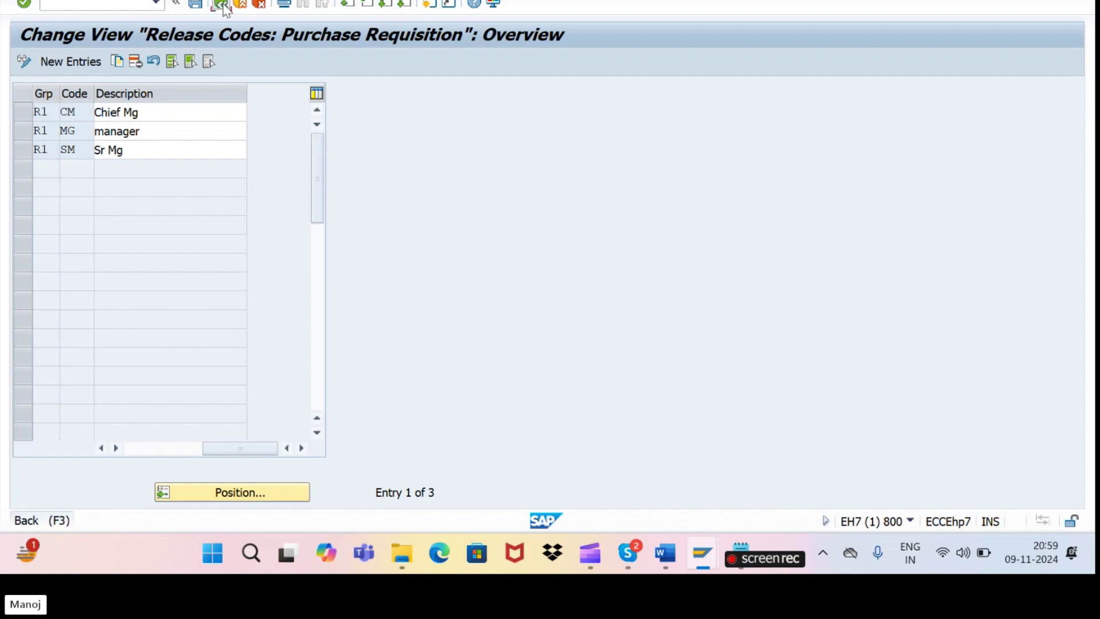
click(223, 9)
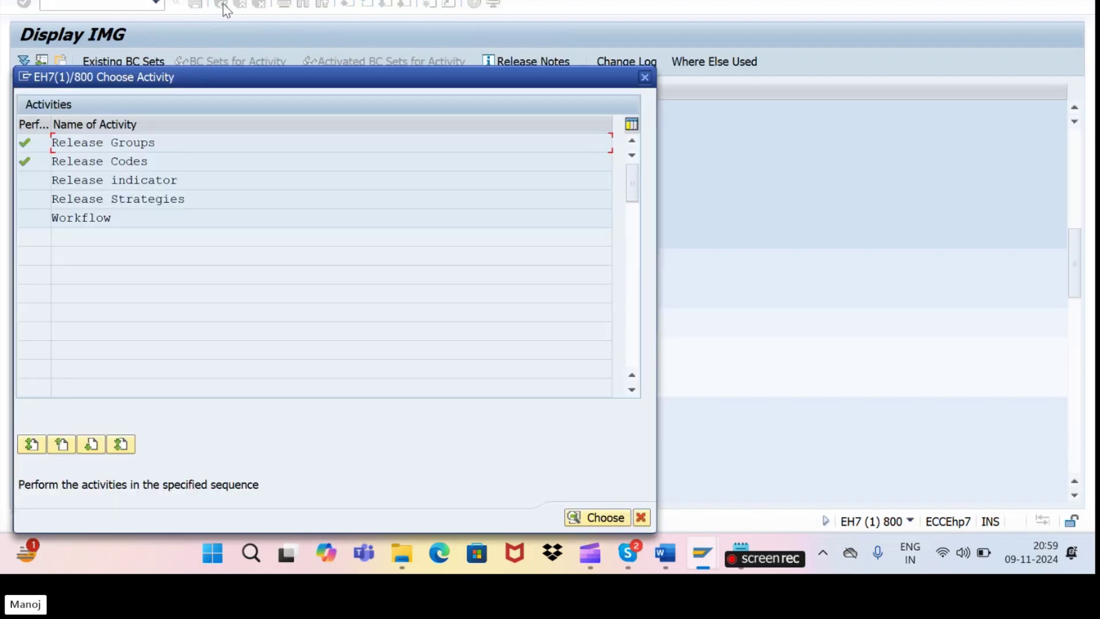
- Review the existing release IDs in the Release indicator activity and return to the activity list
double_click(89, 182)
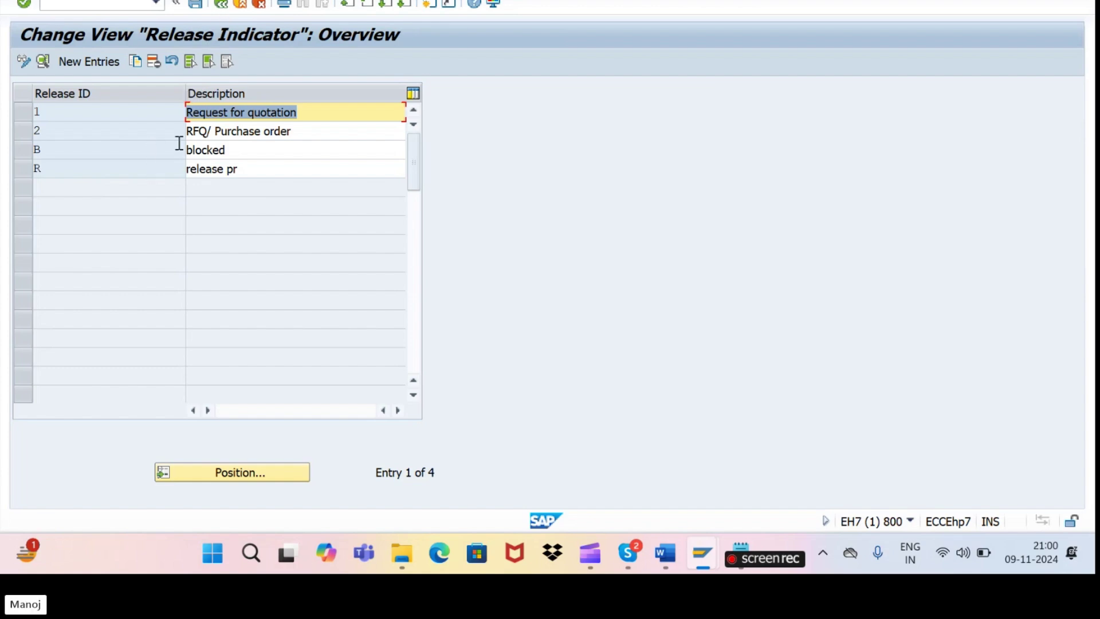
click(224, 5)
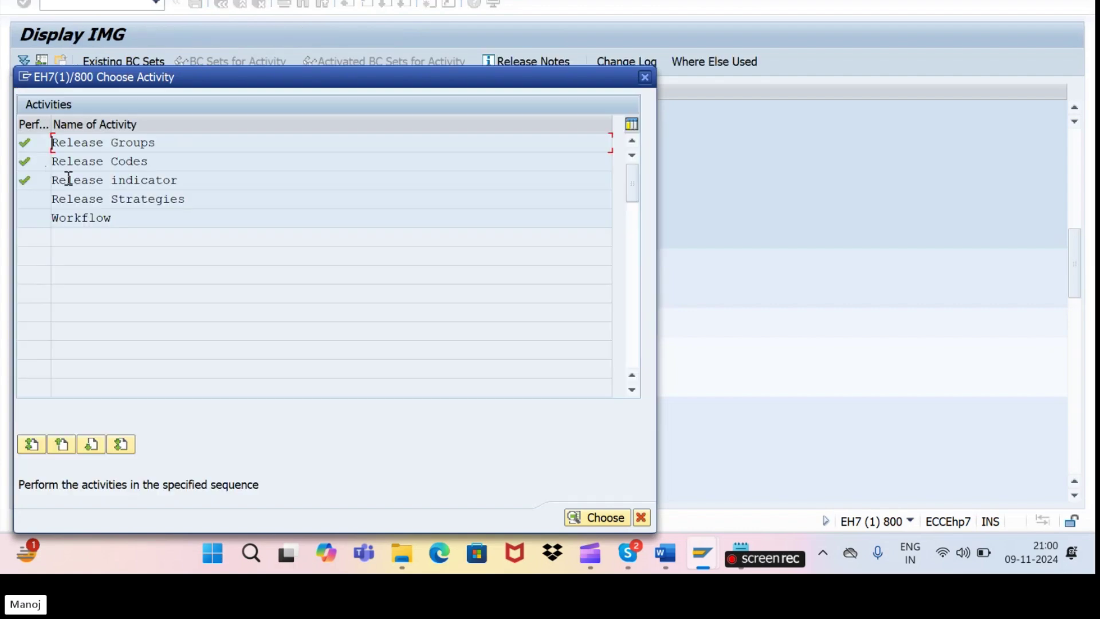
double_click(71, 181)
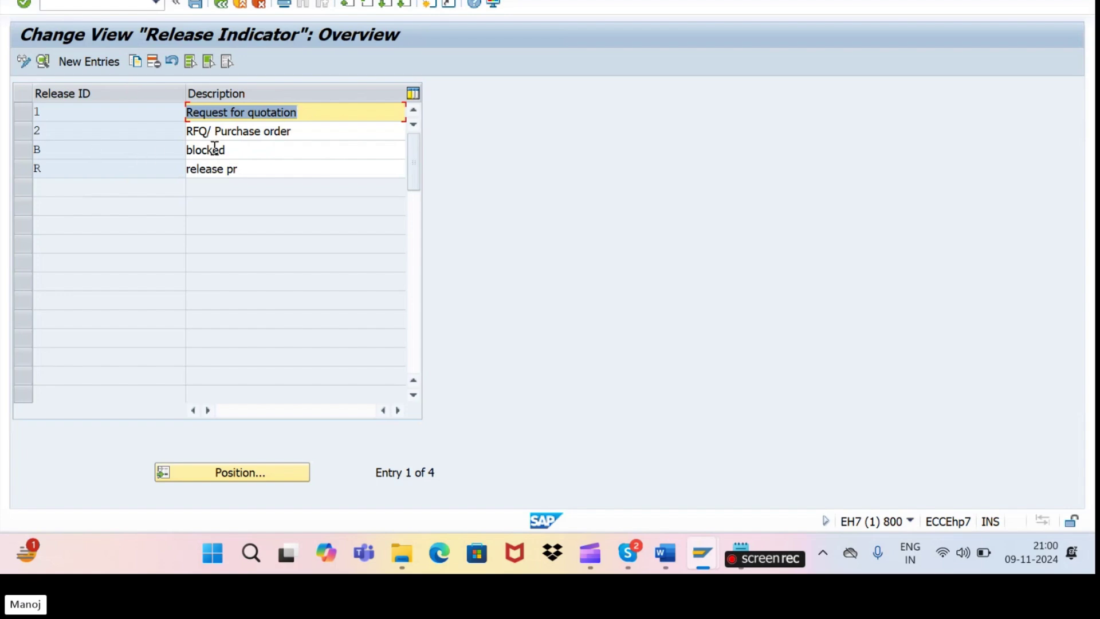
click(221, 6)
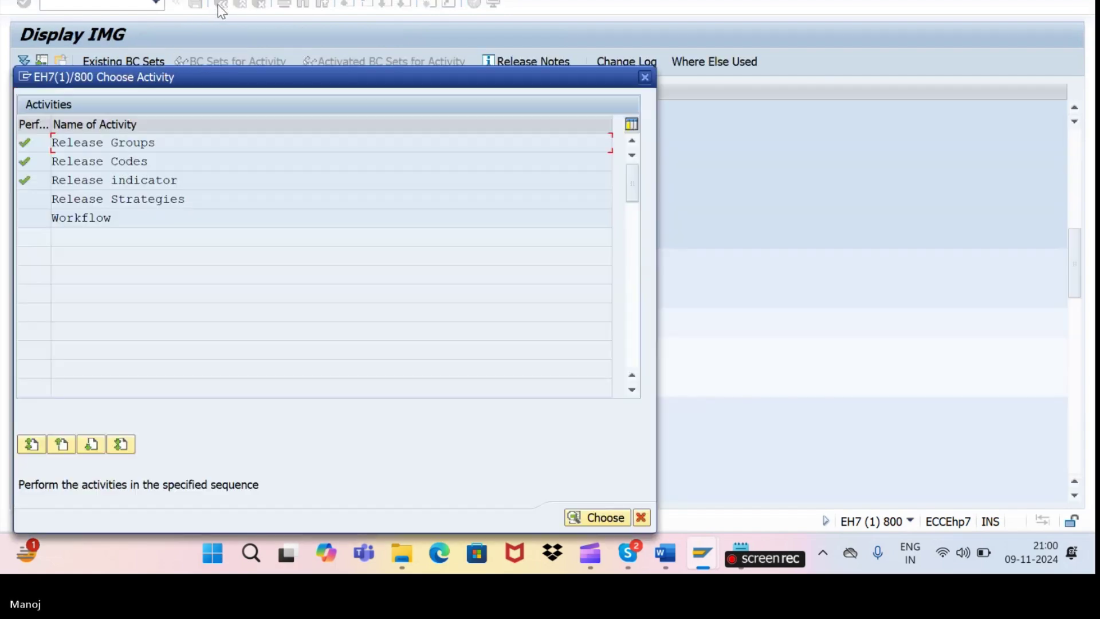
- Create a new release strategy entry with release group R1, strategy S1 and description Stratgy-01
double_click(109, 200)
click(89, 61)
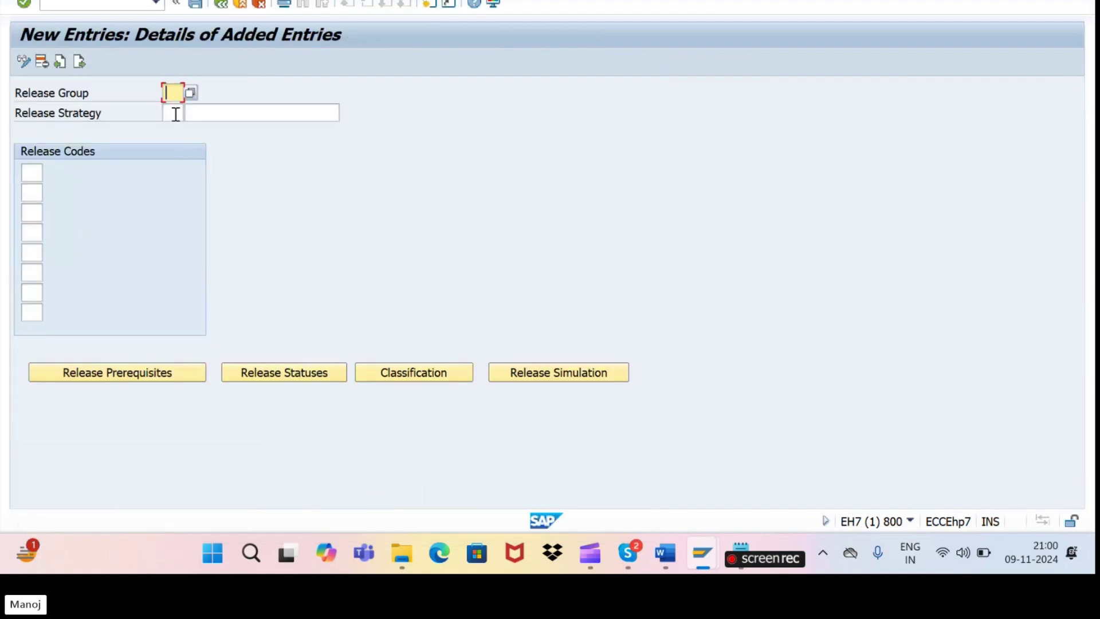
text(R1)
click(175, 115)
text(S1)
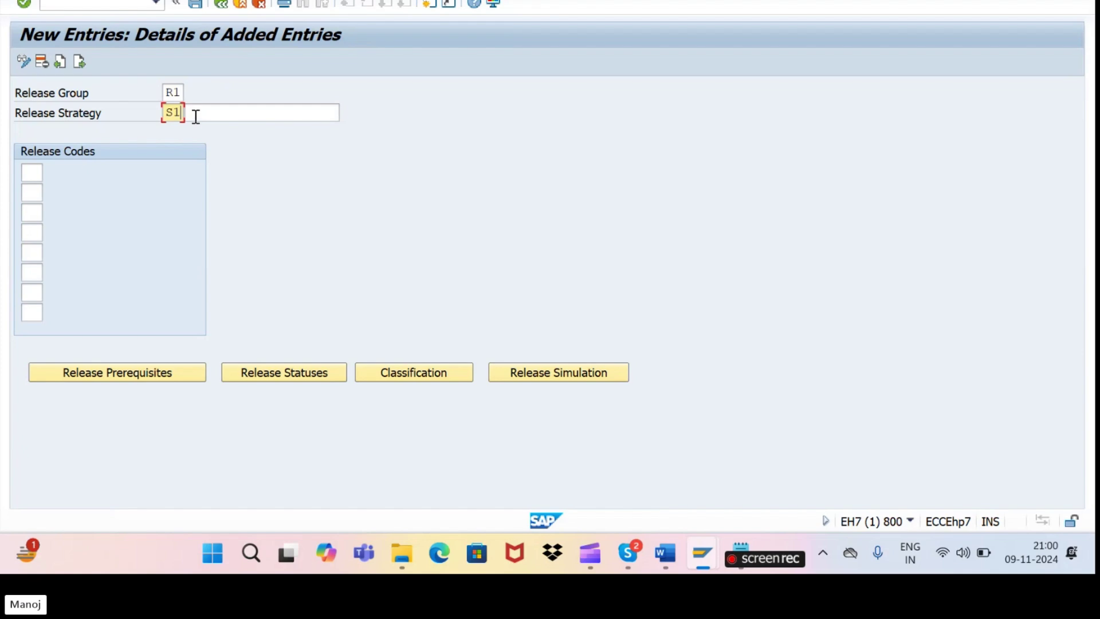
click(195, 116)
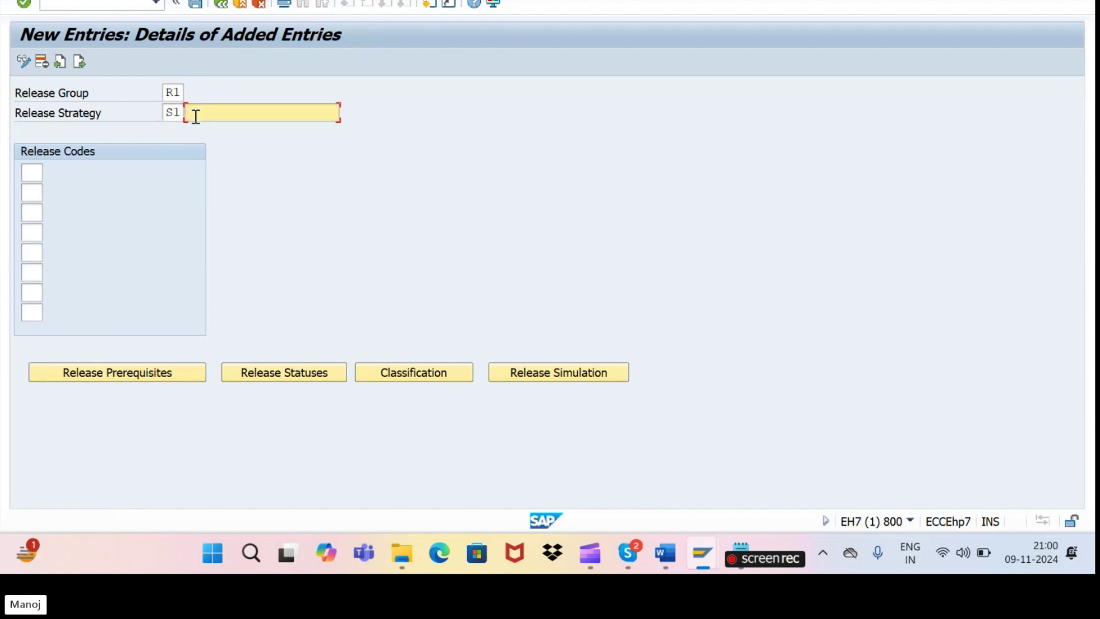
click(196, 116)
click(200, 129)
- Assign release codes MG, SM and CM, in that order, to release strategy S1
click(33, 173)
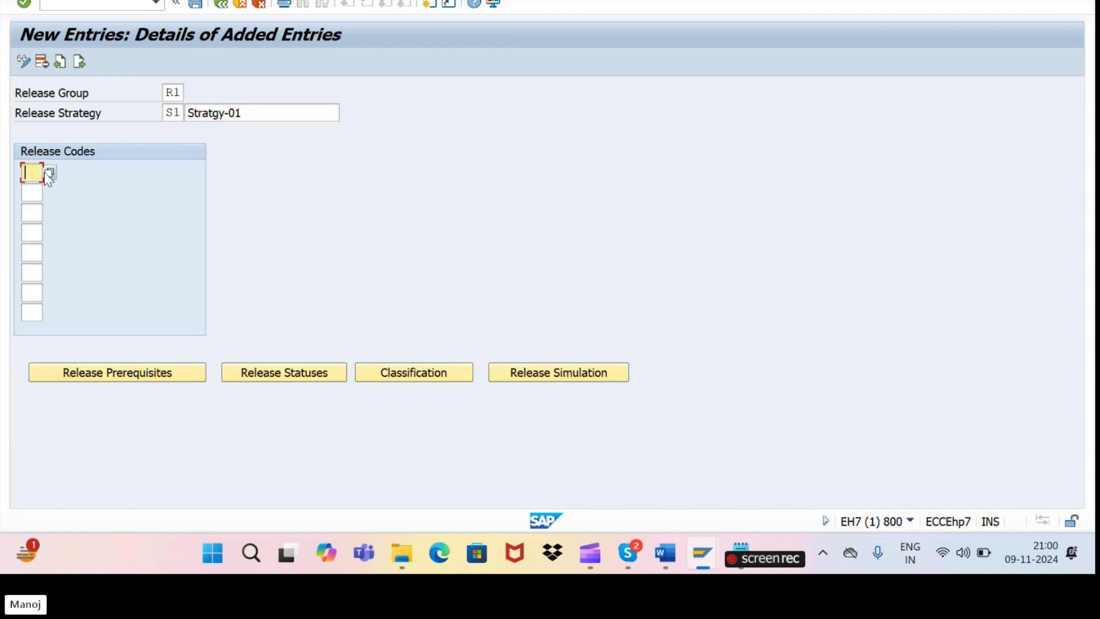
click(48, 173)
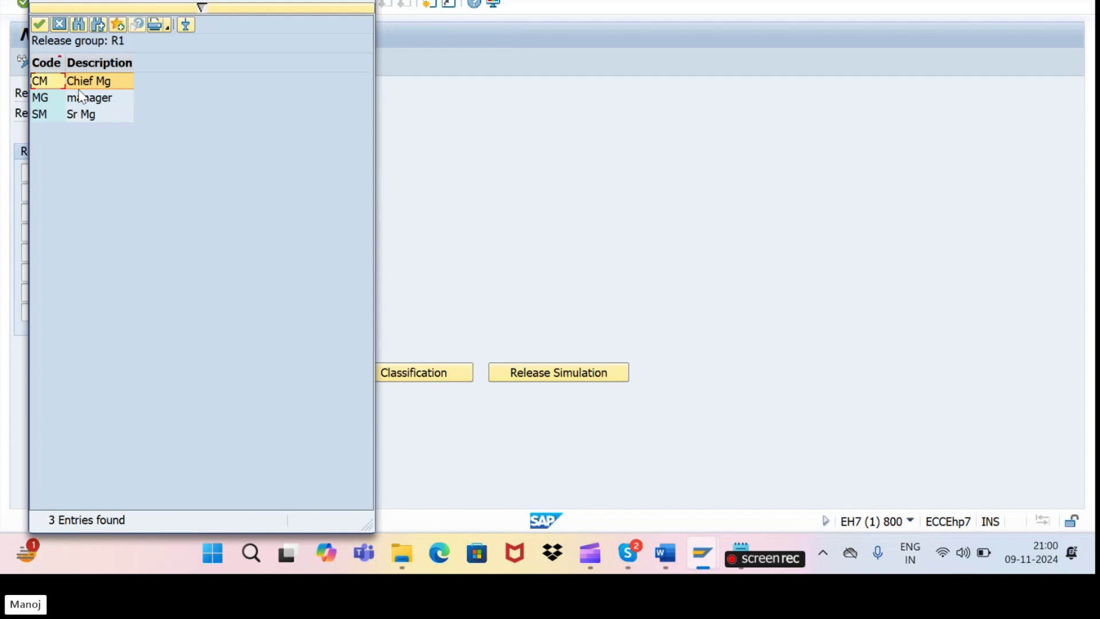
double_click(85, 99)
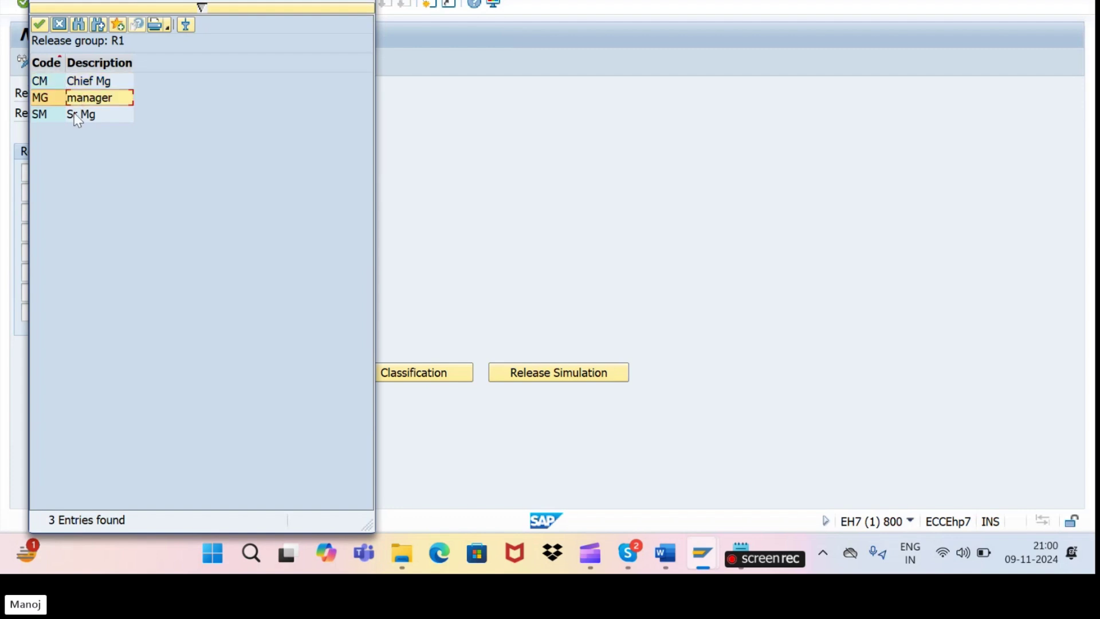
click(40, 196)
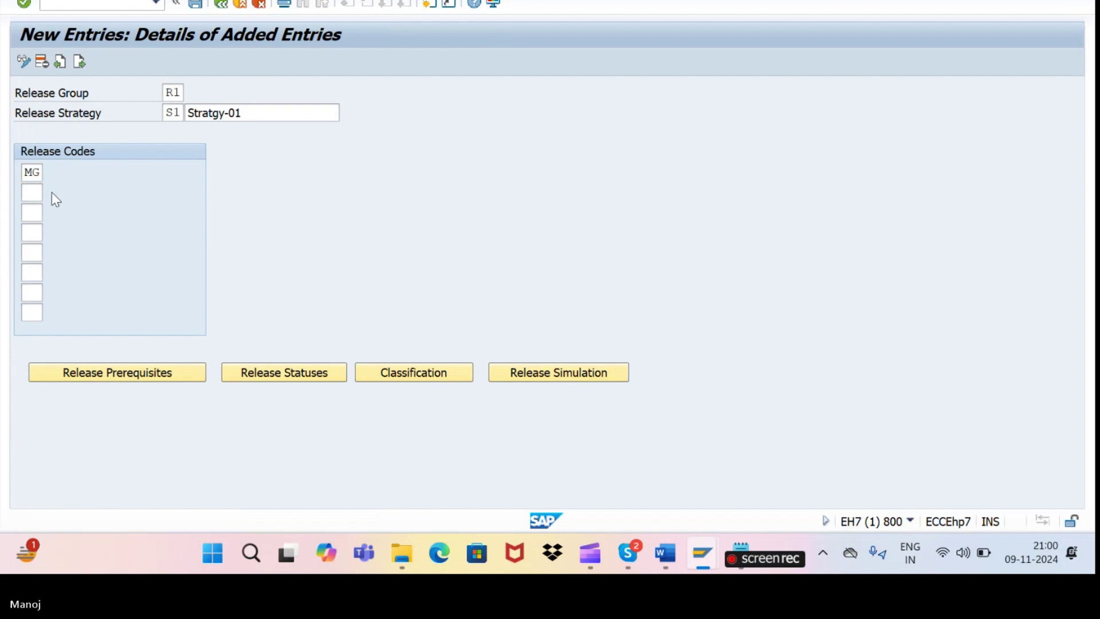
key(F4)
double_click(86, 115)
click(43, 214)
click(49, 214)
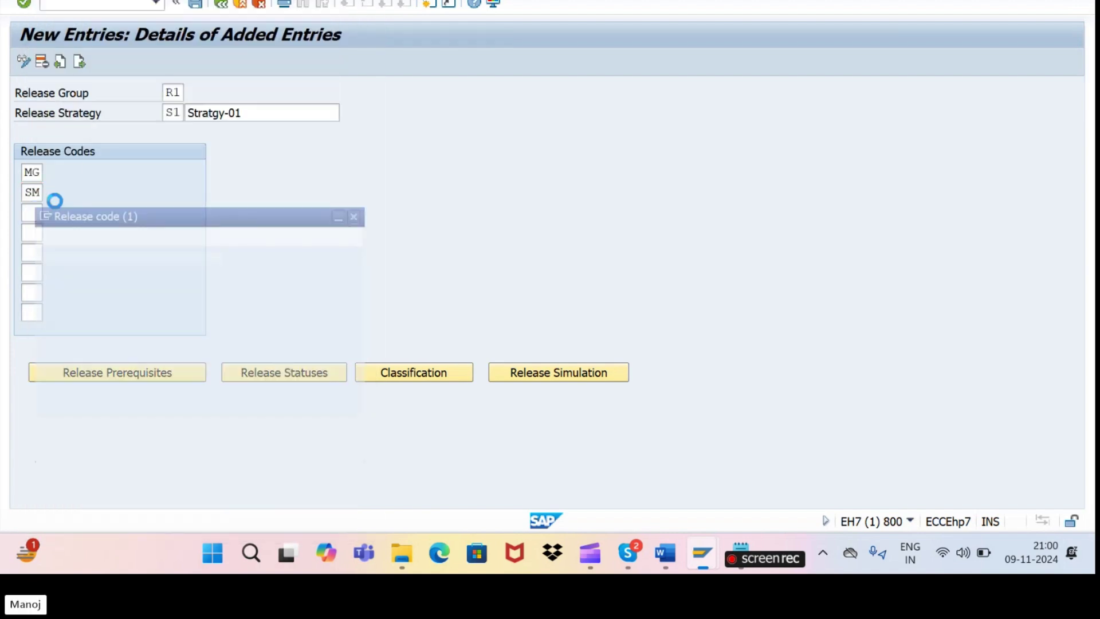
double_click(77, 83)
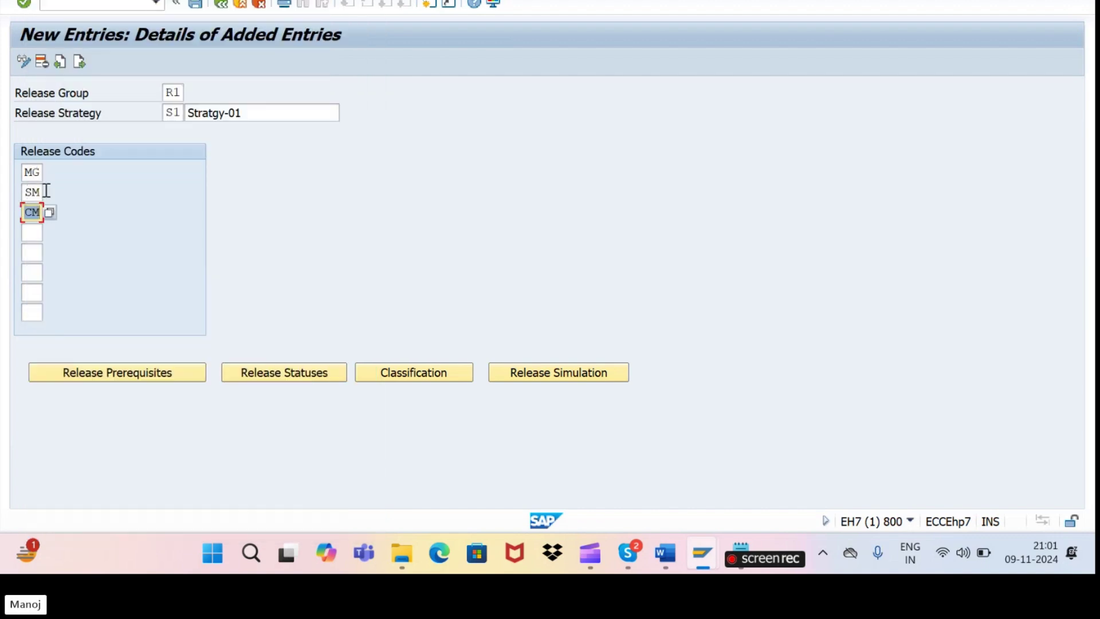
- Set the release prerequisites so that SM requires MG, and CM requires both MG and SM
click(86, 373)
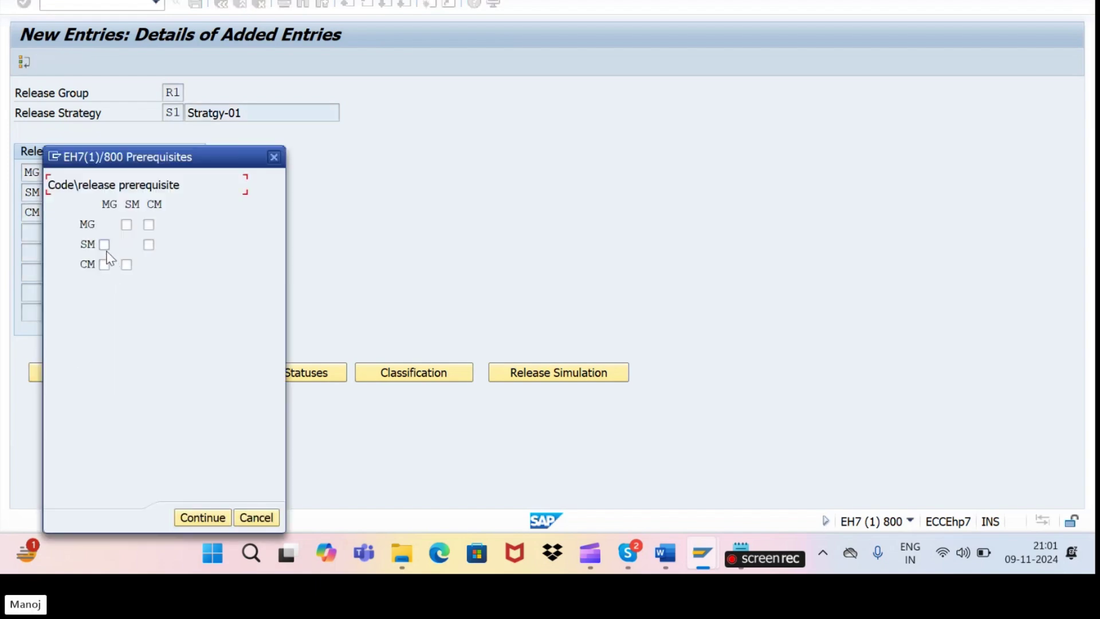
click(106, 247)
click(105, 266)
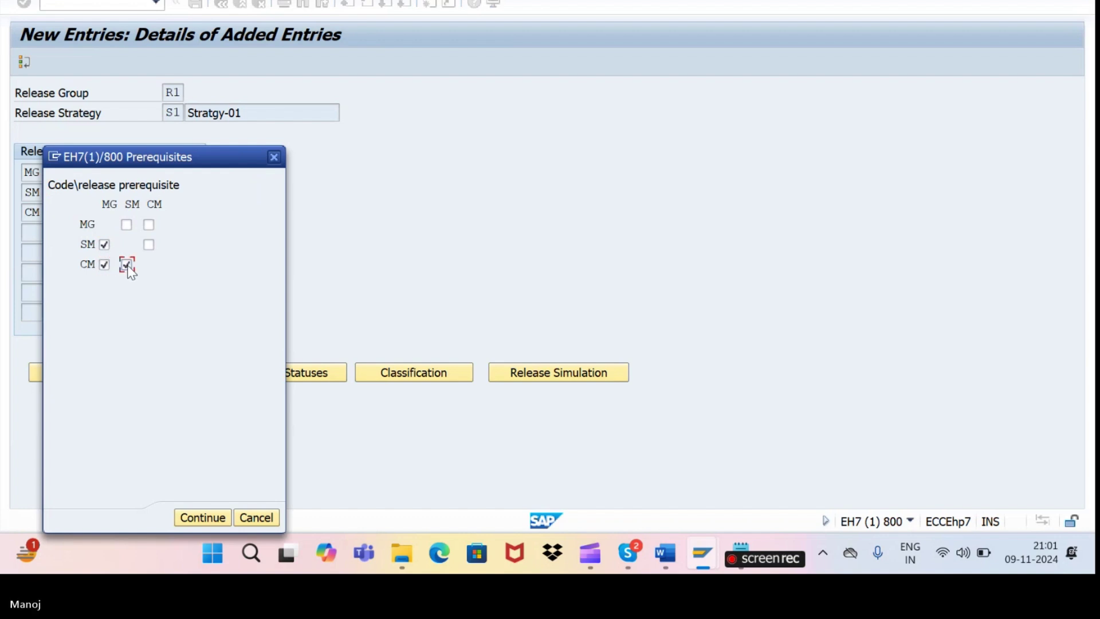
drag(199, 163, 508, 100)
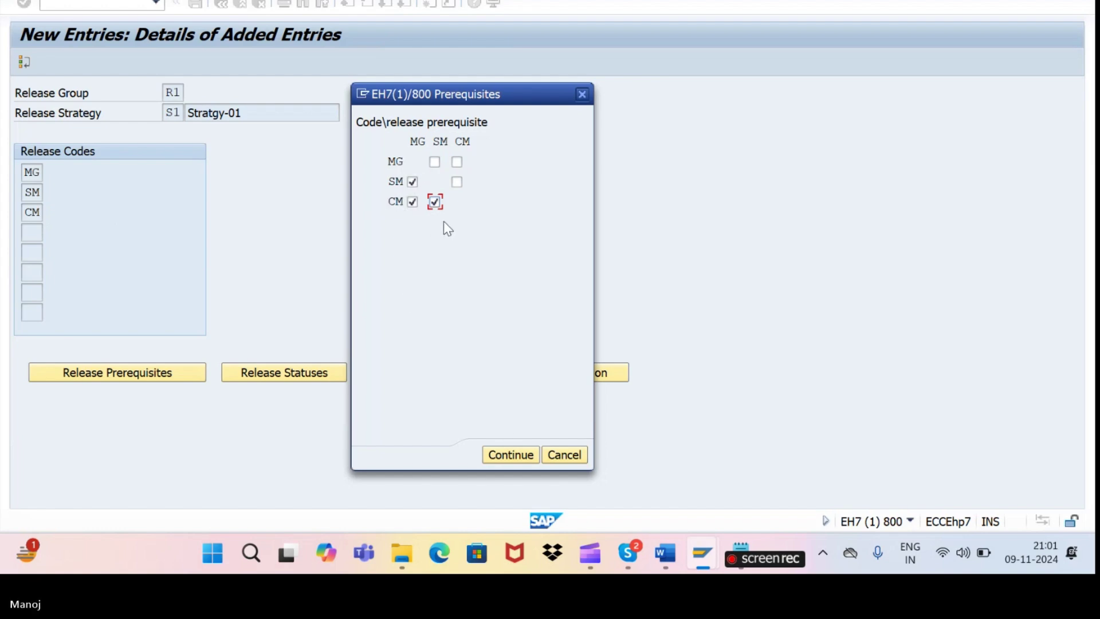
- Clear the three release prerequisites for SM and CM and select them again
click(435, 202)
click(412, 202)
click(413, 183)
click(413, 182)
click(413, 201)
click(435, 202)
- Confirm the release prerequisites, checking them once more before continuing
click(499, 454)
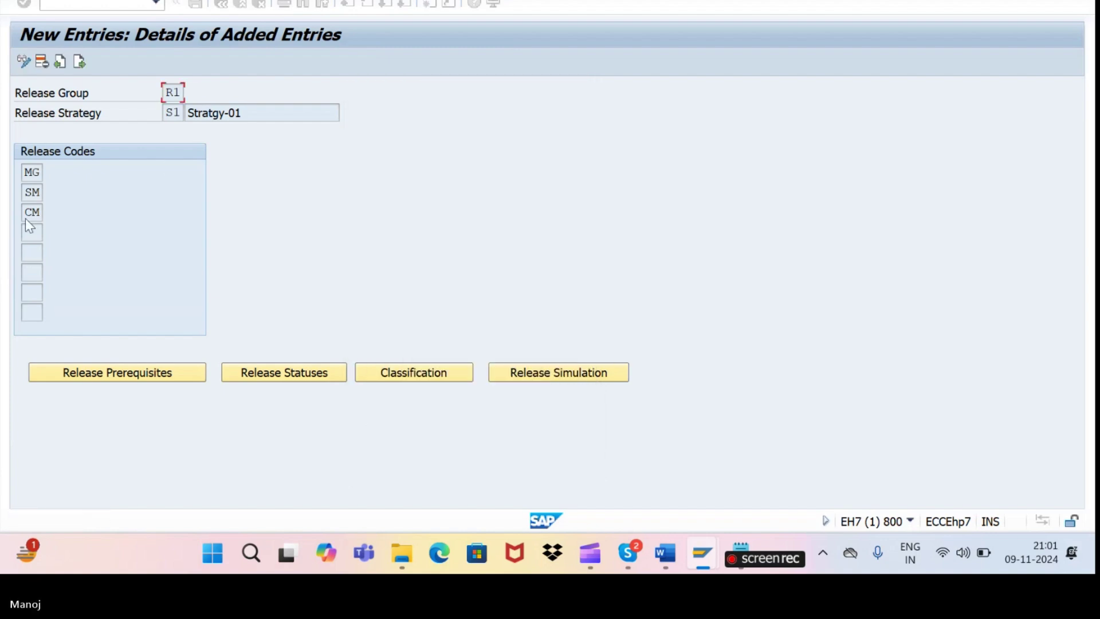
click(113, 373)
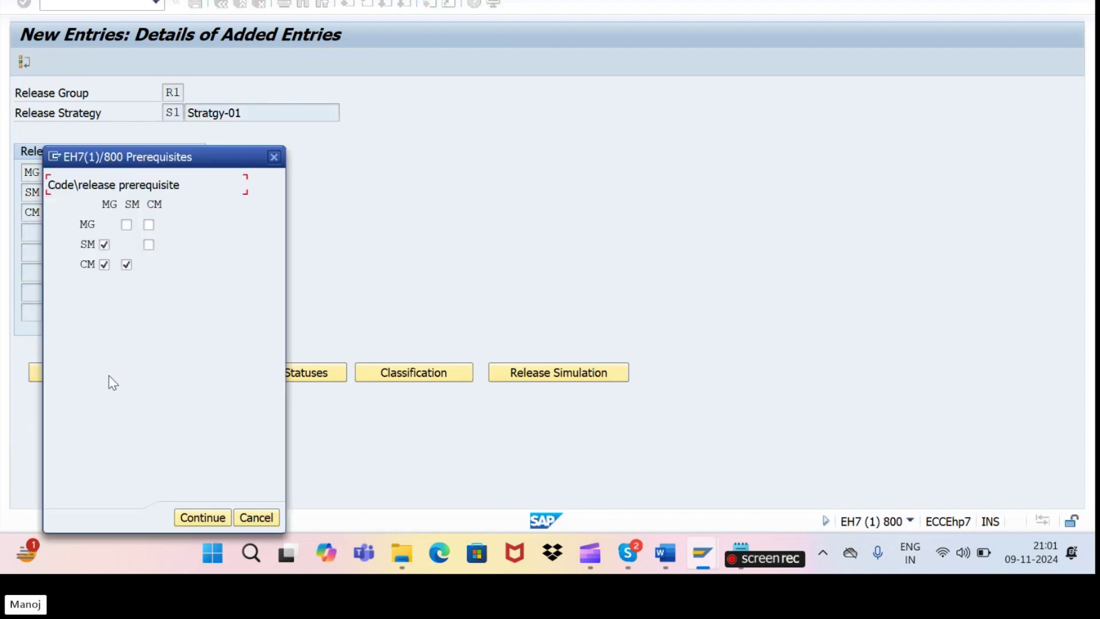
click(187, 519)
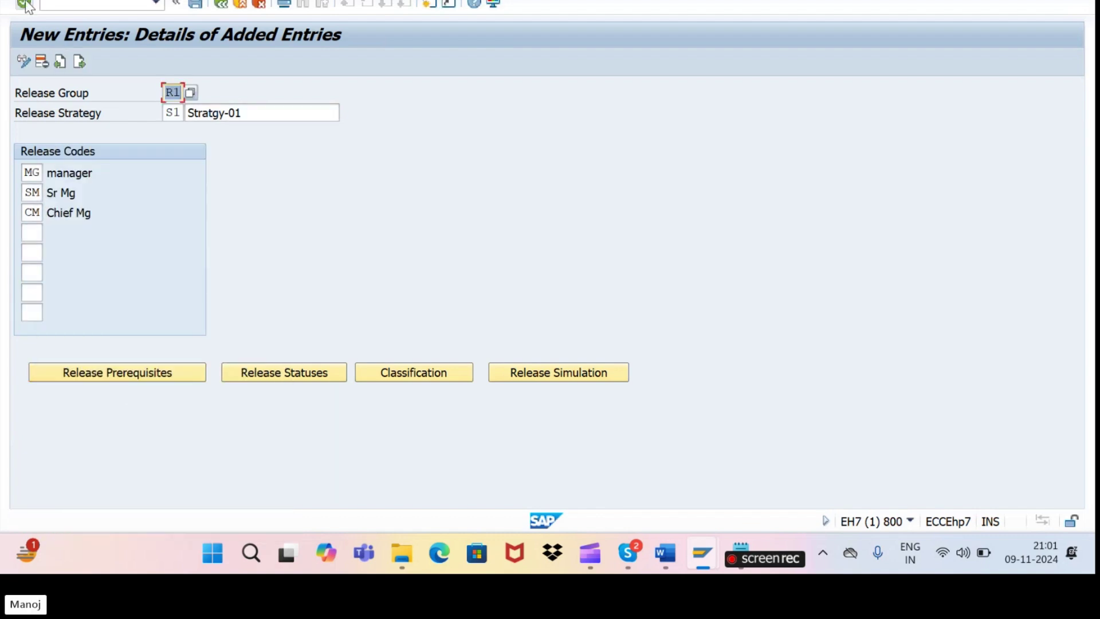
- Set the release indicator for the status with all three codes released to R, and save the strategy to the proposed customizing request
click(199, 9)
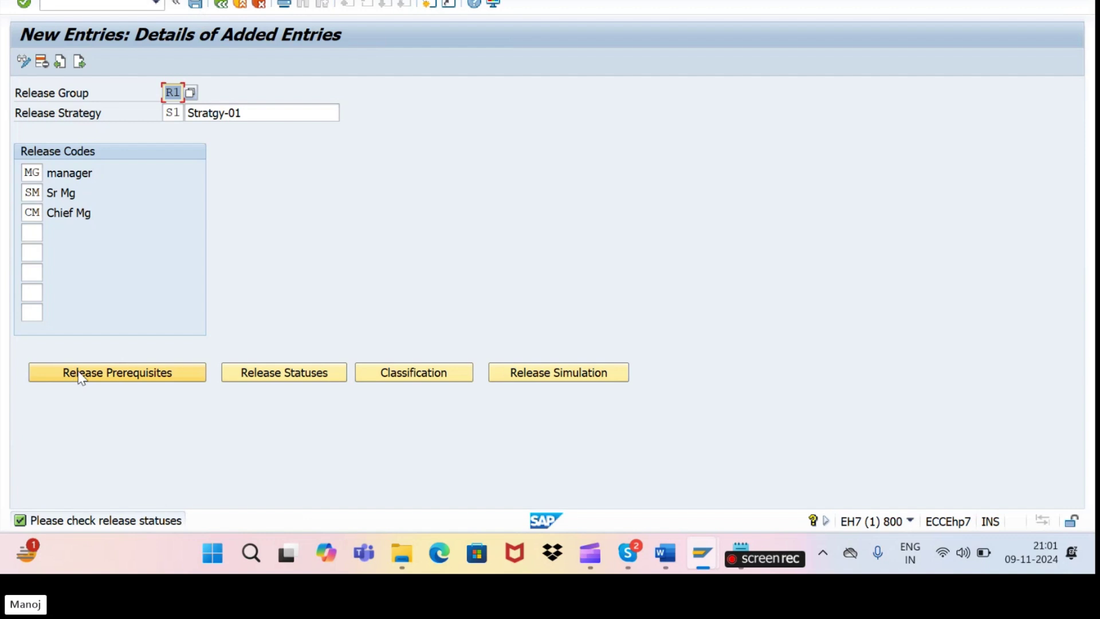
click(260, 380)
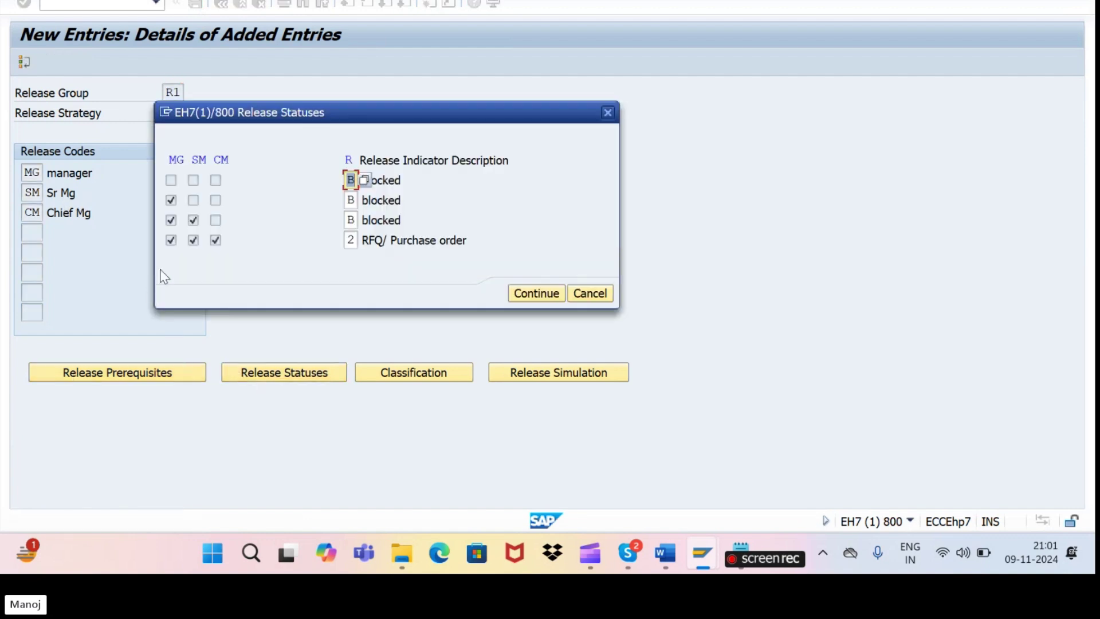
click(422, 188)
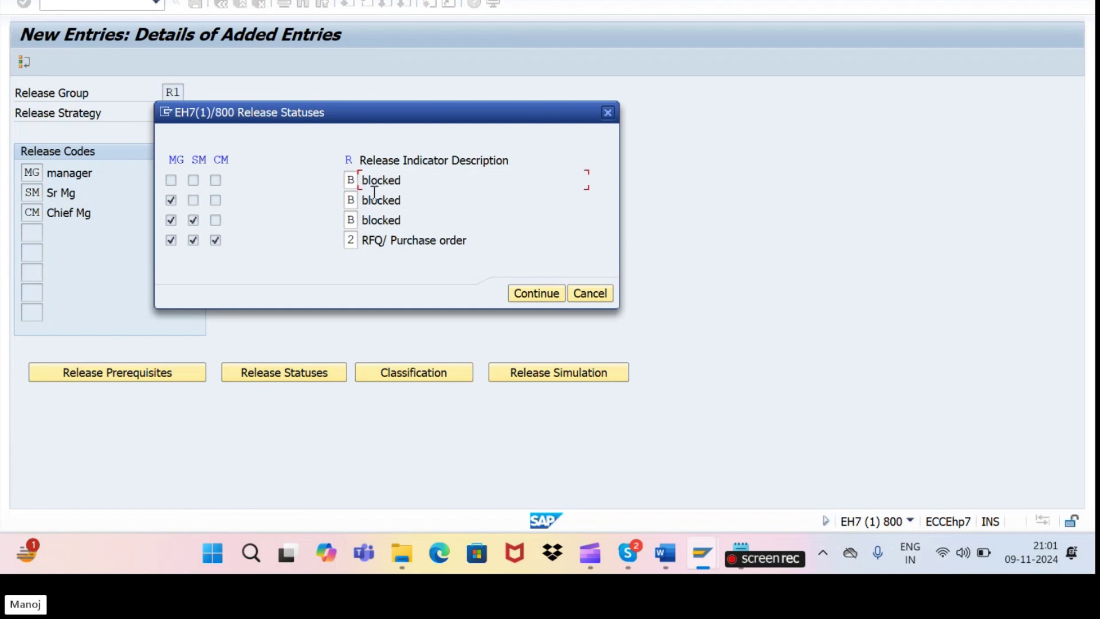
click(352, 240)
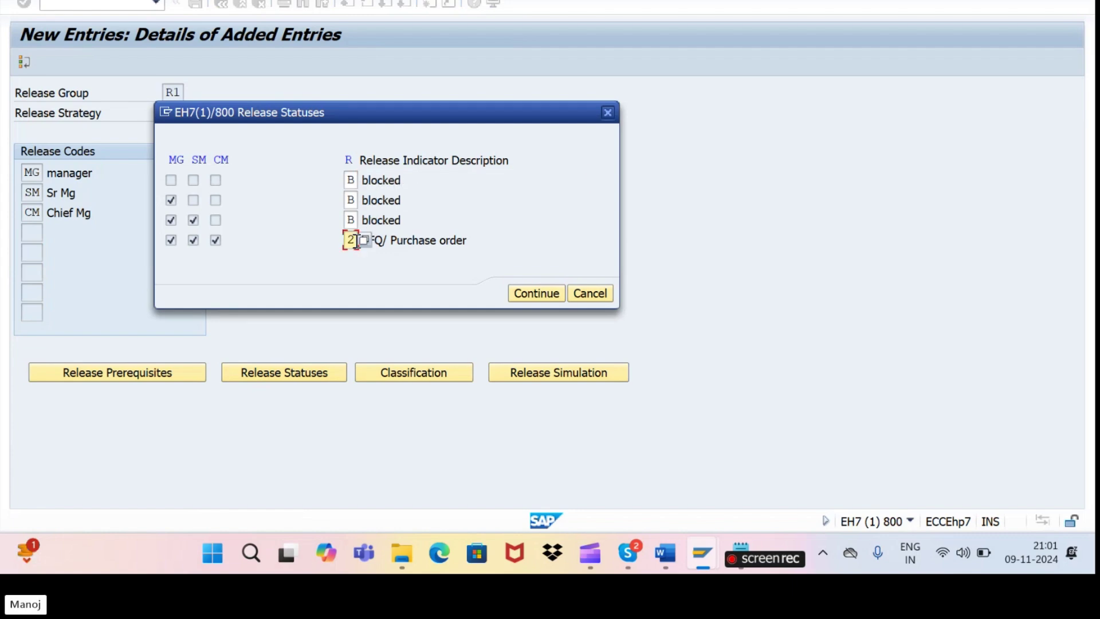
click(363, 240)
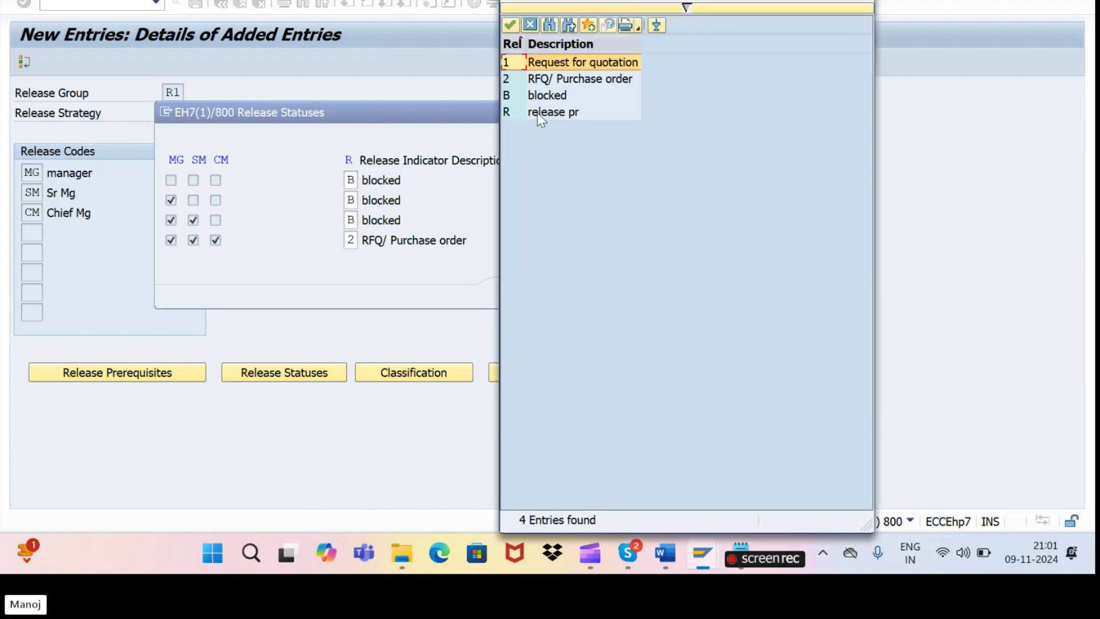
click(540, 115)
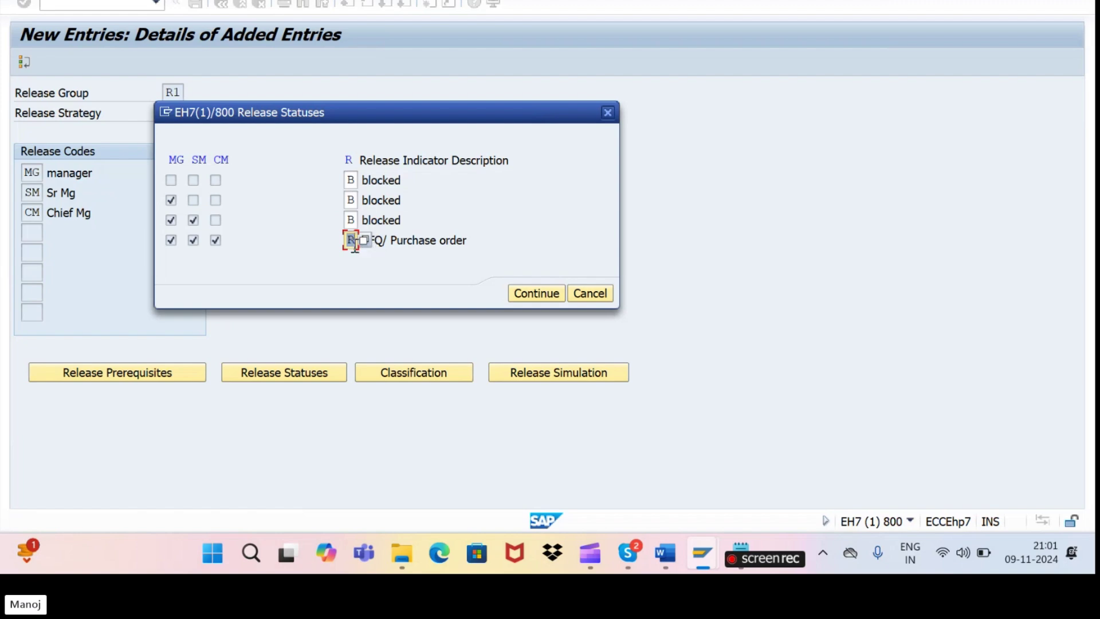
click(525, 293)
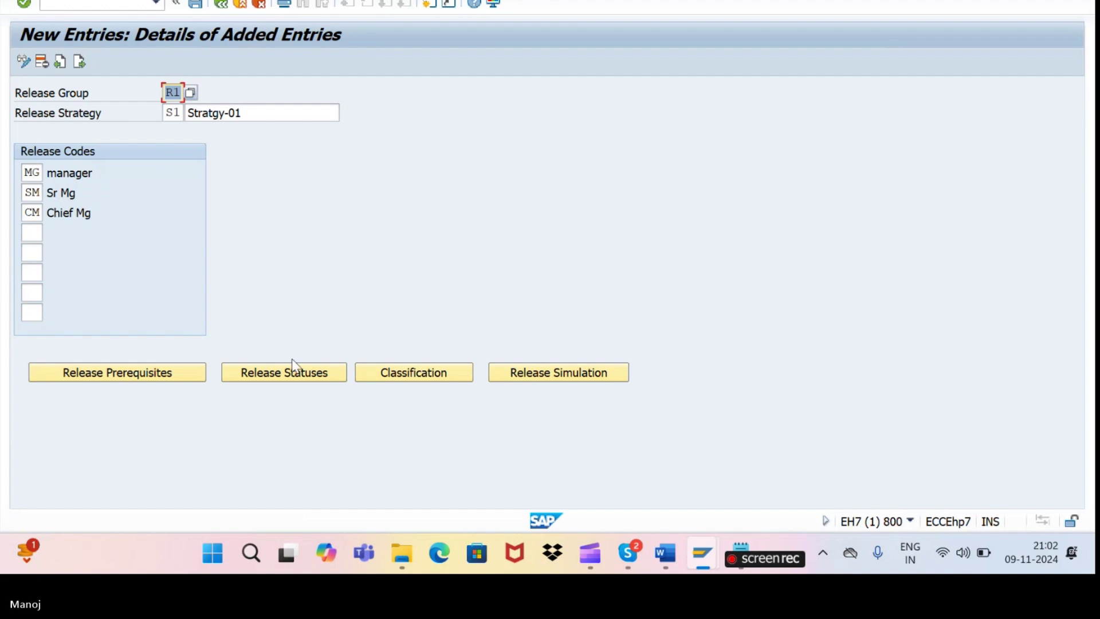
click(189, 9)
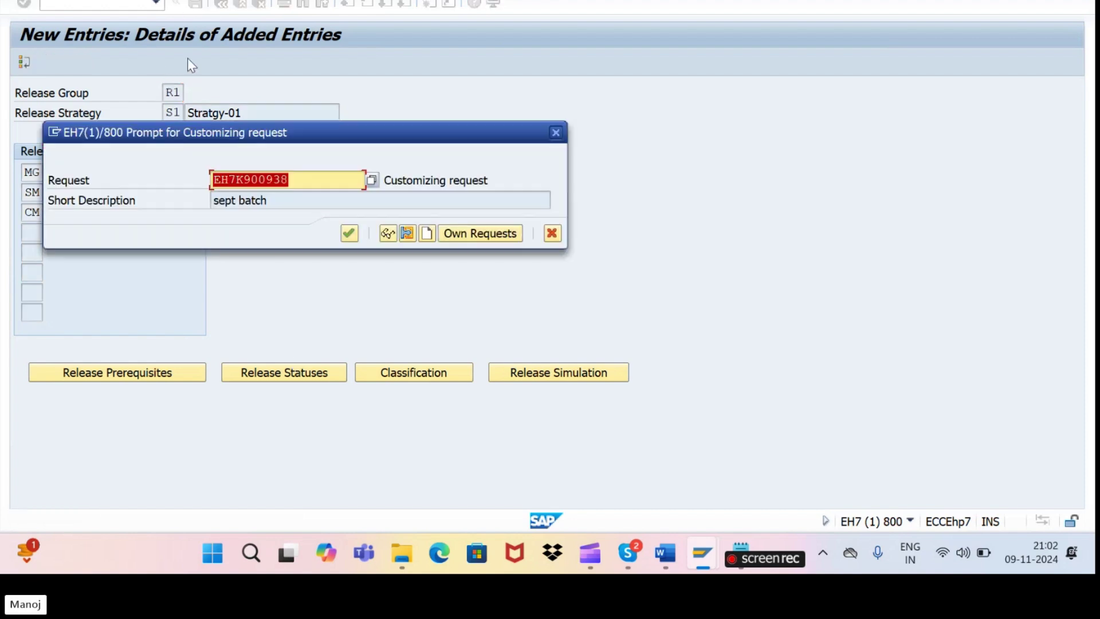
click(349, 233)
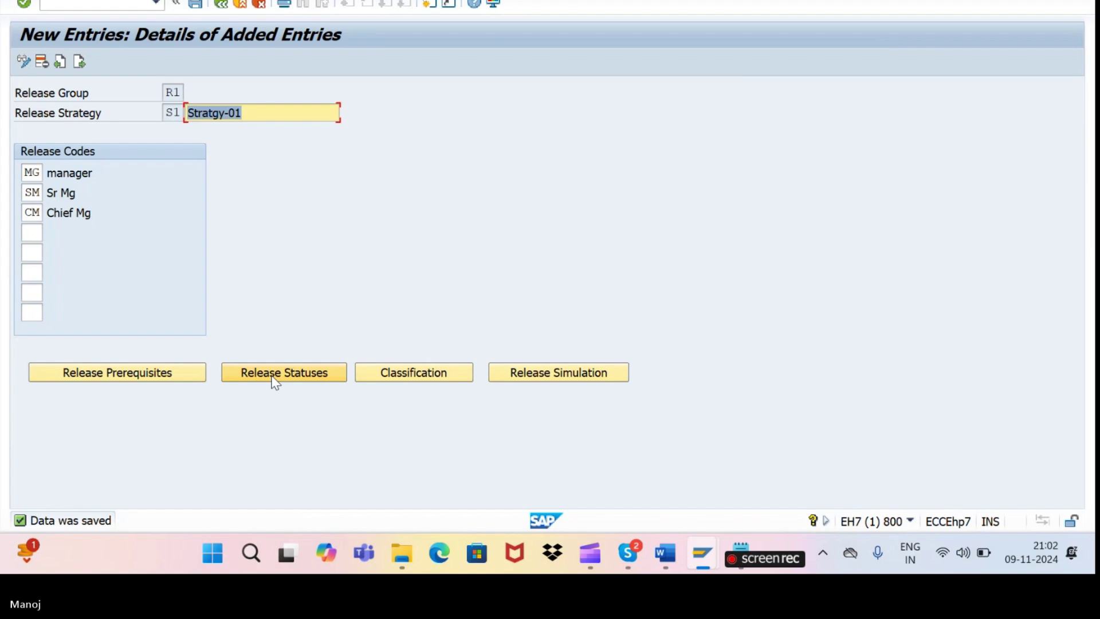
- In the strategy's classification, set the Plant characteristic to KL01, copying the value from the client requirement notes in Notepad
click(405, 378)
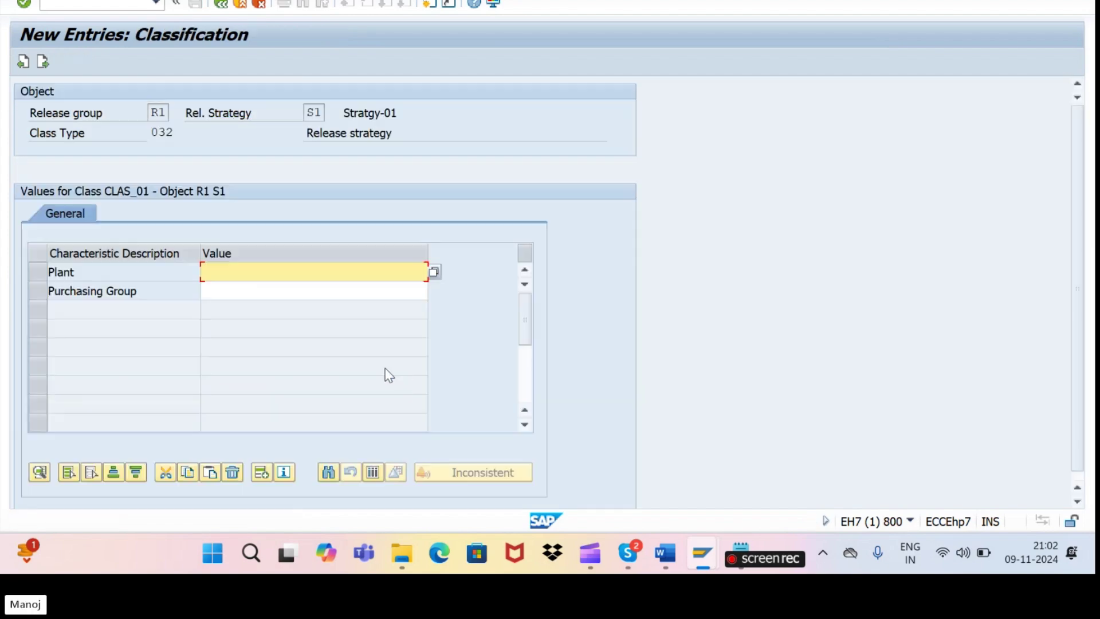
click(223, 272)
click(222, 273)
click(222, 274)
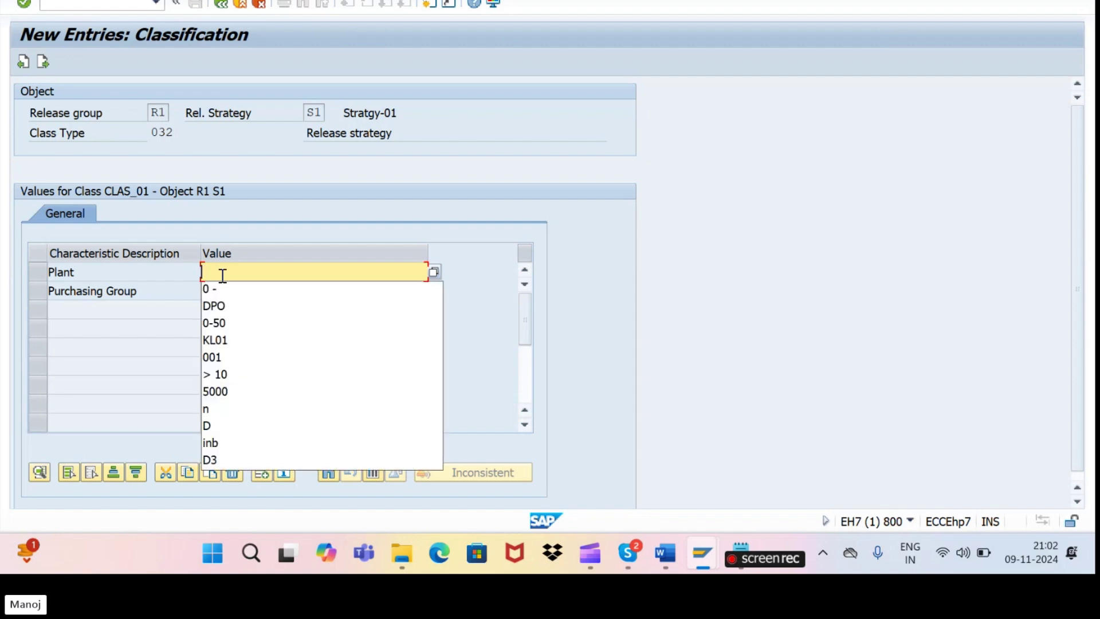
click(472, 267)
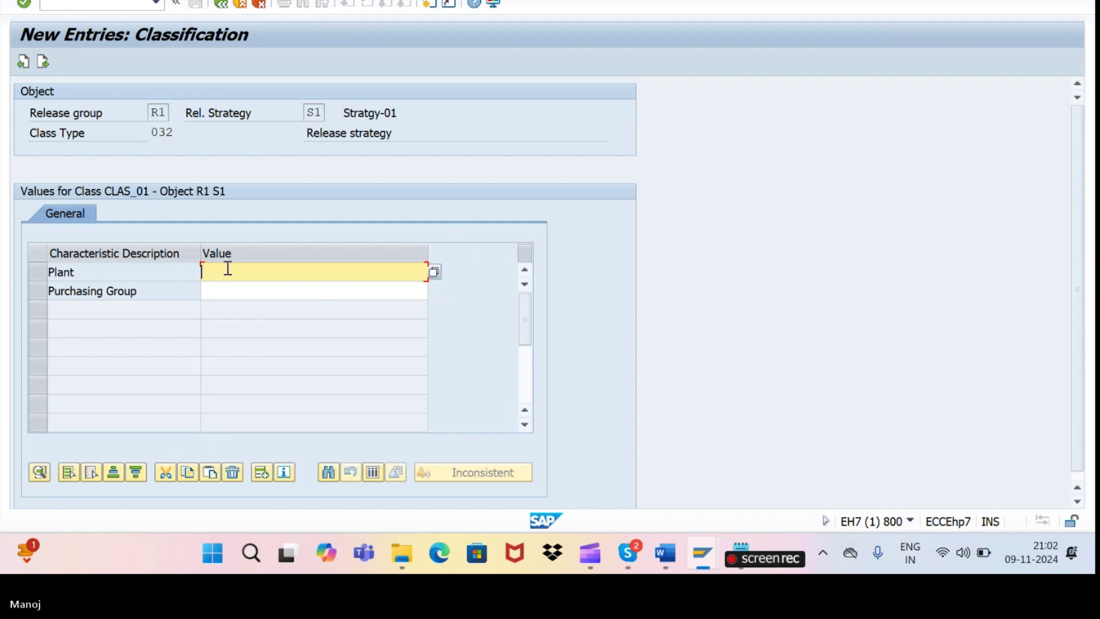
key(alt+Tab)
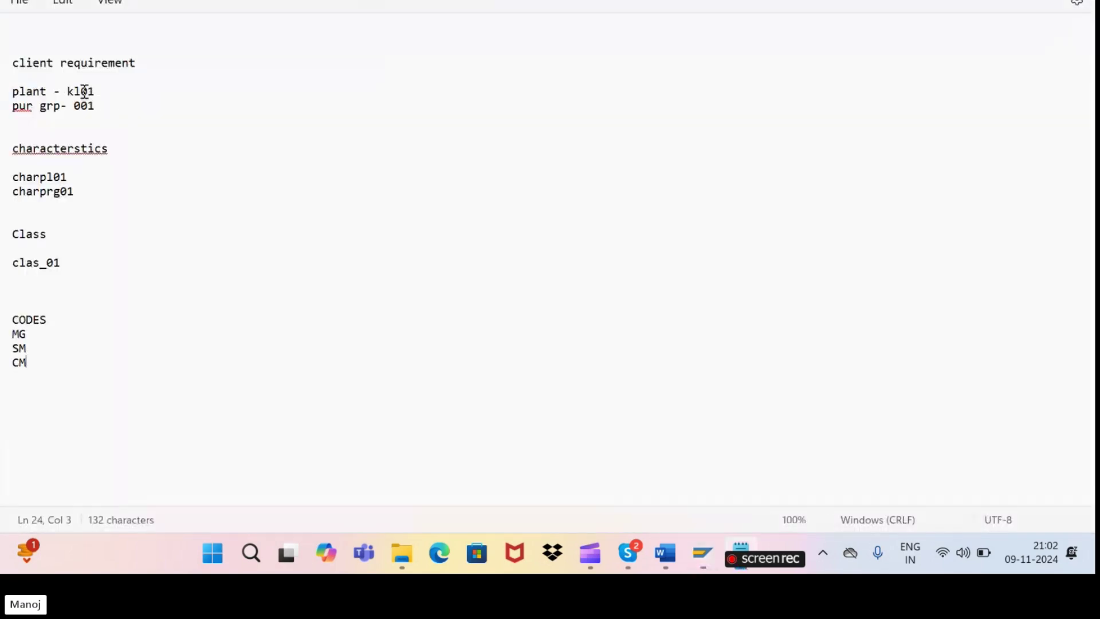
drag(67, 91, 98, 92)
key(ctrl+c)
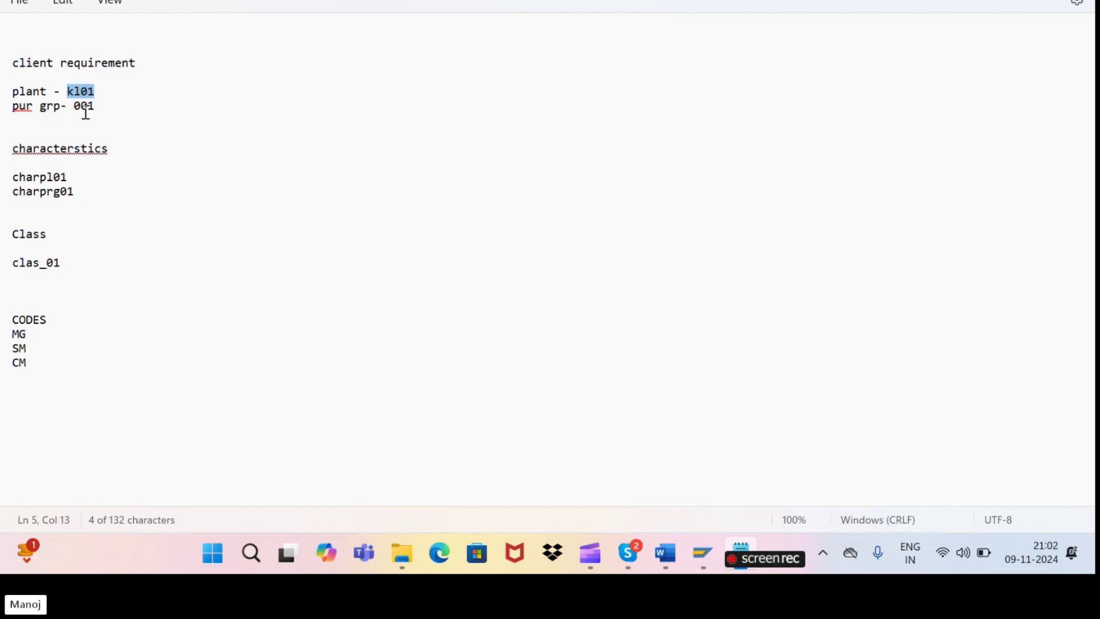
key(alt+Tab)
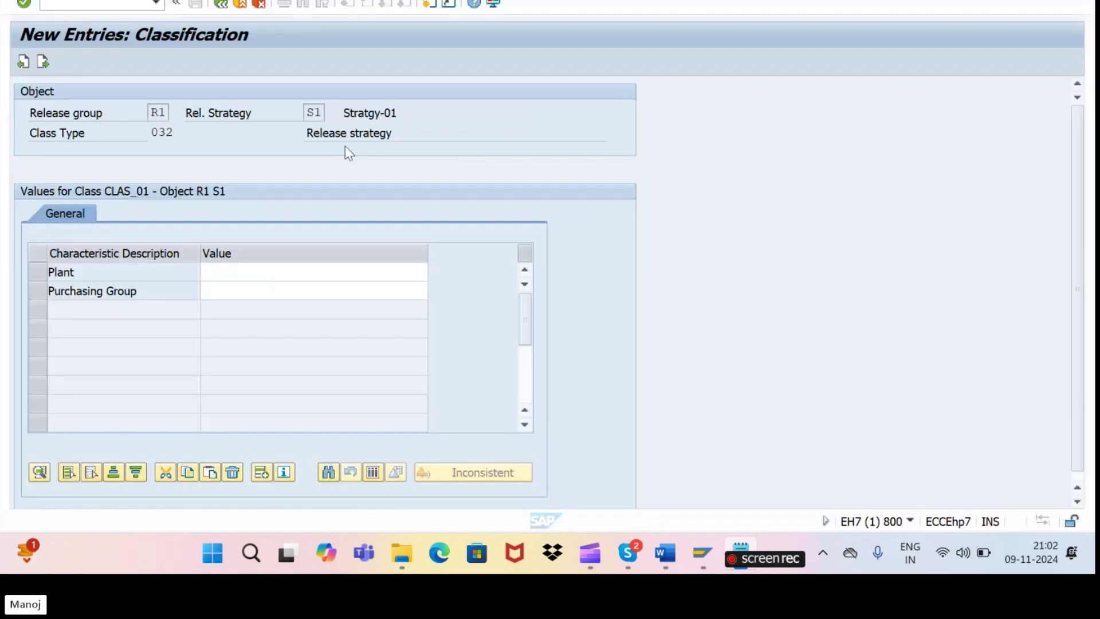
key(ctrl+v)
key(Return)
- Set the Purchasing Group characteristic to 001, copying the value from the client requirement notes in Notepad
click(217, 295)
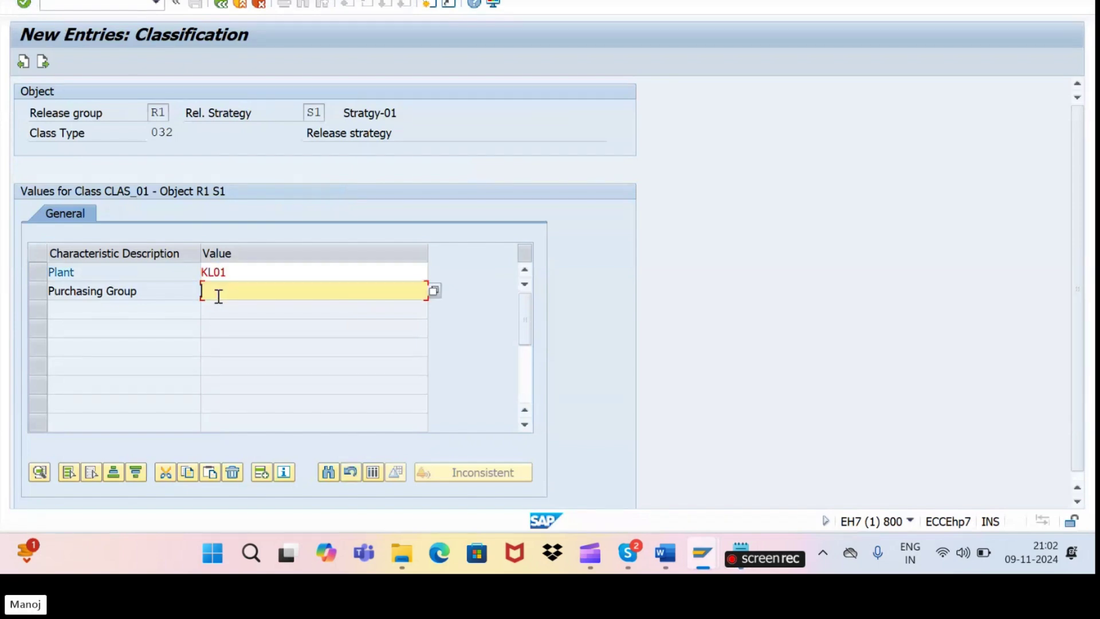
key(alt+Tab)
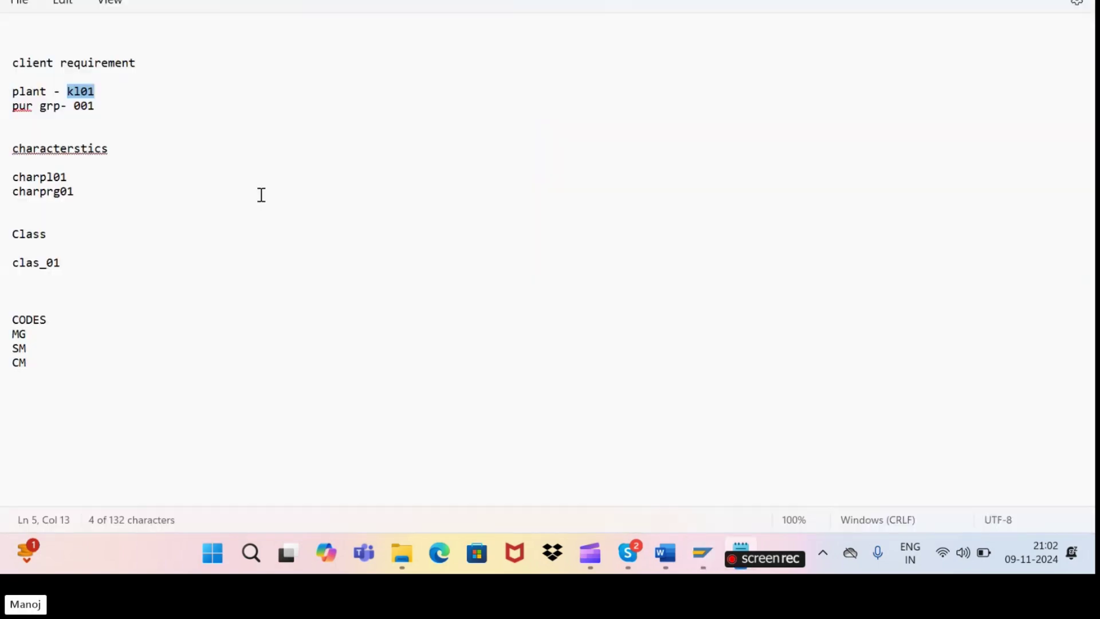
double_click(92, 107)
key(ctrl+c)
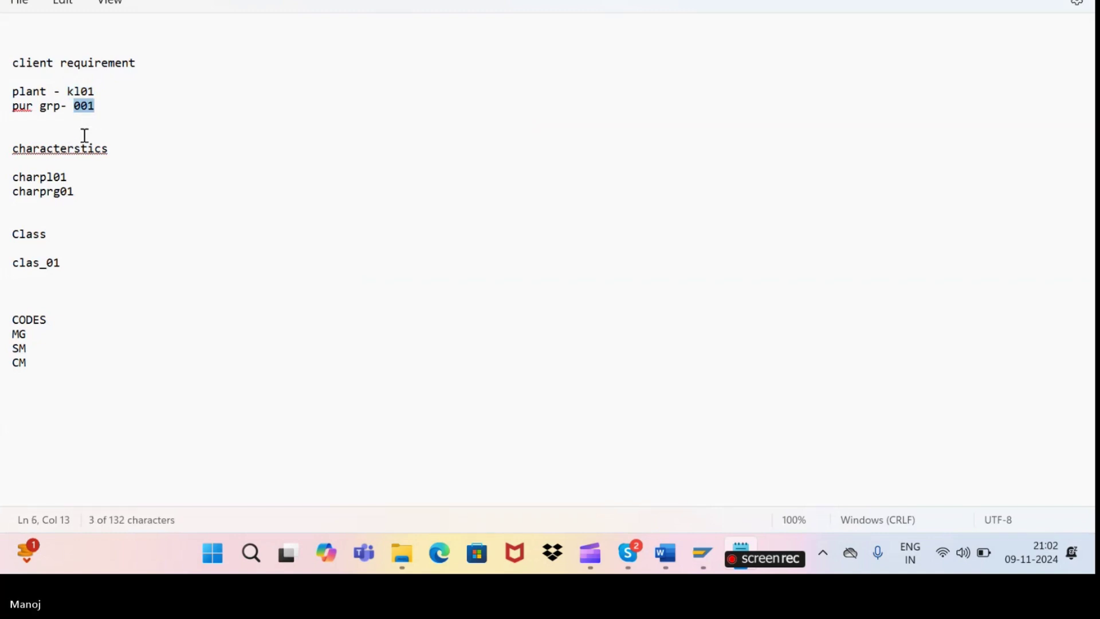
key(alt+Tab)
key(ctrl+v)
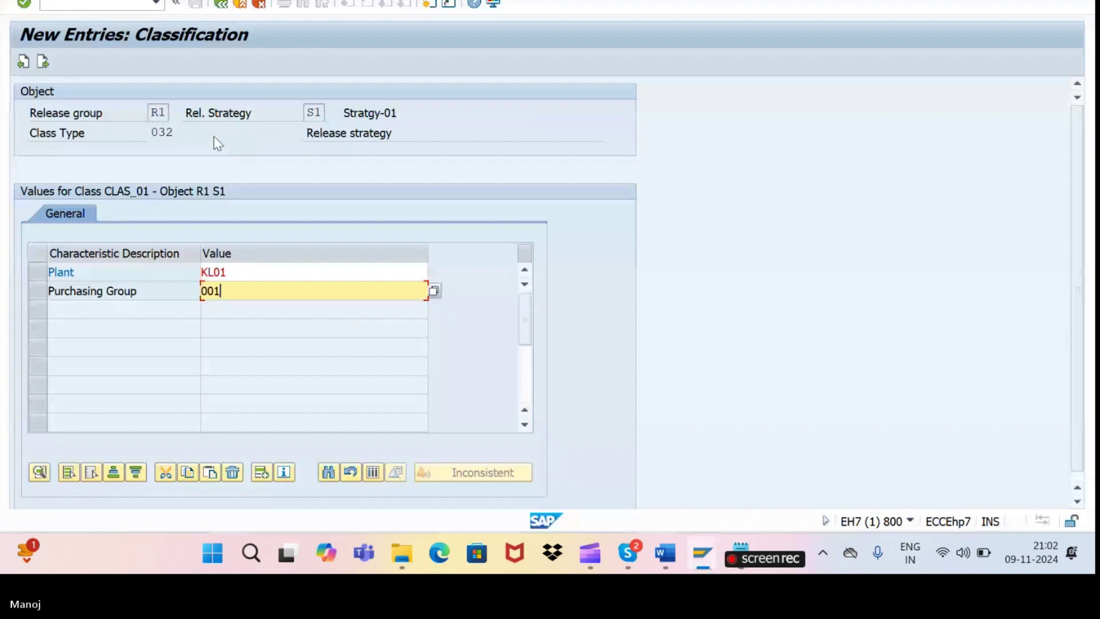
key(Return)
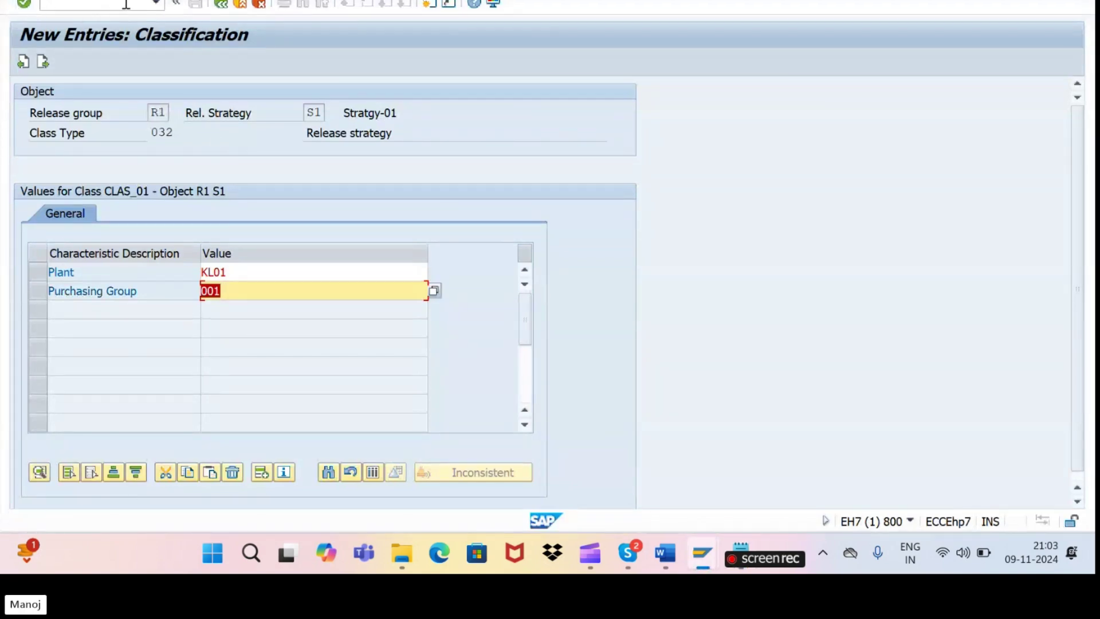
- Leave the strategy's classification and details, returning to the overview of purchase requisition release strategies
click(221, 4)
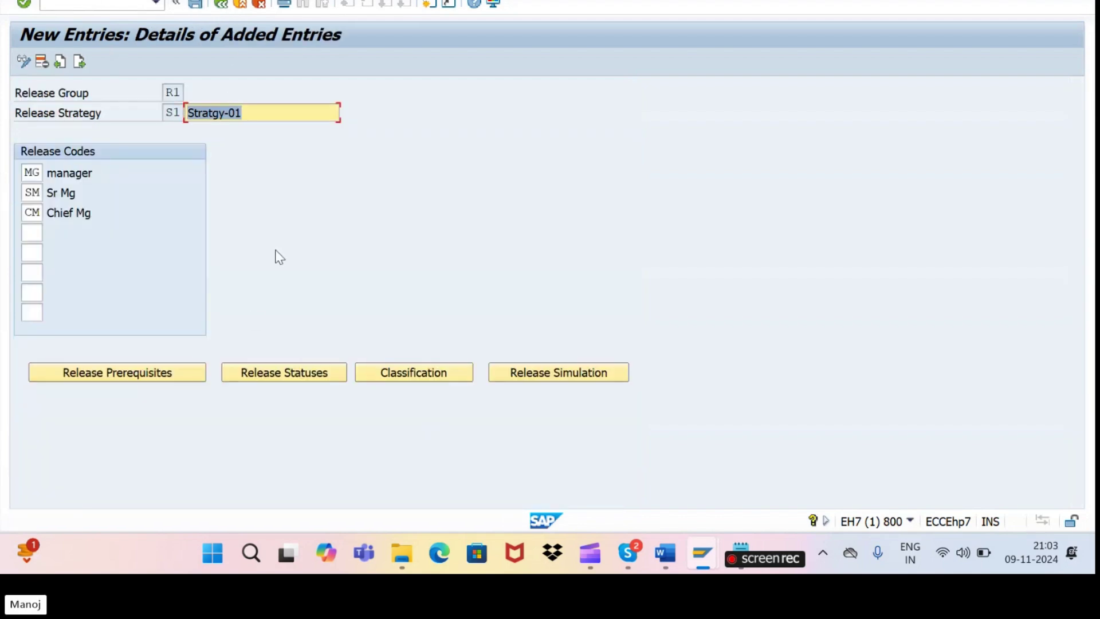
click(220, 5)
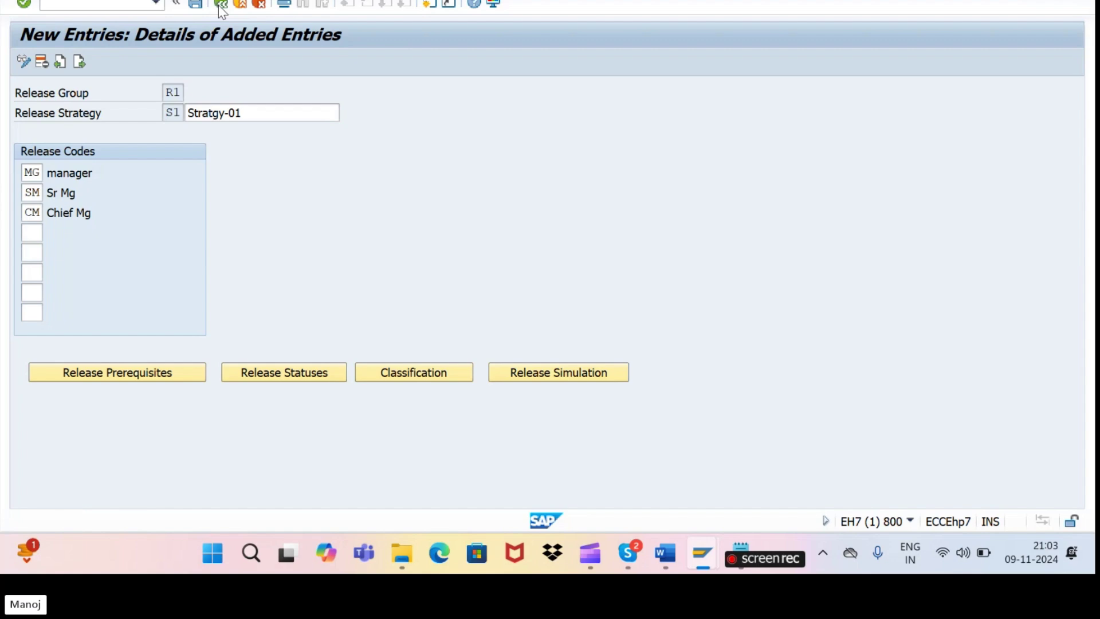
click(221, 5)
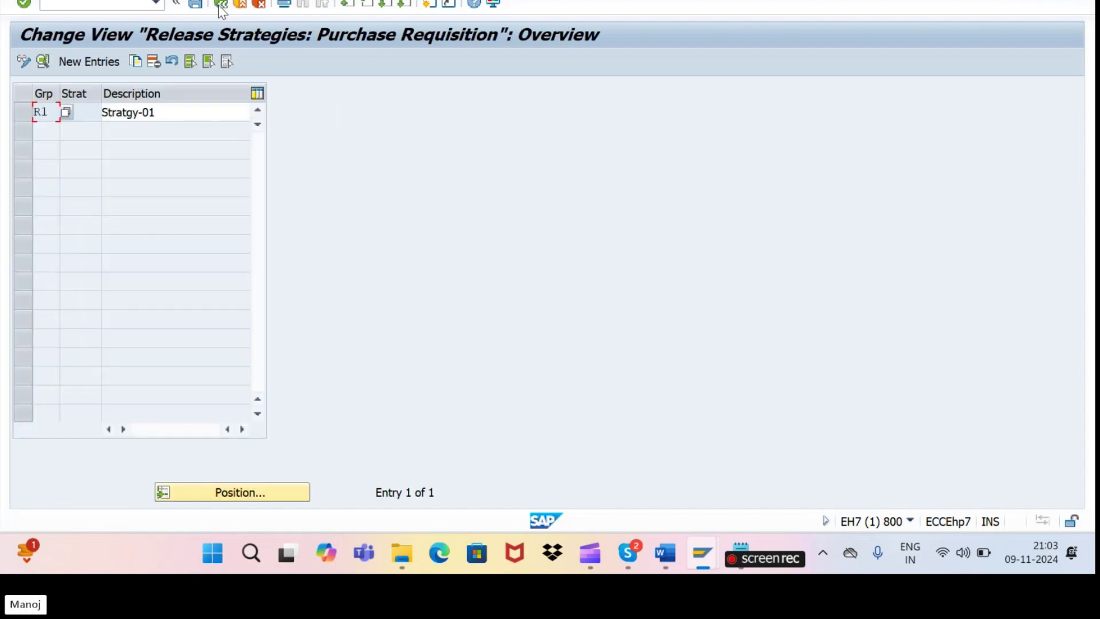
- Switch to the release procedure document in Word and read from Step 05 to Step 07 for object assignment and its transaction code
key(alt+Tab)
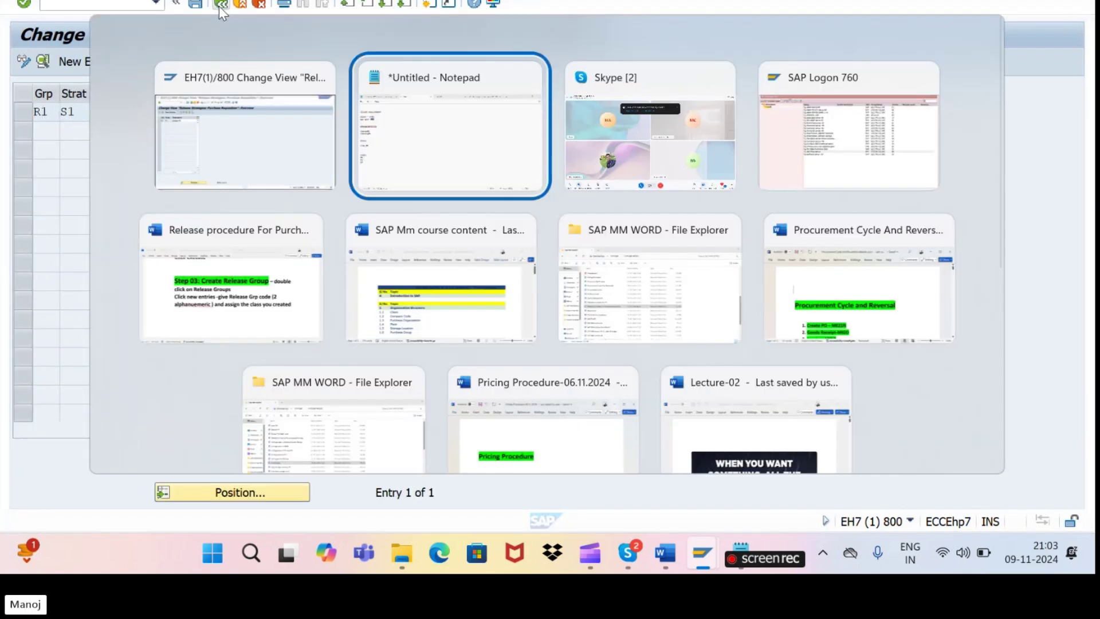
key(alt+Down)
key(alt+Right)
key(alt+Left)
key(alt+Left)
scroll(512, 312, down, 15)
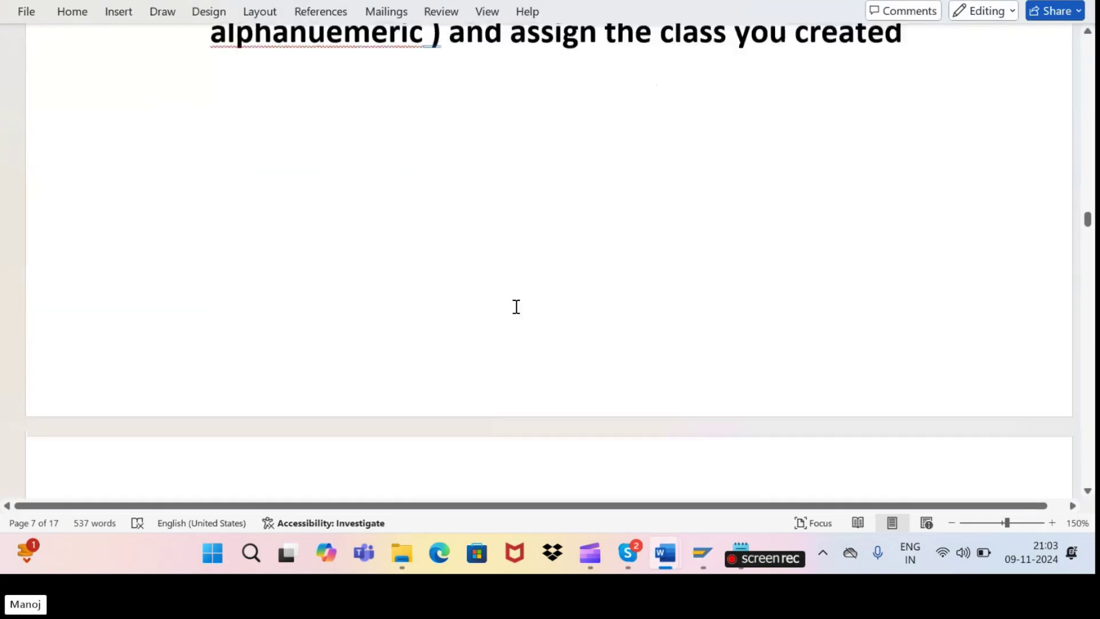
scroll(499, 338, down, 12)
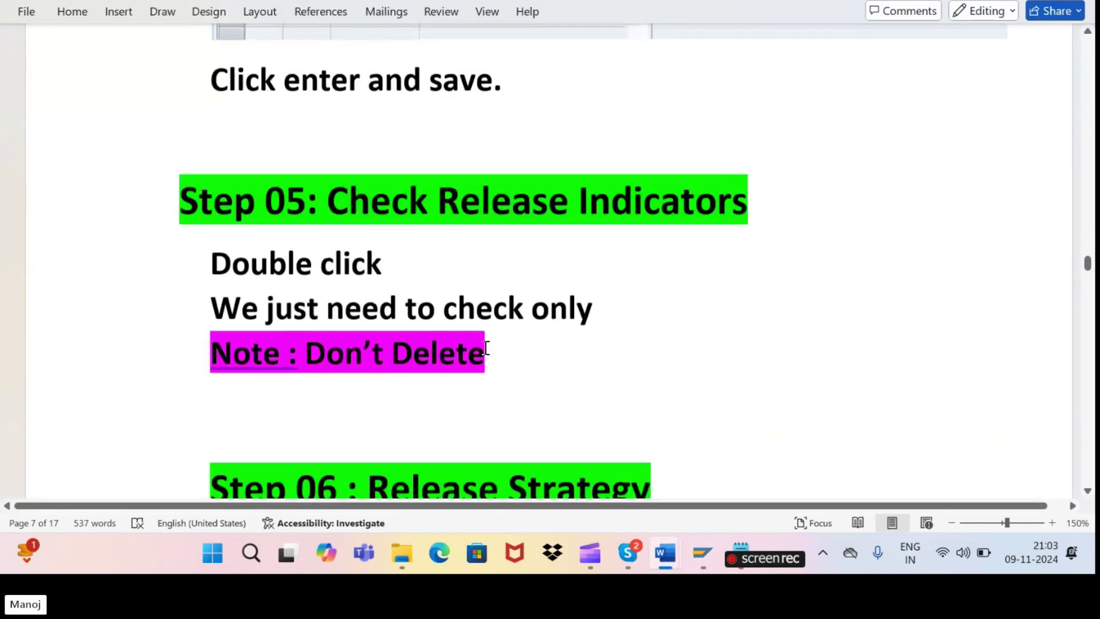
scroll(485, 347, up, 5)
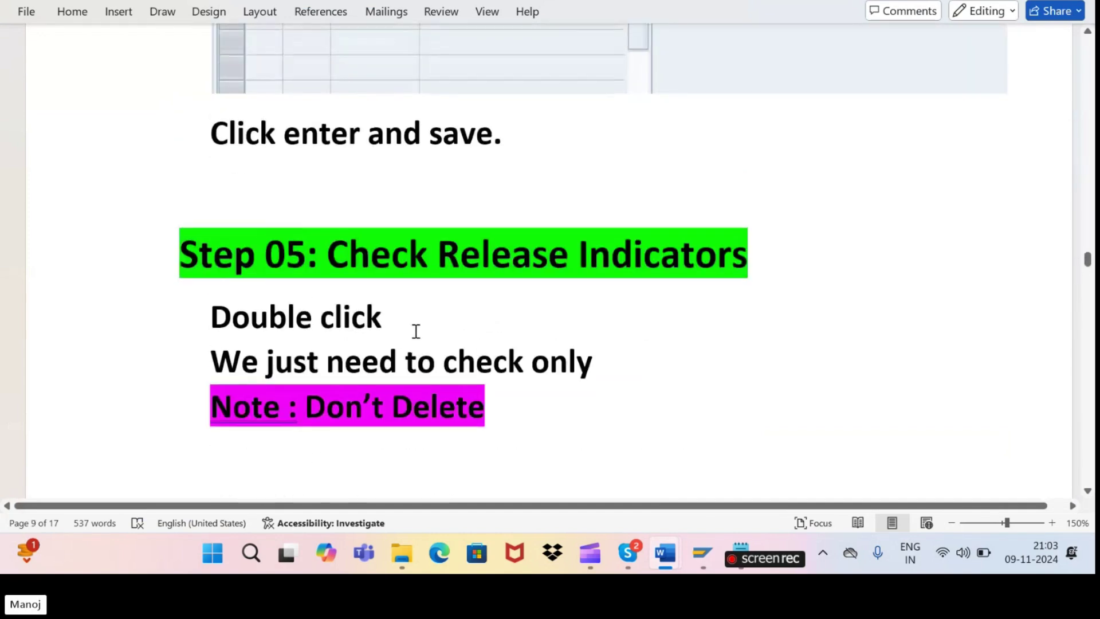
scroll(416, 331, down, 1)
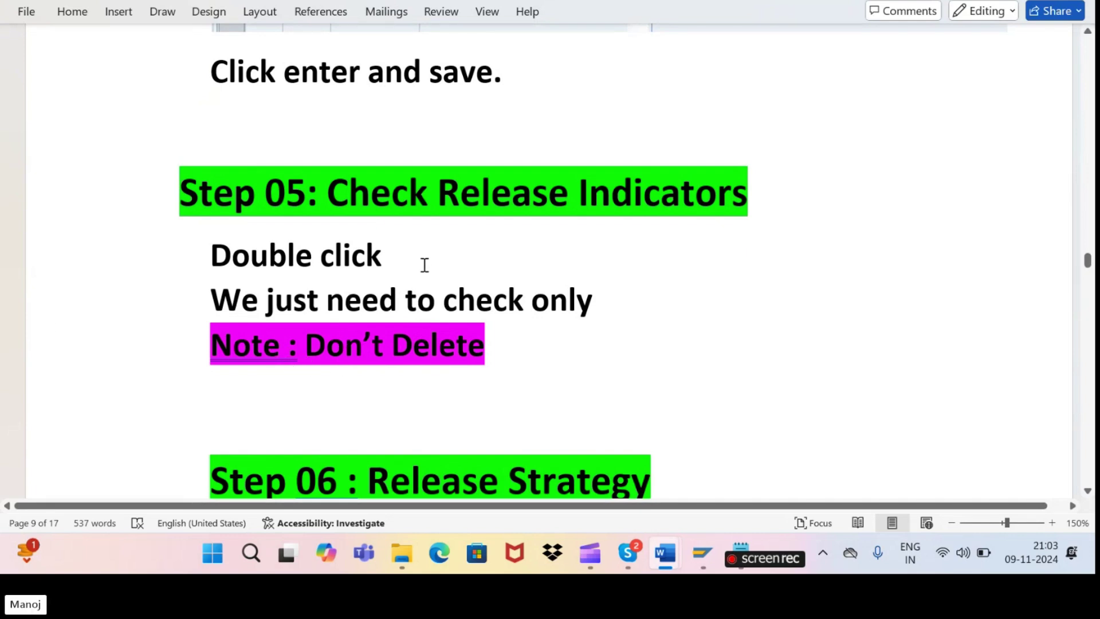
scroll(475, 218, down, 10)
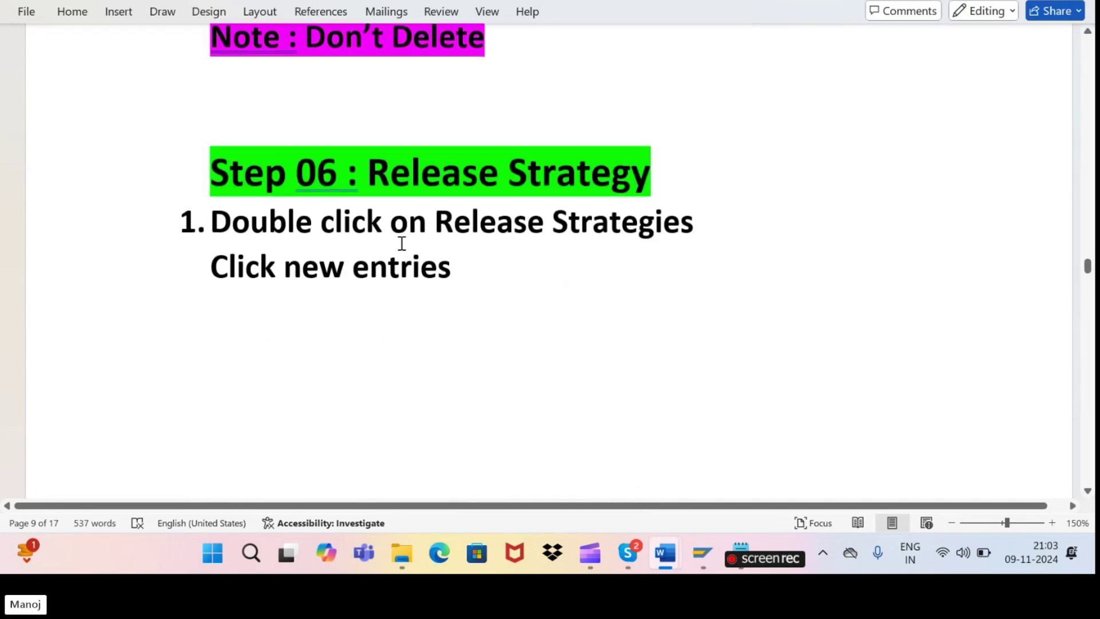
scroll(398, 244, down, 15)
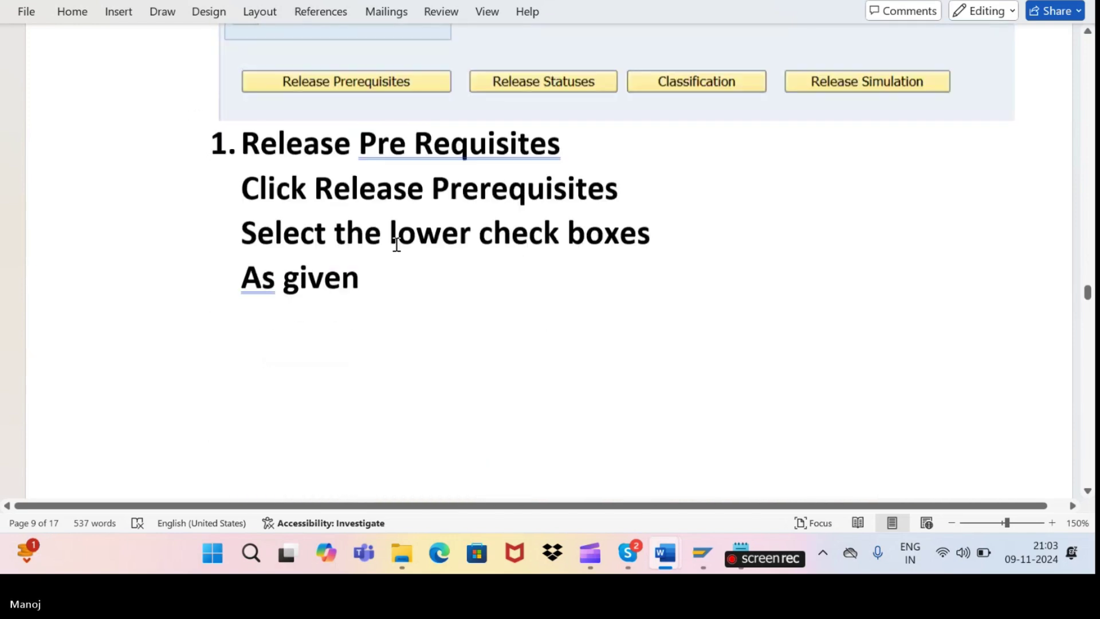
scroll(397, 246, down, 10)
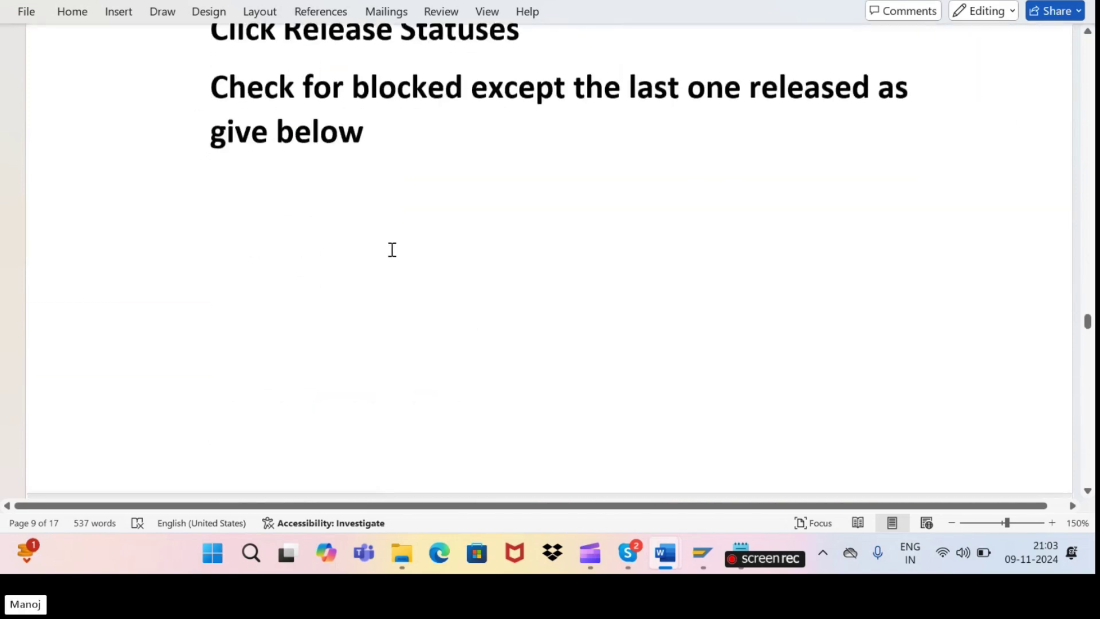
scroll(576, 255, up, 6)
scroll(572, 258, up, 3)
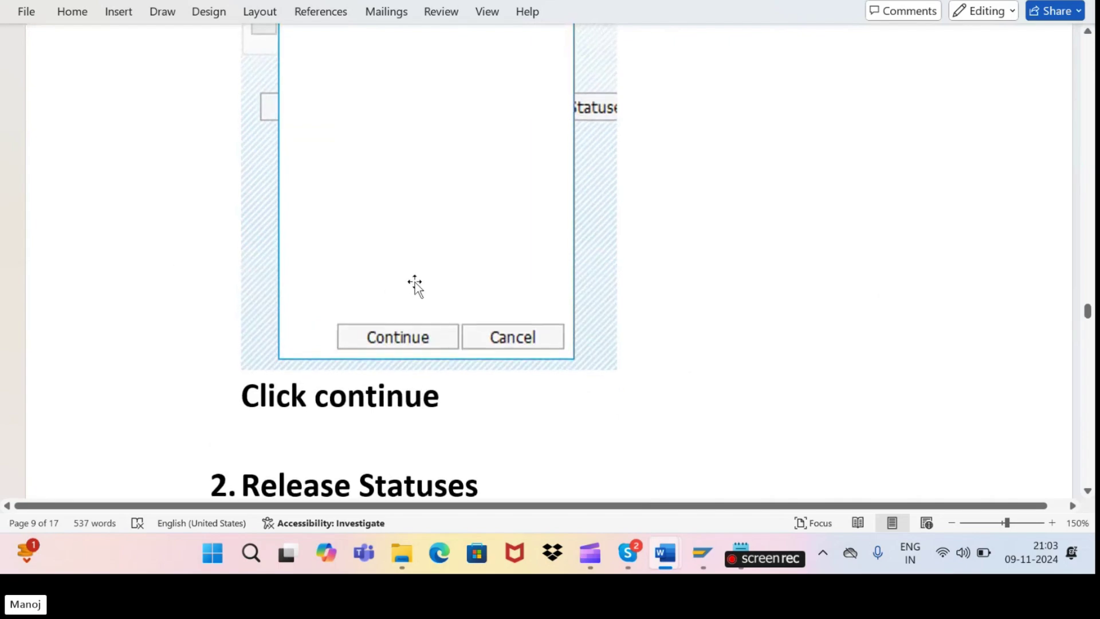
scroll(415, 287, down, 8)
scroll(401, 290, down, 20)
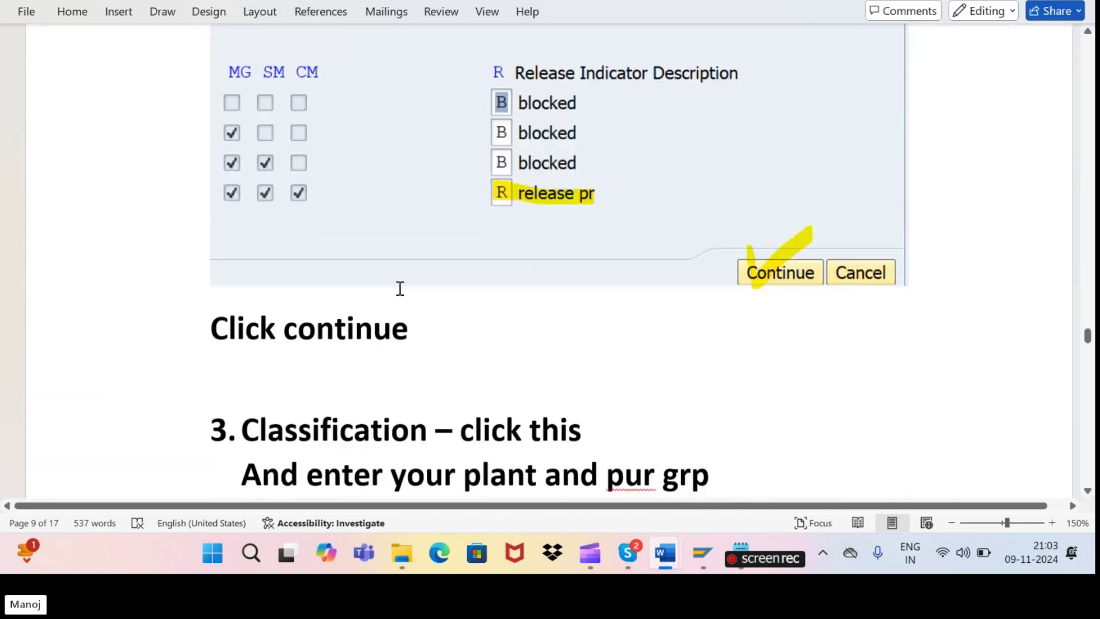
scroll(427, 290, down, 8)
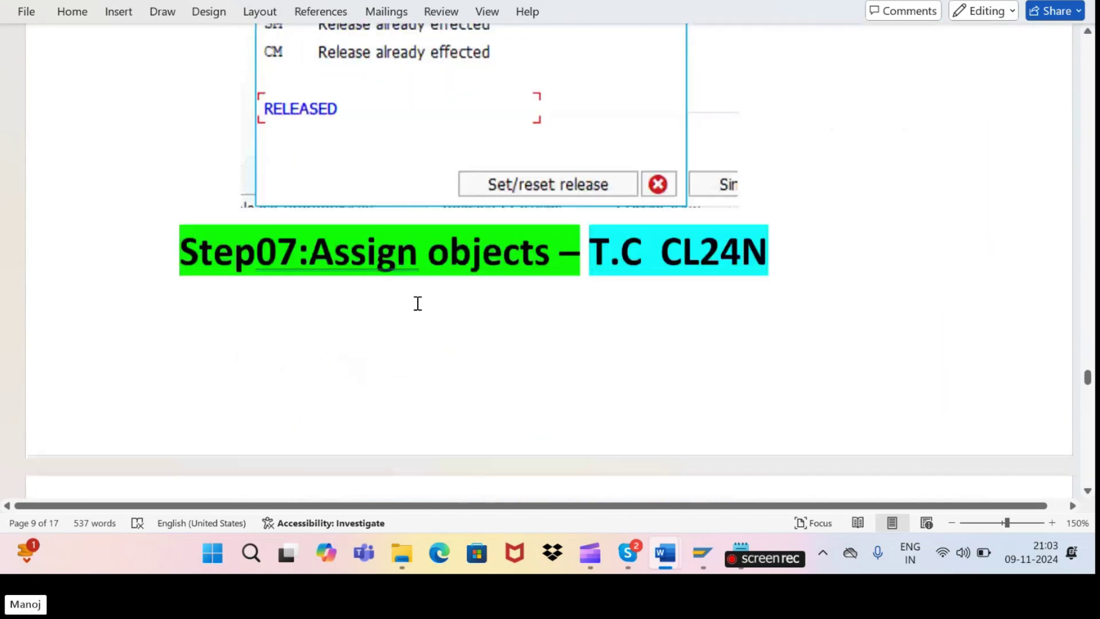
scroll(418, 304, up, 4)
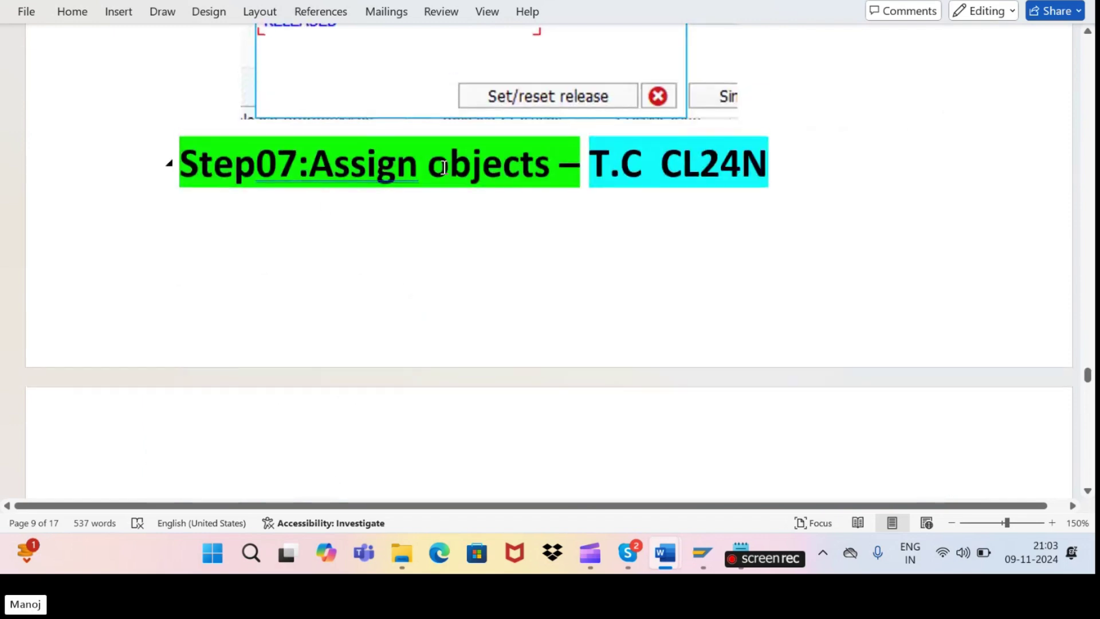
drag(510, 169, 427, 172)
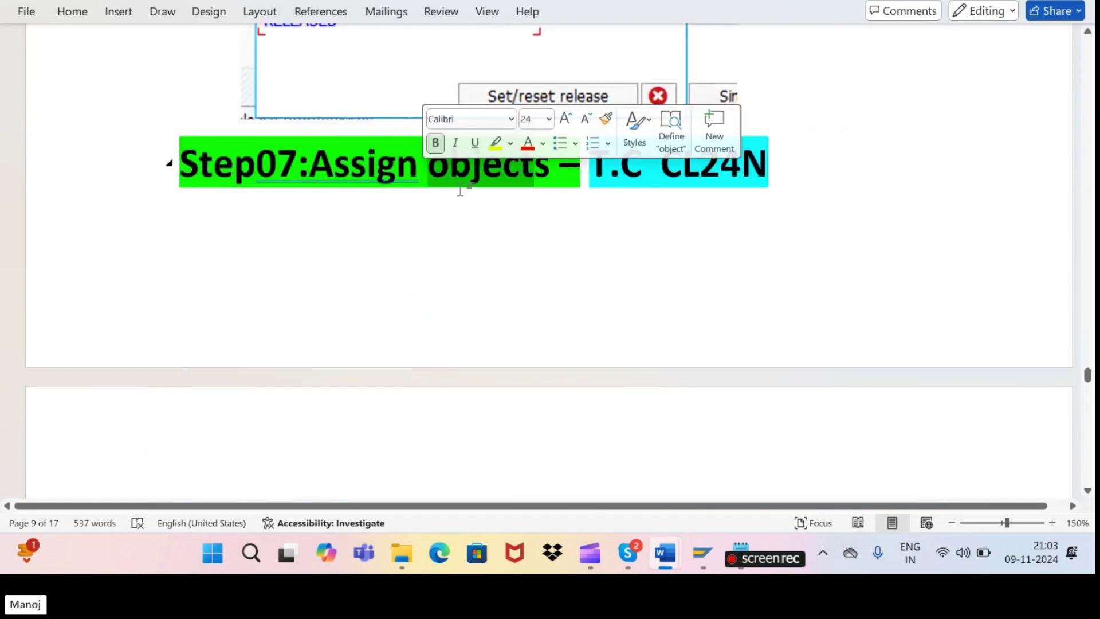
click(609, 204)
drag(787, 163, 662, 163)
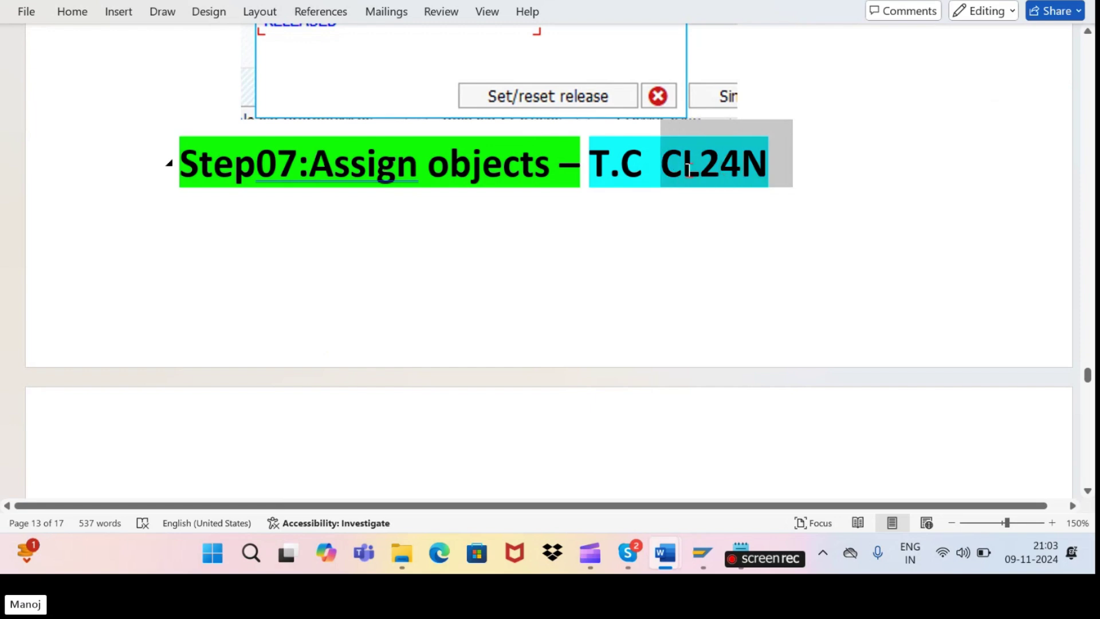
- Switch back to SAP and open transaction CL24N with the command /NCL24N
key(alt+Tab)
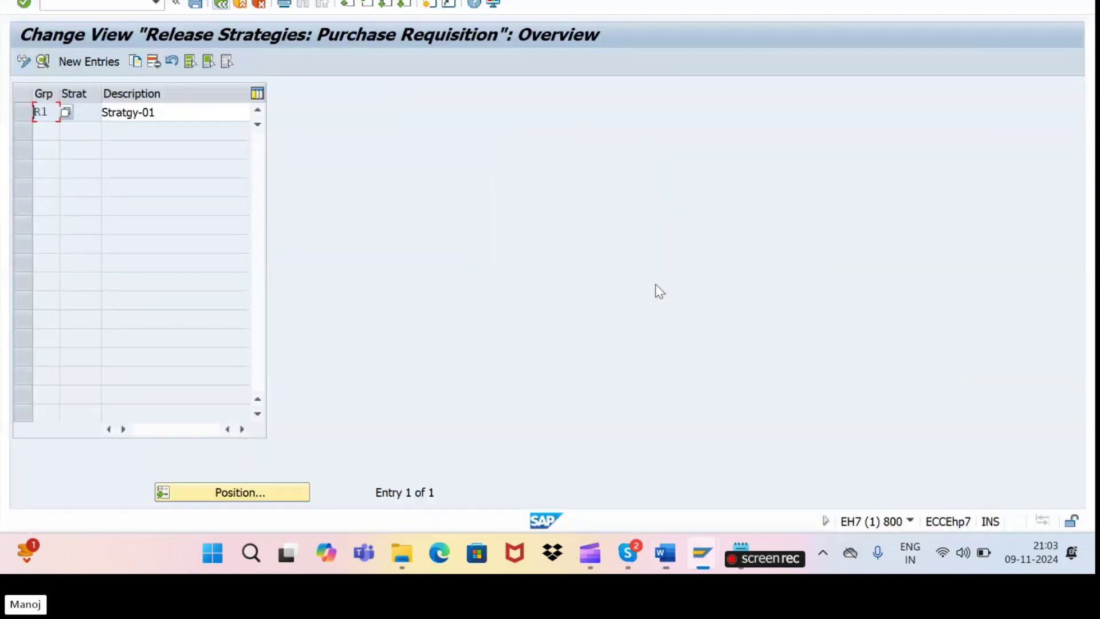
click(83, 5)
text(/NCL24N)
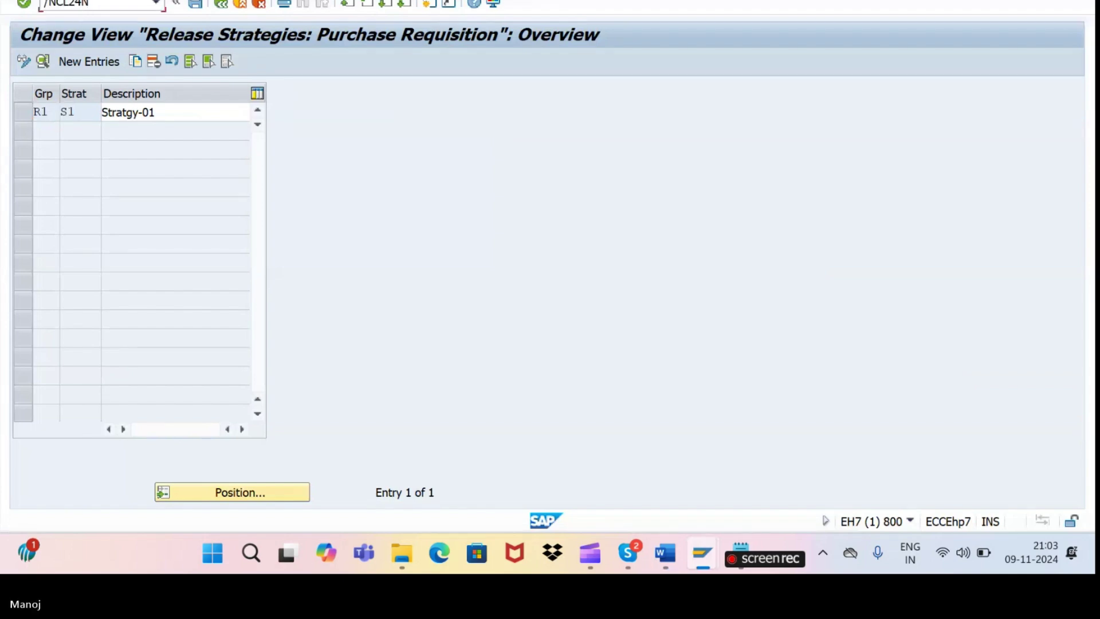
key(Return)
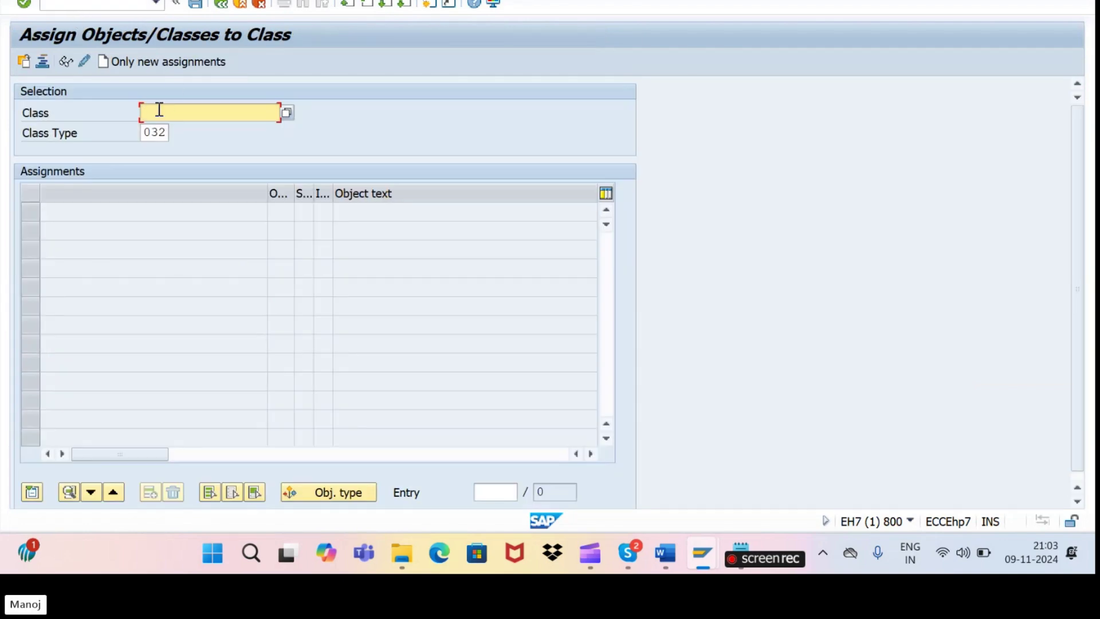
- Copy the class name clas_01 from the Notepad notes into the Class field and load its assignments for class type 032
key(alt+Tab)
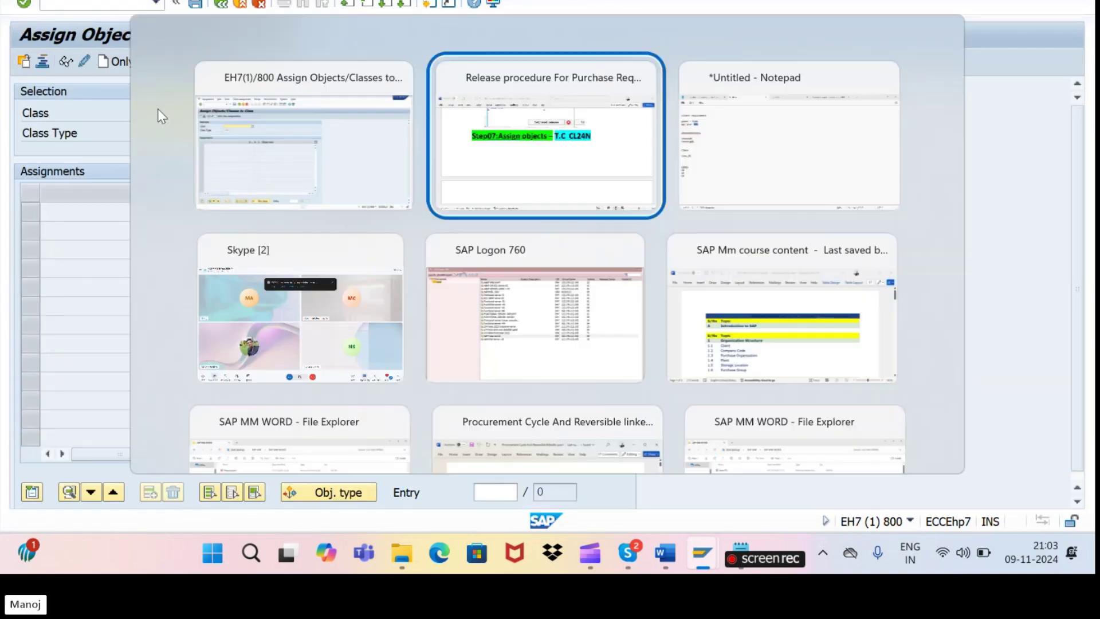
key(alt+Tab)
key(Tab)
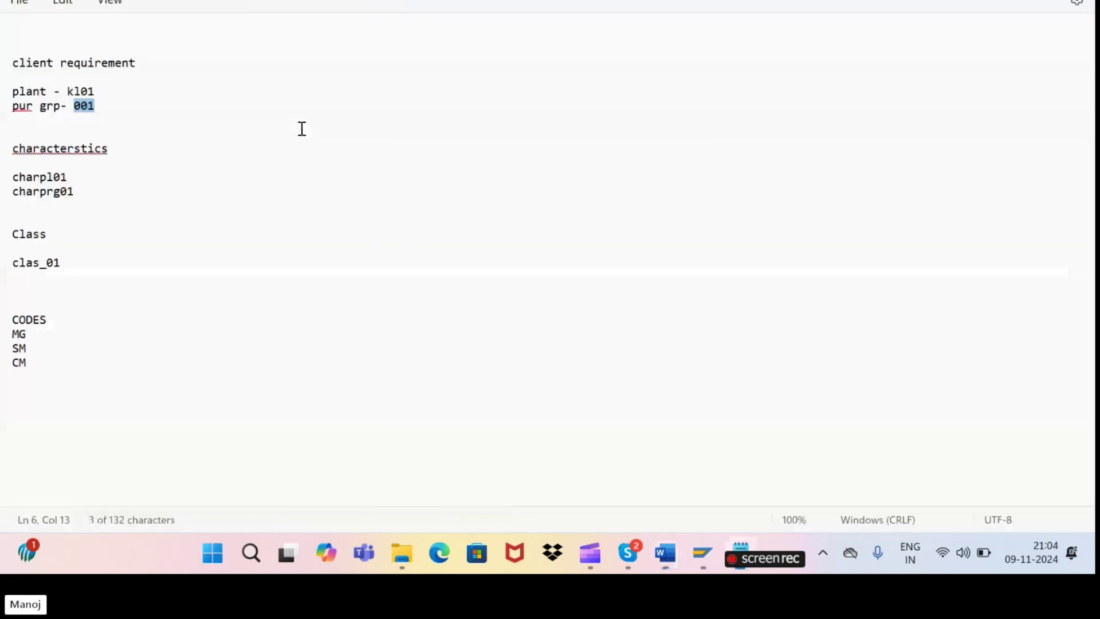
click(57, 264)
mouse_move(56, 264)
mouse_down()
mouse_move(34, 266)
mouse_move(63, 273)
mouse_up()
key(ctrl+c)
click(21, 263)
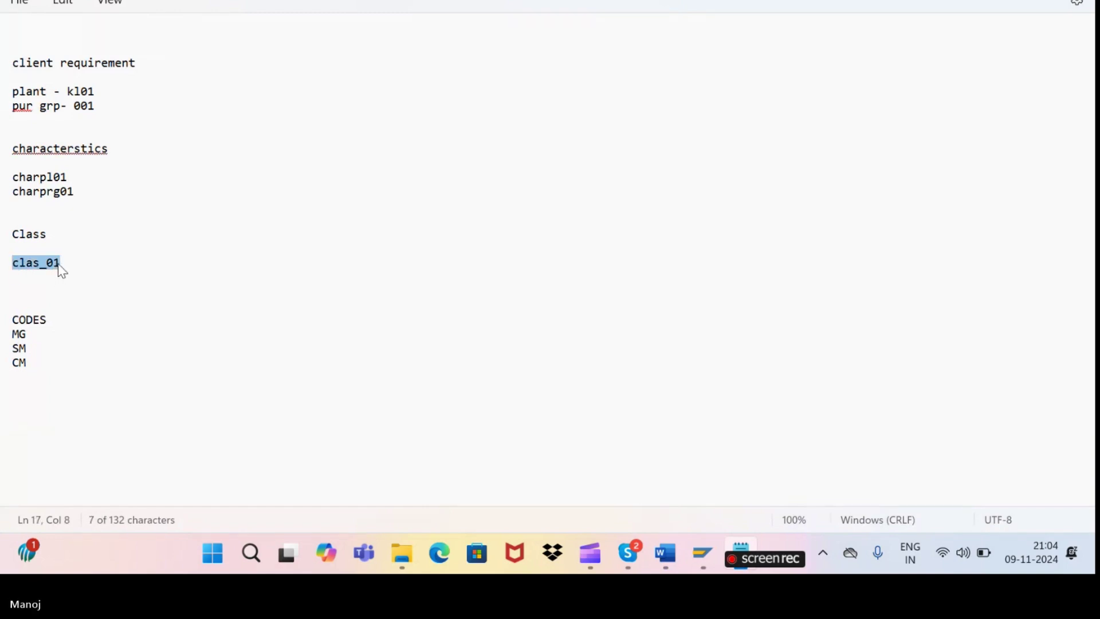
key(alt+Tab)
click(57, 264)
key(alt+Tab)
key(alt+Tab)
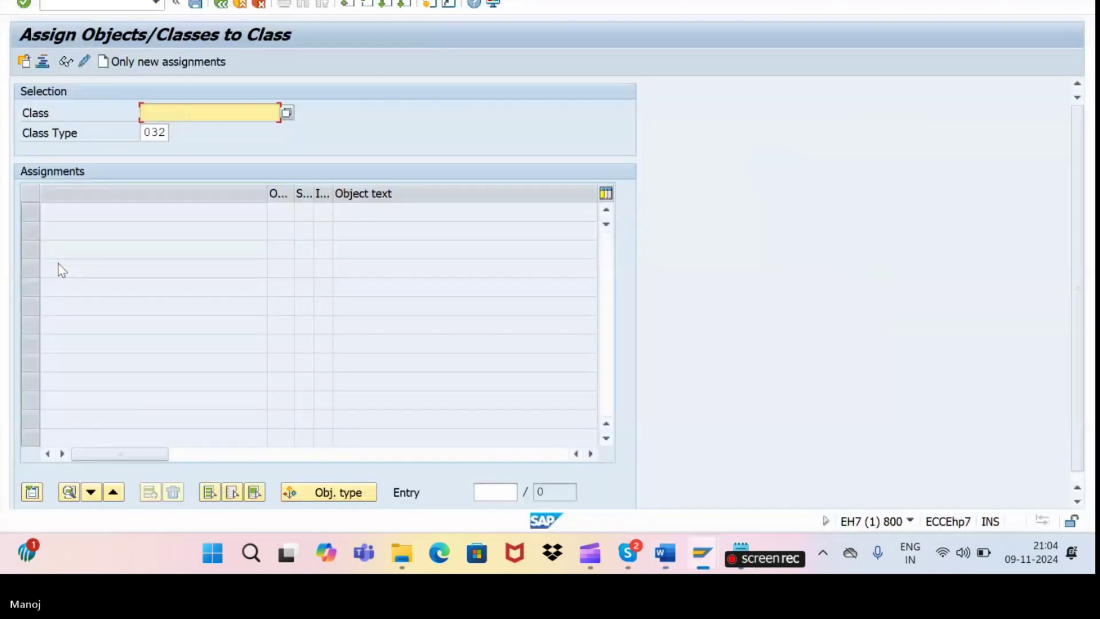
key(ctrl+v)
click(25, 4)
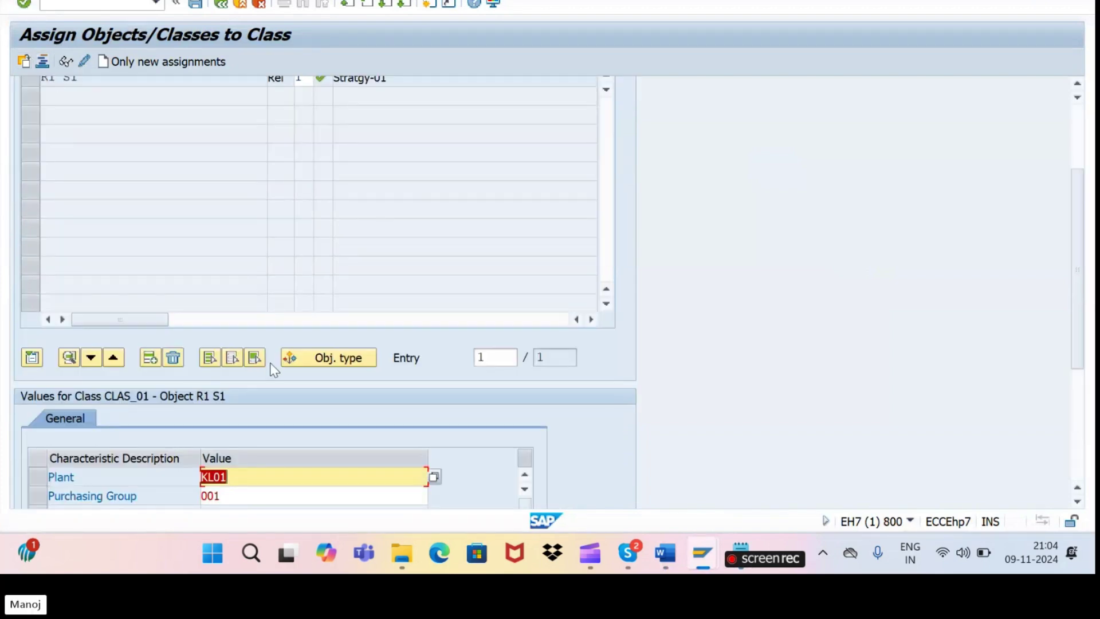
- Check the Plant and Purchasing Group values of object R1 S1, and save the class assignments
scroll(302, 422, down, 1)
scroll(352, 439, down, 1)
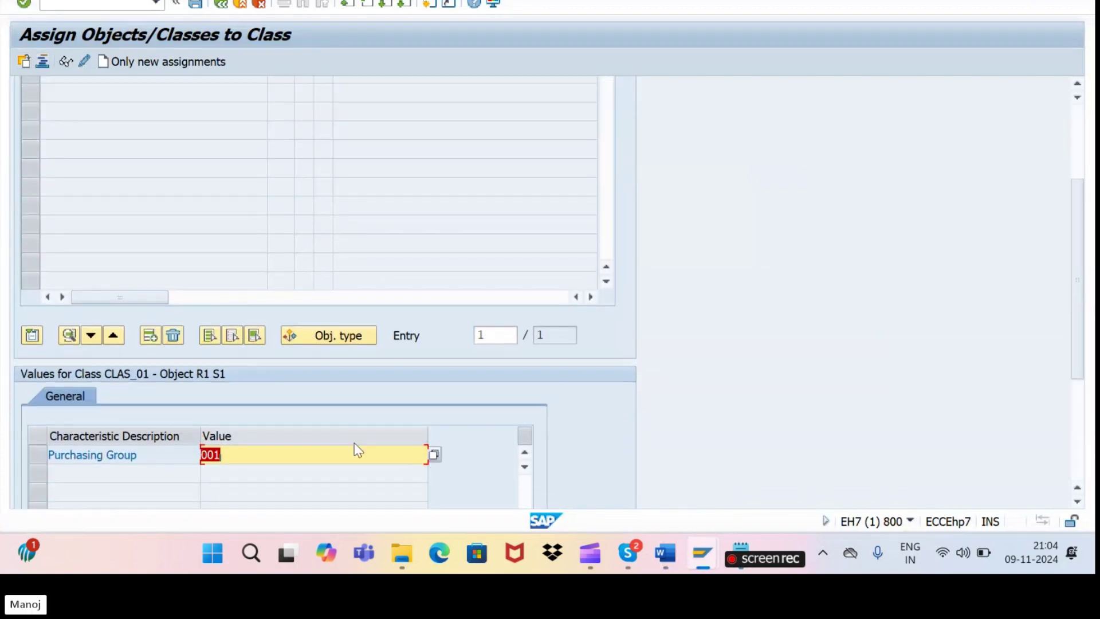
scroll(347, 432, up, 2)
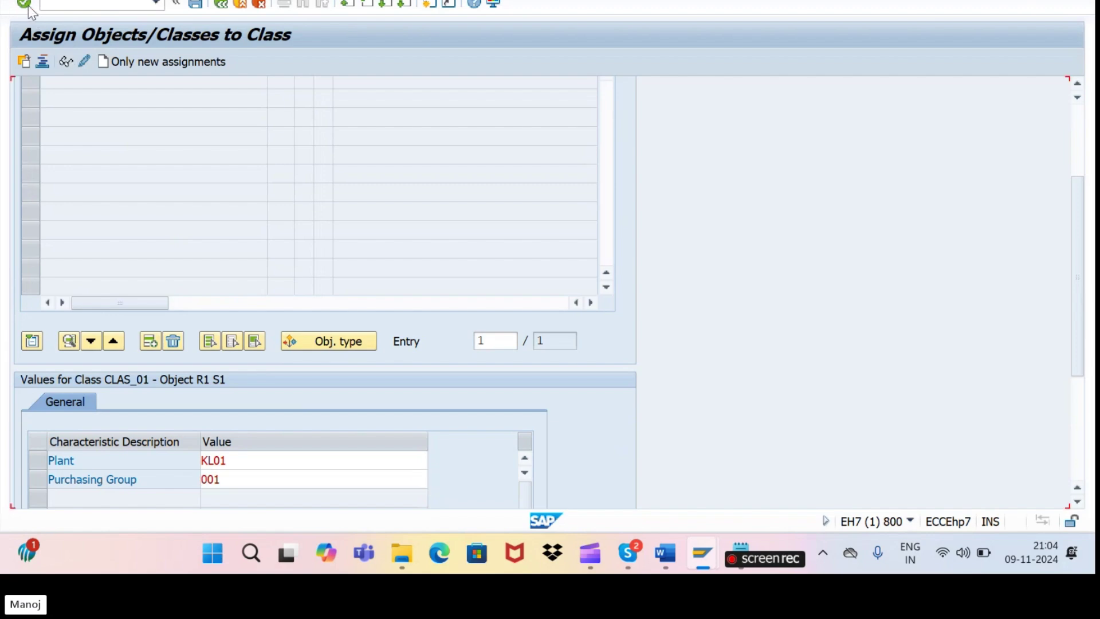
scroll(205, 491, down, 1)
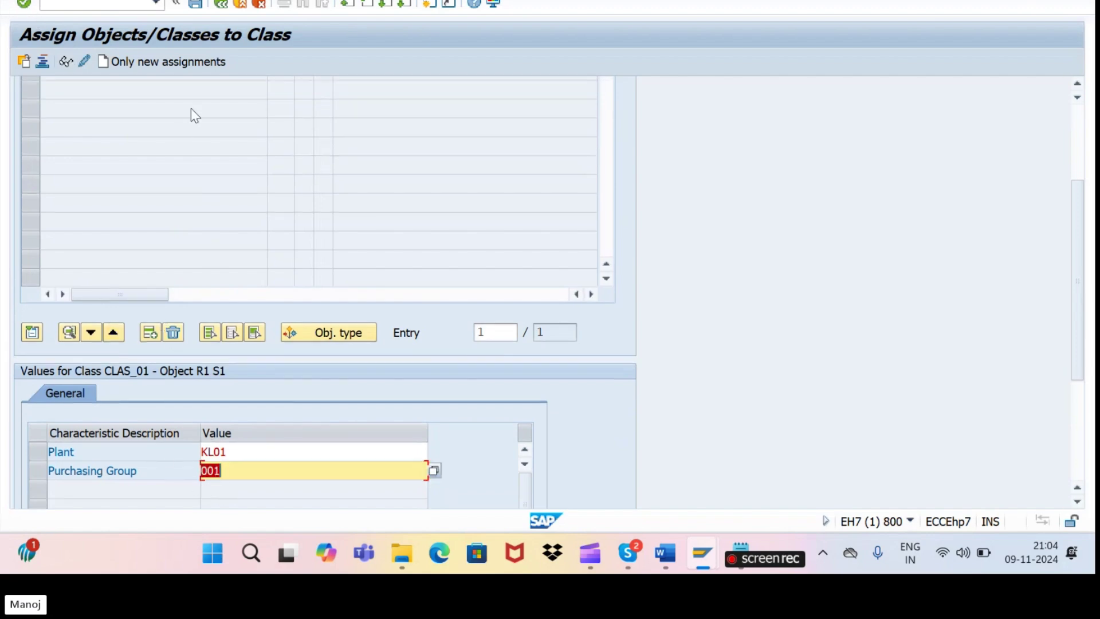
click(246, 453)
click(240, 469)
click(239, 458)
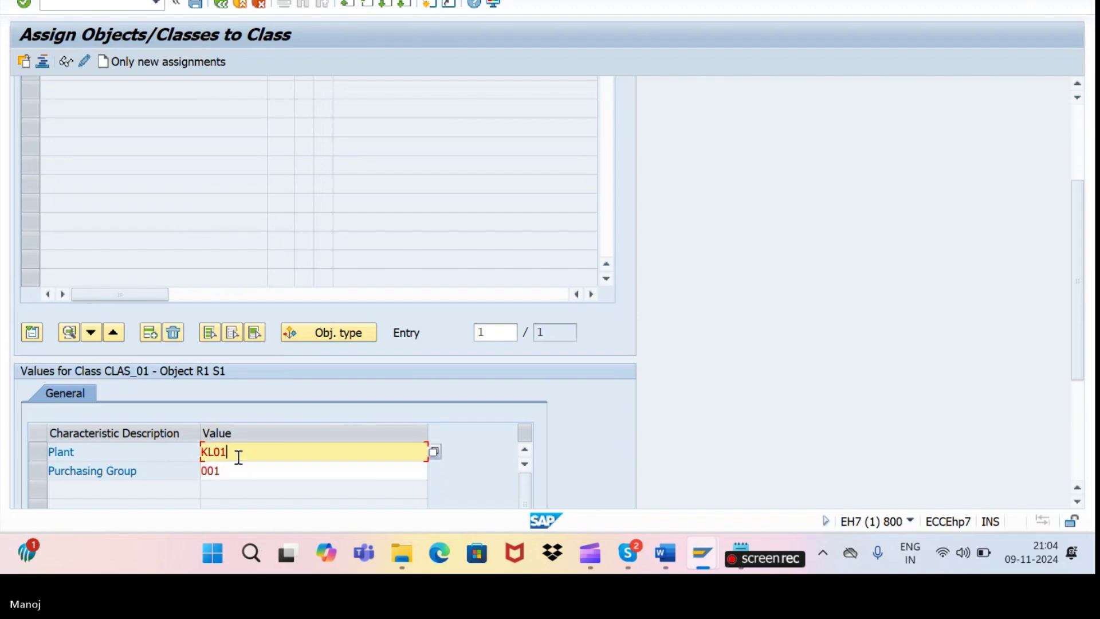
click(237, 472)
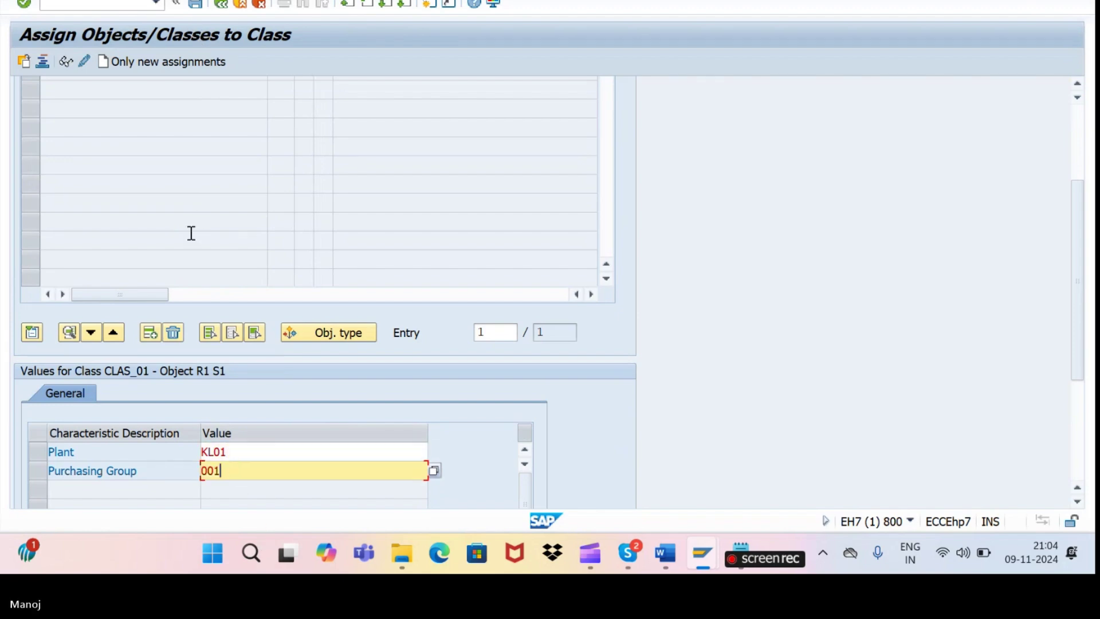
click(195, 4)
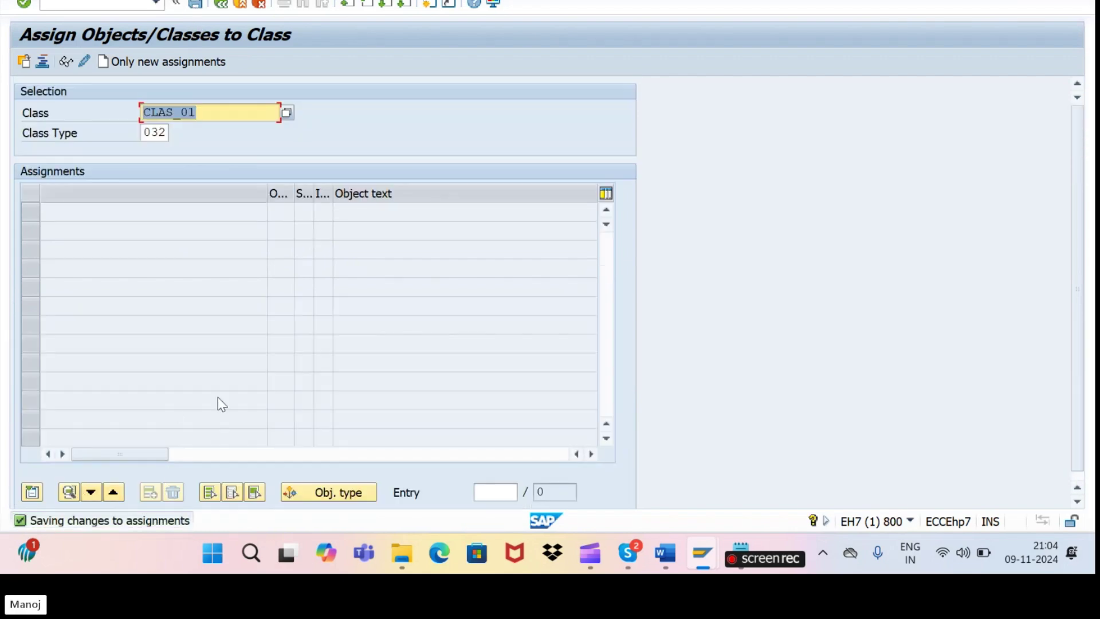
- Switch to the release procedure document in Word and read Step 08 for creating the purchase requisition and its transaction code
click(118, 4)
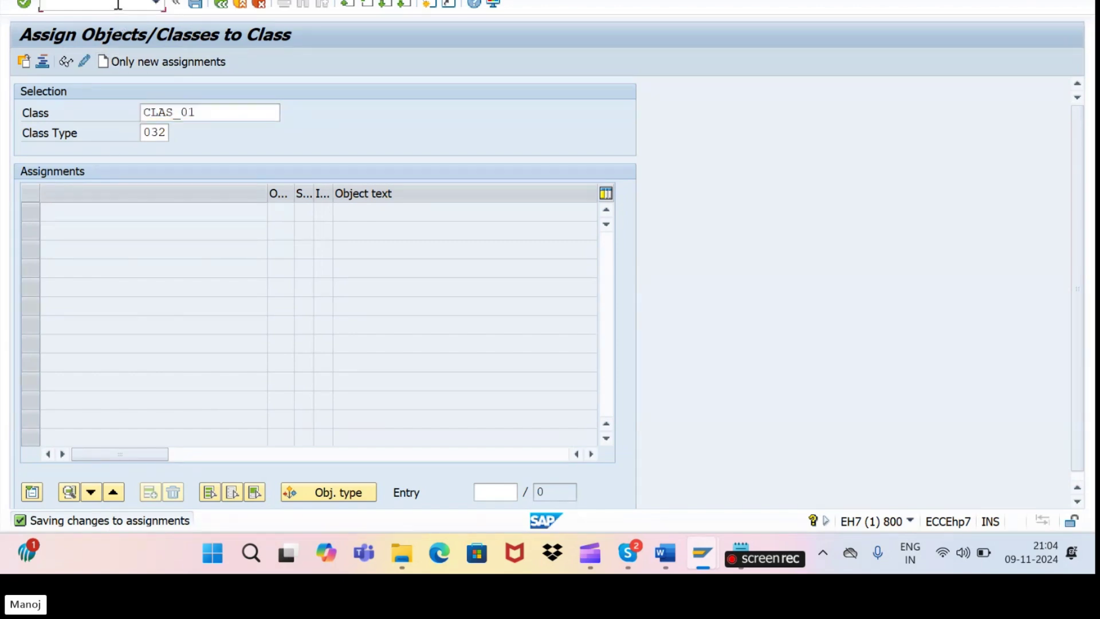
key(alt+Tab)
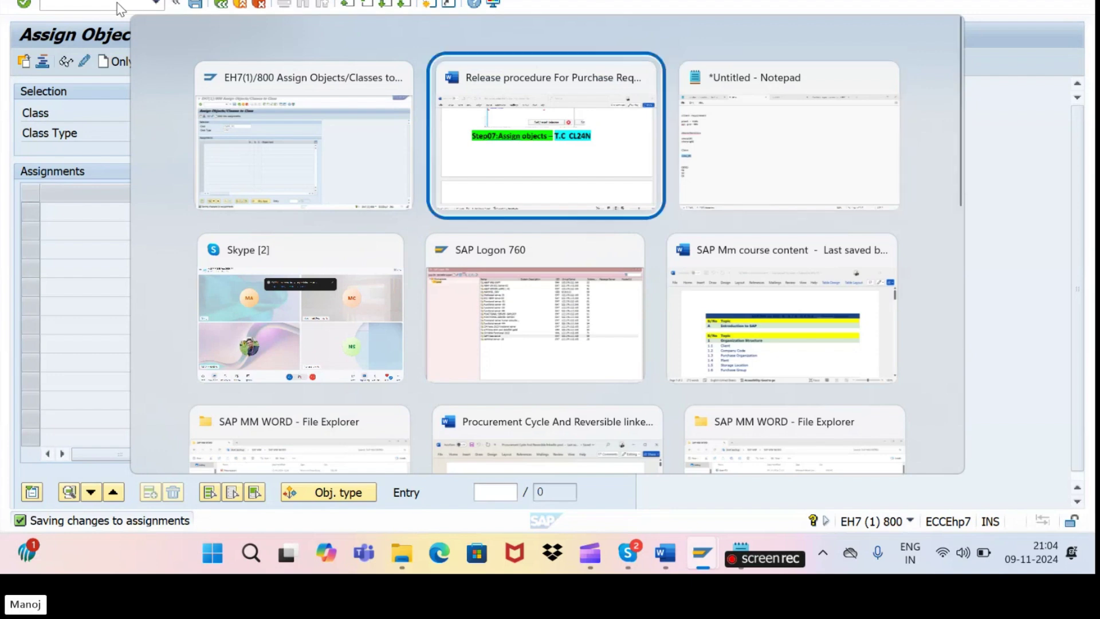
key(alt+Tab)
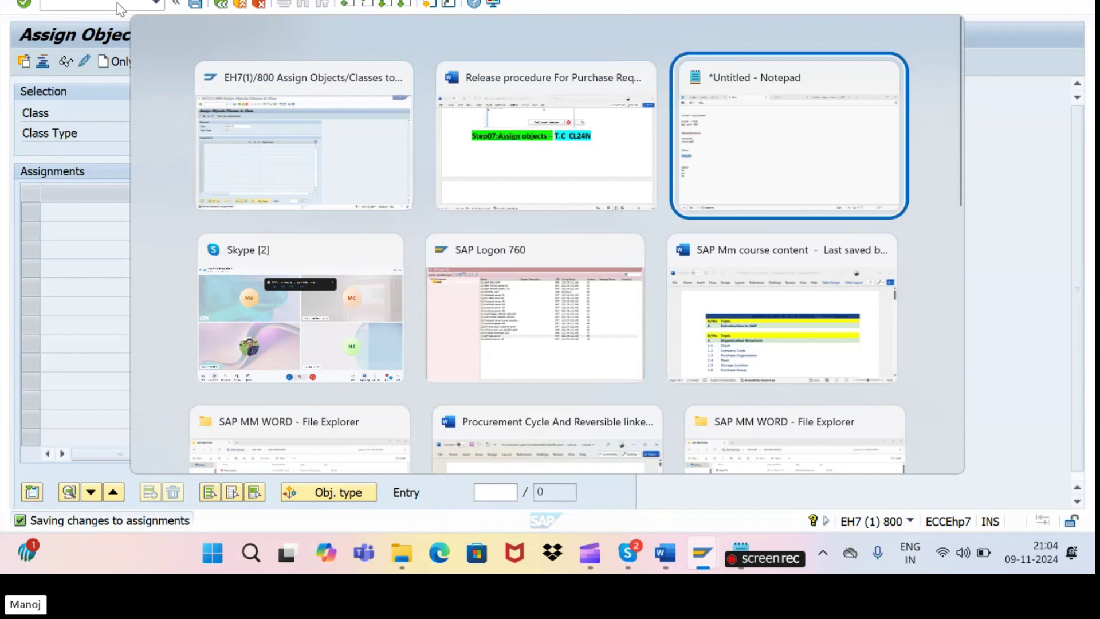
key(alt+shift+Tab)
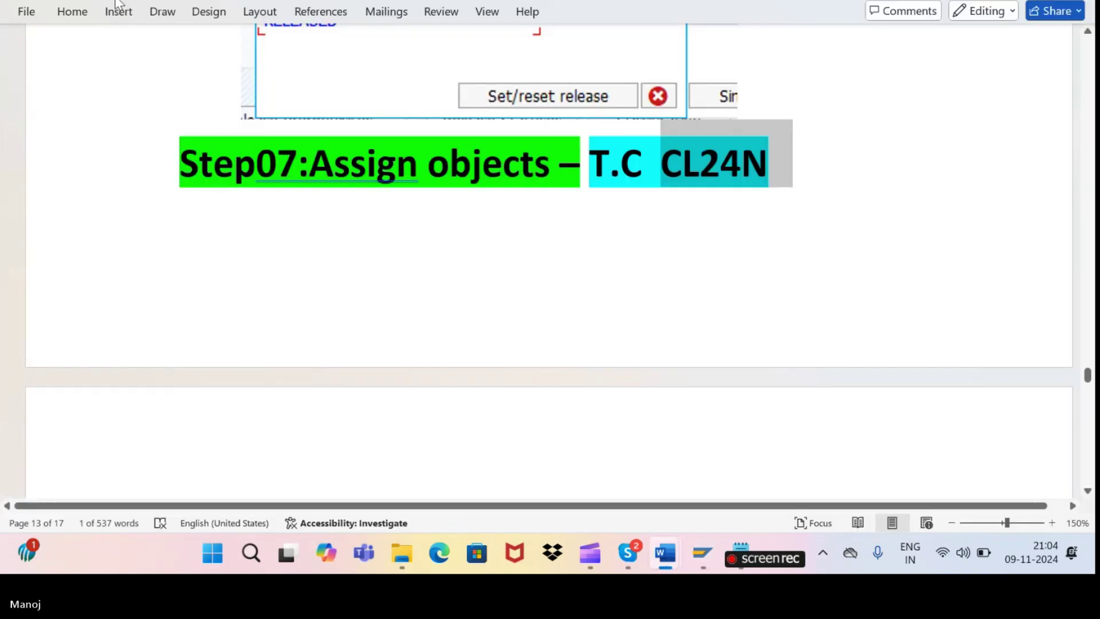
scroll(178, 240, down, 10)
scroll(184, 258, down, 8)
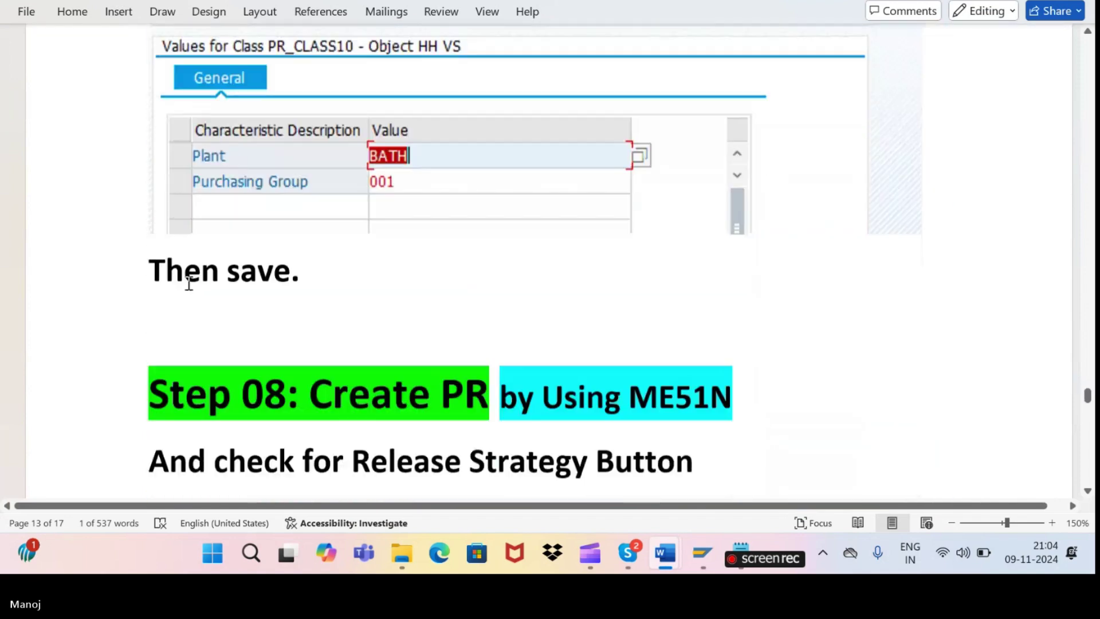
scroll(189, 284, up, 1)
scroll(189, 284, down, 4)
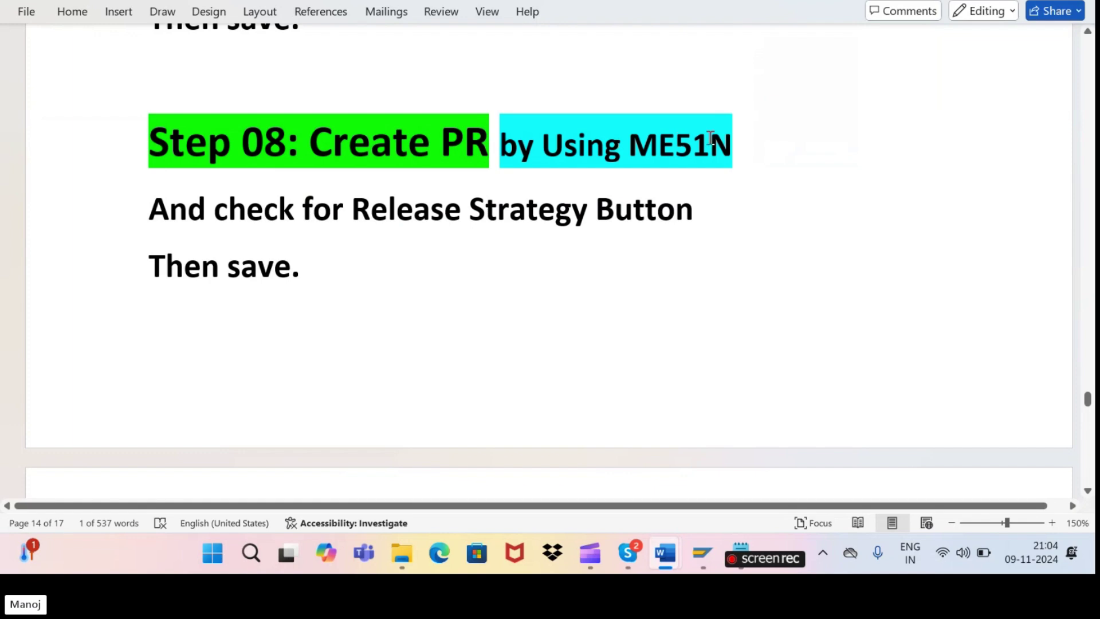
drag(735, 149, 535, 201)
- Switch back to SAP, open transaction ME51N with the command /NME51N, and hide the document overview
key(alt+Tab)
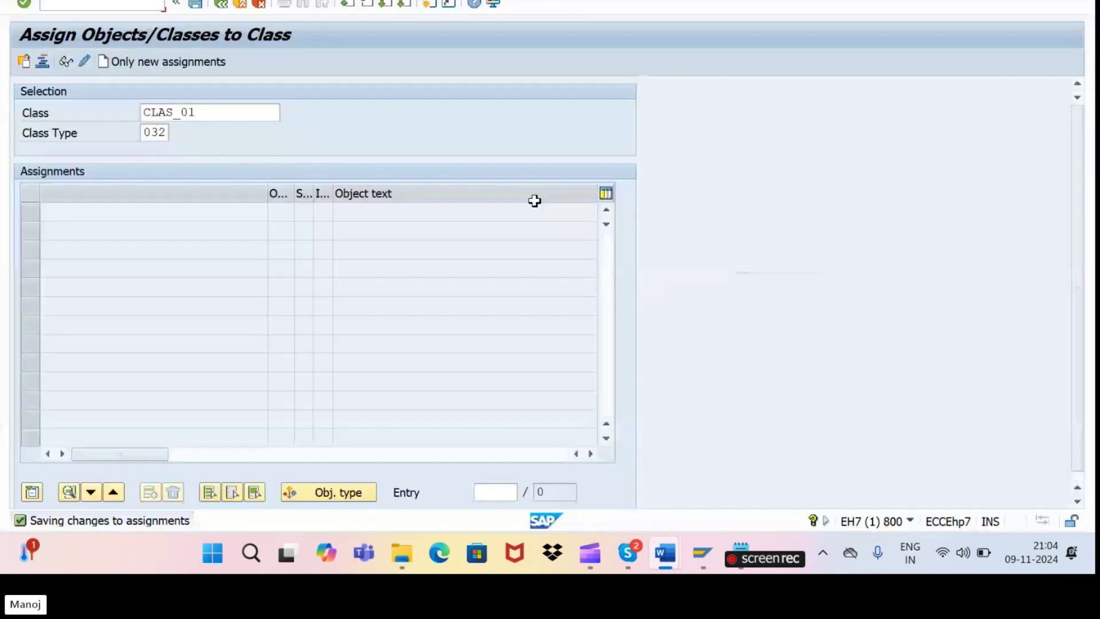
text(/NMES)
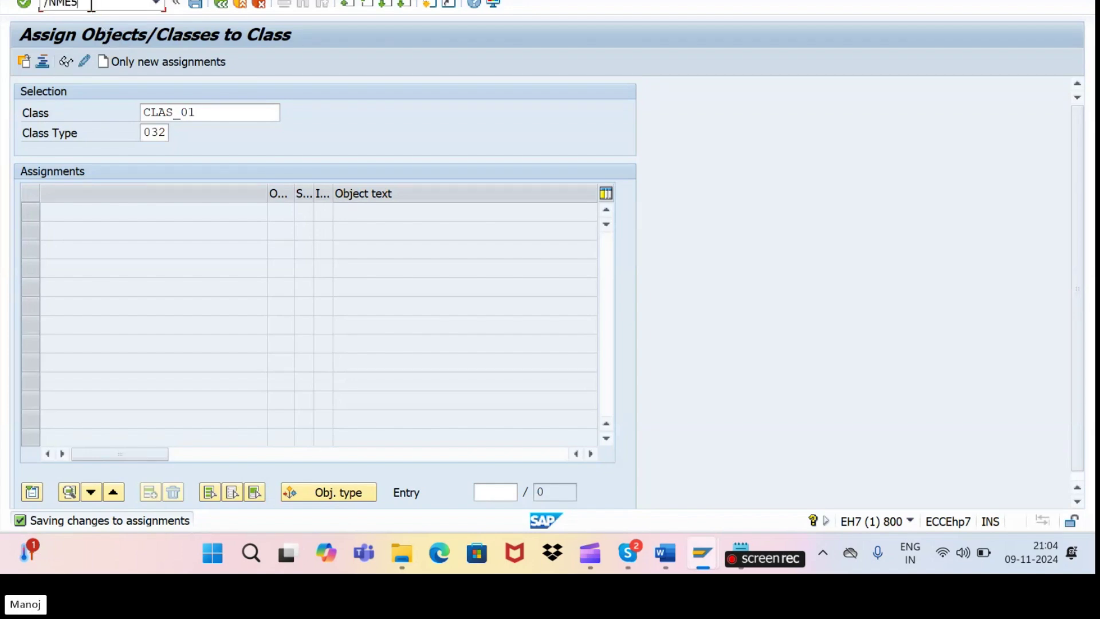
text(1N)
key(Return)
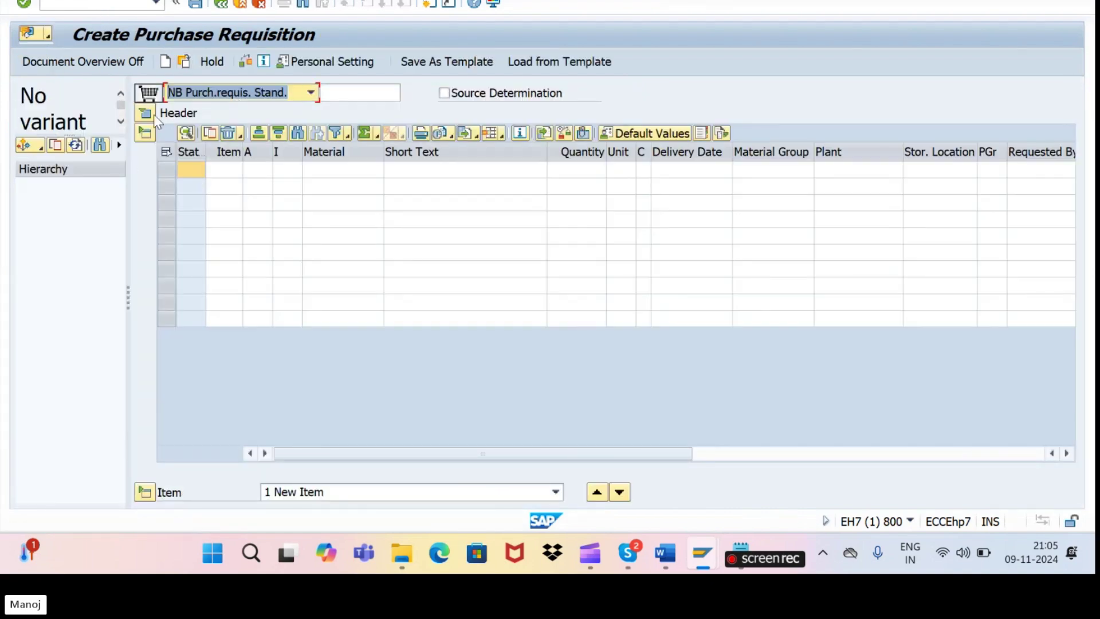
click(99, 67)
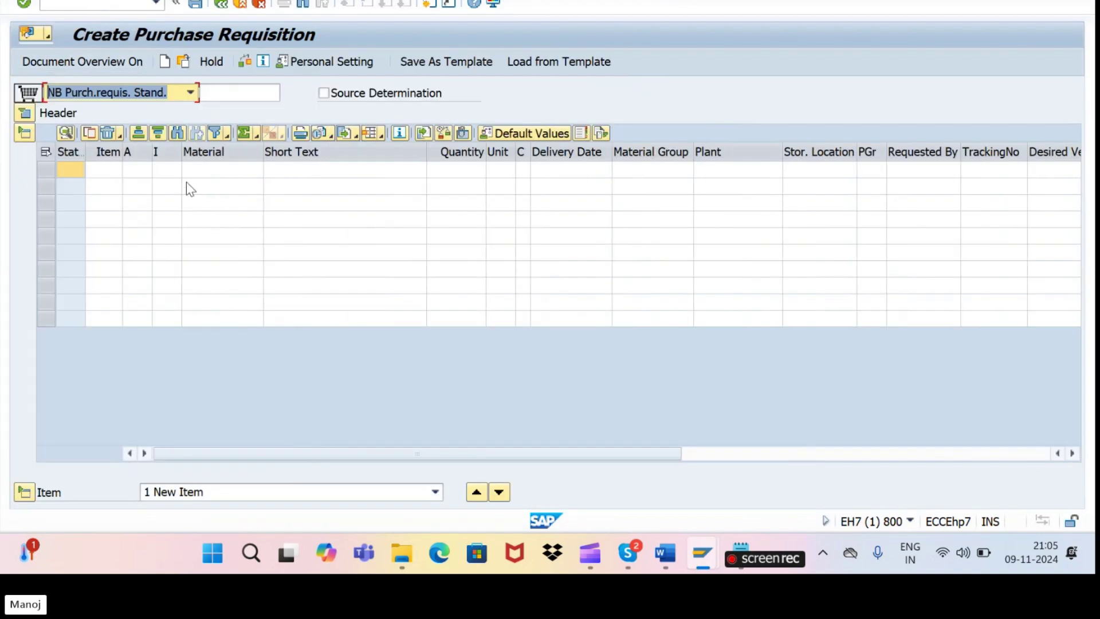
- Enter a requisition item for material MAT01 with quantity 100, plant kl01 and purchasing group 001, and run the document check
click(196, 172)
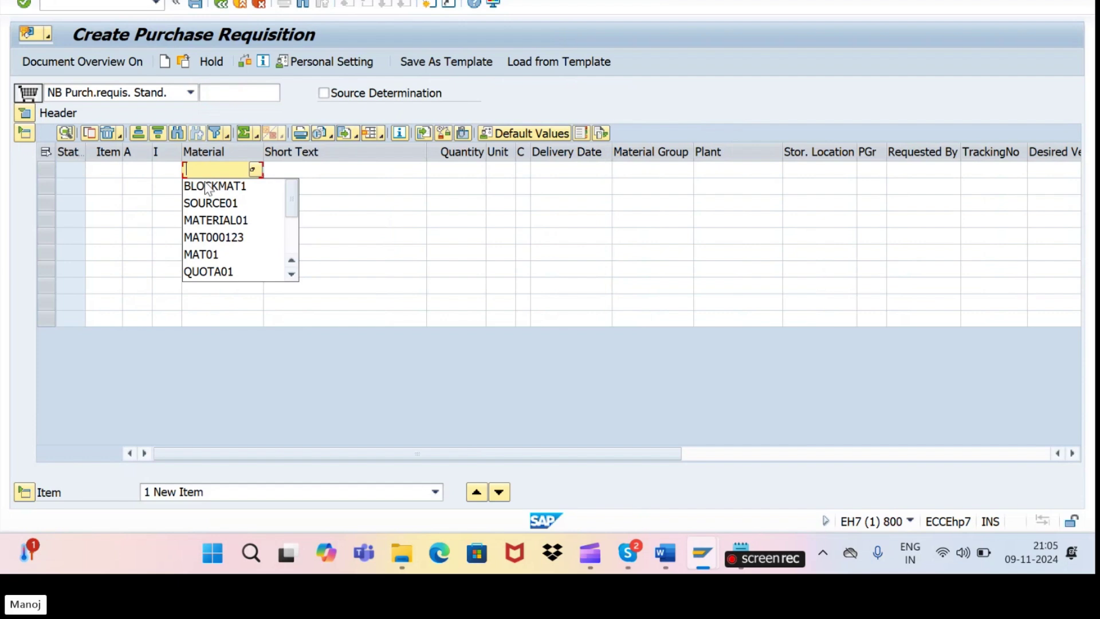
click(201, 254)
click(460, 174)
click(449, 203)
click(750, 169)
click(754, 187)
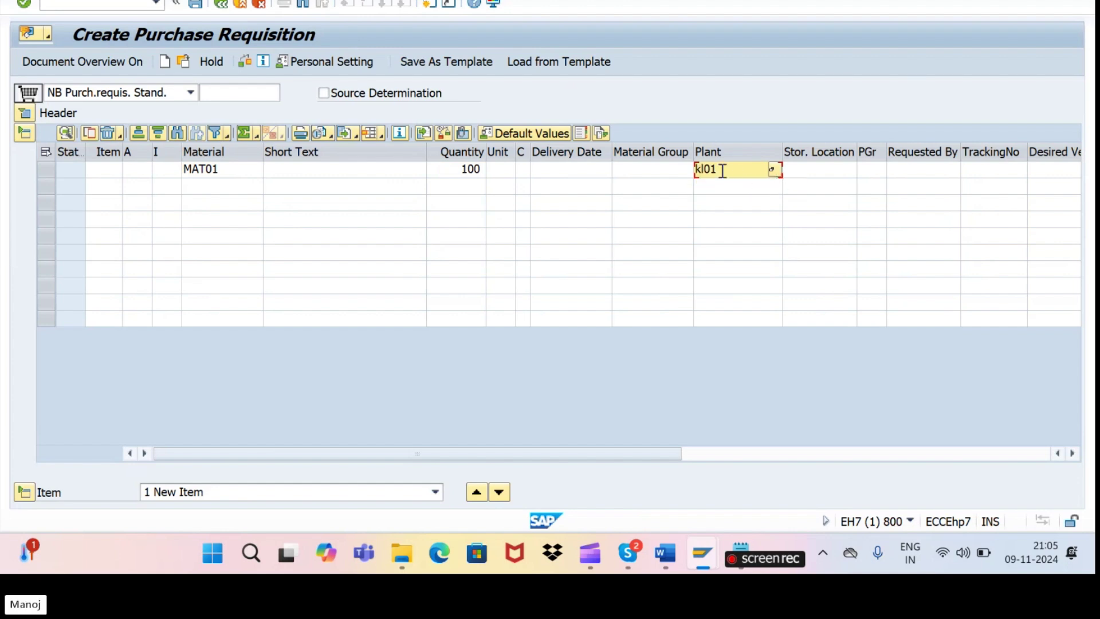
click(876, 170)
click(876, 170)
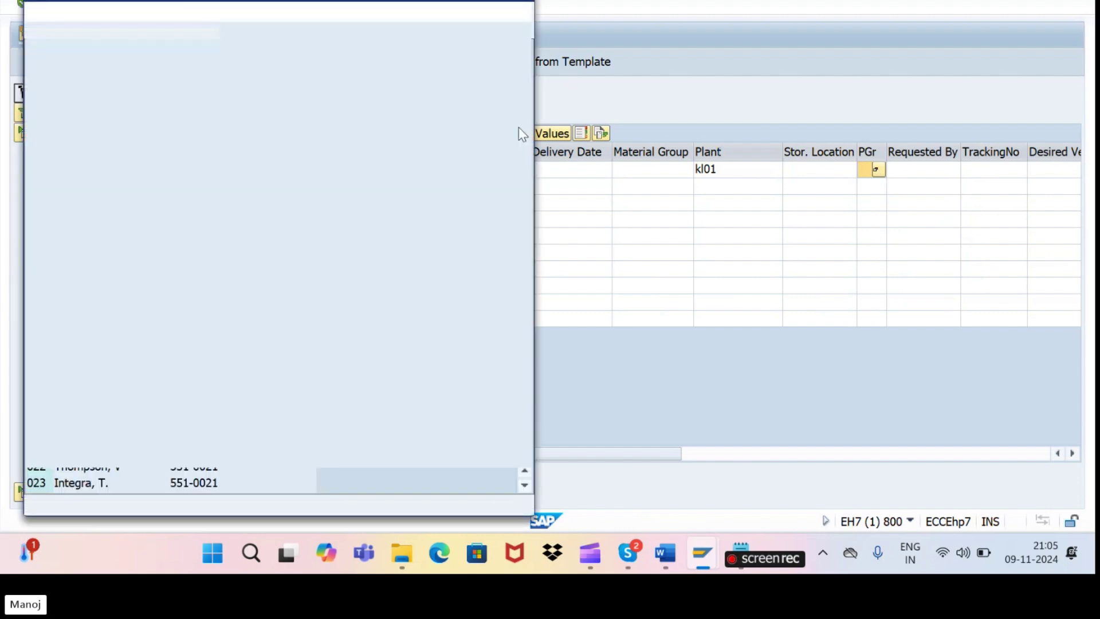
double_click(41, 122)
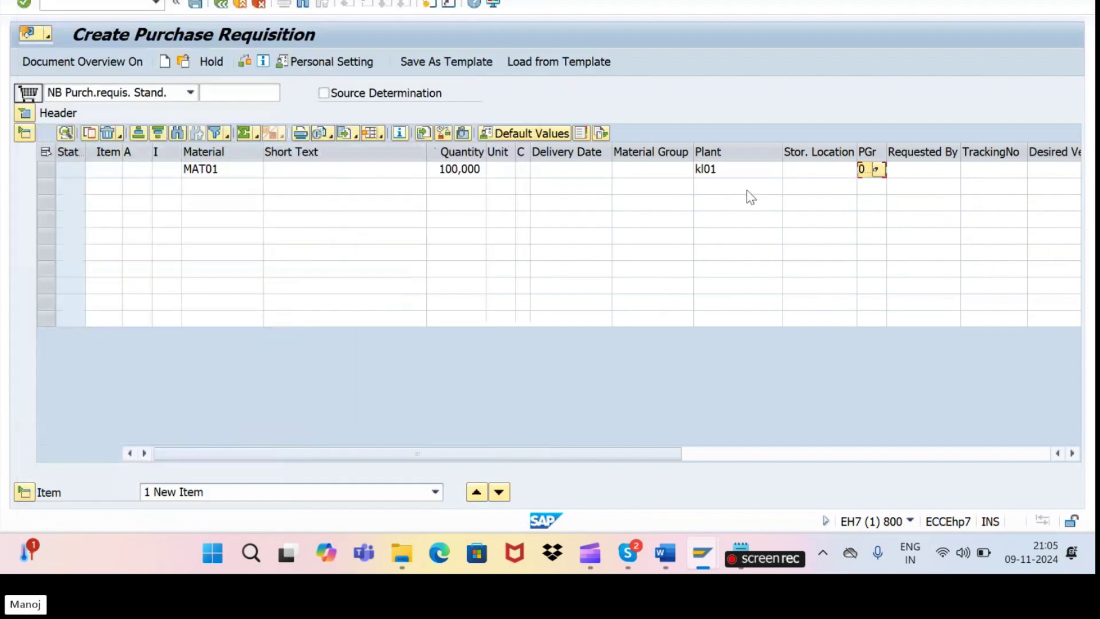
click(246, 61)
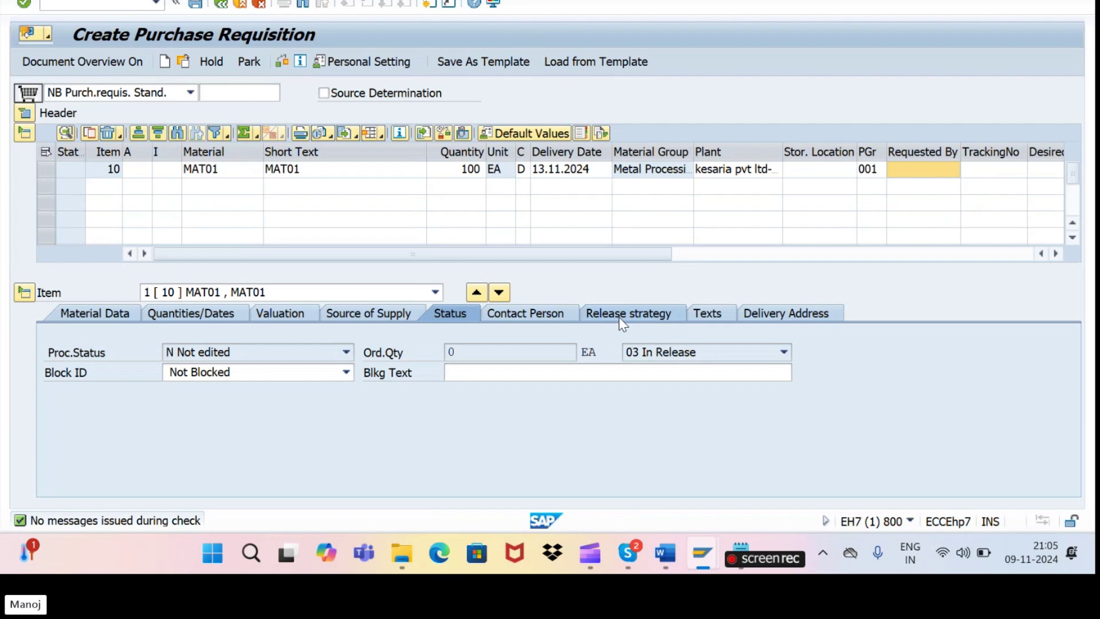
- Review the item's release strategy with its release codes, recheck the purchase requisition and save it
click(620, 318)
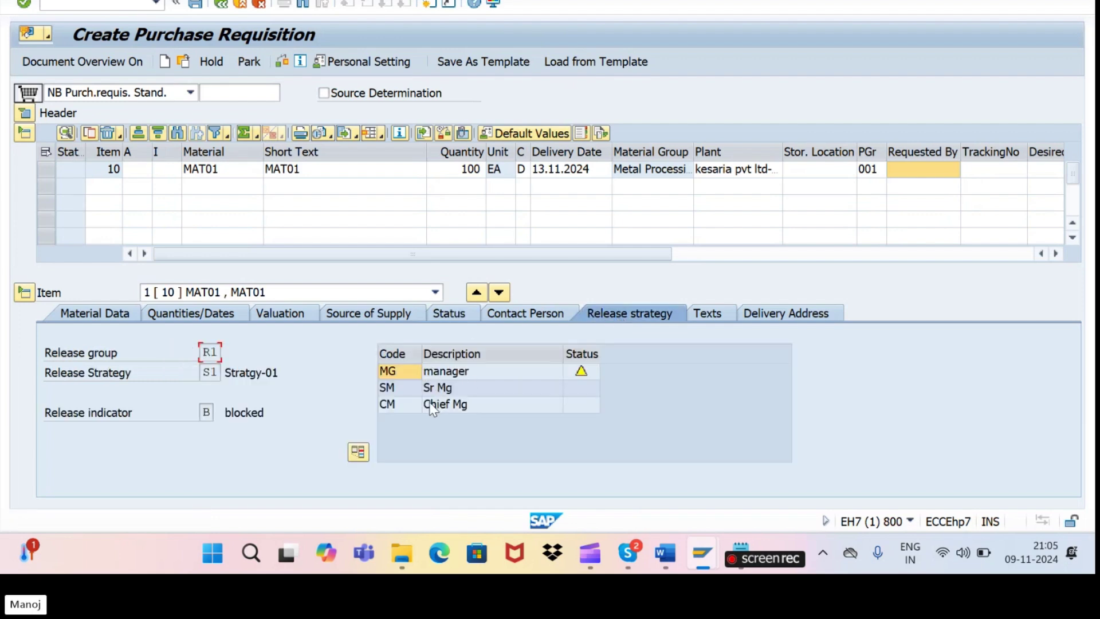
click(582, 373)
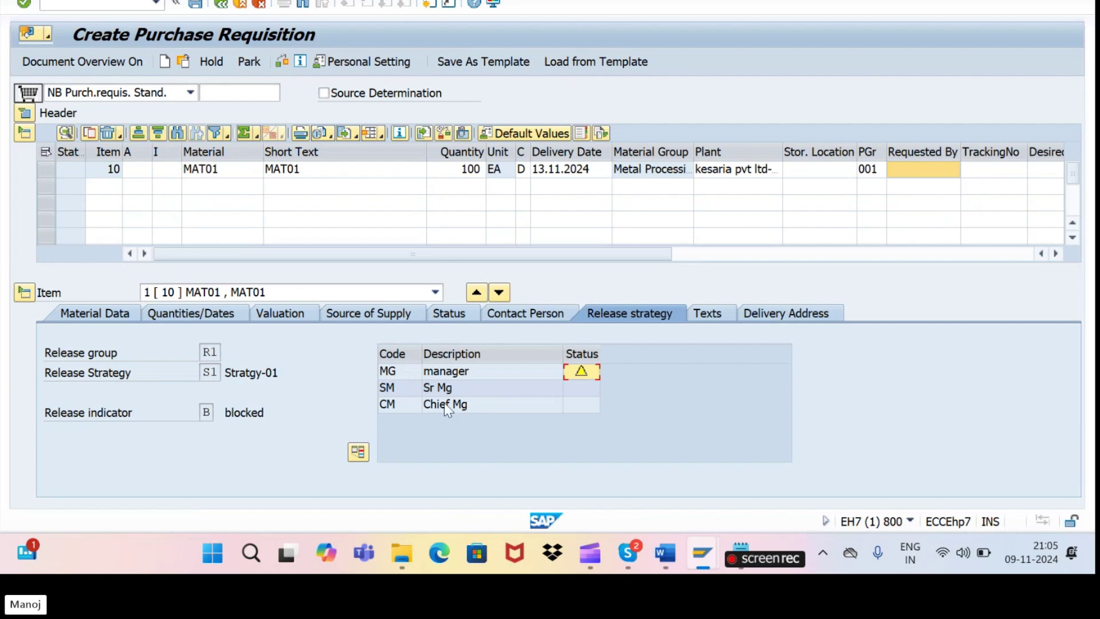
click(281, 67)
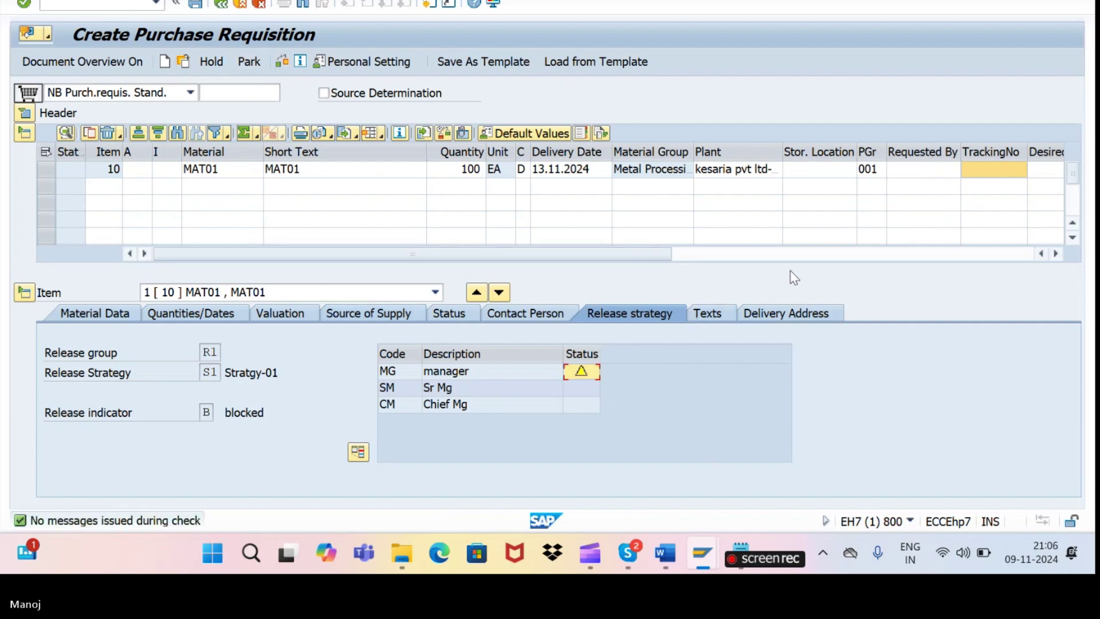
click(197, 5)
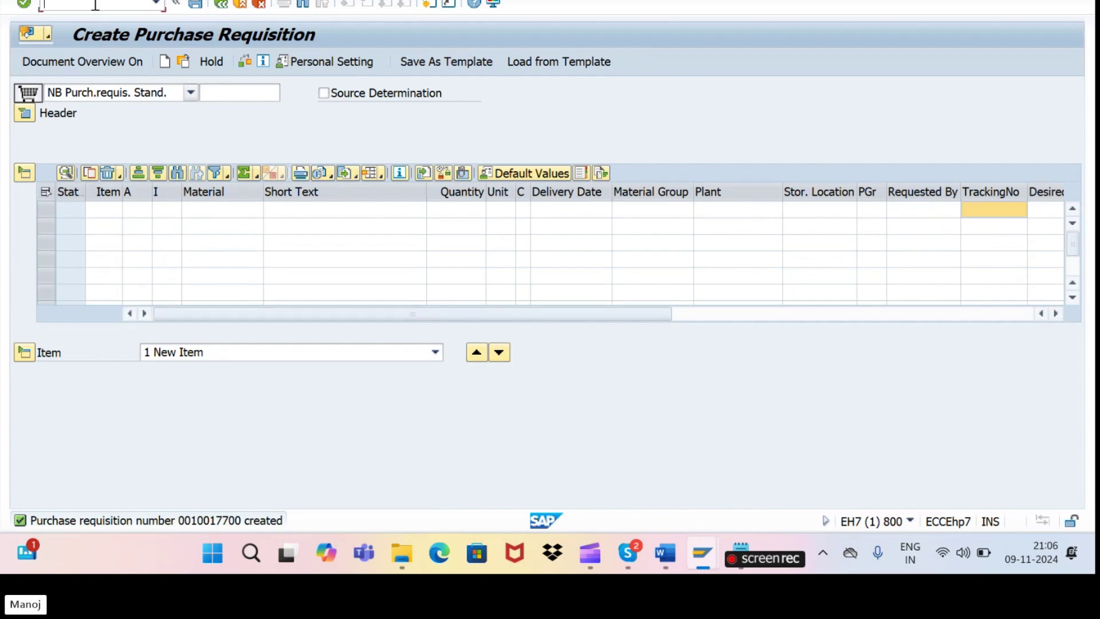
- Open the details of the requisition creation message and copy its text
double_click(108, 521)
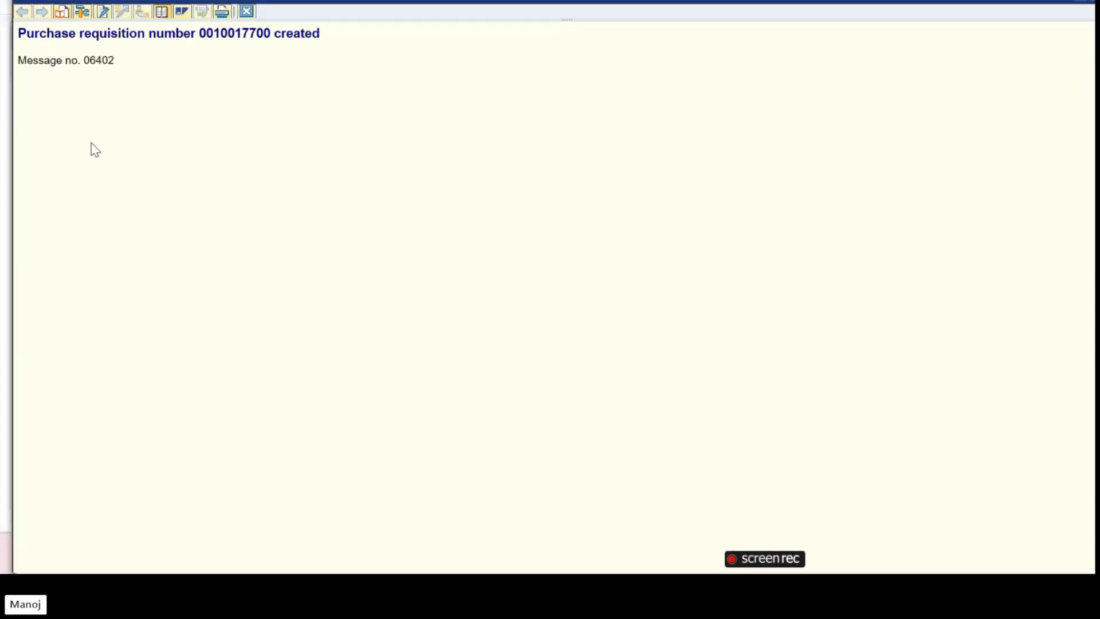
drag(19, 33, 305, 20)
key(ctrl+c)
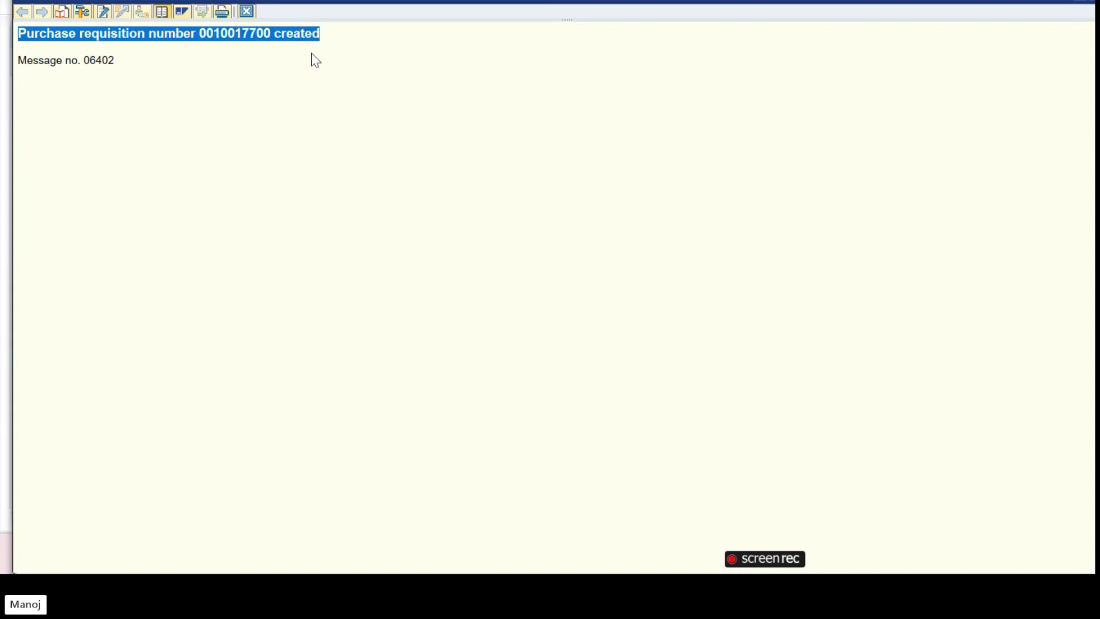
key(super)
text(NOTE)
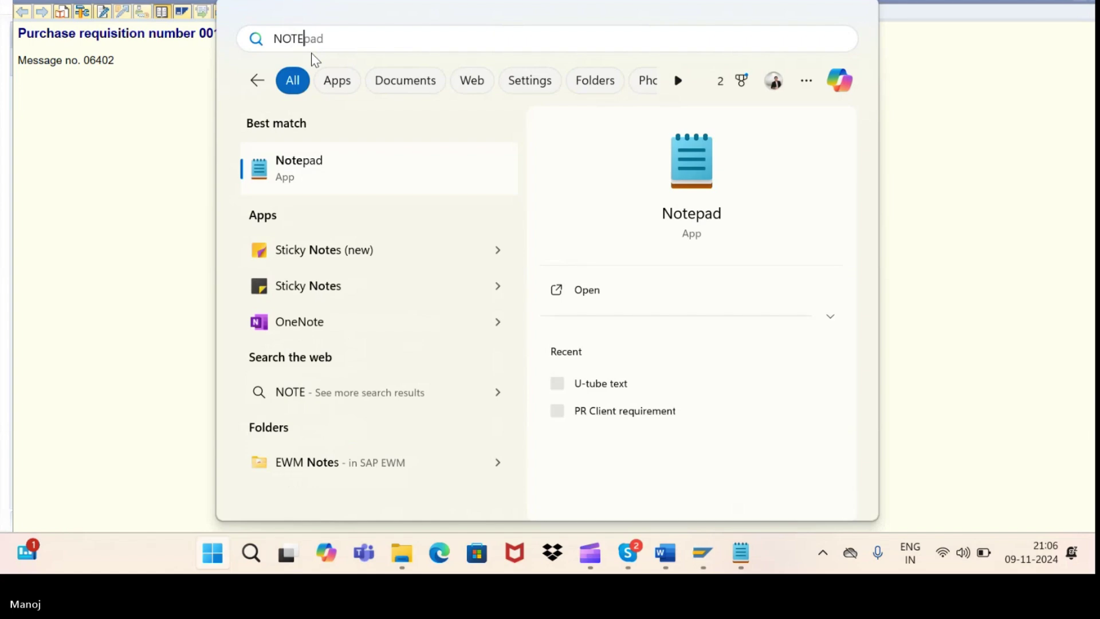
click(321, 164)
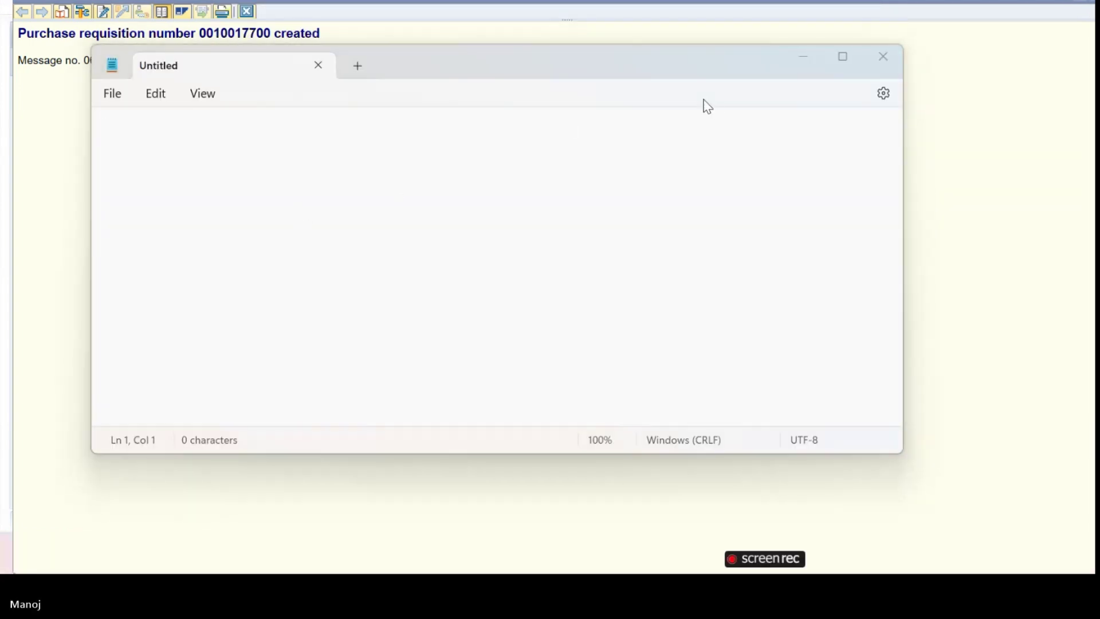
- Switch to the existing Notepad notes and paste the copied requisition message below the CODES list
key(alt+Tab)
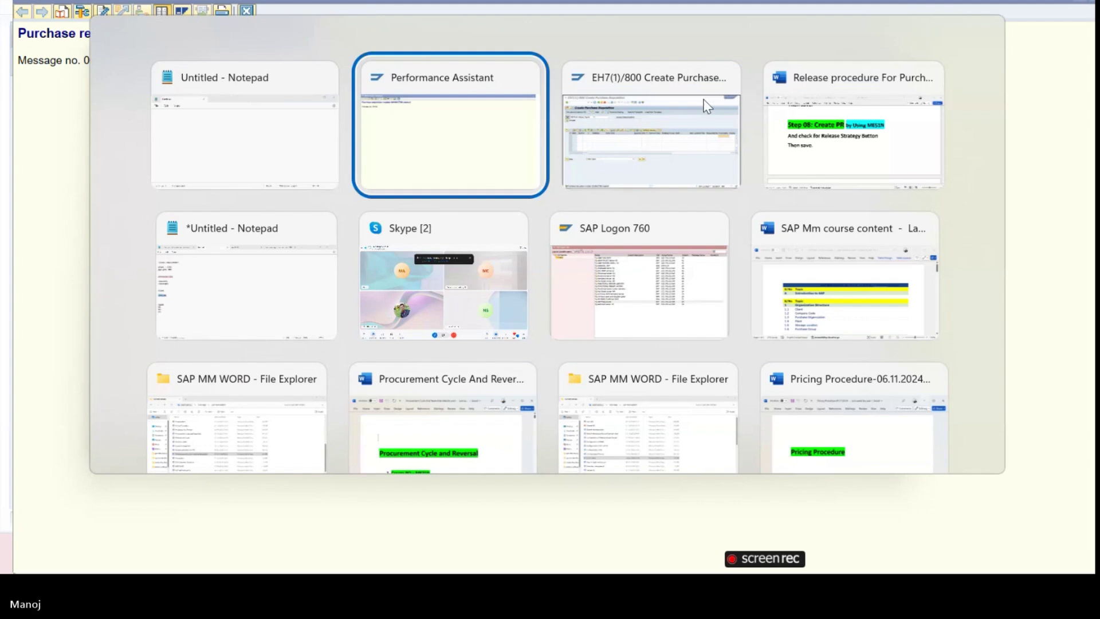
key(Down)
key(Left)
key(Return)
click(82, 375)
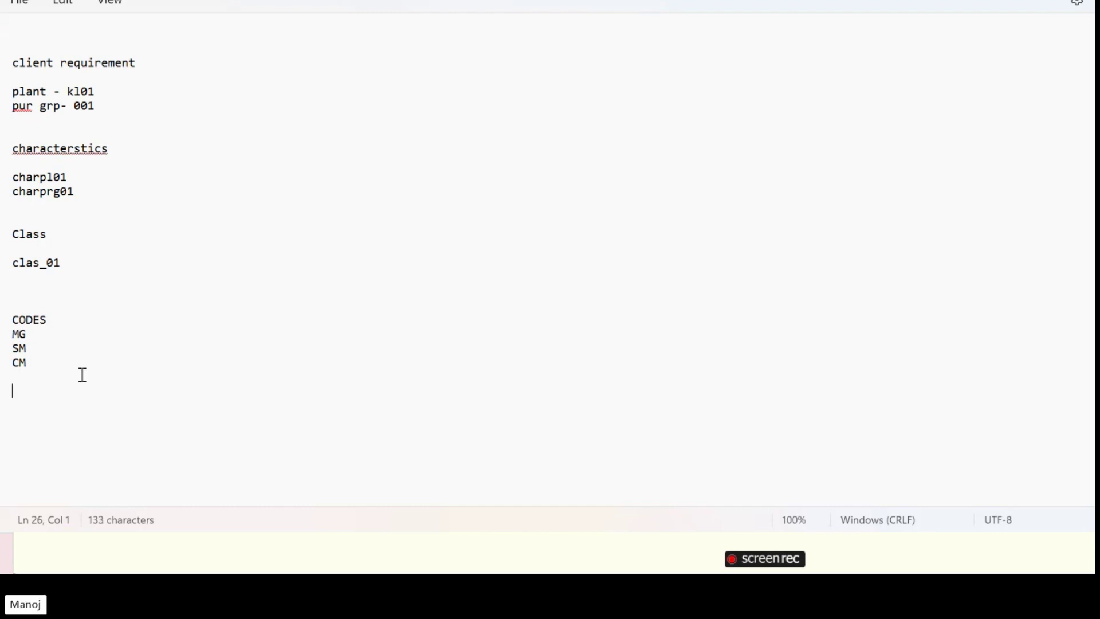
key(ctrl+v)
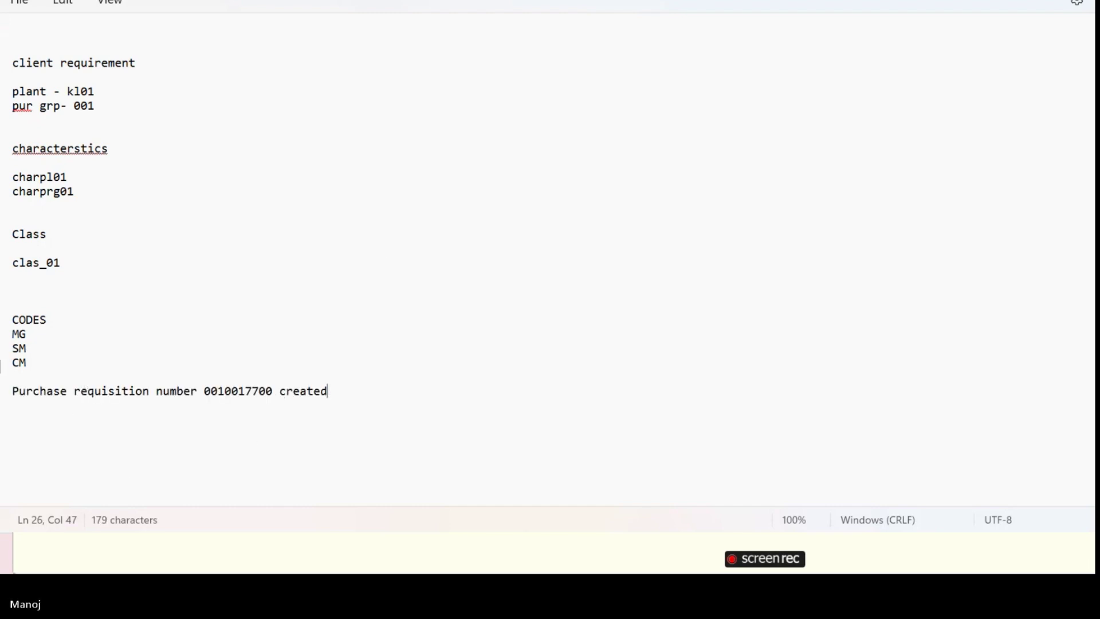
- Copy only the purchase requisition number from the Notepad notes and switch back to the SAP window
drag(207, 392, 274, 395)
key(ctrl+c)
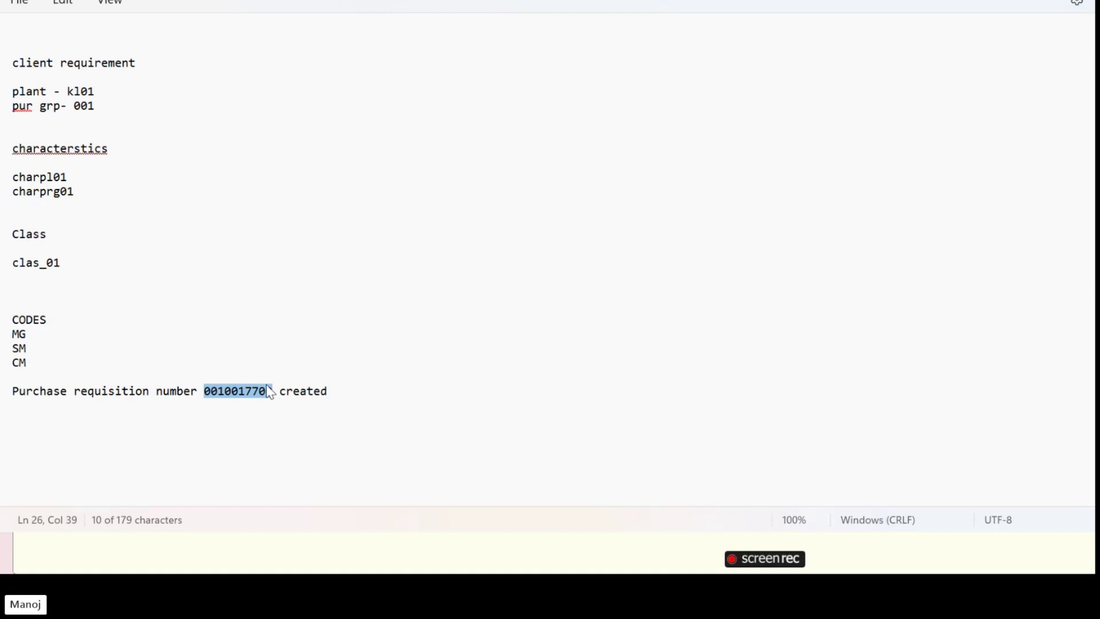
key(alt+Tab)
key(Down)
key(Right)
key(Up)
key(Right)
key(Return)
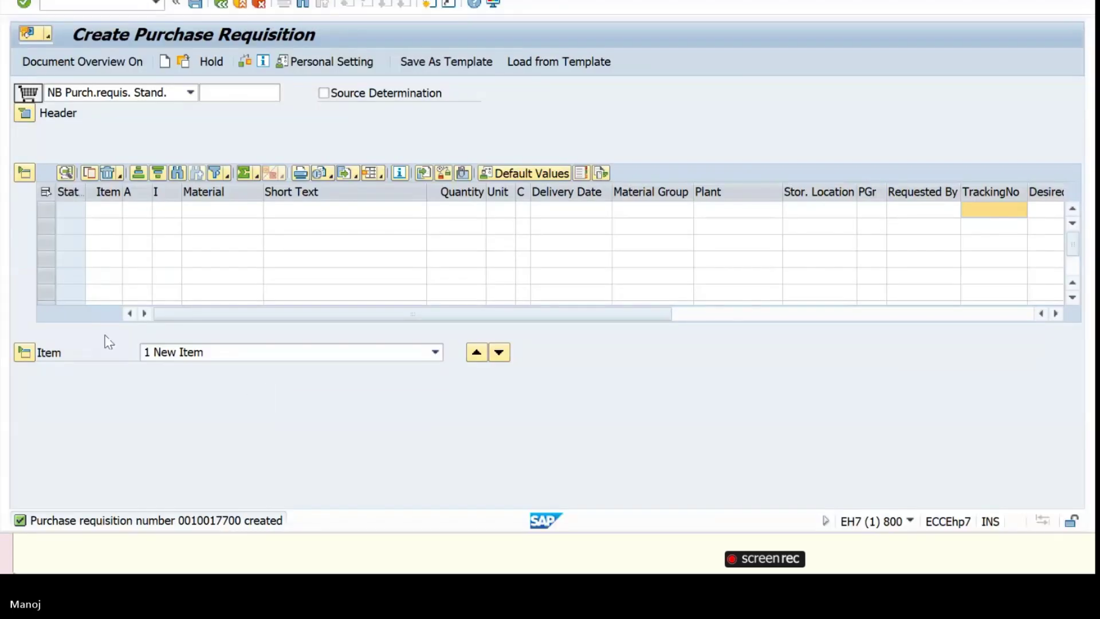
- Open the Create Purchase Order transaction and hide its document overview
click(82, 6)
text(/NME2)
text(2N)
key(Return)
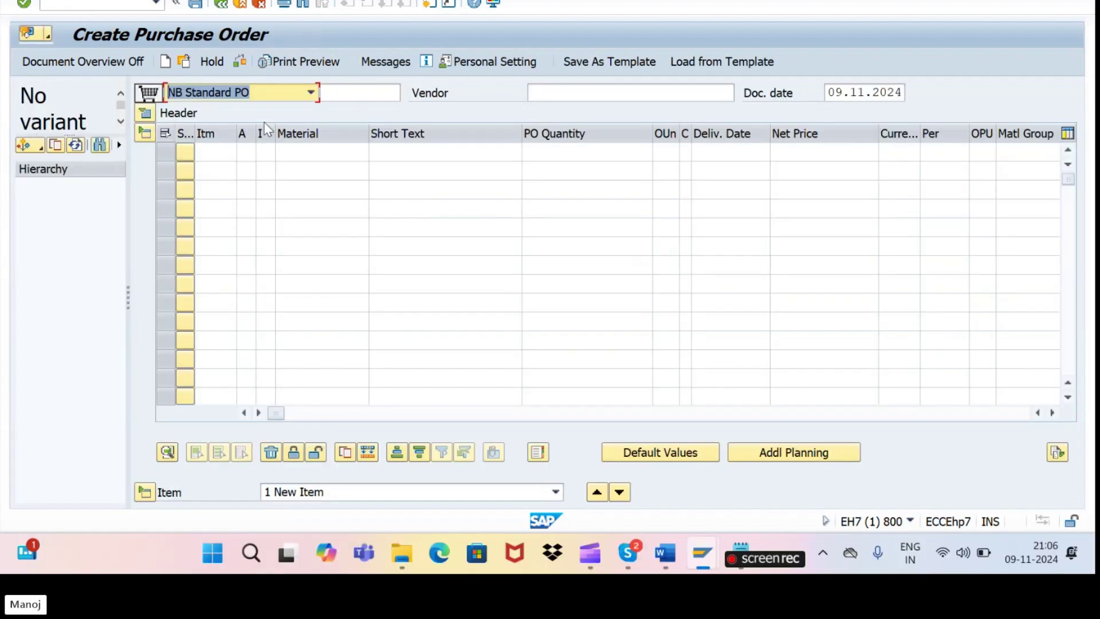
click(104, 64)
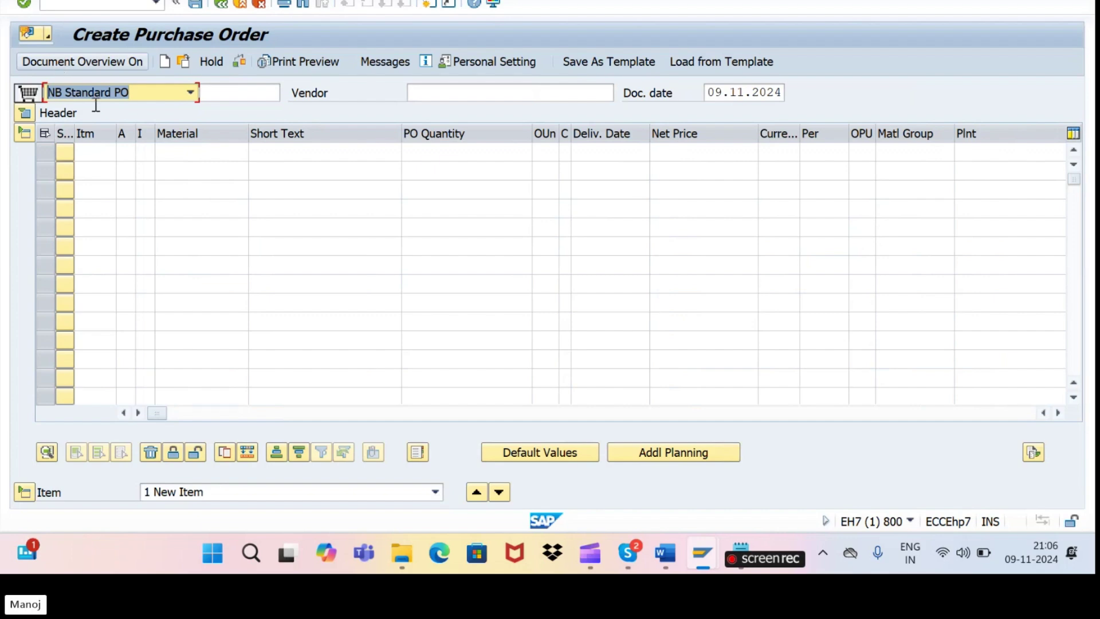
- Set the purchase order's vendor to ven1 and confirm it to load the header data
click(437, 98)
click(437, 96)
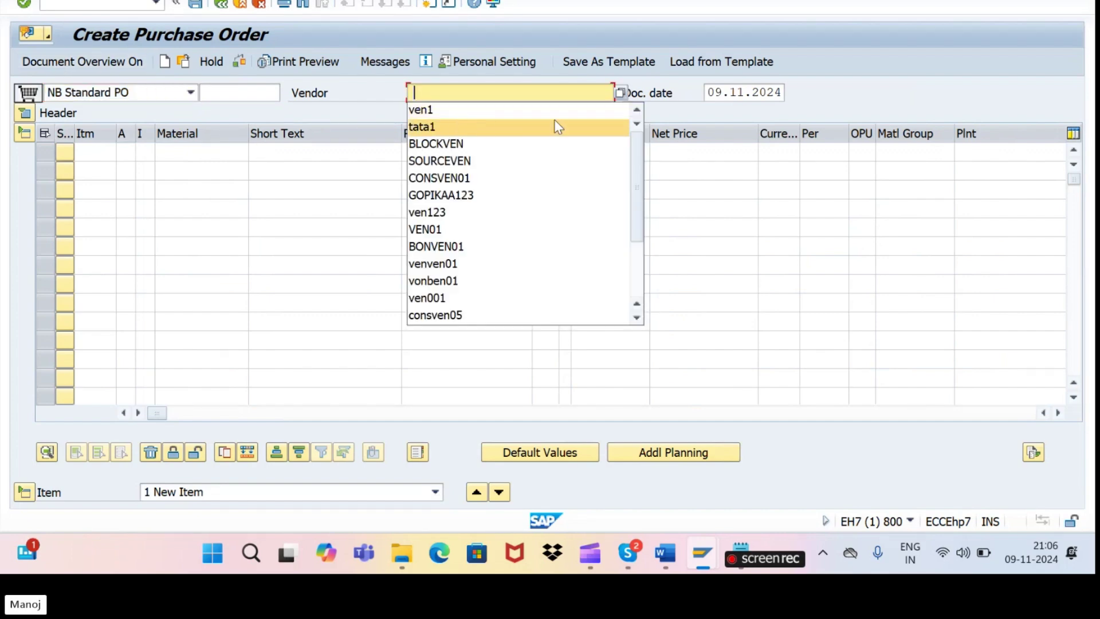
click(491, 111)
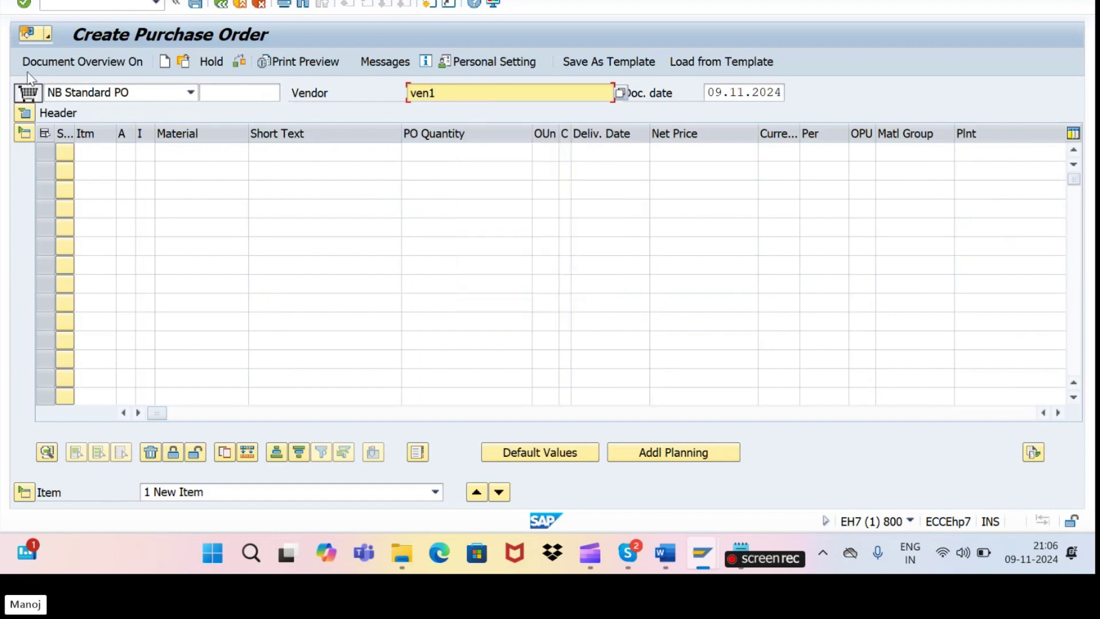
key(Return)
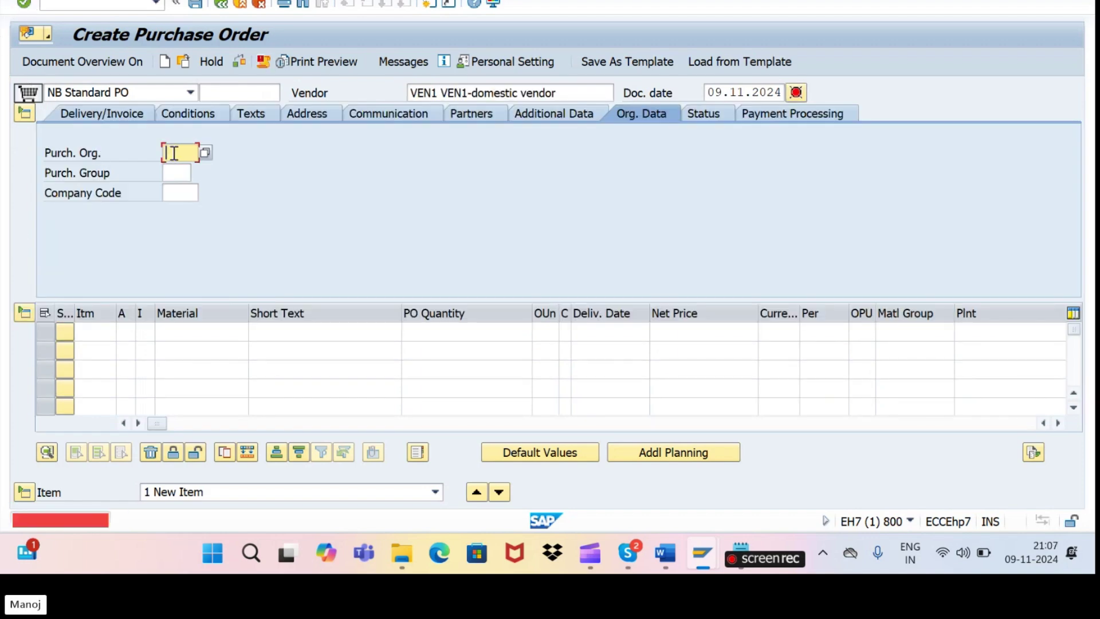
- Fill in the organizational data with purchasing organization krp1, purchasing group 001 and company code krip
click(173, 153)
click(177, 168)
click(175, 172)
click(179, 191)
click(177, 192)
click(177, 209)
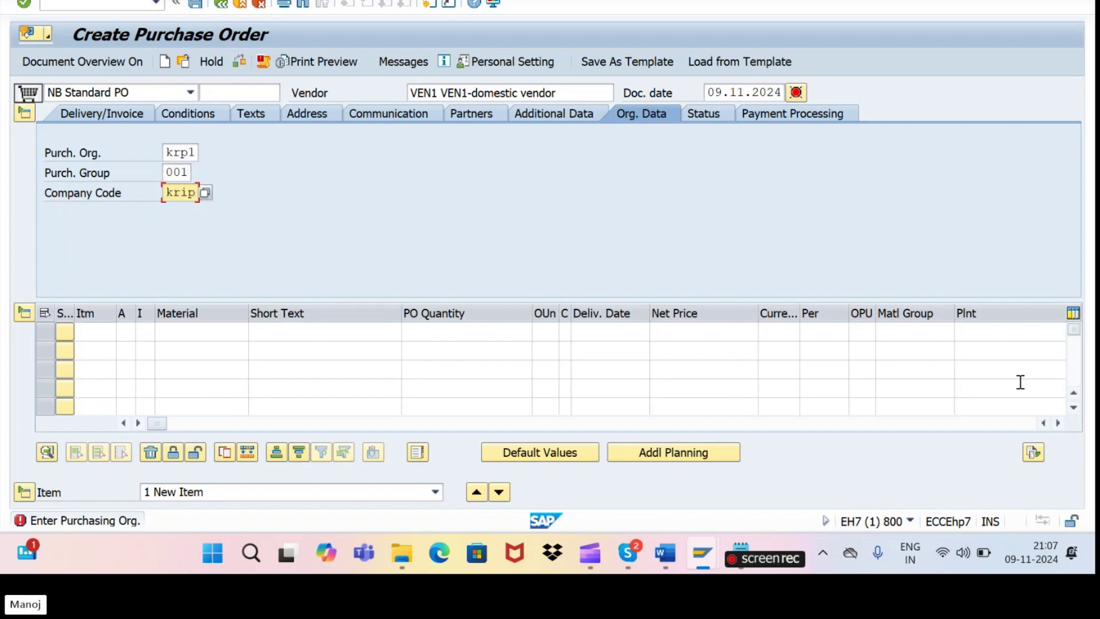
- Reference the copied purchase requisition number in the purchase order's first item and confirm it to load the item data
click(1058, 423)
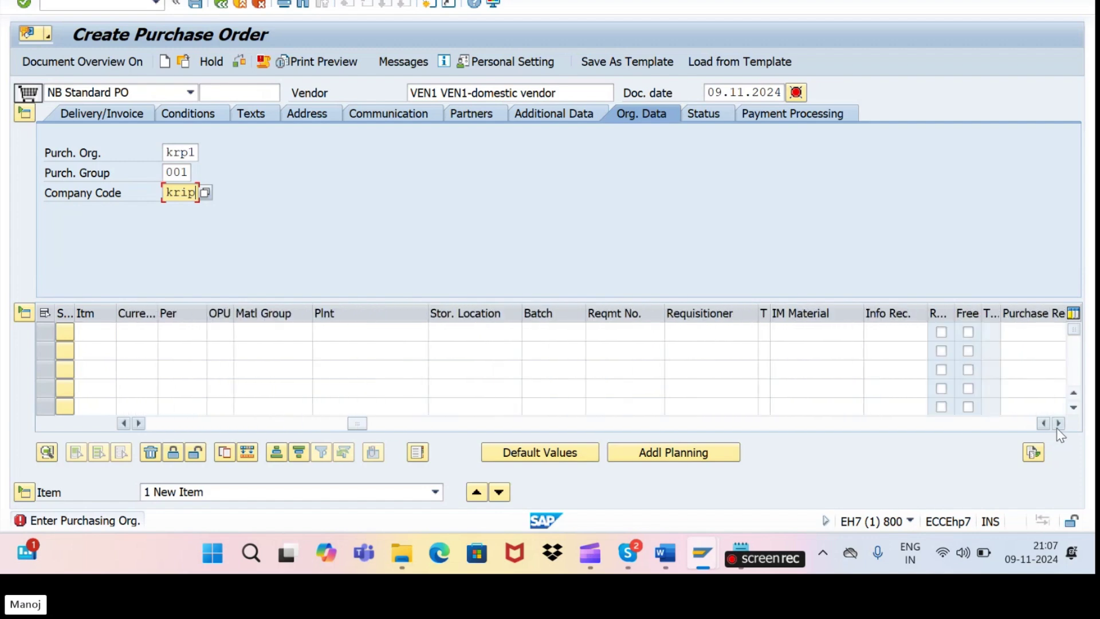
click(1058, 423)
click(1058, 423)
click(1059, 423)
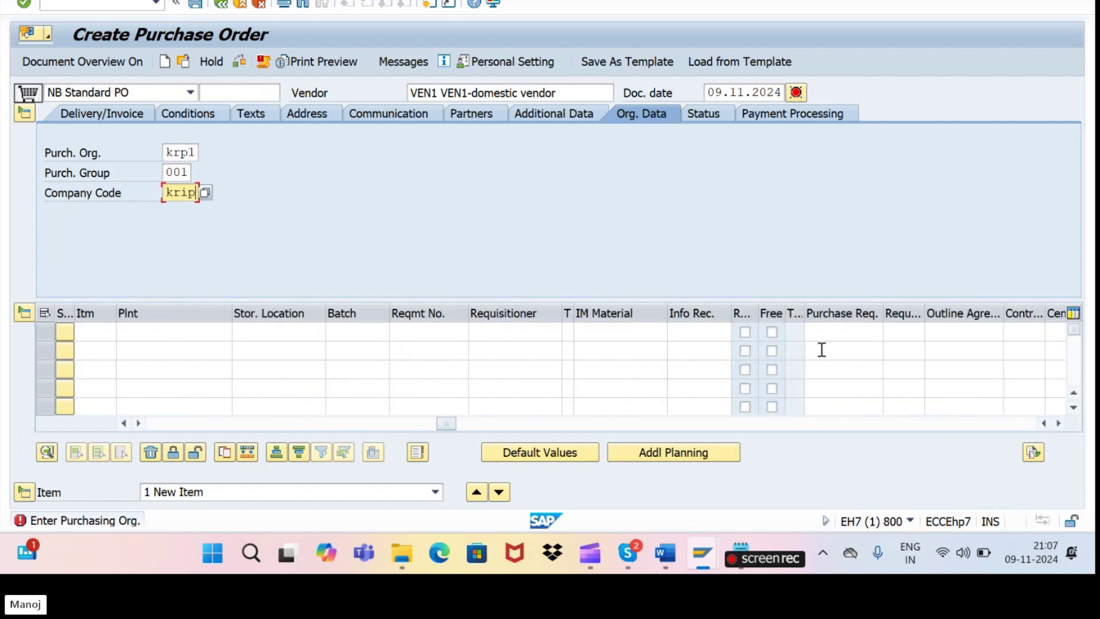
click(825, 337)
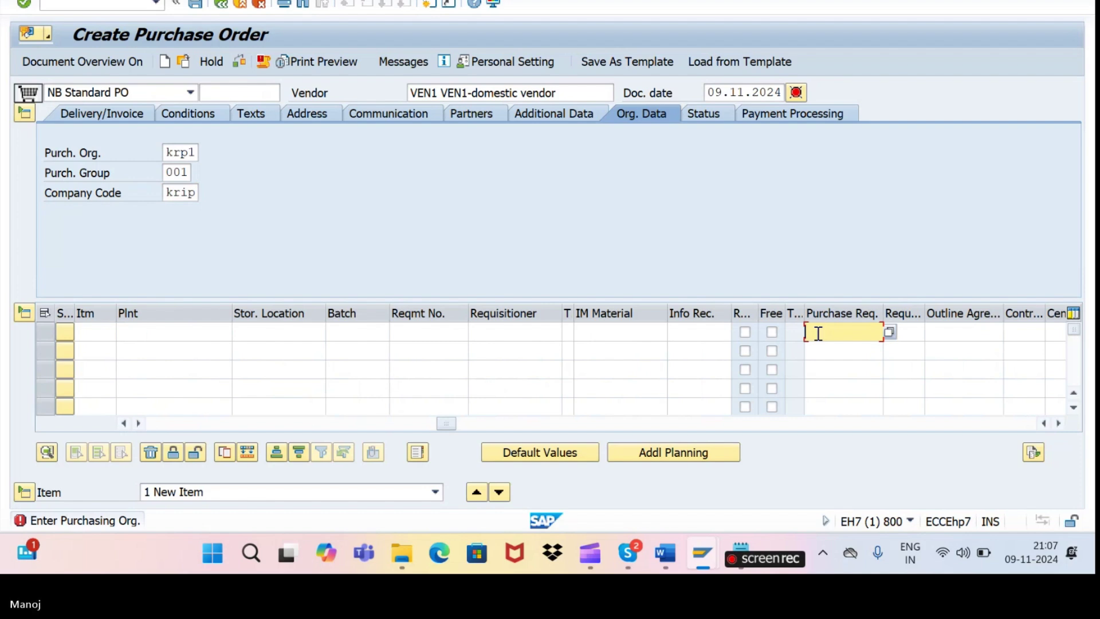
key(ctrl+v)
key(Return)
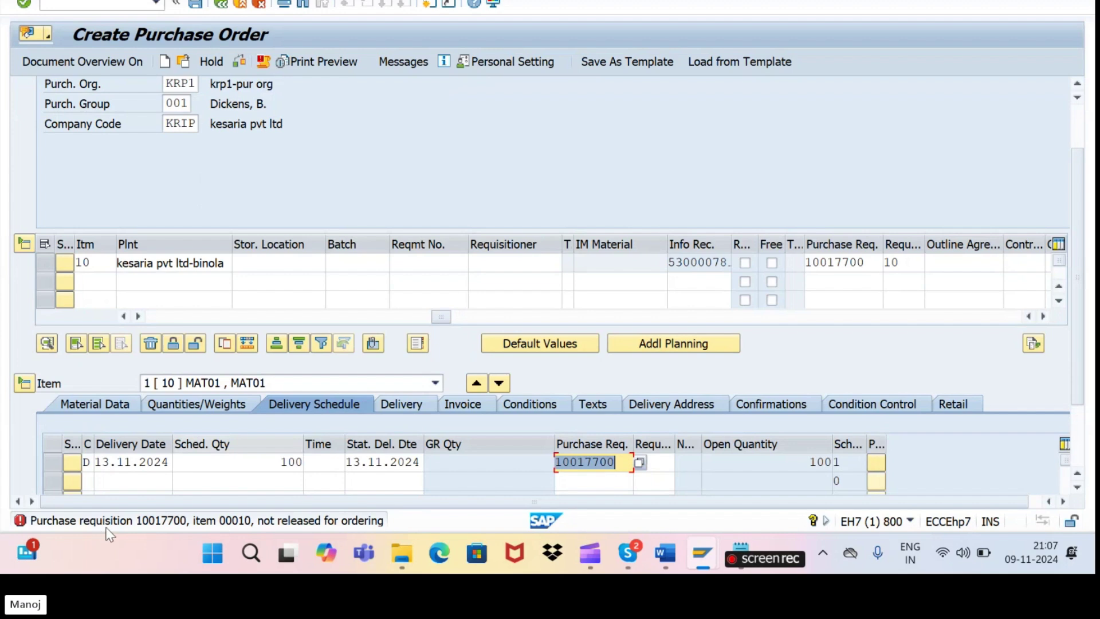
- Read the detailed explanation of the purchase requisition error message and close the help text
click(108, 523)
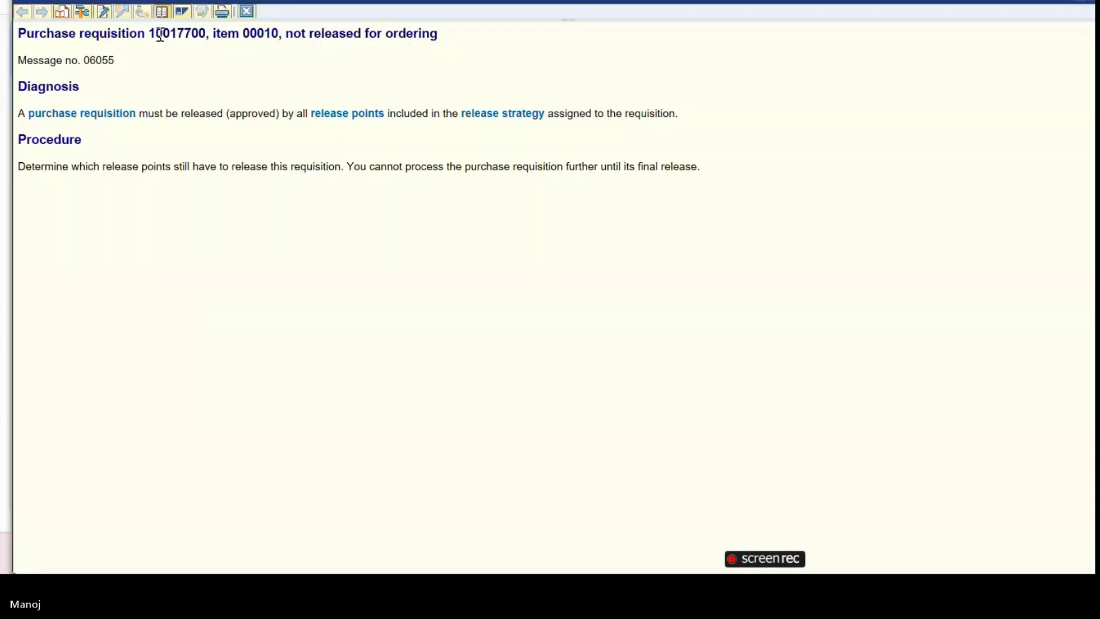
drag(445, 39, 21, 56)
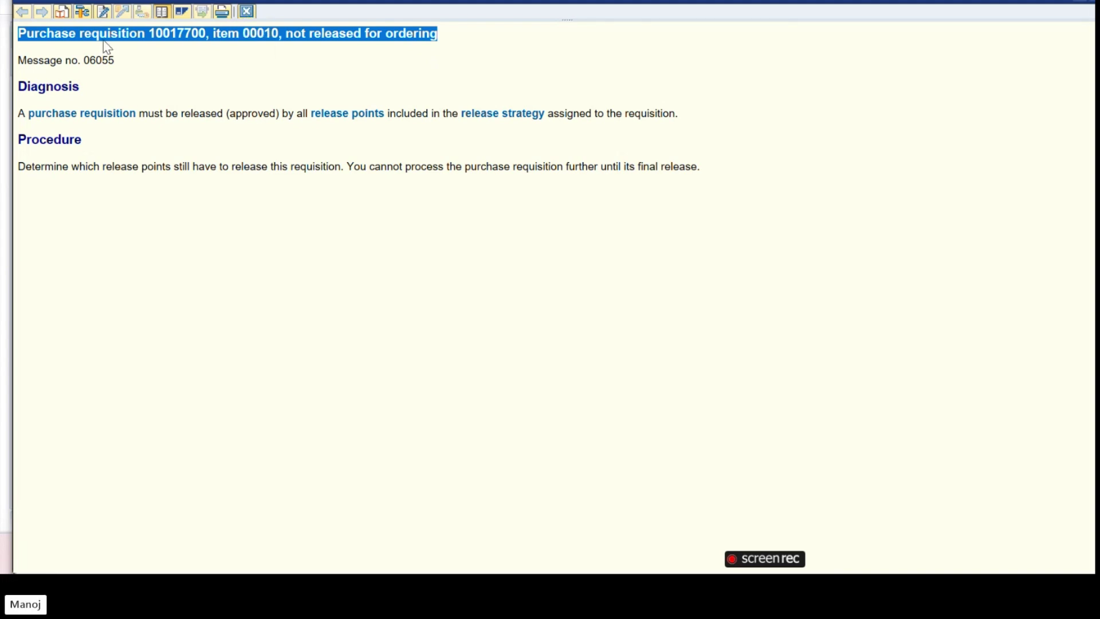
click(245, 12)
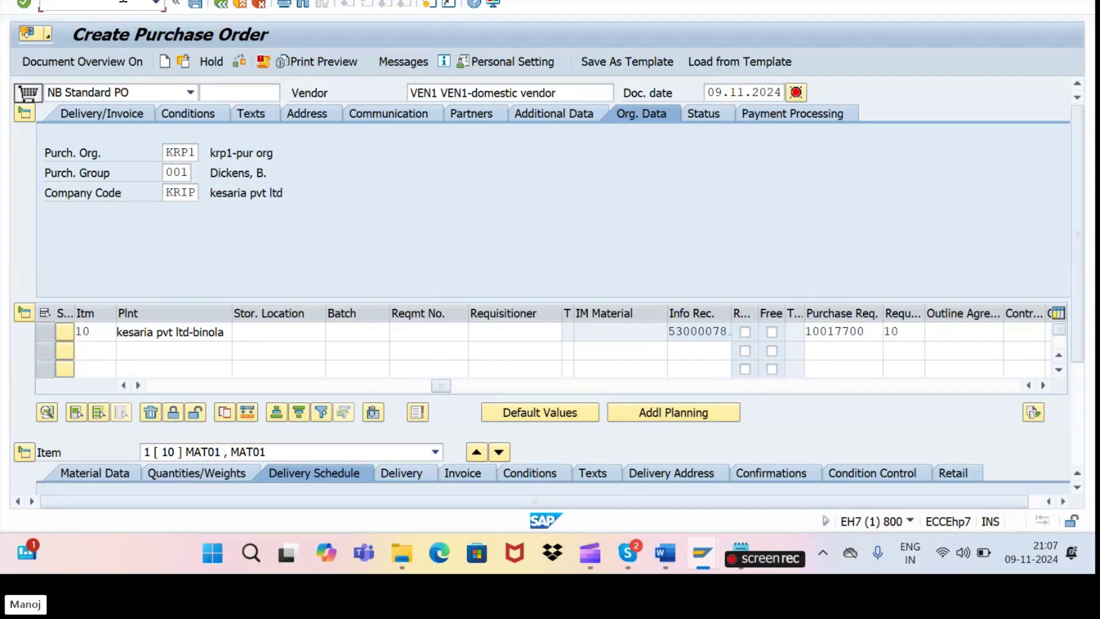
- Open the Create RFQ transaction ME41 in a new session
click(123, 1)
text(/N)
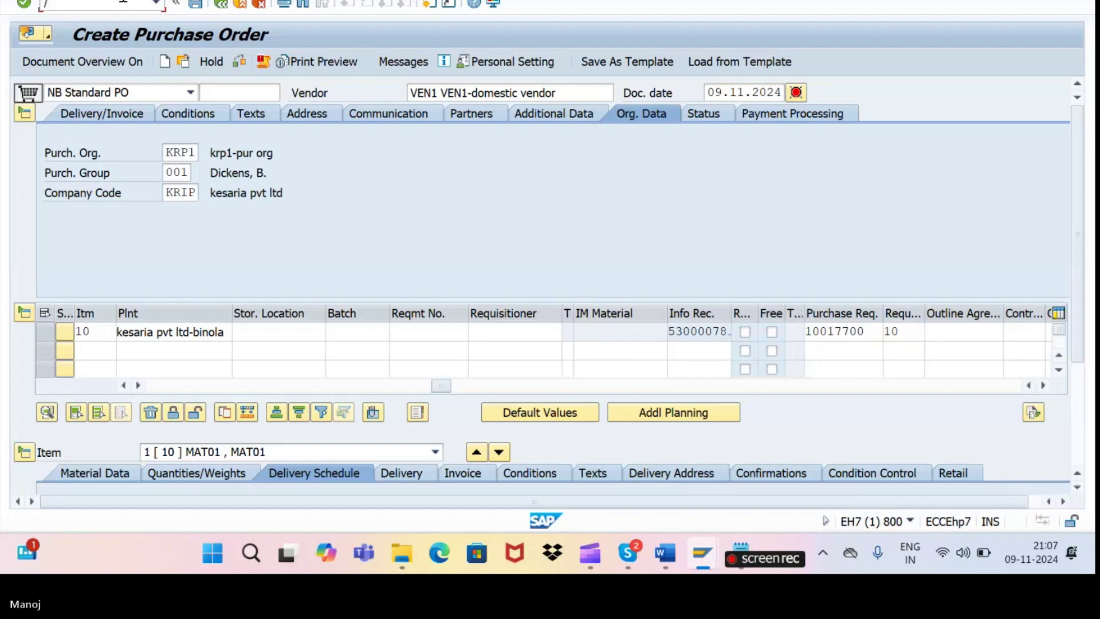
text(OME41)
key(Return)
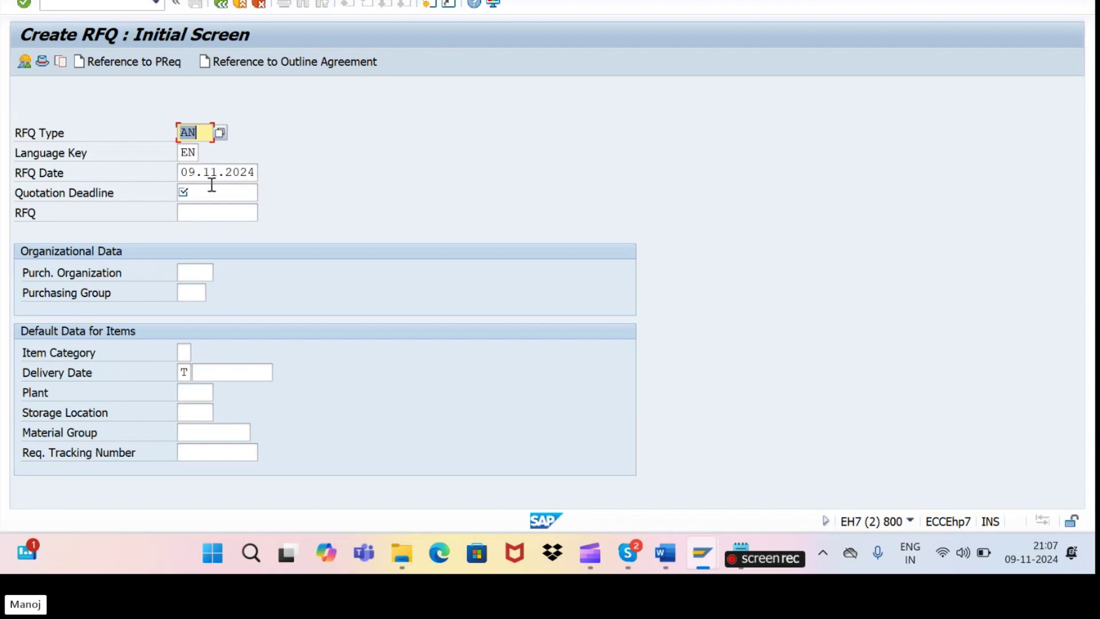
- Set the RFQ's quotation deadline to 20.11.2024, purchasing organization to KRP1 and purchasing group to 001
click(209, 195)
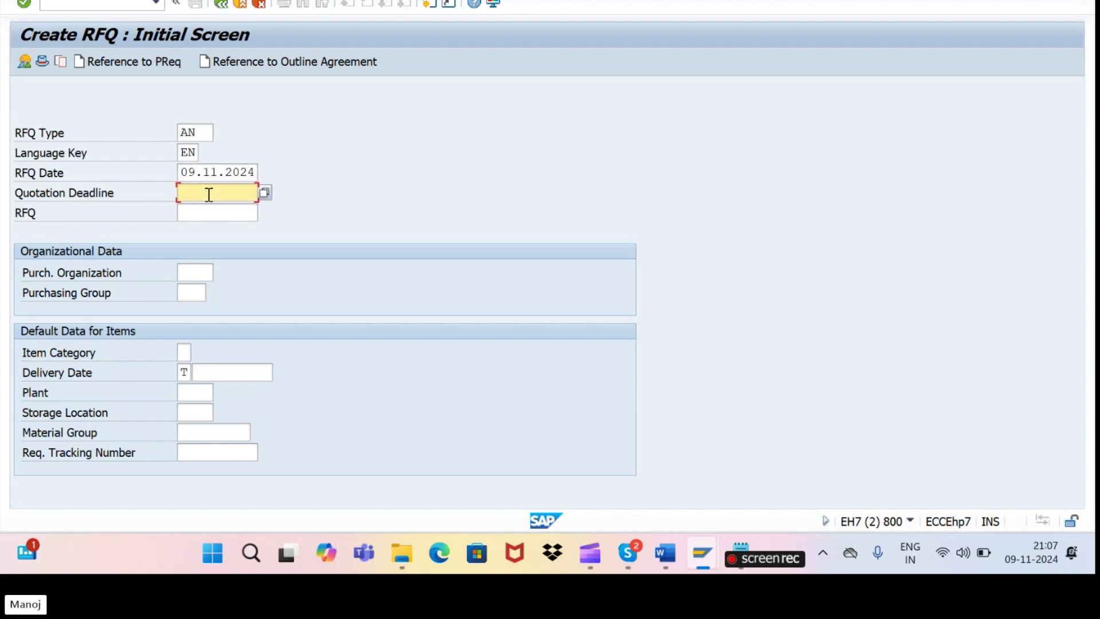
click(209, 194)
click(218, 207)
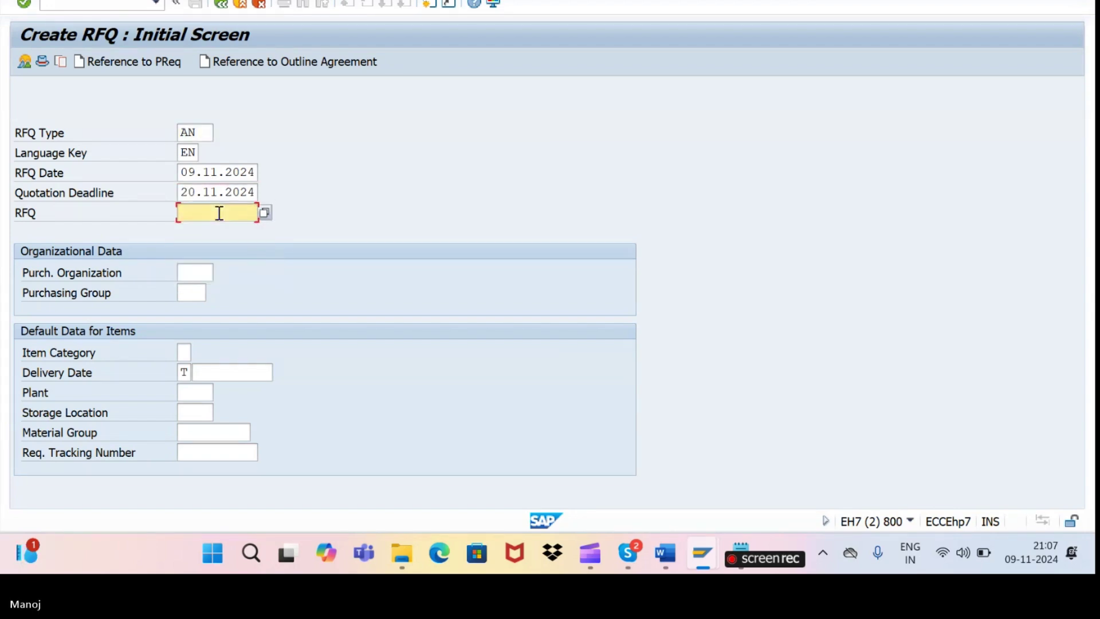
click(189, 272)
click(192, 290)
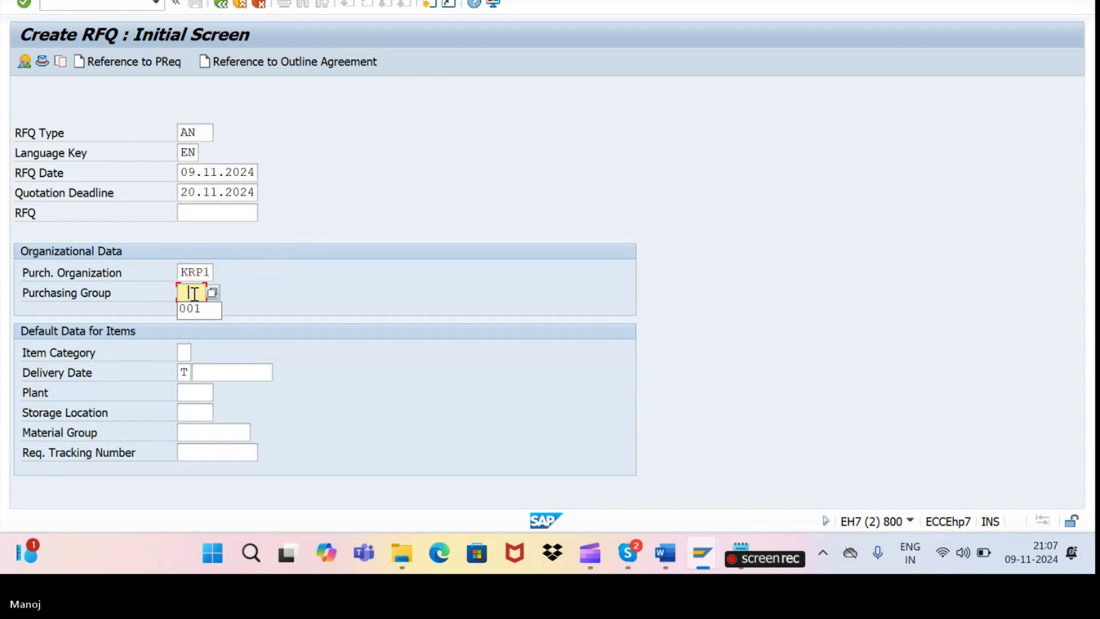
click(194, 308)
- Try to create the RFQ with reference to the purchase requisition, restricting the selection to plant kl01
click(114, 63)
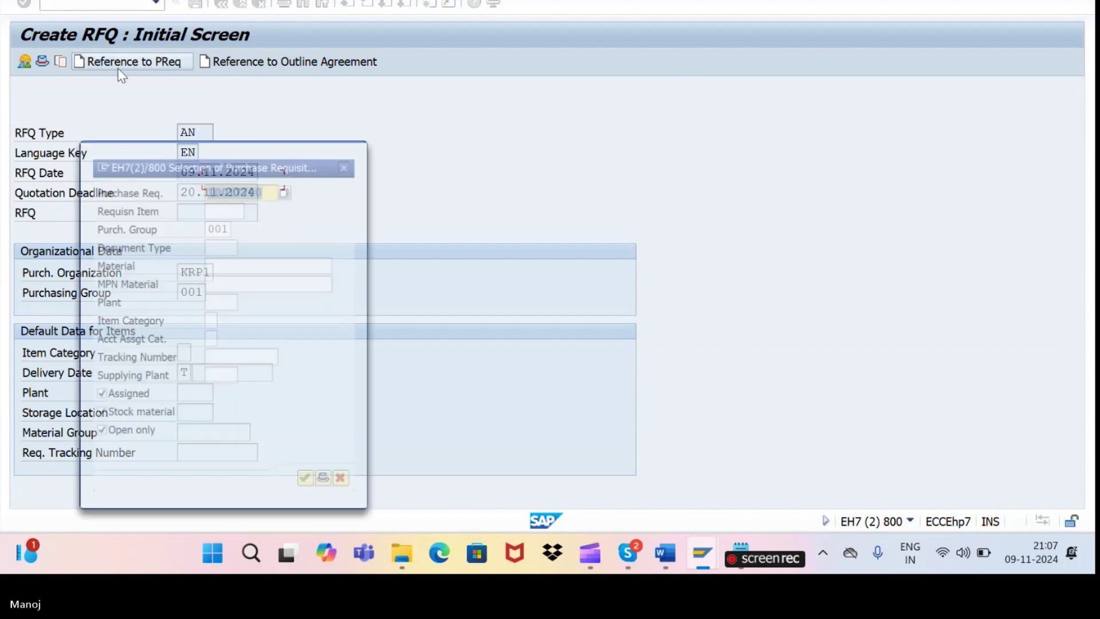
click(255, 189)
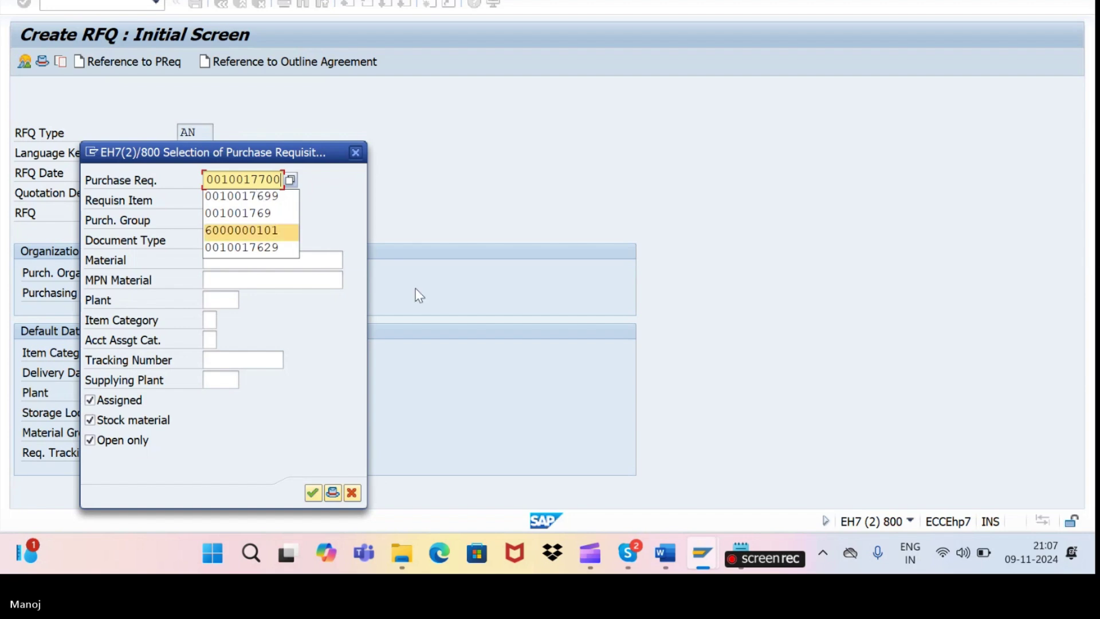
click(257, 295)
click(225, 300)
text(k101)
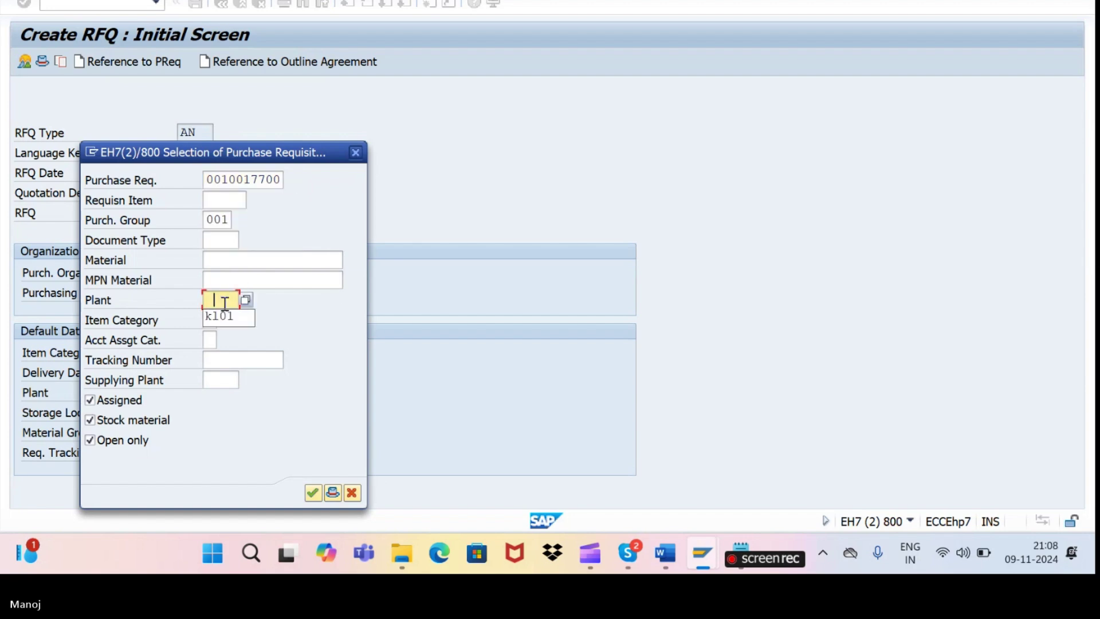
click(312, 493)
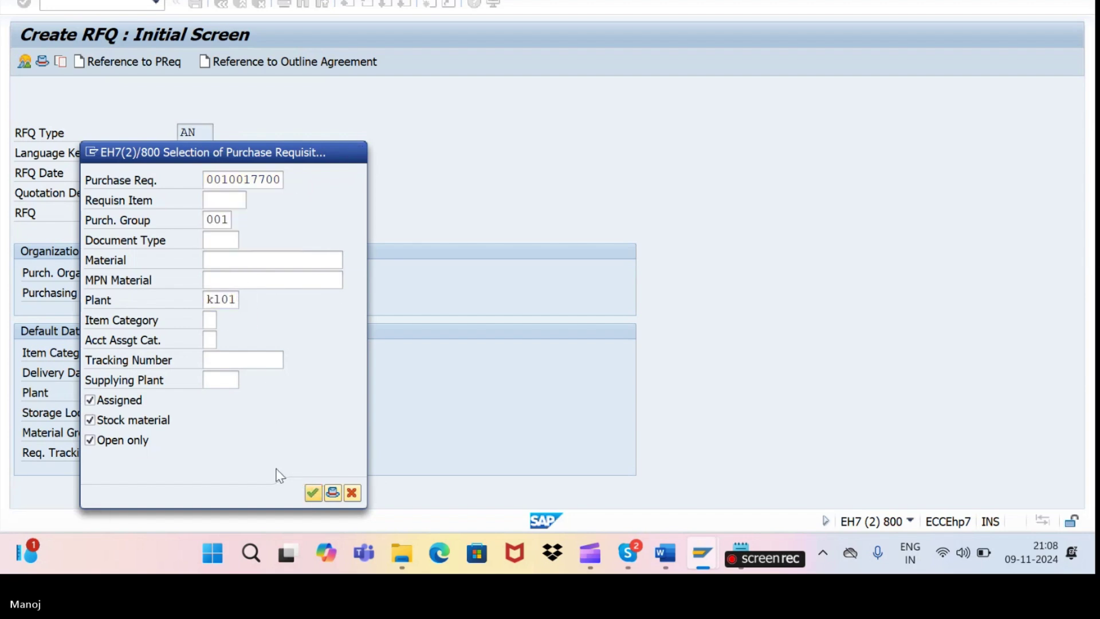
drag(281, 360, 290, 334)
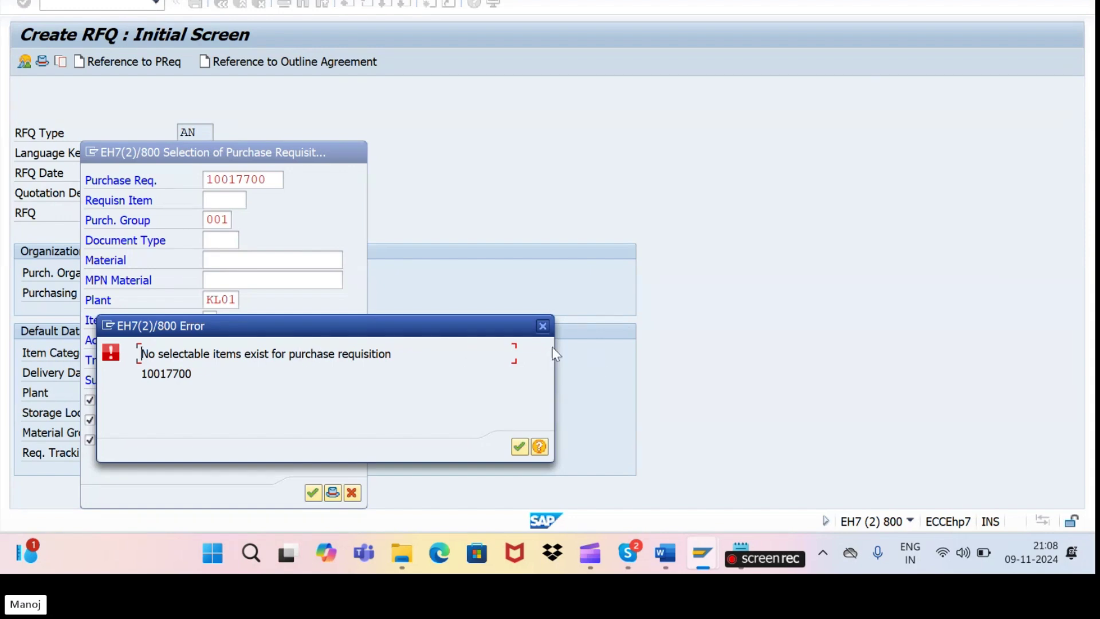
click(543, 327)
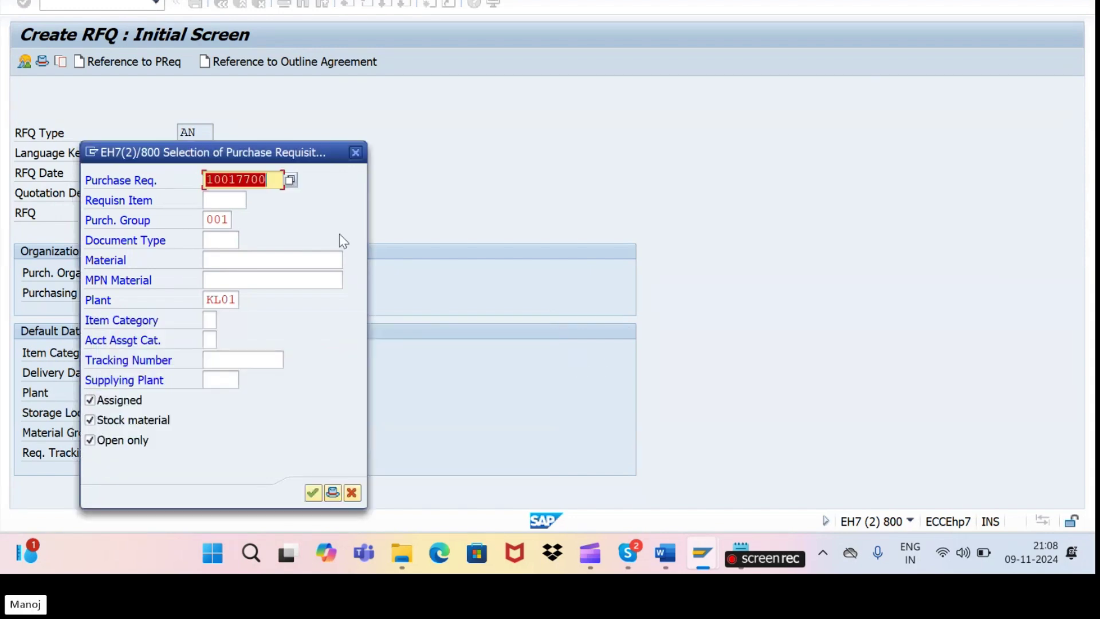
- Copy the purchase requisition number without its leading zeros from the Notepad notes and return to the SAP RFQ window
key(alt+Tab)
key(Tab)
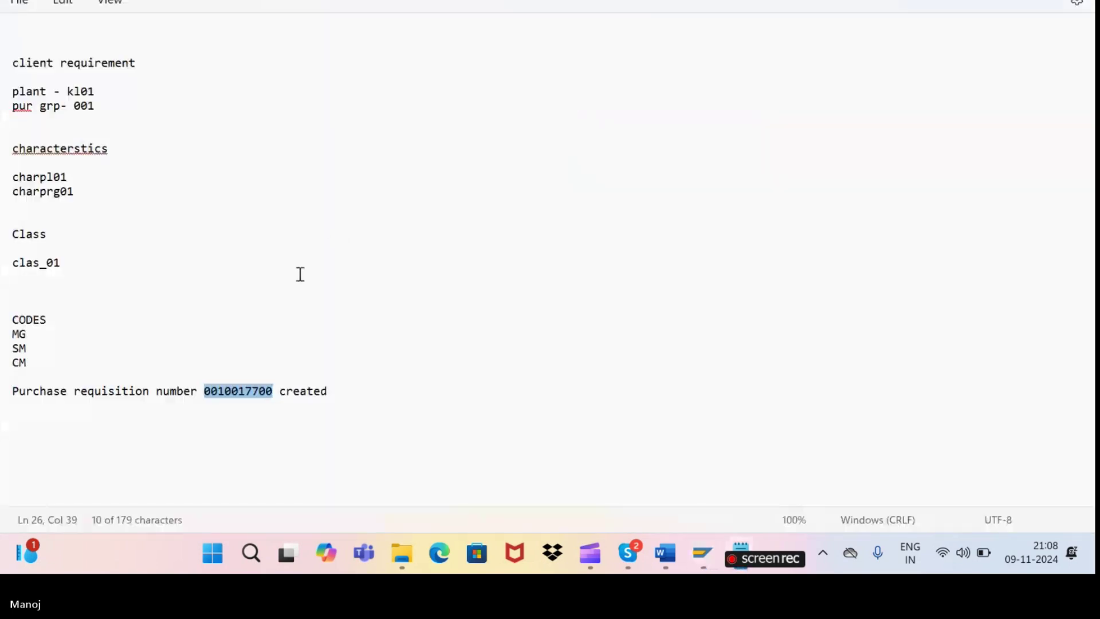
click(230, 392)
drag(218, 392, 274, 395)
key(ctrl+c)
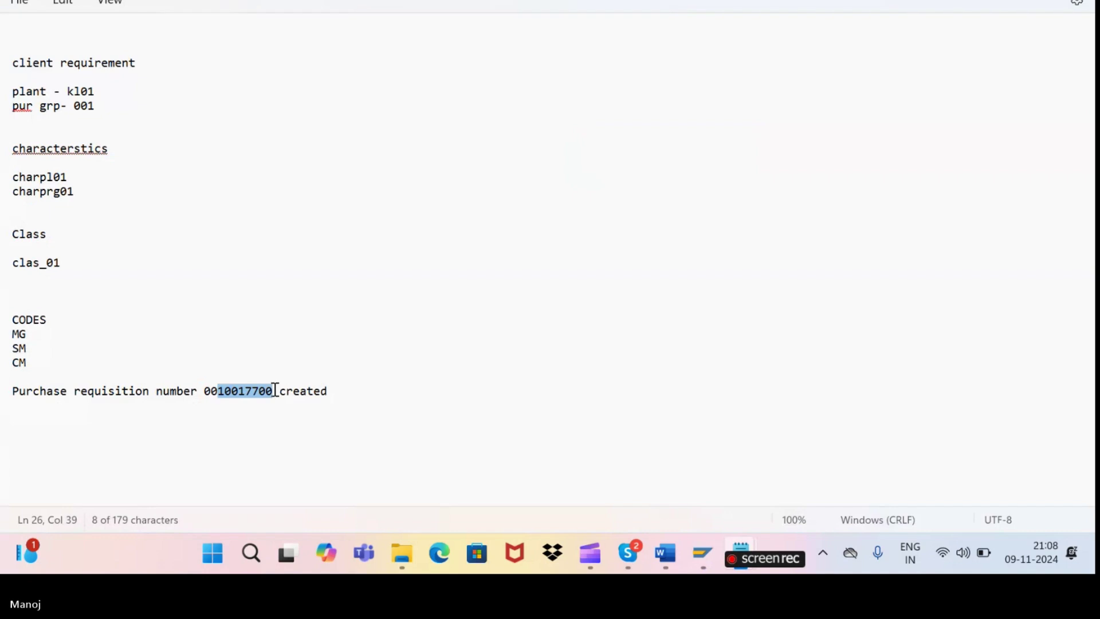
key(alt+Tab)
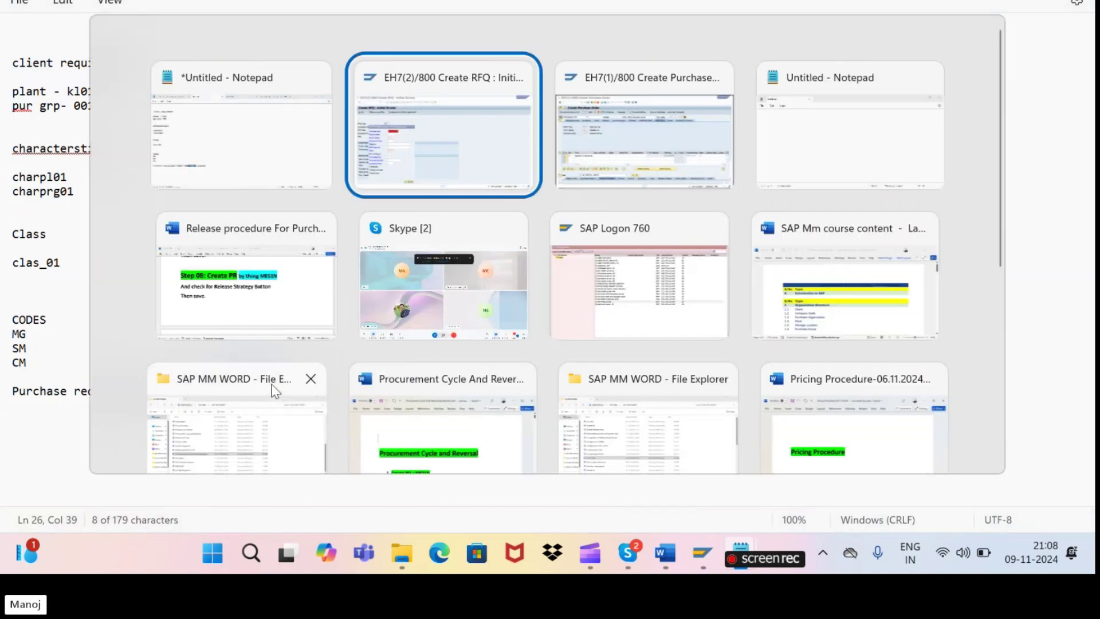
- Retry the RFQ reference with the copied requisition number, and close the requisition selection
key(BackSpace)
key(ctrl+v)
key(Return)
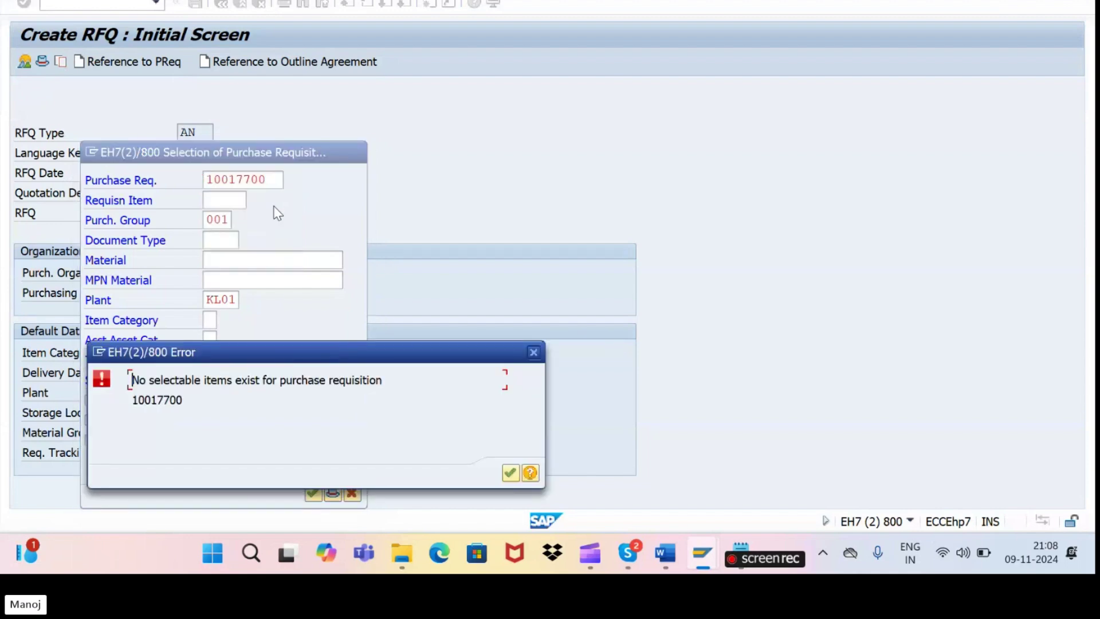
drag(239, 352, 251, 279)
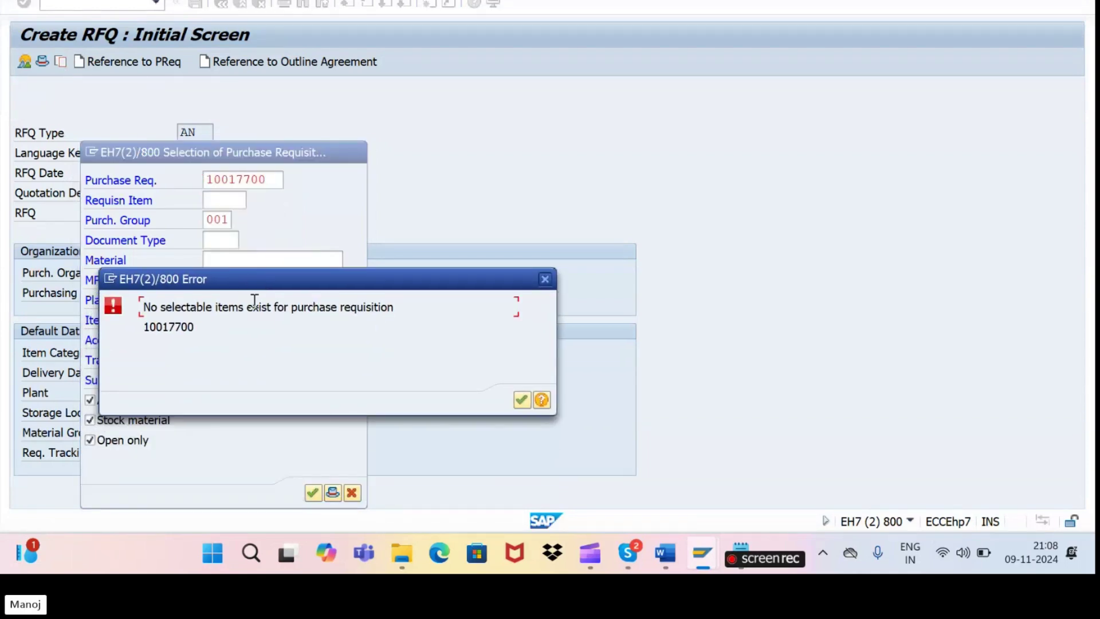
click(545, 279)
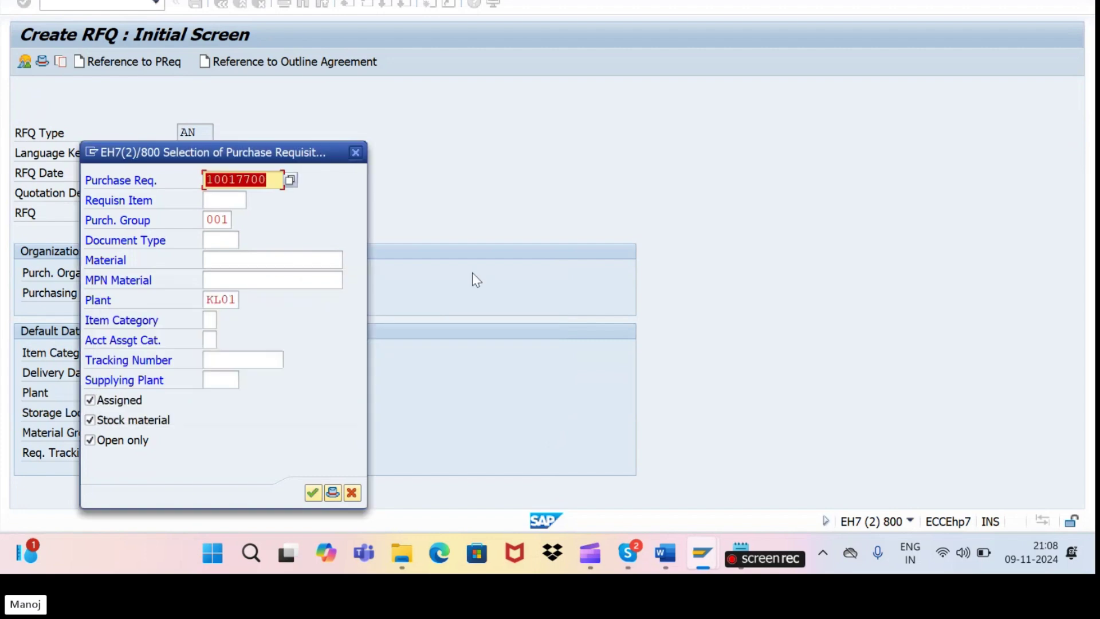
click(356, 152)
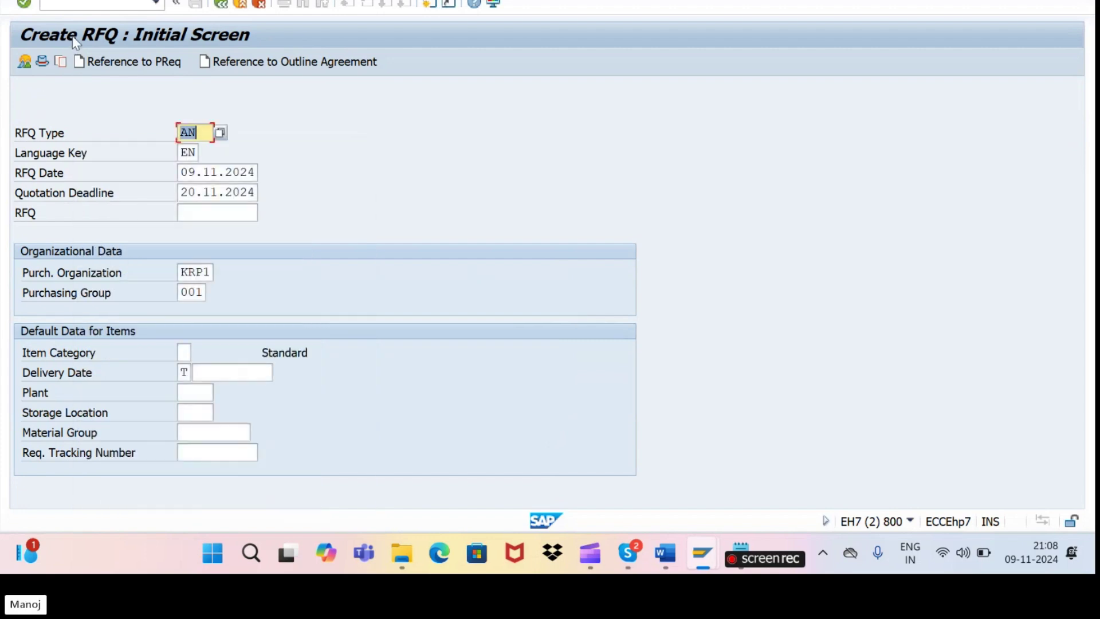
- Try the RFQ reference to the same purchase requisition without a plant, and close the selection dialog
click(116, 62)
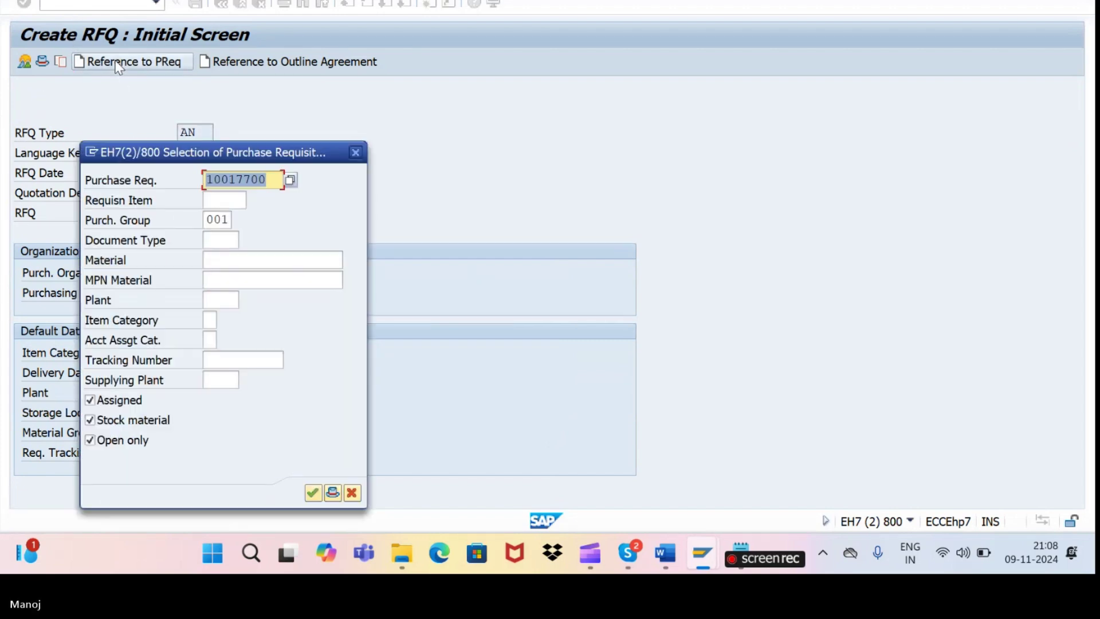
click(313, 493)
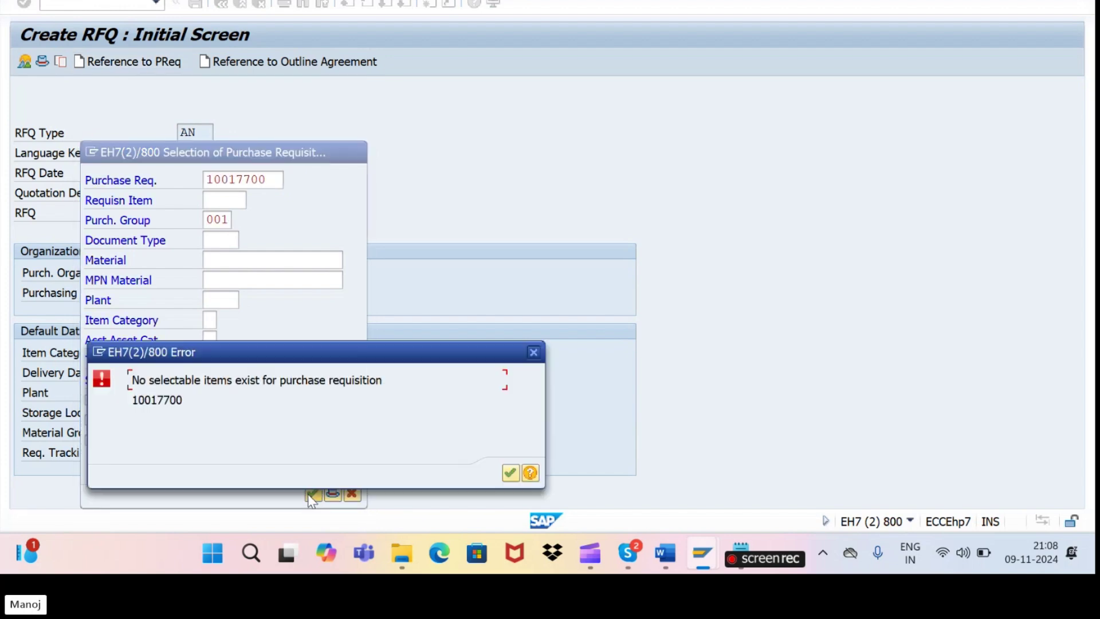
click(515, 474)
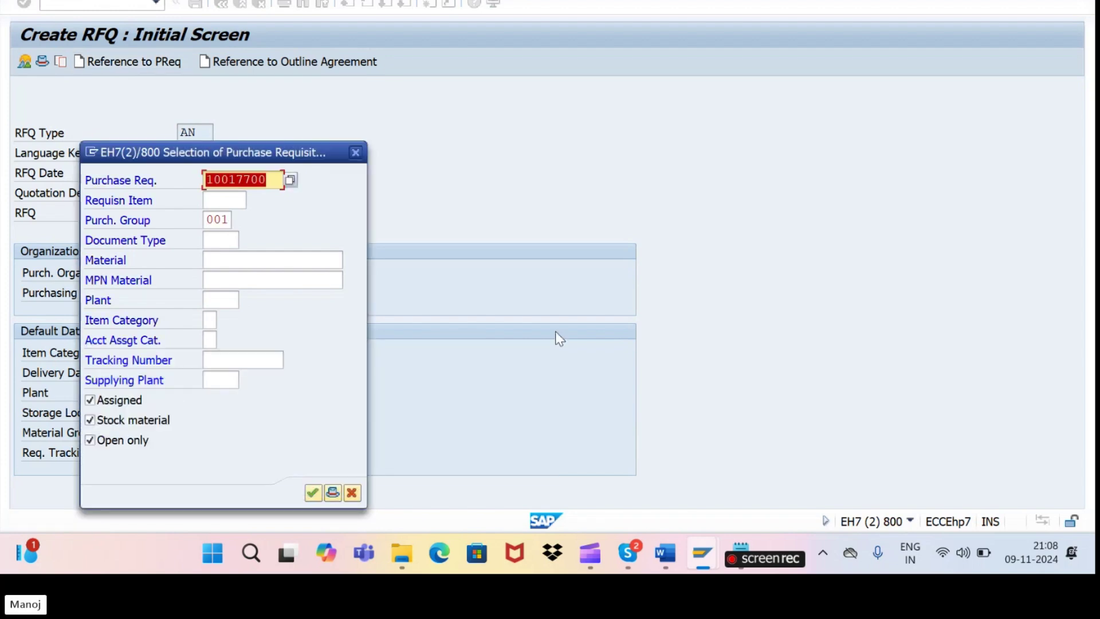
click(355, 152)
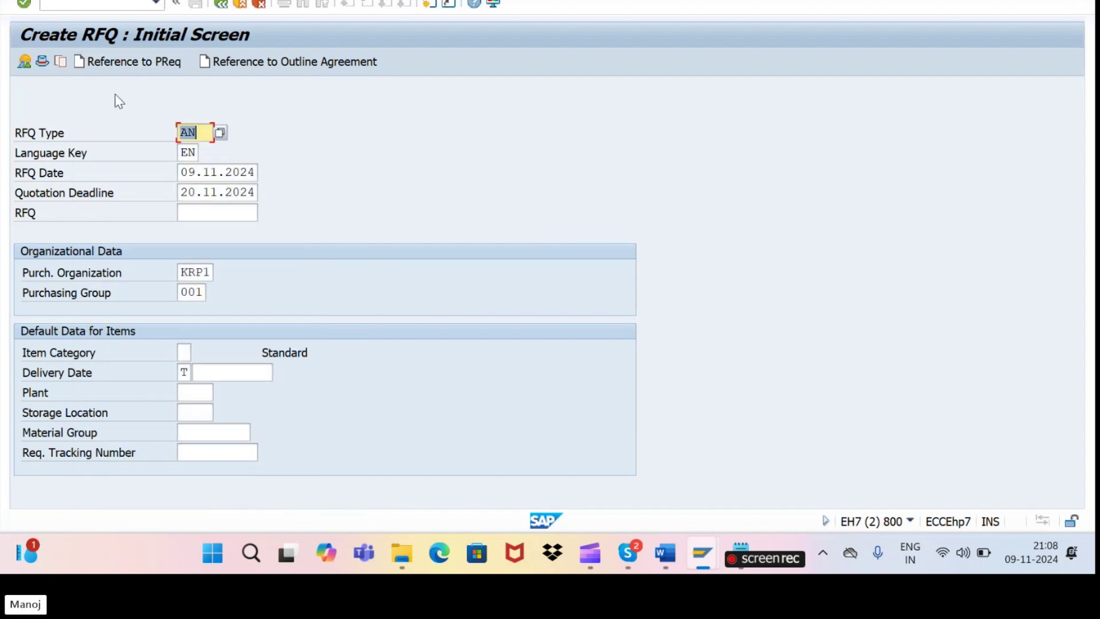
- Switch to the release procedure document in Word, examine the Step 09 transaction codes for releasing a requisition, and return to SAP
key(alt+Tab)
key(alt+Tab)
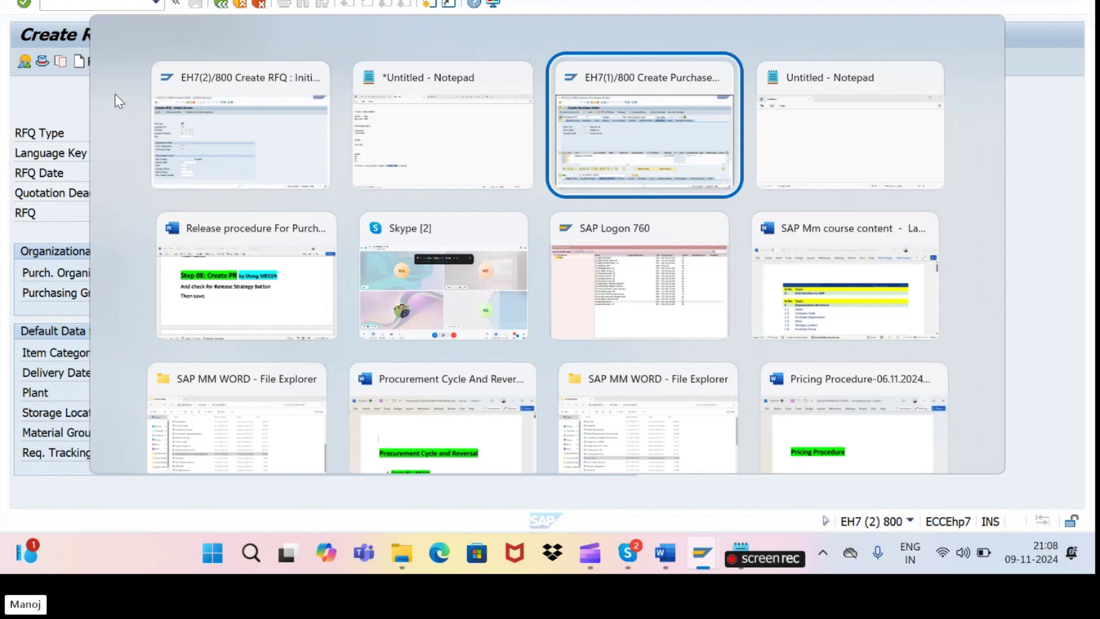
key(Left)
key(Left)
key(Down)
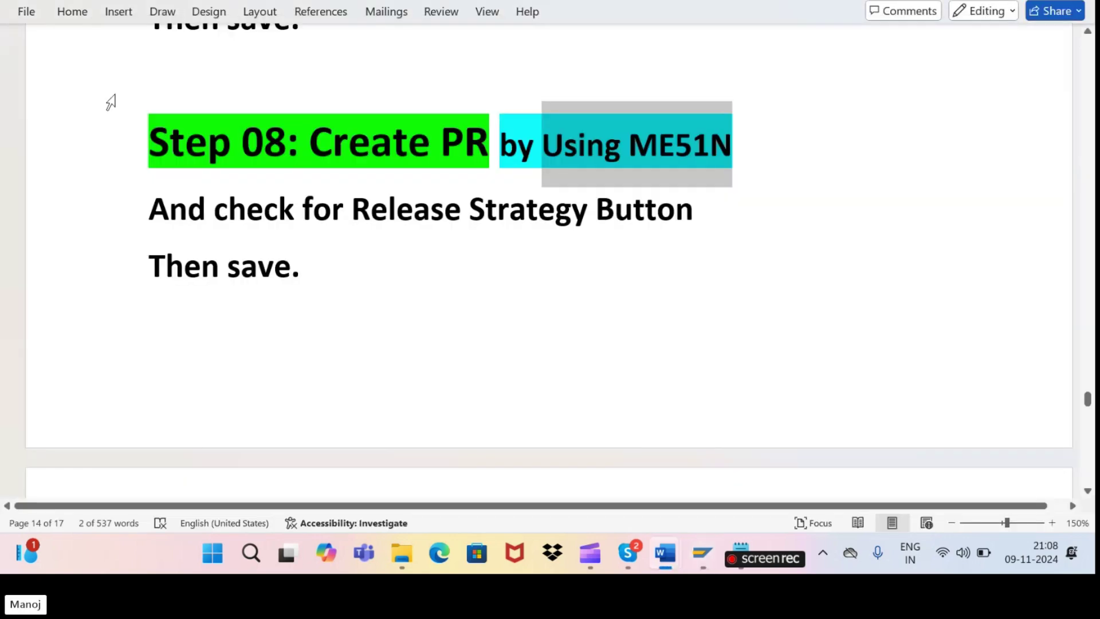
scroll(248, 300, down, 8)
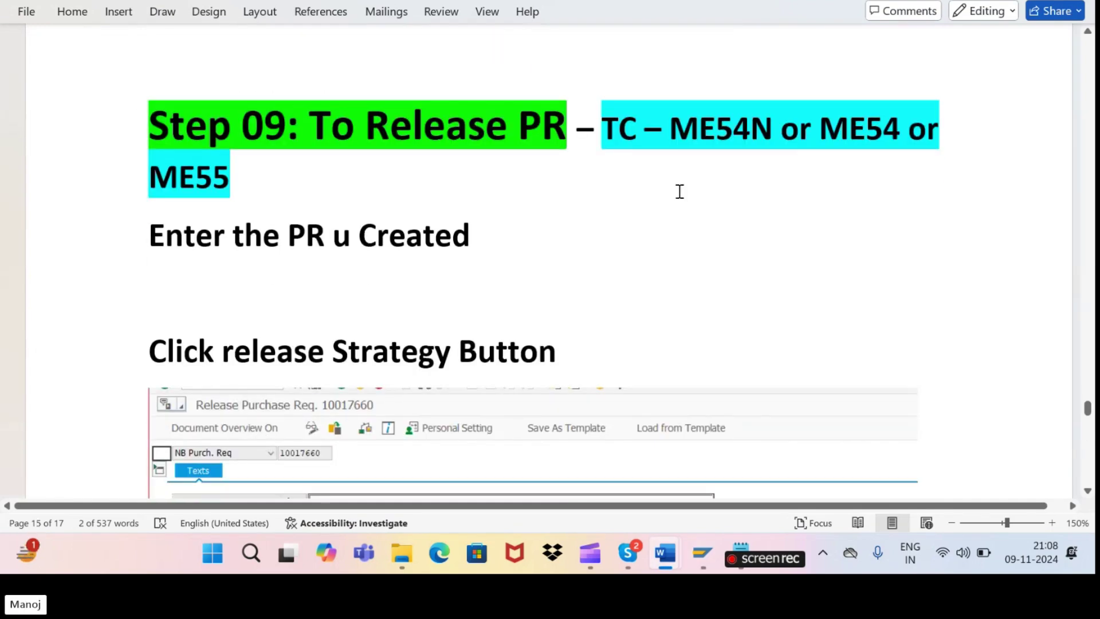
drag(693, 133, 751, 137)
click(757, 145)
drag(820, 136, 900, 137)
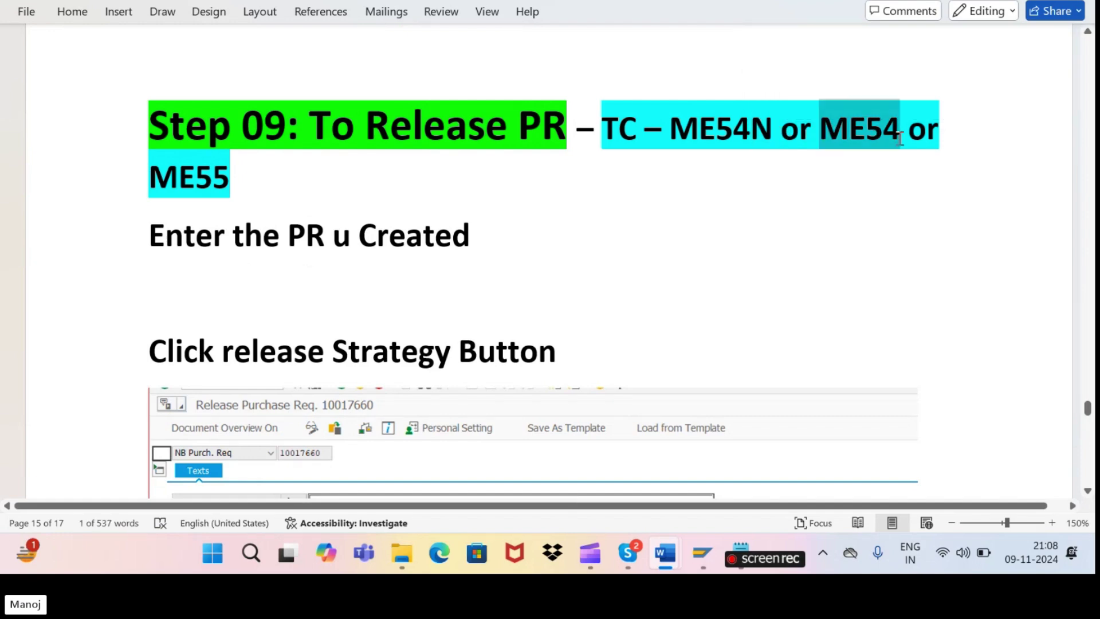
drag(232, 181, 186, 194)
drag(821, 133, 901, 129)
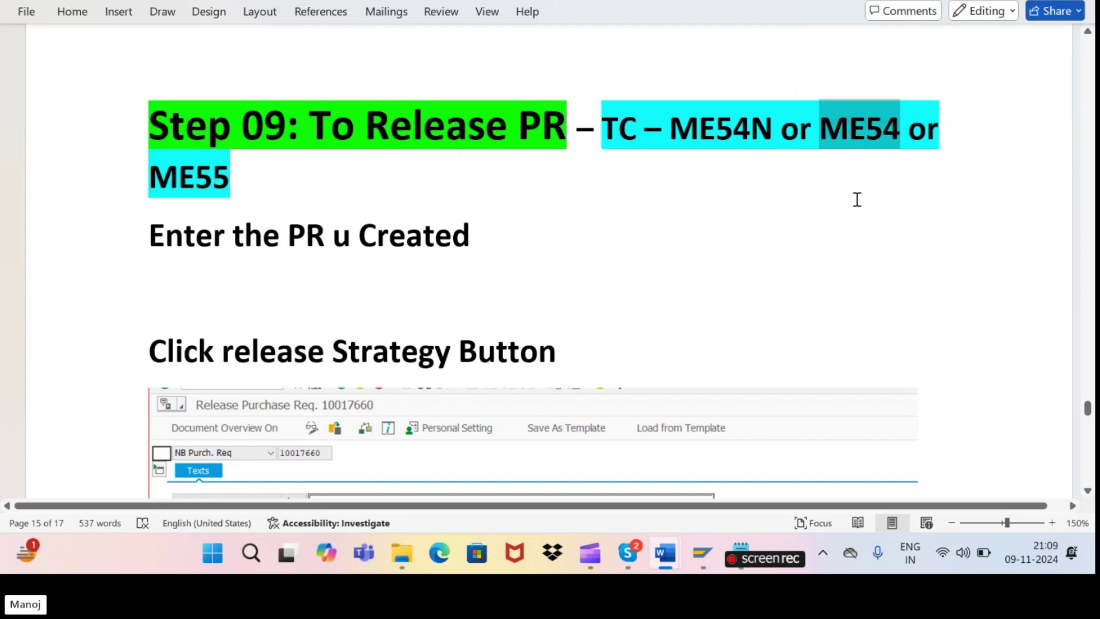
click(723, 255)
key(alt+Tab)
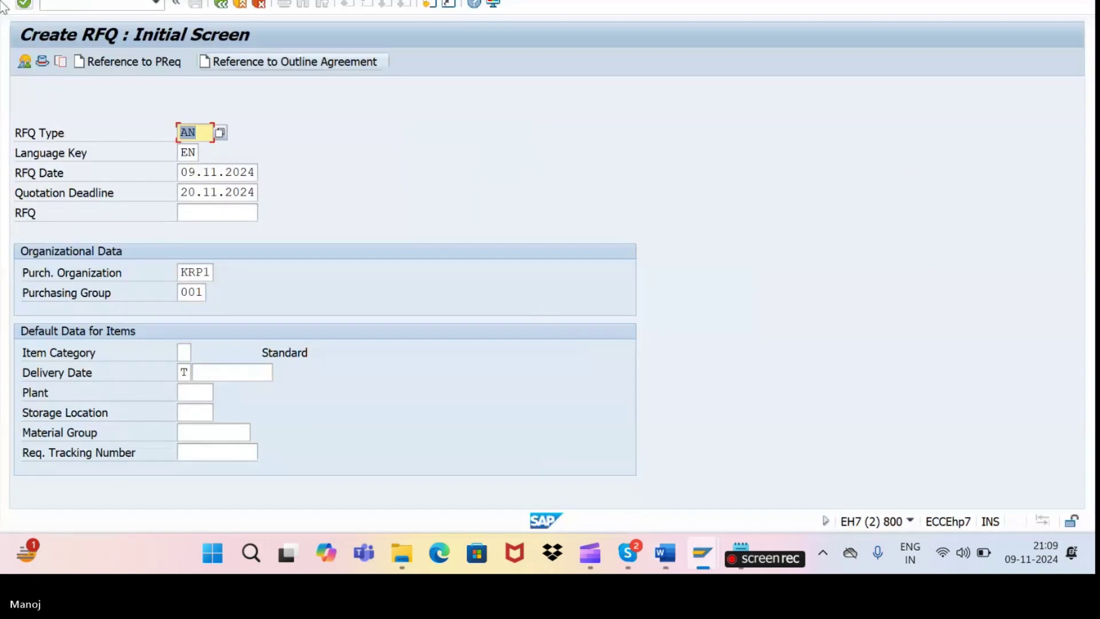
- Open the requisition release transaction ME54N in SAP and dismiss the information message about the previous requisition
click(50, 4)
text(/NME54N)
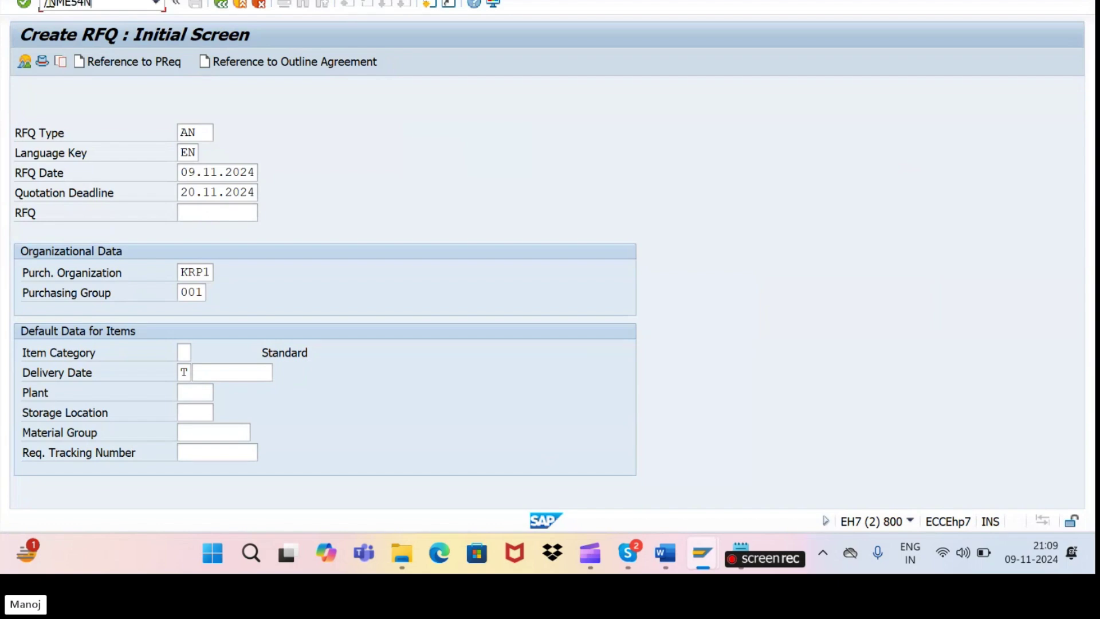
key(Return)
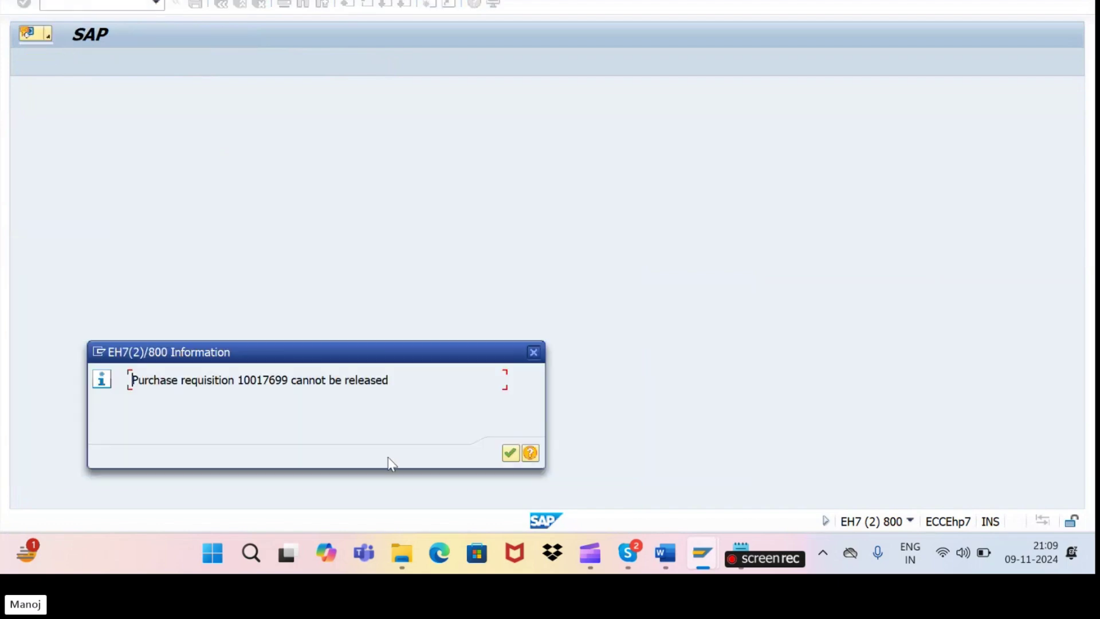
click(510, 453)
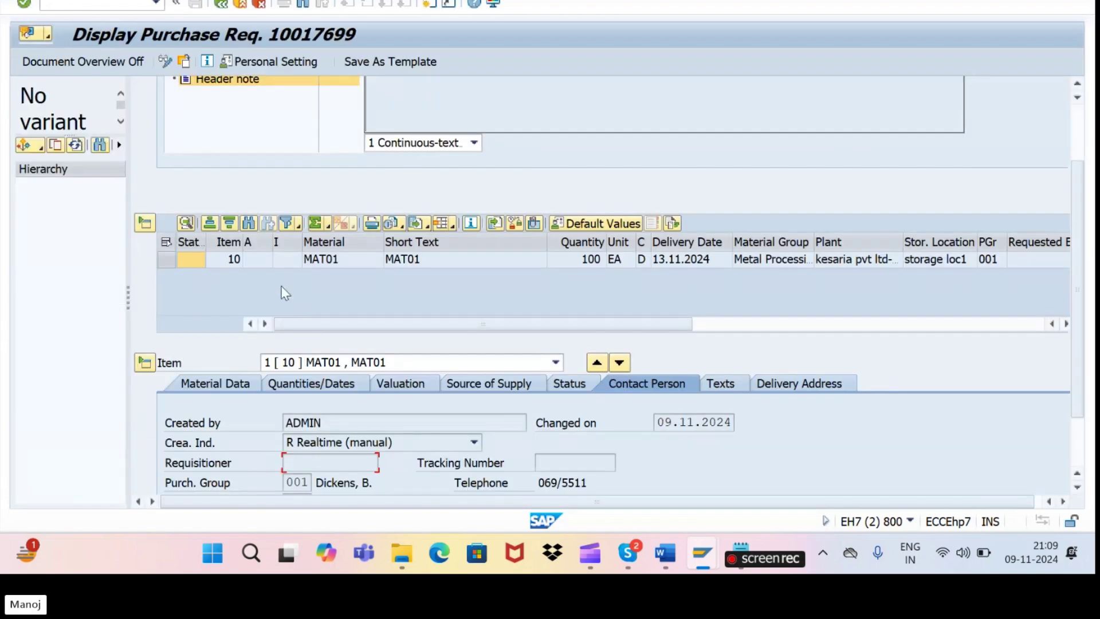
click(442, 325)
key(Return)
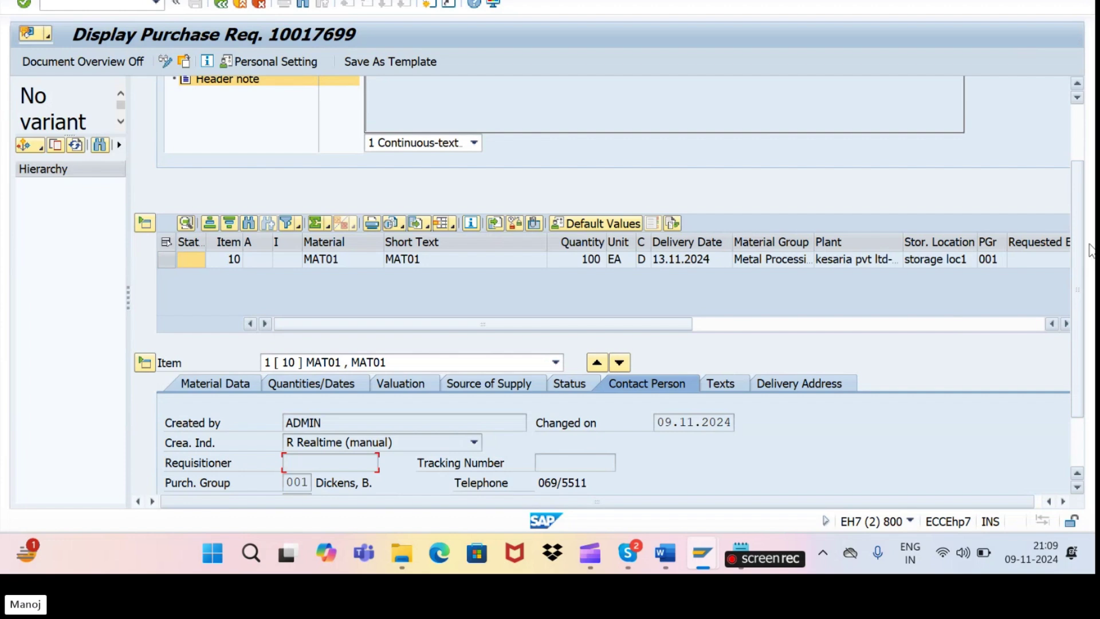
- Display purchase requisition 10017700 and examine its item release strategy, including the status of the MG manager release code
scroll(1077, 250, up, 3)
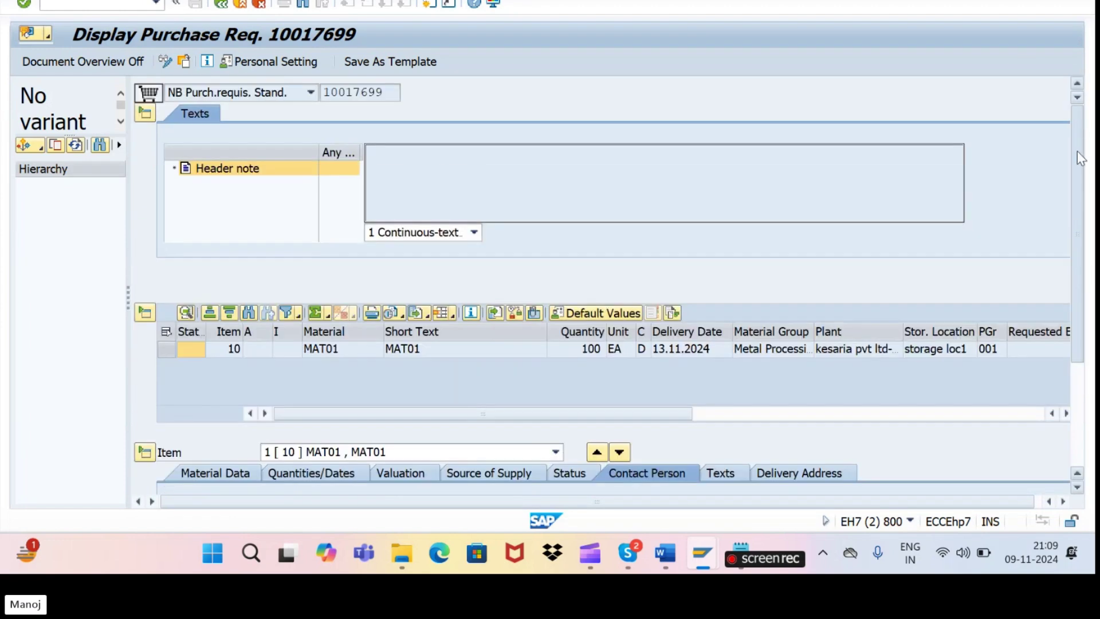
click(205, 60)
key(BackSpace)
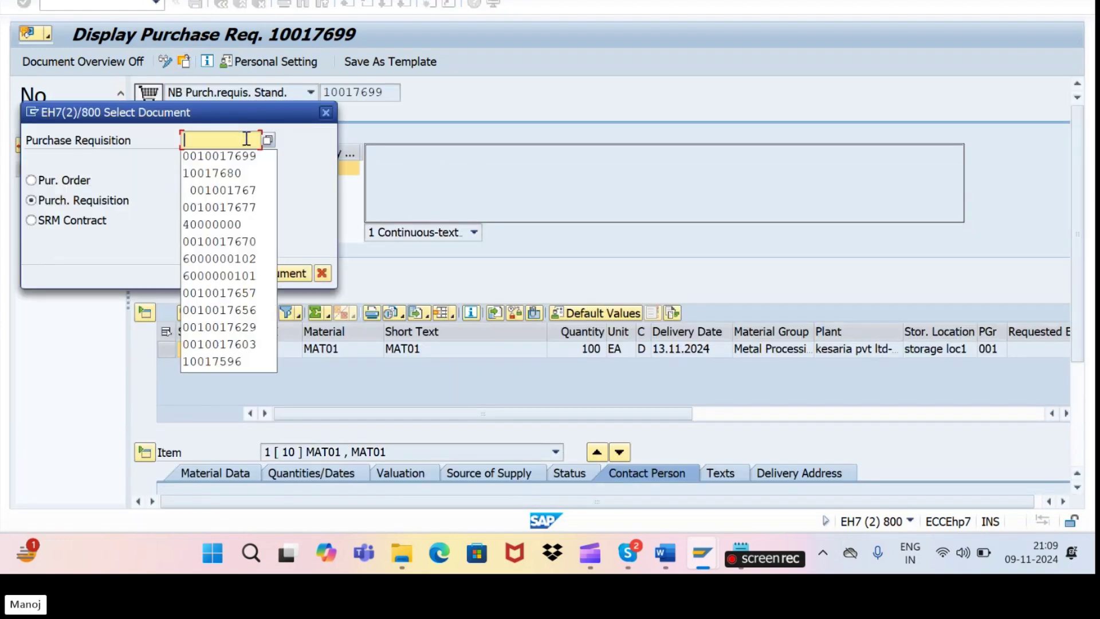
text(10017700)
key(Return)
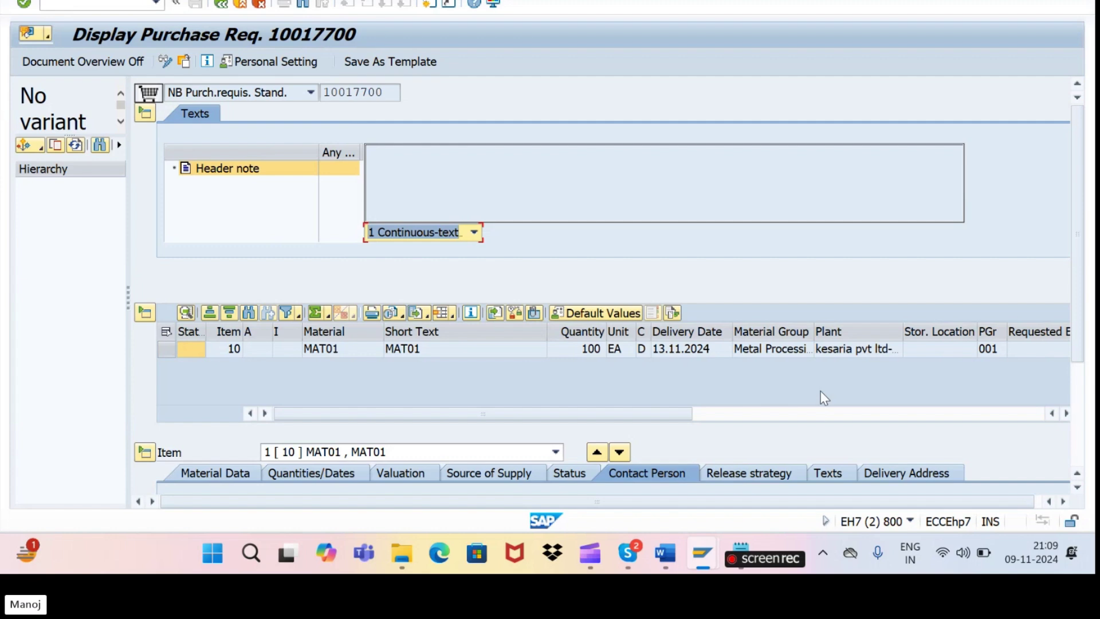
click(739, 472)
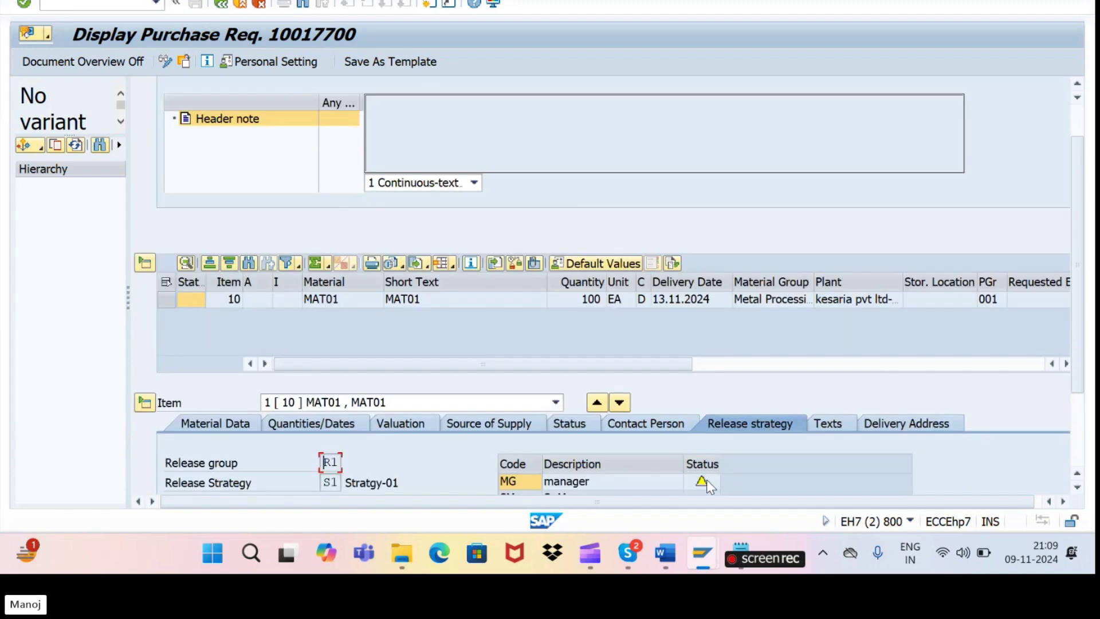
drag(1078, 267, 1078, 301)
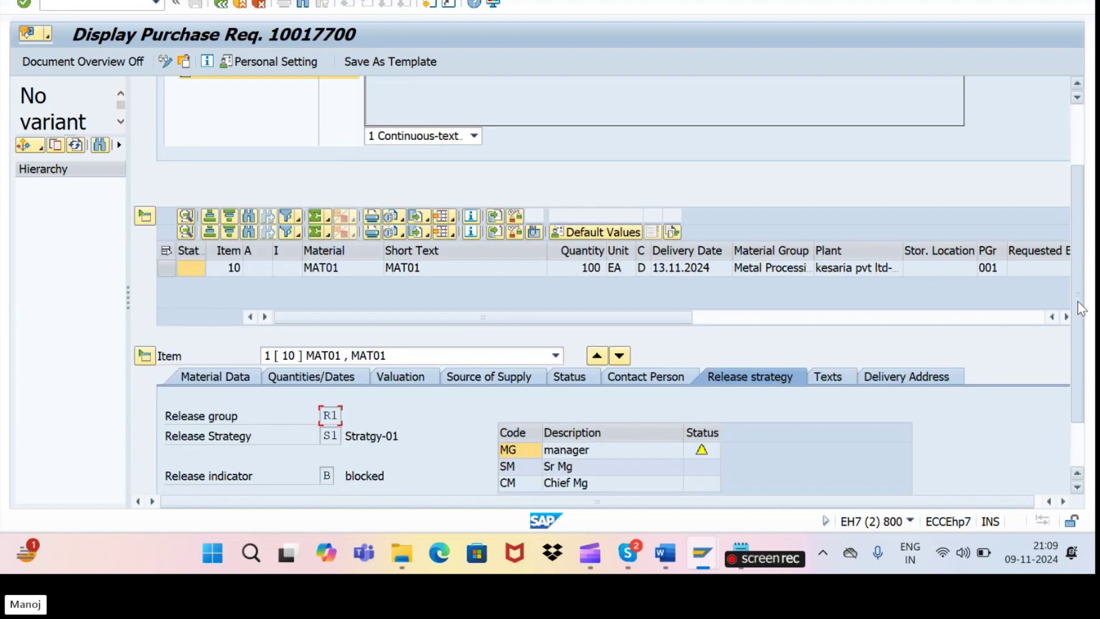
click(709, 410)
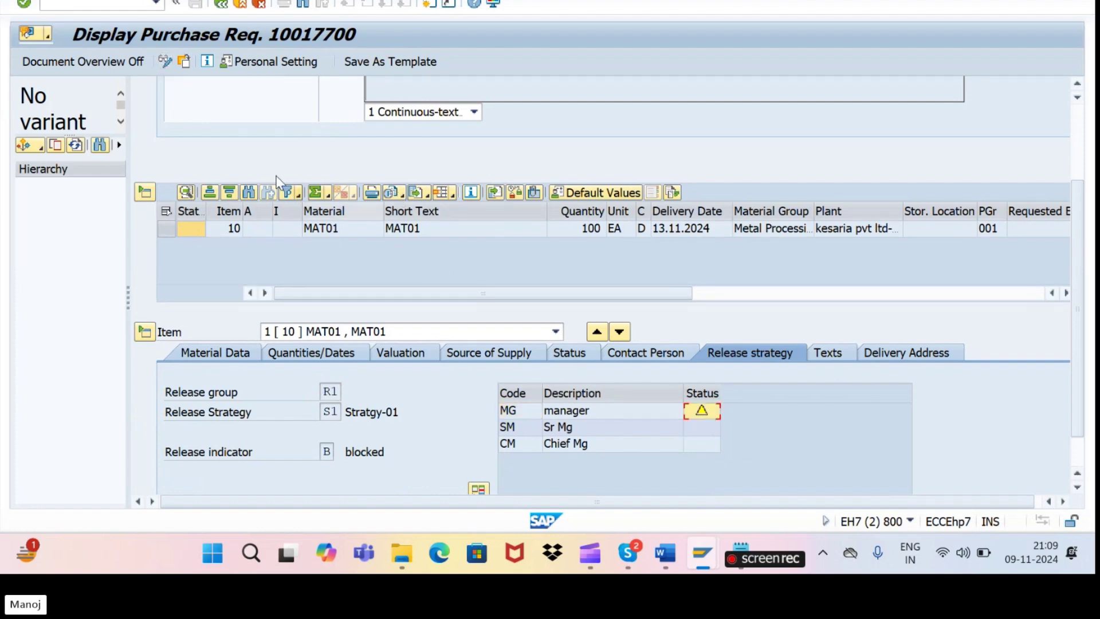
- Try to switch purchase requisition 10017700 out of display mode to process its release codes
click(164, 61)
scroll(1077, 278, down, 5)
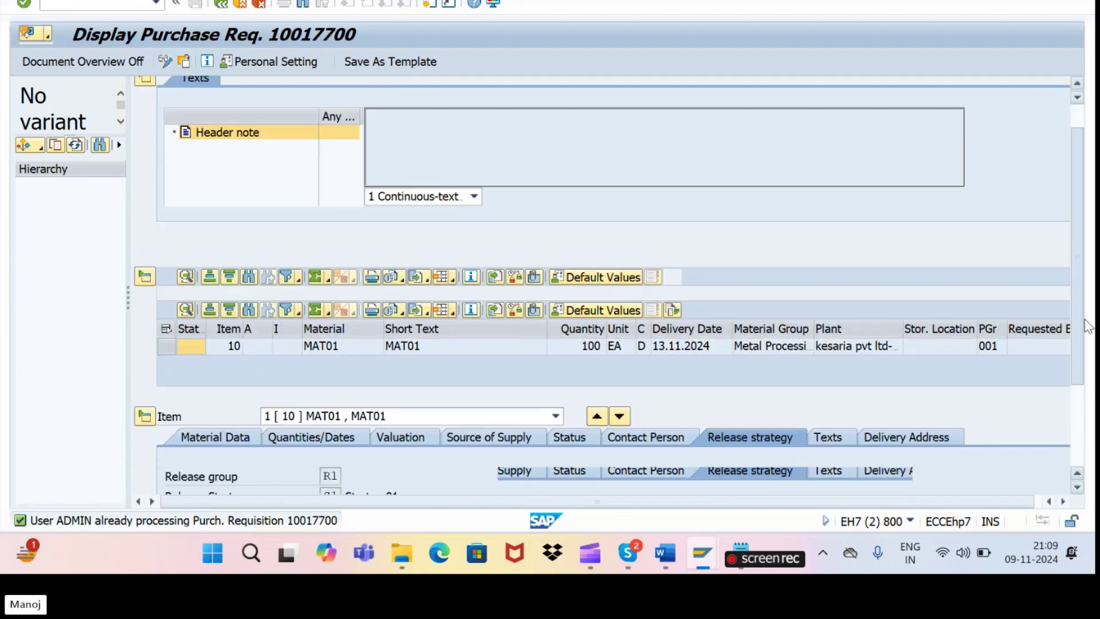
click(703, 369)
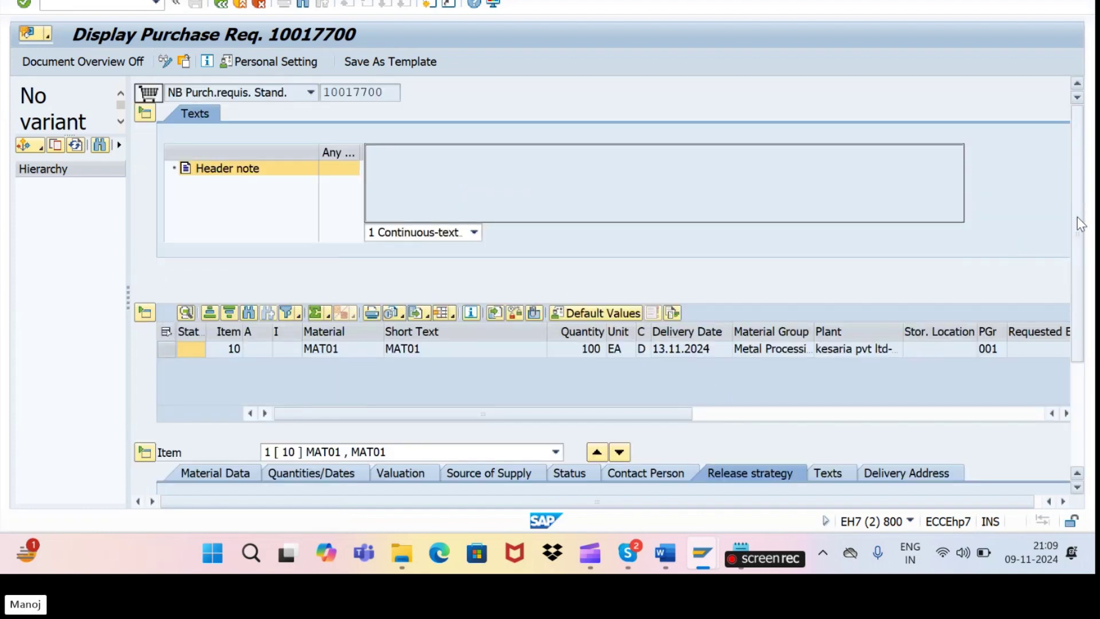
drag(1078, 216, 1072, 411)
click(702, 369)
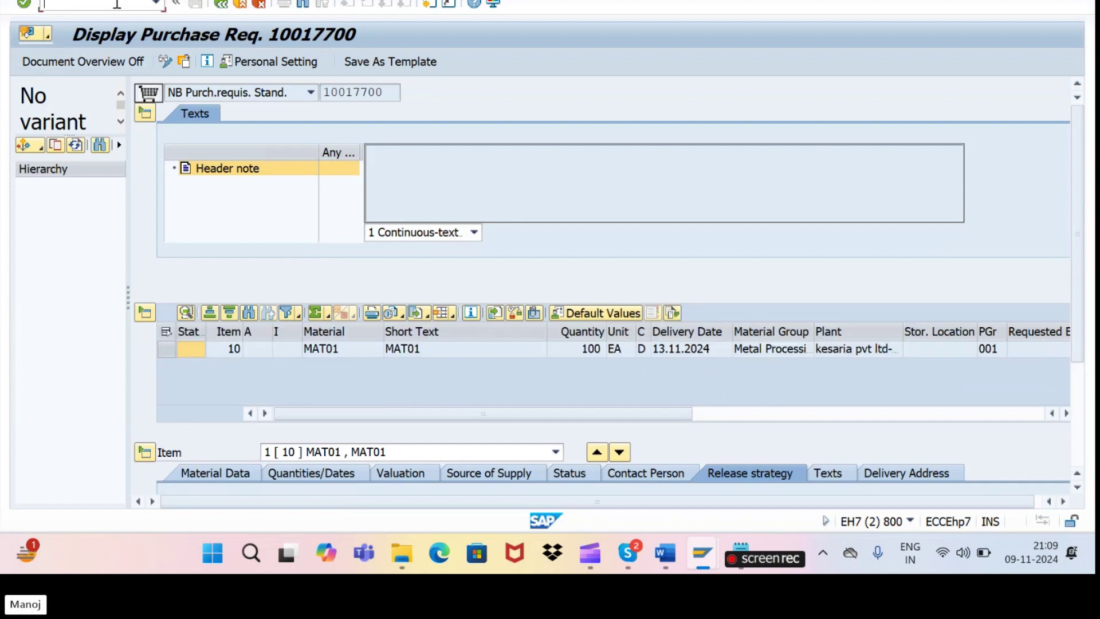
- Check the alternative release transaction codes in the Word document, return to SAP and open transaction ME54
key(alt+Tab)
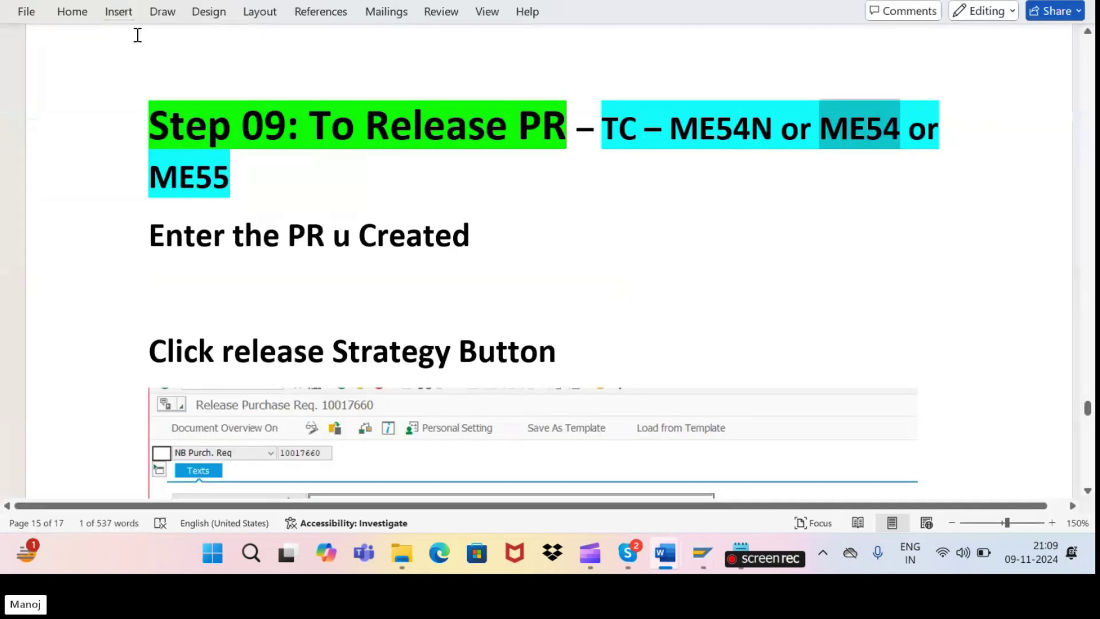
click(791, 173)
key(alt+Tab)
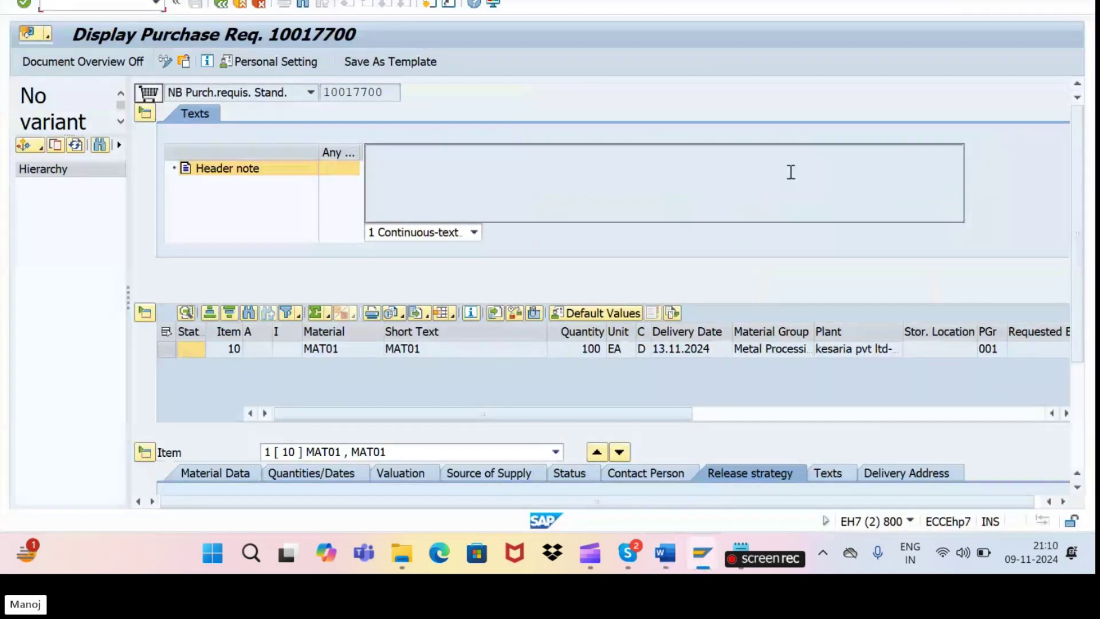
text(/)
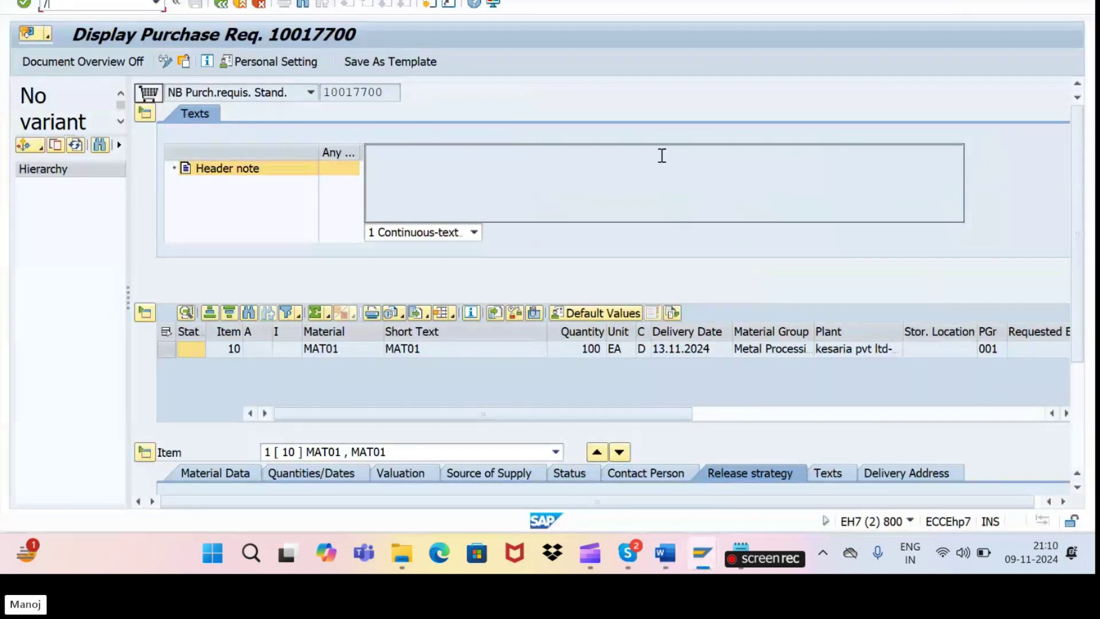
text(NME54)
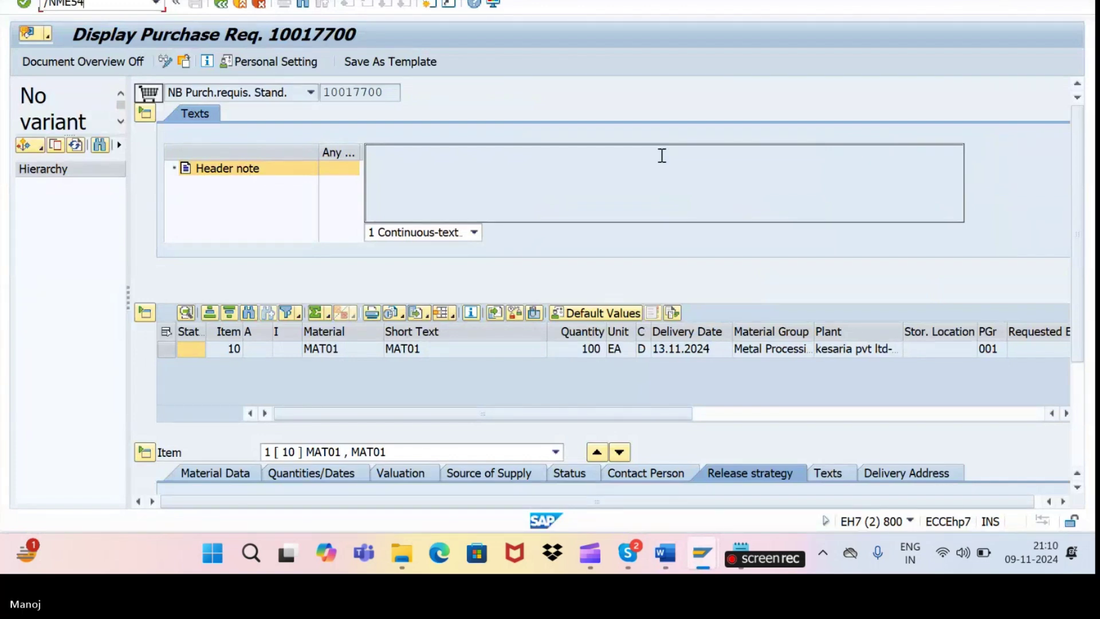
key(Return)
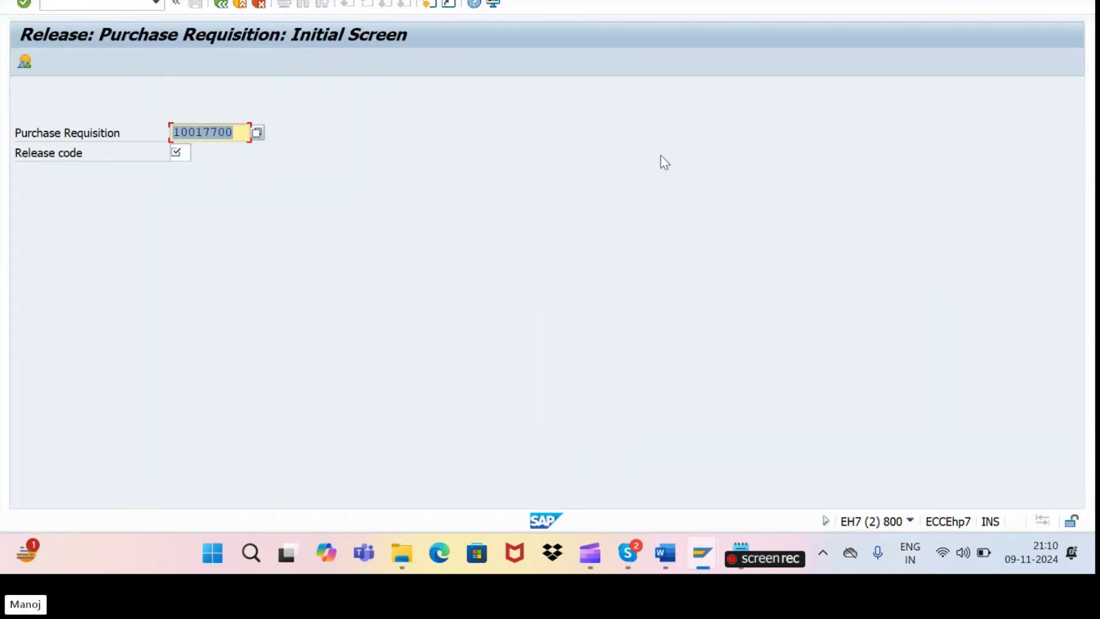
- Try to open purchase requisition 10017700 for release with release code MG
click(181, 152)
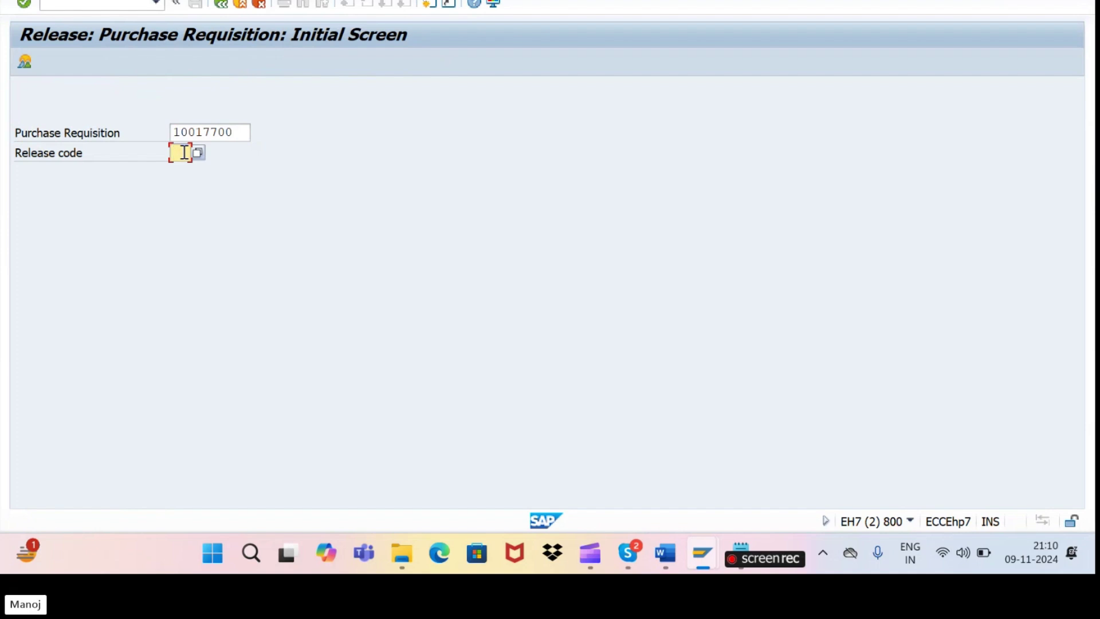
text(MG)
click(22, 6)
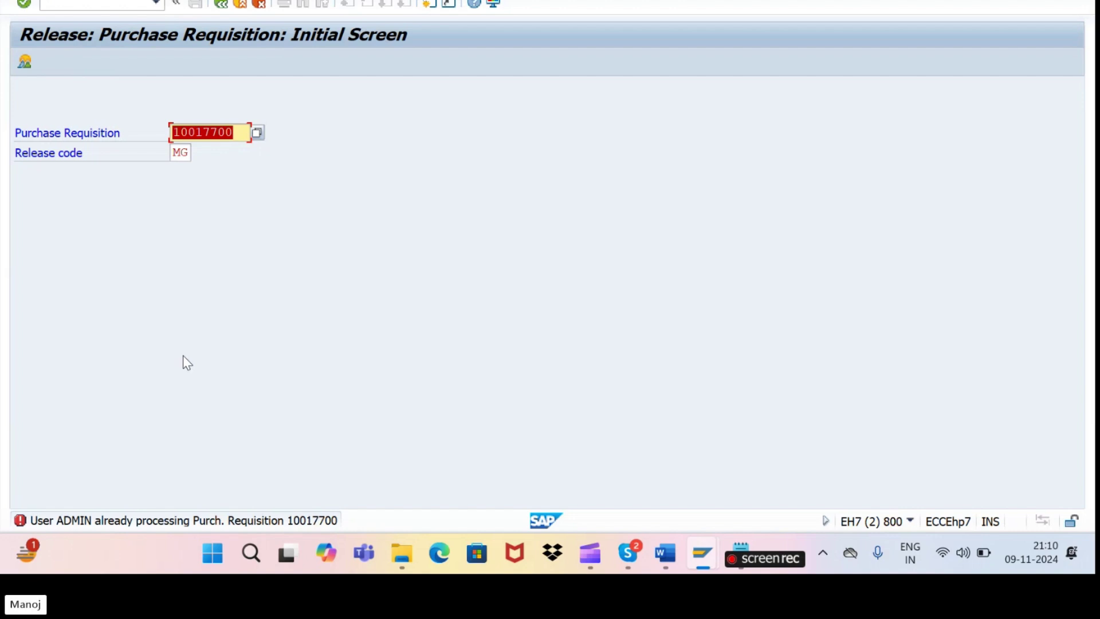
click(629, 553)
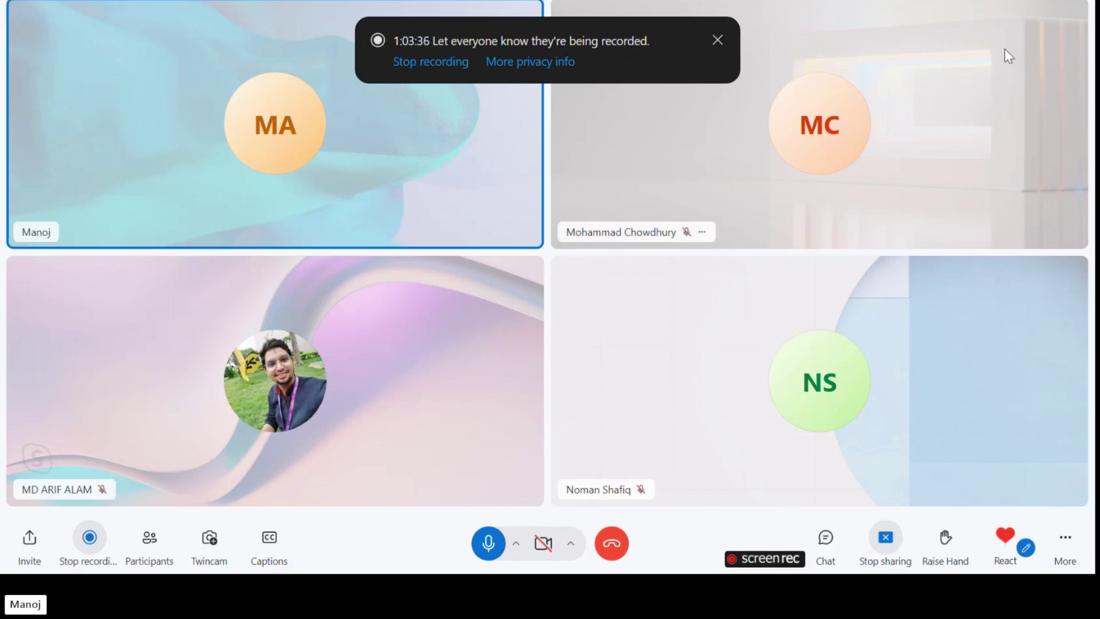
key(alt+Tab)
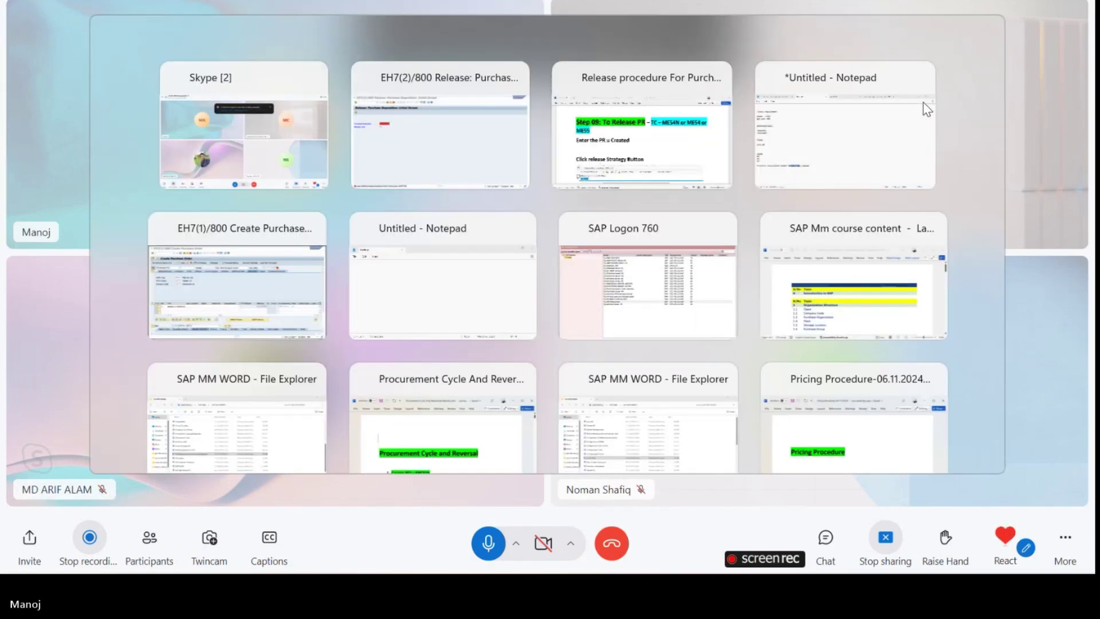
key(Escape)
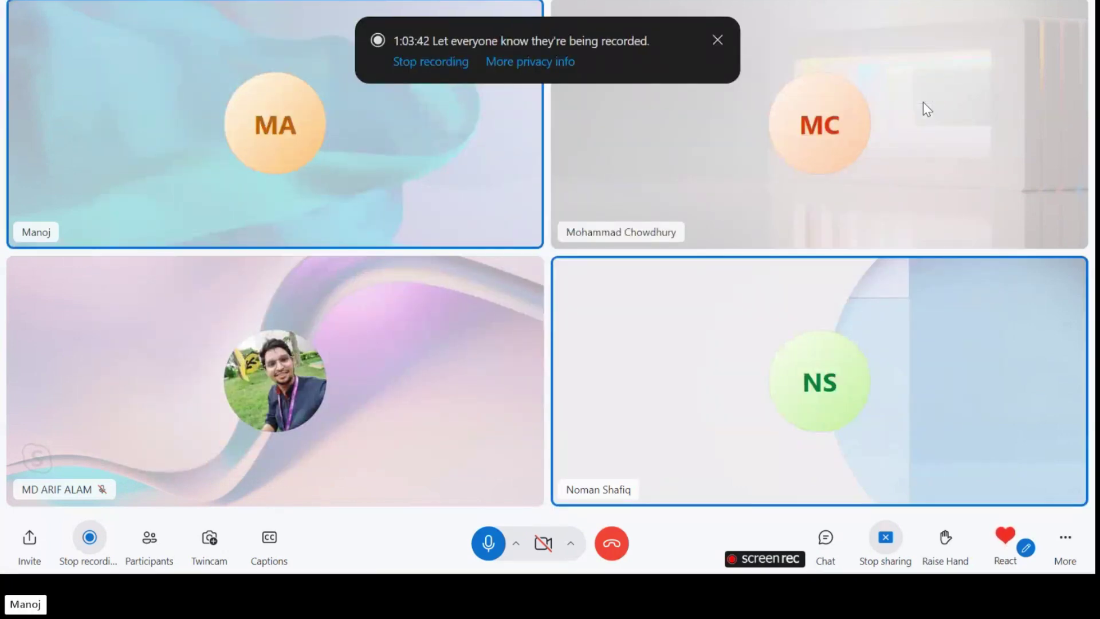
key(alt+Tab)
key(Right)
key(Left)
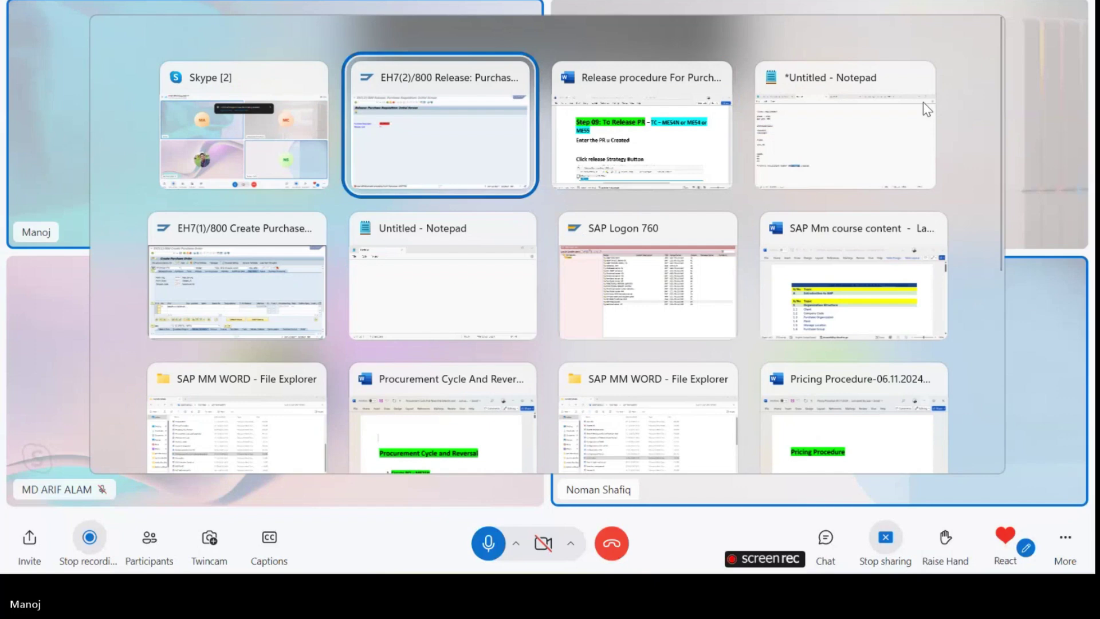
key(Return)
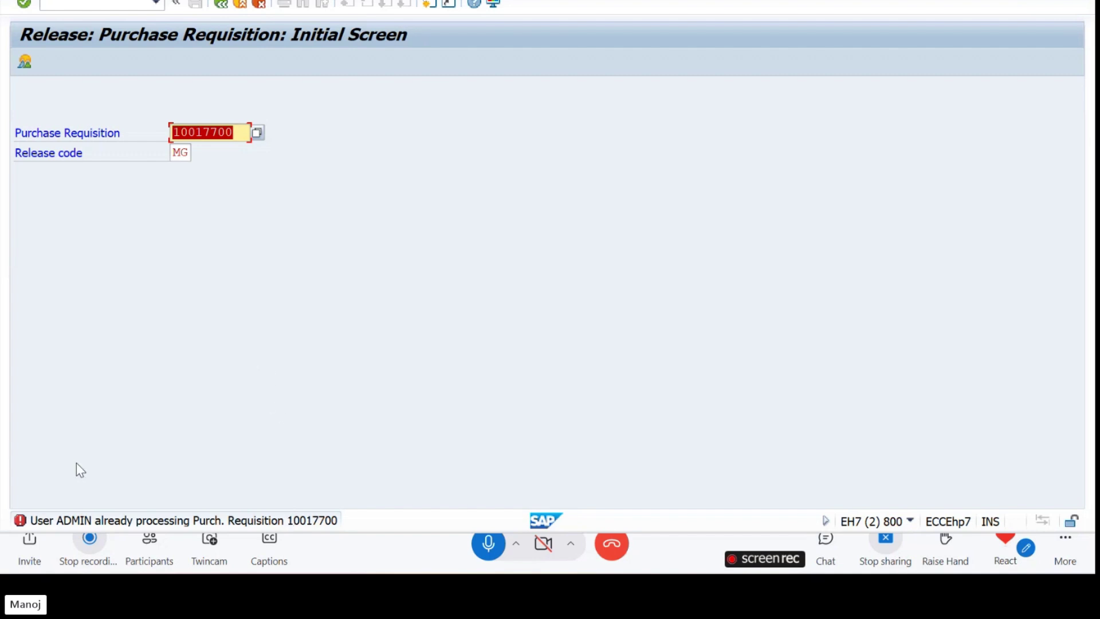
- Open the detailed text of the error message for the requisition release attempt
click(264, 527)
click(267, 521)
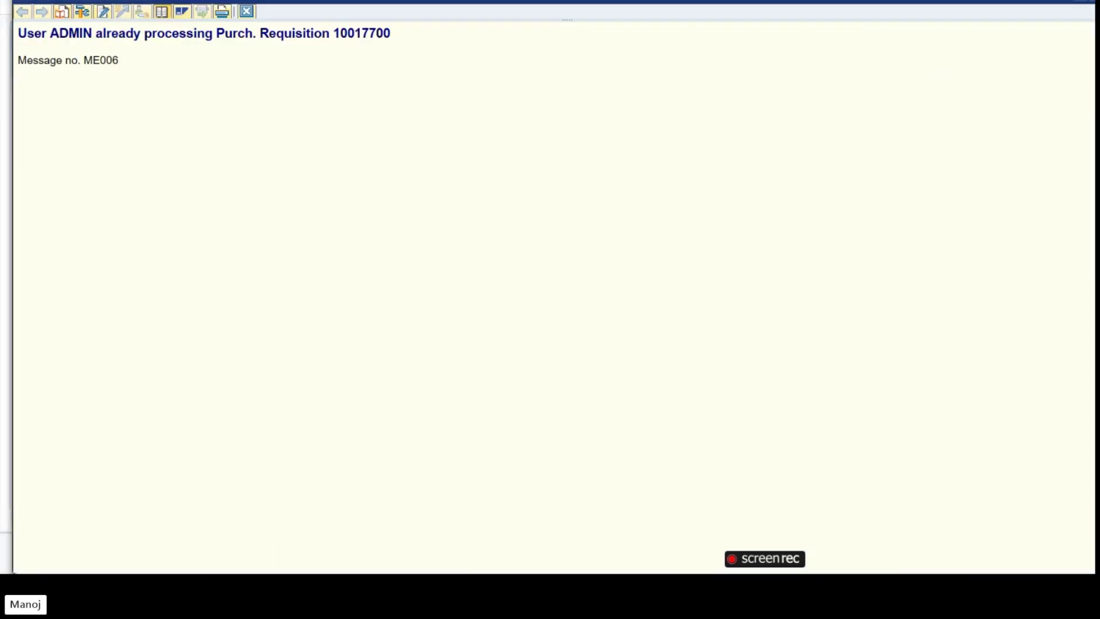
key(alt+Tab)
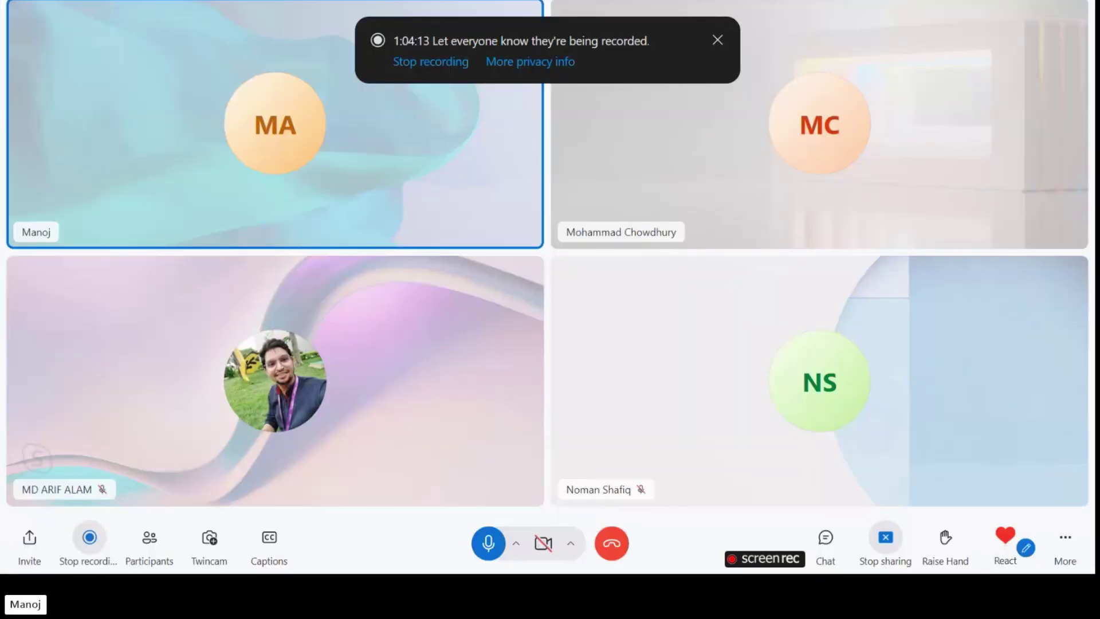
key(alt+Tab)
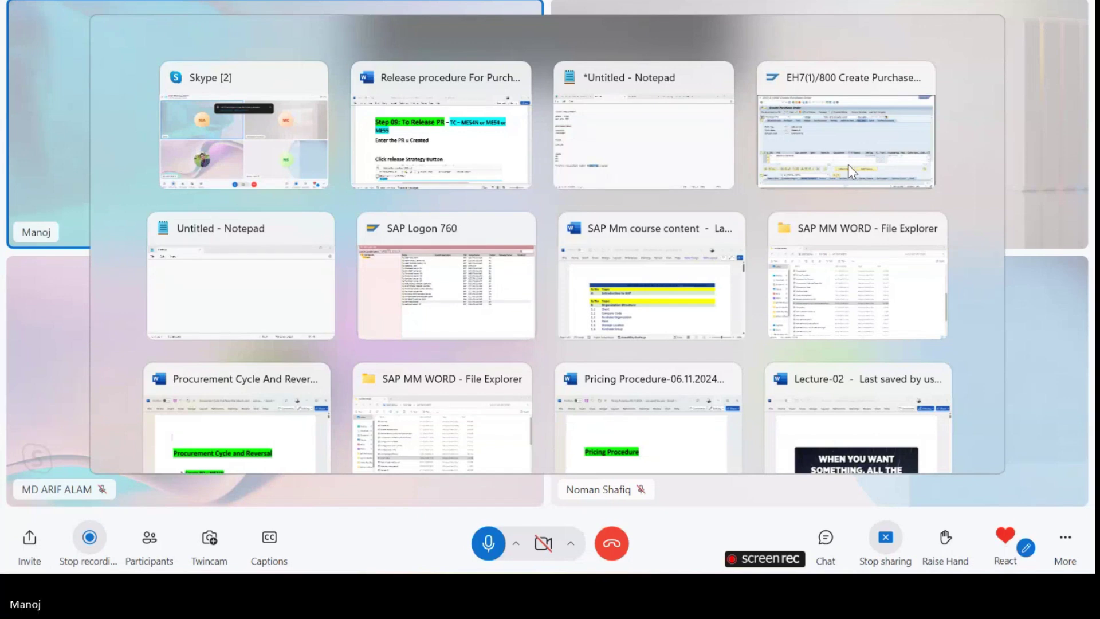
key(Escape)
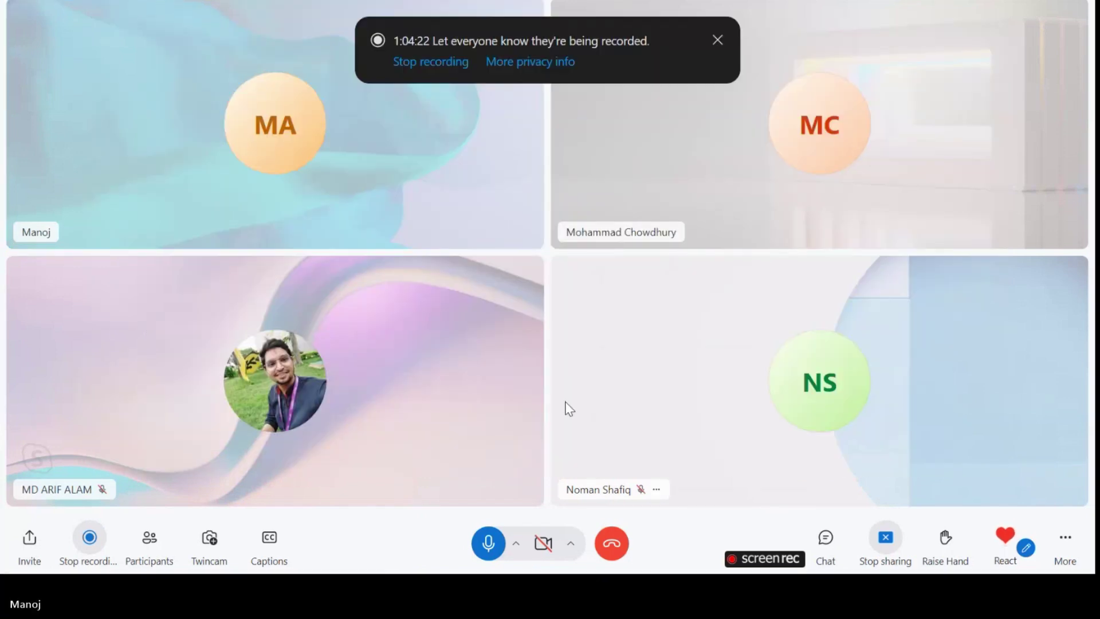
- Switch to the SAP purchase order session, open transaction ME54N there, and dismiss the information message
key(super+d)
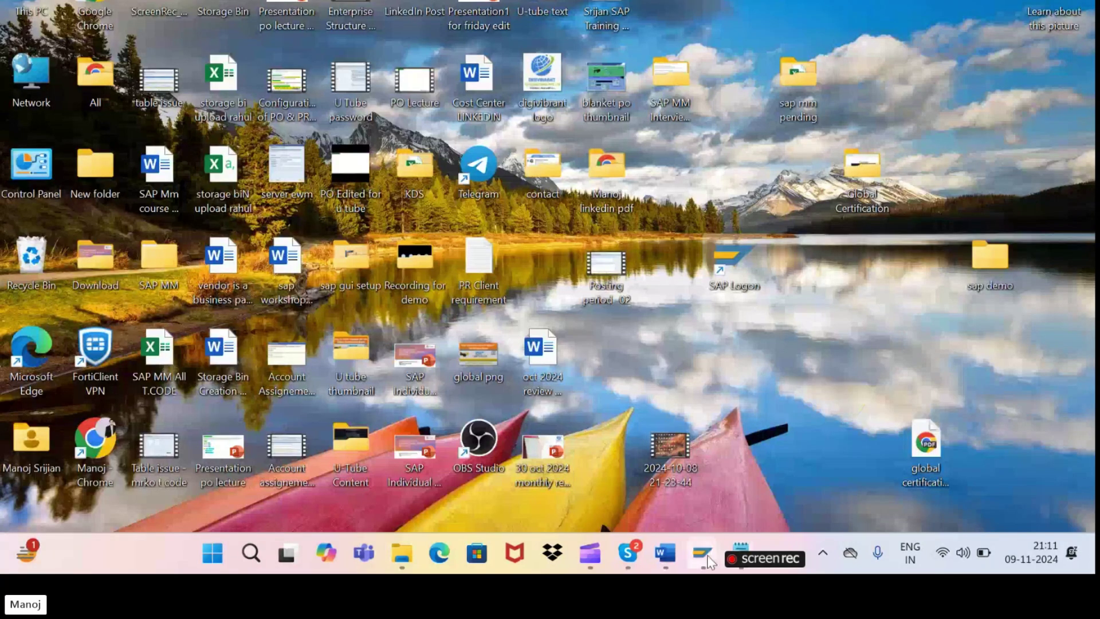
mouse_move(702, 553)
click(778, 474)
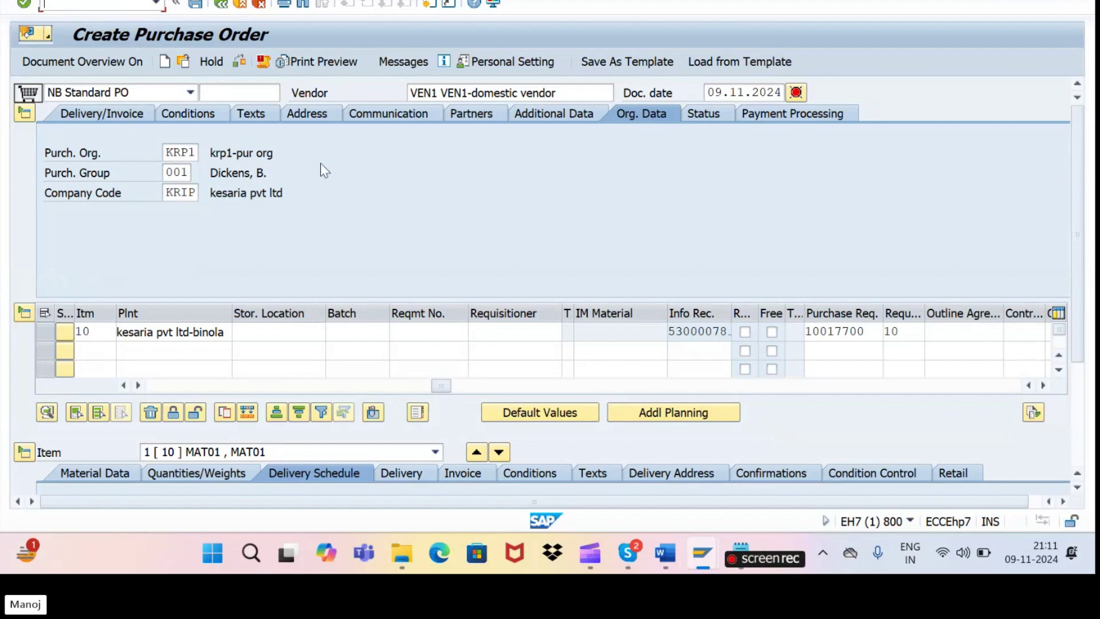
mouse_move(700, 556)
text(/OM)
key(BackSpace)
key(BackSpace)
text(NME54N)
key(Return)
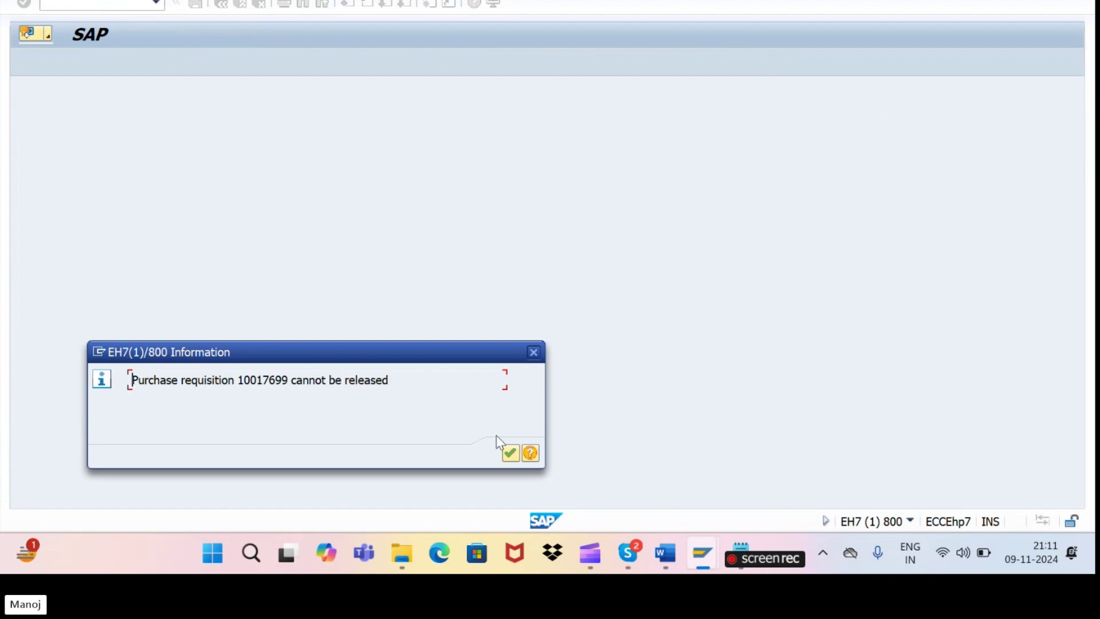
click(510, 453)
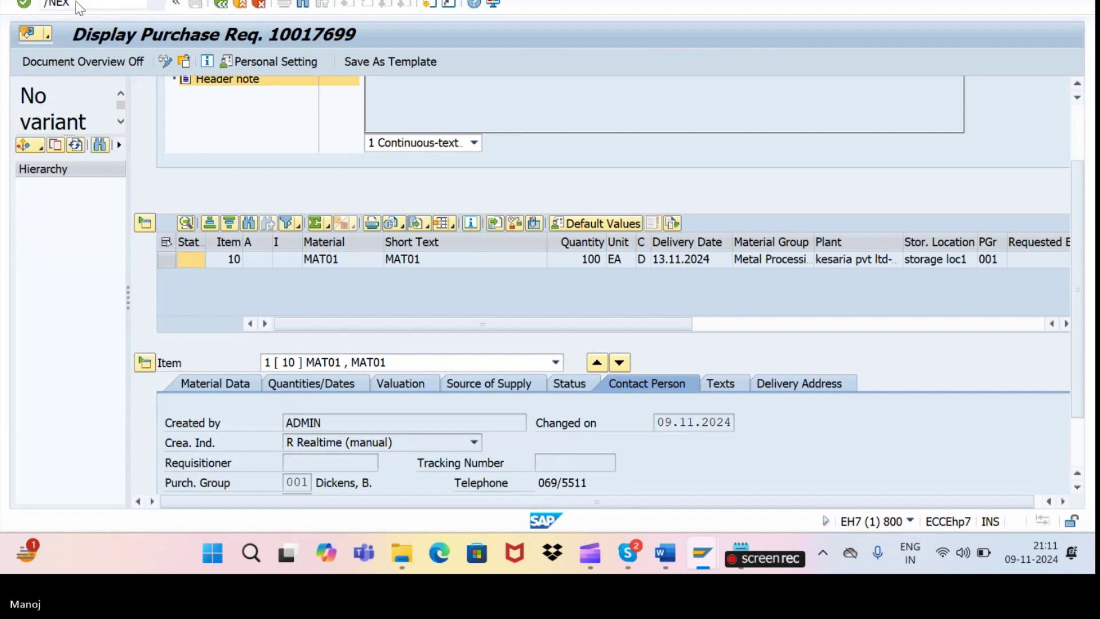
- End the session with /NEX, reopen the SAP Class server connection, and submit the user name and password
key(super+d)
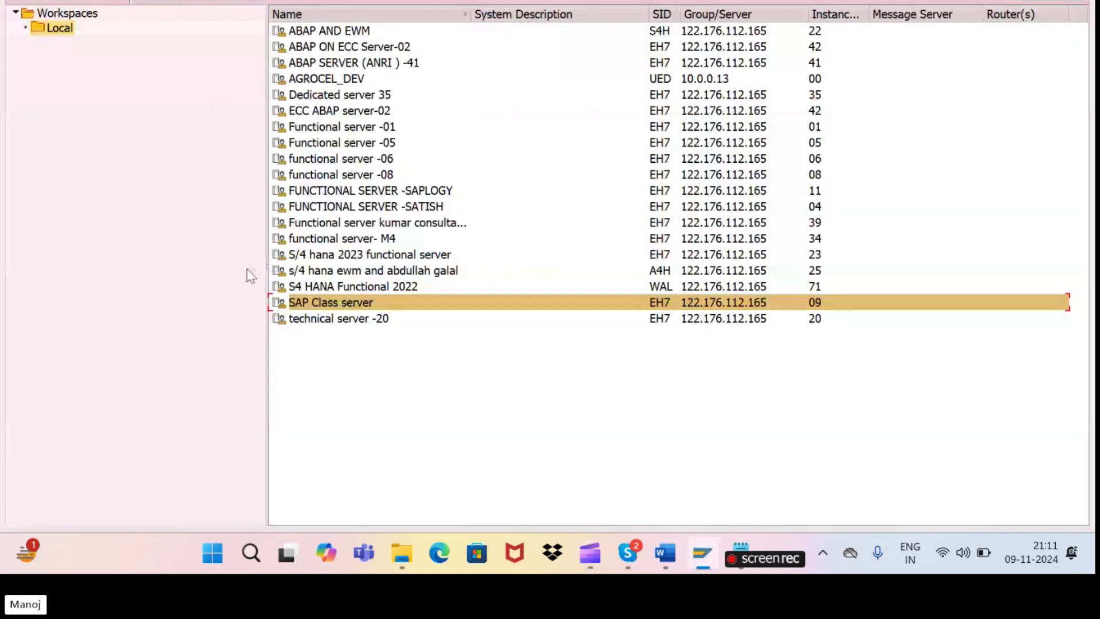
double_click(319, 309)
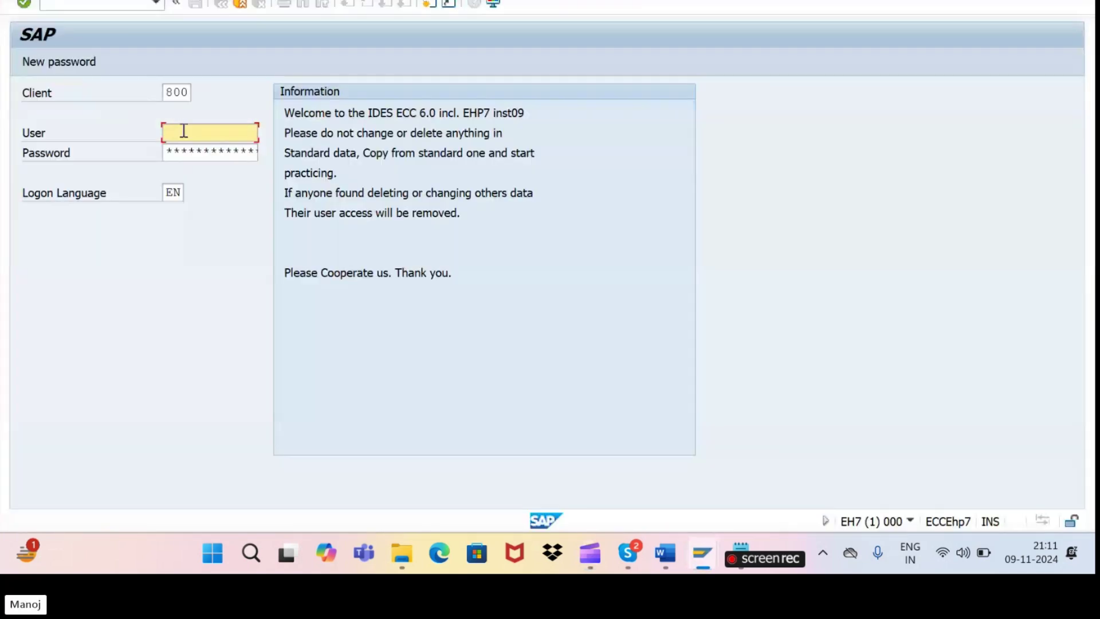
click(182, 130)
click(190, 148)
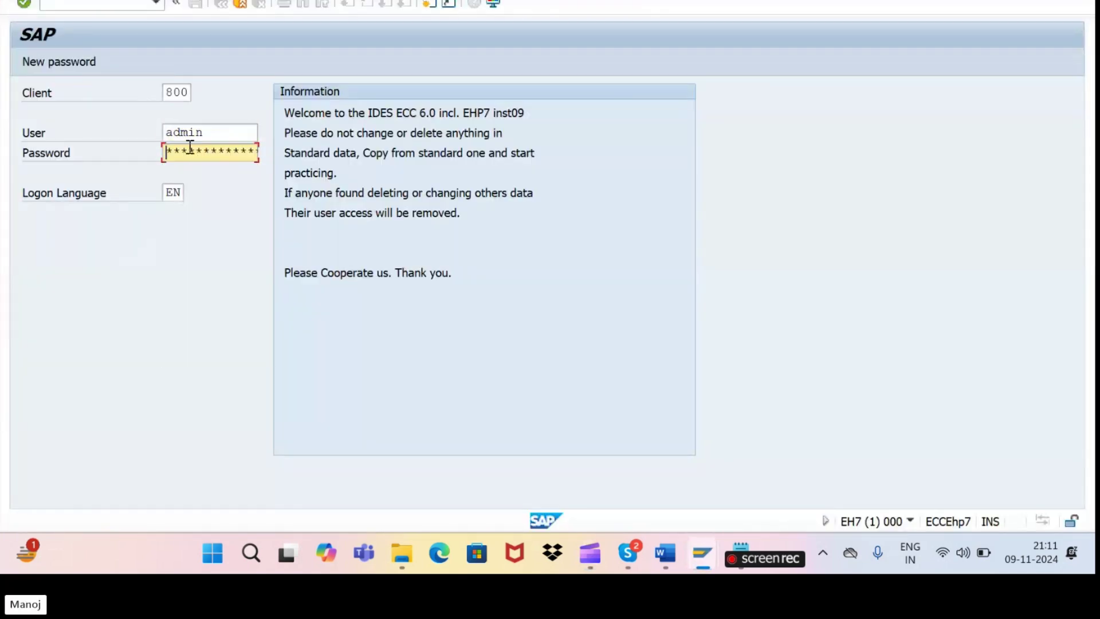
key(Caps_Lock)
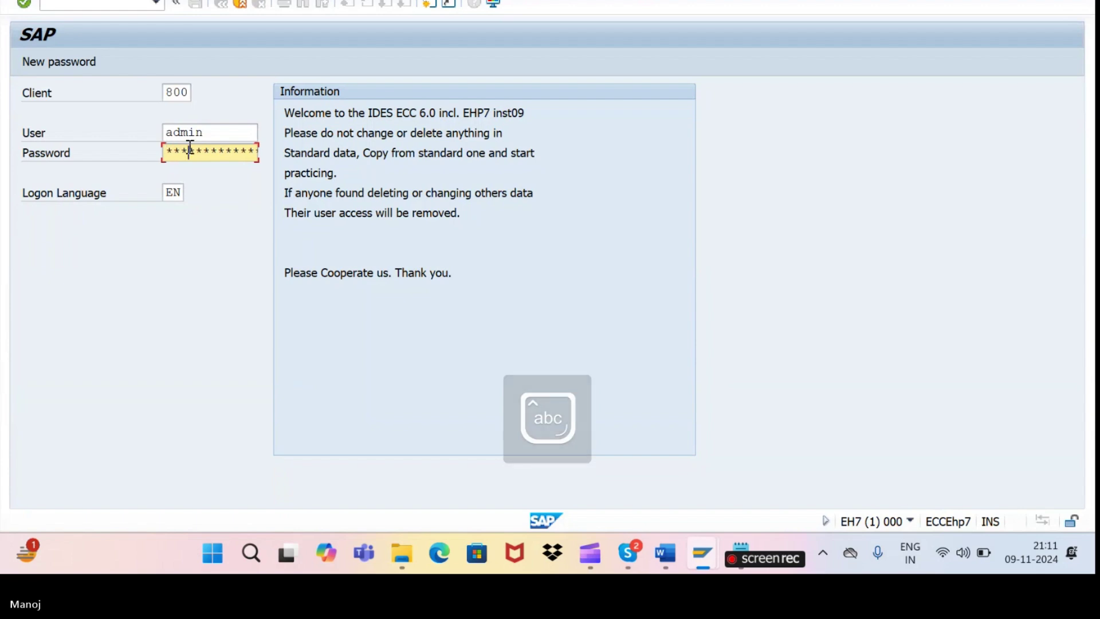
key(Return)
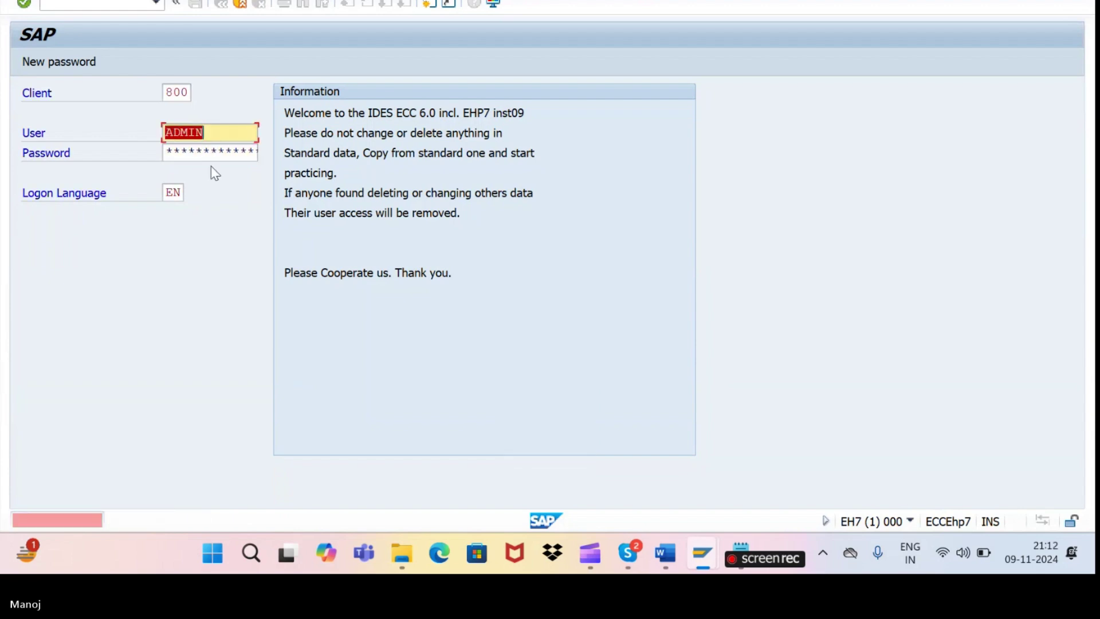
- Re-enter the password to log on to the server and dismiss the logon information message
click(192, 152)
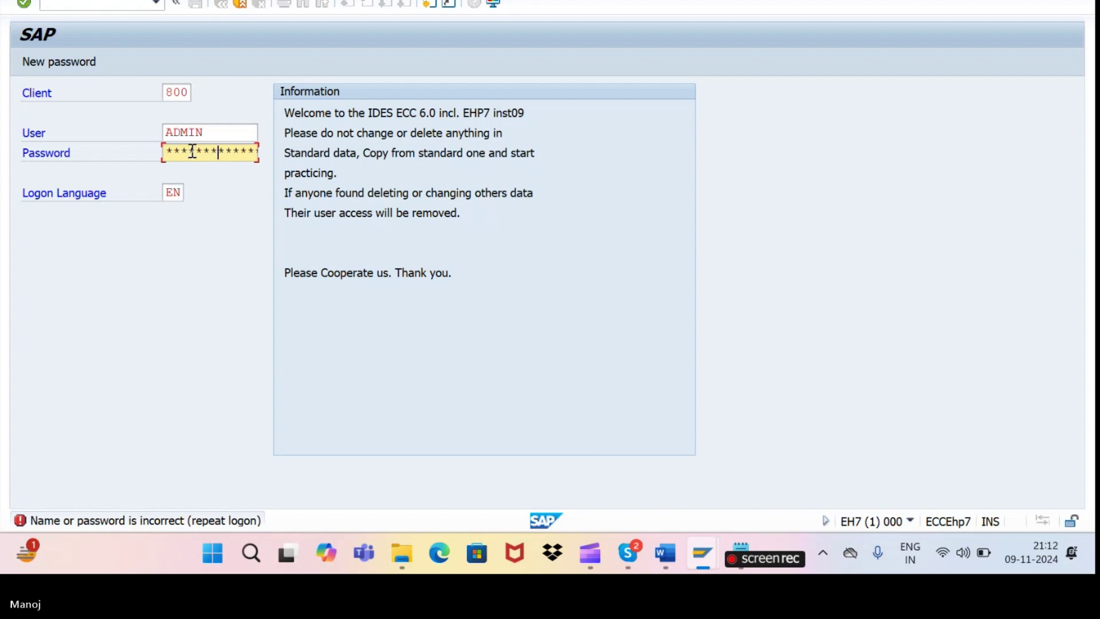
key(Return)
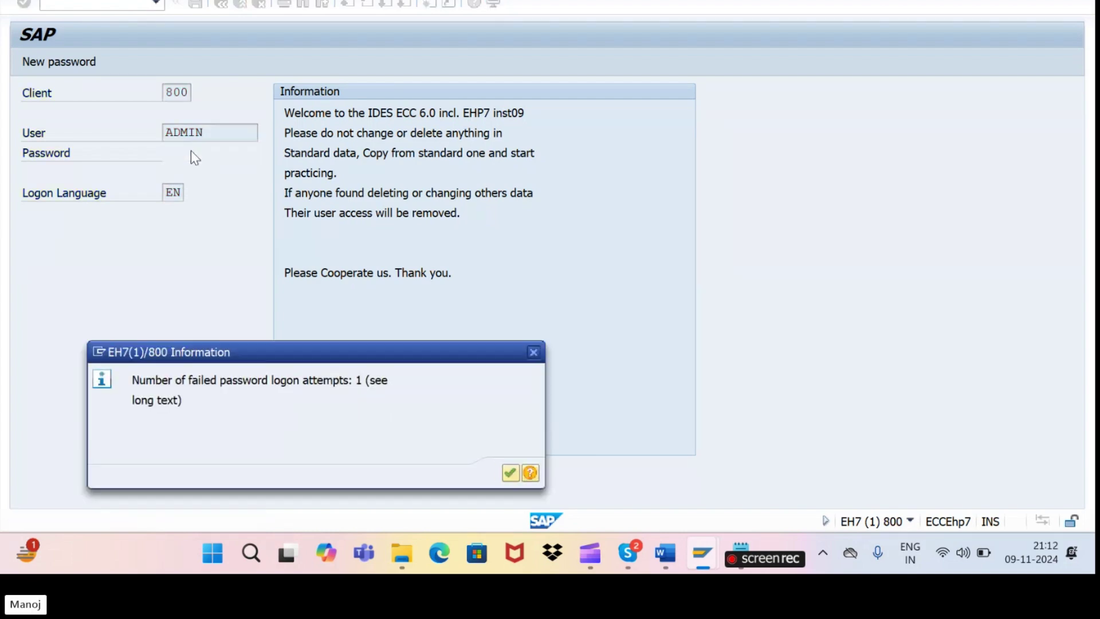
click(511, 473)
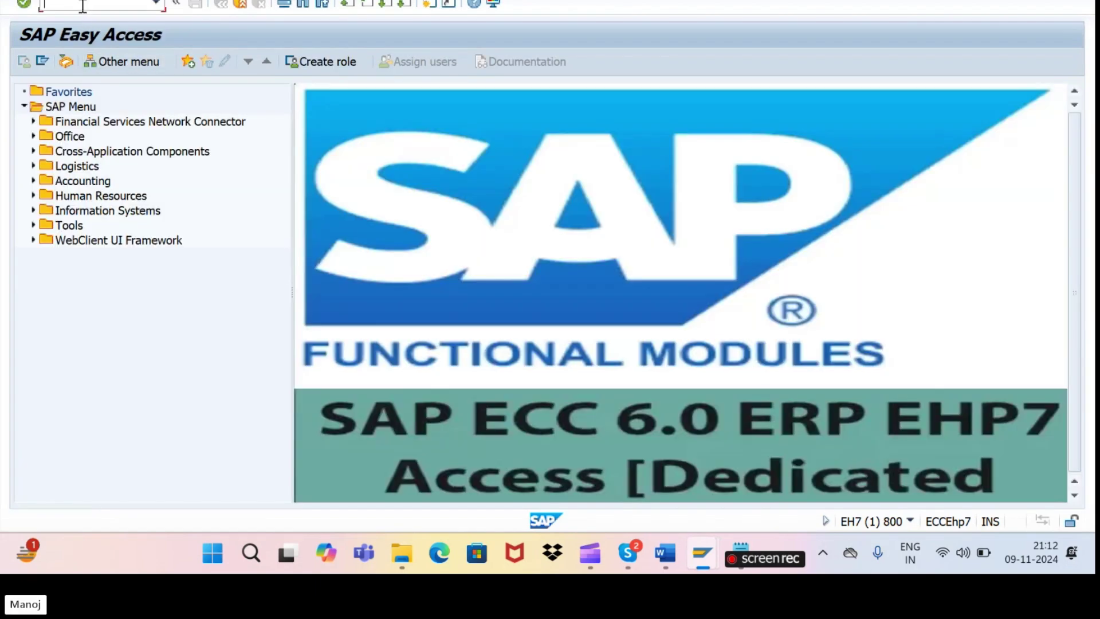
- Open transaction ME54N from the start screen and dismiss the information message about requisition 10017699
text(me54n)
key(Return)
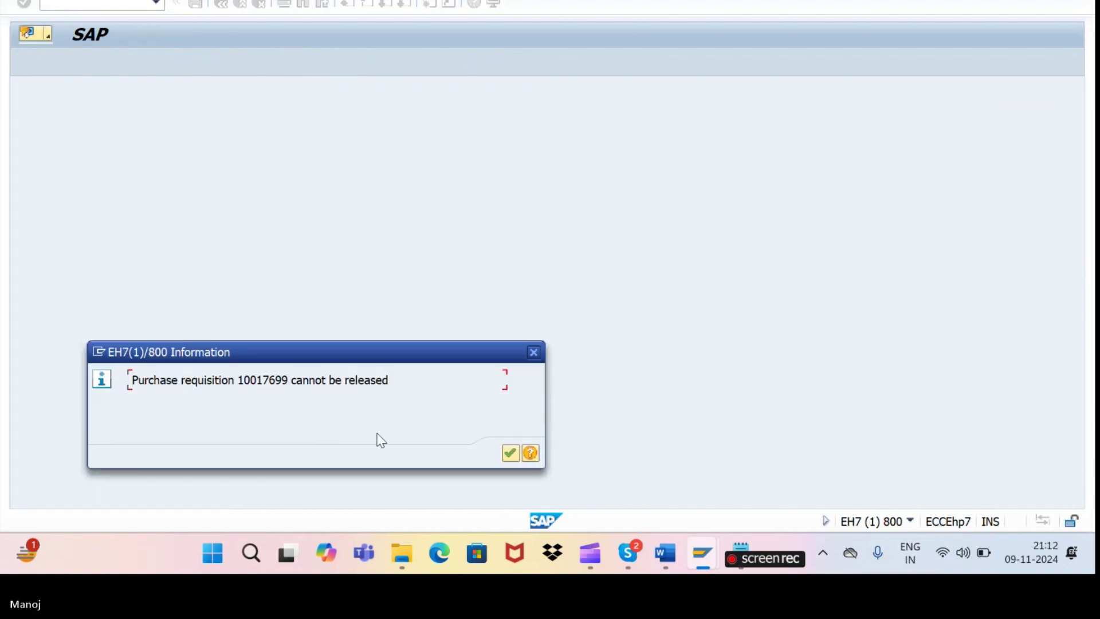
click(511, 454)
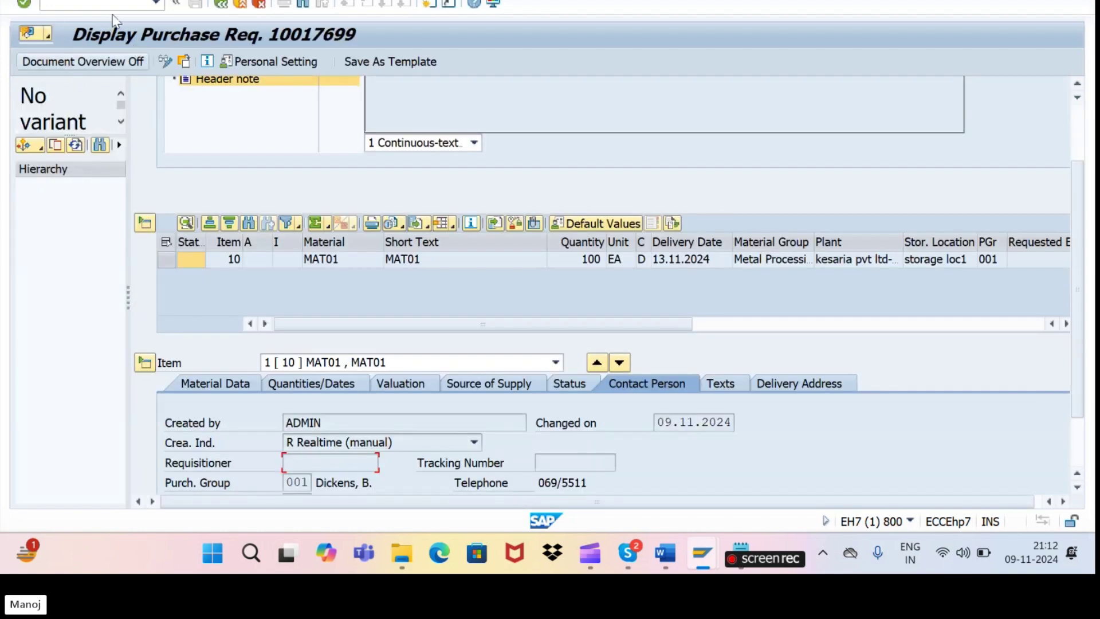
- Open transaction ME54 and choose purchase requisition 10017700 for release
click(103, 4)
text(/n)
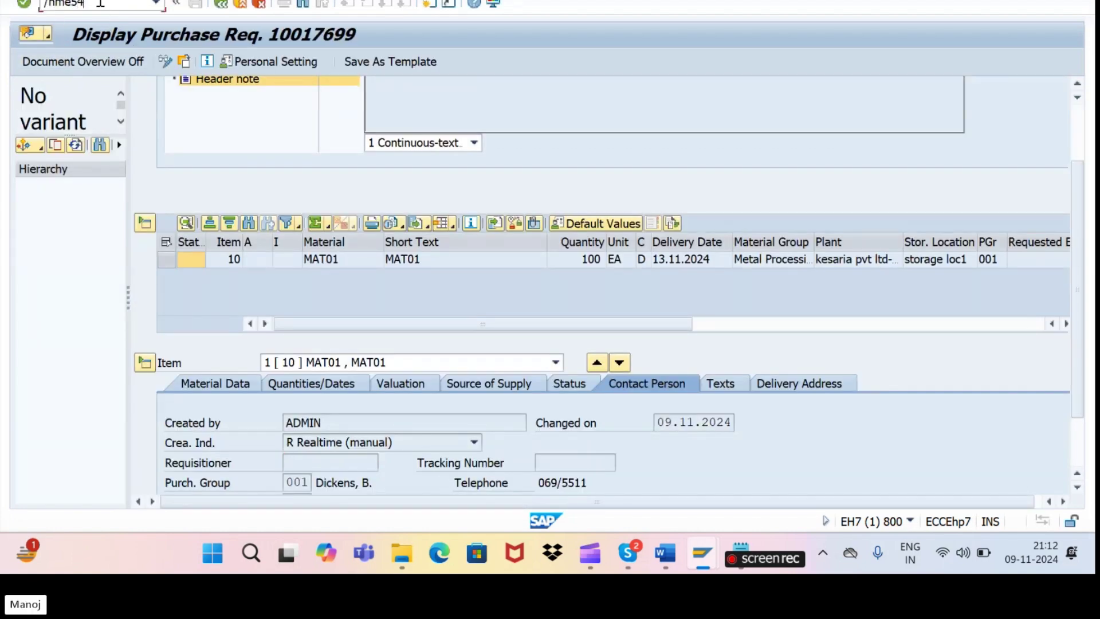
text(me54)
key(Return)
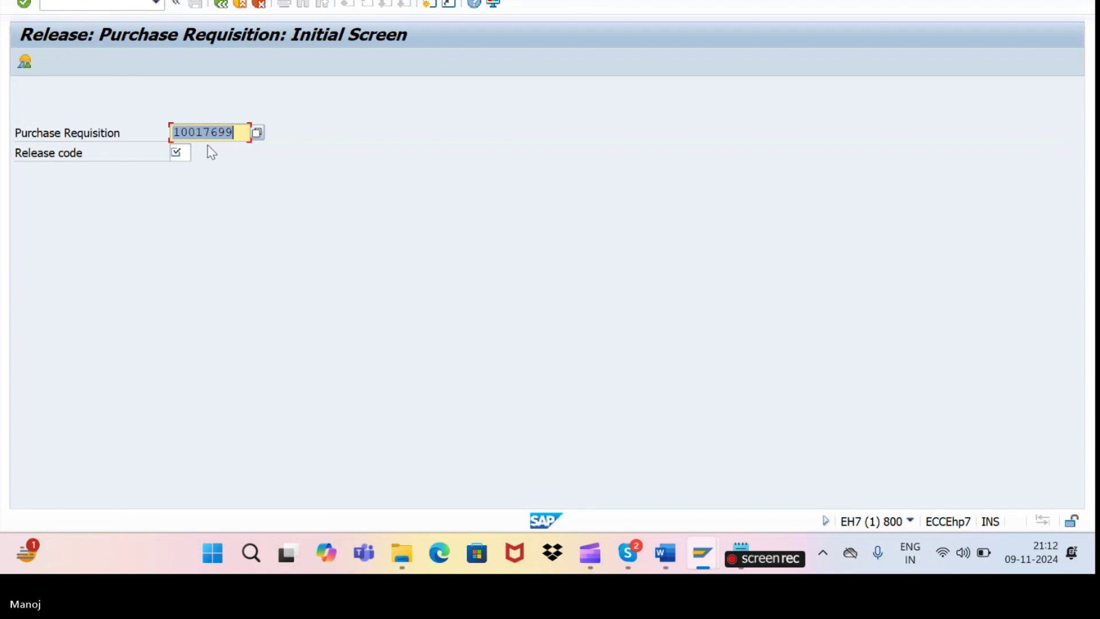
key(BackSpace)
click(240, 138)
key(Down)
click(381, 218)
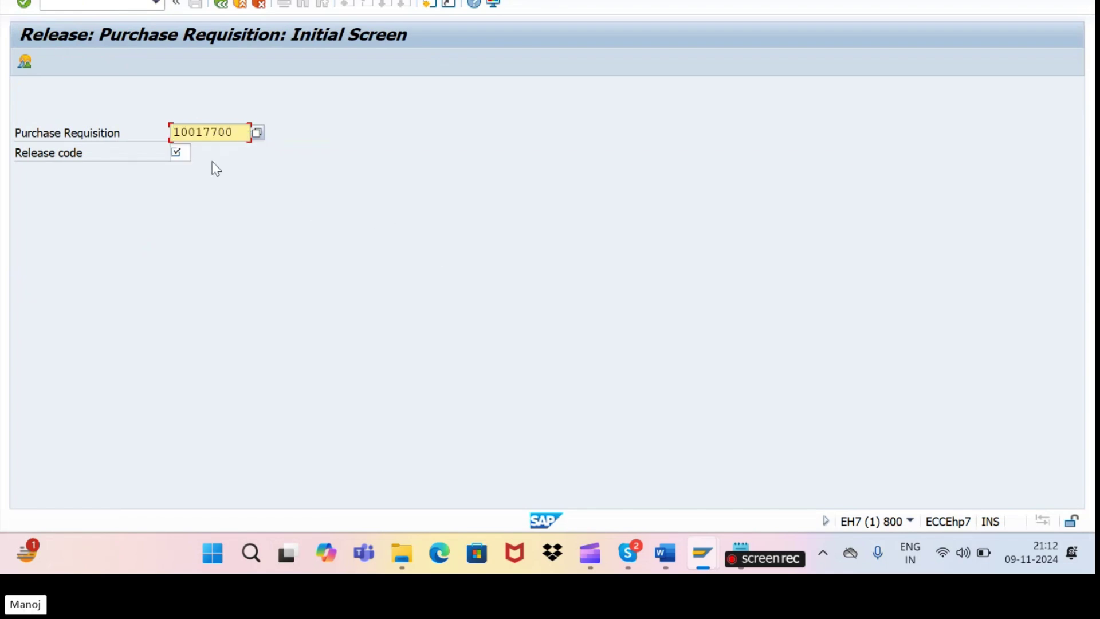
- Open the requisition with release code MG, then release and save item 10
click(187, 152)
text(mg)
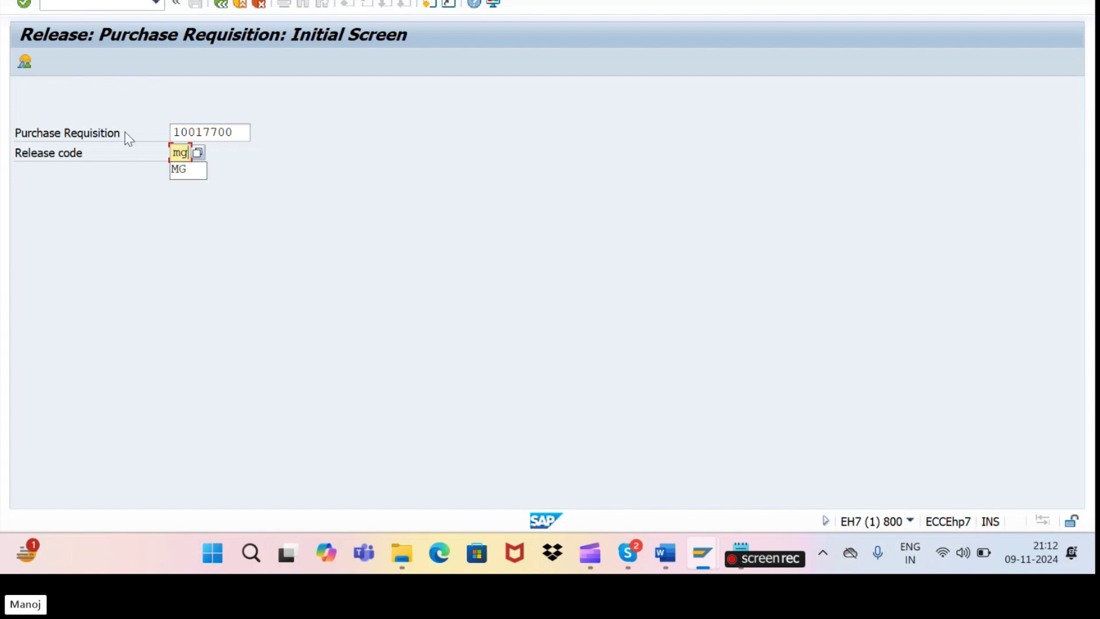
click(24, 4)
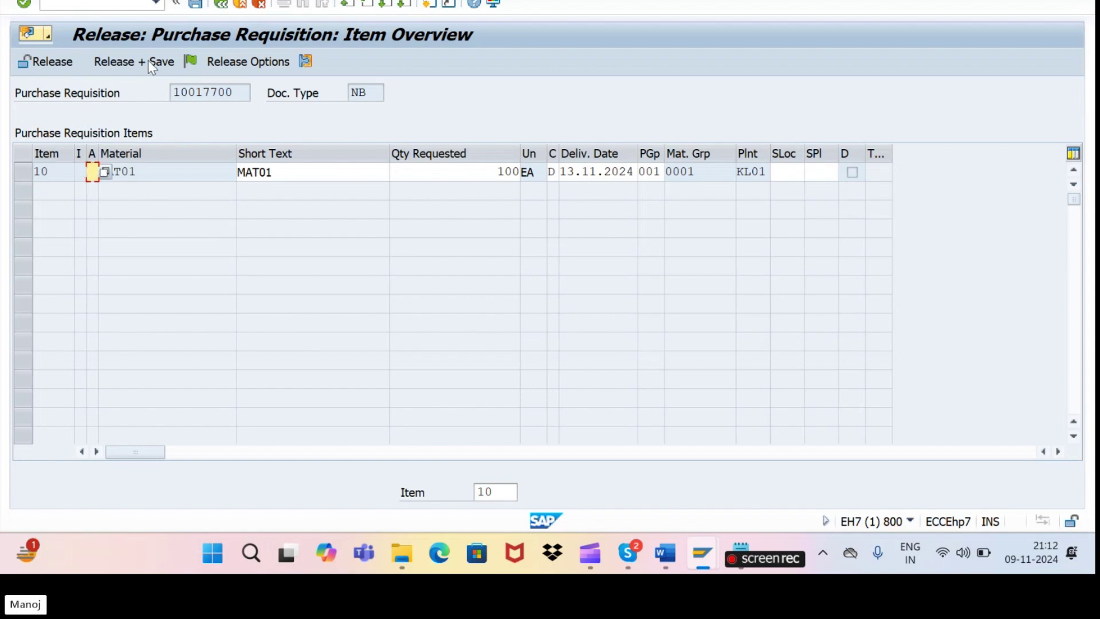
click(26, 172)
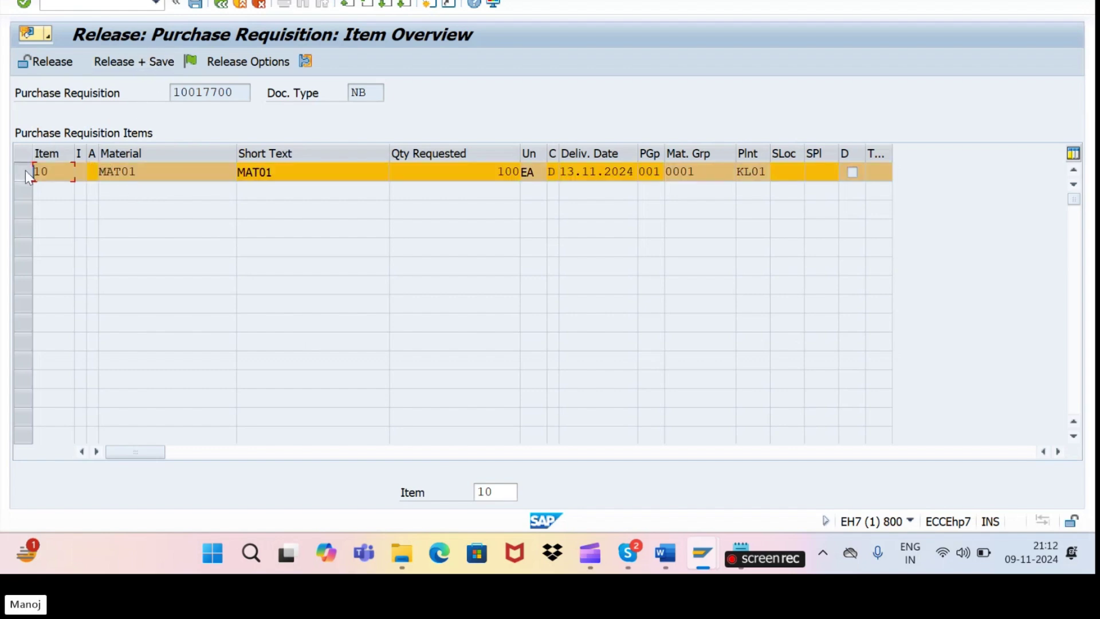
click(136, 64)
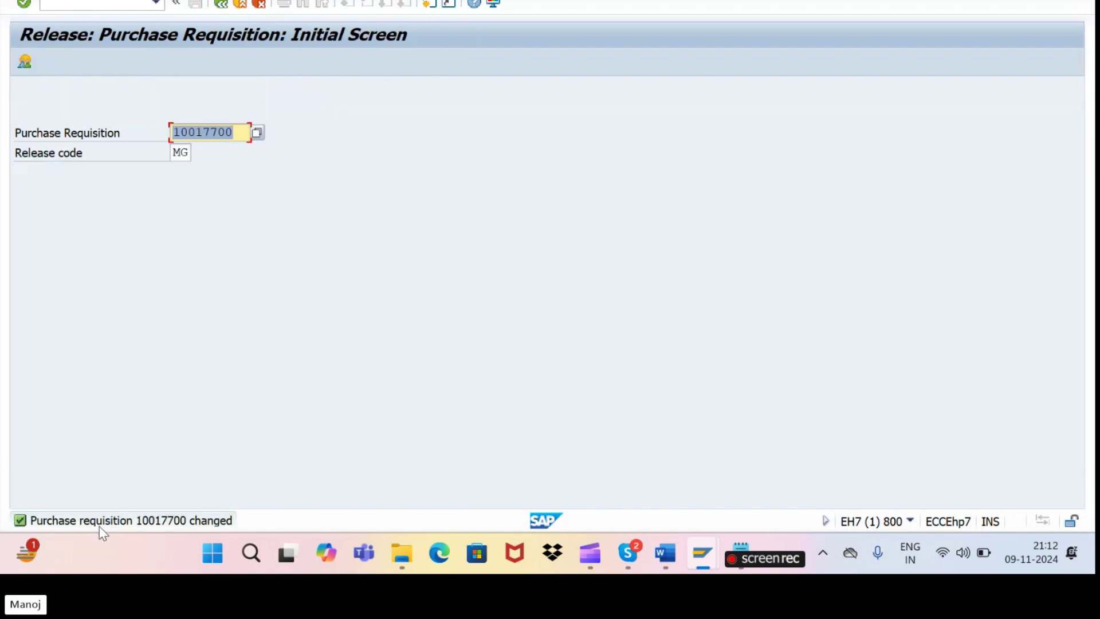
- Switch to transaction ME54N and dismiss the information message
click(89, 10)
text(/nme54)
key(Return)
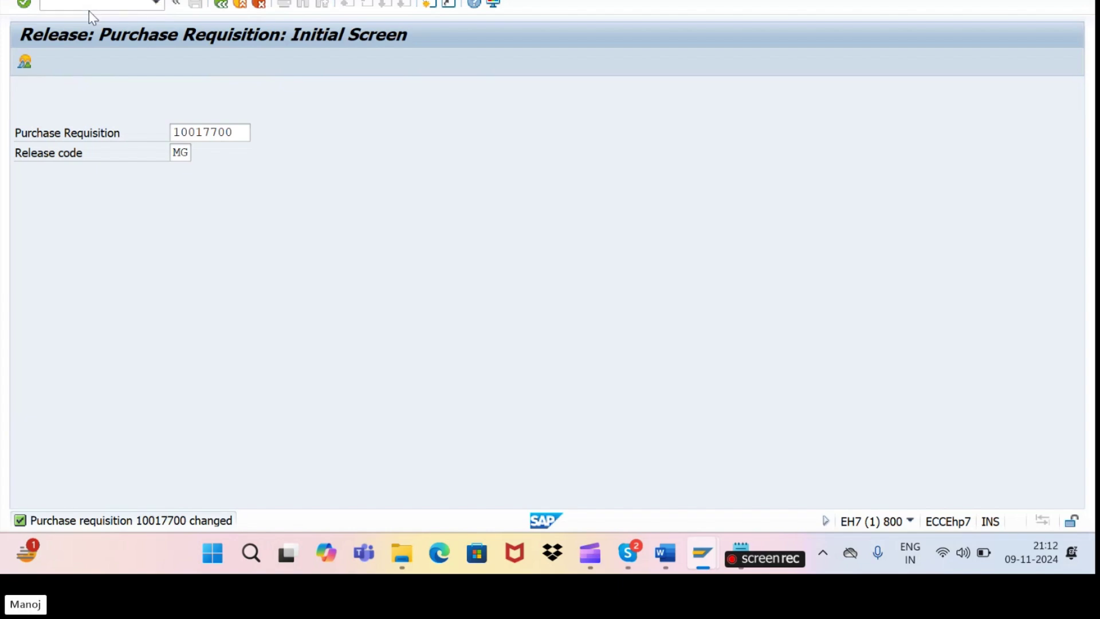
click(510, 453)
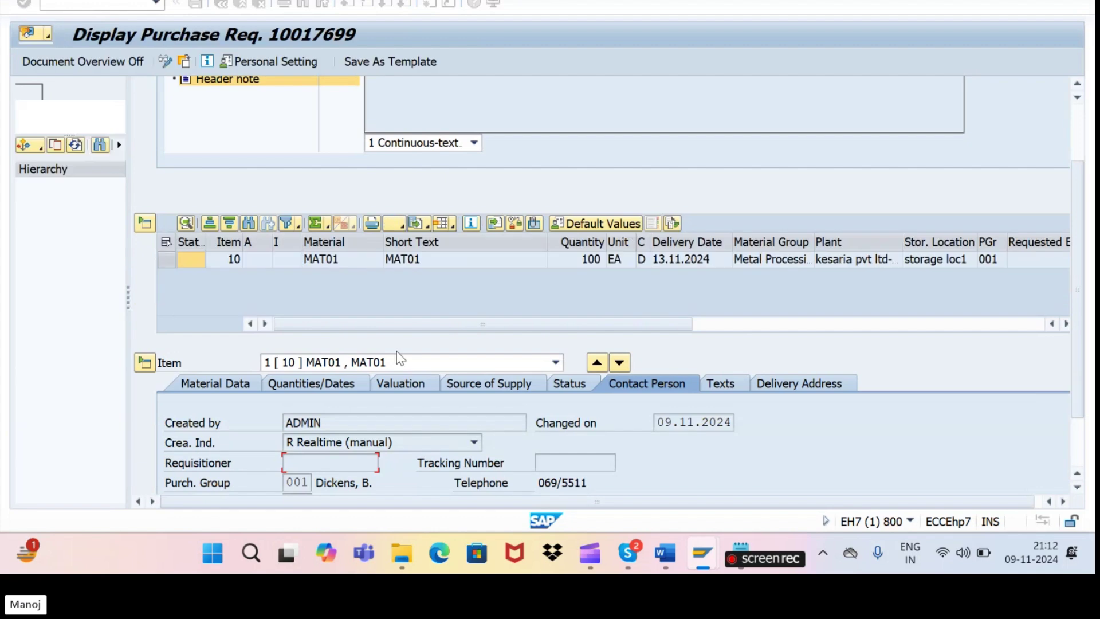
- Display purchase requisition 10017700 in place of requisition 10017699
click(184, 62)
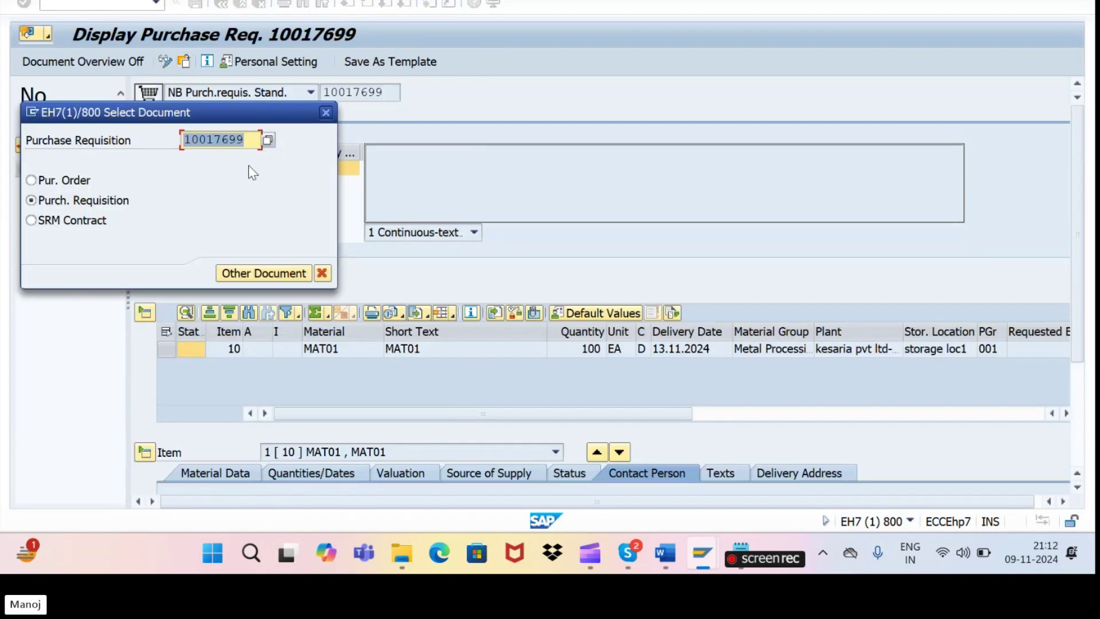
key(BackSpace)
text(10017700)
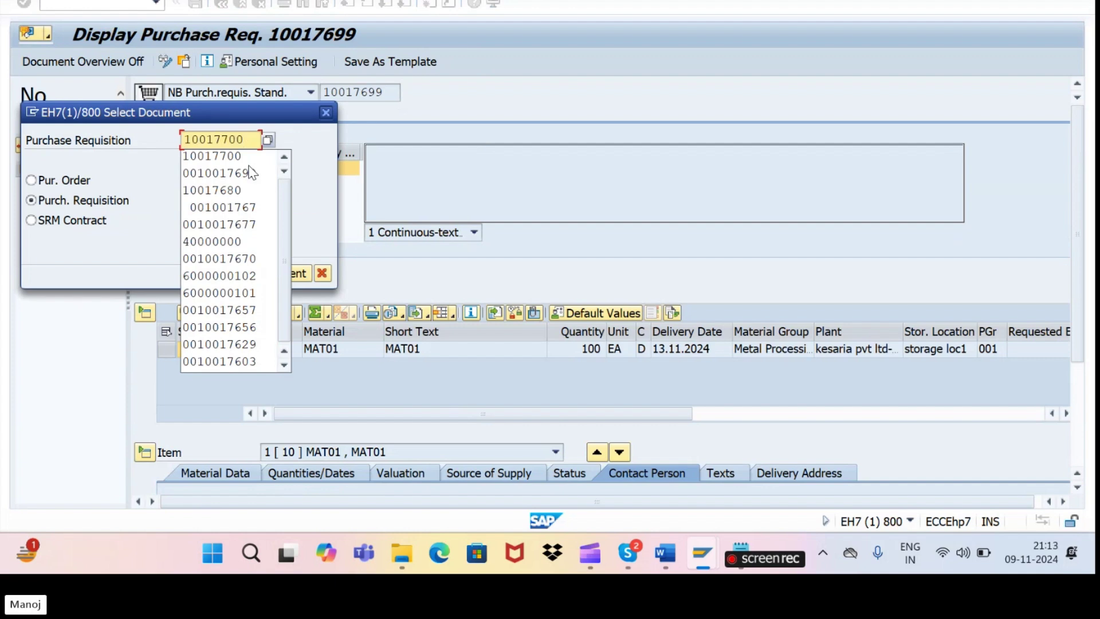
key(Return)
key(Return)
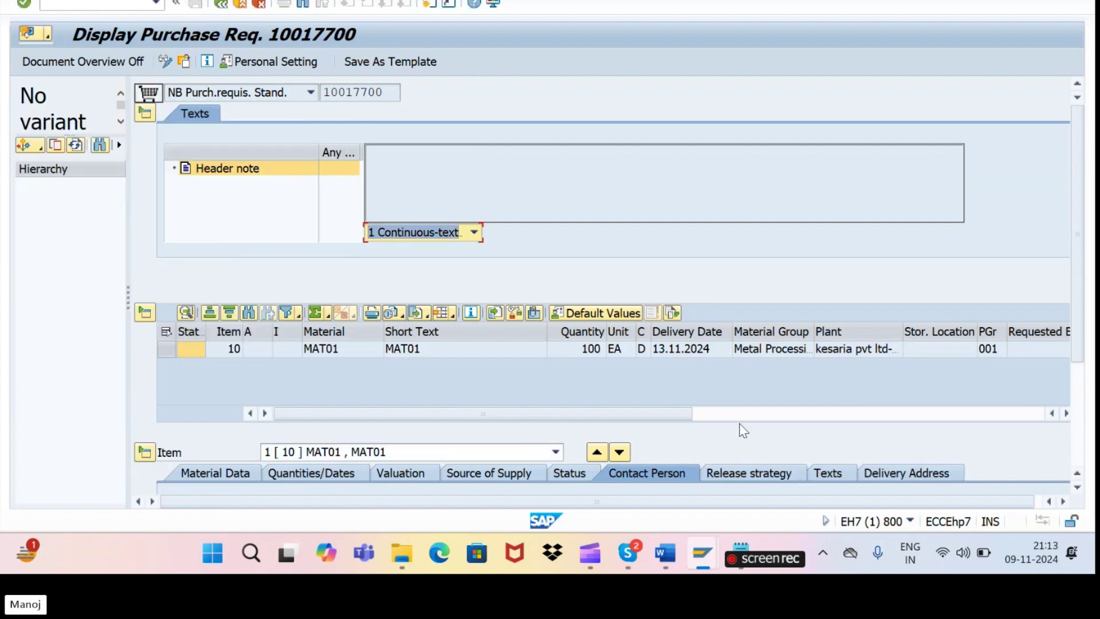
- Examine the release strategy of item 10, checking the status of each release code
click(727, 473)
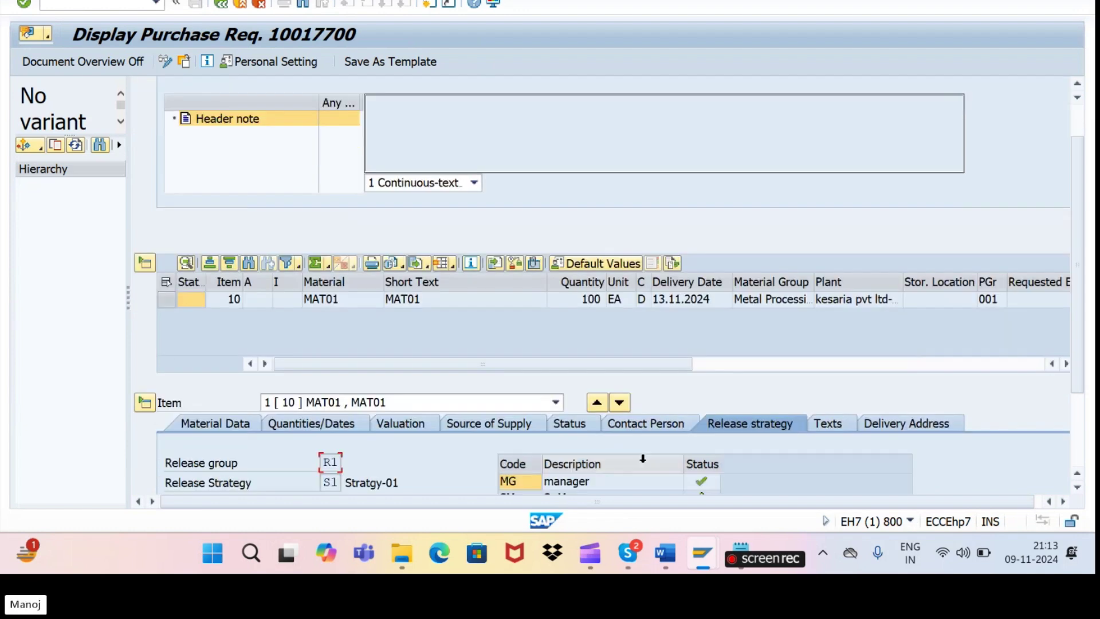
scroll(665, 301, down, 3)
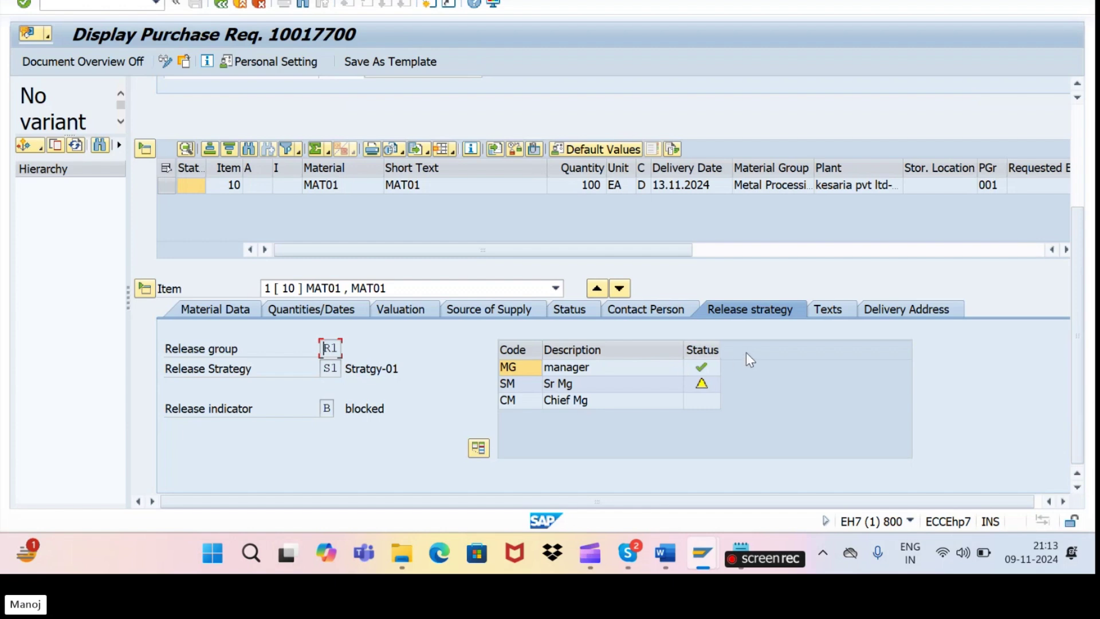
mouse_move(697, 380)
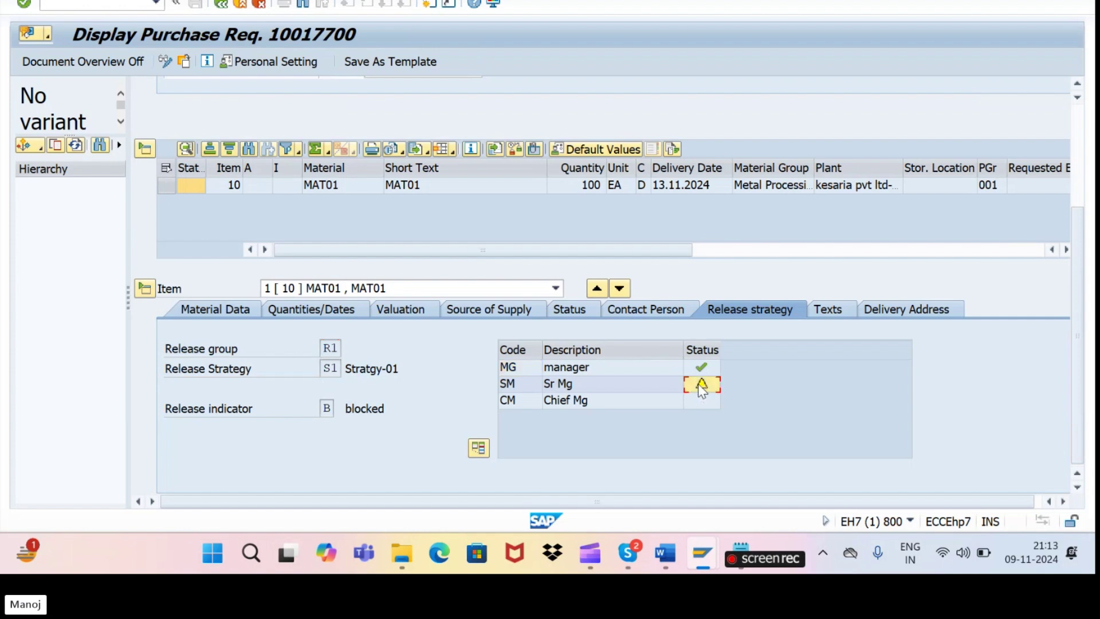
key(ctrl+F2)
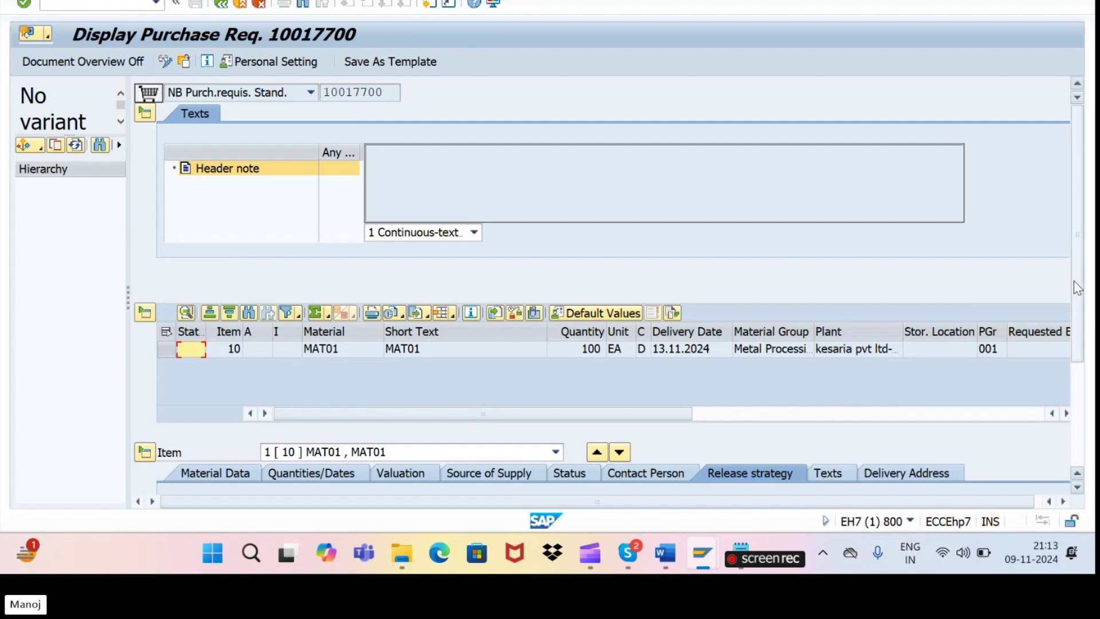
scroll(1066, 321, down, 3)
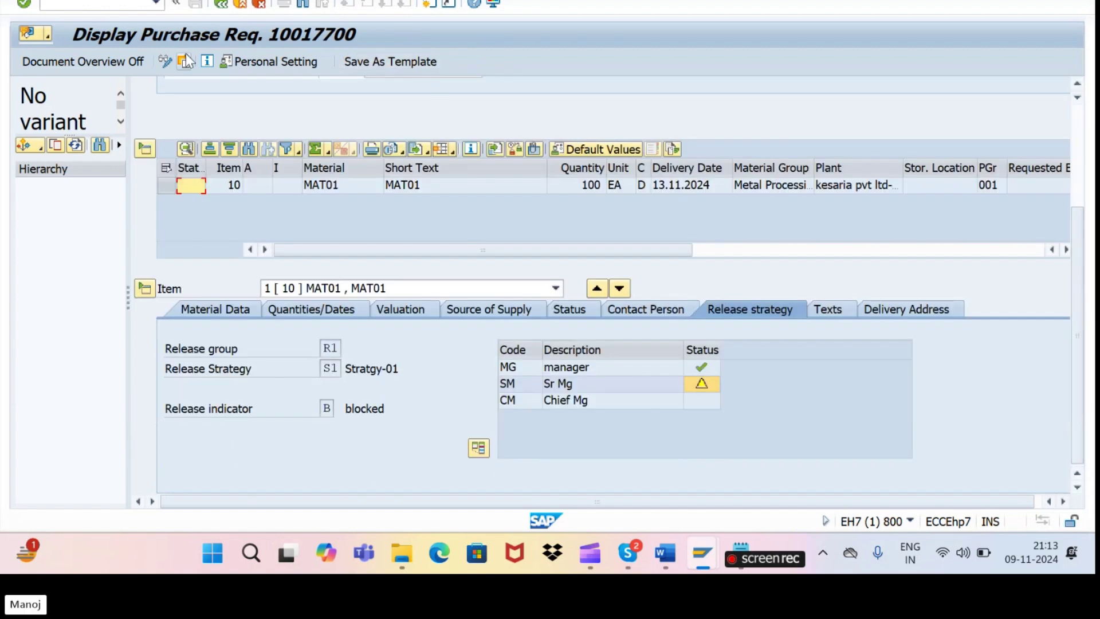
- Switch the requisition to release mode and release item 10 with release code SM
click(166, 61)
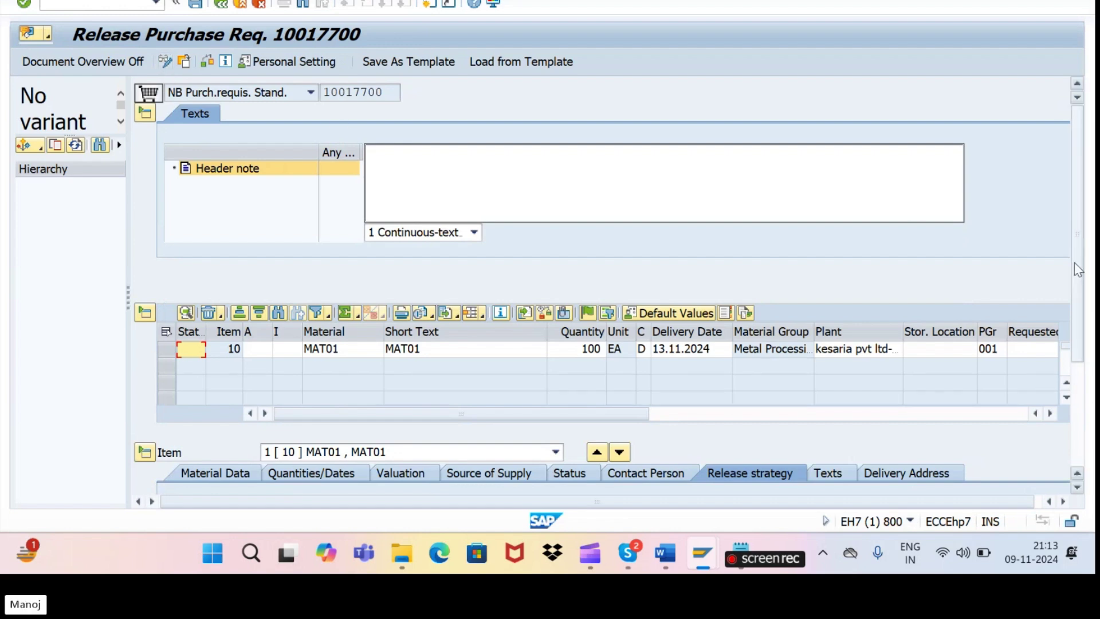
scroll(1088, 364, down, 3)
drag(1088, 364, 1090, 321)
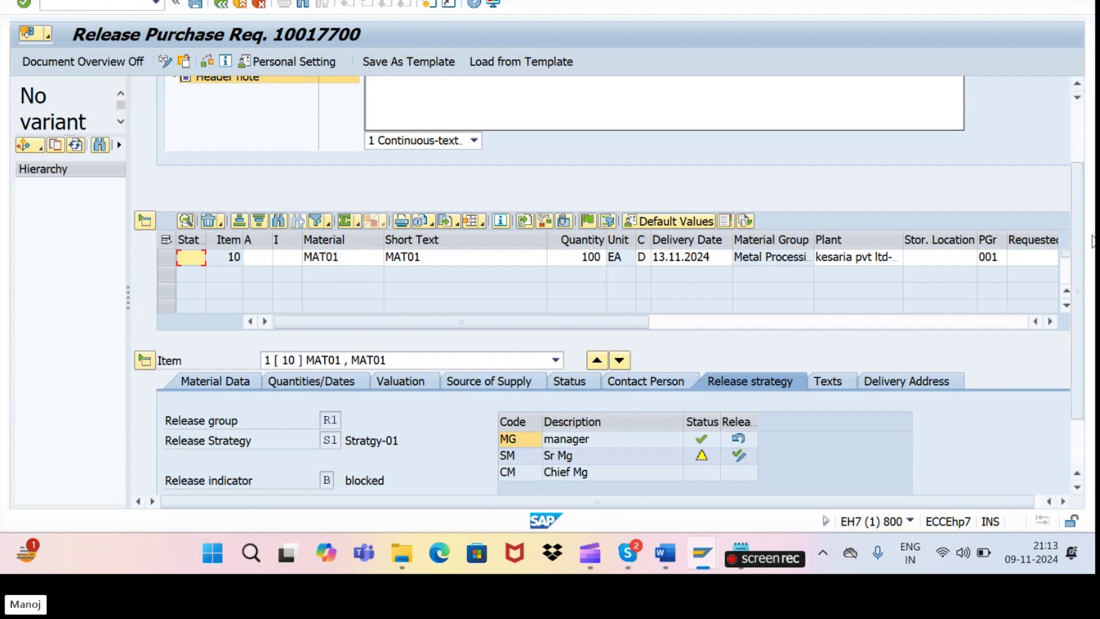
drag(1082, 277, 1082, 289)
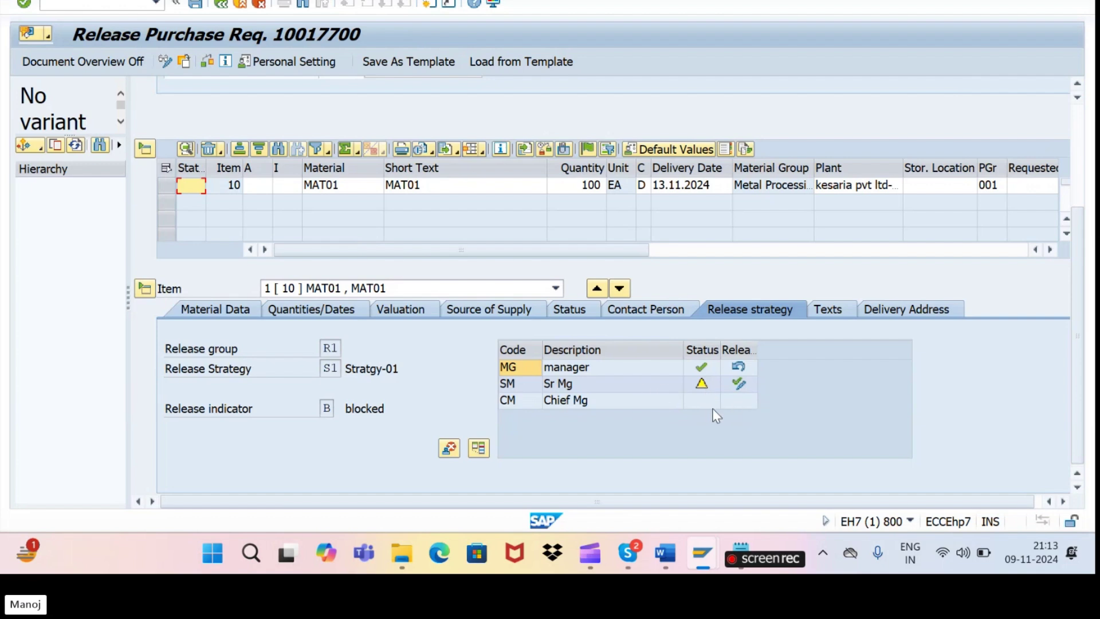
click(738, 383)
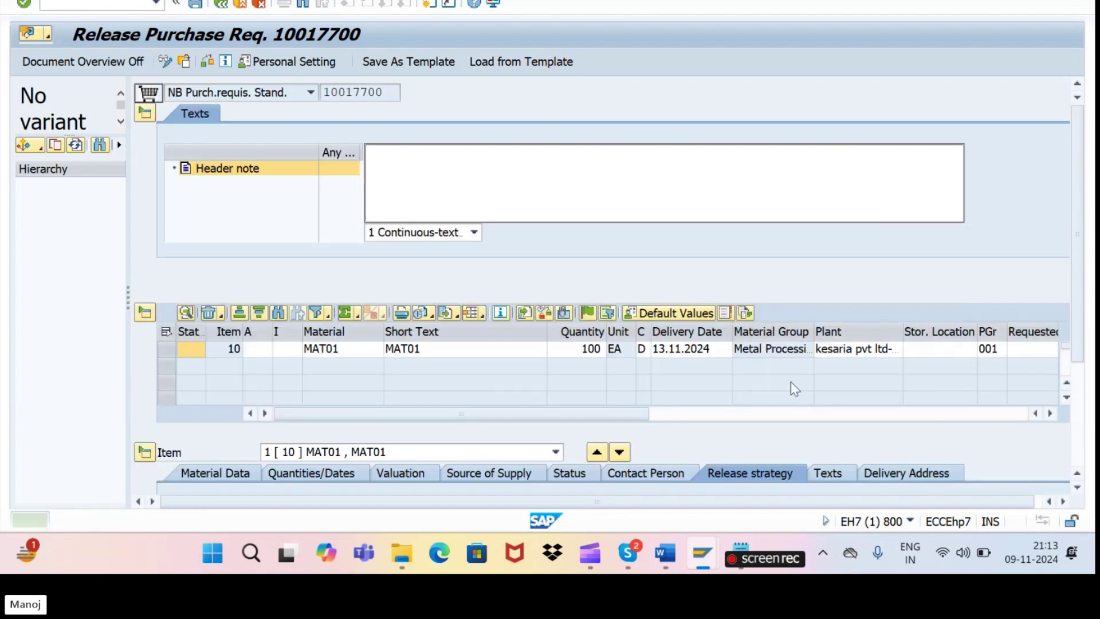
drag(1080, 287, 1071, 402)
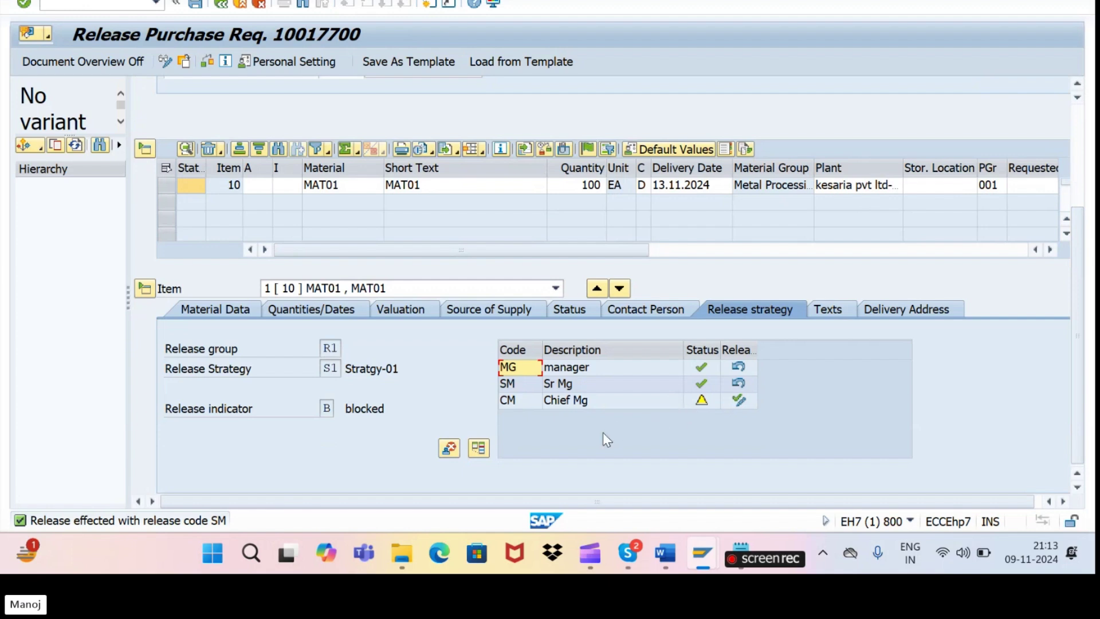
- Switch to the release procedure Word document and highlight transaction code ME54N in the Step 09 heading
key(alt+Tab)
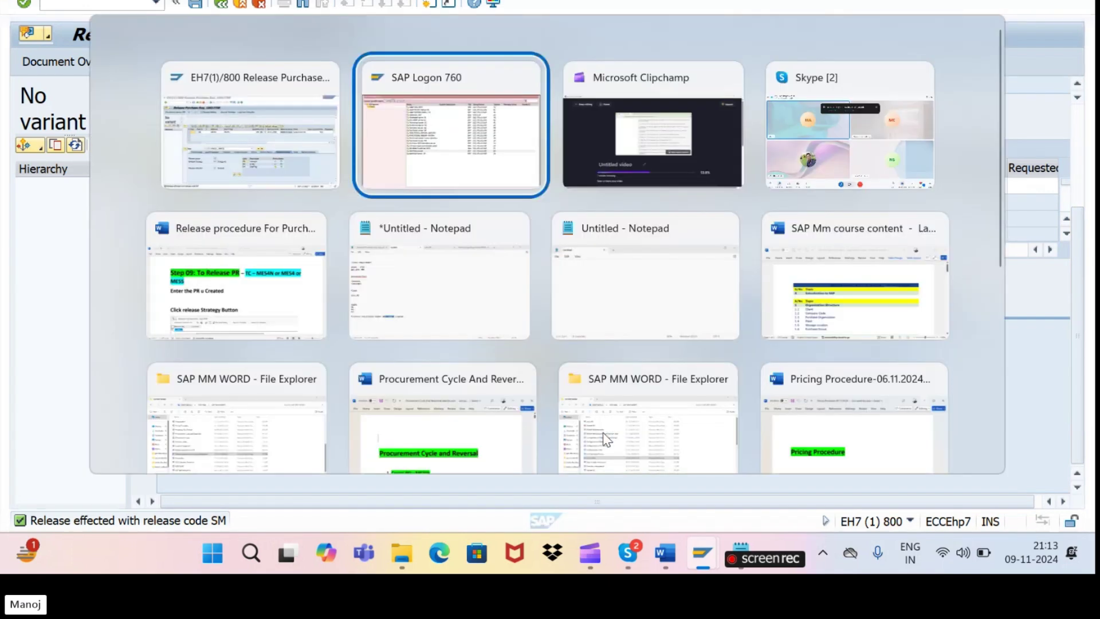
key(Down)
key(Left)
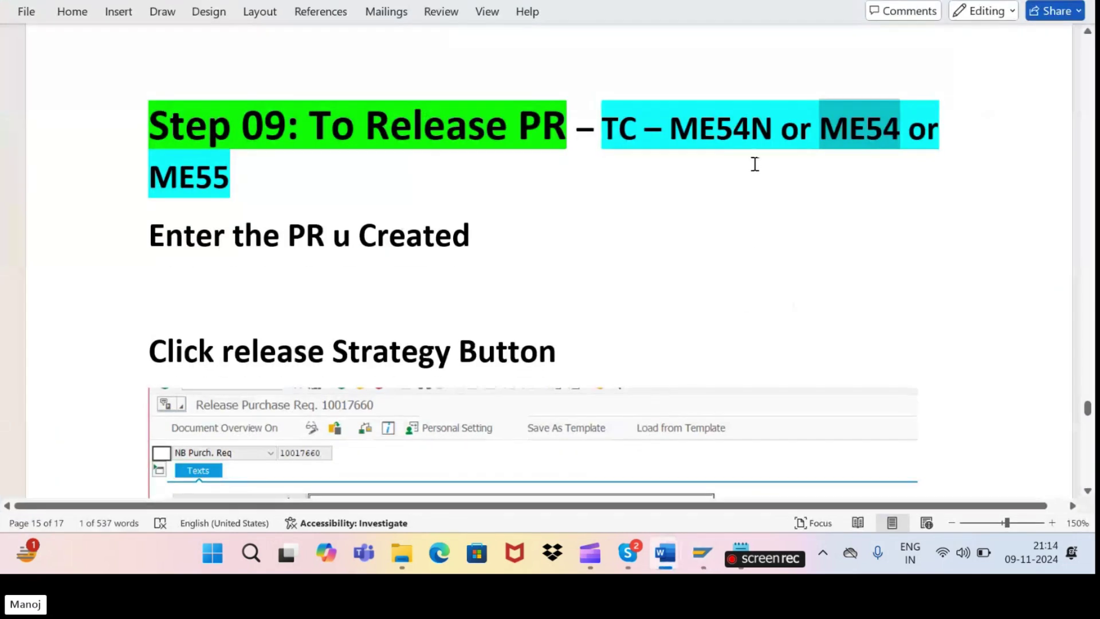
drag(775, 130, 679, 135)
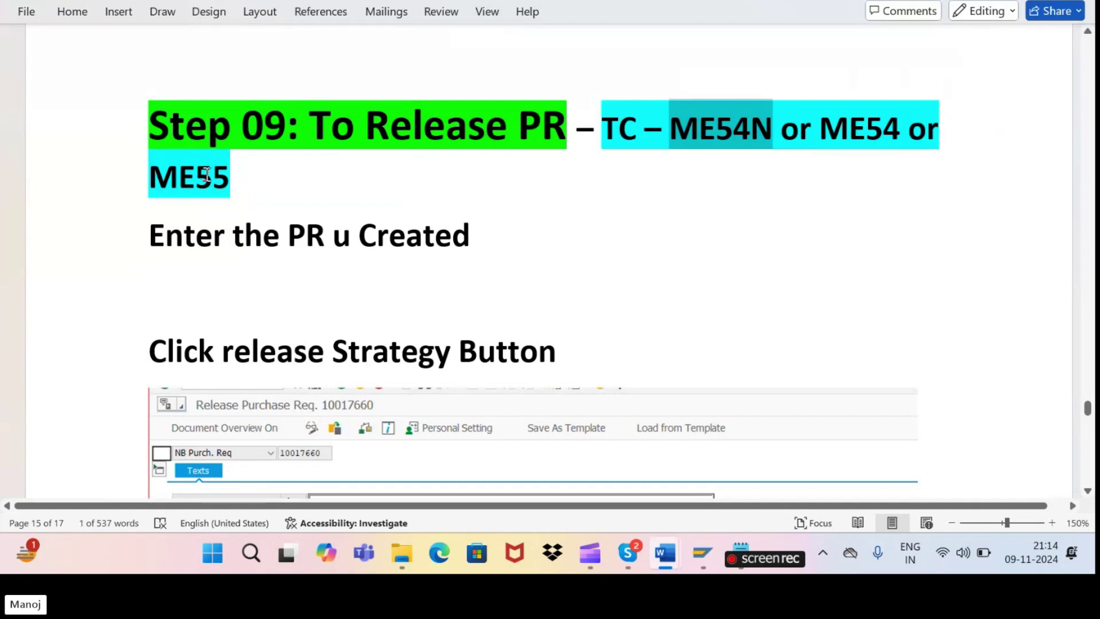
- Switch to SAP and release item 10 of the purchase requisition with release code CM
key(alt+Tab)
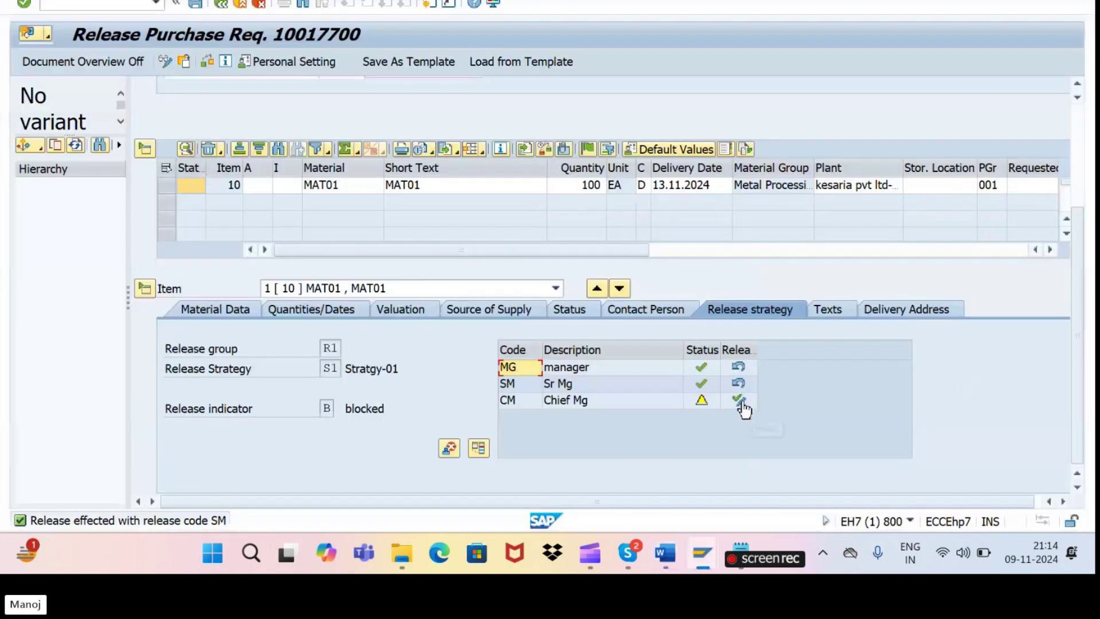
click(741, 401)
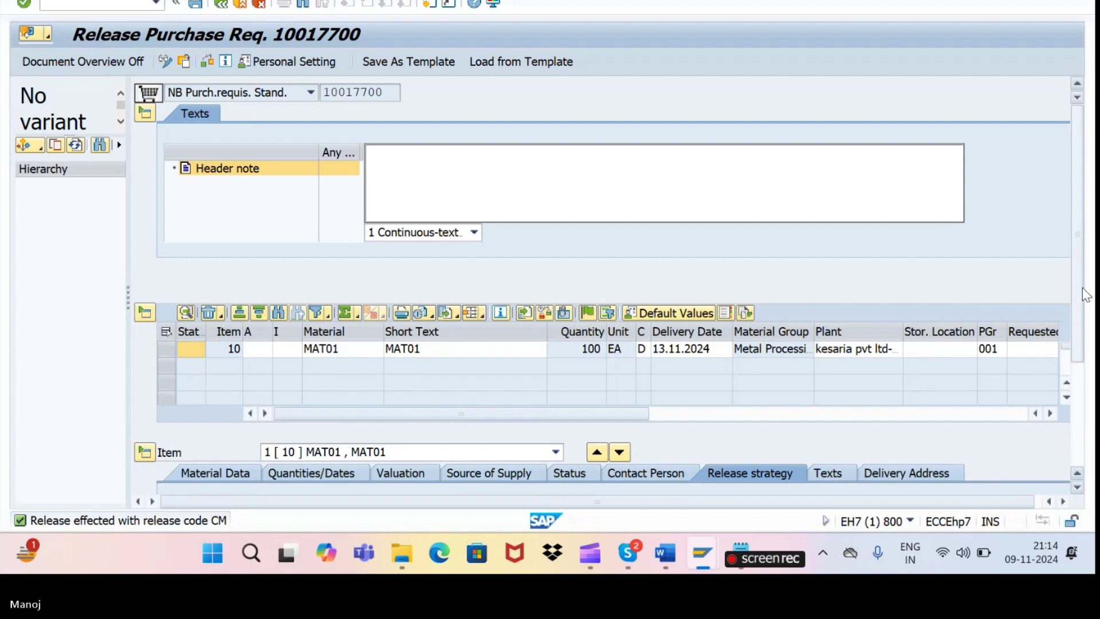
scroll(1086, 294, down, 3)
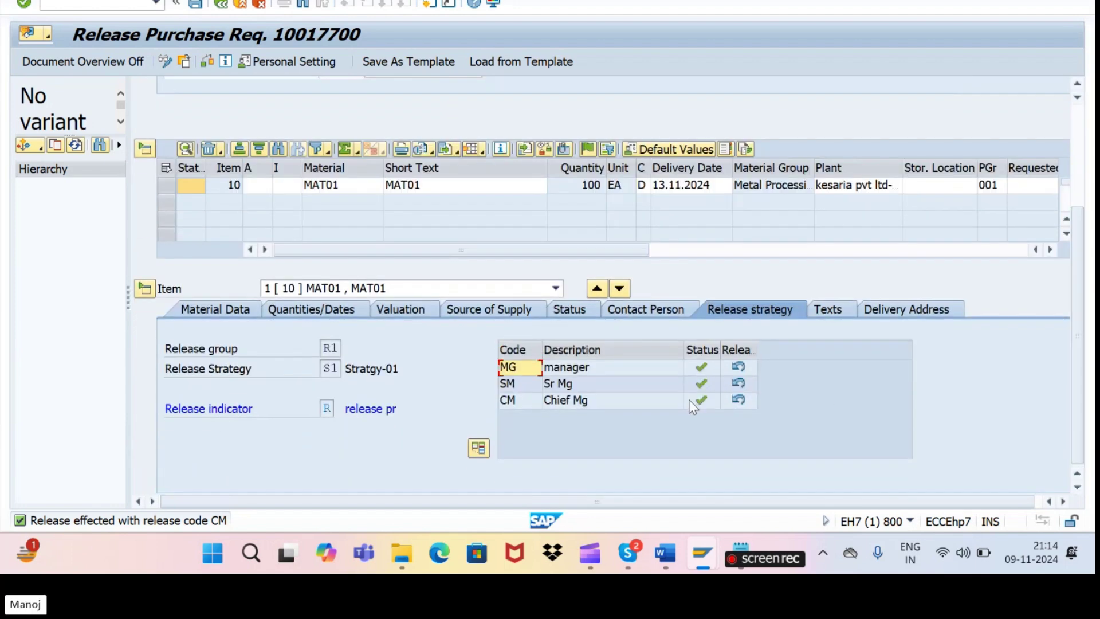
- Cancel the releases of item 10 for release codes CM and MG
click(738, 401)
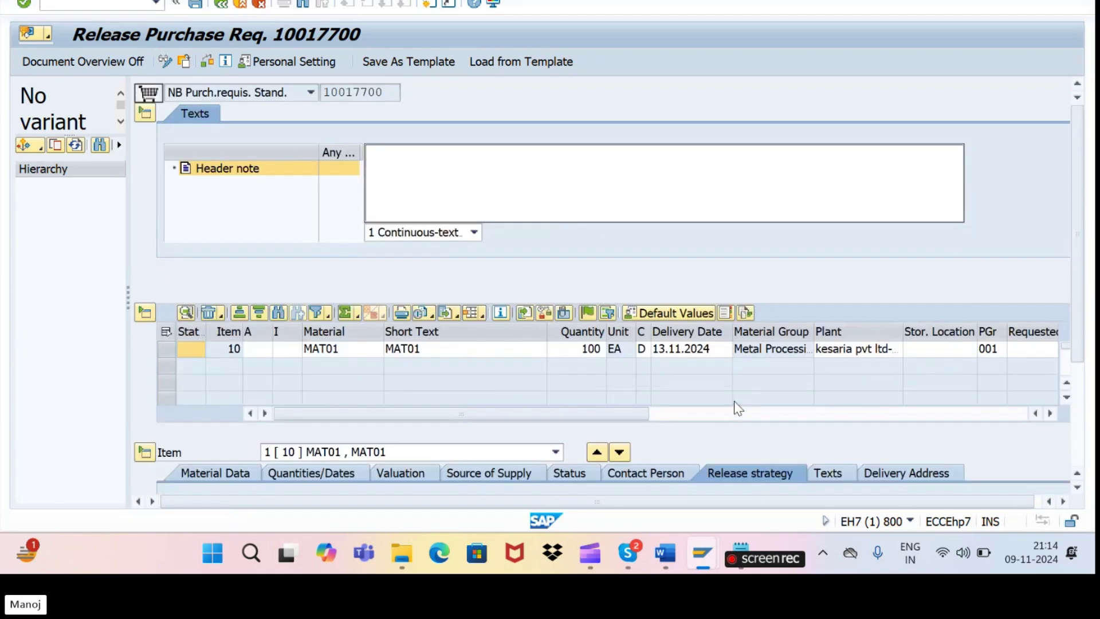
scroll(1080, 324, down, 5)
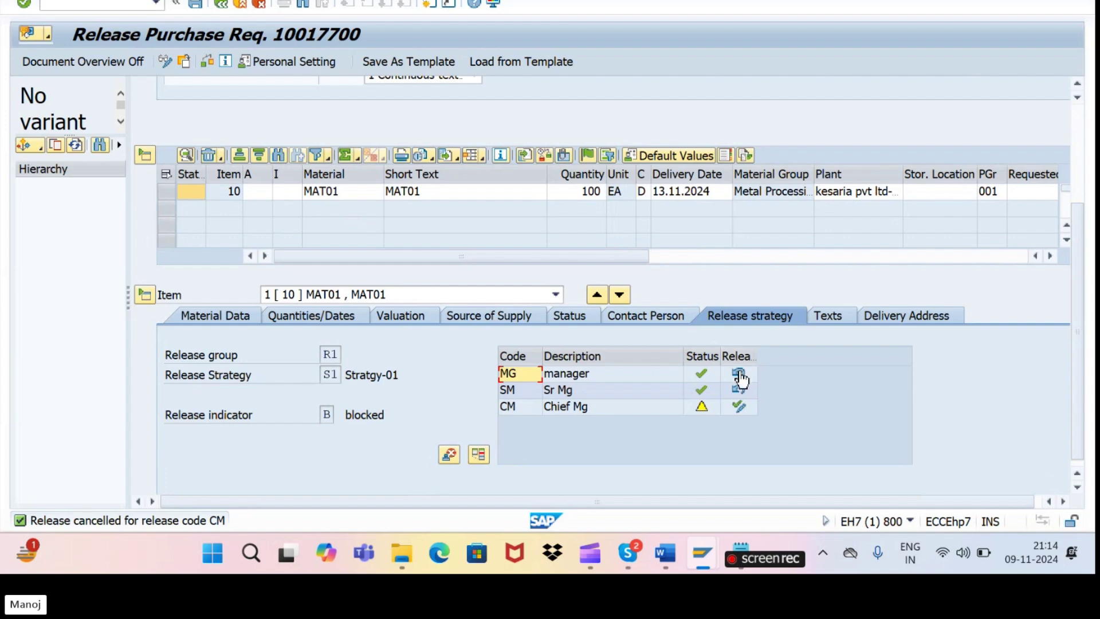
click(739, 373)
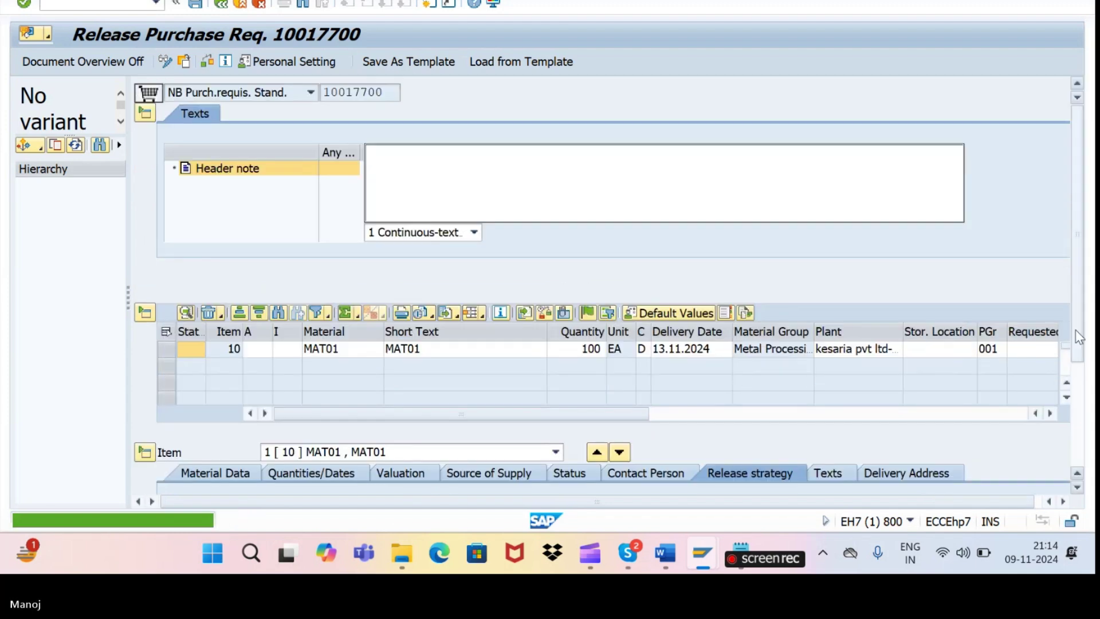
scroll(1003, 423, down, 4)
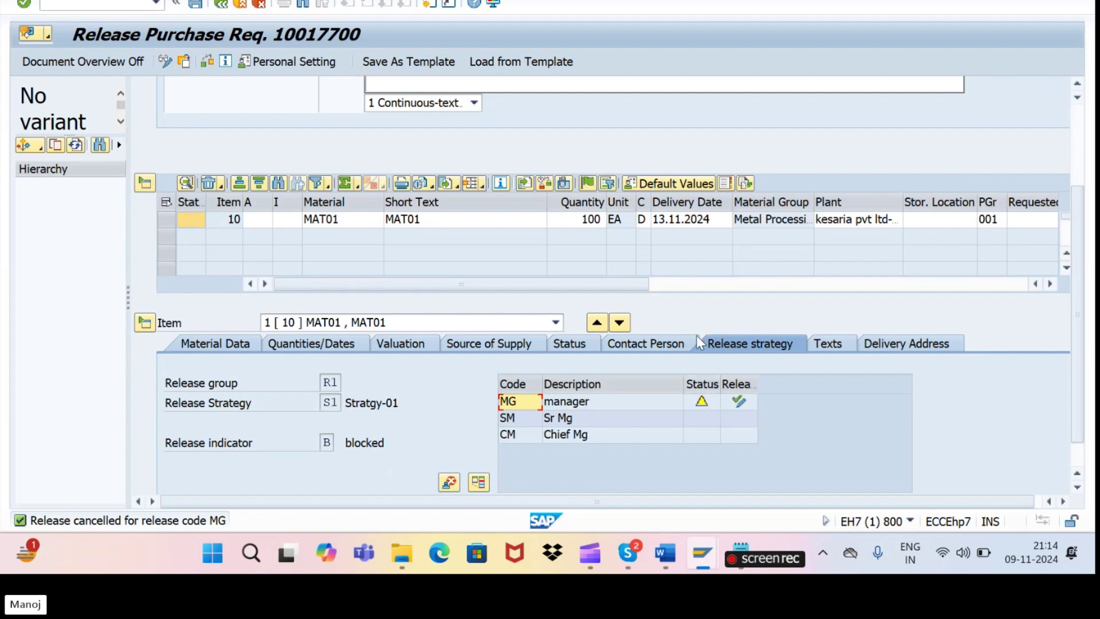
- Release item 10 again with codes MG, SM and CM, and save the purchase requisition
click(740, 402)
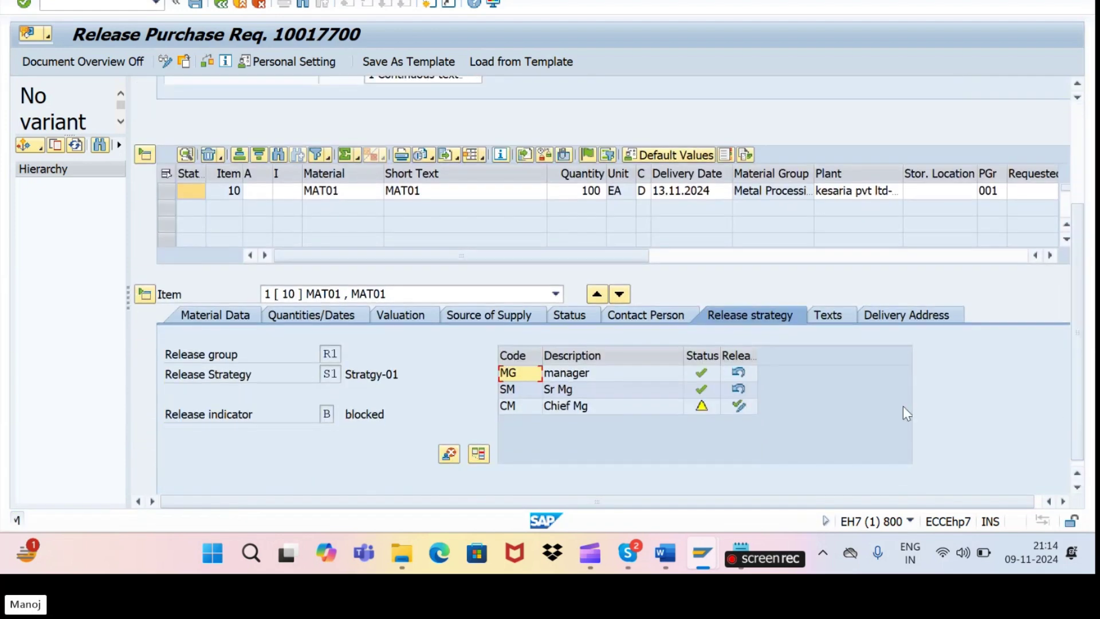
click(740, 406)
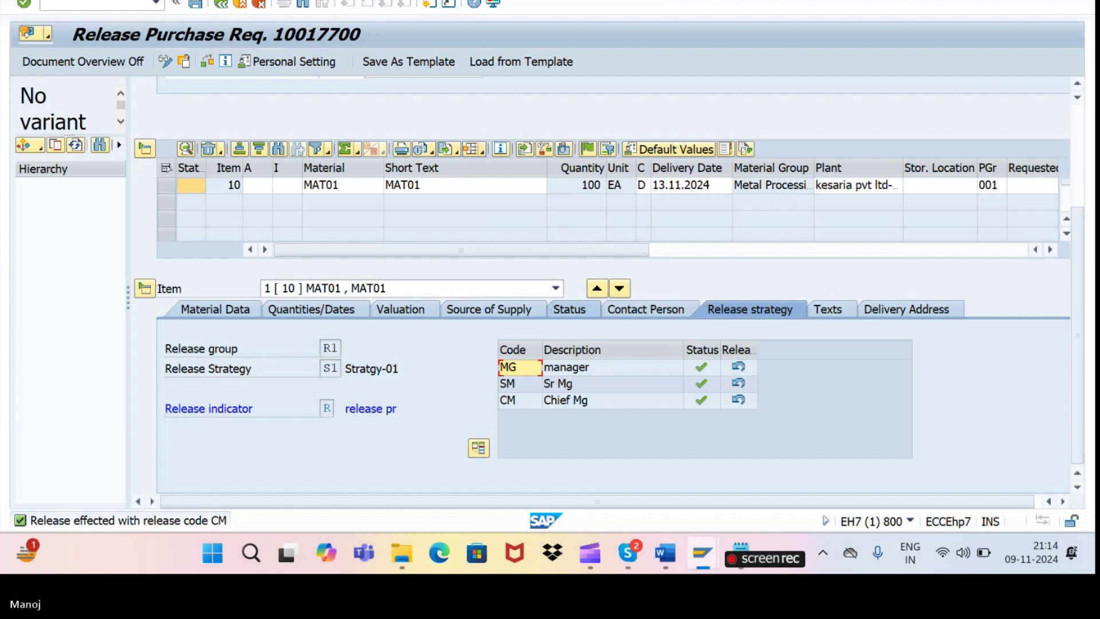
click(196, 4)
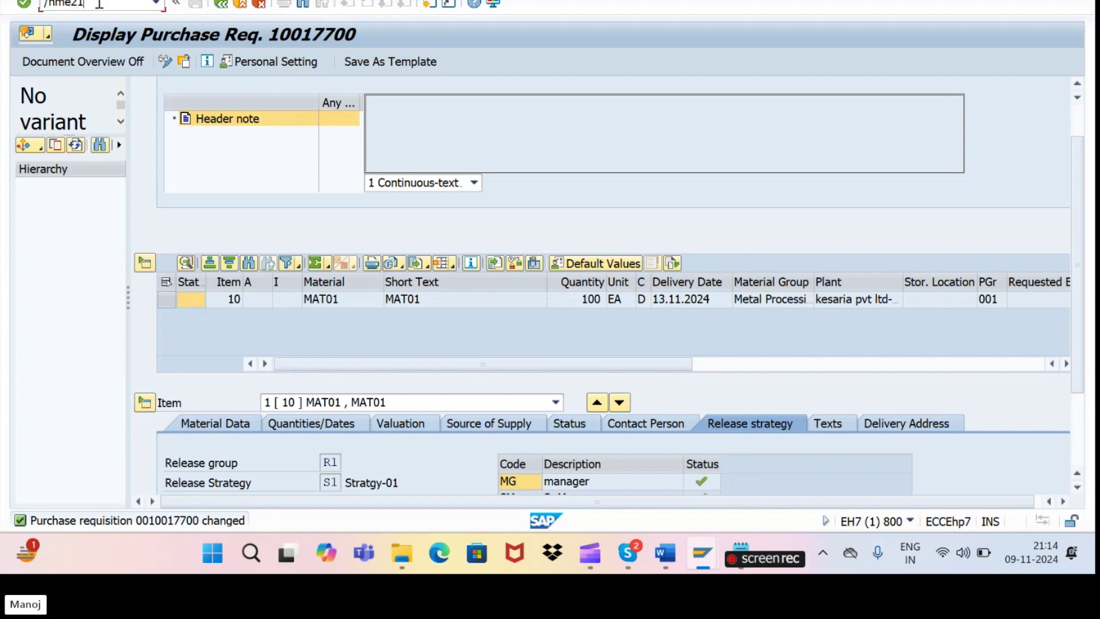
- Open the Create Purchase Order transaction and reference purchase requisition 10017700 in the first item's Purchase Req. column
key(Return)
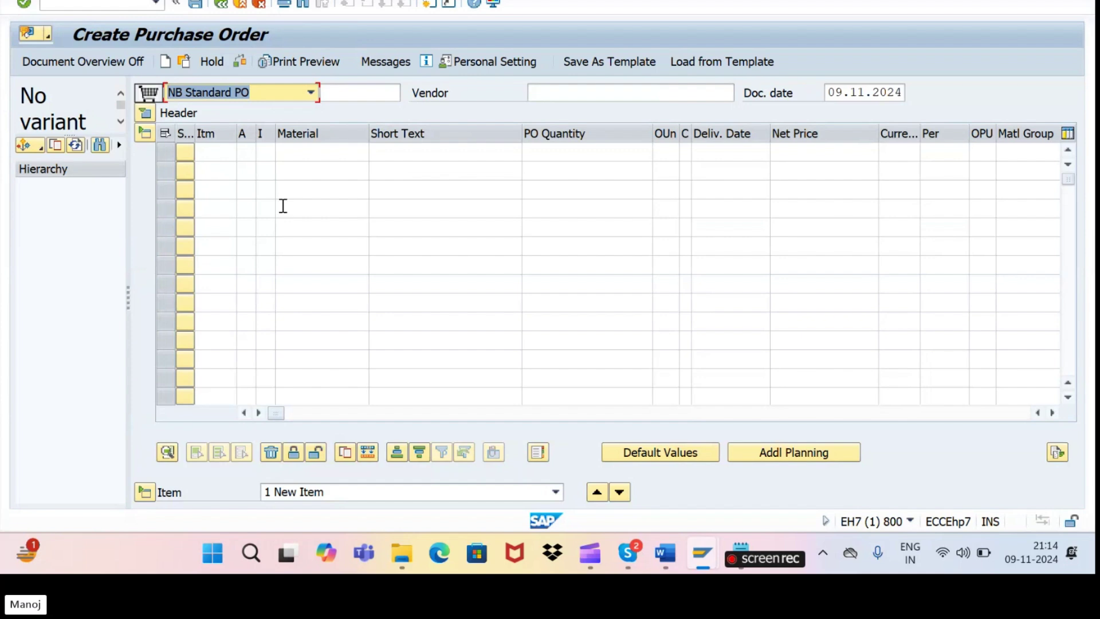
click(1053, 413)
click(1054, 413)
click(1053, 413)
click(1053, 413)
click(1053, 413)
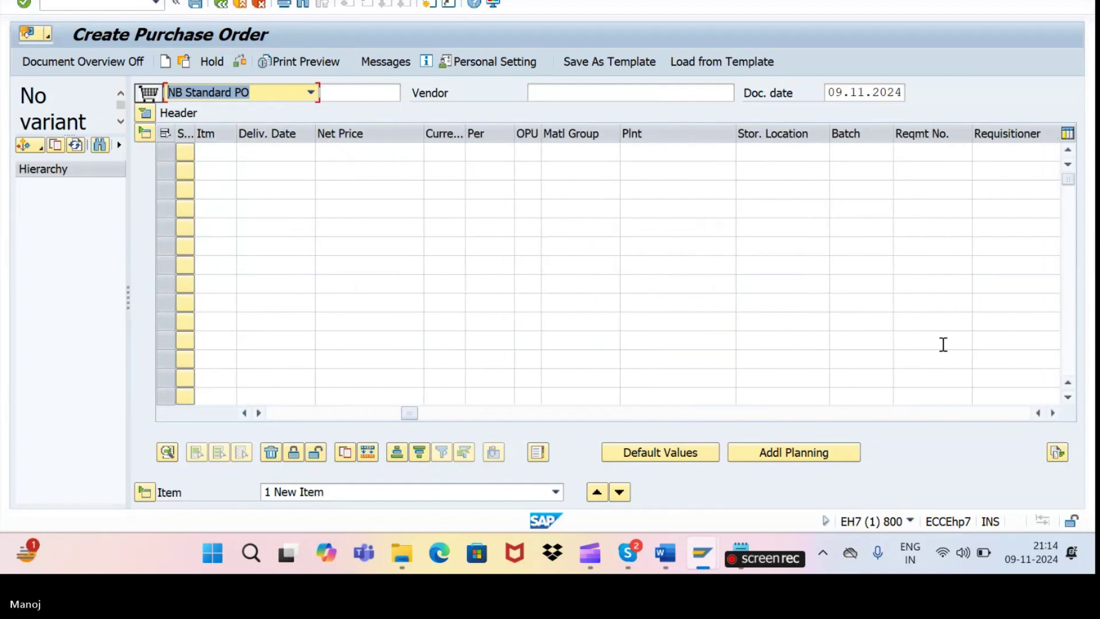
click(1054, 413)
click(1053, 413)
click(1054, 413)
click(1053, 413)
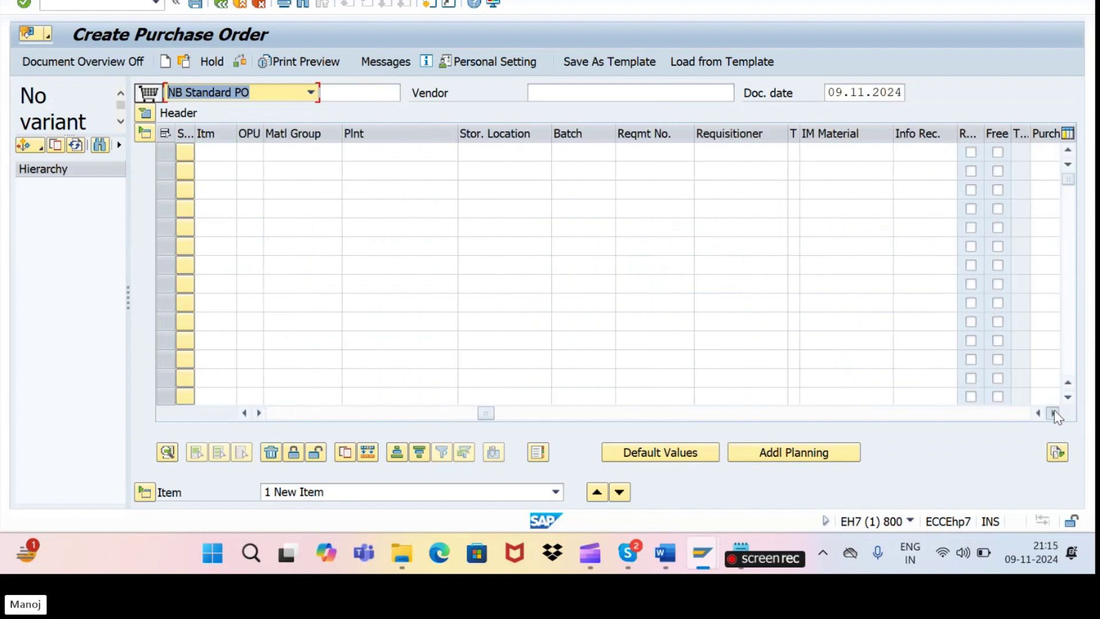
click(1054, 413)
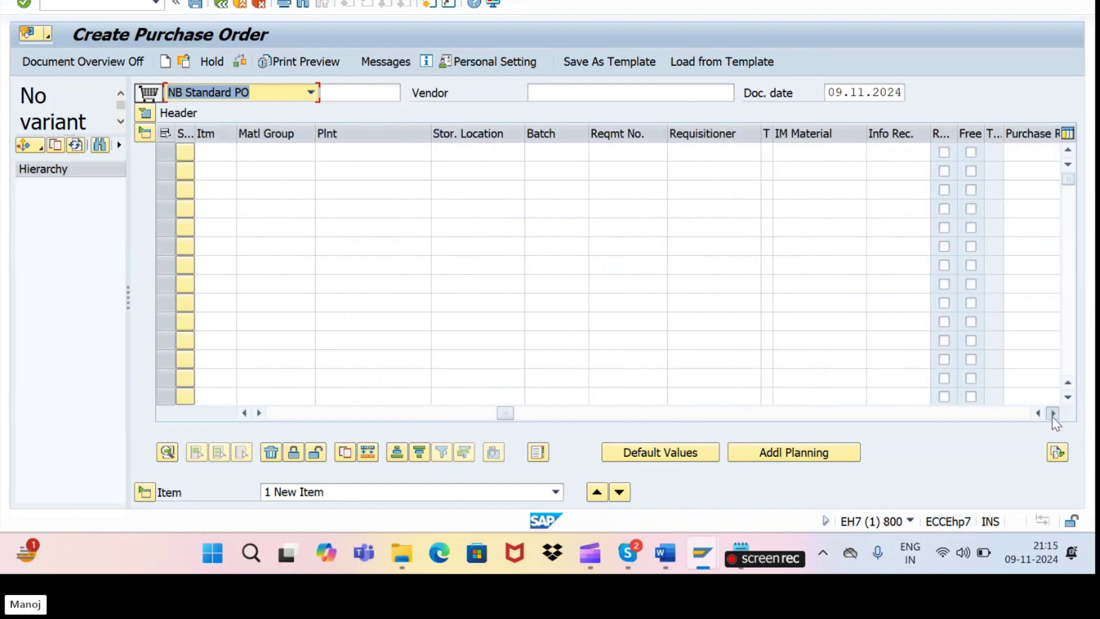
click(1054, 413)
click(1054, 413)
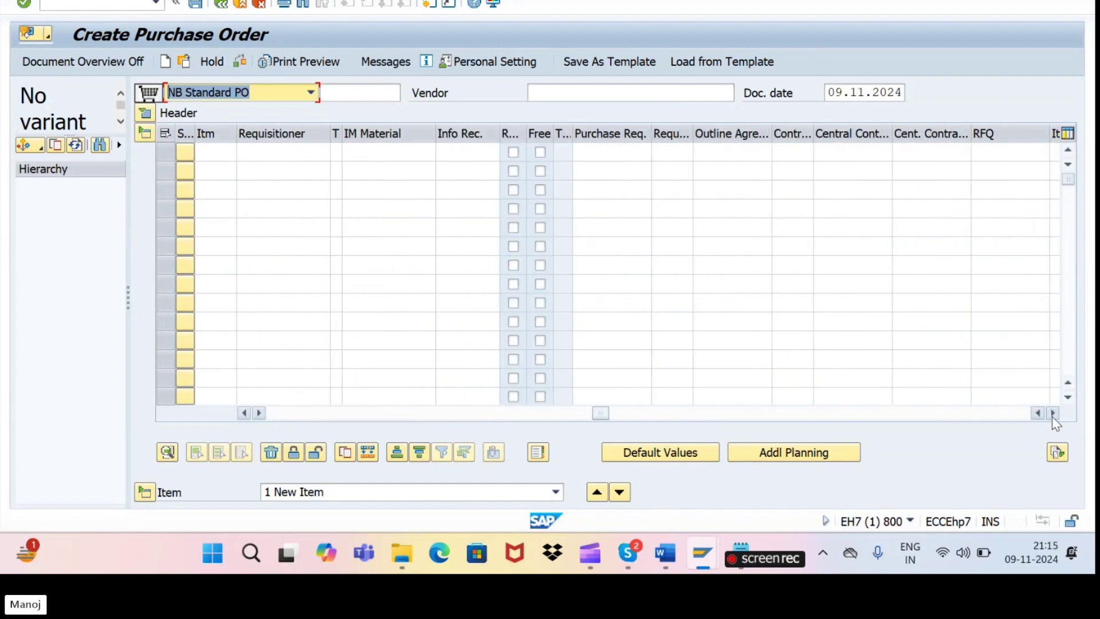
click(611, 153)
text(10017700)
key(Return)
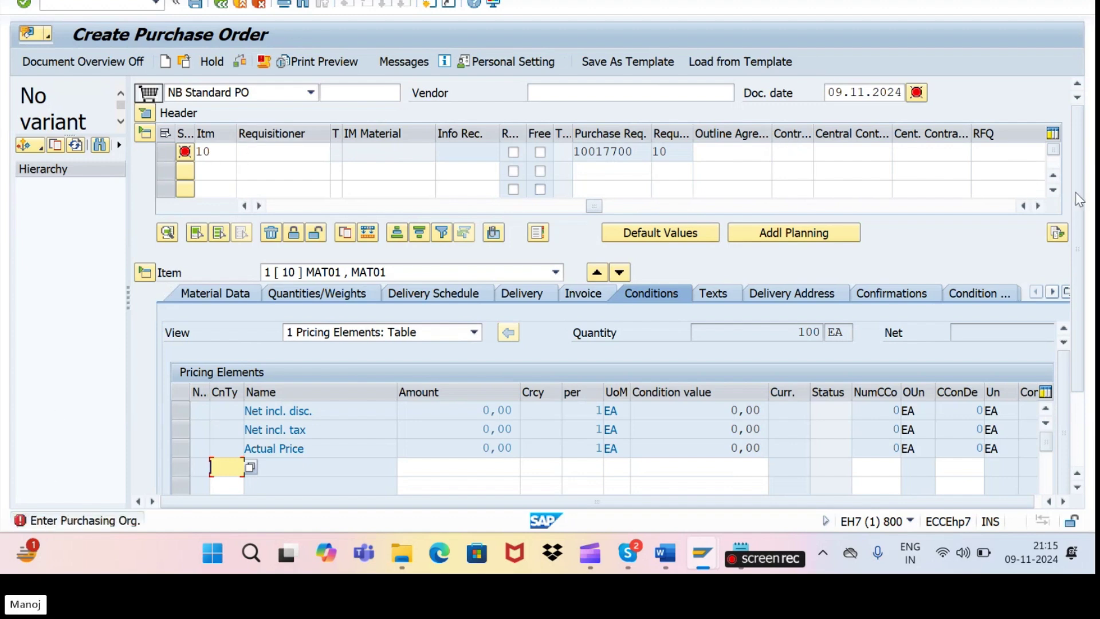
- Set the purchasing organization to krp1 in the purchase order header's organizational data and check the order
click(145, 116)
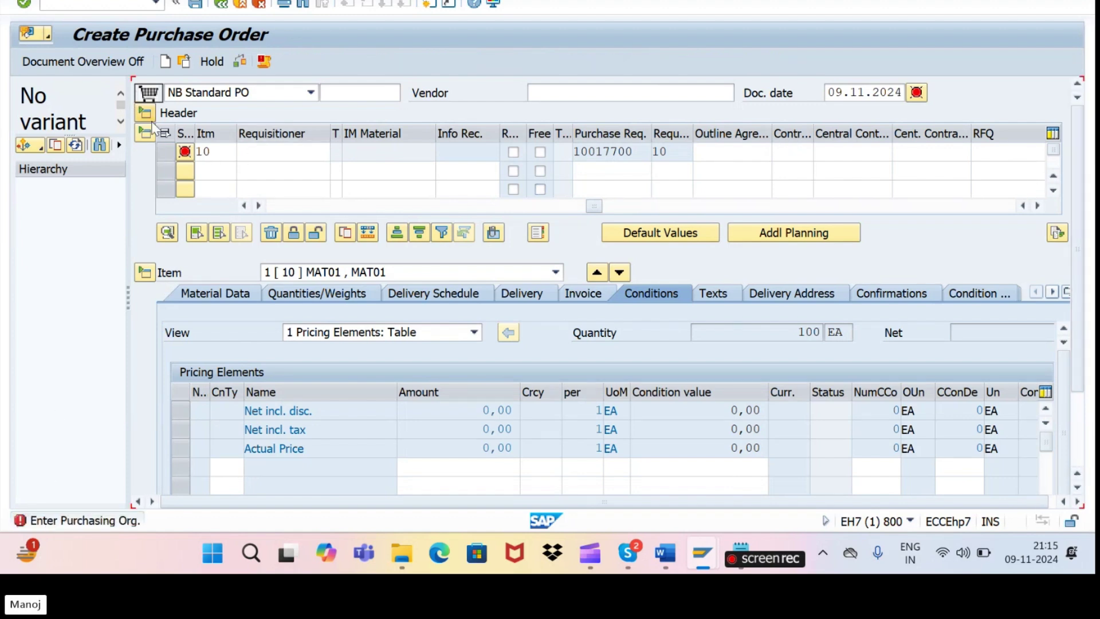
click(297, 151)
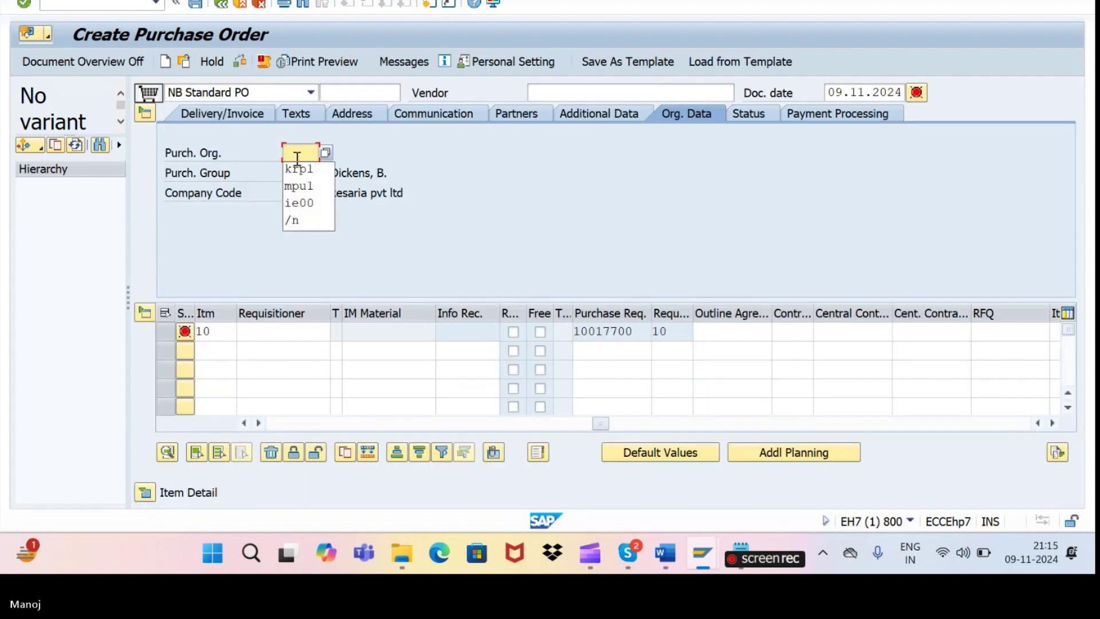
click(299, 168)
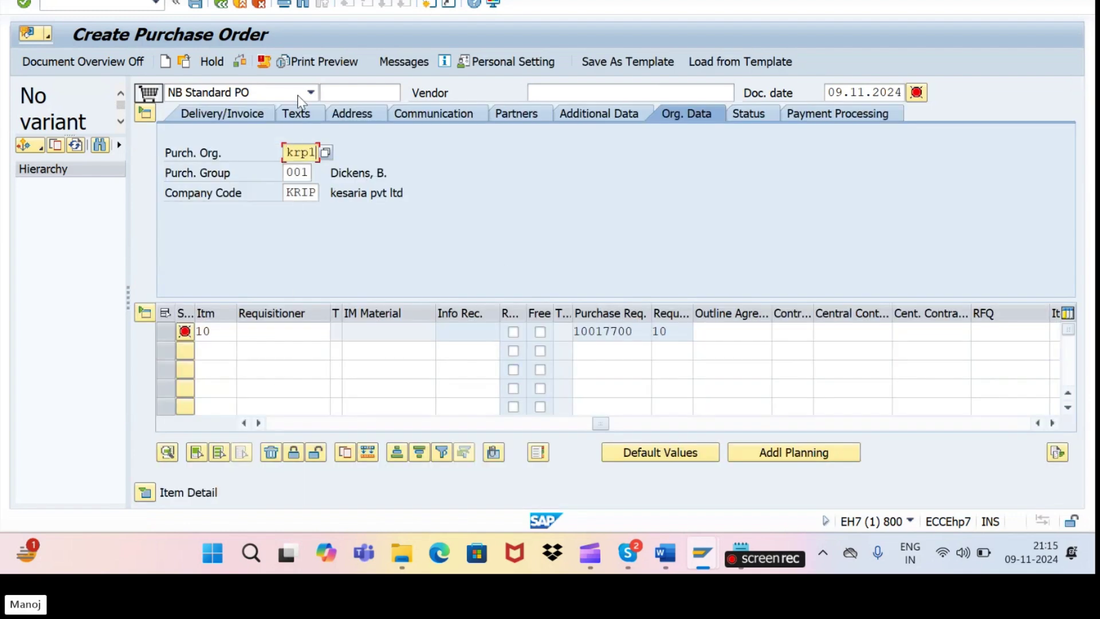
click(241, 62)
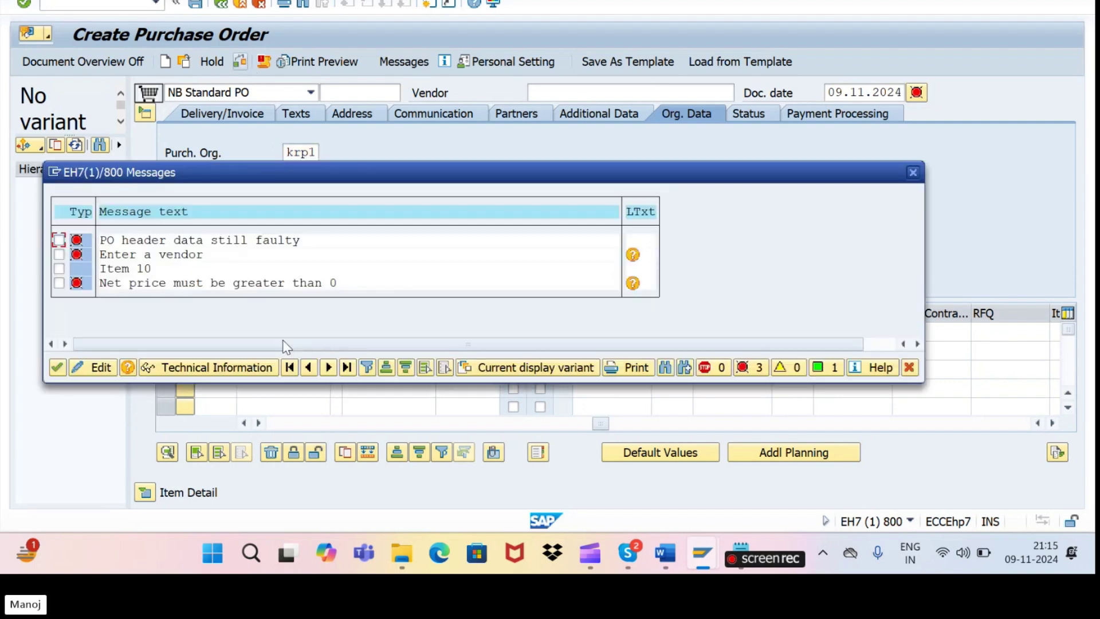
click(76, 367)
- Set the purchase order's vendor to ven1 and check the order again for errors
click(536, 93)
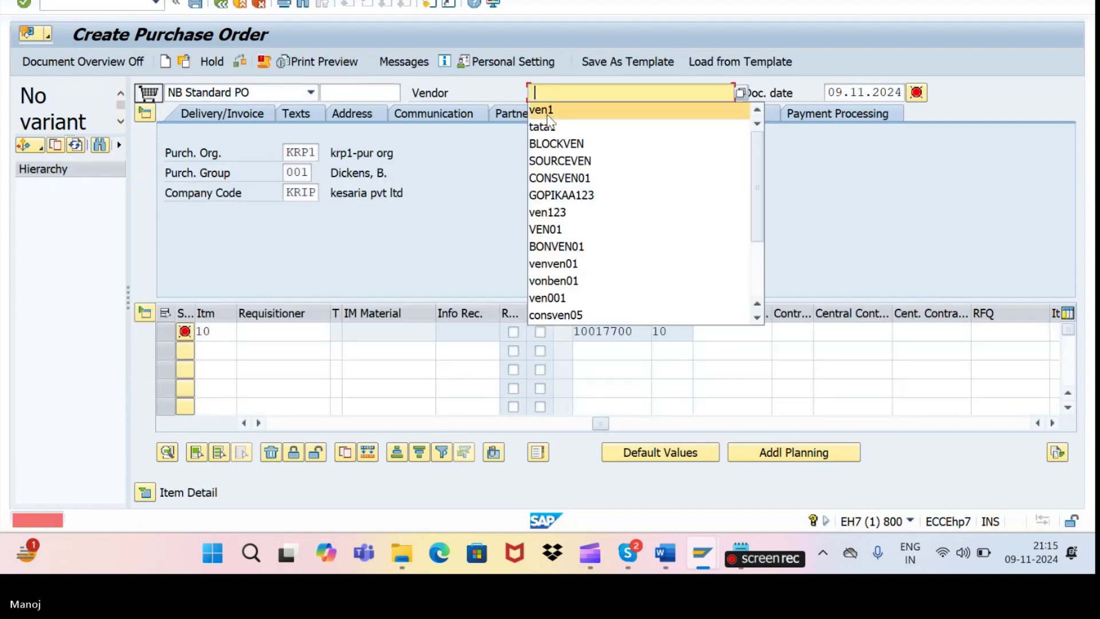
click(547, 116)
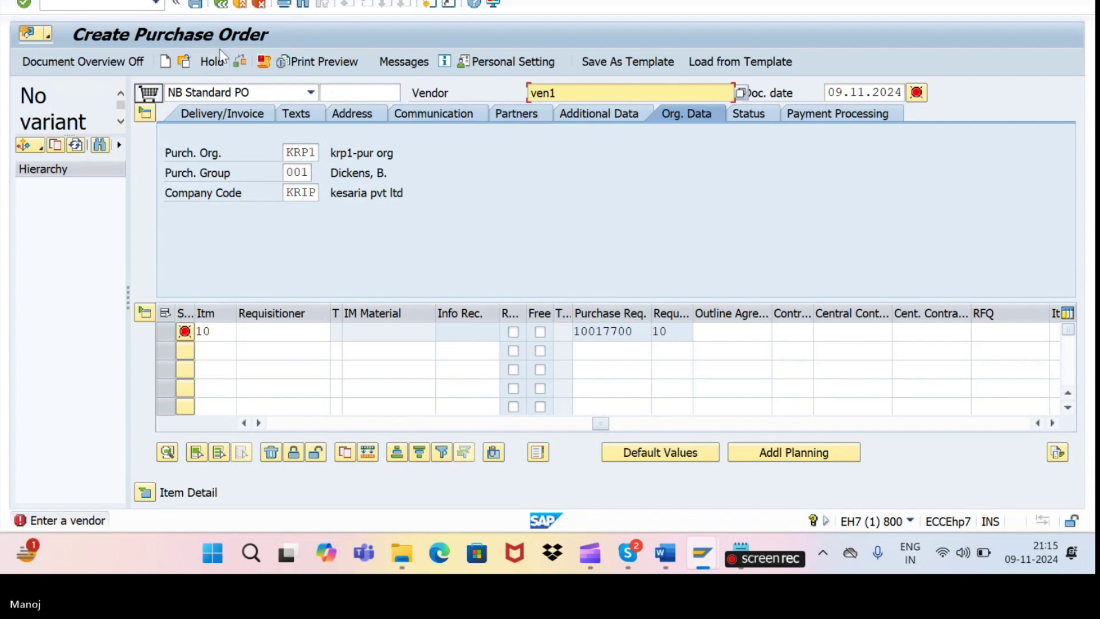
click(241, 63)
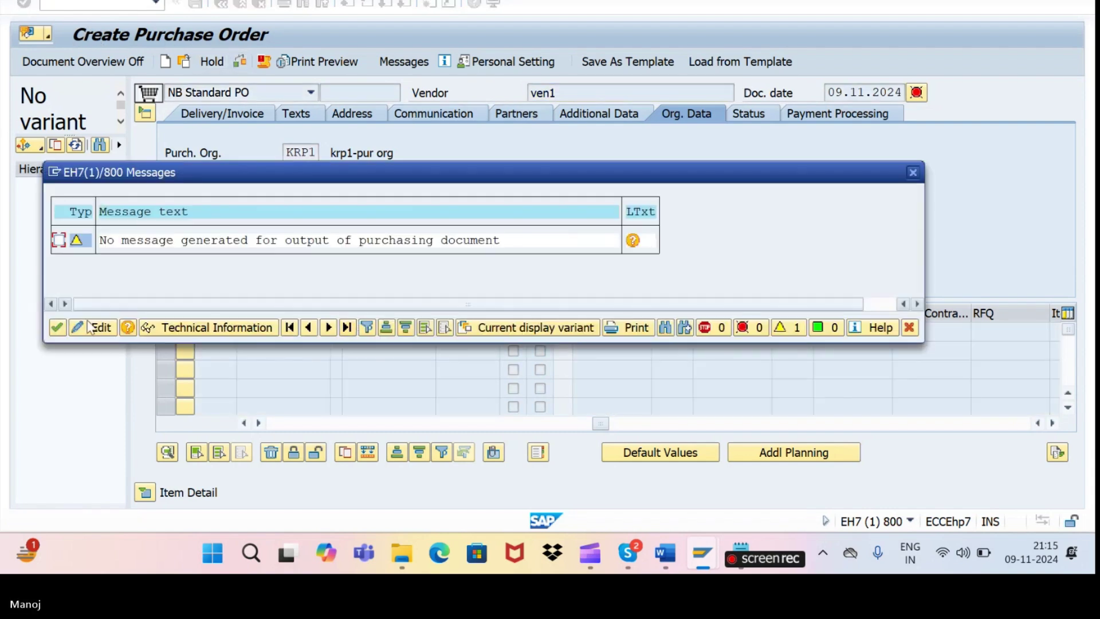
click(57, 327)
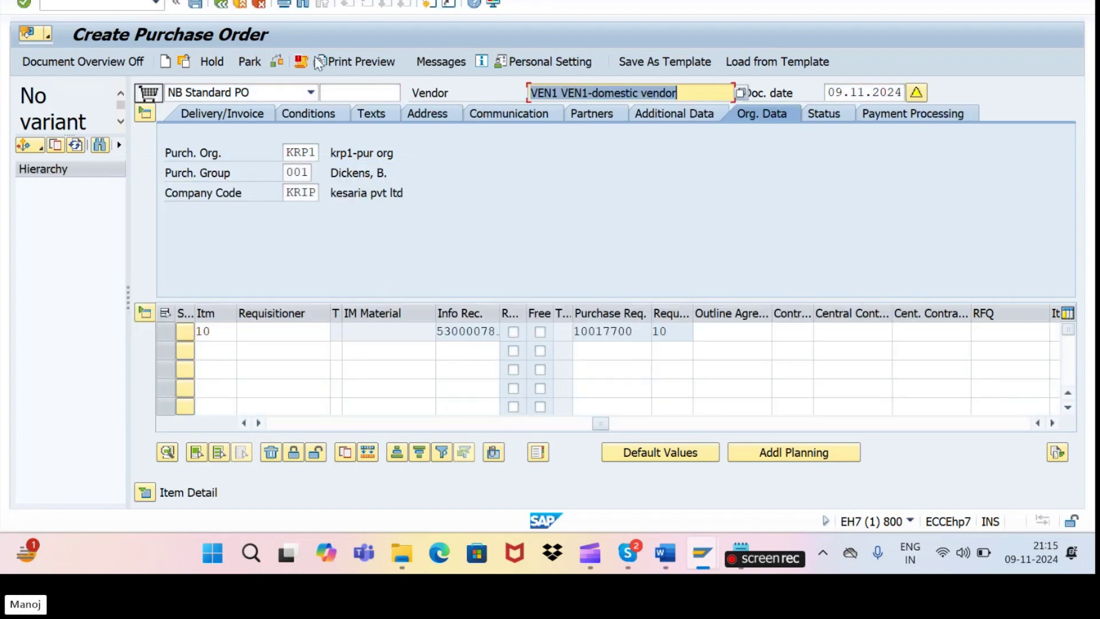
click(278, 62)
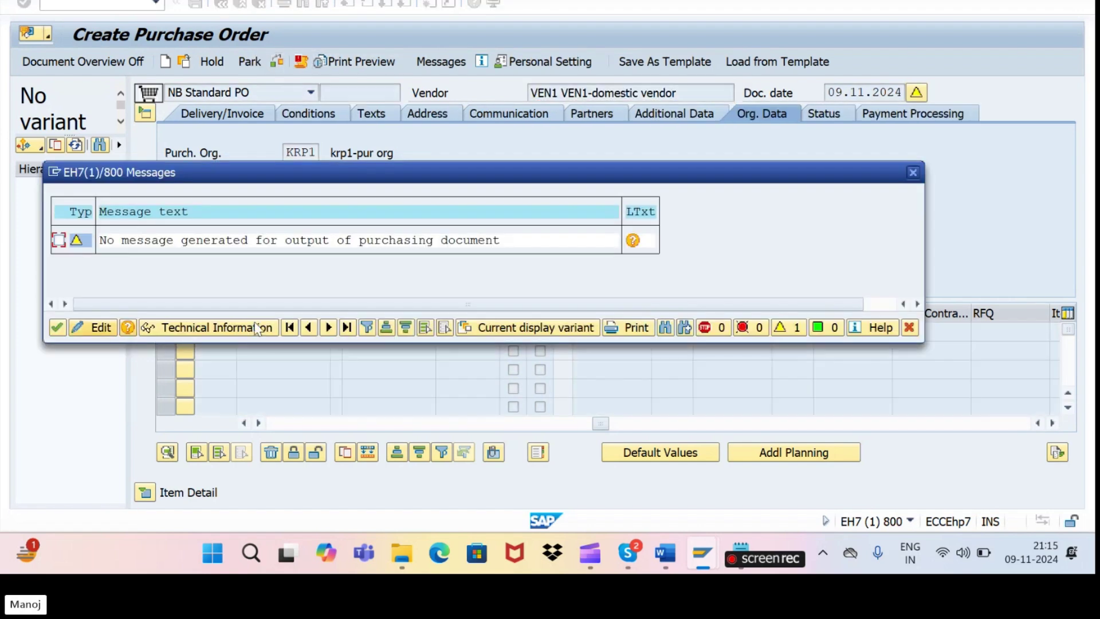
click(58, 327)
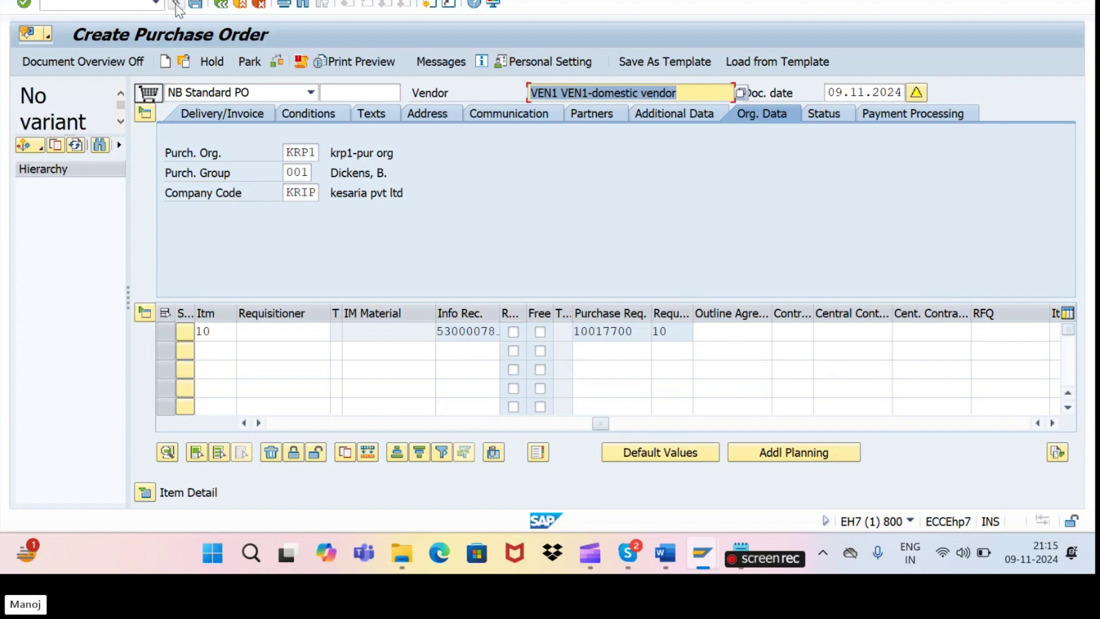
- Start transaction ME41 and set the RFQ's quotation deadline to 20.11.2024, purchasing organization to KRP1 and purchasing group to 001
click(106, 4)
text(/nme41)
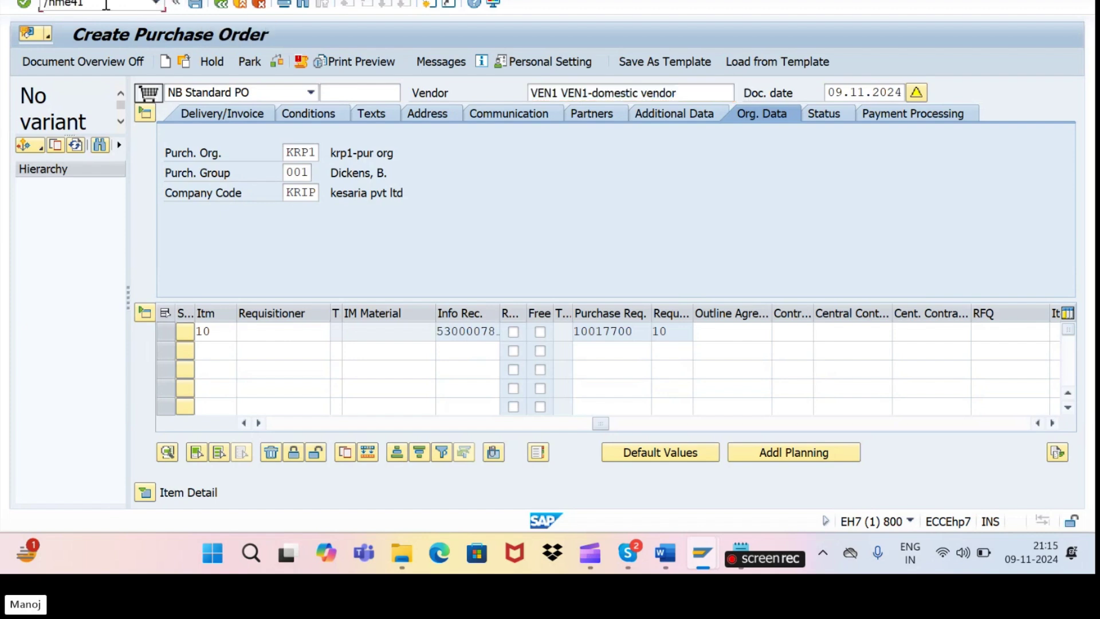
key(Return)
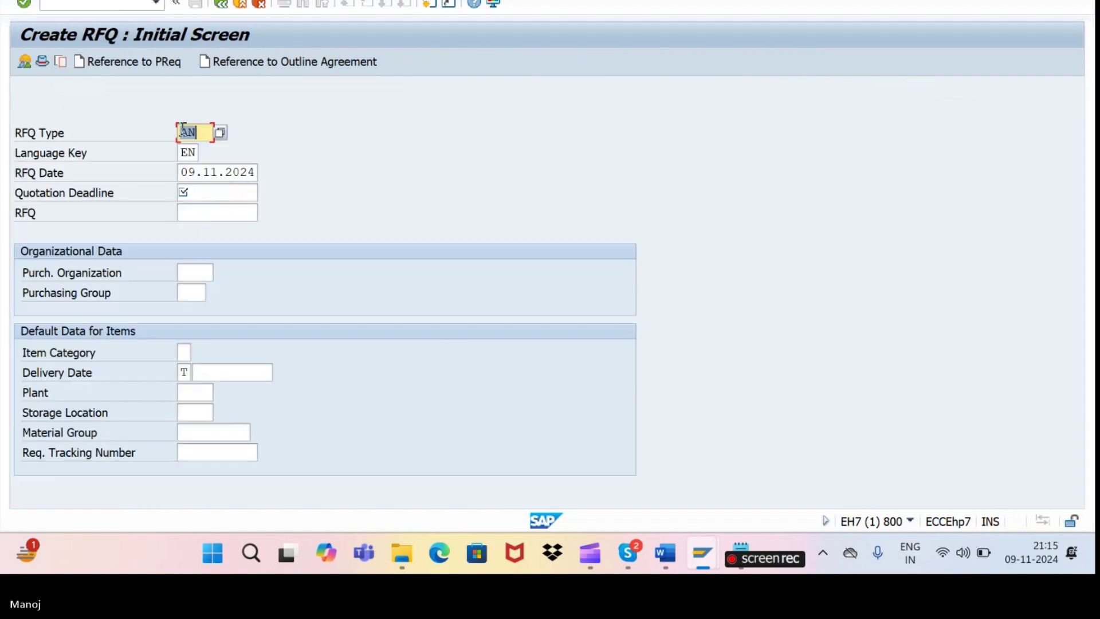
click(212, 192)
click(216, 207)
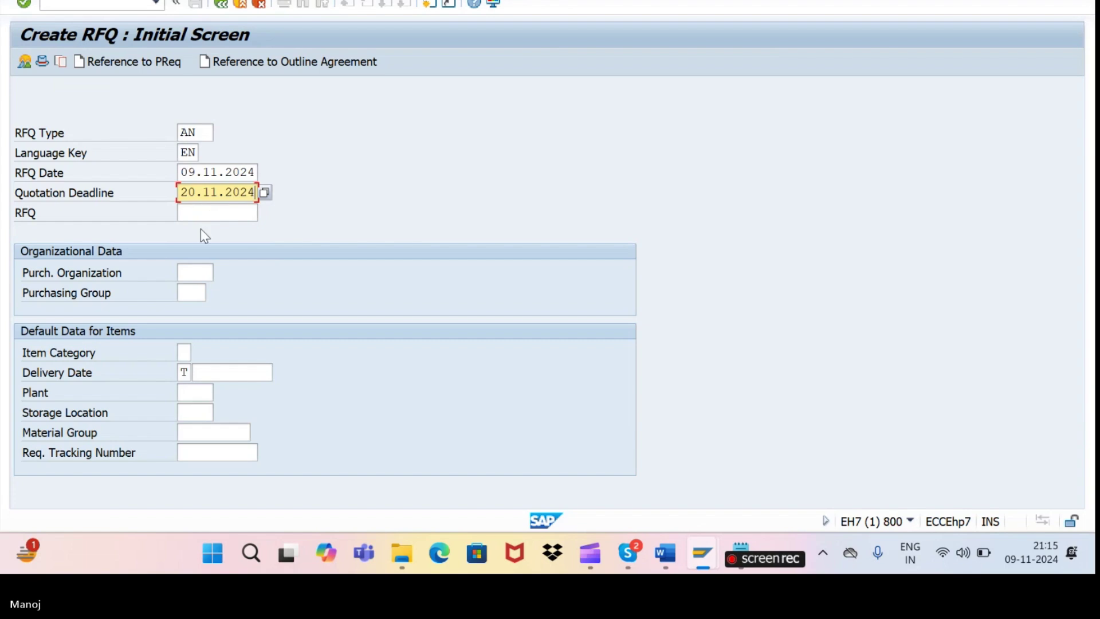
click(193, 272)
text(KRP1)
click(188, 291)
click(188, 311)
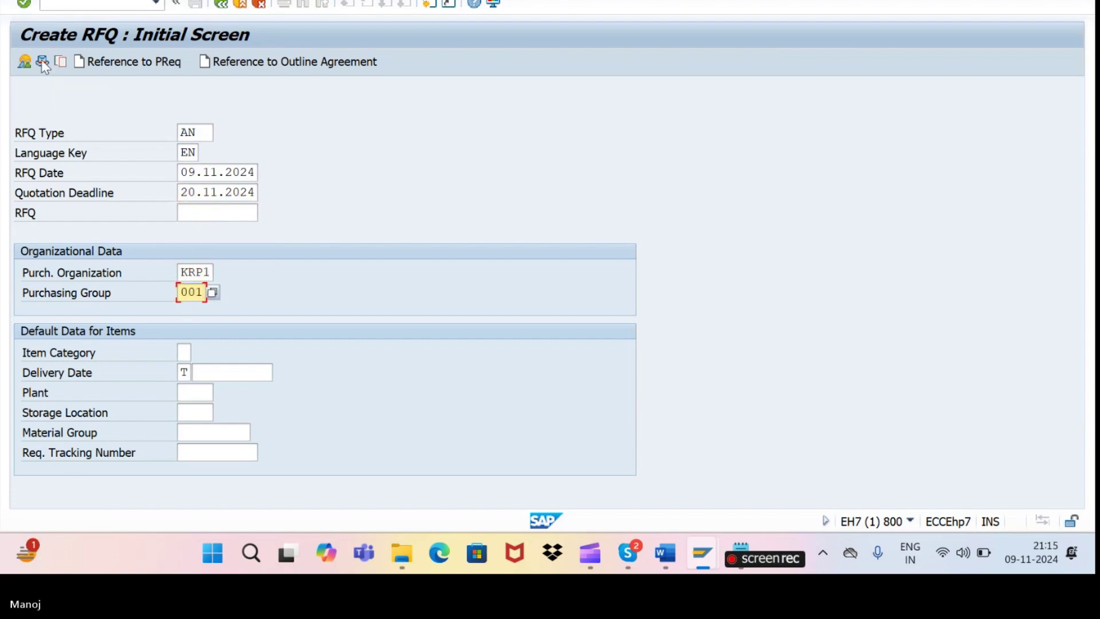
- Create the RFQ with reference to purchase requisition 10017700, and enter the exit command /nex on the header data screen
click(127, 62)
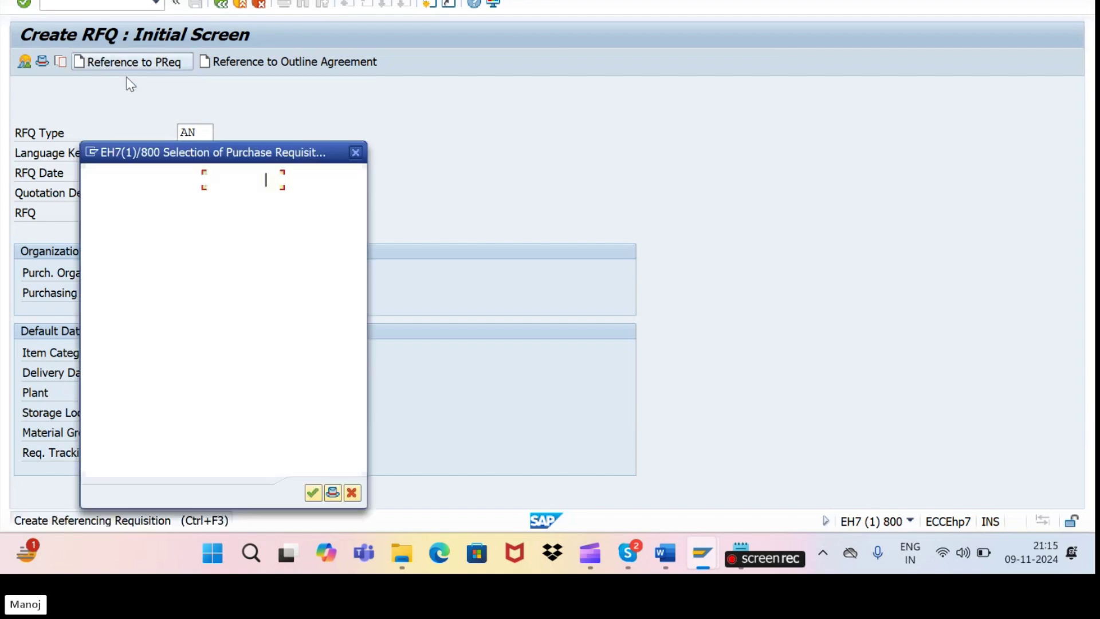
click(282, 179)
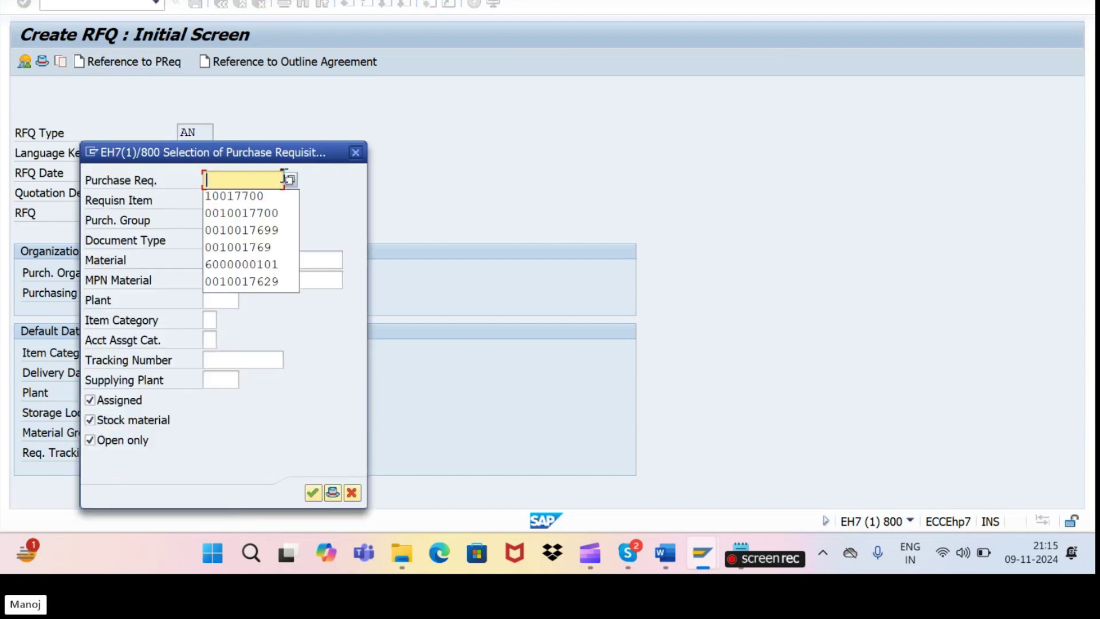
key(Return)
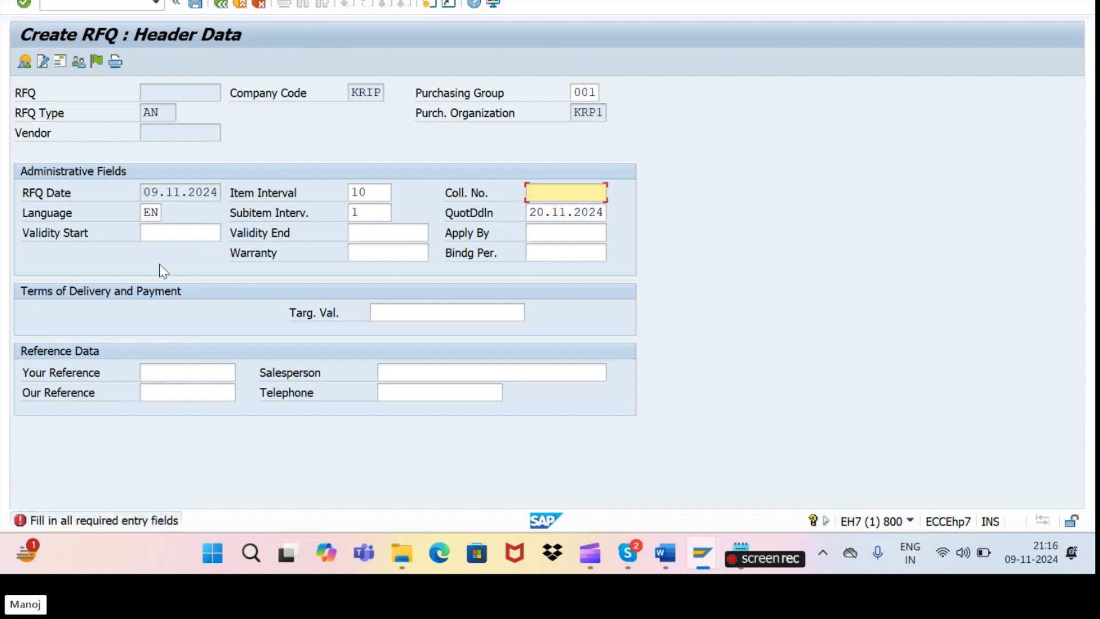
click(100, 6)
text(/nex)
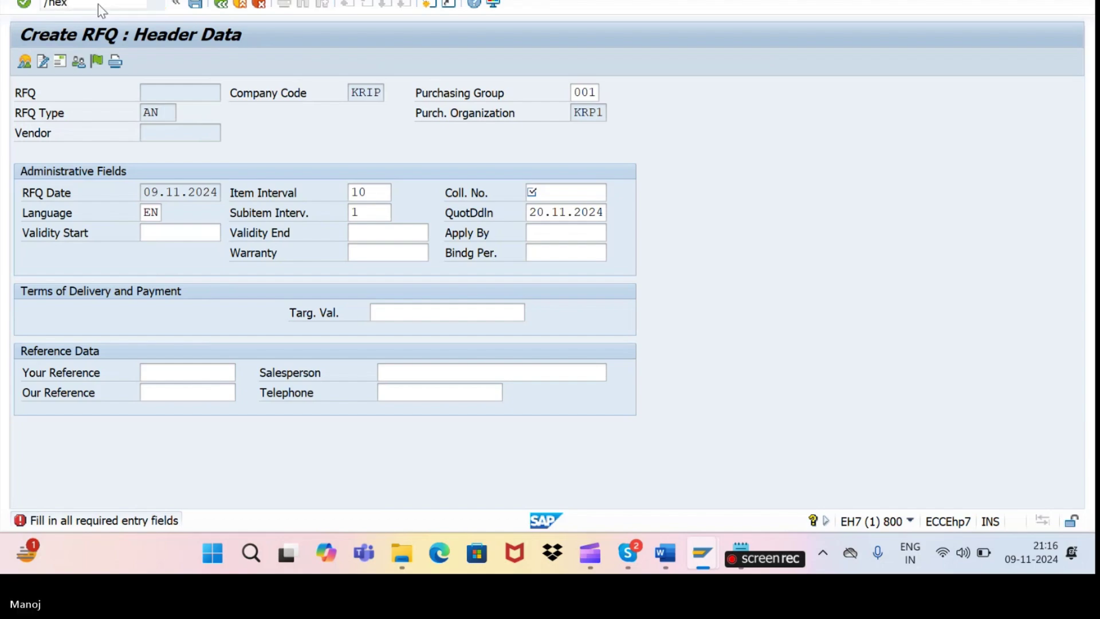
- Switch to the release procedure Word document and review the Step 09 instructions for releasing each code
key(alt+Tab)
scroll(422, 315, down, 8)
scroll(422, 316, down, 6)
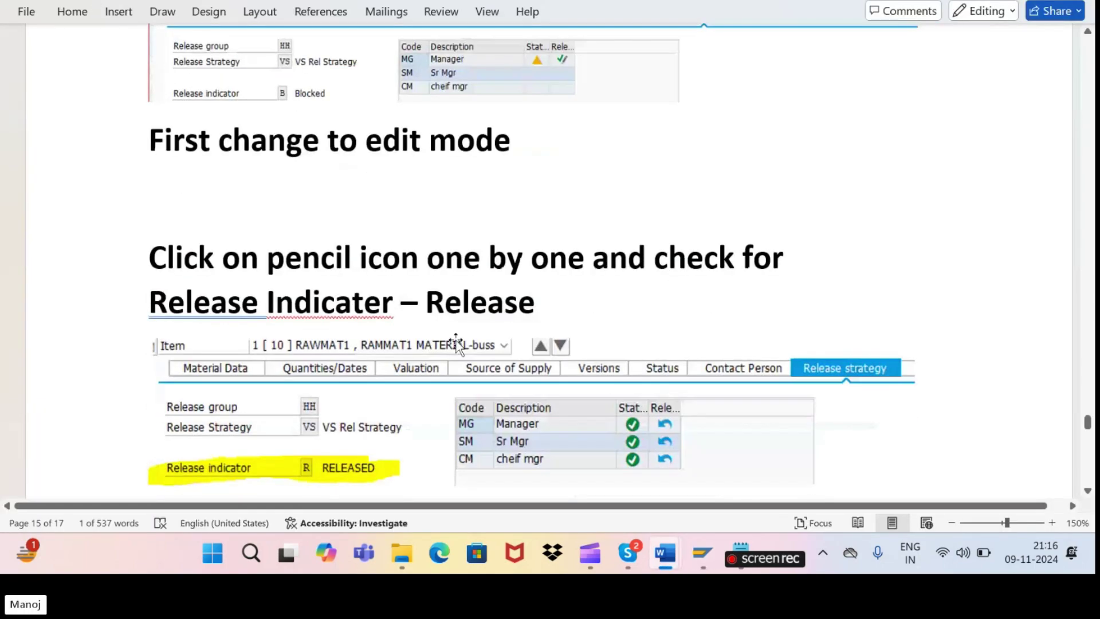
- Switch to the Notepad notes and review the client requirement for plant and purchasing group, the characteristics, class and release codes
scroll(533, 342, up, 12)
scroll(533, 342, up, 15)
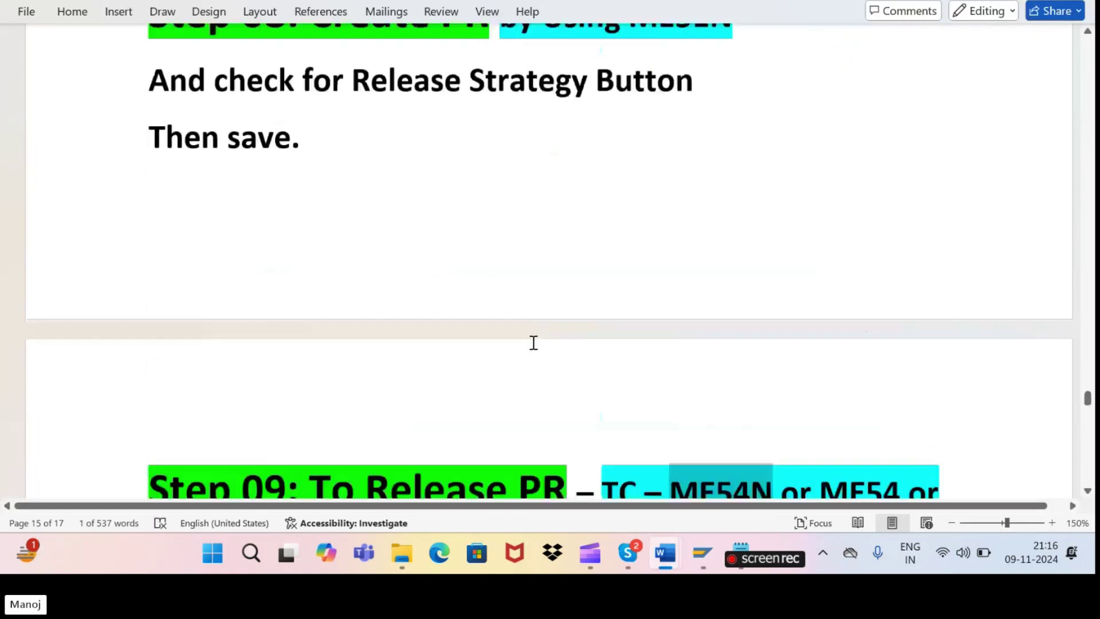
scroll(537, 340, up, 15)
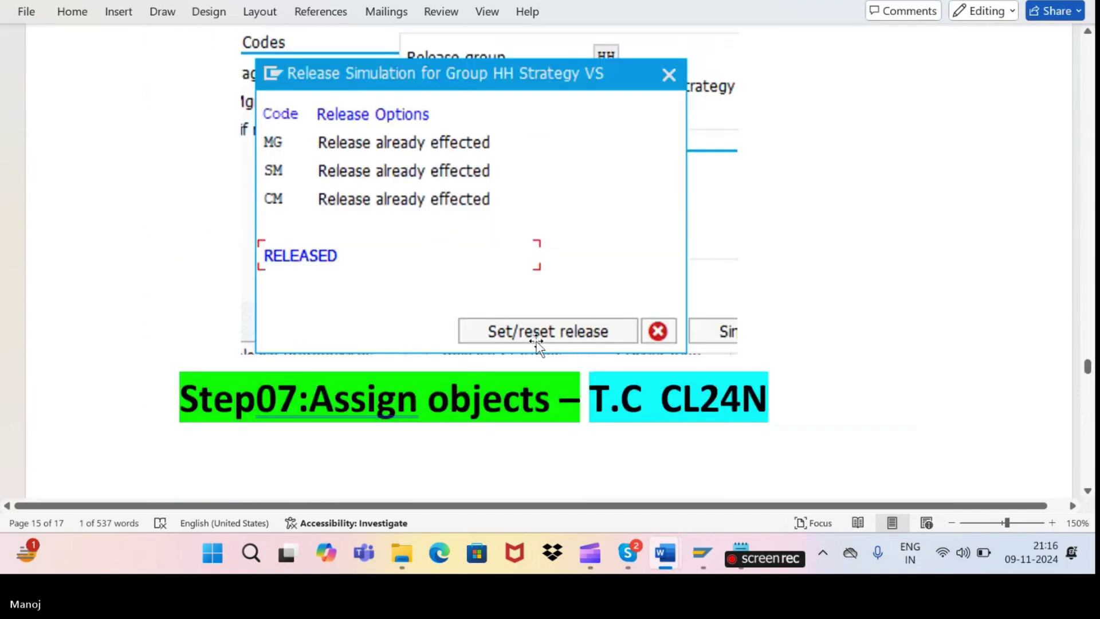
scroll(530, 349, up, 15)
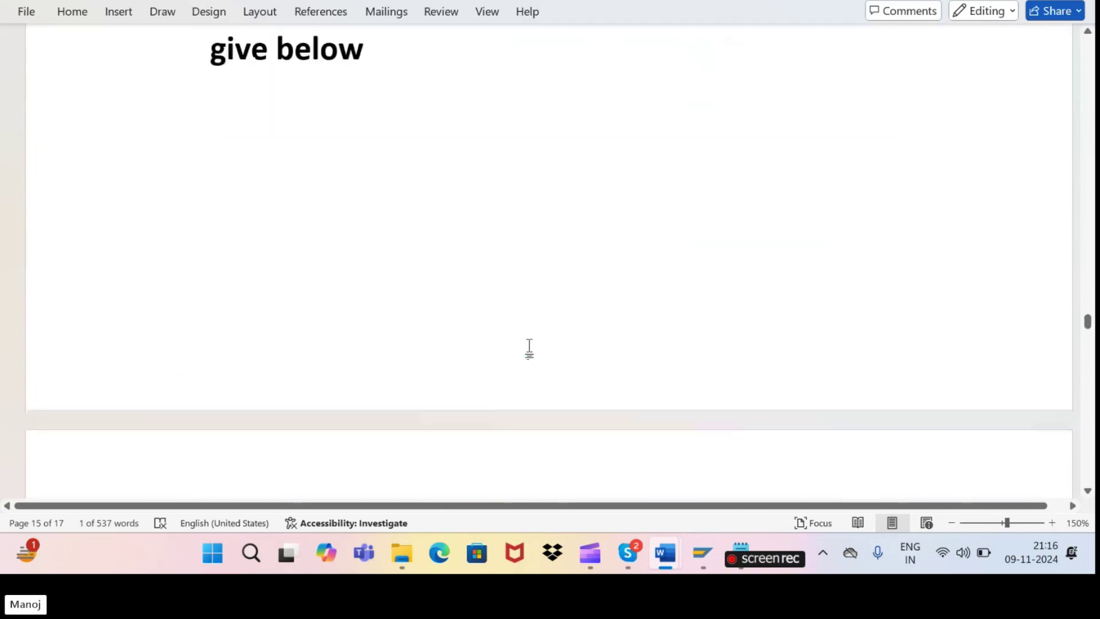
key(alt+Tab)
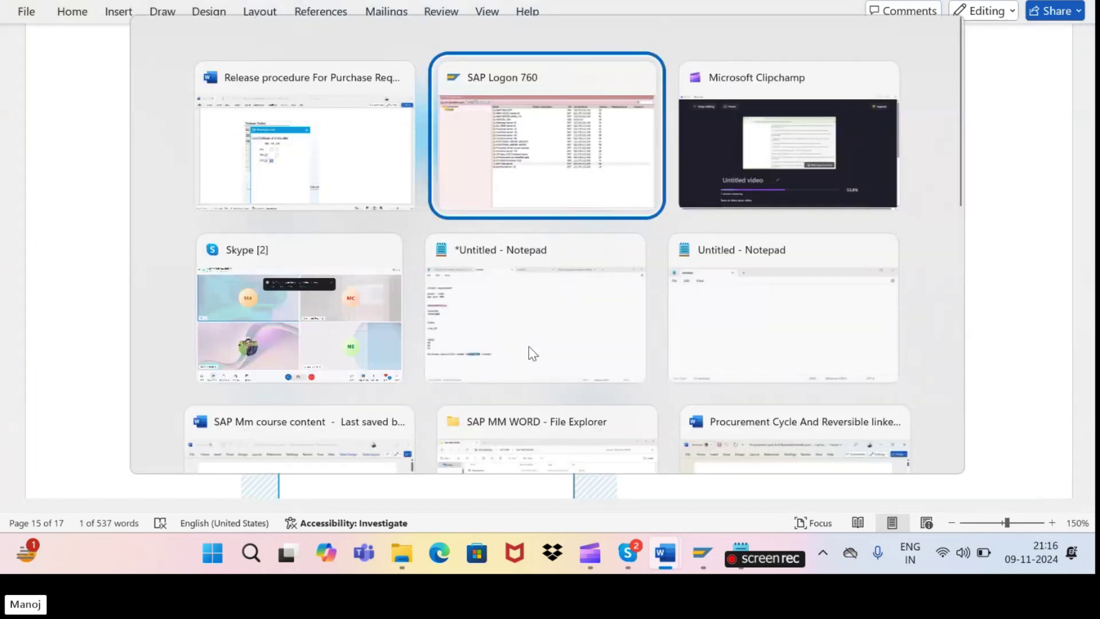
key(Tab)
key(Tab)
key(Tab)
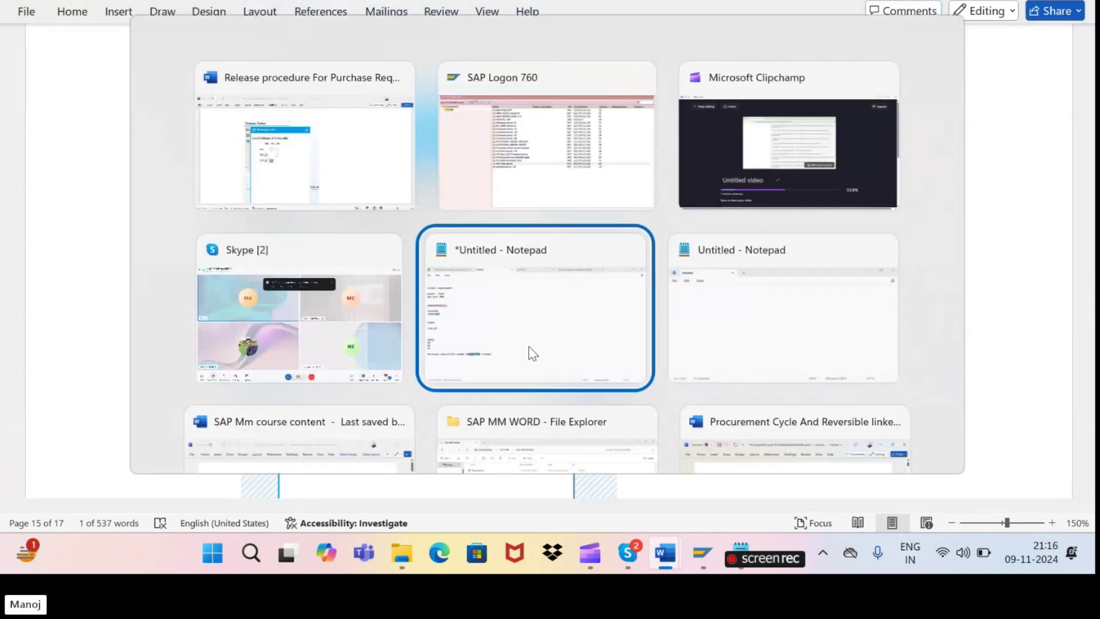
key(shift+Tab)
key(Tab)
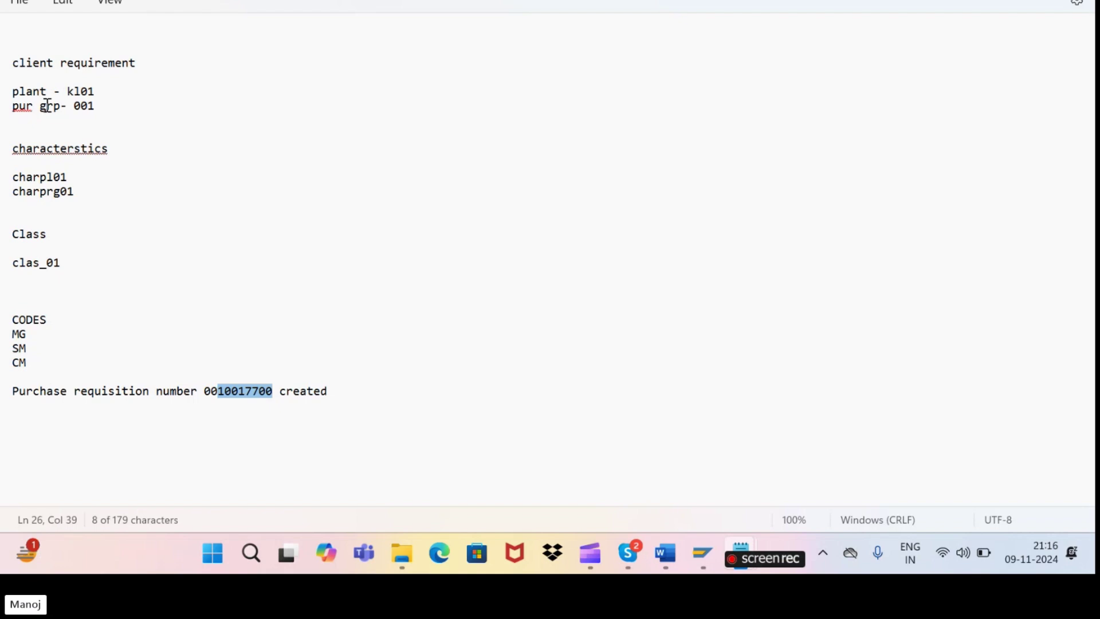
click(63, 136)
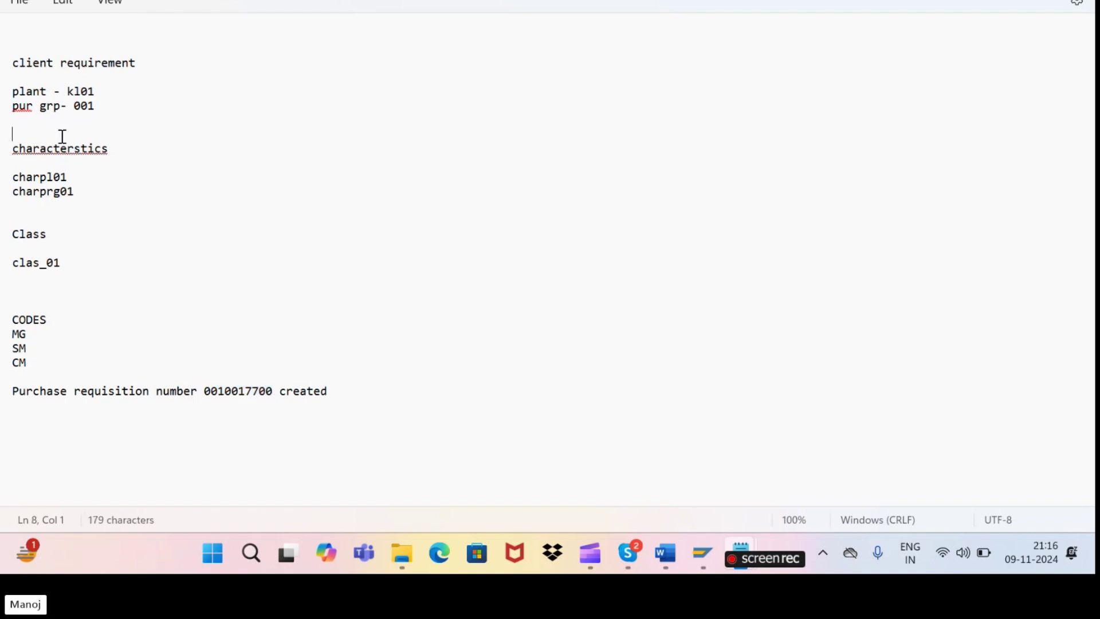
- Switch back to the release procedure Word document and review the overview list of configuration steps starting at Step 01
key(alt+Tab)
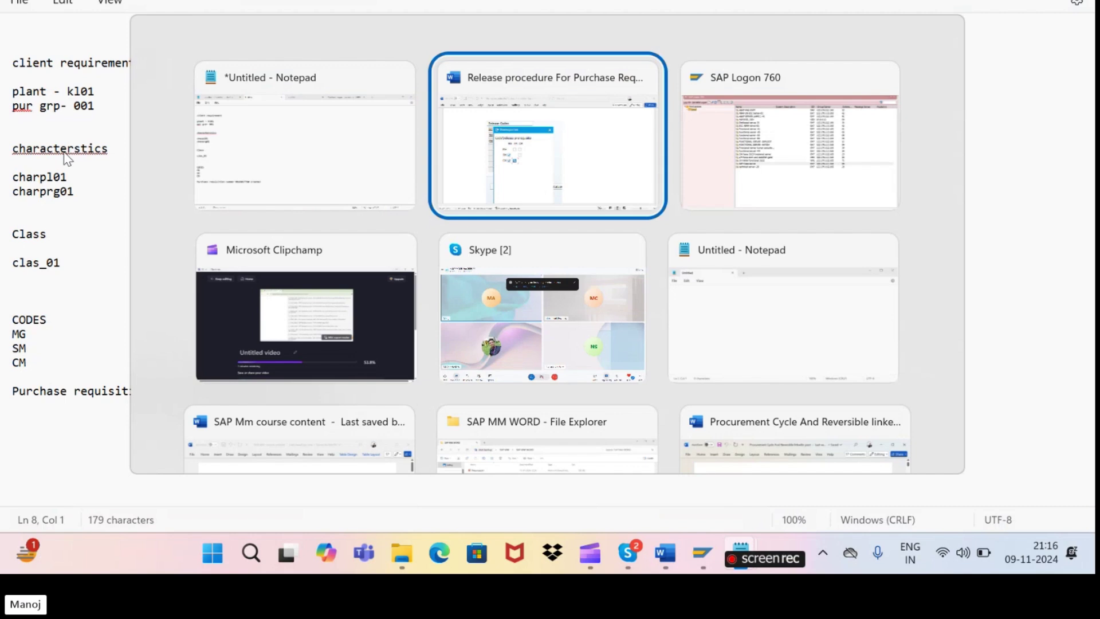
scroll(338, 224, up, 10)
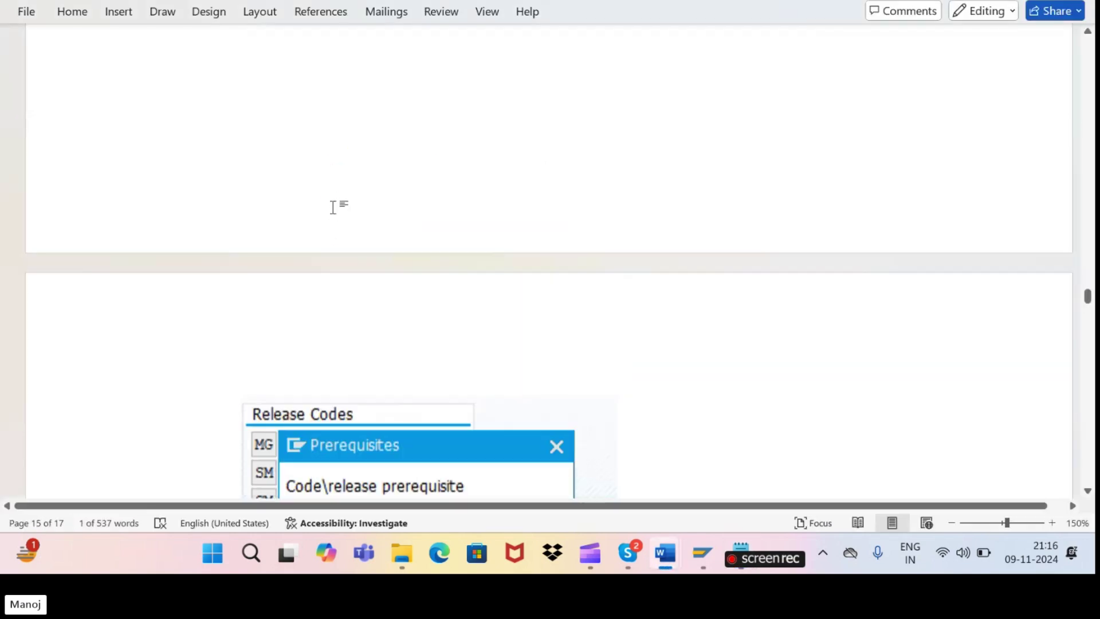
scroll(343, 185, up, 20)
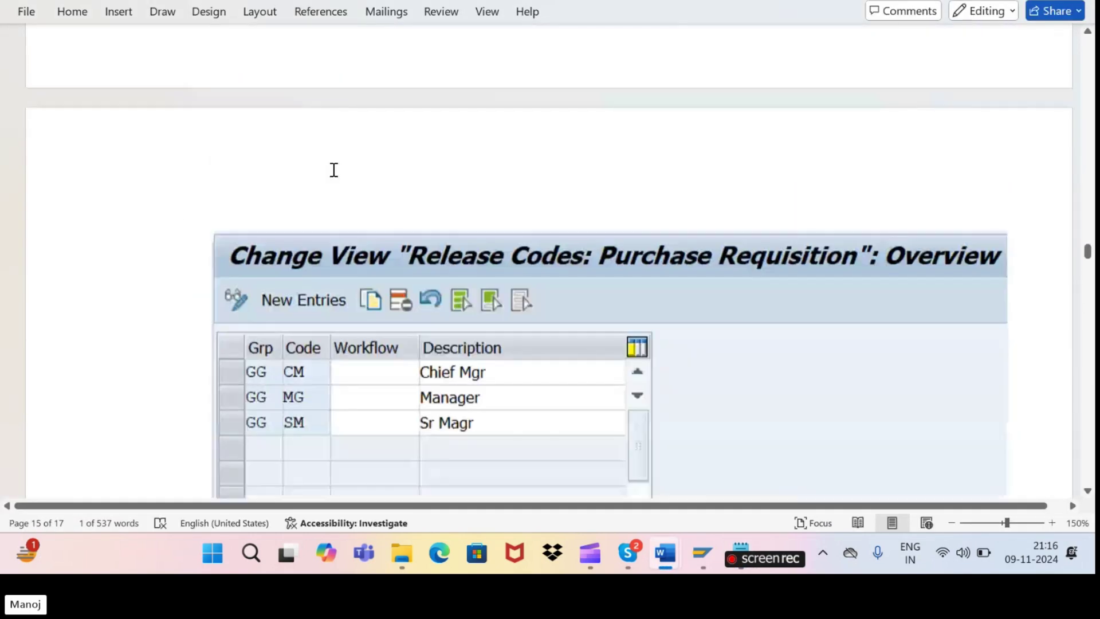
scroll(321, 181, up, 20)
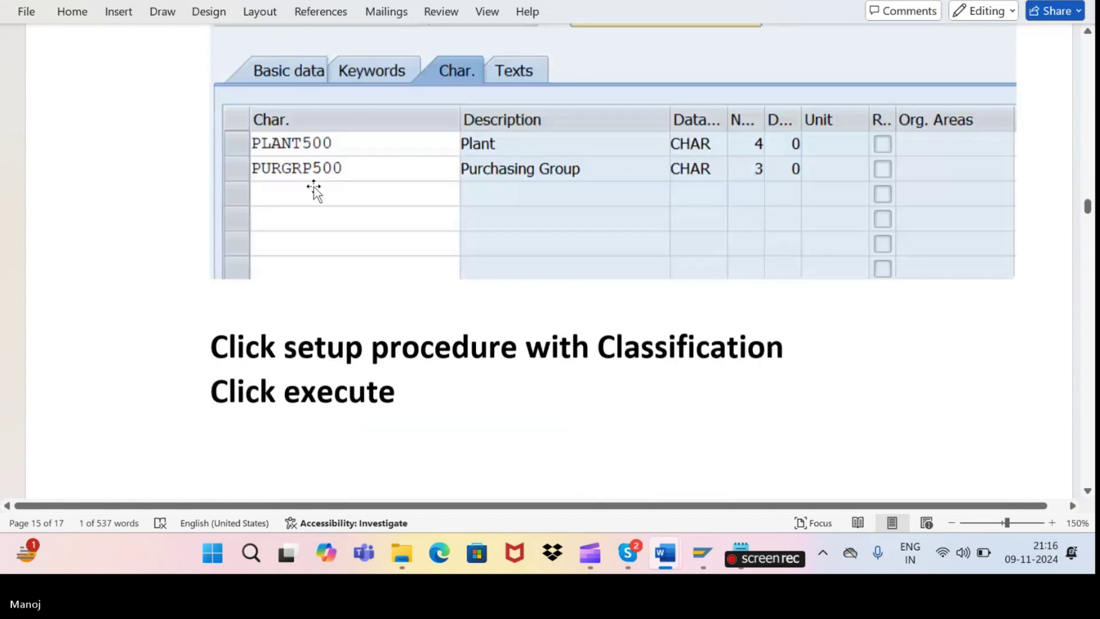
scroll(311, 189, up, 20)
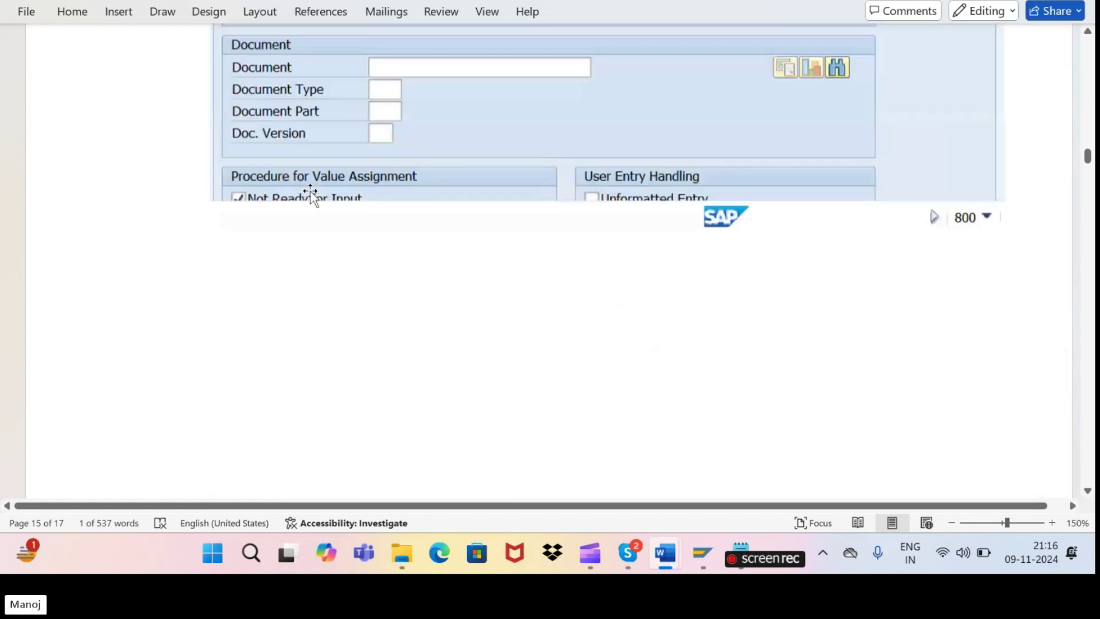
scroll(310, 196, up, 5)
scroll(309, 197, up, 15)
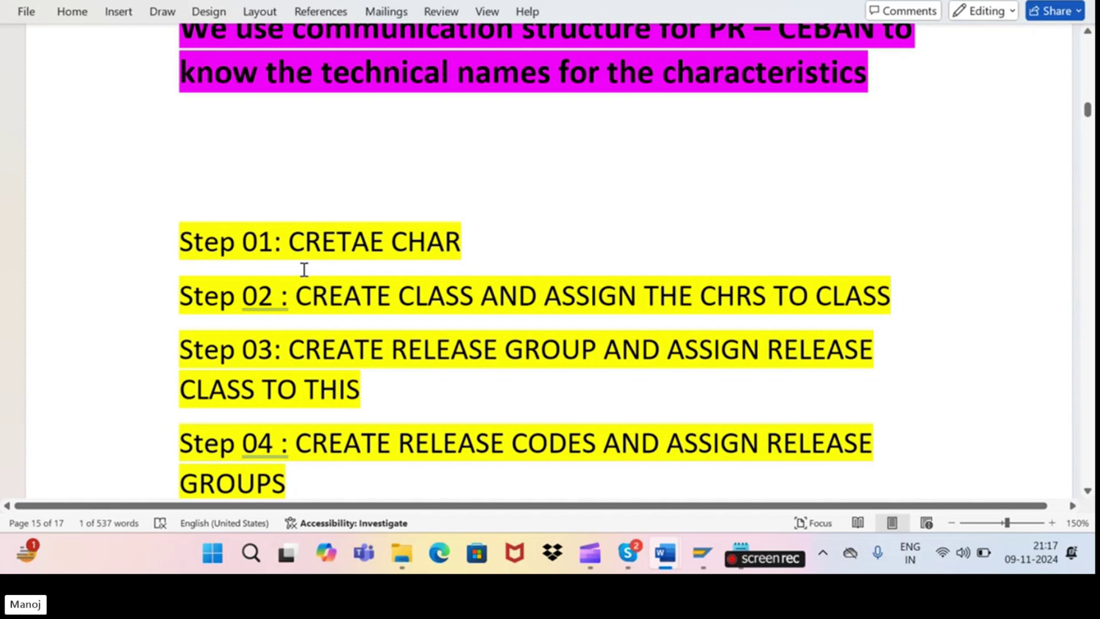
click(313, 295)
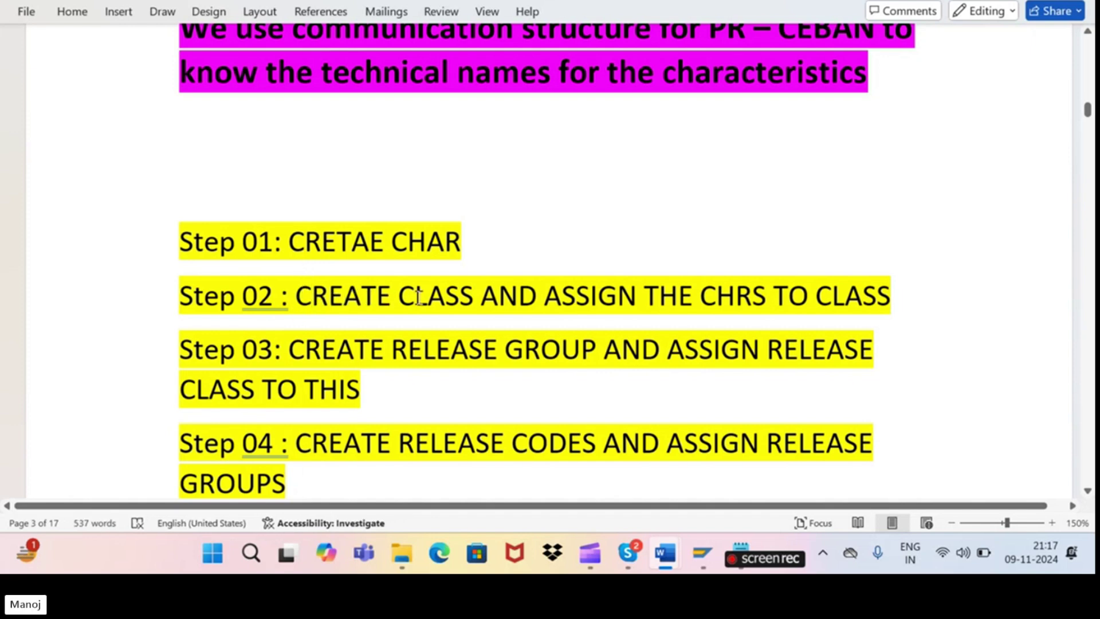